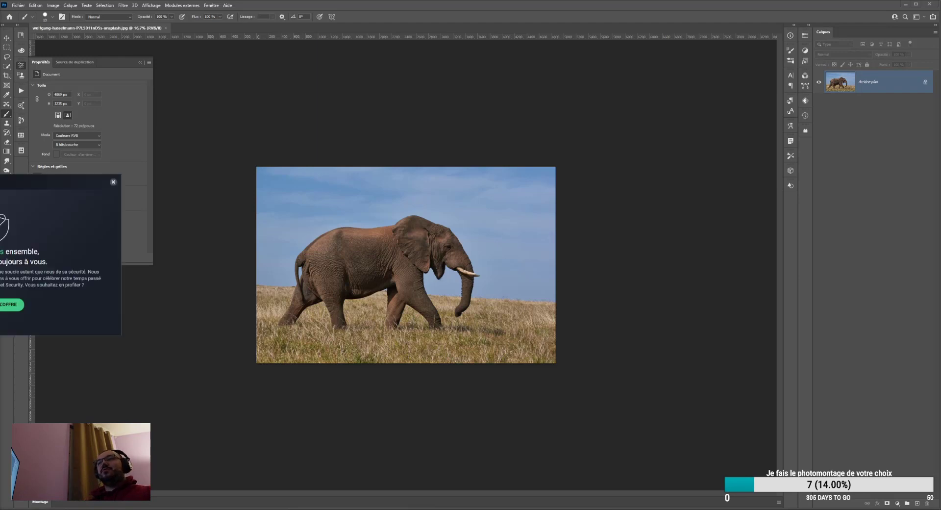
- Dismiss the promotional pop-up and bring the browser window with the Milka cow image over the workspace
click(113, 182)
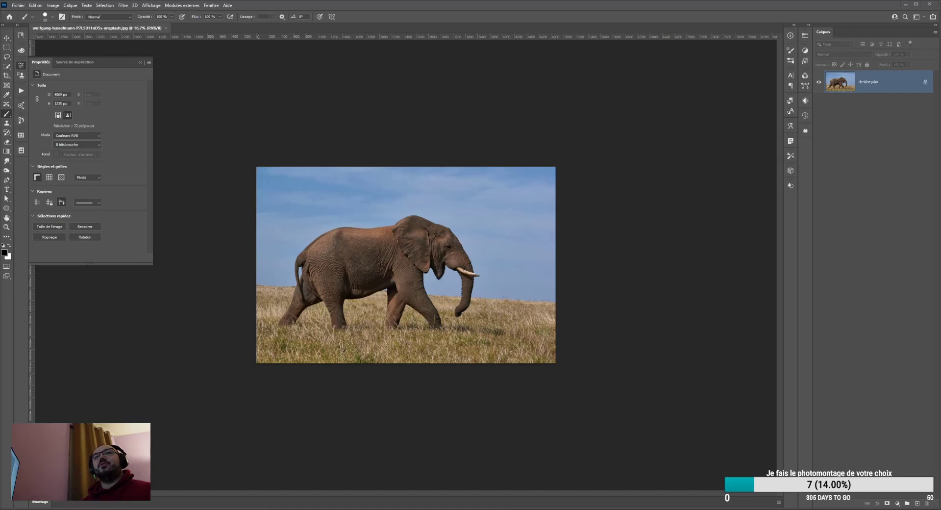
drag(0, 182, 783, 51)
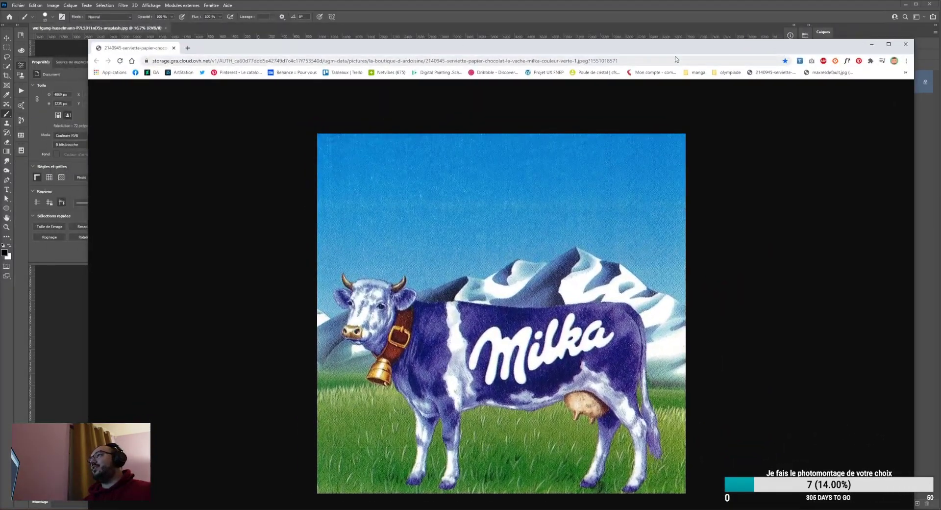
drag(294, 49, 338, 22)
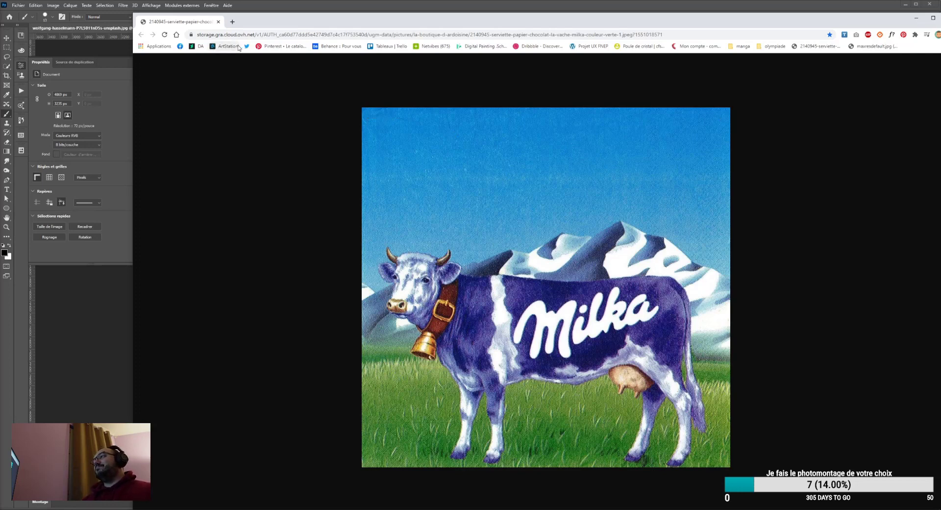
- Open unsplash.com in a new browser tab, and minimize the browser to return to Photoshop
click(232, 22)
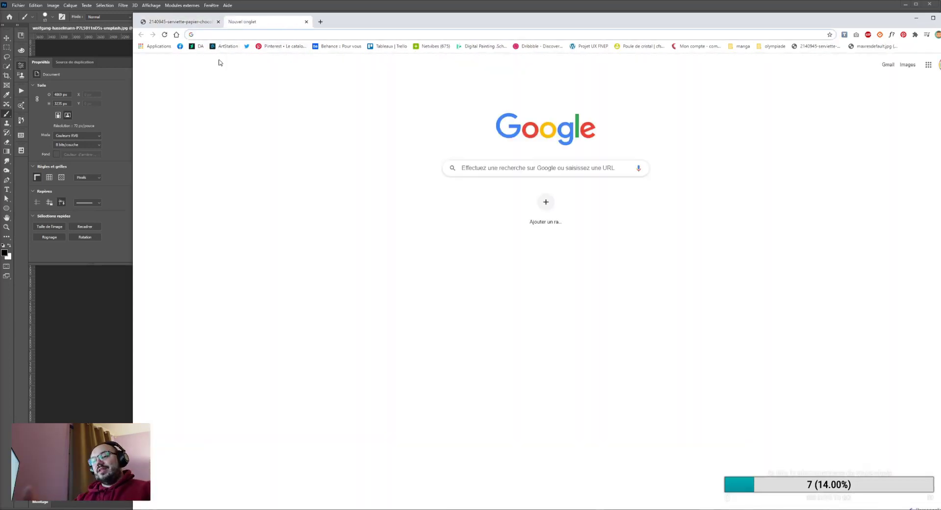
text(unsplash.com)
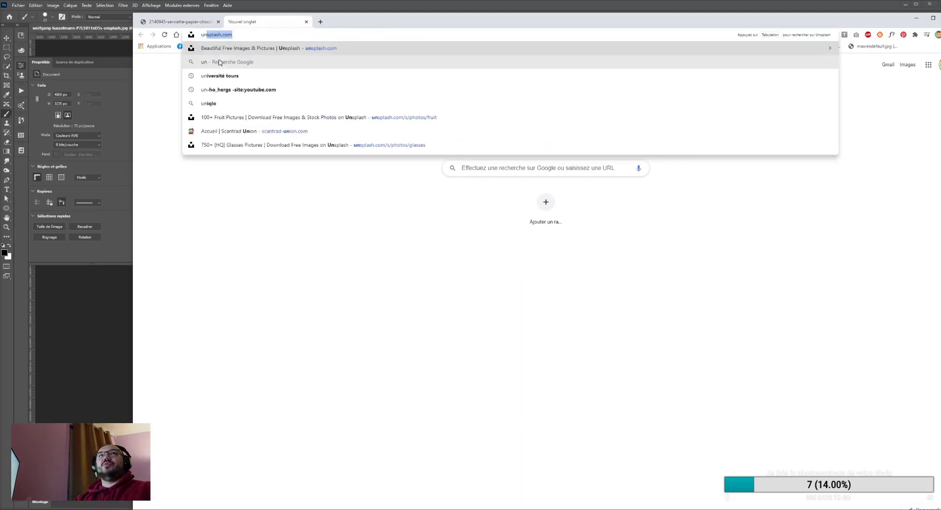
key(Return)
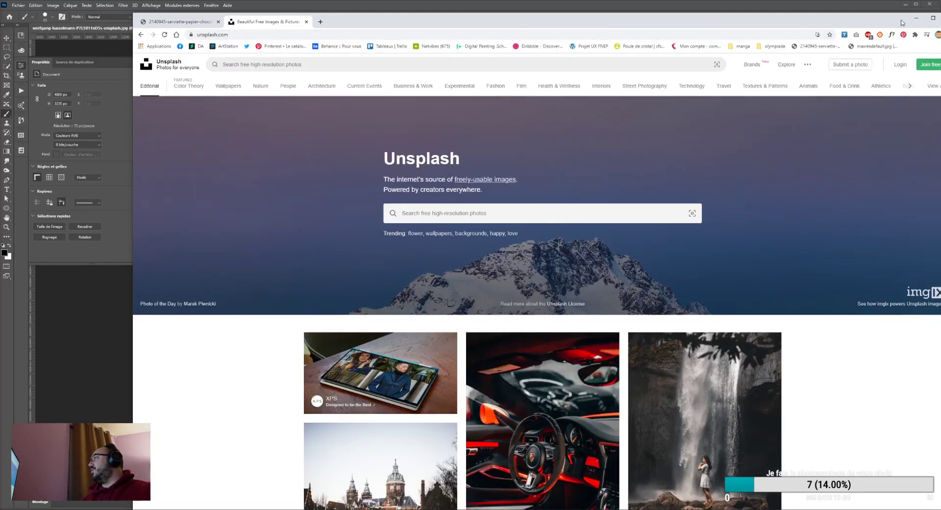
click(916, 18)
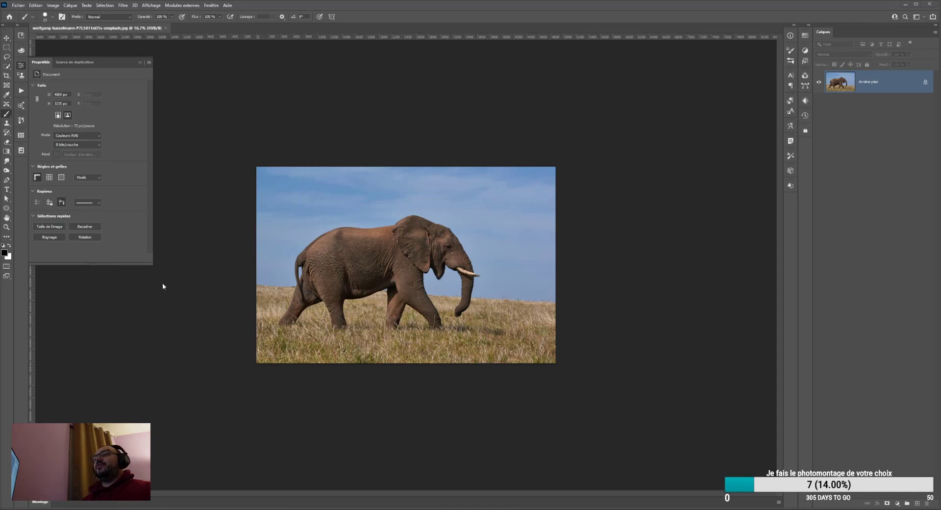
- Collapse the document properties and enlarge the placed mountain photo proportionally from its centre until it covers the whole elephant image
scroll(369, 270, up, 1)
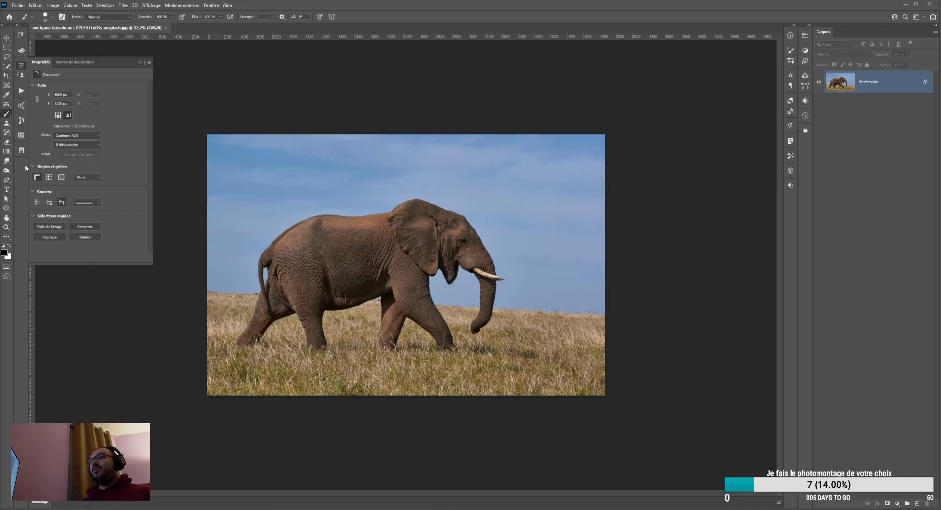
click(21, 65)
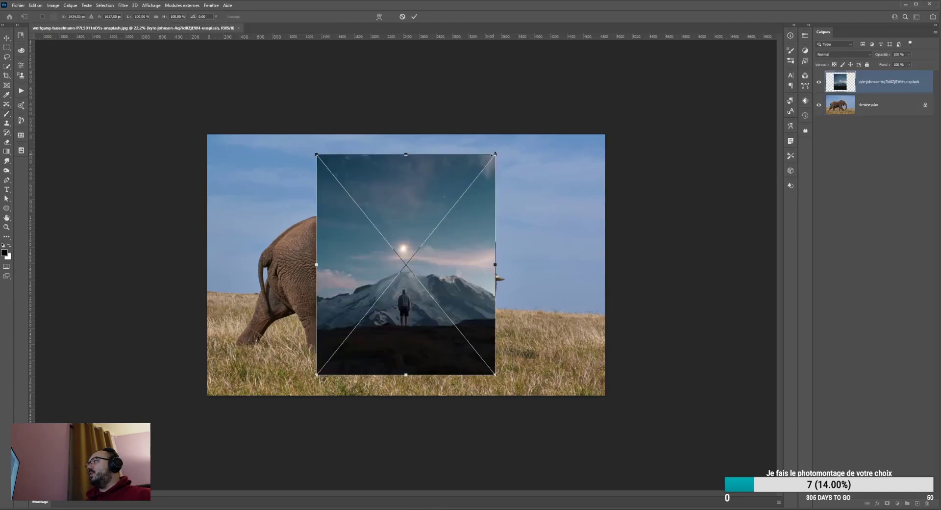
drag(494, 155, 668, 48)
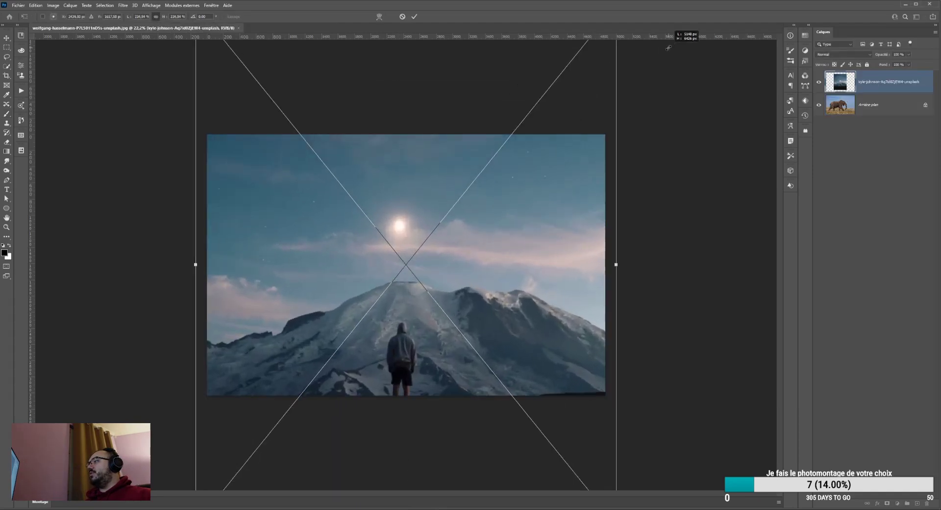
key(Return)
- Lower the mountain layer's opacity to about 43 % and move it up and slightly right so the peaks rise behind the elephant
key(b)
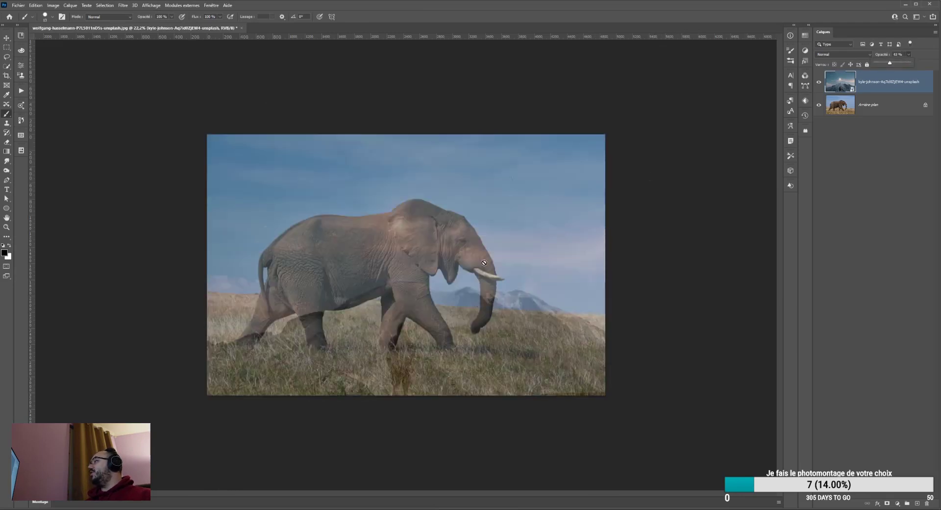
key(v)
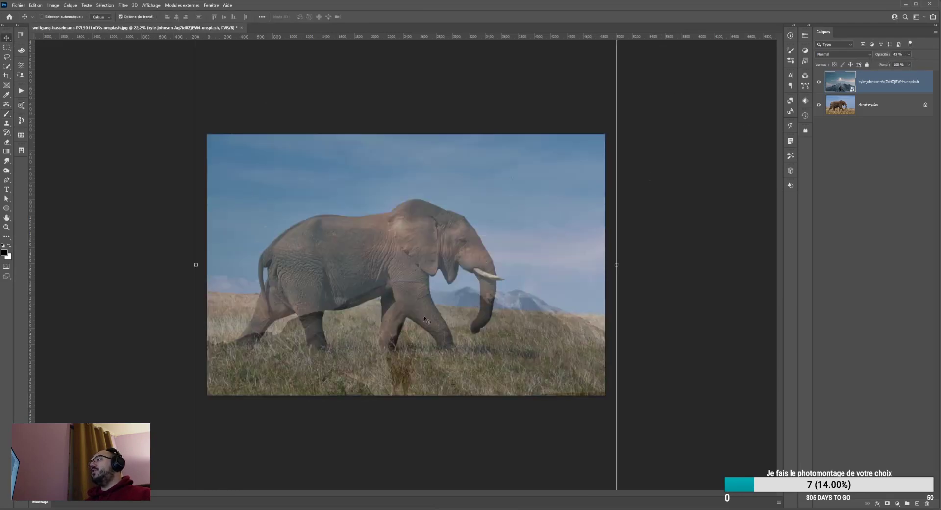
drag(424, 319, 454, 252)
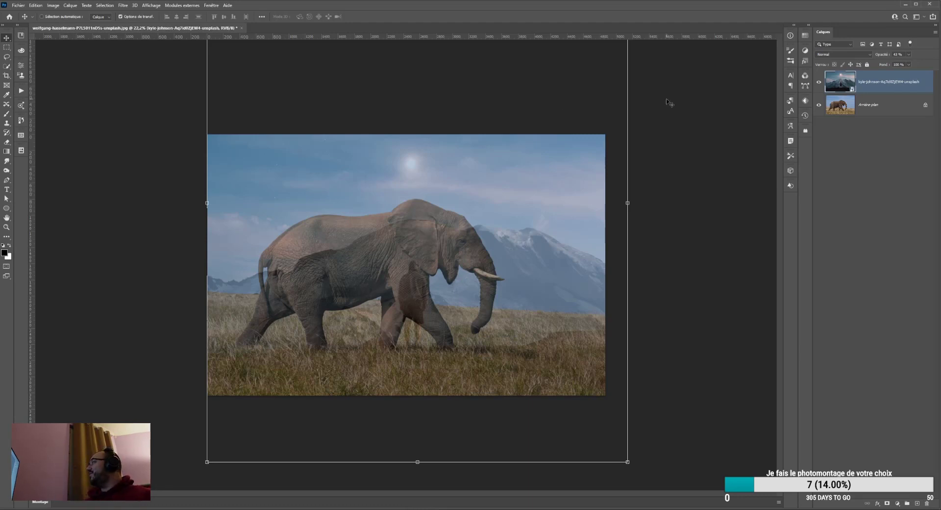
- Set the mountain layer's opacity to 0 %
click(909, 55)
click(921, 65)
drag(926, 64, 888, 65)
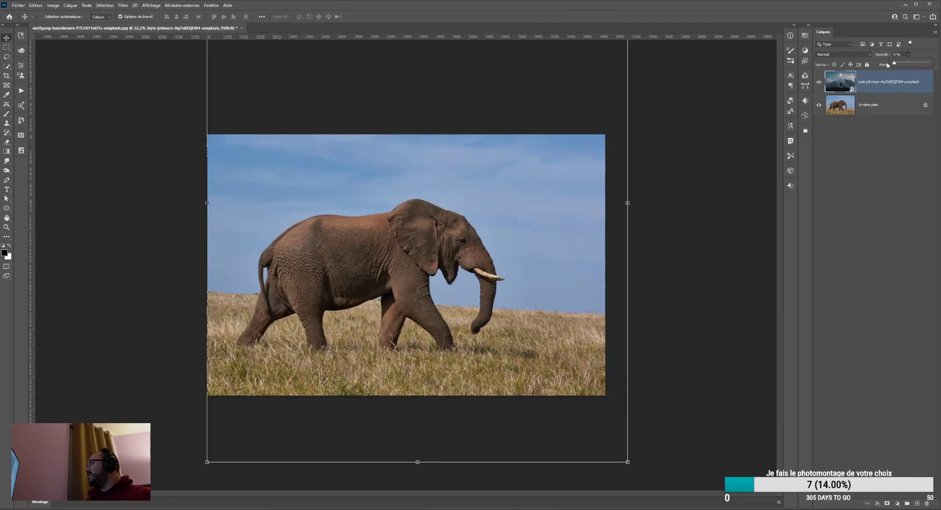
- Try a Quick Selection of the grass and the elephant's legs on the mountain layer, and discard it
scroll(85, 82, down, 1)
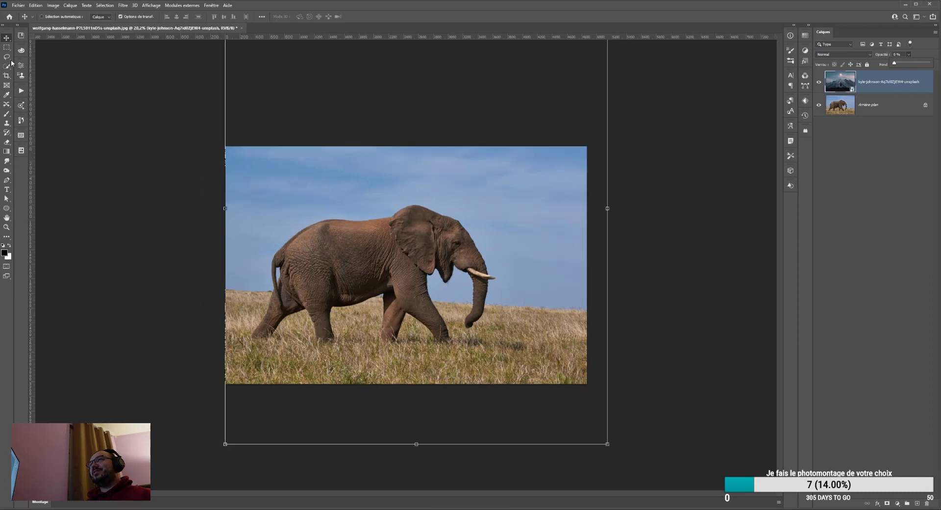
click(6, 49)
click(6, 66)
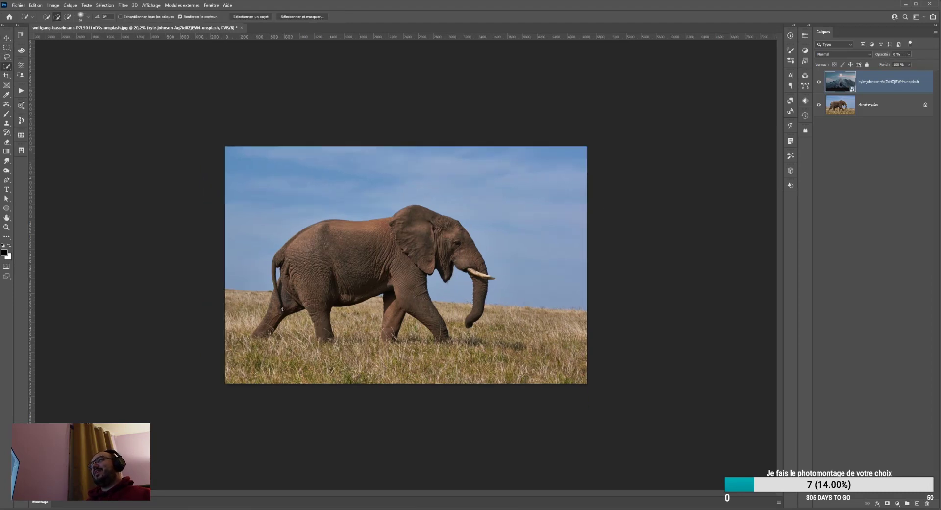
drag(283, 309, 293, 309)
drag(233, 336, 459, 340)
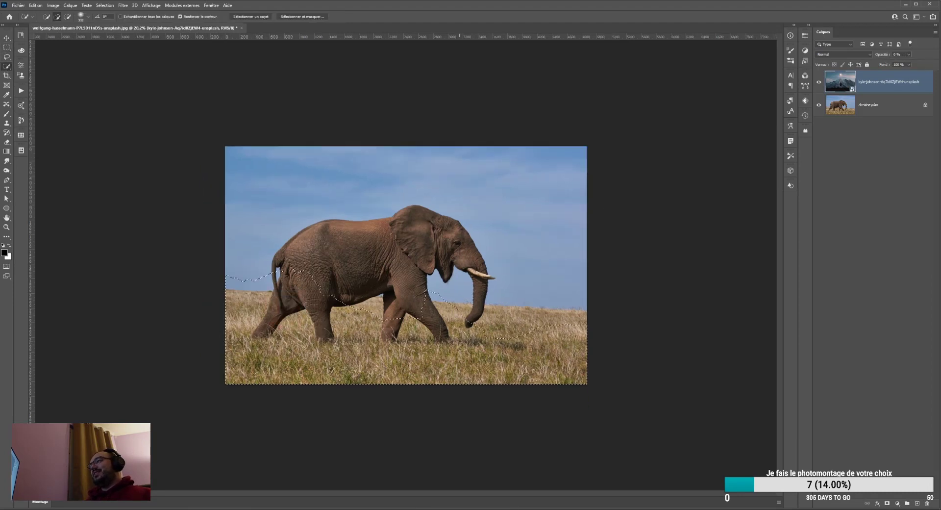
key(ctrl+d)
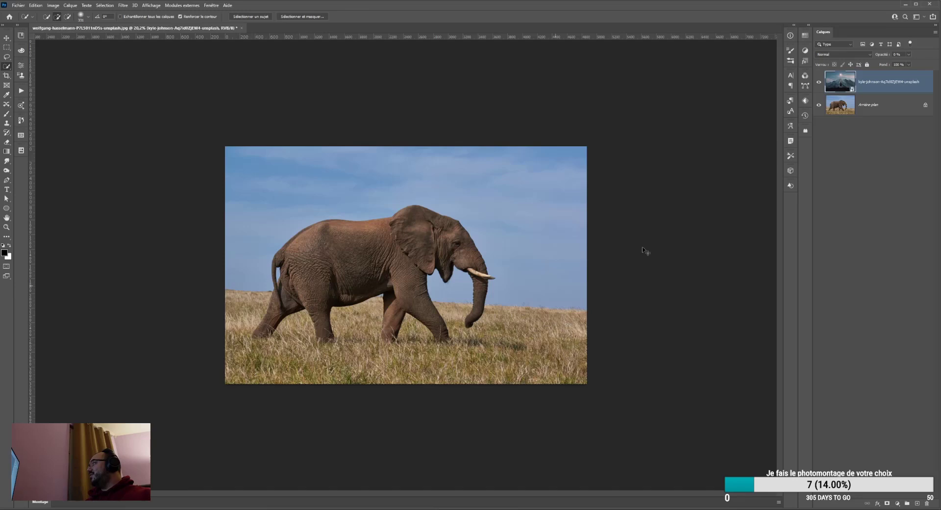
- Quick-select the grass and the elephant's legs on the Arrière-plan layer, and subtract the sky between the trunk and front leg
click(872, 105)
mouse_move(289, 319)
mouse_down()
mouse_move(347, 350)
mouse_move(490, 355)
mouse_move(577, 342)
mouse_move(453, 317)
mouse_move(298, 324)
mouse_up()
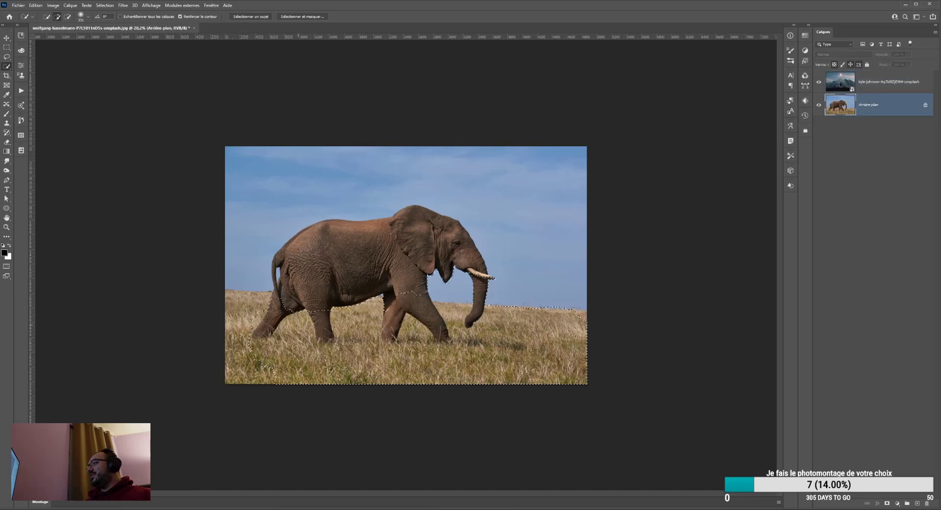
mouse_move(248, 338)
mouse_down()
mouse_move(218, 317)
mouse_move(401, 299)
mouse_up()
click(591, 322)
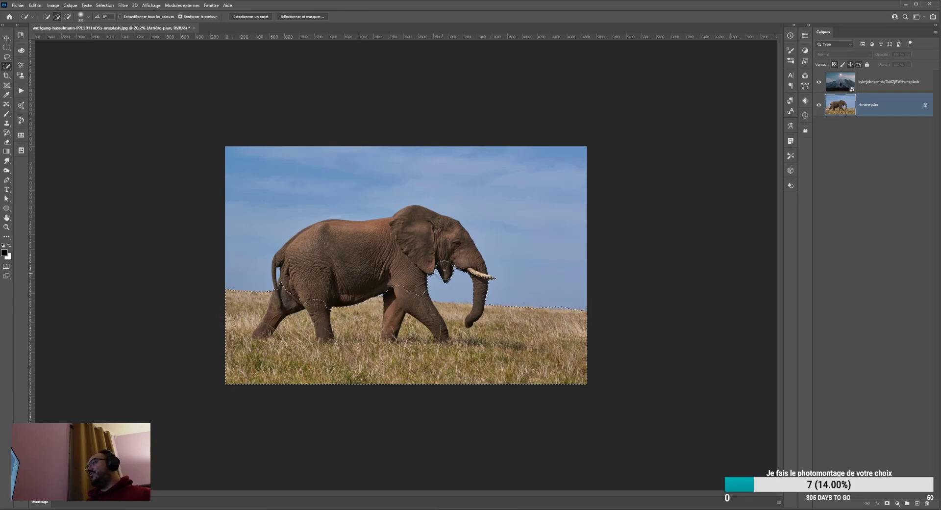
alt+click(460, 288)
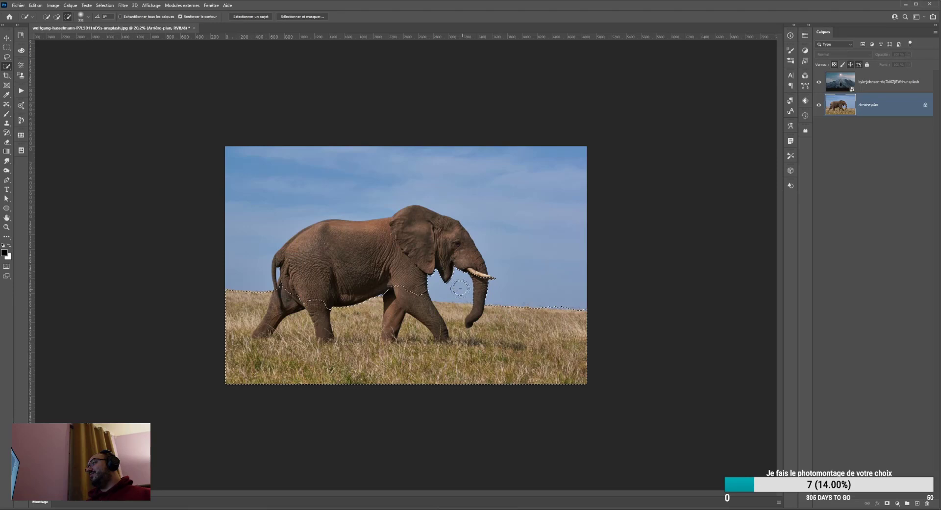
- Add the elephant's back, ear, head and trunk to the selection, using a smaller brush around the face
drag(389, 241, 341, 268)
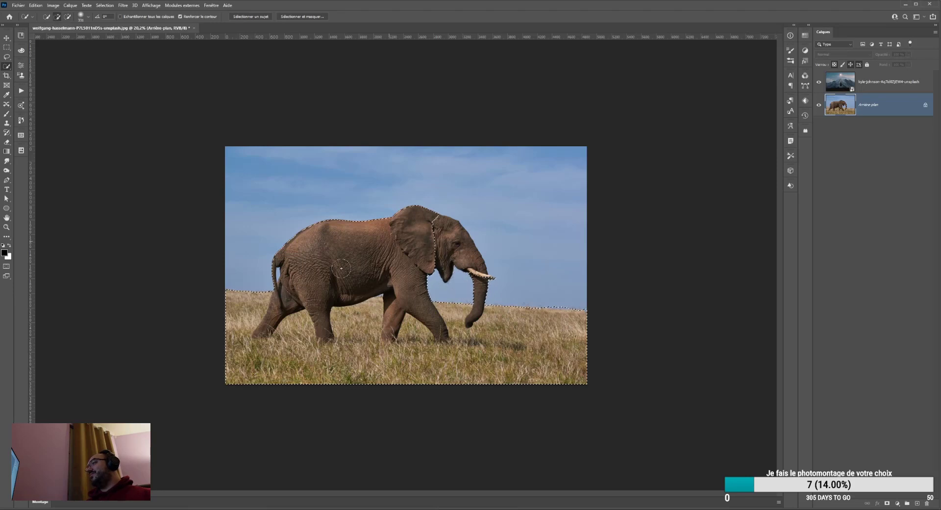
alt+right_click(448, 241)
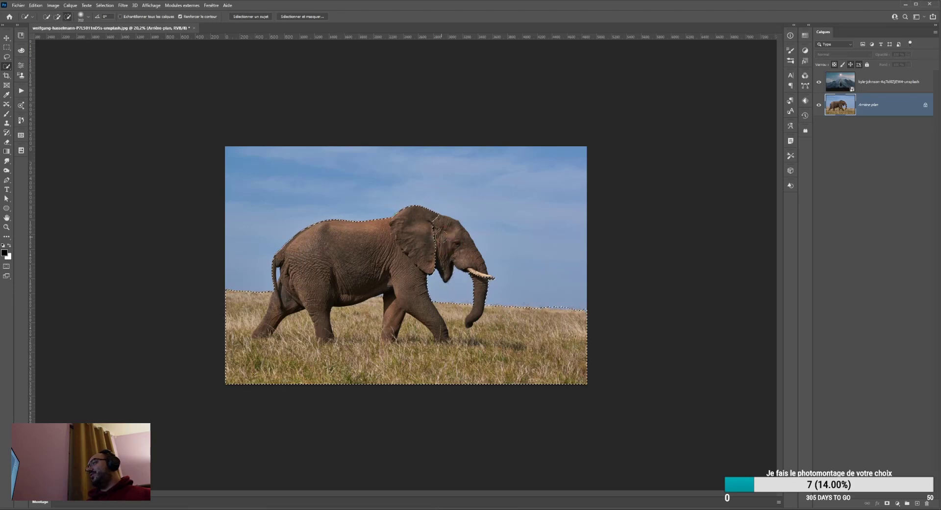
drag(442, 239, 460, 247)
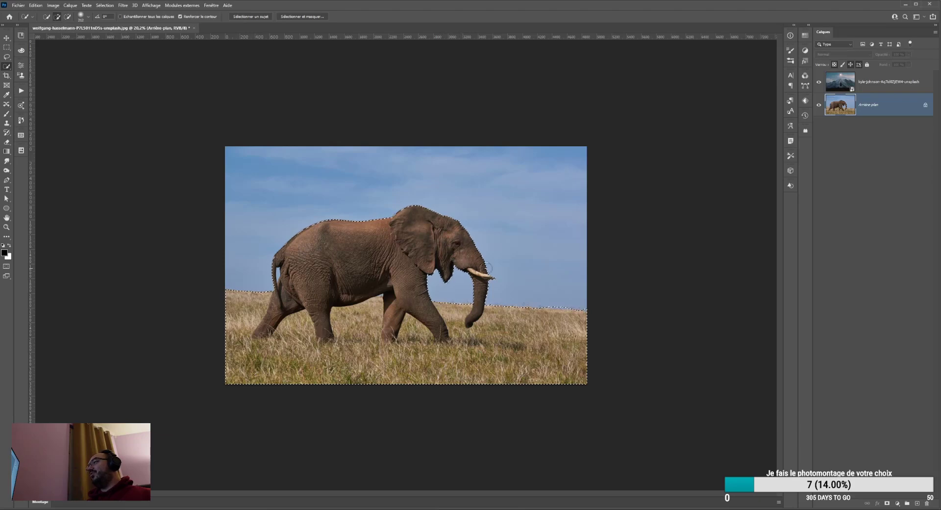
- Reduce the brush size and subtract the small patch of sky between the elephant's tail and hind leg from the selection
scroll(470, 261, up, 3)
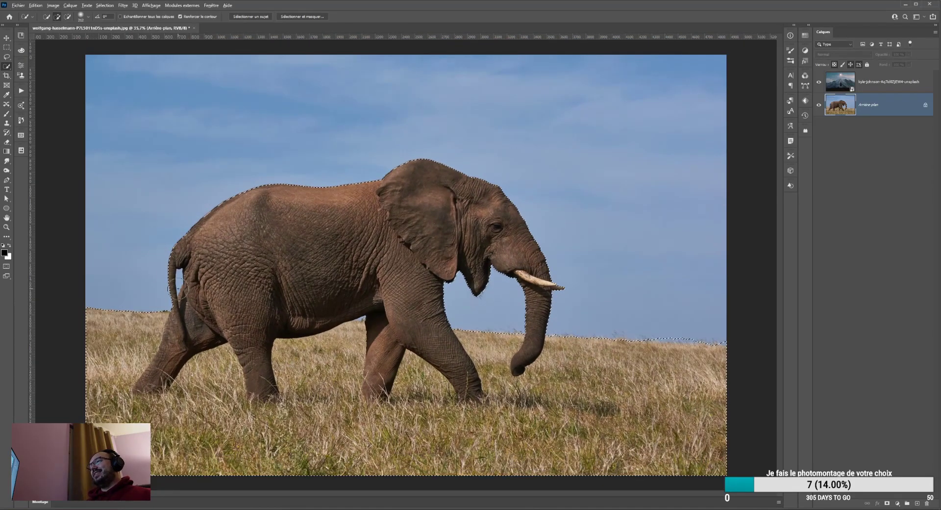
alt+right_click(177, 288)
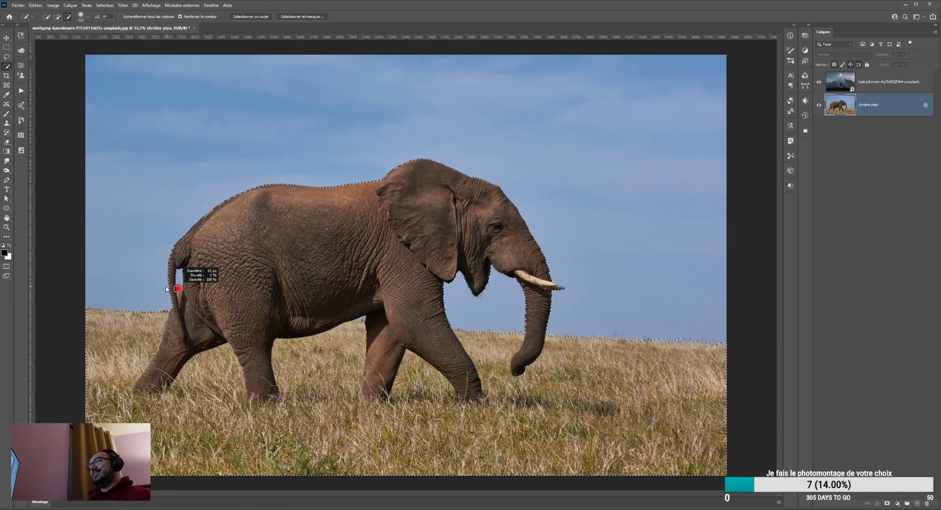
alt+click(178, 277)
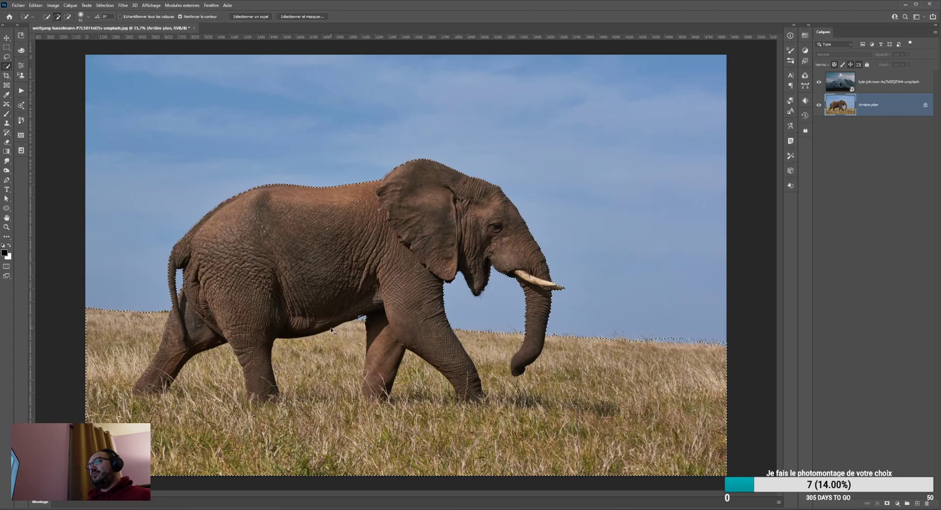
- Save the selection of the elephant and grass as a new alpha channel
scroll(331, 328, down, 2)
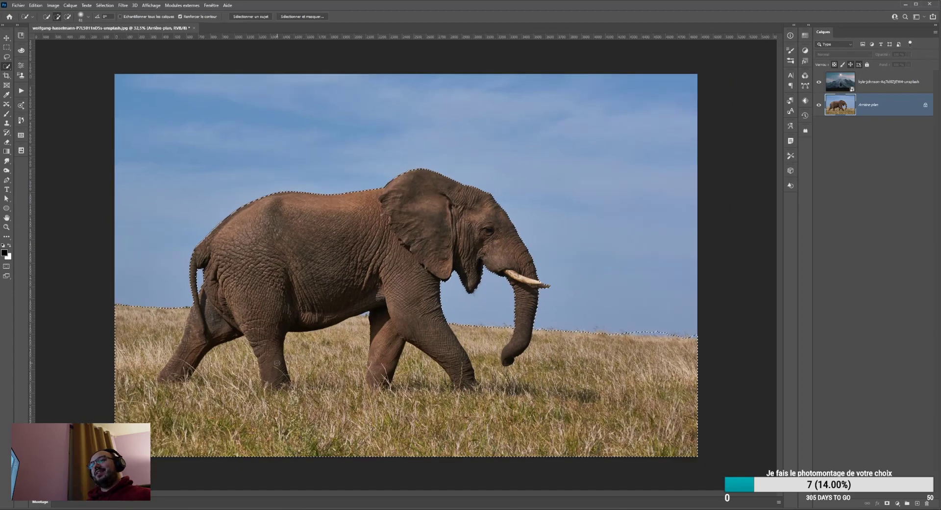
scroll(331, 329, up, 2)
scroll(449, 76, down, 1)
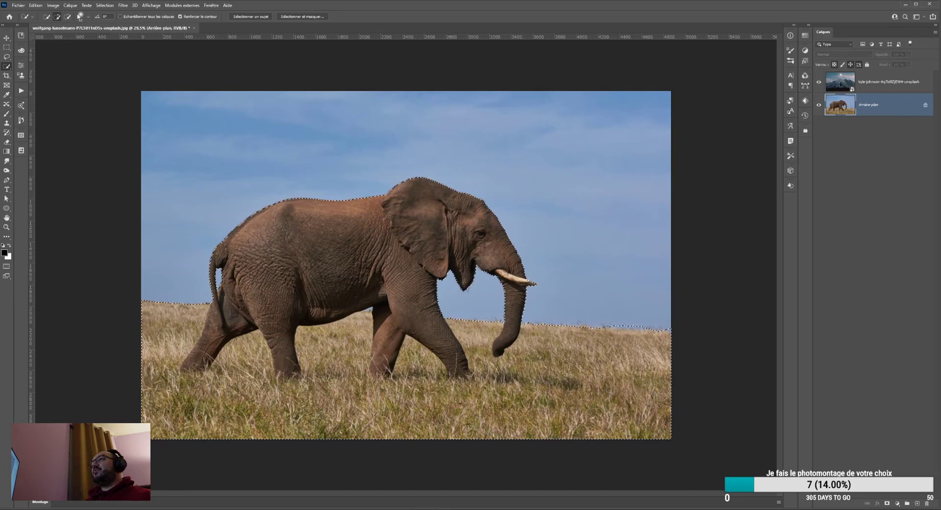
click(105, 6)
click(105, 7)
click(104, 6)
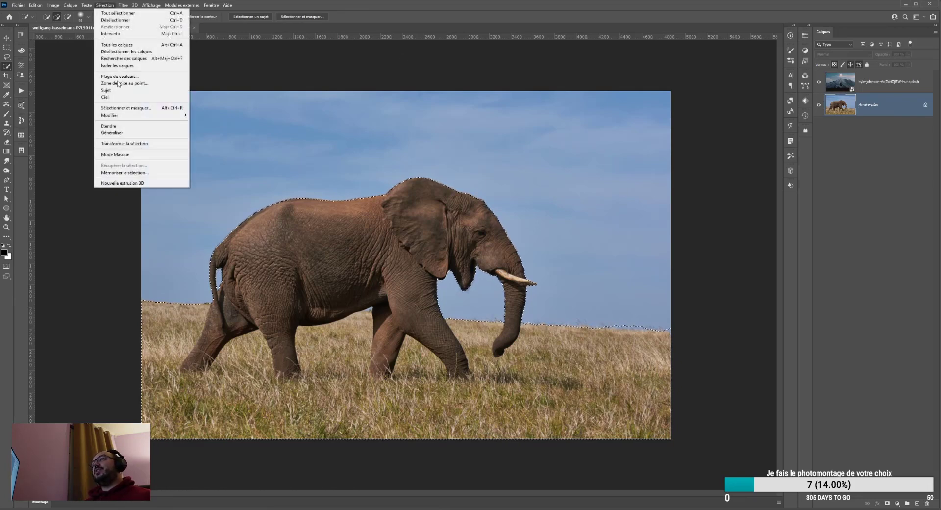
click(135, 171)
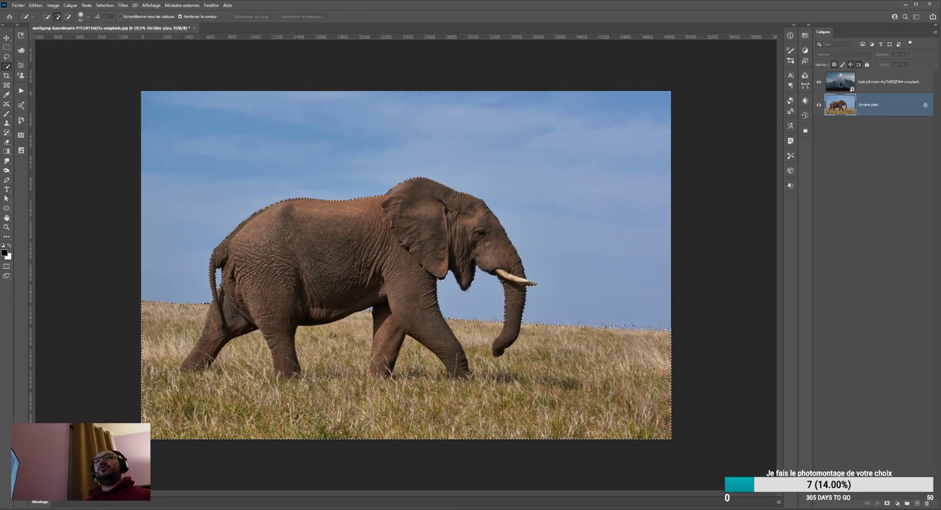
click(283, 104)
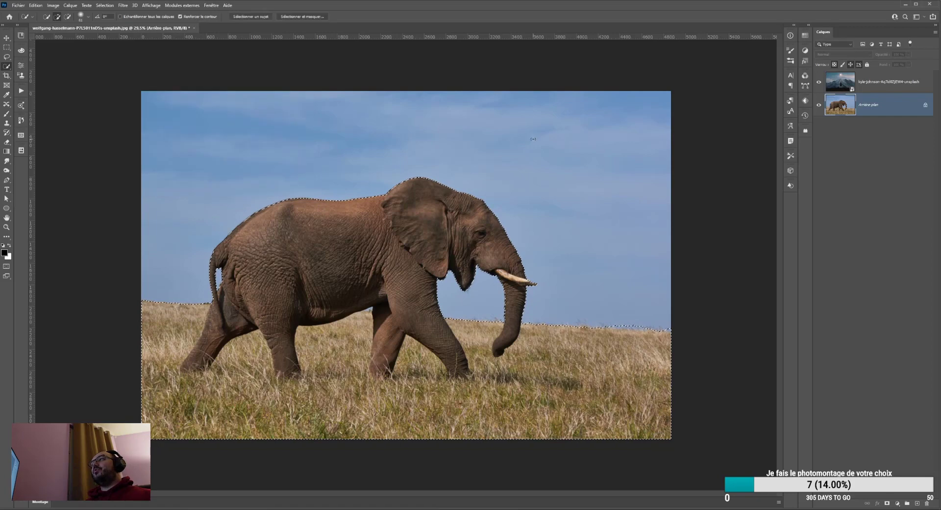
- Show the channels, target the Alpha 1 channel and display it as a mask overlay together with the RGB image
click(804, 76)
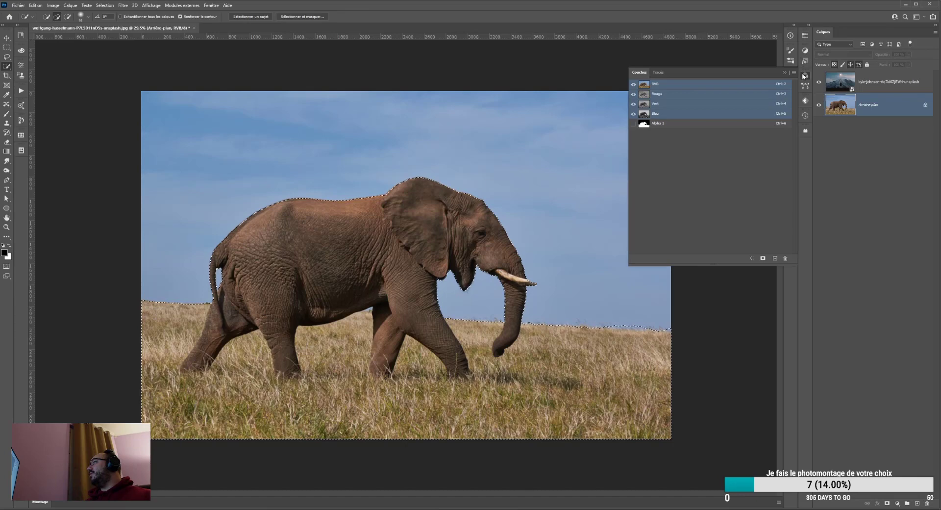
click(642, 123)
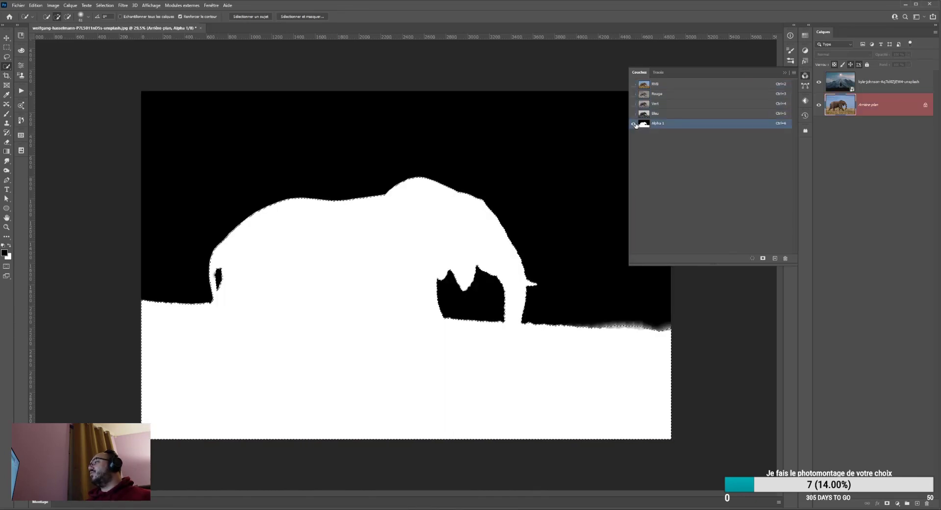
click(634, 84)
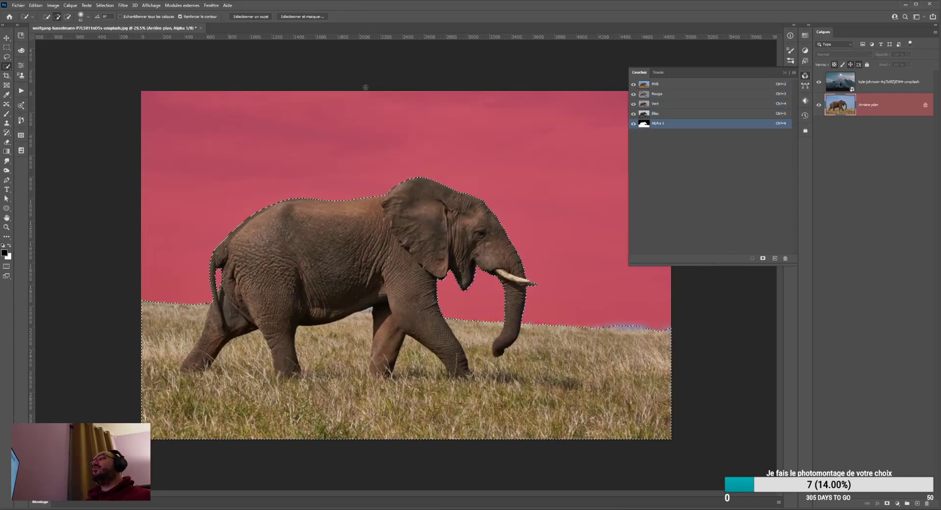
- Clear the selection and target the composite RGB channel while keeping the Alpha 1 mask overlay displayed
key(ctrl+2)
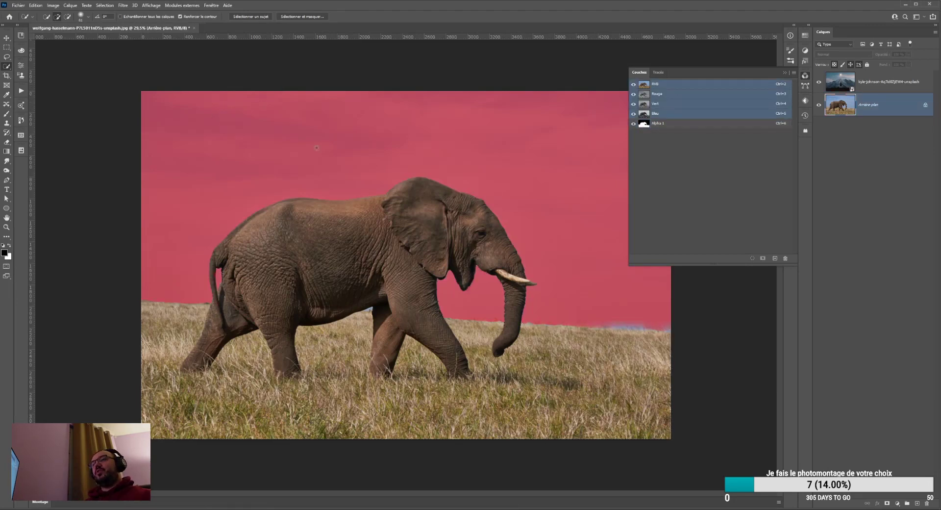
click(6, 47)
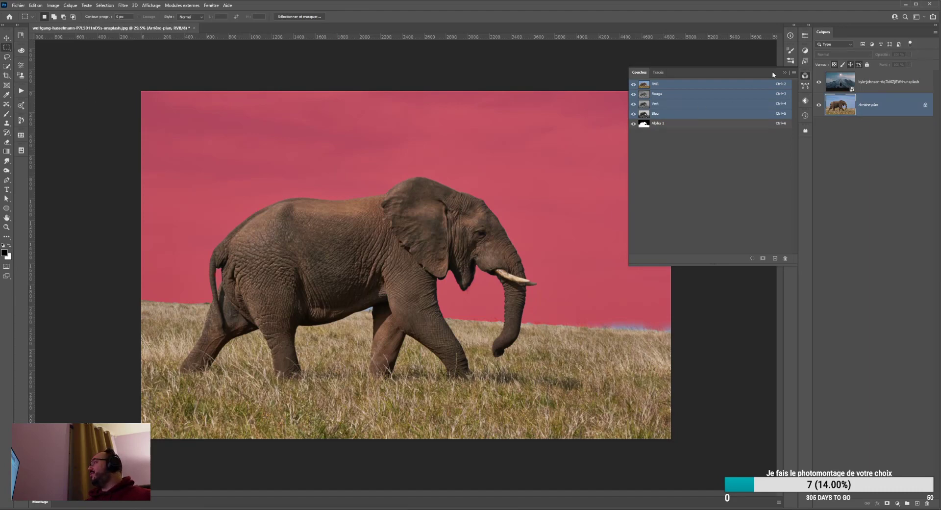
click(798, 78)
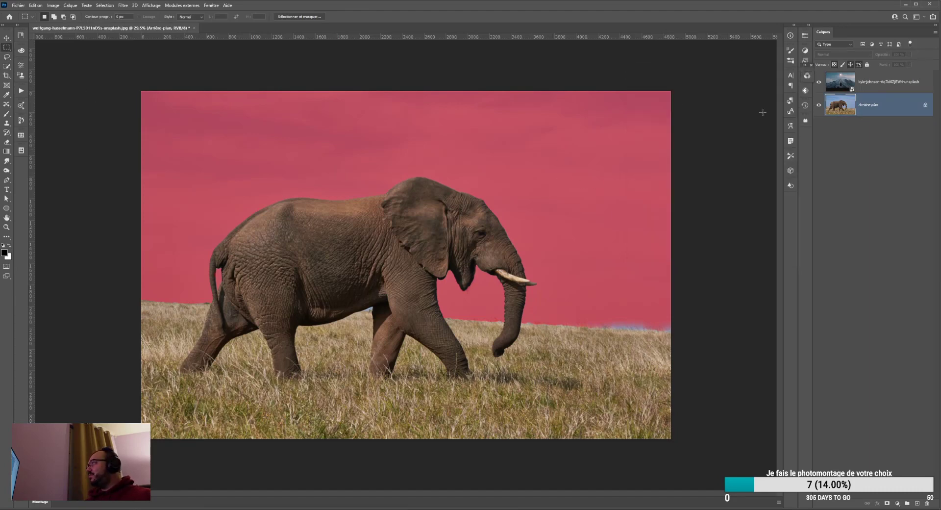
click(805, 77)
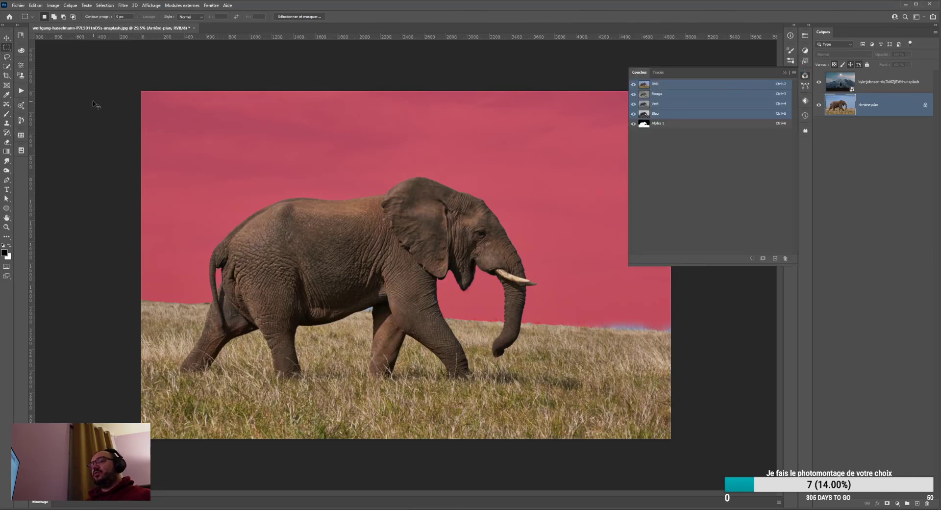
- Try to shift the Blue channel of the elephant photo with the Move tool, and undo the shift
click(6, 37)
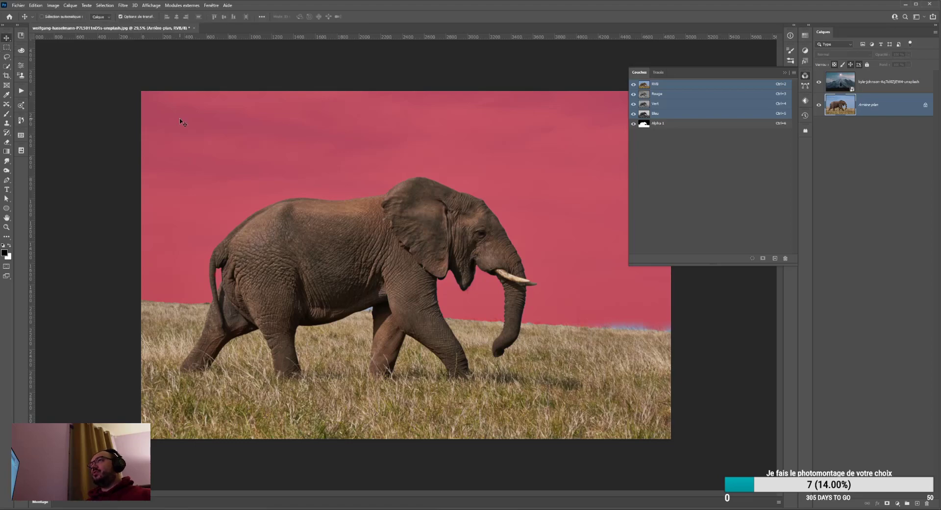
drag(190, 120, 507, 131)
click(657, 95)
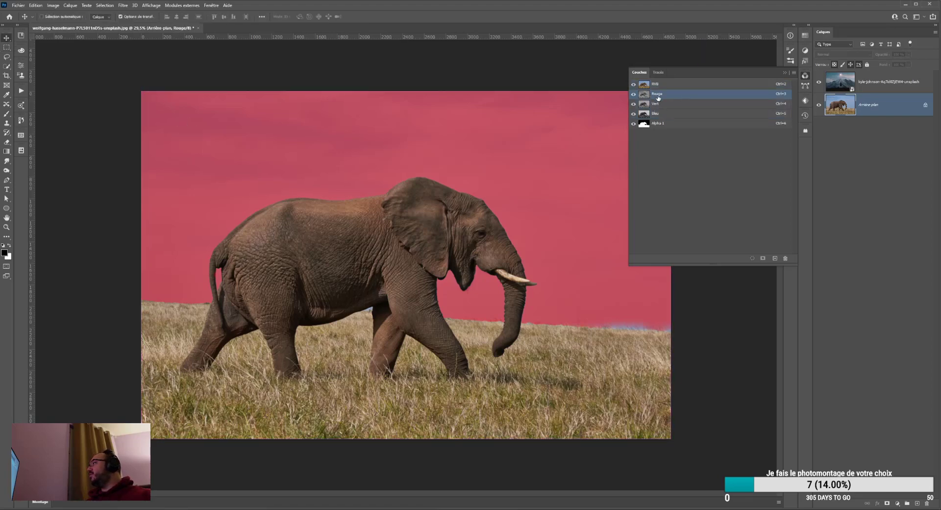
click(662, 114)
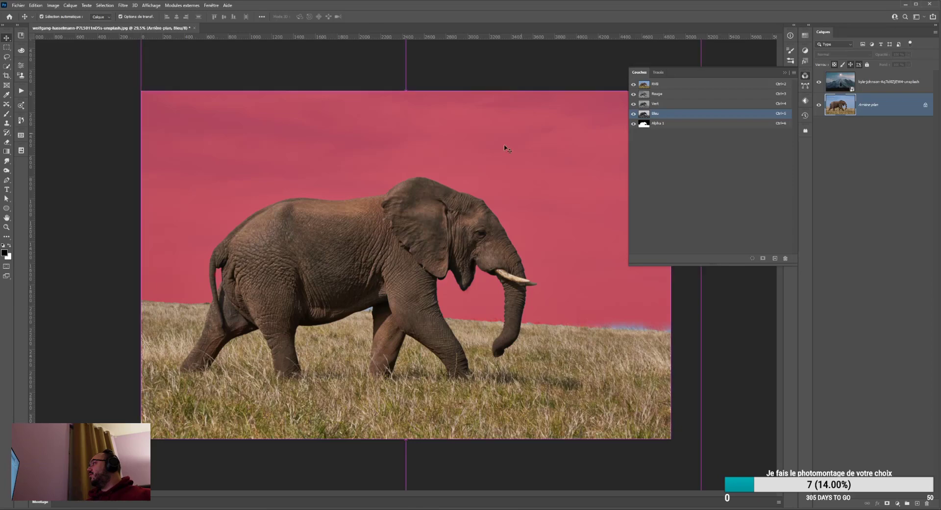
drag(438, 146, 436, 147)
scroll(374, 144, up, 3)
scroll(374, 144, down, 4)
scroll(373, 143, up, 2)
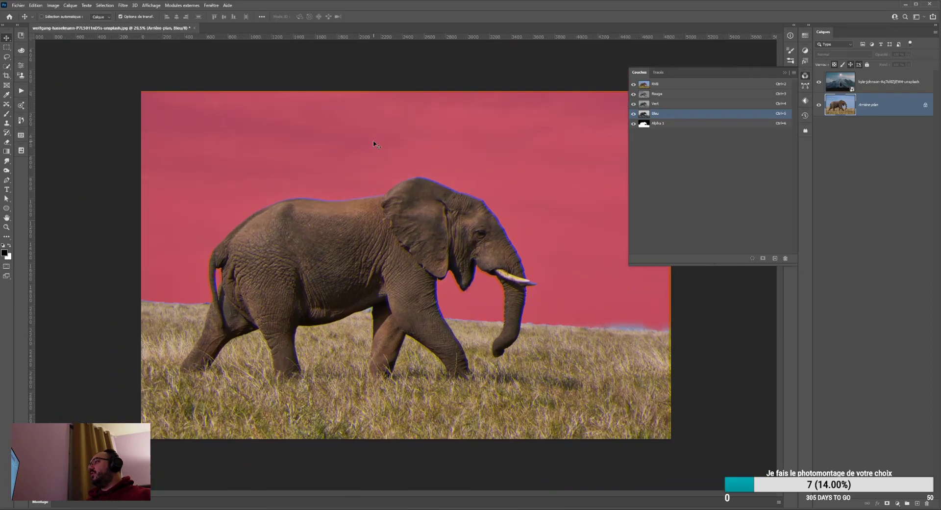
scroll(373, 144, down, 1)
drag(480, 223, 435, 236)
key(ctrl+z)
key(ctrl+z)
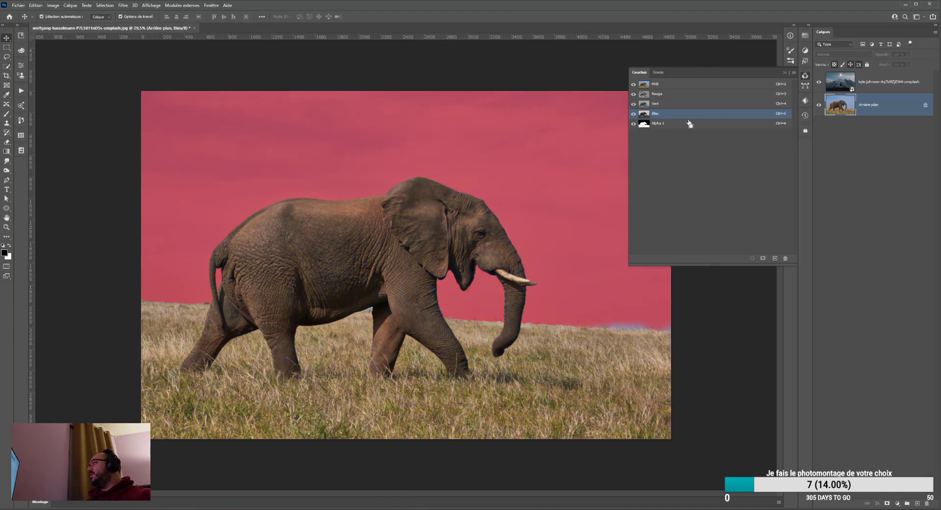
- Target the composite RGB channel with the Alpha 1 overlay hidden, and duplicate the Arrière-plan layer
click(671, 88)
click(634, 124)
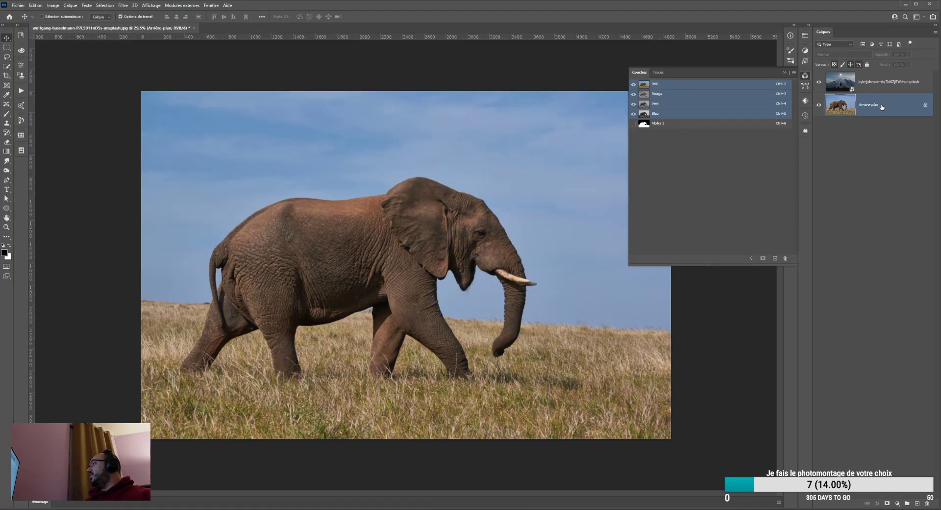
key(ctrl+j)
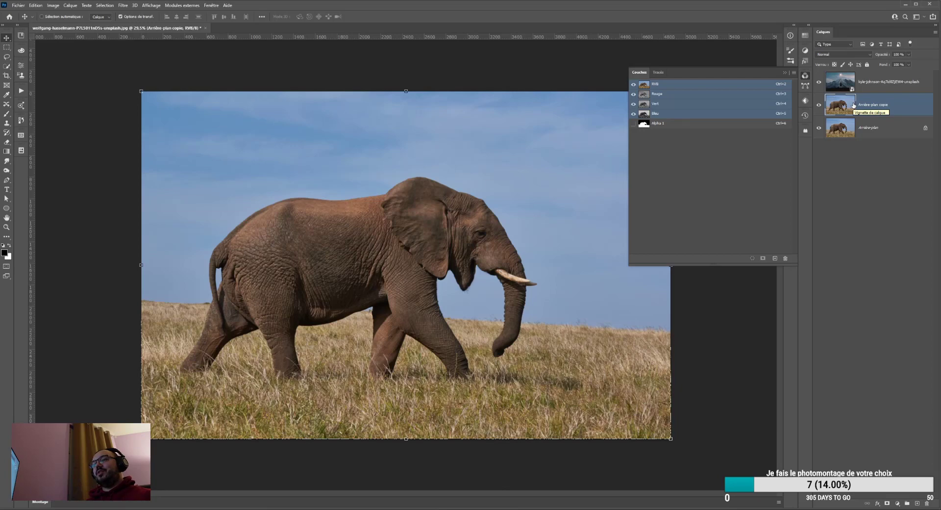
- Mask the duplicated elephant layer with the selection loaded from Alpha 1, and place the mountain layer beneath it
ctrl+click(644, 125)
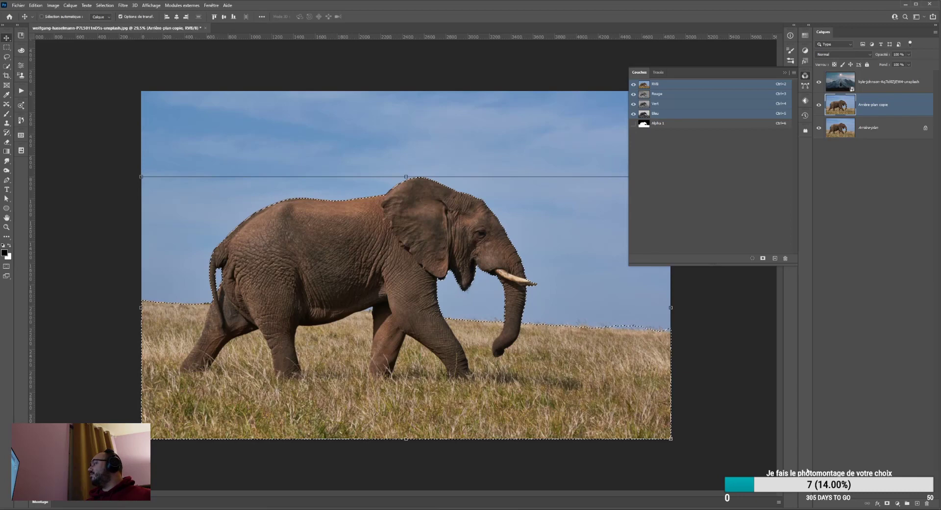
click(888, 503)
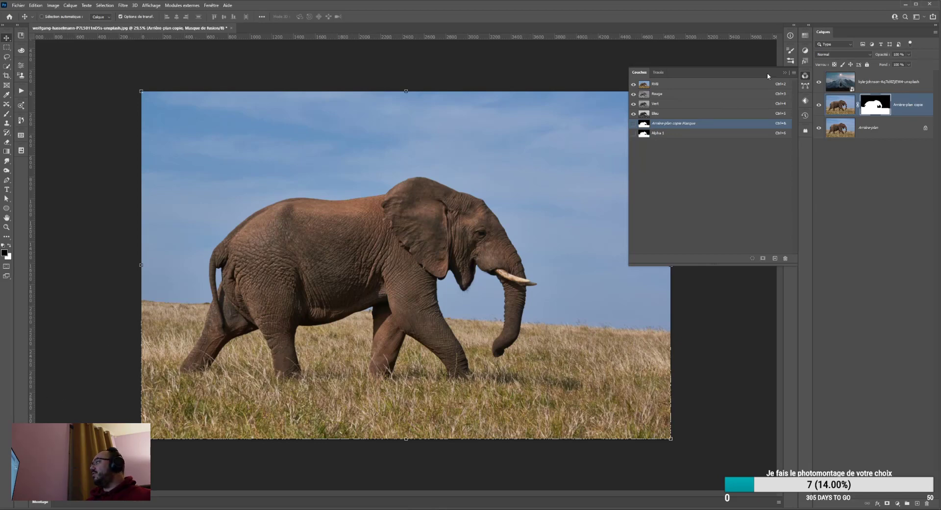
click(807, 77)
drag(840, 86, 840, 117)
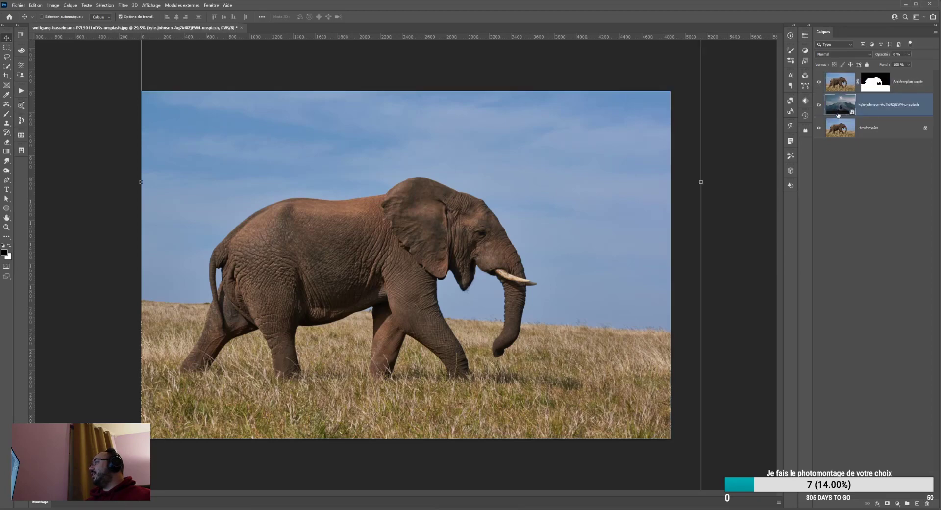
scroll(577, 183, down, 5)
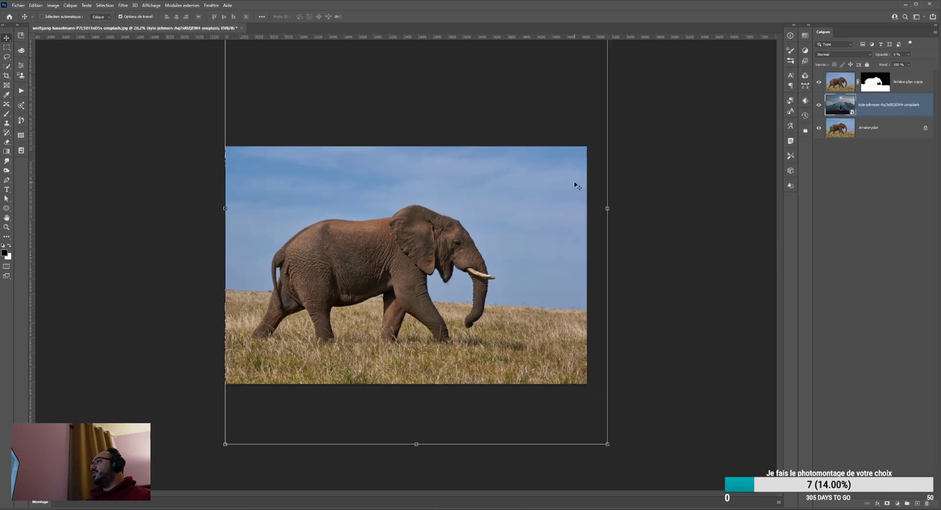
- Invert the elephant copy's layer mask and check the masked area by temporarily hiding the Arrière-plan layer
click(863, 87)
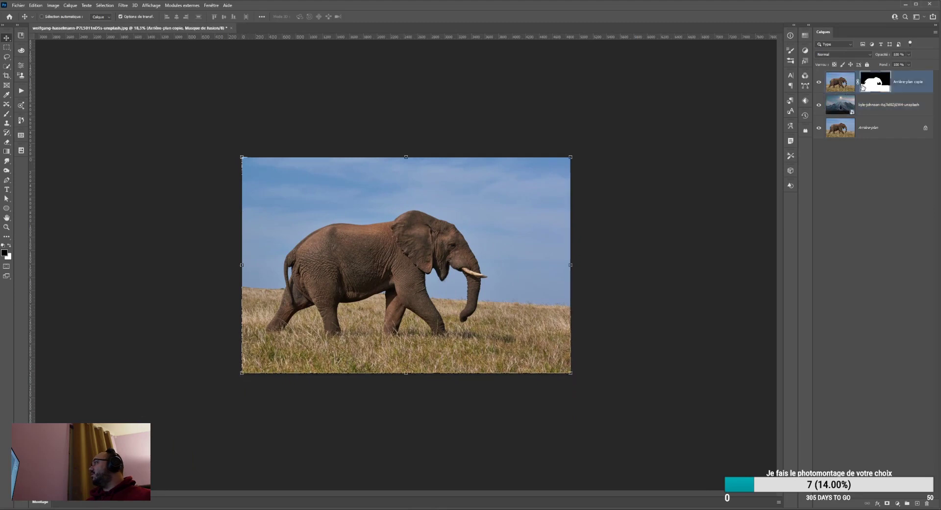
key(ctrl+i)
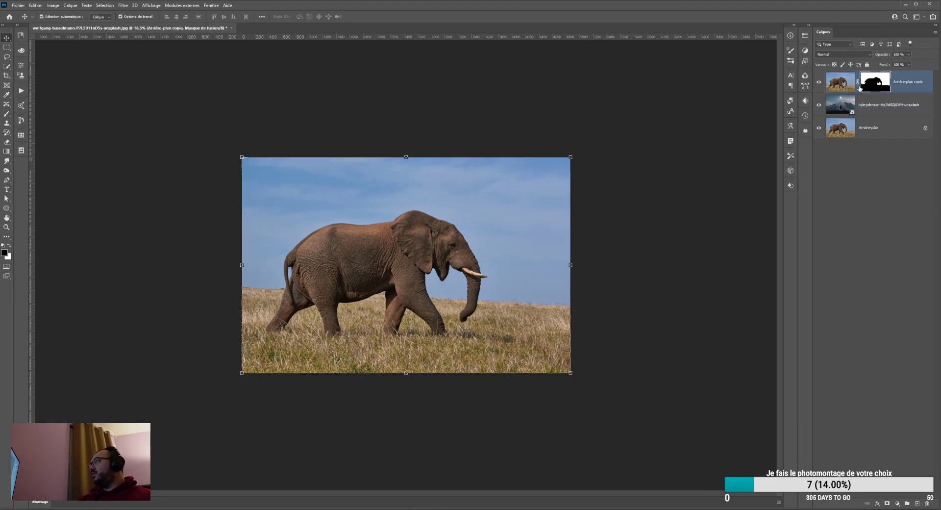
click(840, 83)
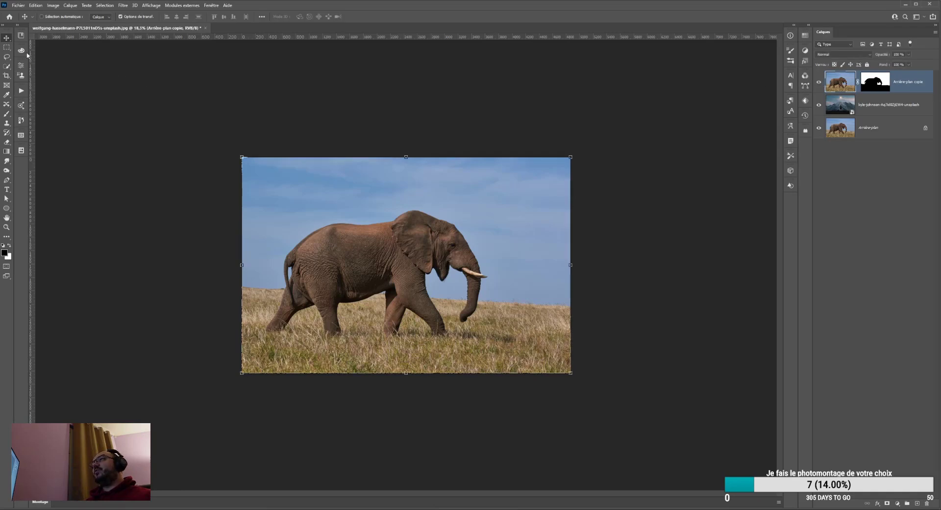
click(6, 48)
scroll(231, 126, up, 5)
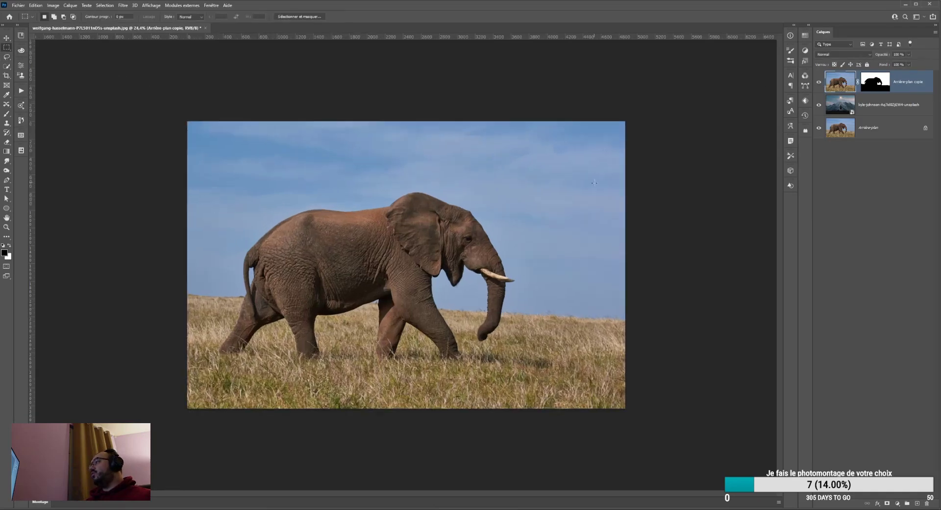
scroll(441, 142, down, 1)
click(818, 129)
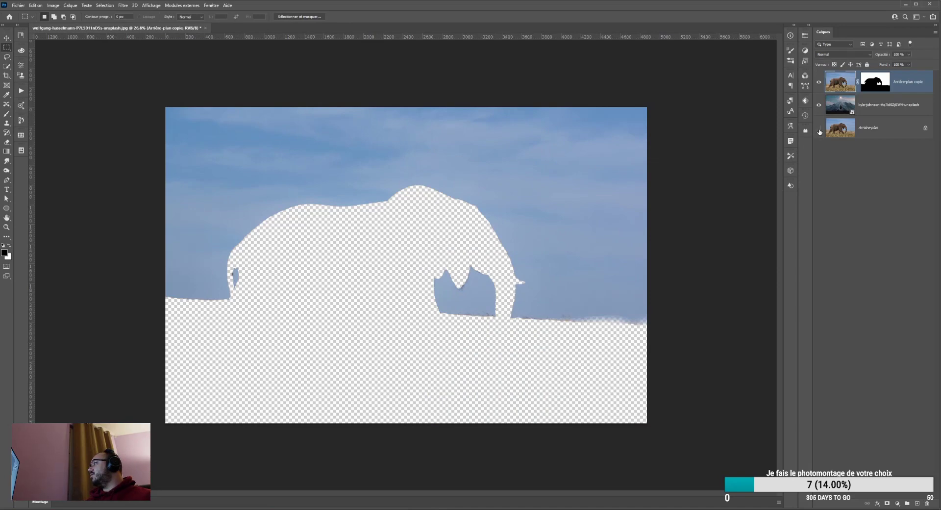
click(819, 129)
- Raise the mountain layer's opacity, and invert the elephant copy's mask so the elephant and grass cover the mountains
click(840, 113)
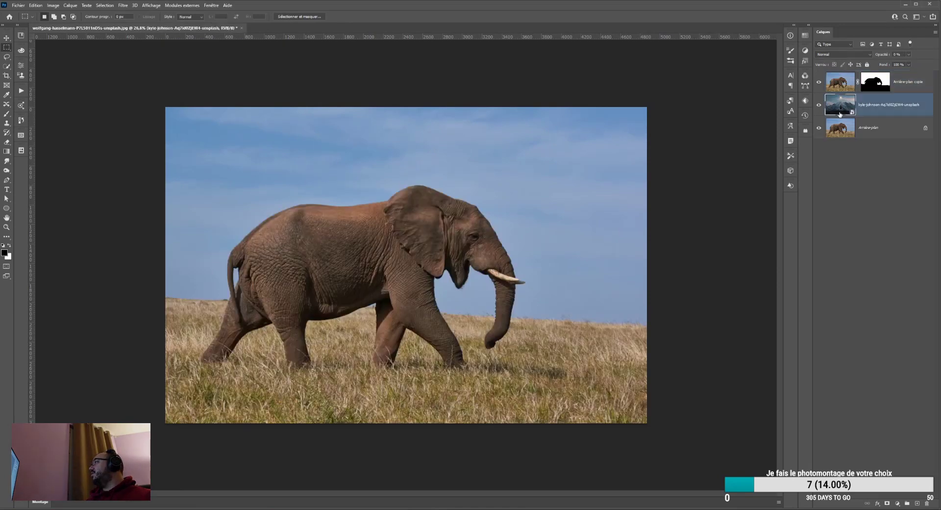
click(909, 55)
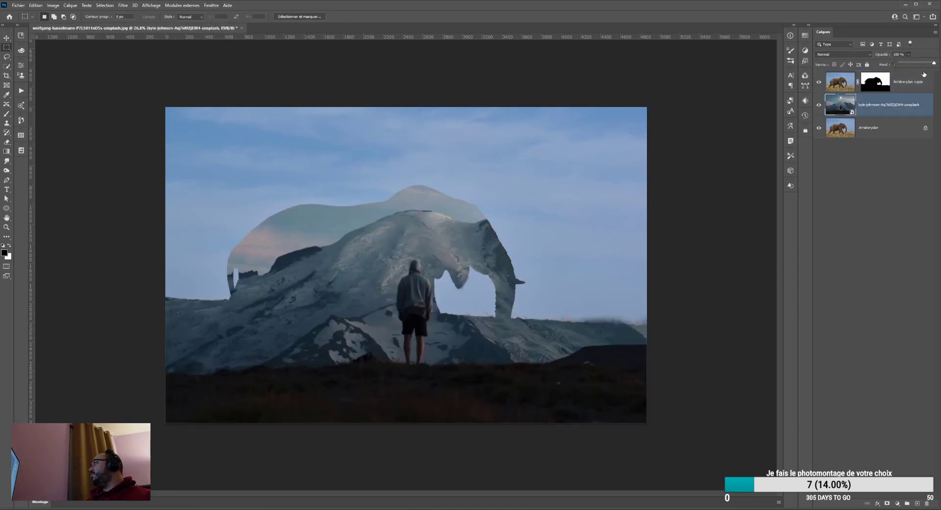
click(873, 86)
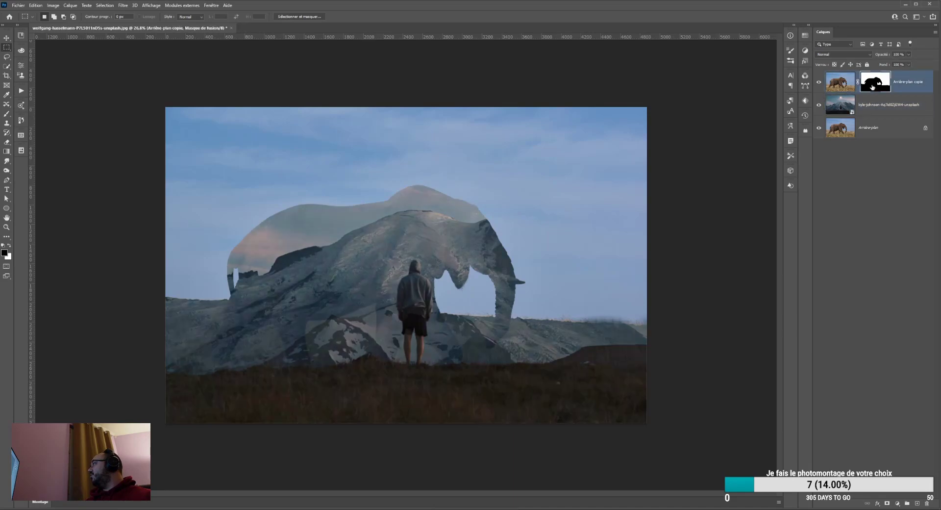
key(ctrl+i)
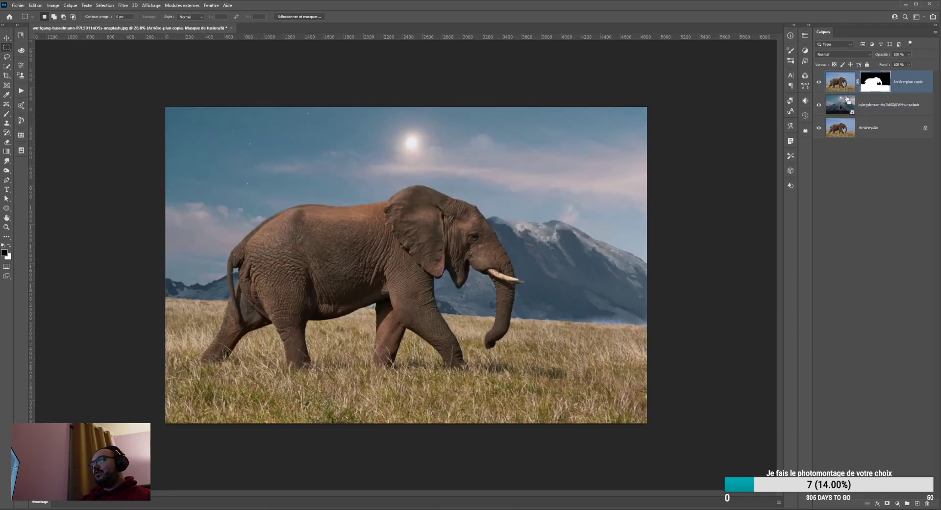
- Move the mountain layer slightly downward behind the elephant
scroll(554, 165, down, 2)
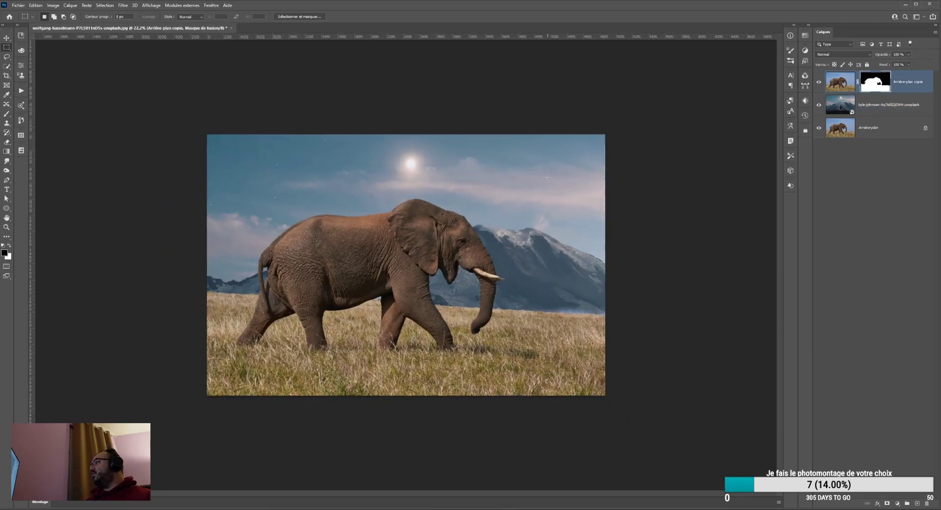
click(846, 111)
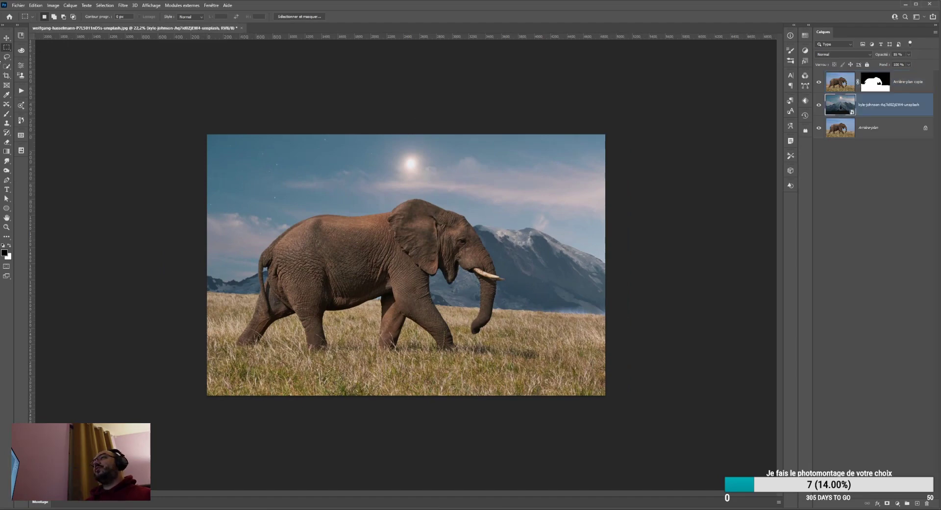
key(v)
drag(399, 201, 411, 209)
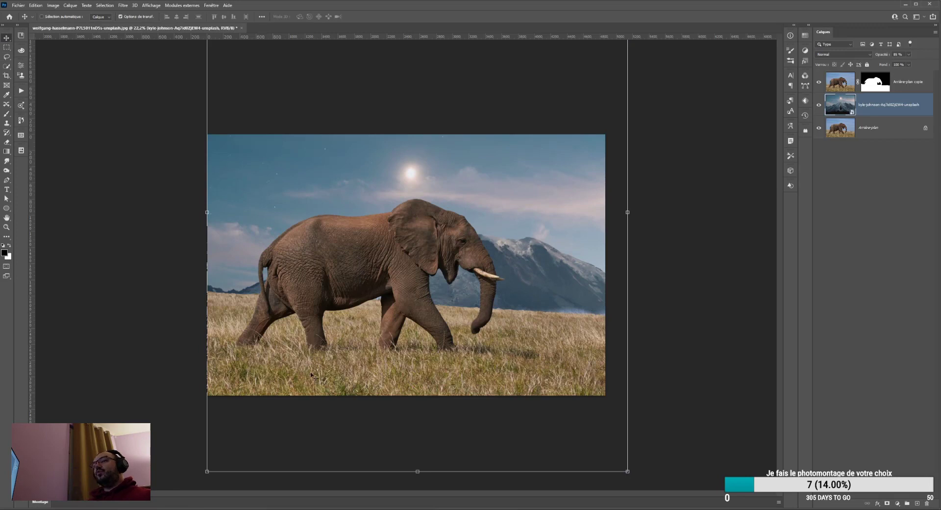
- Start a Match Color adjustment on the elephant copy layer, using the current document as source and its mountain layer as reference
click(911, 90)
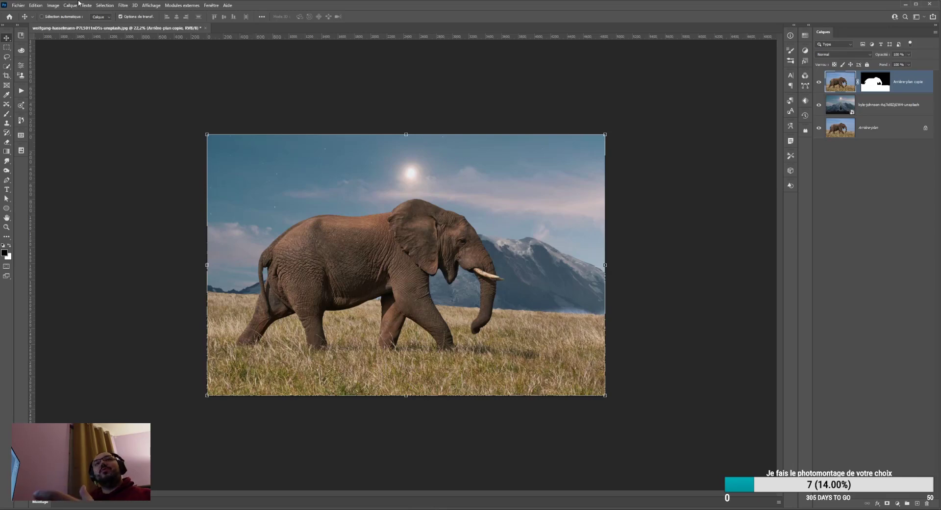
click(55, 6)
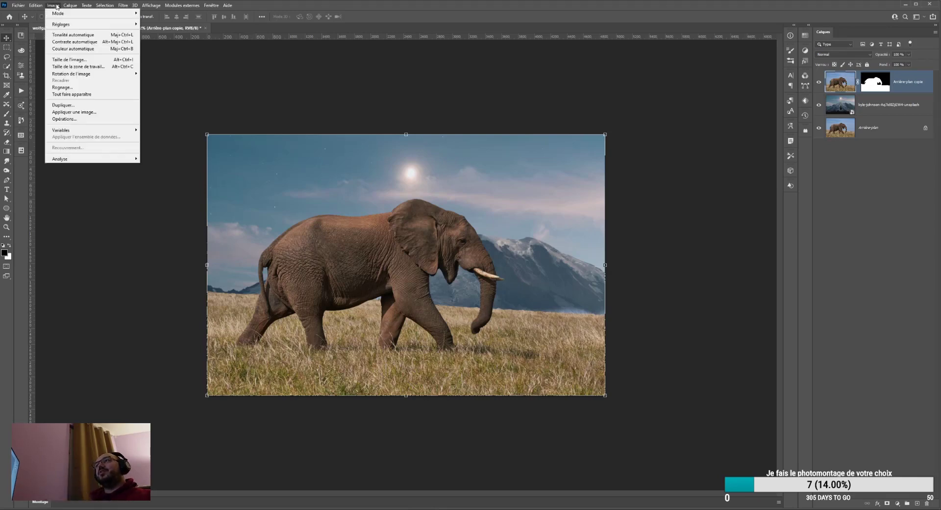
mouse_move(68, 27)
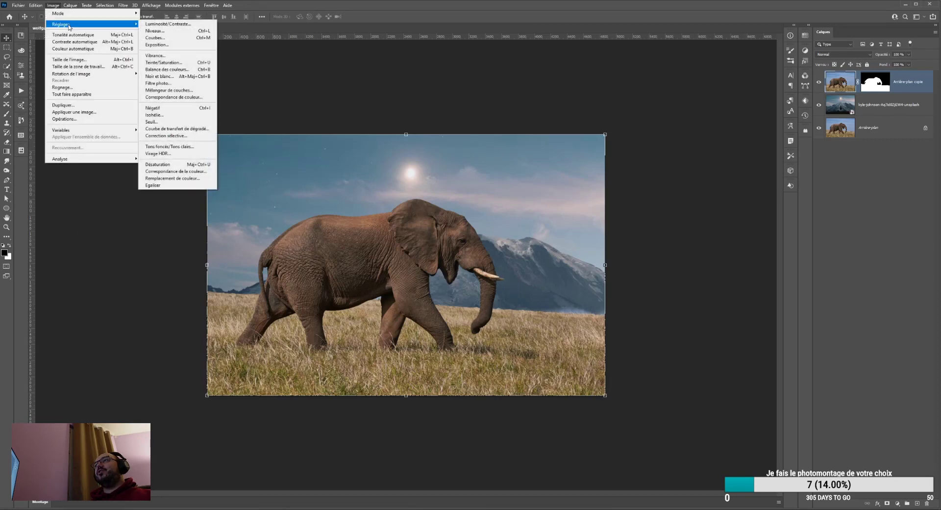
click(160, 172)
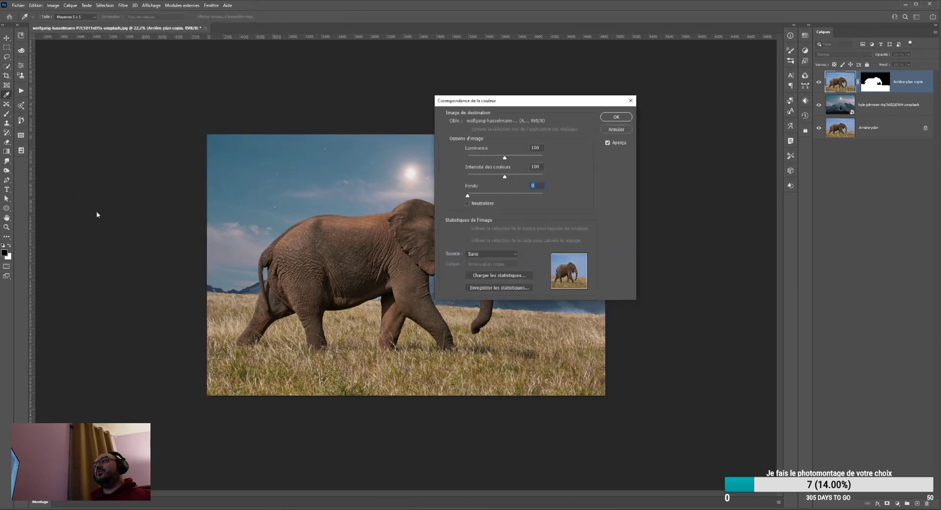
drag(496, 104, 613, 52)
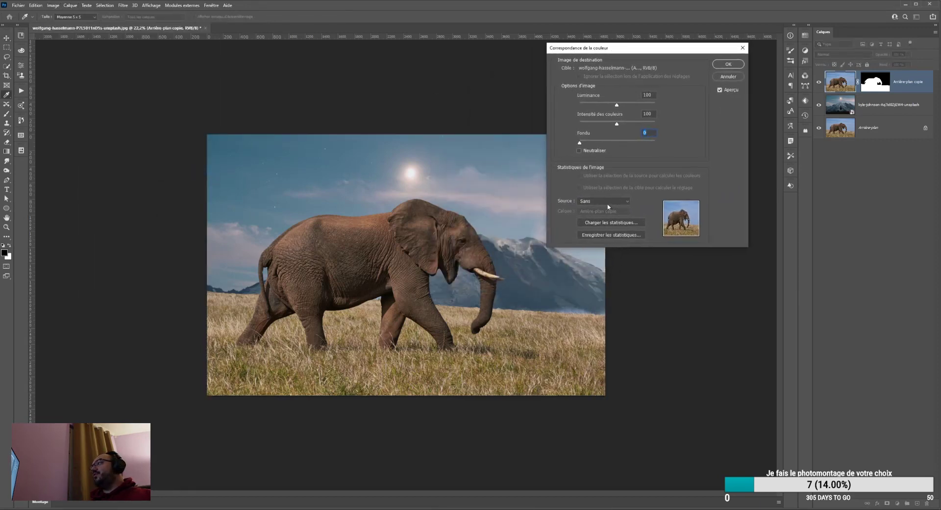
click(603, 201)
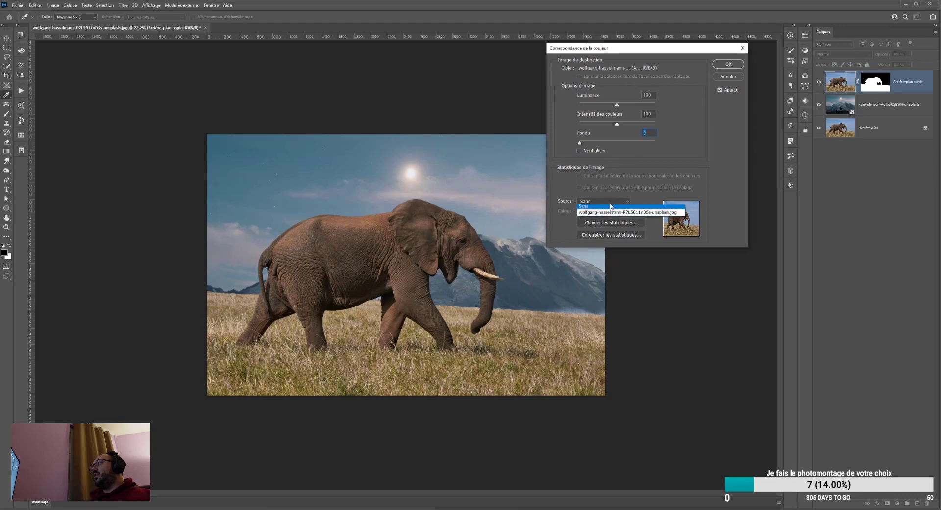
click(584, 215)
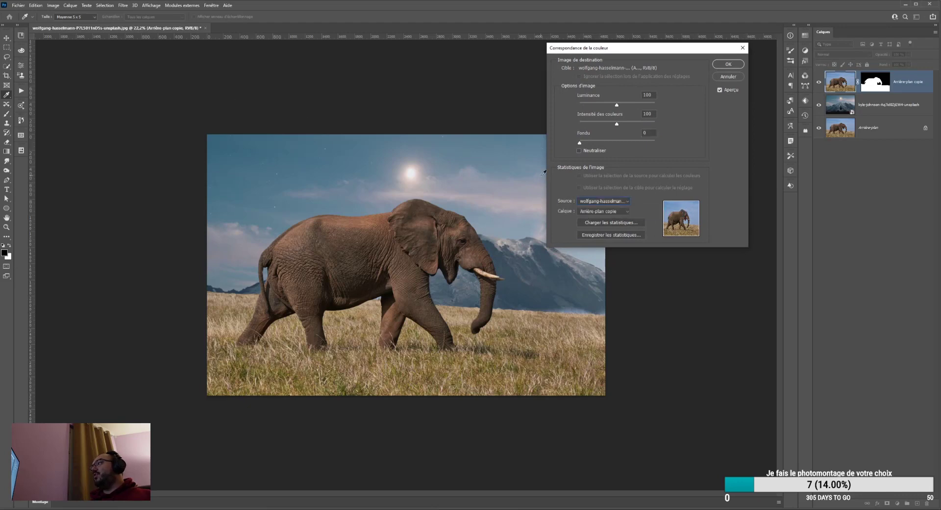
click(592, 210)
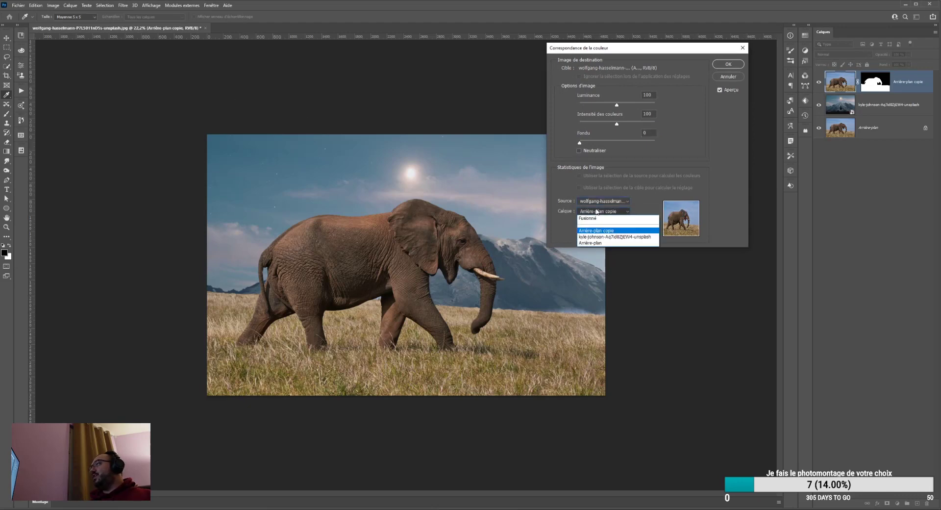
click(594, 237)
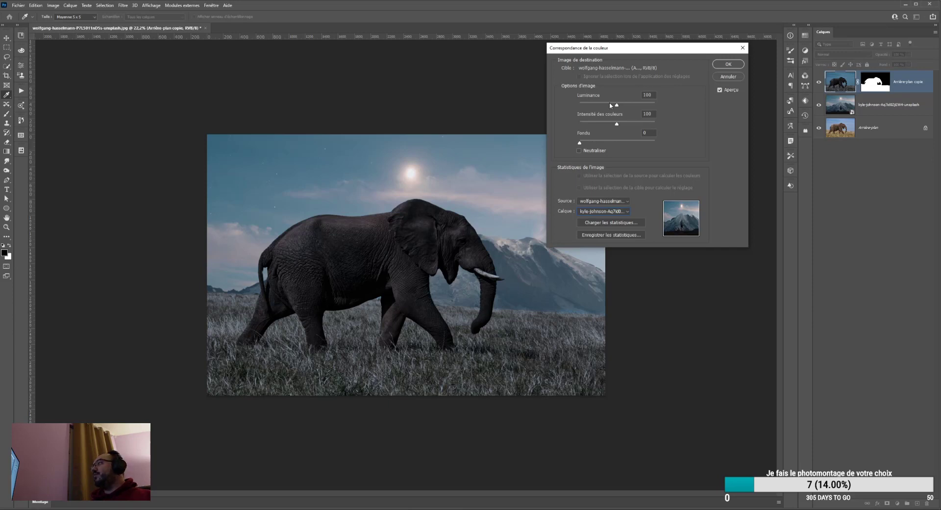
- Set the colour match to luminance 133, colour intensity 139 and fade 27, compare with the preview off, and apply it
drag(617, 105, 632, 125)
click(609, 141)
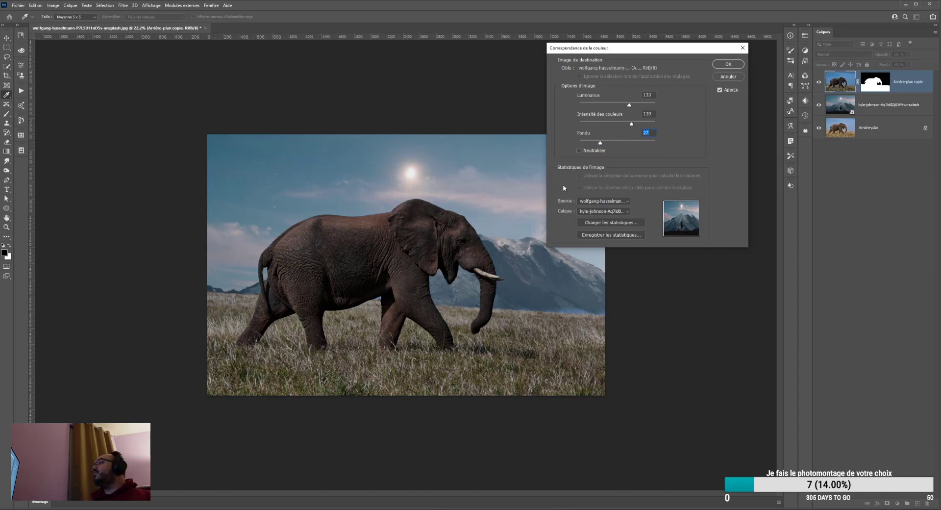
click(721, 91)
click(720, 91)
click(720, 91)
click(720, 91)
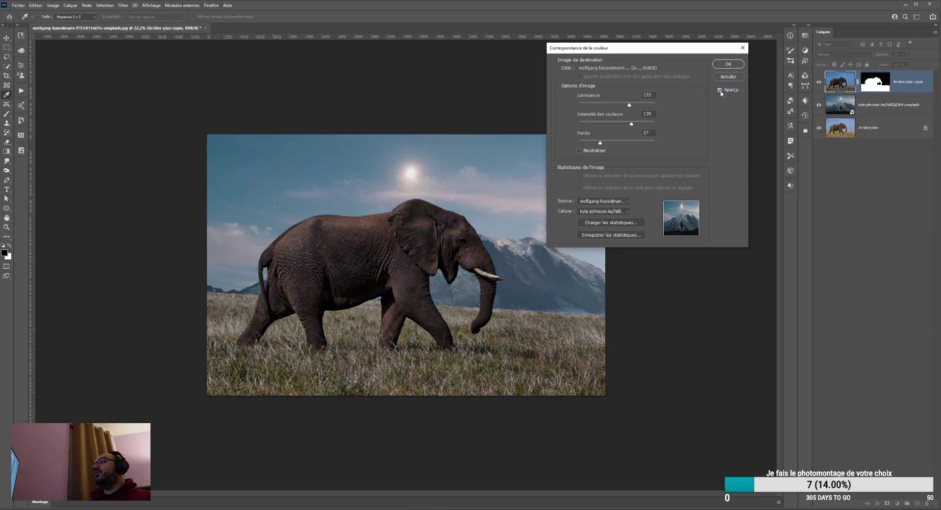
click(719, 67)
key(v)
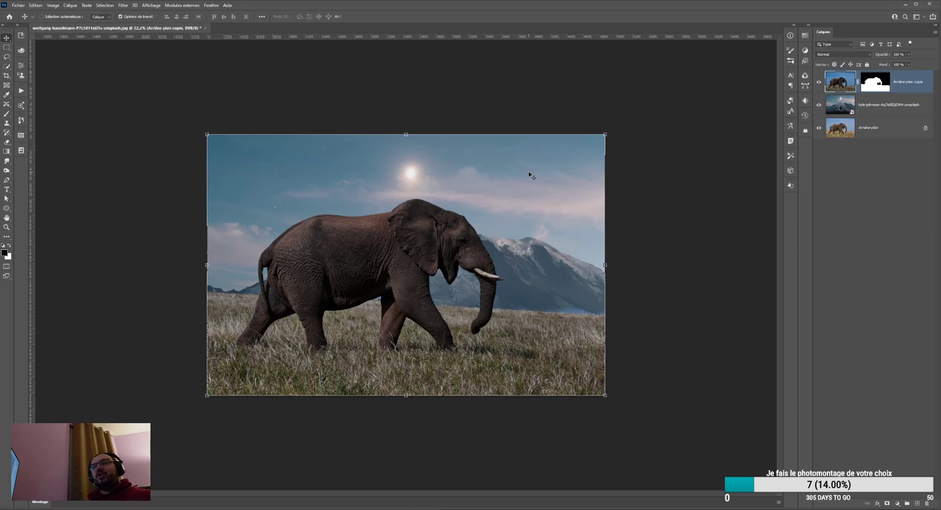
click(53, 5)
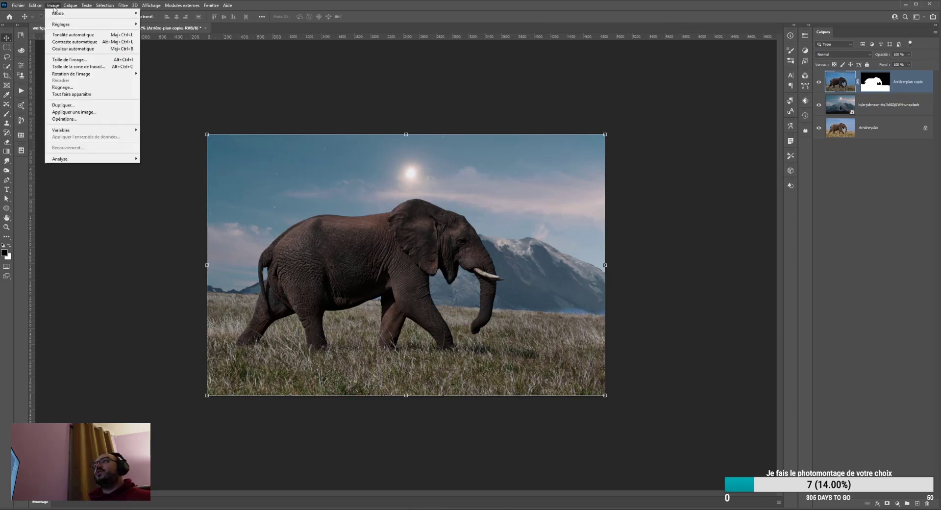
mouse_move(76, 28)
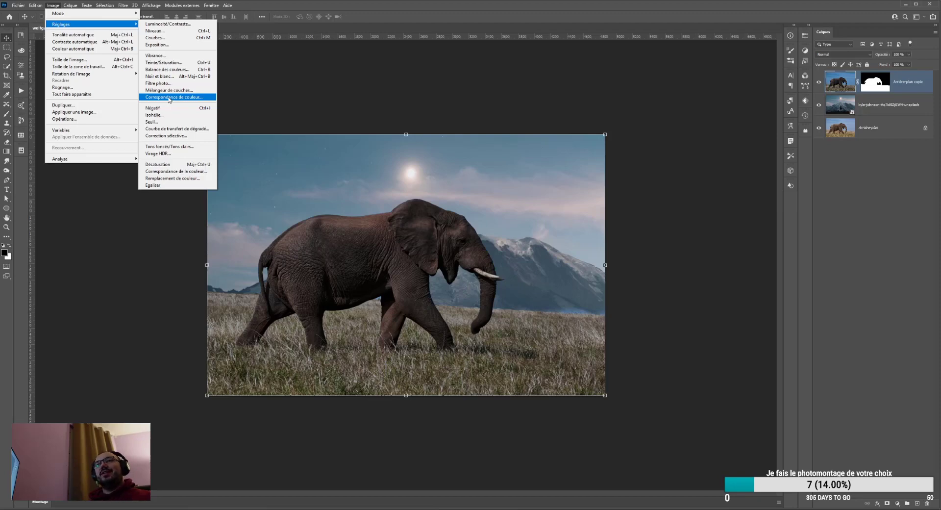
click(48, 224)
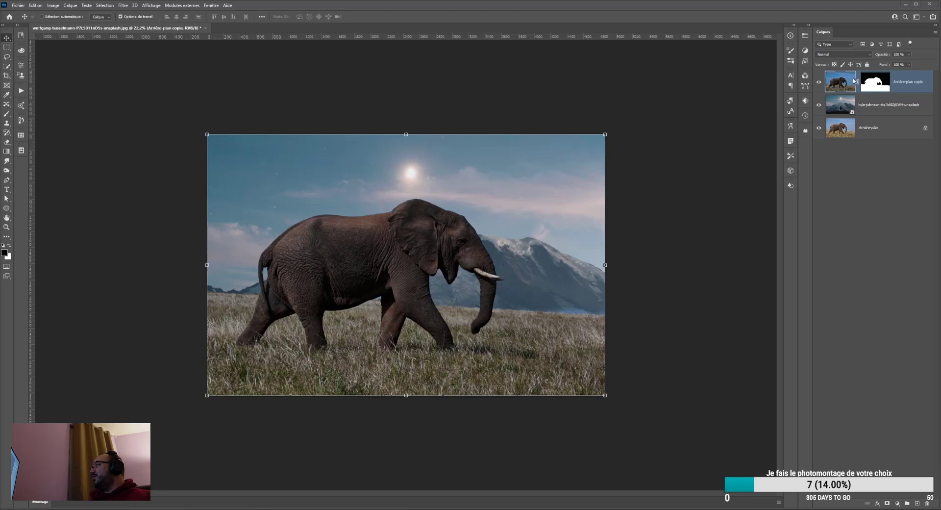
- Apply a Field Blur to the mountain layer as a smart filter, adjusting the blur amount at its centre pin
click(882, 112)
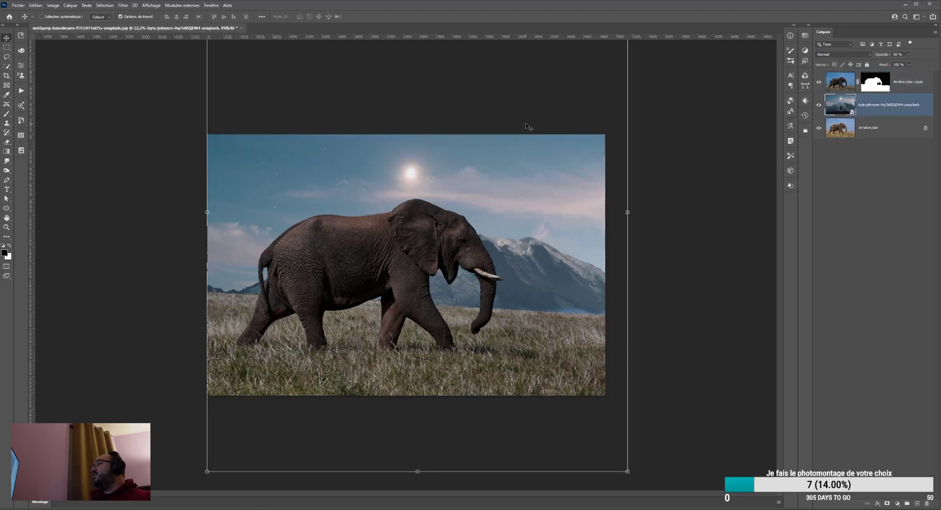
click(123, 6)
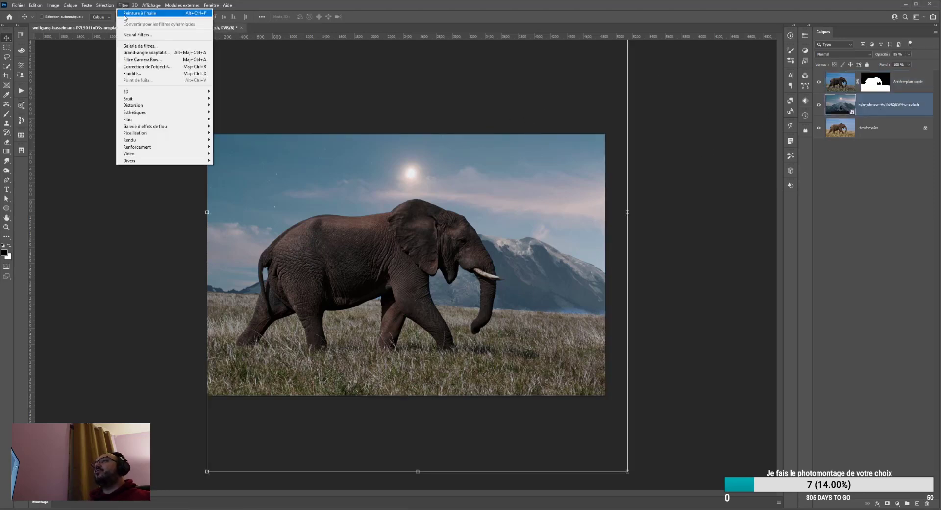
mouse_move(159, 126)
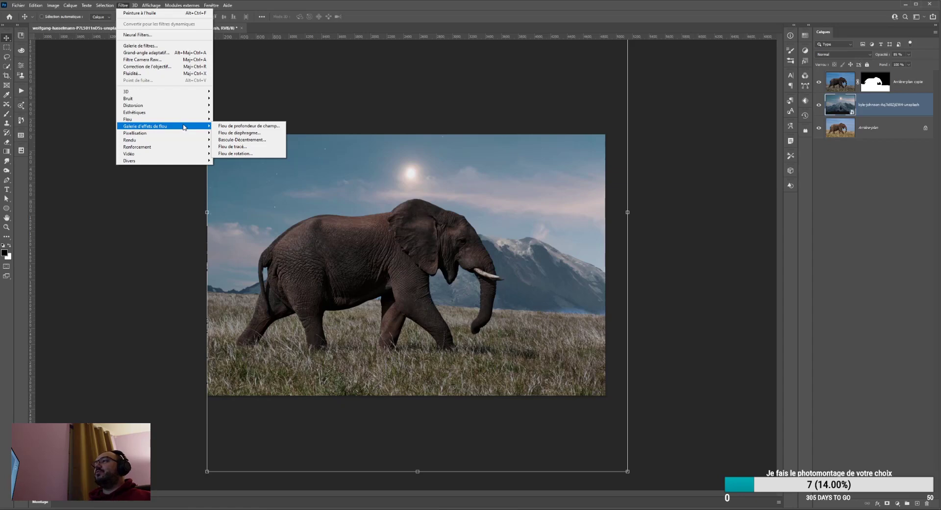
click(226, 126)
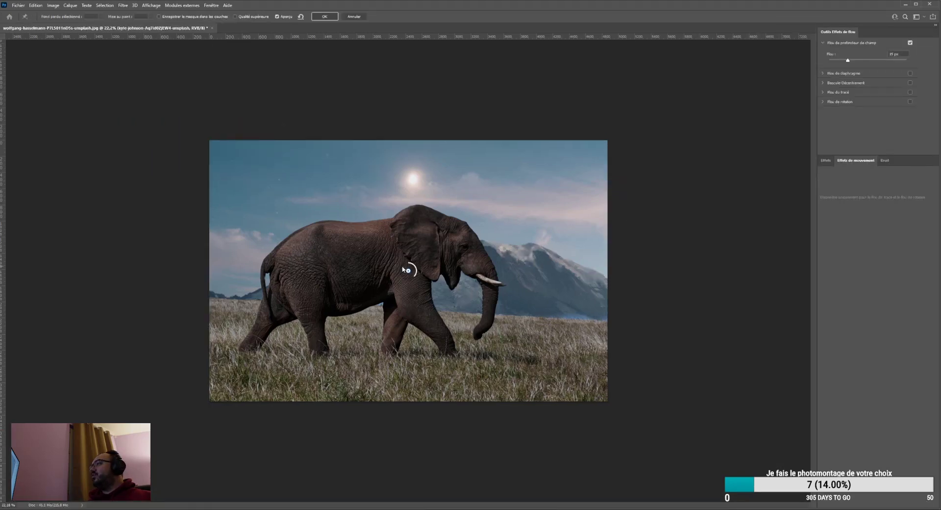
drag(415, 271, 416, 276)
key(Return)
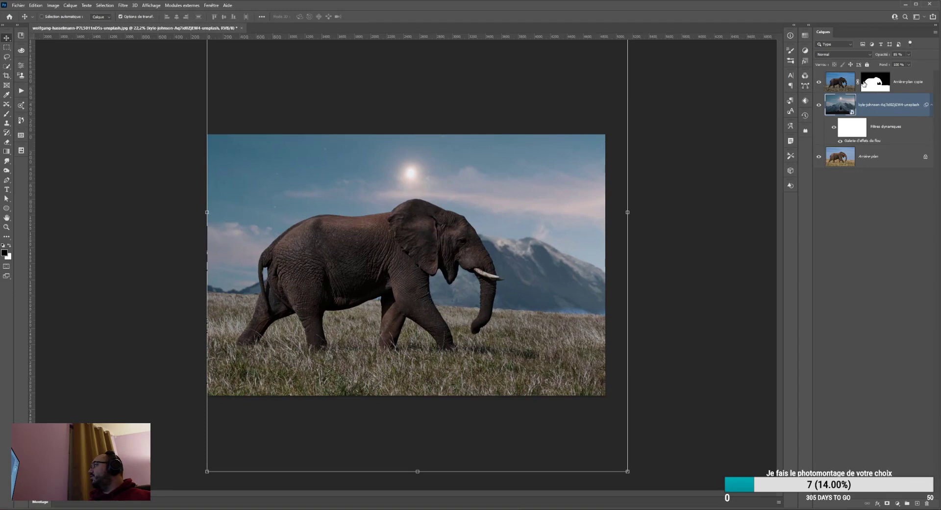
- Paint black on the elephant copy's layer mask with a large soft brush, hiding part of the elephant's back
shift+click(869, 87)
shift+click(874, 89)
click(877, 82)
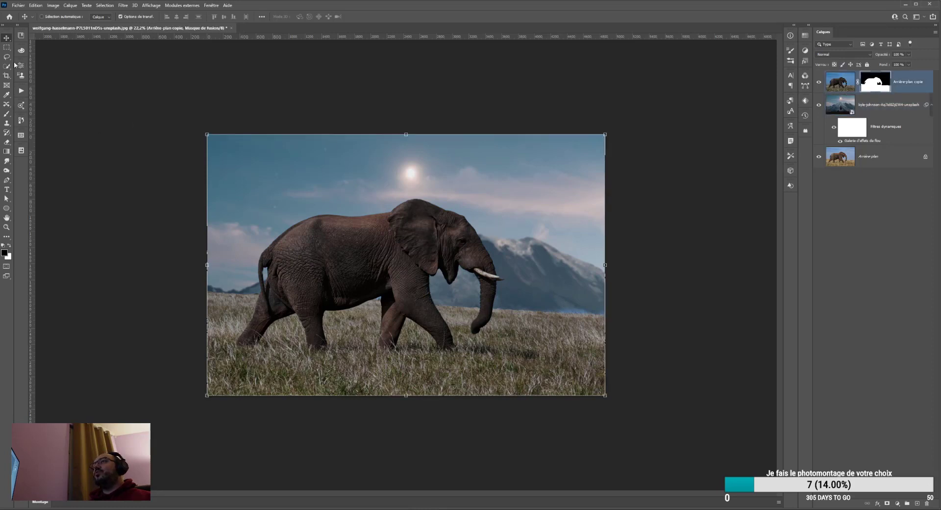
click(6, 113)
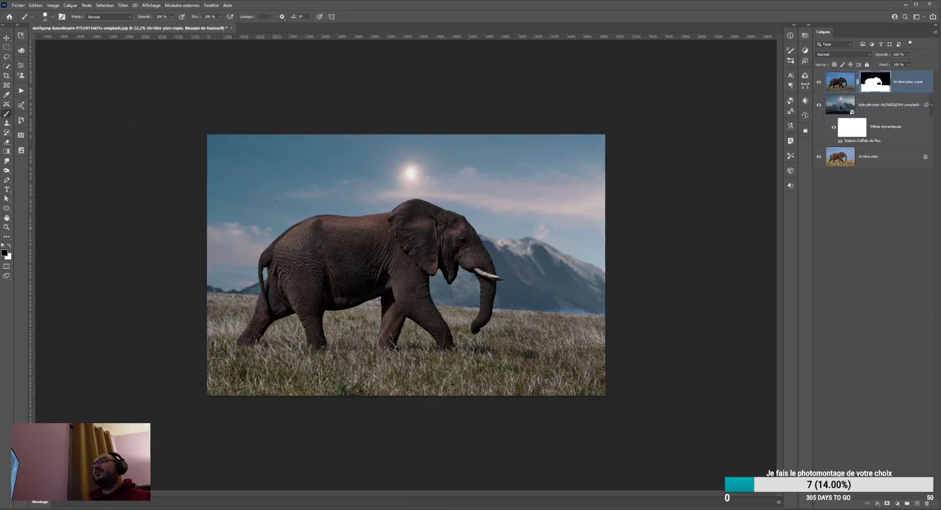
right_click(348, 217)
drag(433, 253, 366, 254)
drag(284, 230, 307, 224)
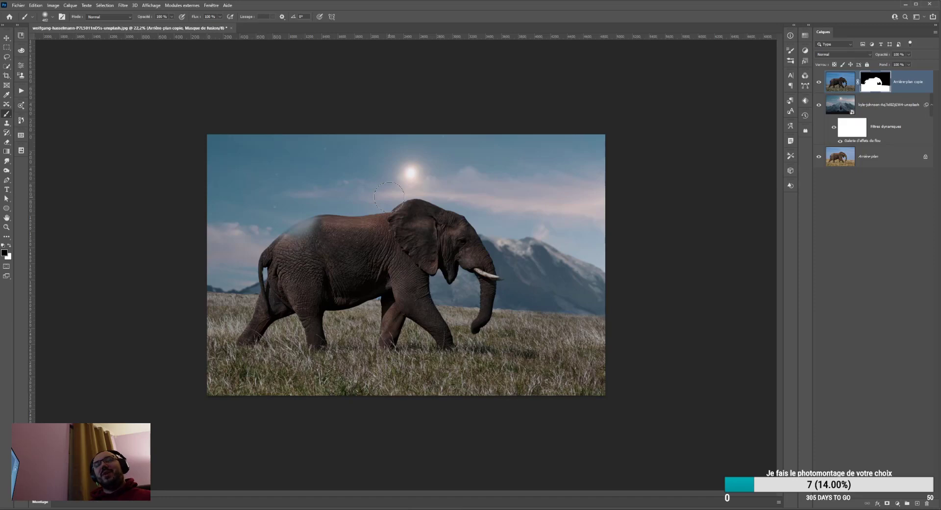
- Restore the hidden part of the elephant's back by painting white on the mask with a smaller soft brush
alt+right_click(576, 274)
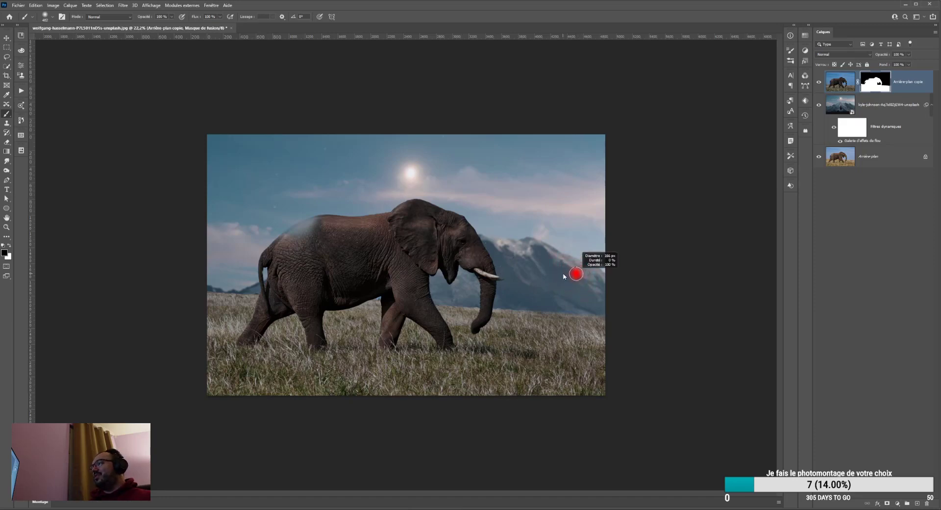
drag(564, 277, 564, 277)
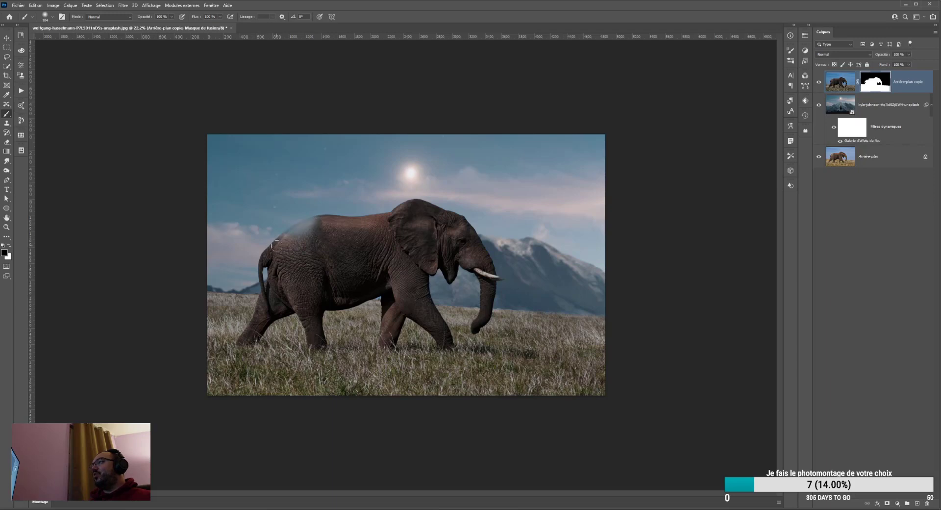
key(x)
mouse_move(321, 230)
mouse_down()
mouse_move(284, 242)
mouse_move(321, 224)
mouse_up()
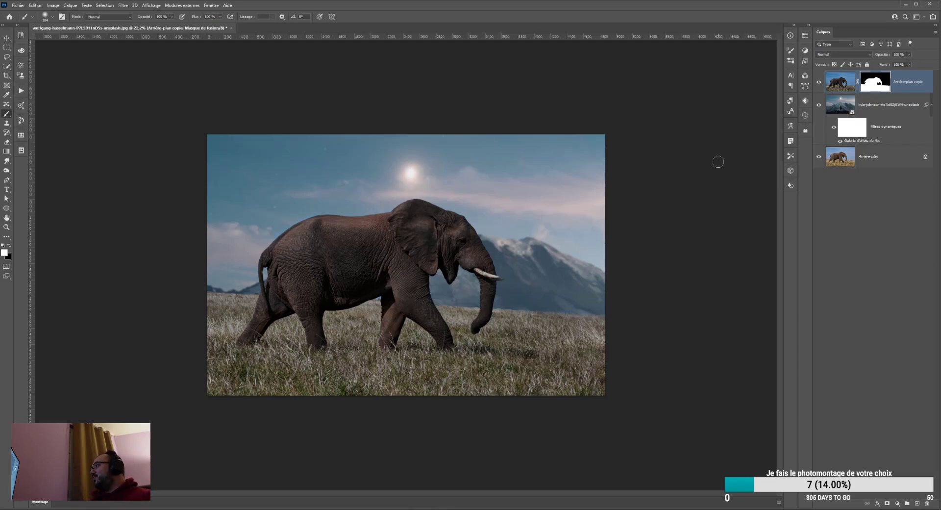
- Select the elephant on the Arrière-plan copie layer with automatic subject selection
click(833, 129)
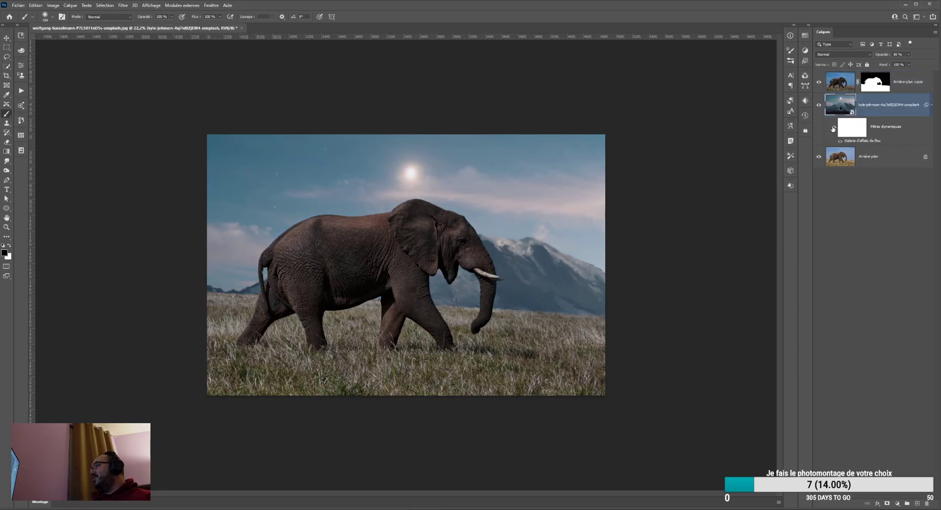
click(903, 91)
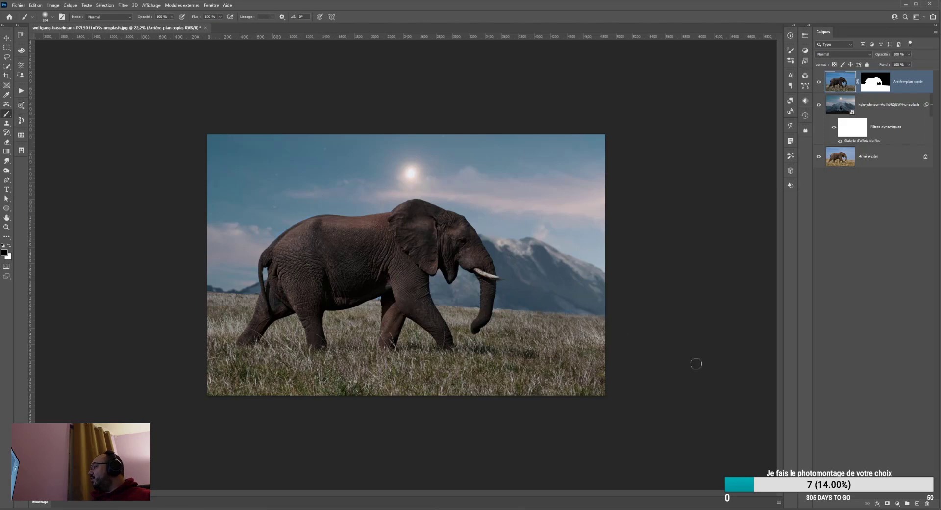
click(898, 505)
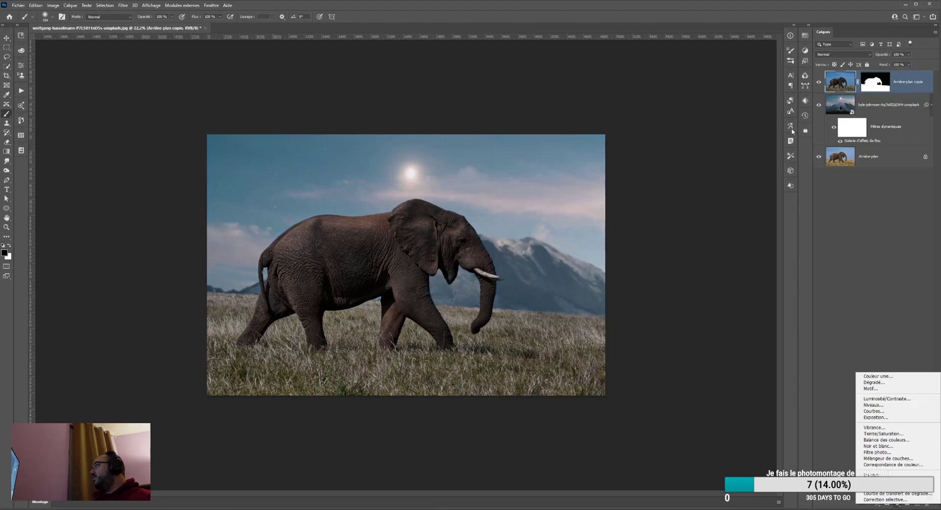
click(7, 67)
click(7, 67)
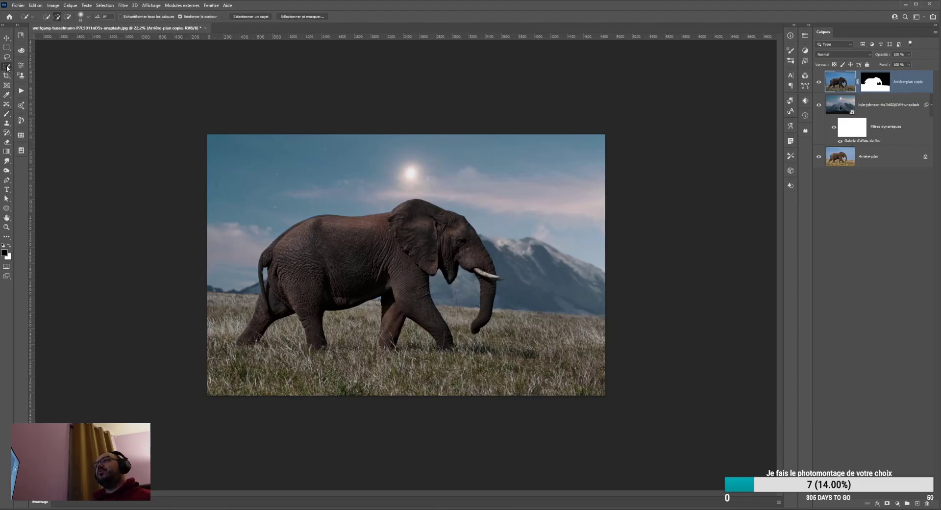
click(240, 18)
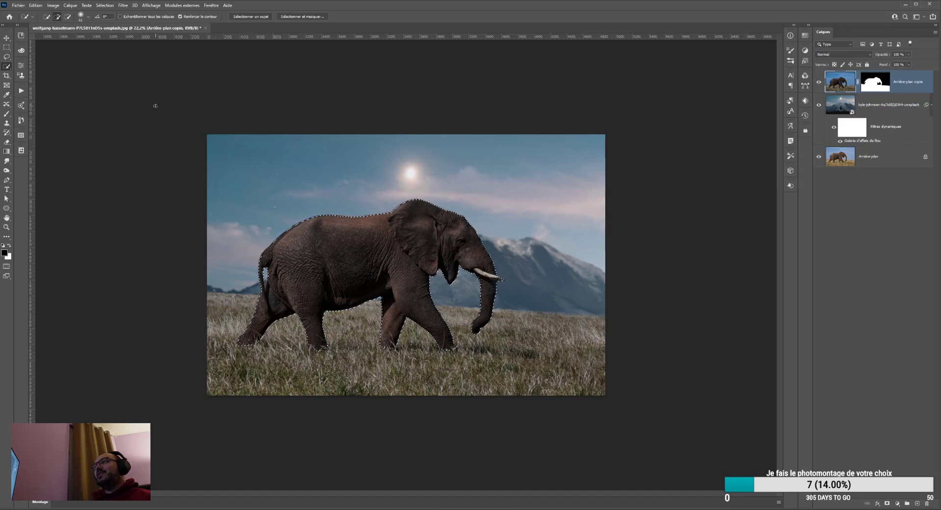
- Load the Arrière-plan copie mask channel as a new selection
click(111, 6)
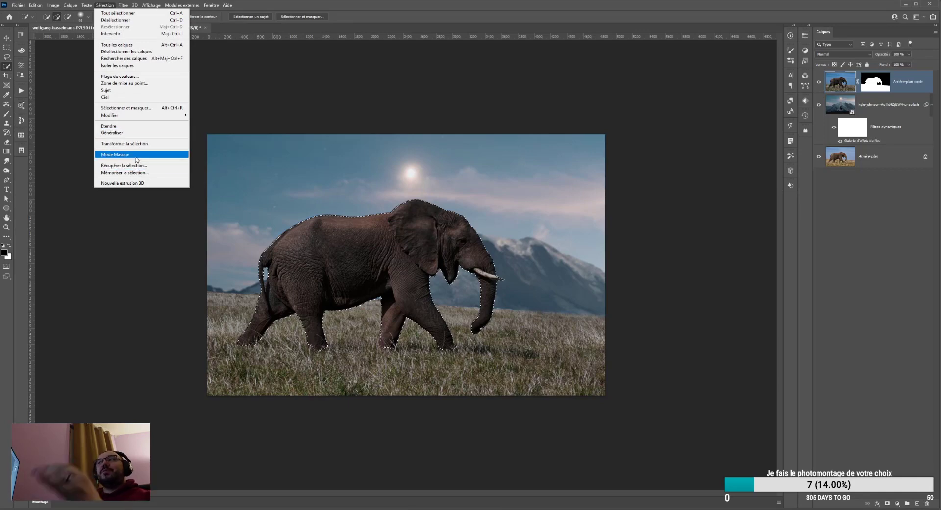
click(129, 173)
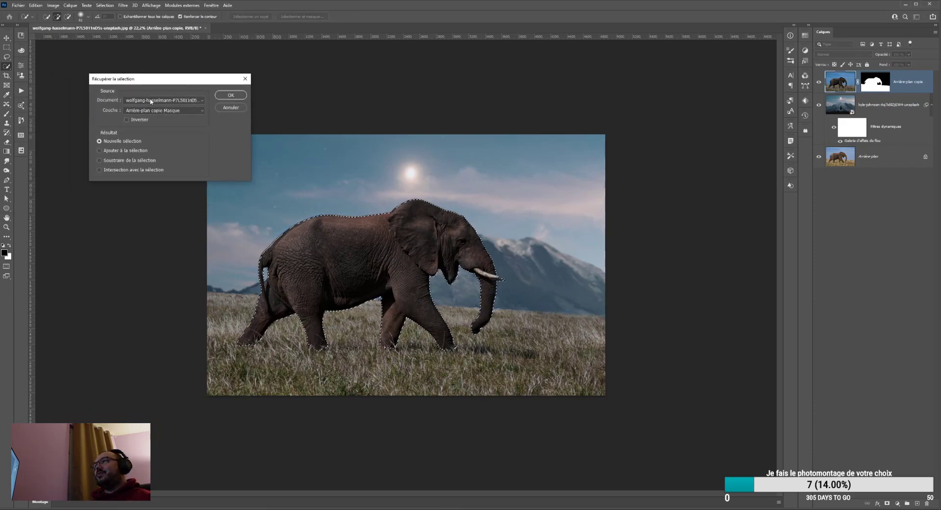
click(151, 101)
click(151, 107)
click(145, 110)
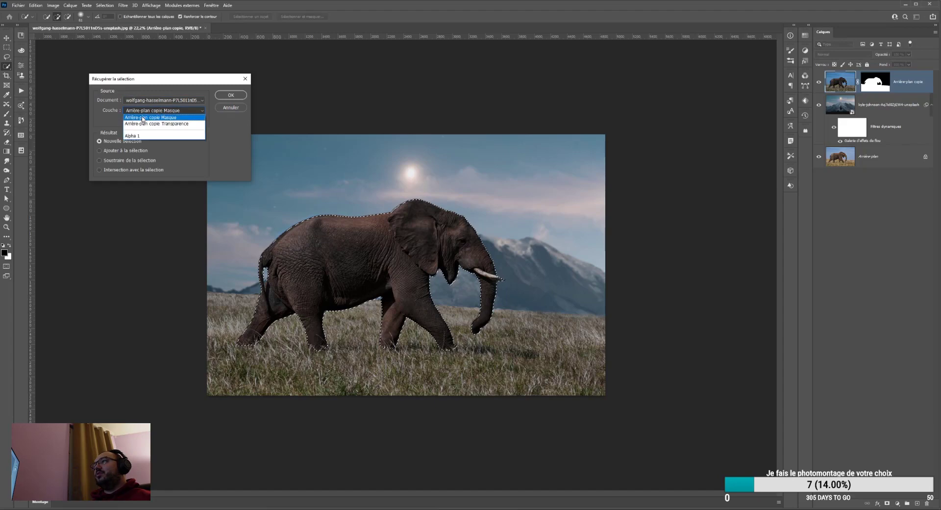
click(142, 118)
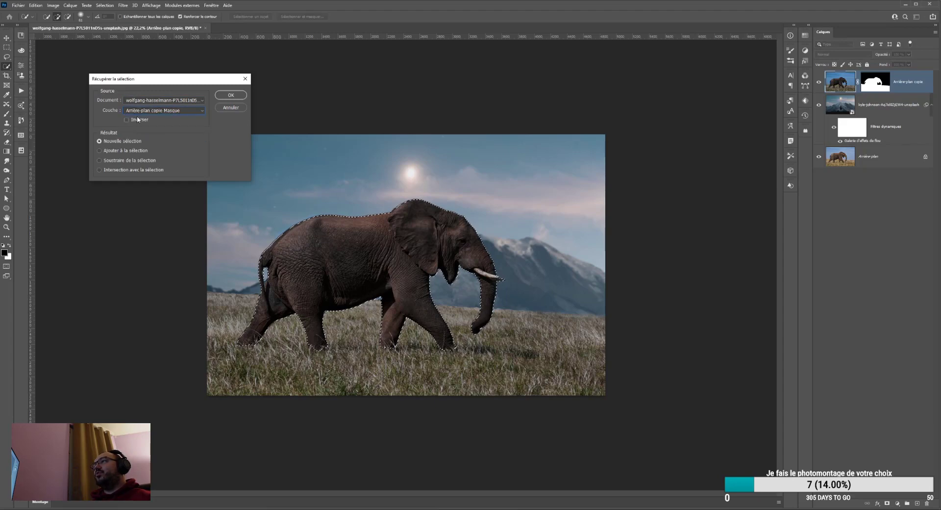
click(231, 95)
- Delete the Arrière-plan copie mask channel and undo the deletion
click(805, 76)
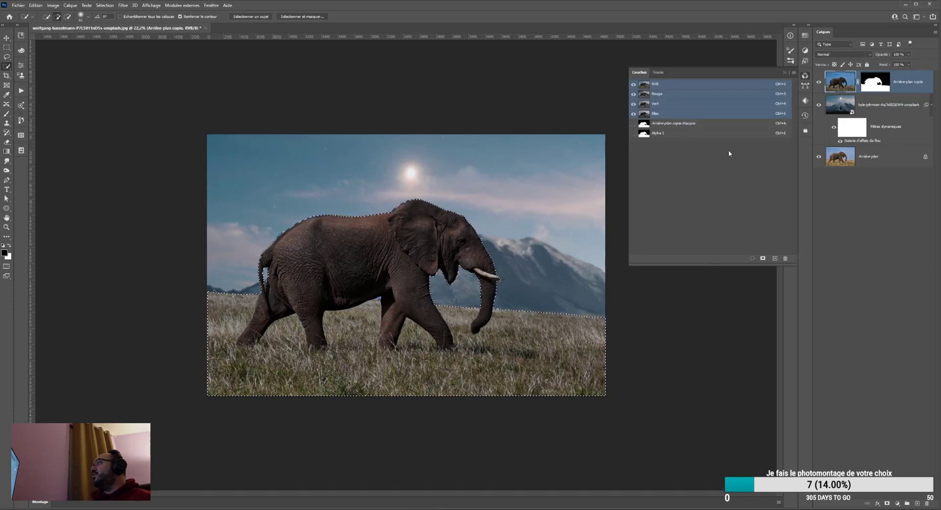
click(785, 258)
click(439, 188)
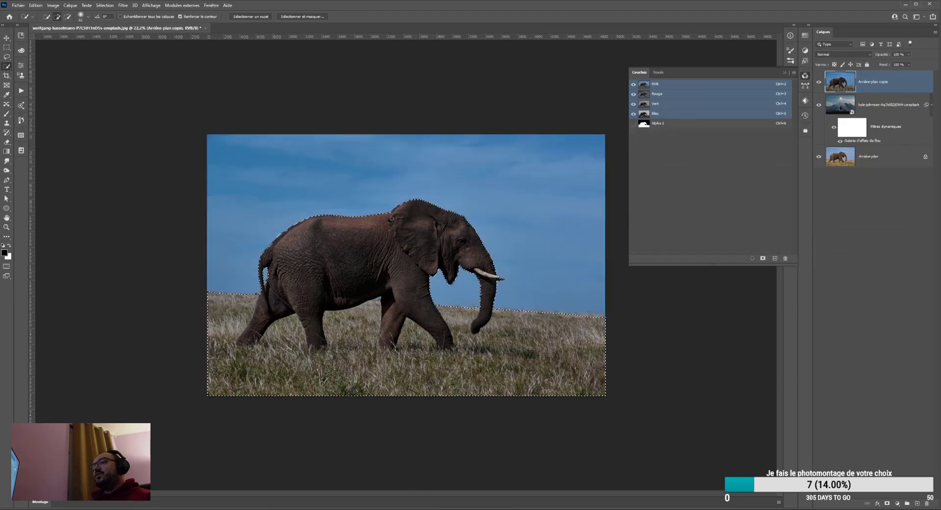
key(ctrl+z)
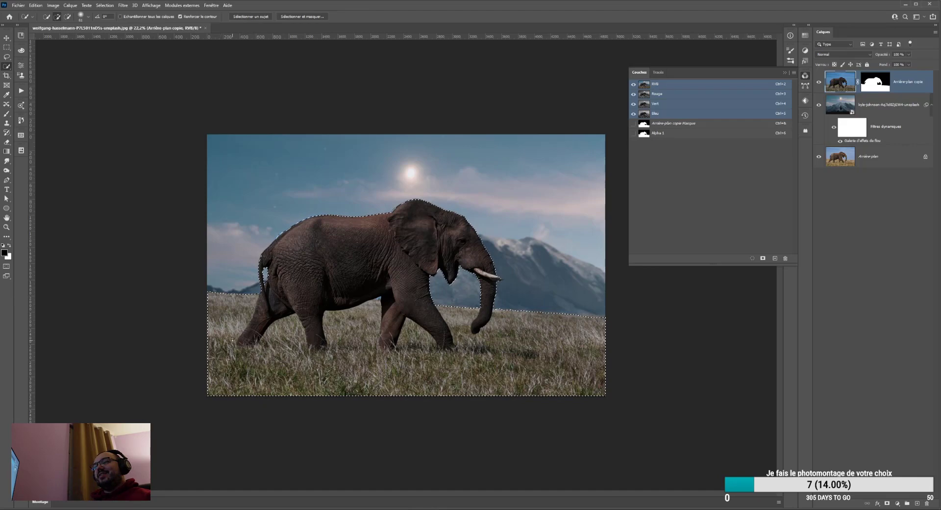
- Discard the selection loaded from the mask and reselect only the elephant with automatic subject selection
key(alt)
drag(232, 338, 226, 319)
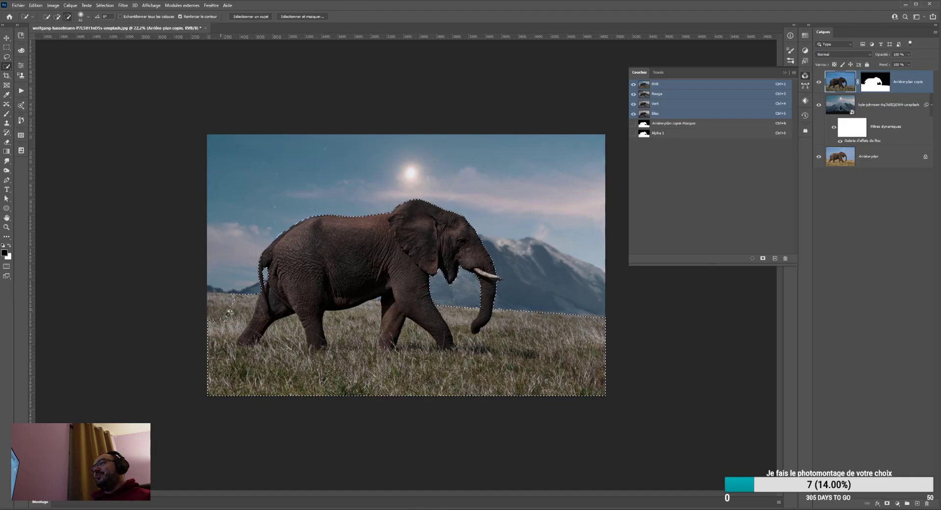
key(ctrl+d)
click(245, 17)
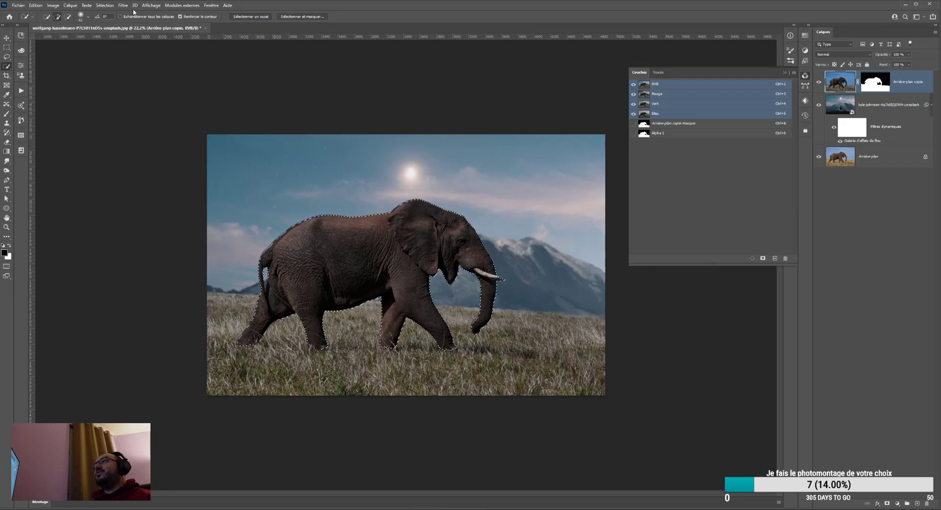
- Save the elephant selection as a new channel named Elephant
click(109, 6)
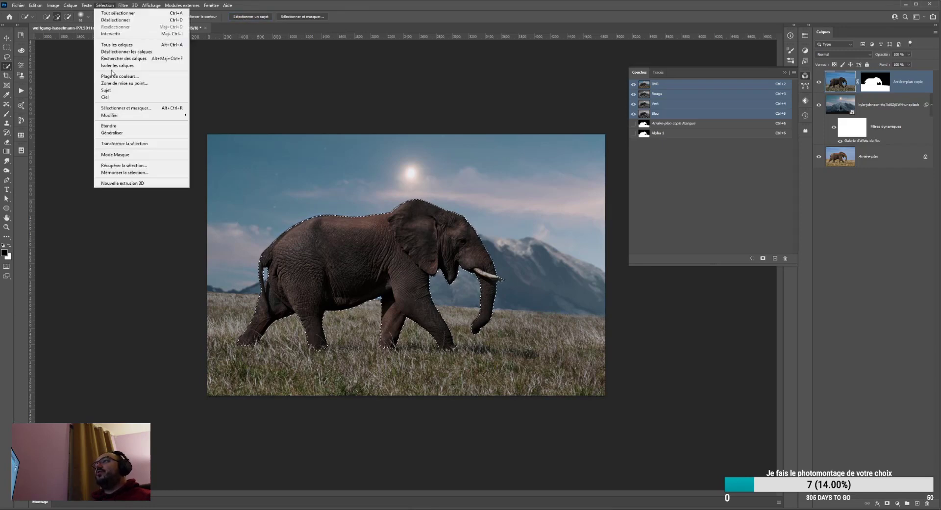
click(119, 172)
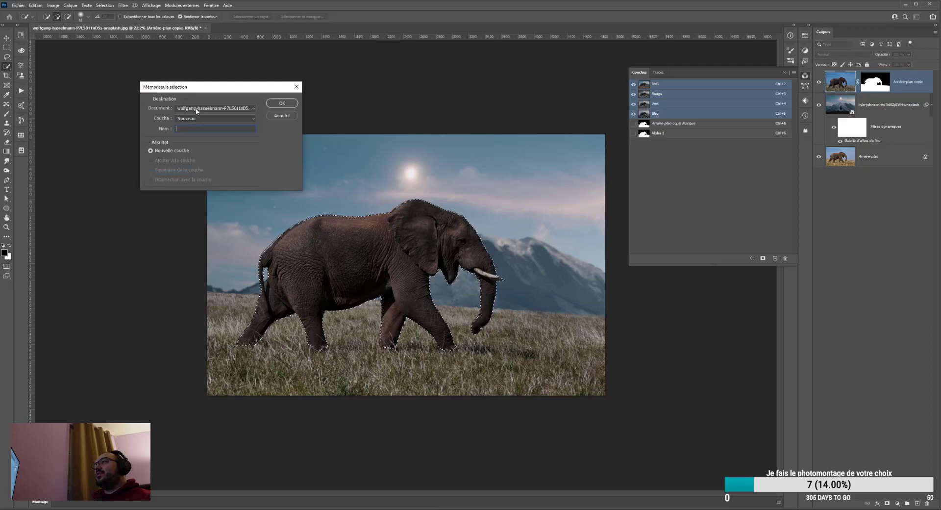
text(El)
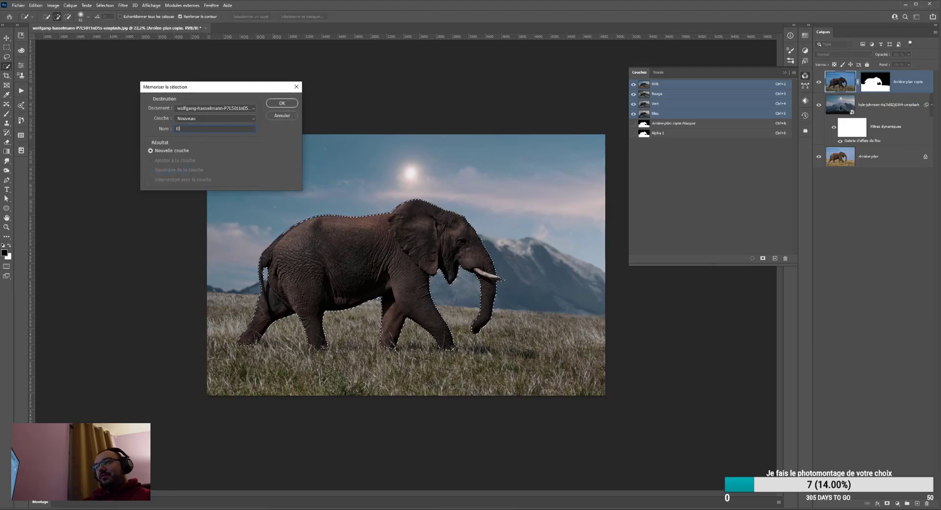
text(ephant)
key(Return)
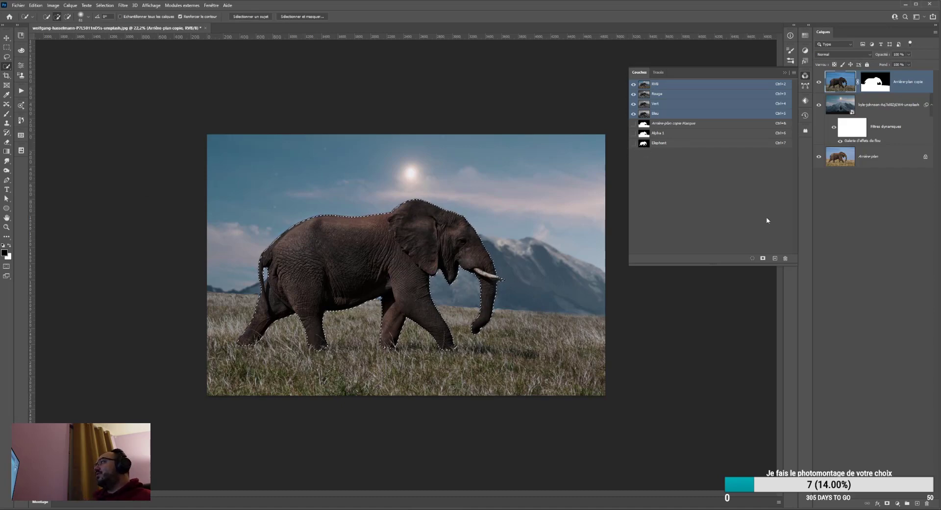
click(810, 74)
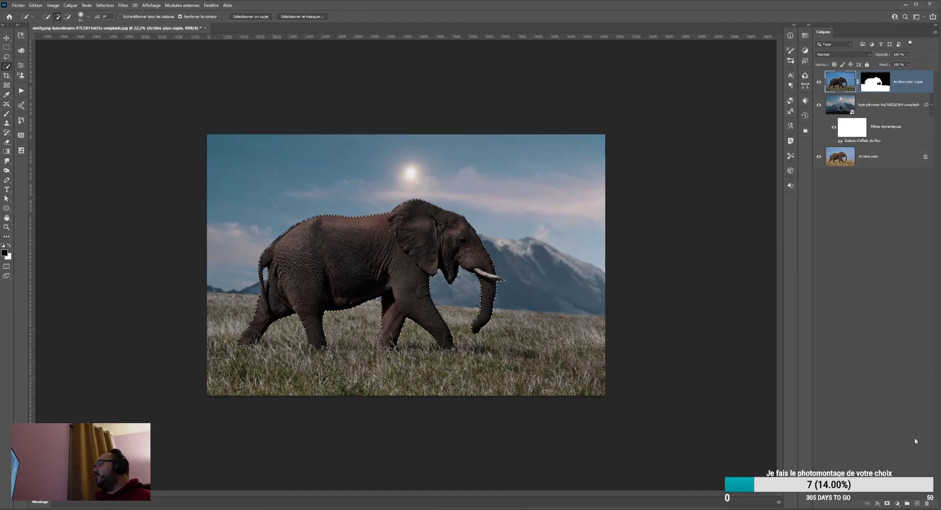
- Add a black-and-white adjustment clipped to the elephant layer, masked to the selection, with reds at 300 and raised yellows, cyans, blues and magentas
click(899, 505)
click(878, 446)
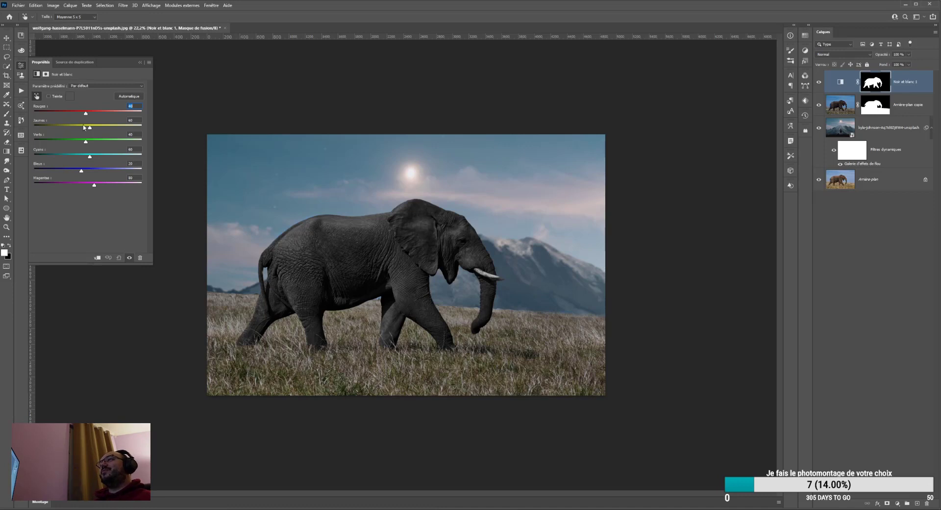
drag(91, 158, 140, 132)
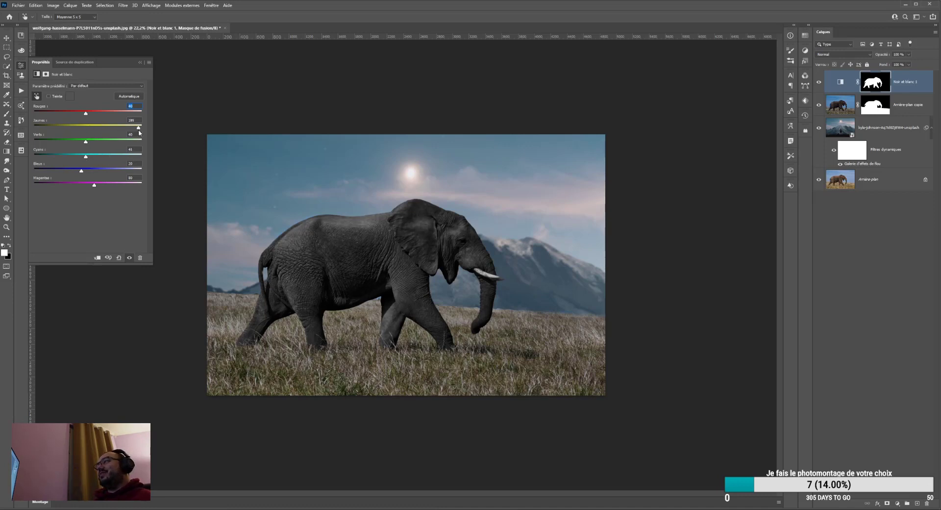
drag(84, 112, 145, 114)
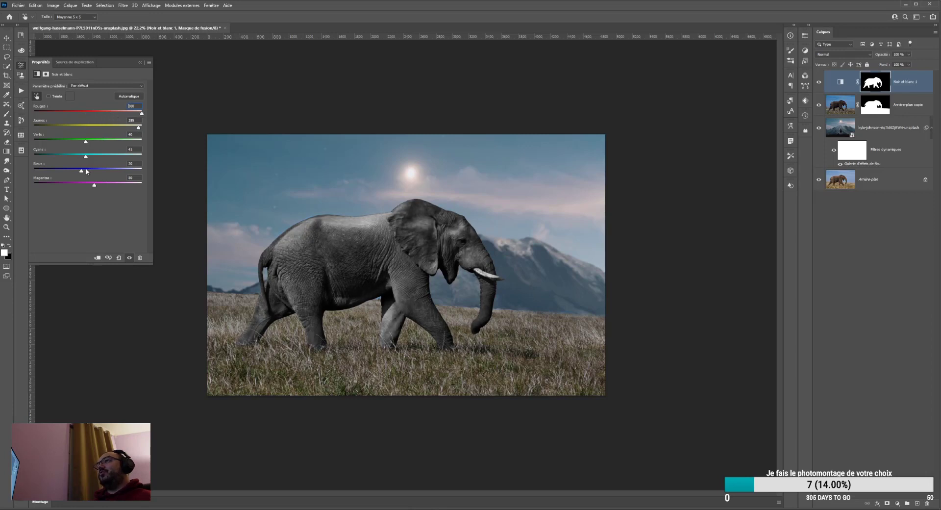
drag(88, 159, 111, 185)
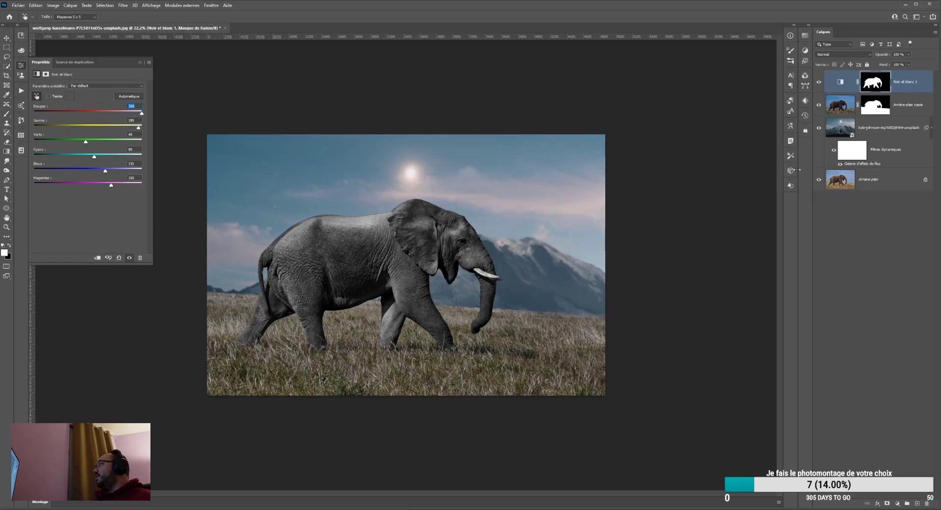
alt+click(853, 92)
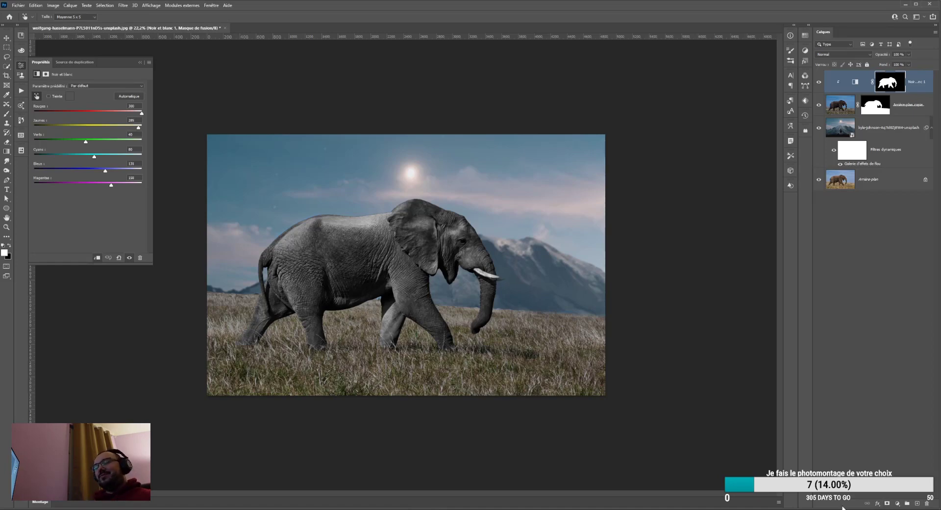
- Try an unmasked Levels adjustment clipped to the elephant layer with a lowered white input level
click(897, 504)
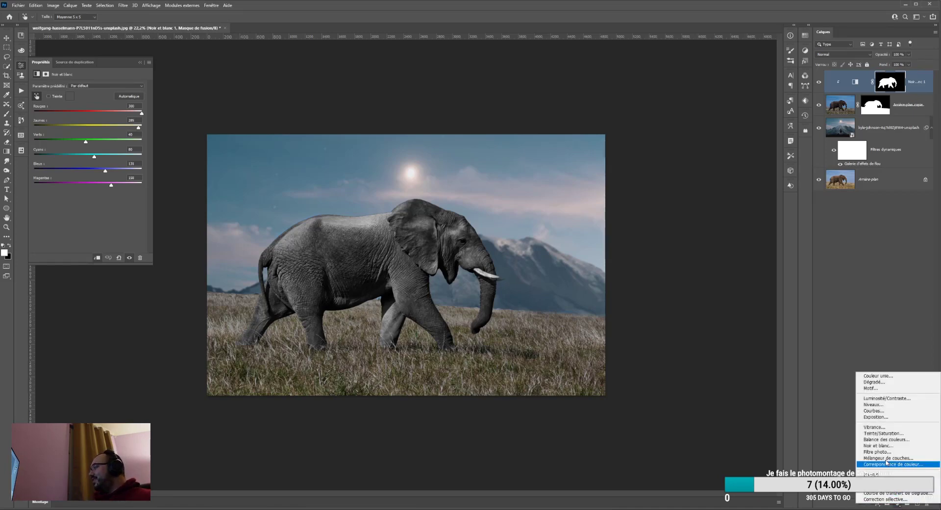
click(872, 405)
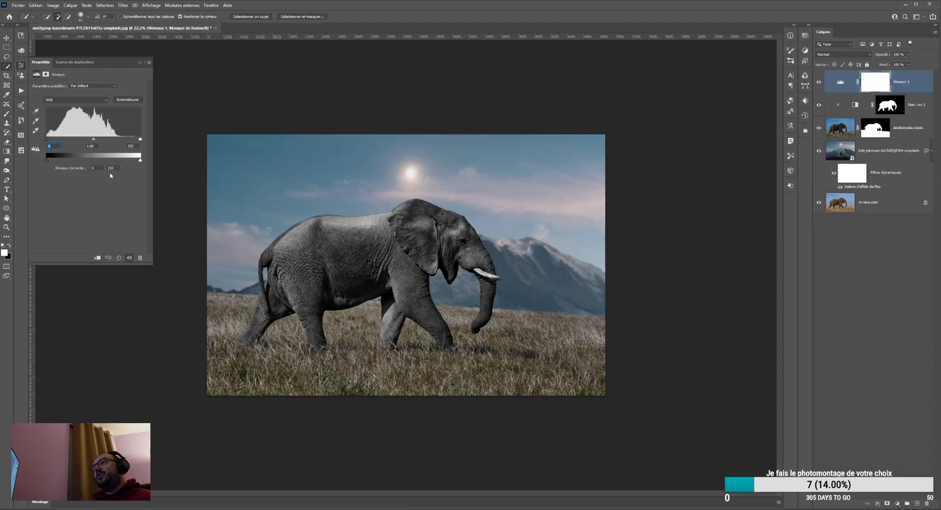
click(97, 259)
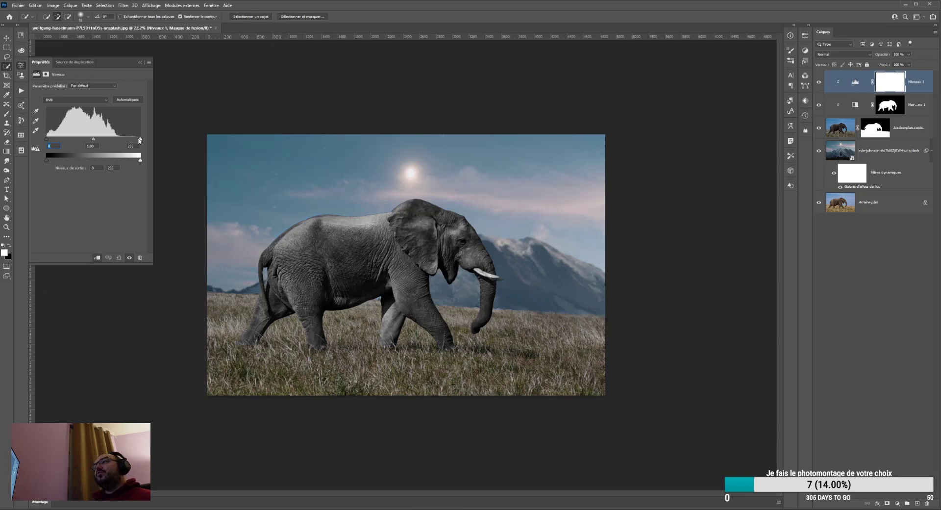
mouse_move(140, 139)
mouse_down()
mouse_move(115, 140)
mouse_move(124, 140)
mouse_up()
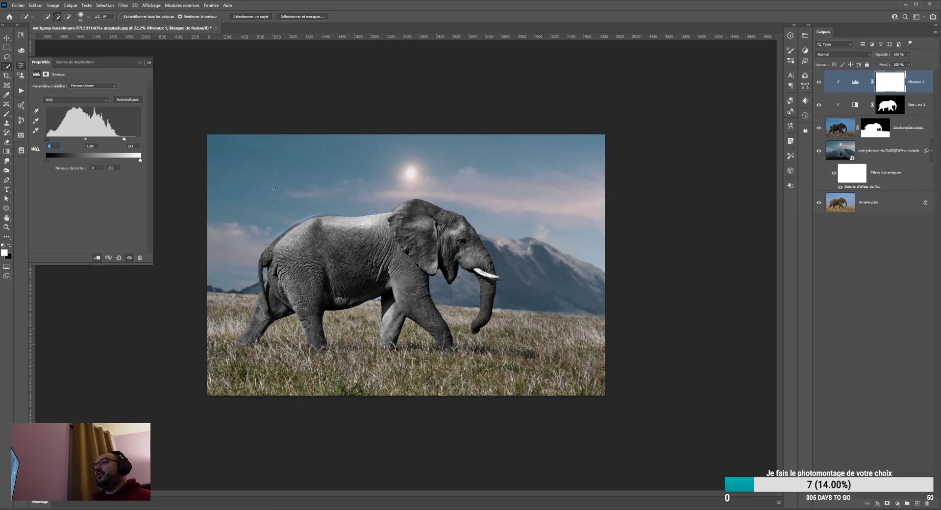
key(ctrl+z)
key(ctrl+z)
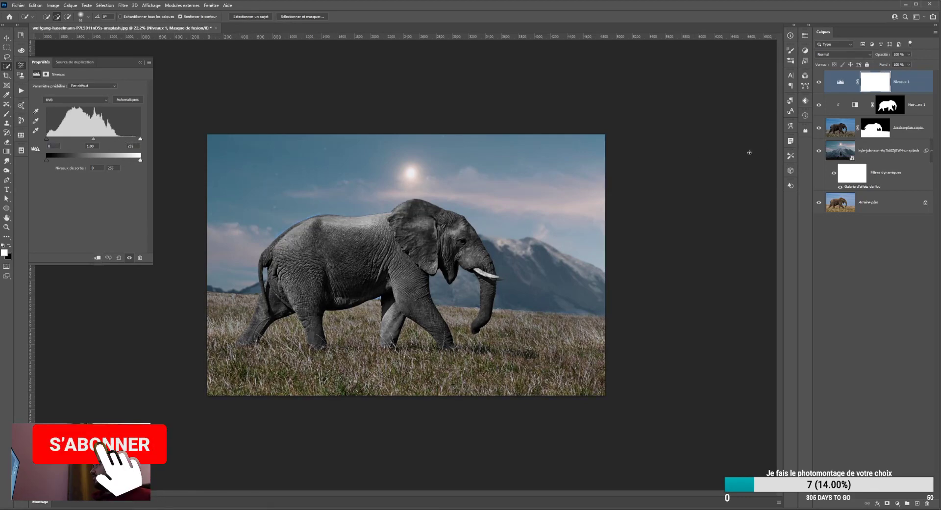
key(ctrl+z)
- Restore the elephant selection and add a Levels adjustment masked to it, clipped to the layer below
key(ctrl+z)
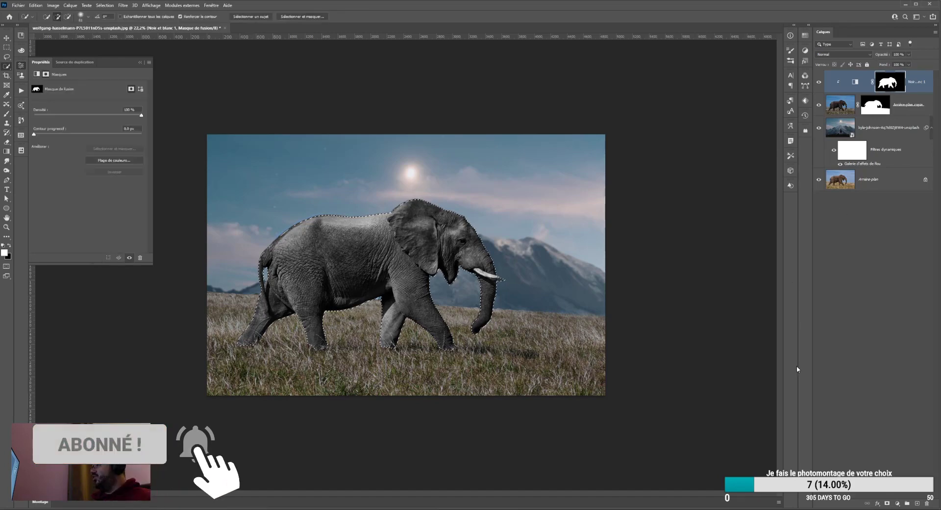
click(897, 503)
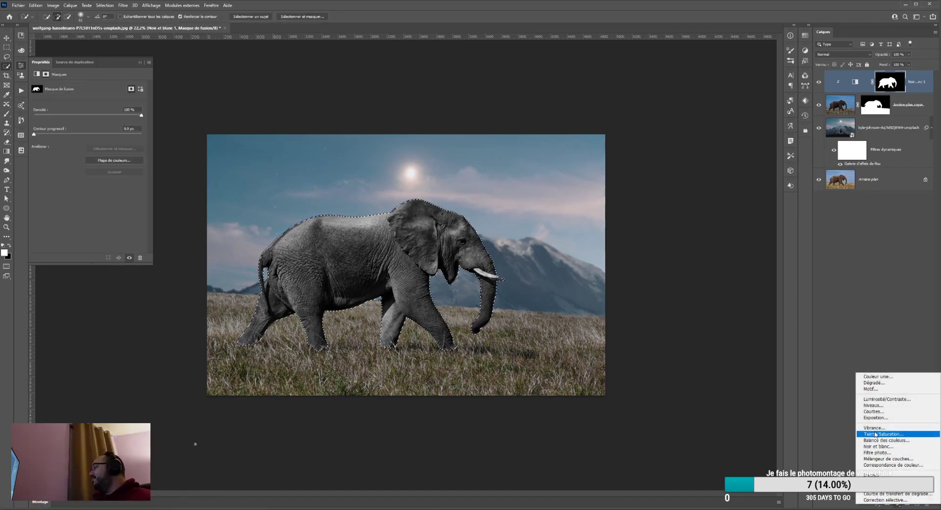
click(874, 405)
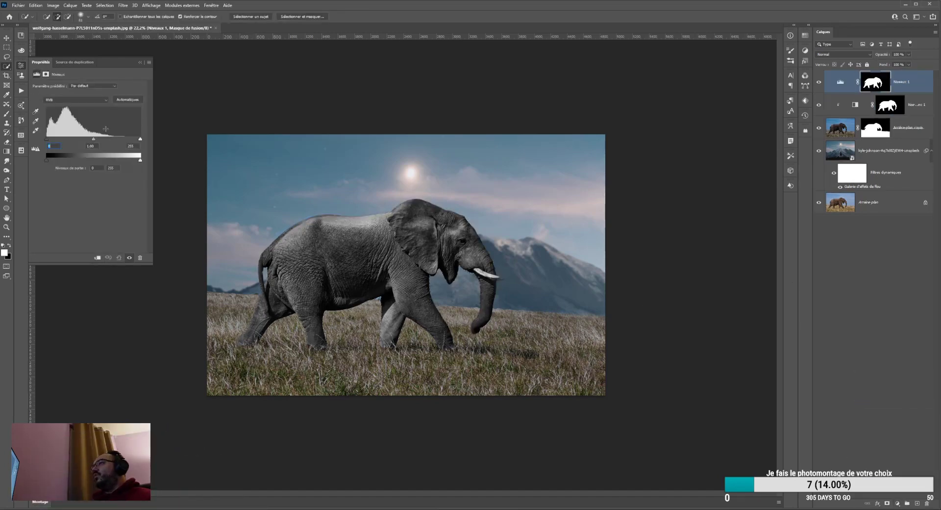
click(97, 258)
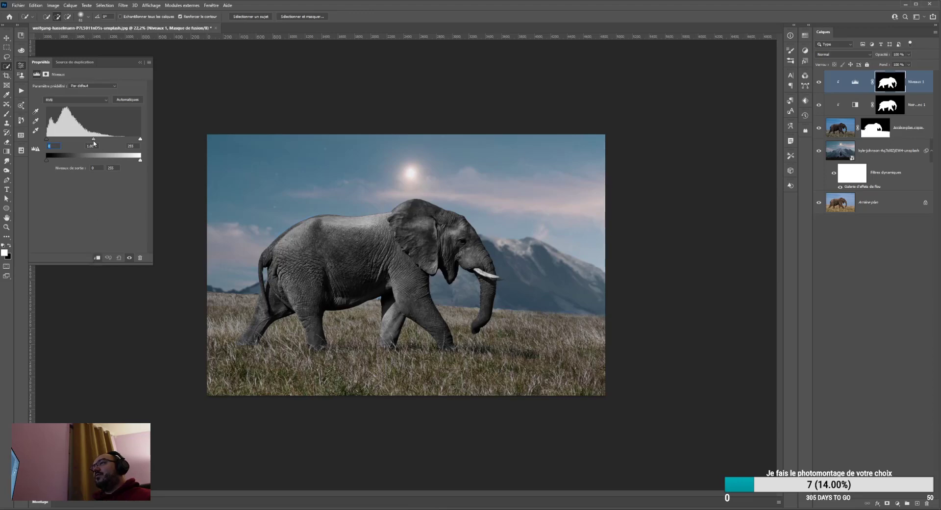
- Brighten the elephant in Levels by raising the midtones to about 2.7 and setting the white input to 145
drag(93, 140, 69, 141)
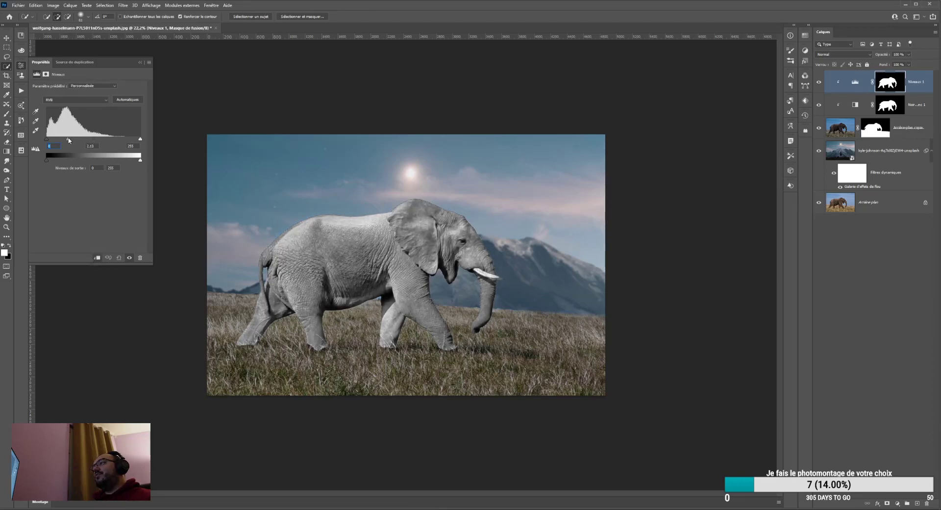
drag(138, 141, 118, 137)
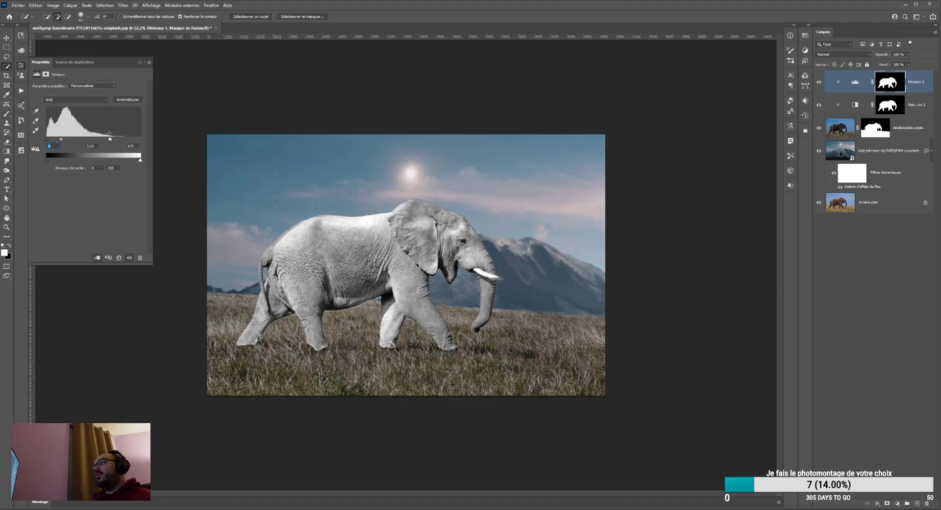
click(130, 258)
click(130, 258)
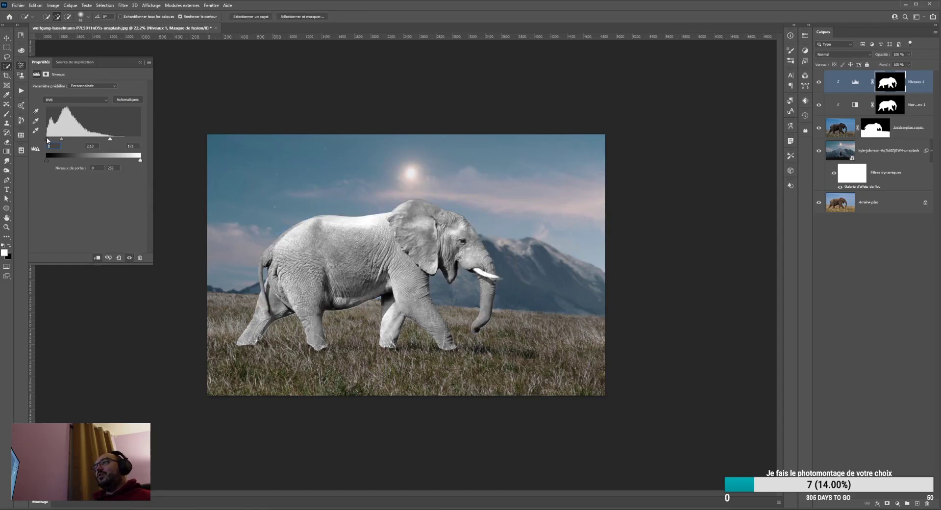
drag(46, 139, 100, 139)
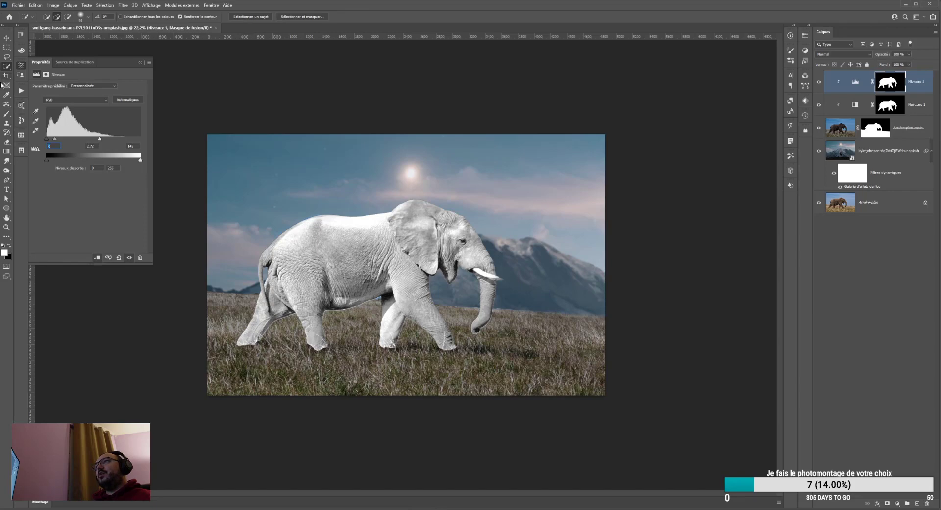
- Try painting white on the Levels mask just below the elephant's front foot, and undo the stroke
click(6, 114)
scroll(352, 317, up, 4)
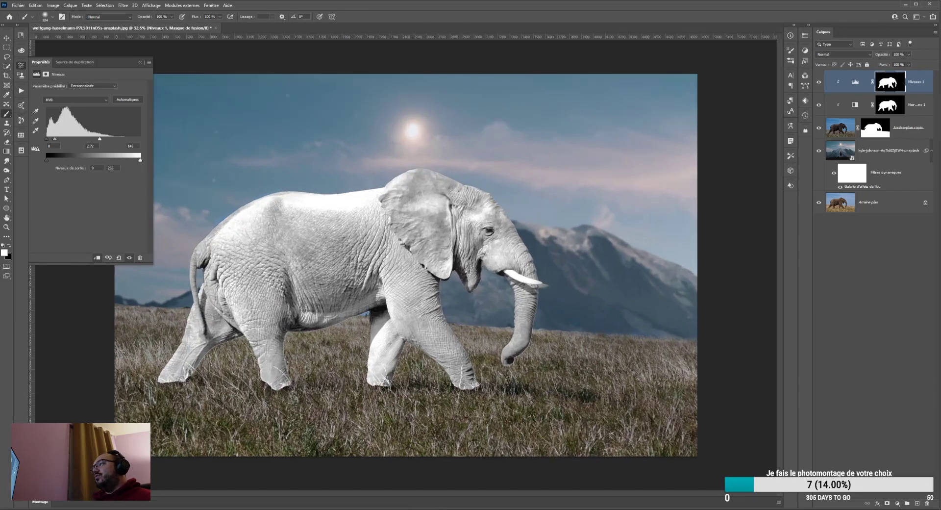
drag(478, 392, 484, 392)
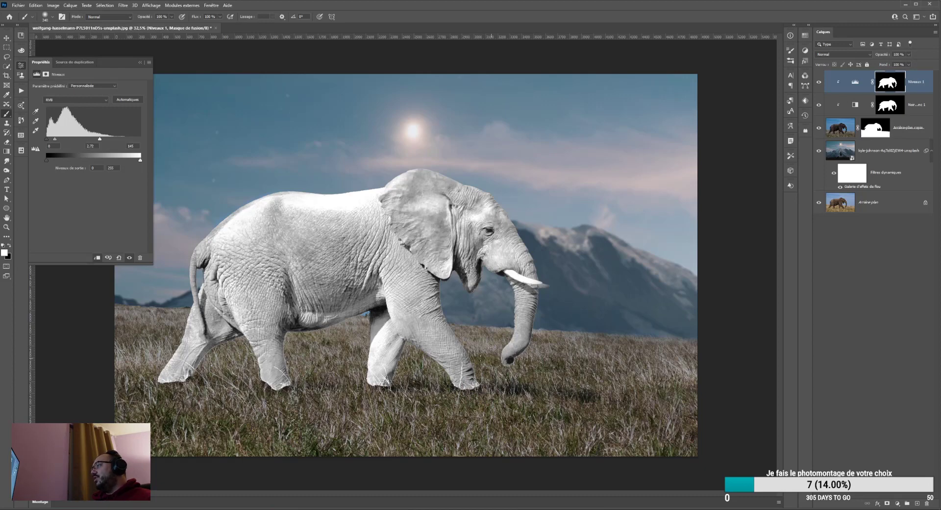
click(473, 397)
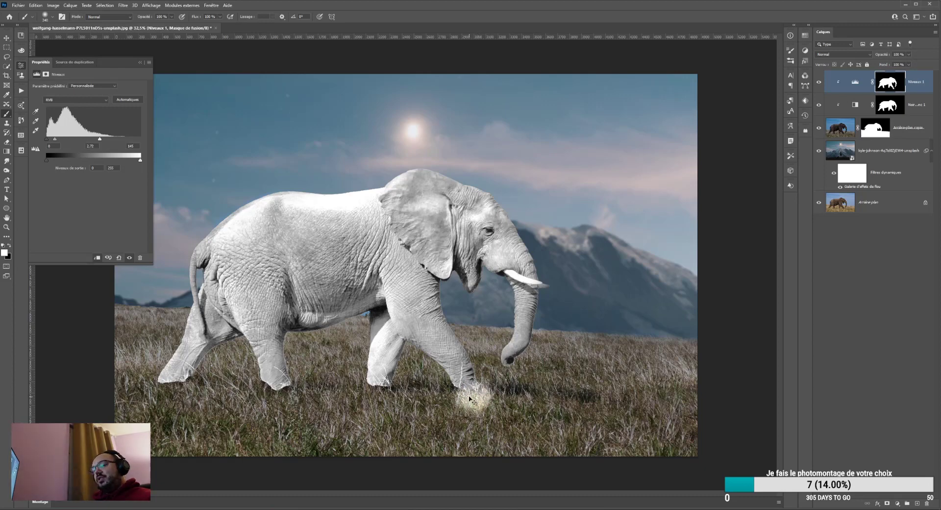
key(ctrl+z)
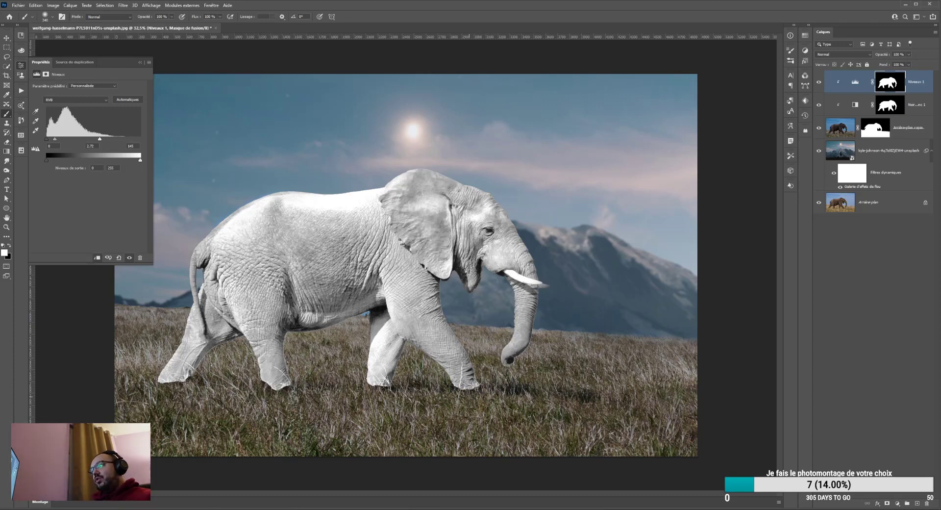
- Paint black on the Levels mask along the grass at the elephant's feet to remove the brightening there
click(10, 247)
mouse_move(190, 393)
mouse_down()
mouse_move(162, 389)
mouse_move(196, 398)
mouse_move(156, 402)
mouse_move(182, 409)
mouse_up()
key(ctrl+z)
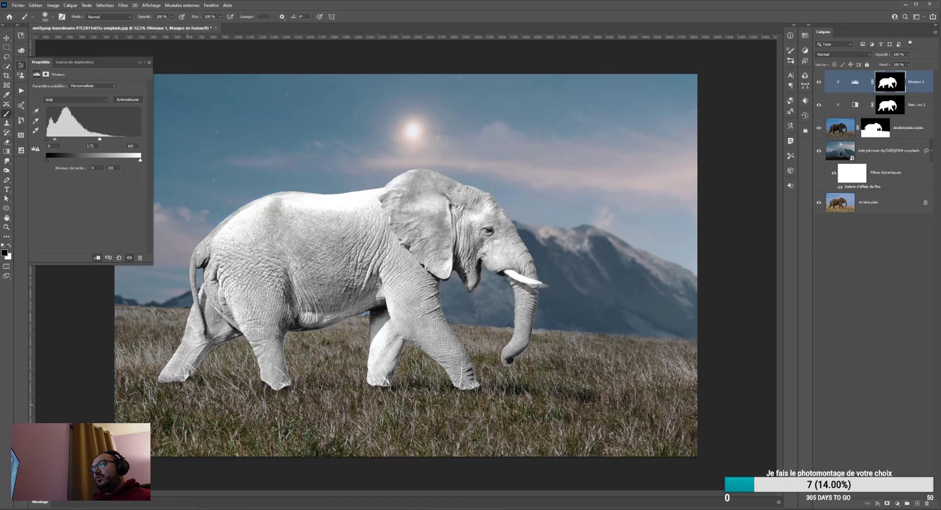
mouse_move(277, 411)
mouse_down()
mouse_move(240, 406)
mouse_move(285, 411)
mouse_up()
drag(390, 408, 349, 404)
drag(458, 409, 470, 404)
- Paint the tusk black on the Levels mask with a small round brush of reduced hardness
drag(569, 316, 551, 322)
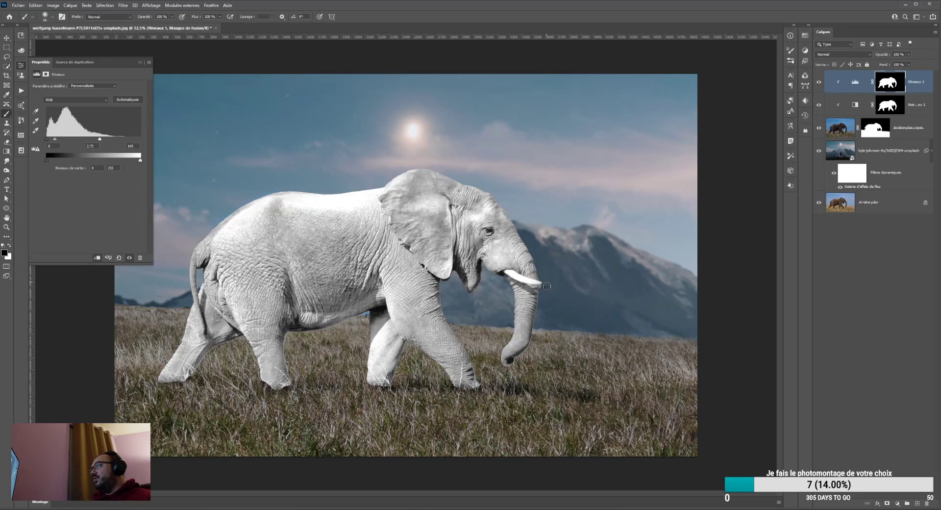
drag(561, 295, 555, 294)
drag(509, 273, 534, 282)
right_click(540, 283)
click(673, 355)
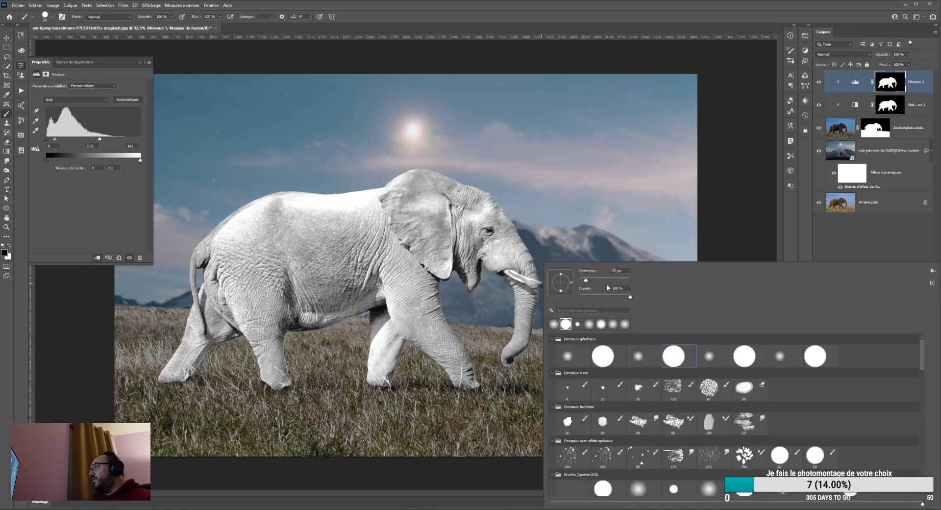
drag(630, 297, 590, 298)
click(525, 281)
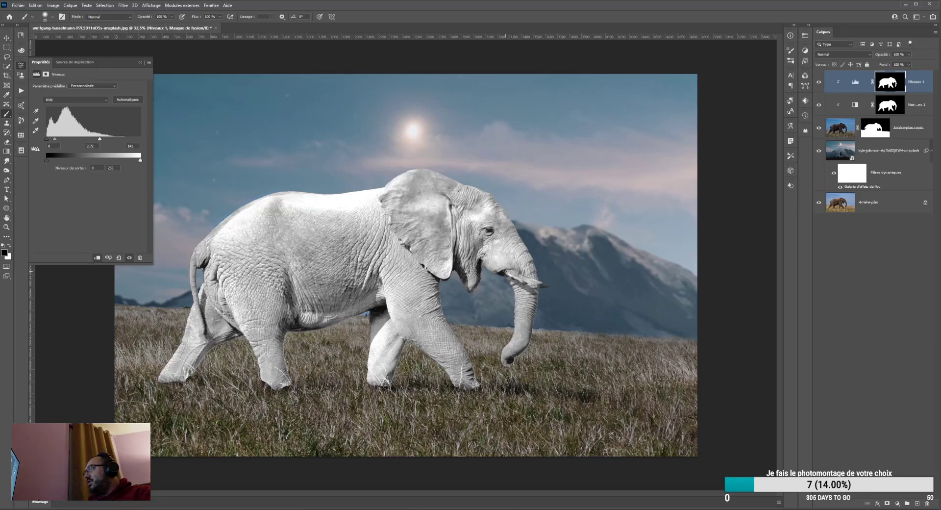
drag(526, 282, 529, 284)
key(x)
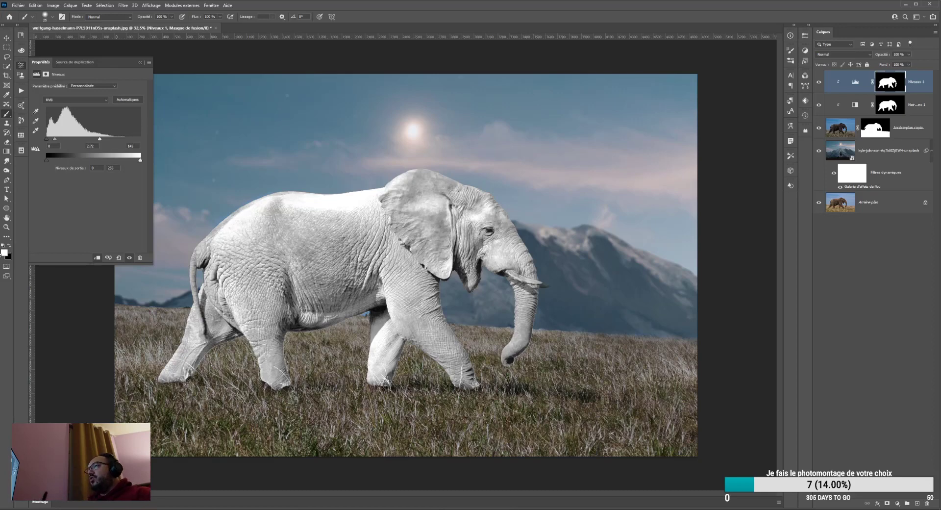
click(7, 237)
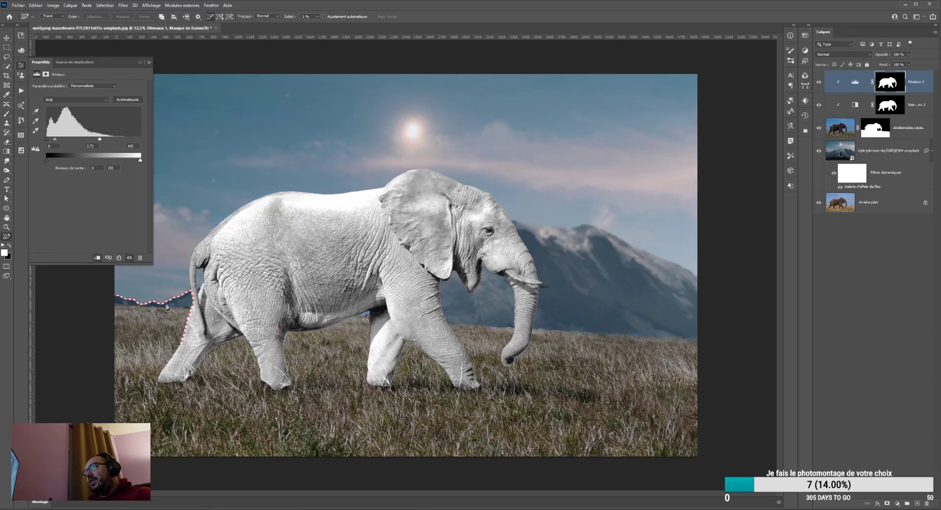
click(10, 245)
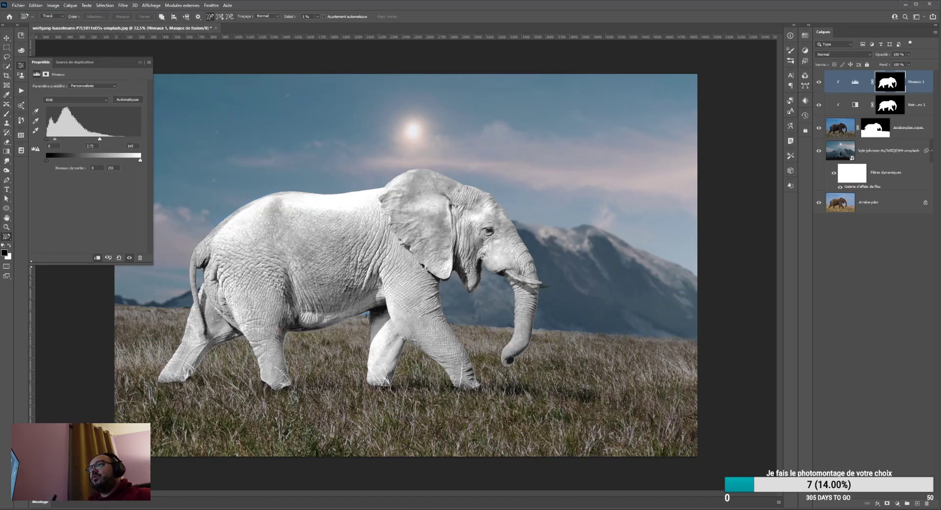
click(5, 114)
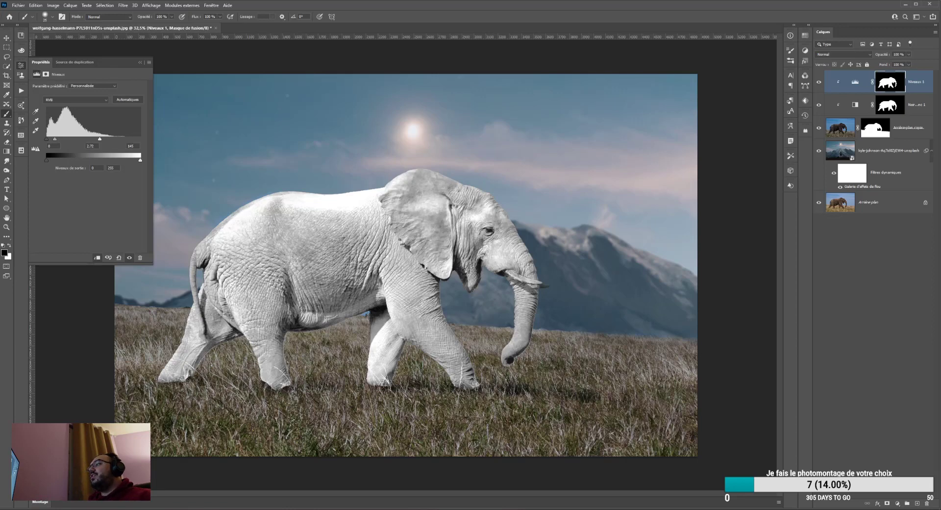
- Load the Levels mask as a selection, invert it, try filling outside the elephant with white, undo the fill and deselect
ctrl+click(893, 83)
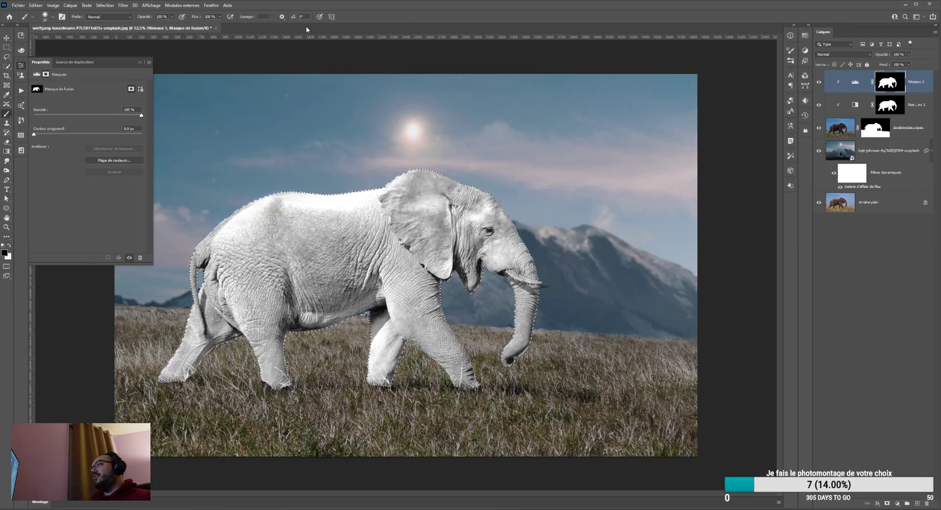
click(7, 48)
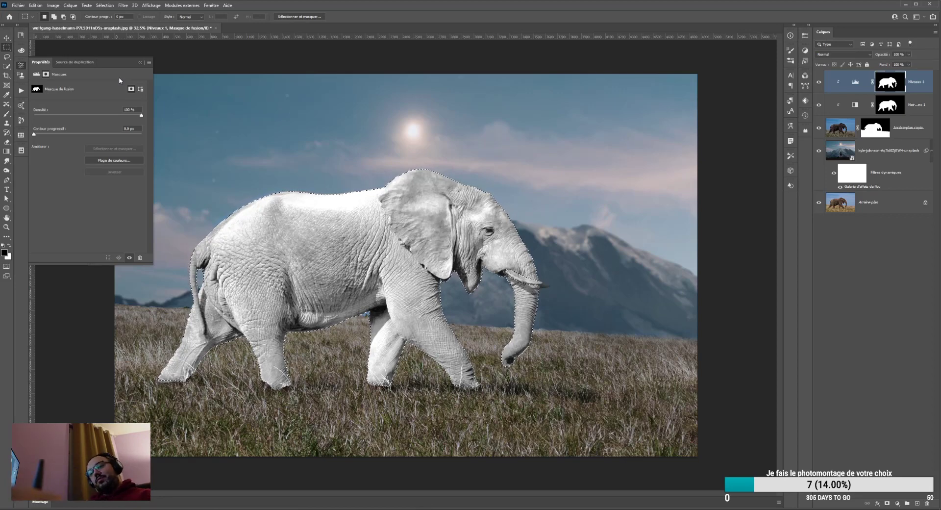
key(ctrl+shift+i)
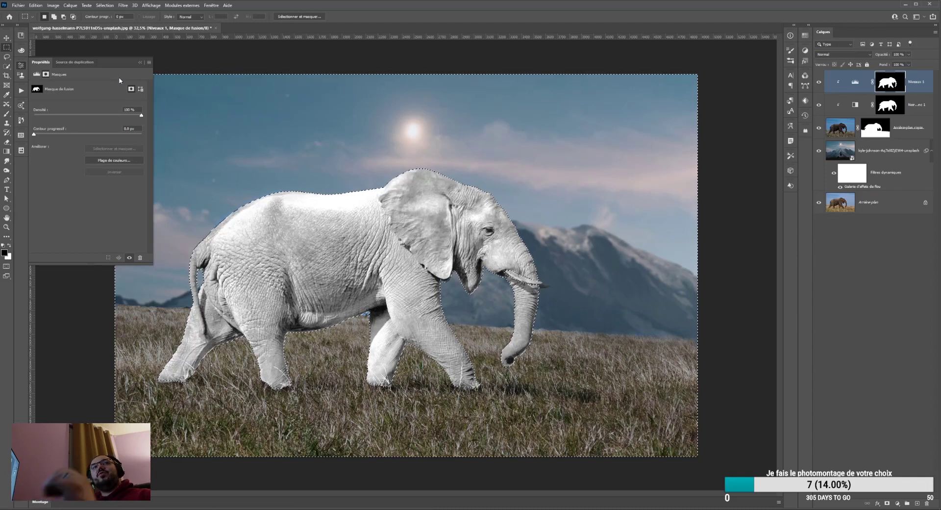
key(ctrl+BackSpace)
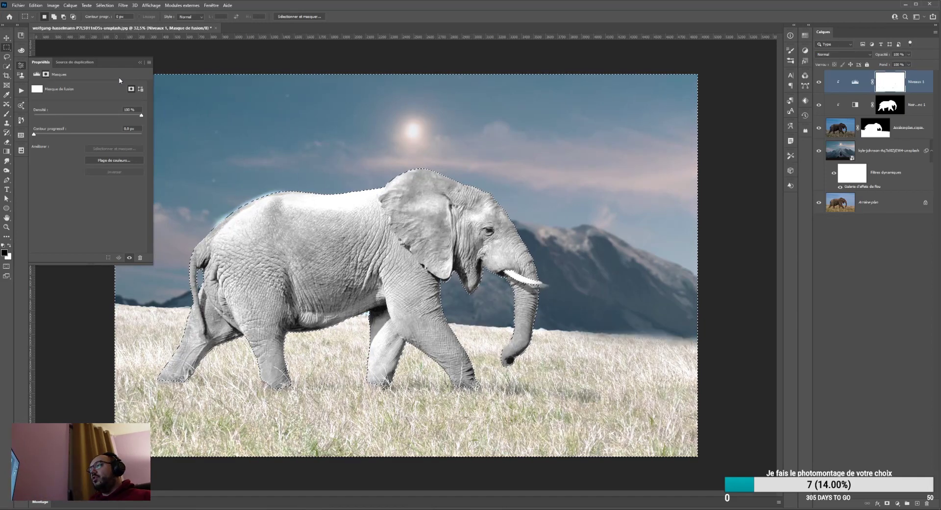
key(ctrl+z)
key(x)
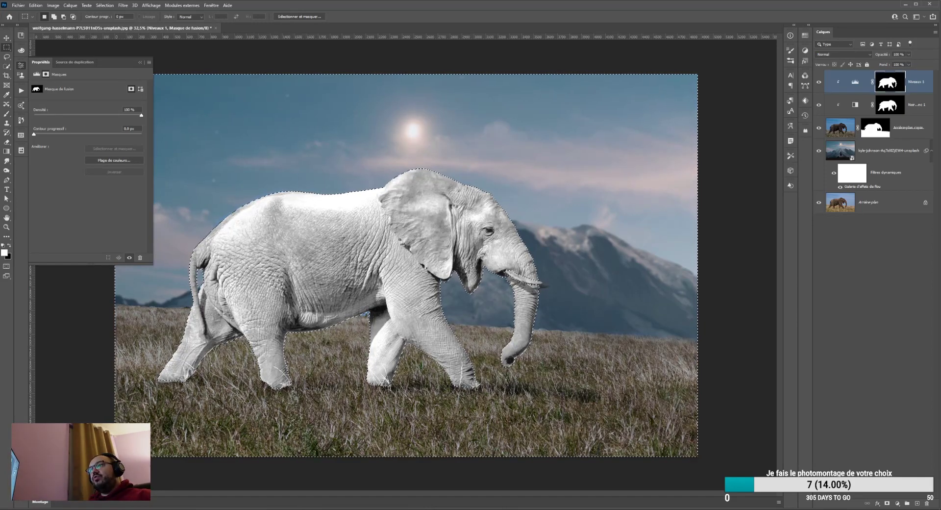
key(ctrl+d)
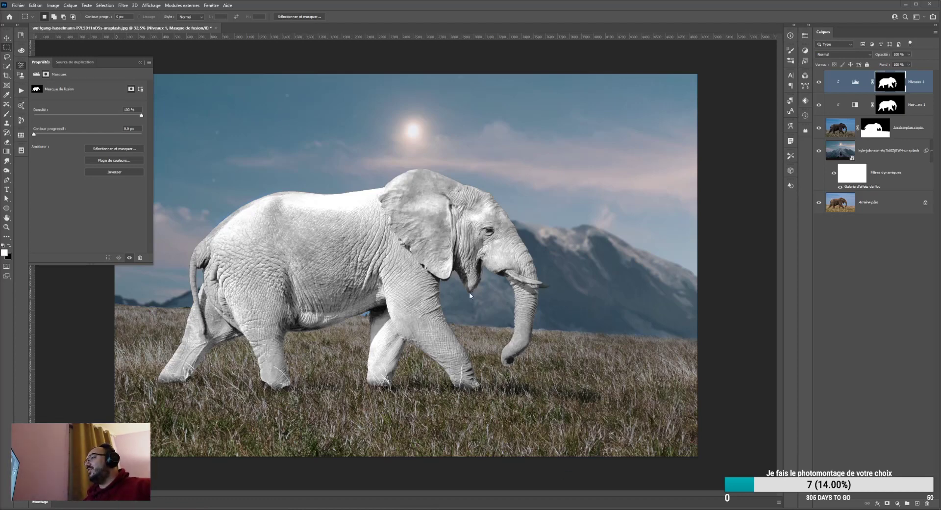
- Load the Levels mask as a selection again, invert it to cover the background, and deselect
scroll(470, 294, down, 3)
scroll(433, 274, up, 5)
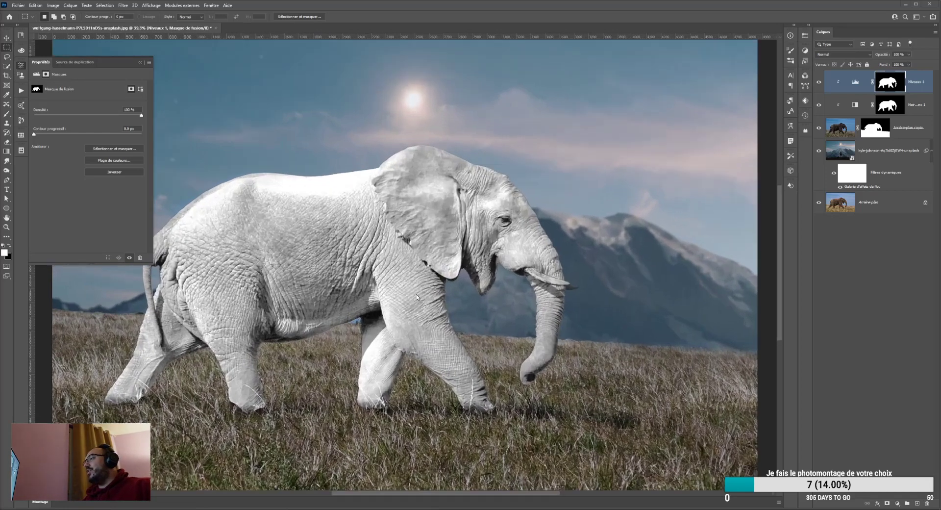
scroll(416, 297, down, 3)
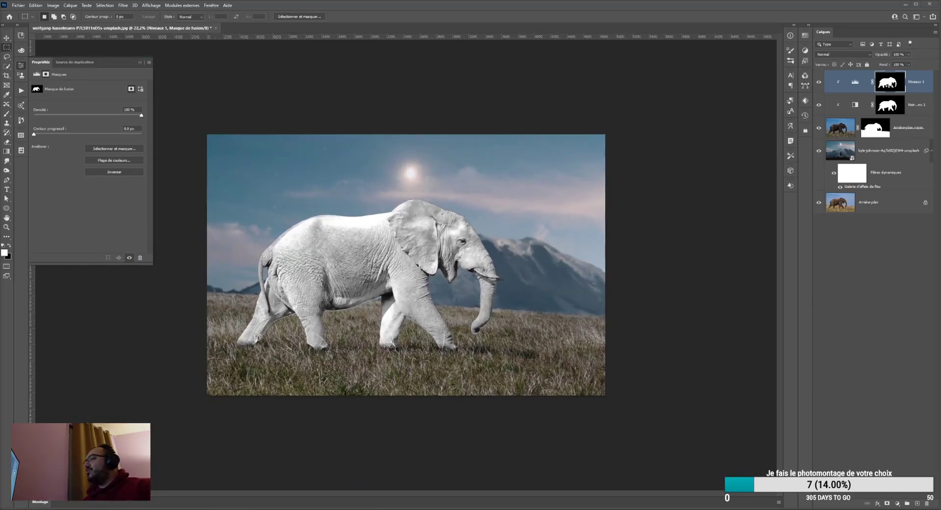
ctrl+click(886, 85)
key(ctrl+shift+i)
key(ctrl+f)
key(Escape)
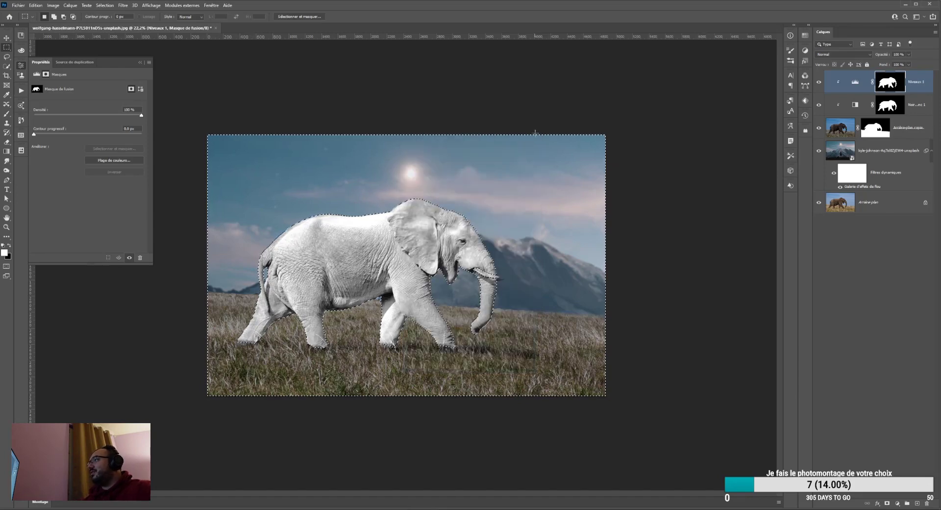
key(ctrl+d)
- Bring back the inverted selection by undoing the deselection, clear it, restore it with Reselect, and clear it again
scroll(508, 201, up, 7)
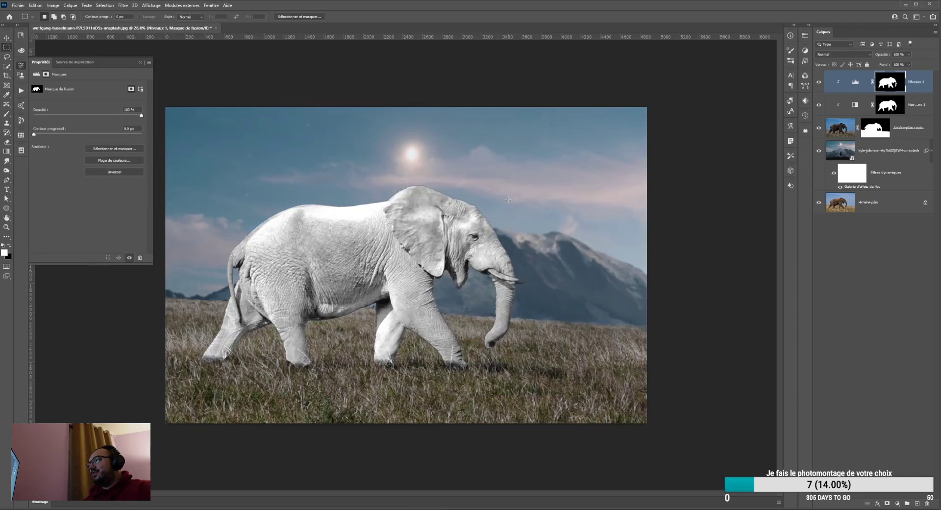
key(ctrl+z)
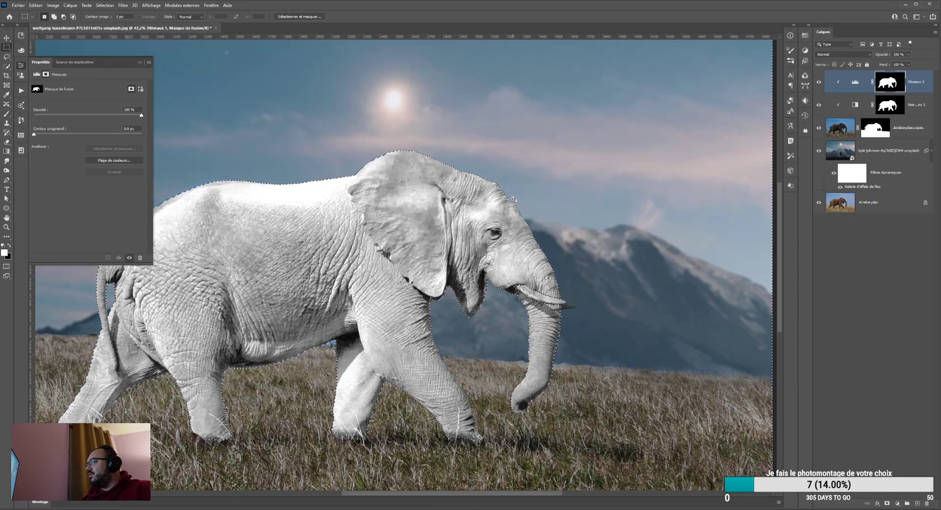
key(ctrl+d)
scroll(514, 203, down, 4)
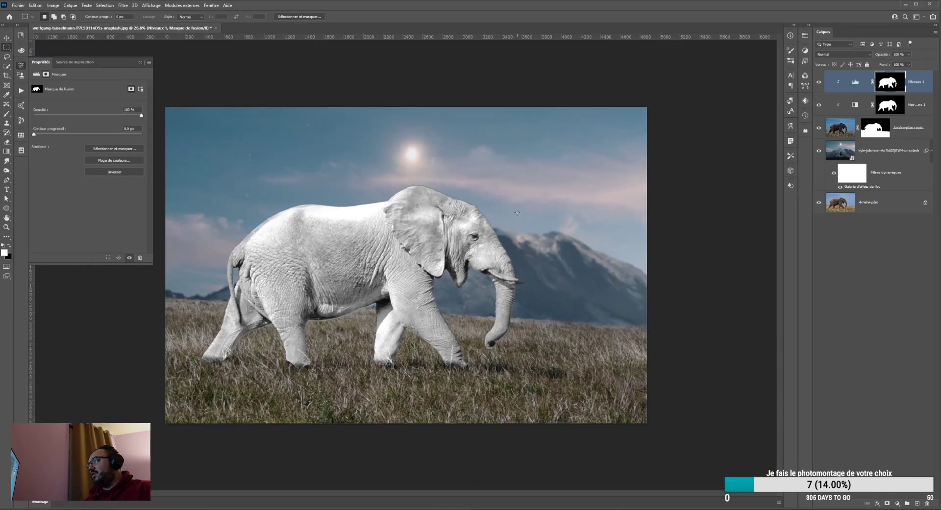
scroll(517, 212, up, 2)
key(ctrl+shift+d)
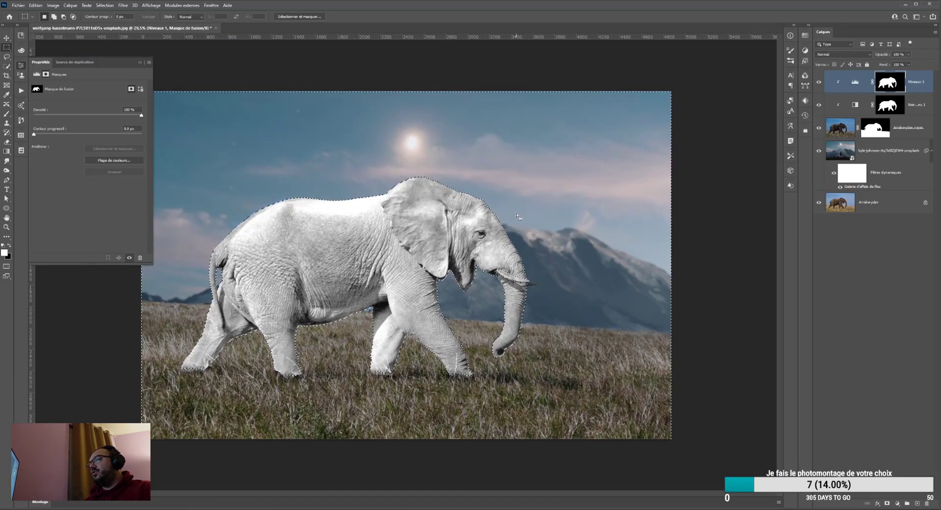
key(ctrl+d)
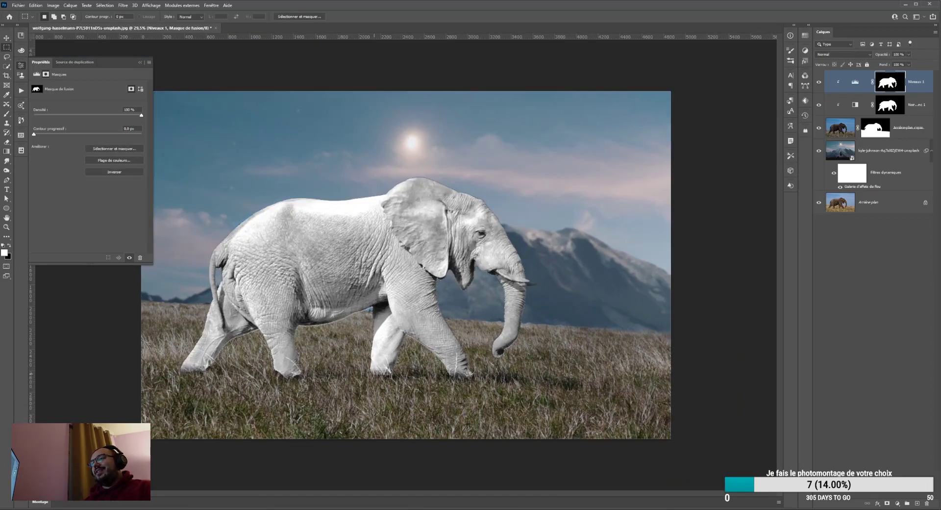
- Activate the standard Pen tool and switch its drawing mode to Shape (Forme)
scroll(346, 331, down, 3)
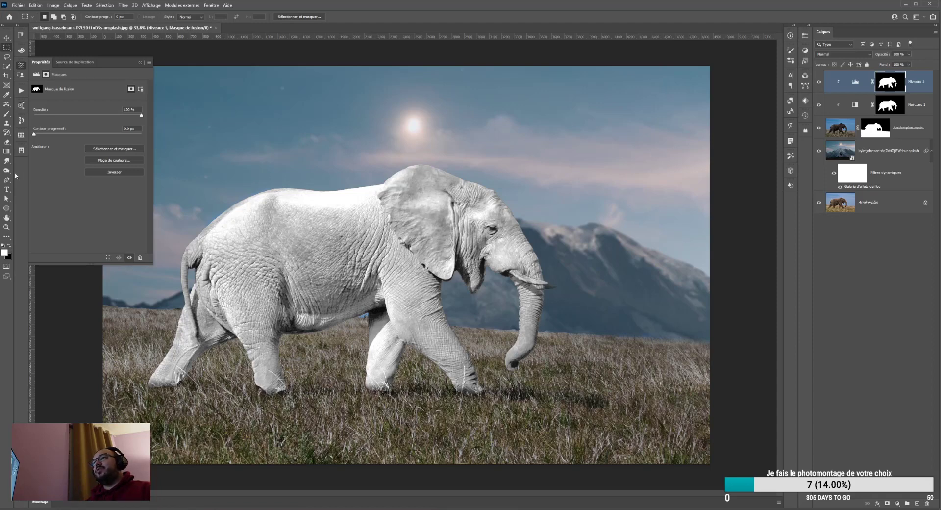
click(6, 209)
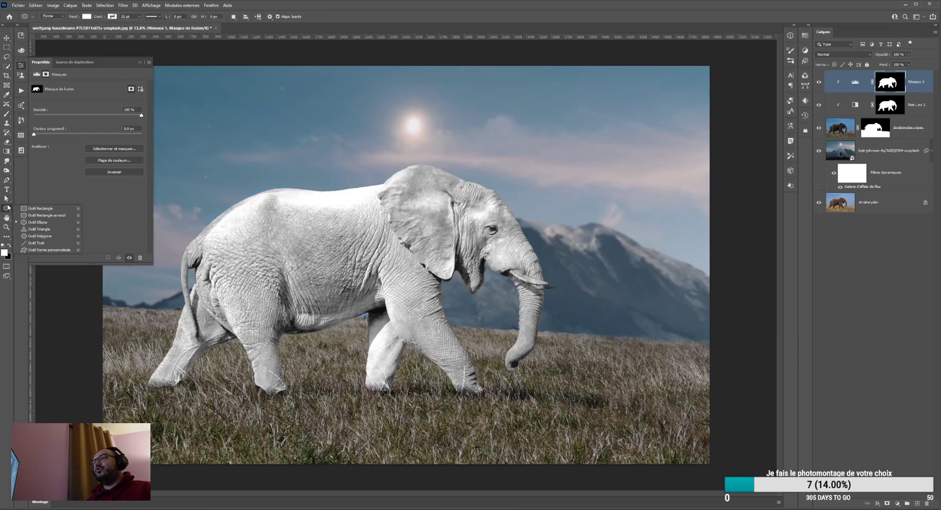
click(6, 181)
right_click(7, 183)
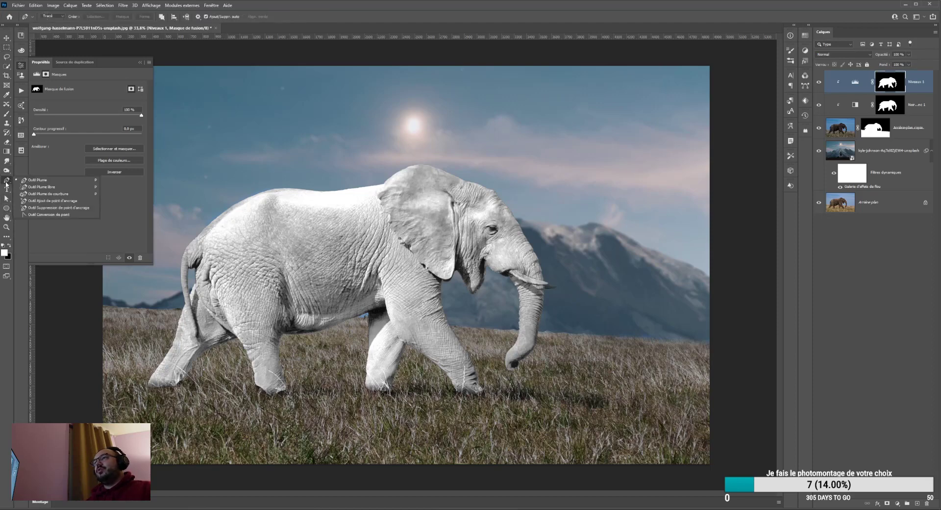
click(7, 181)
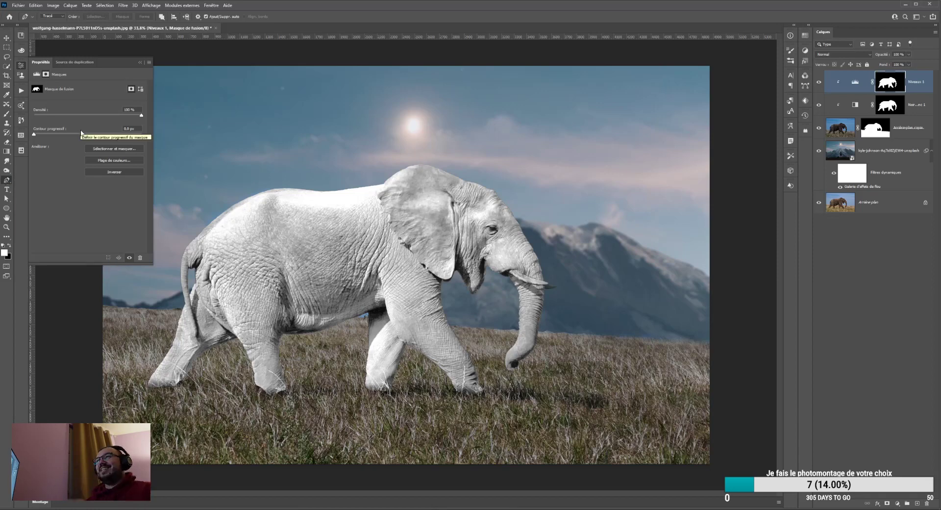
click(53, 16)
click(51, 22)
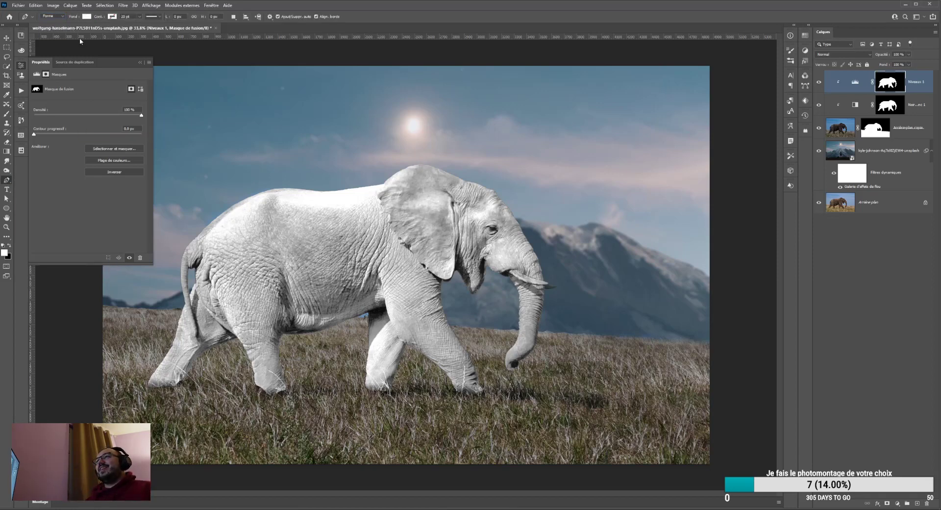
- Draw a closed, curved white shape with the Pen tool over the elephant's back and the sky above it
click(363, 156)
drag(356, 218, 332, 238)
drag(251, 252, 240, 254)
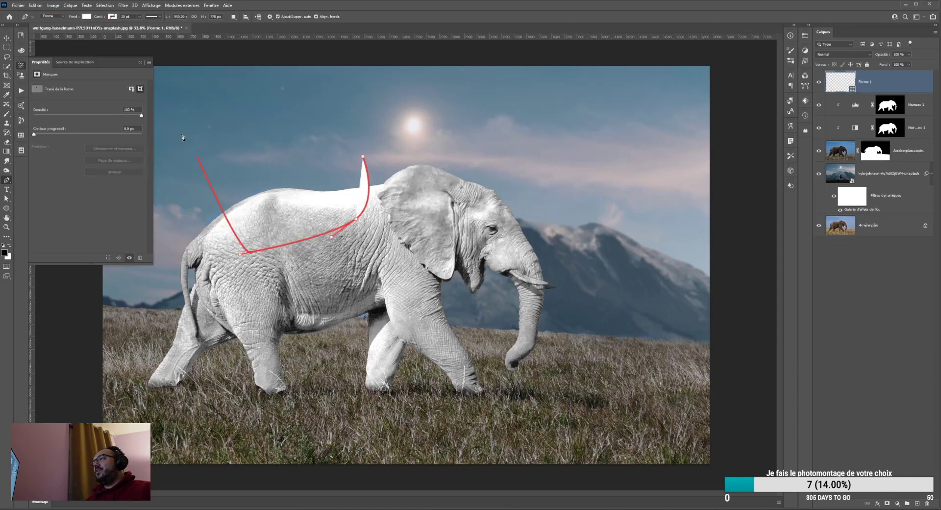
drag(261, 209, 224, 195)
key(ctrl+z)
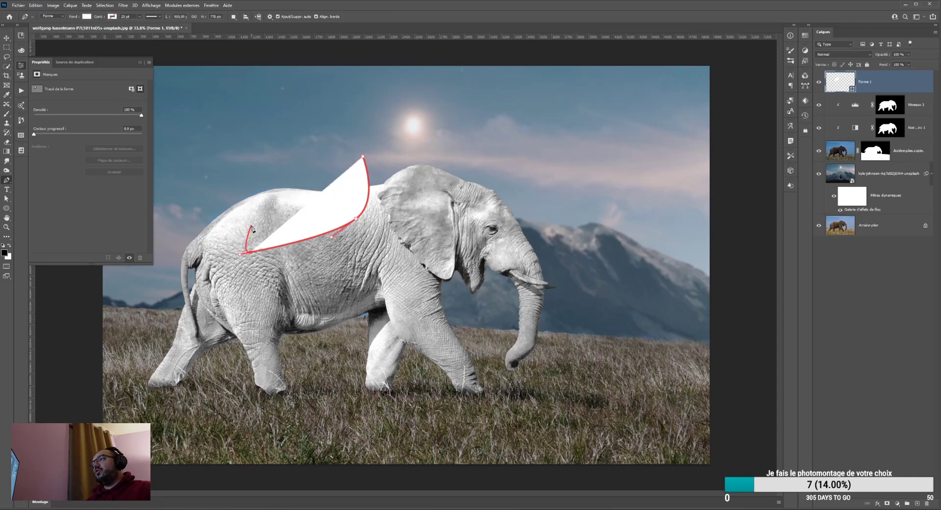
drag(252, 225, 274, 209)
drag(210, 185, 224, 162)
click(364, 157)
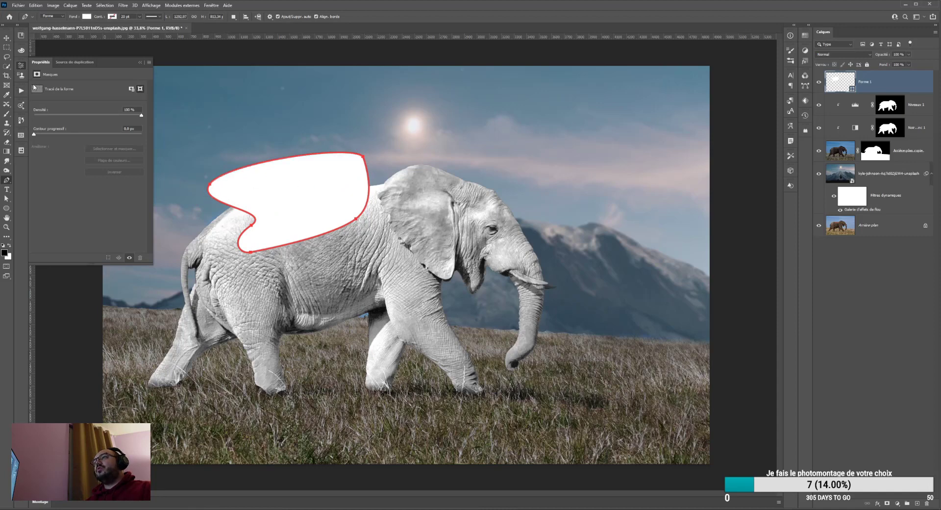
- Fill the shape over the elephant's back with purple and clip it to the elephant layer
click(87, 16)
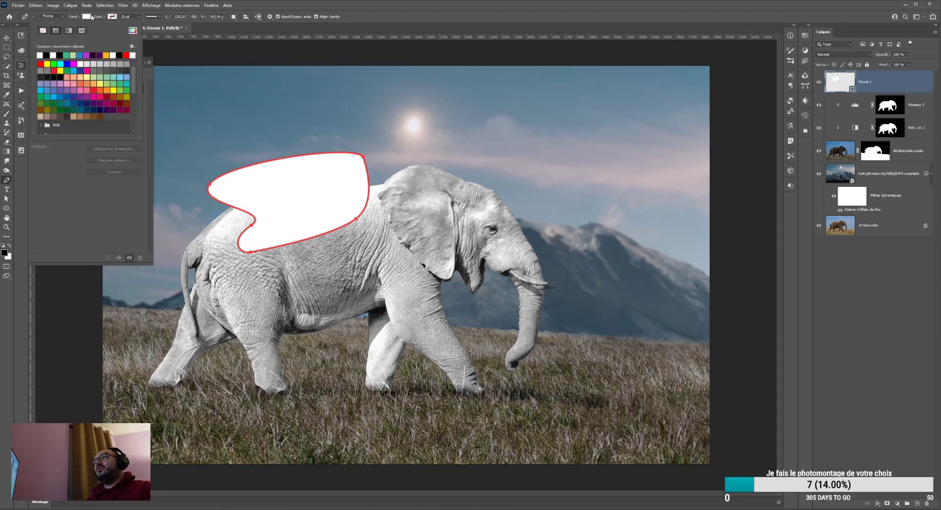
click(89, 56)
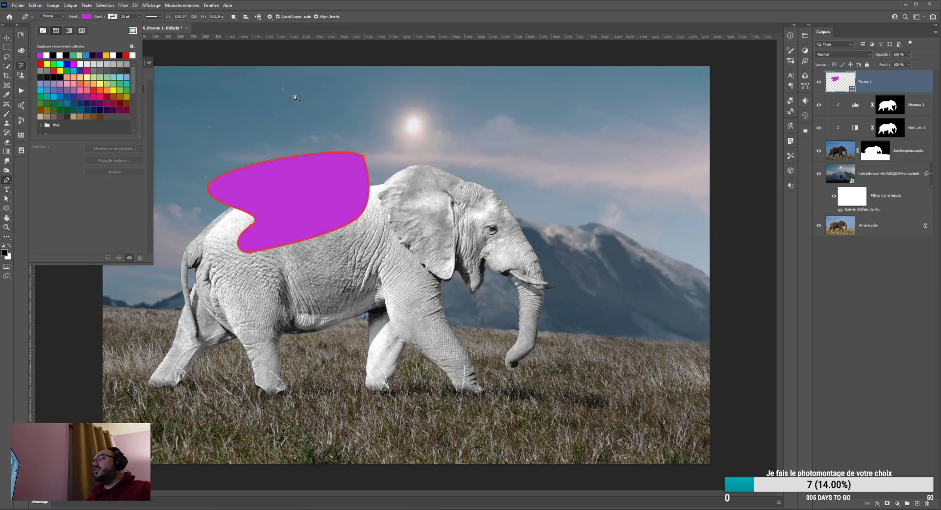
alt+click(867, 90)
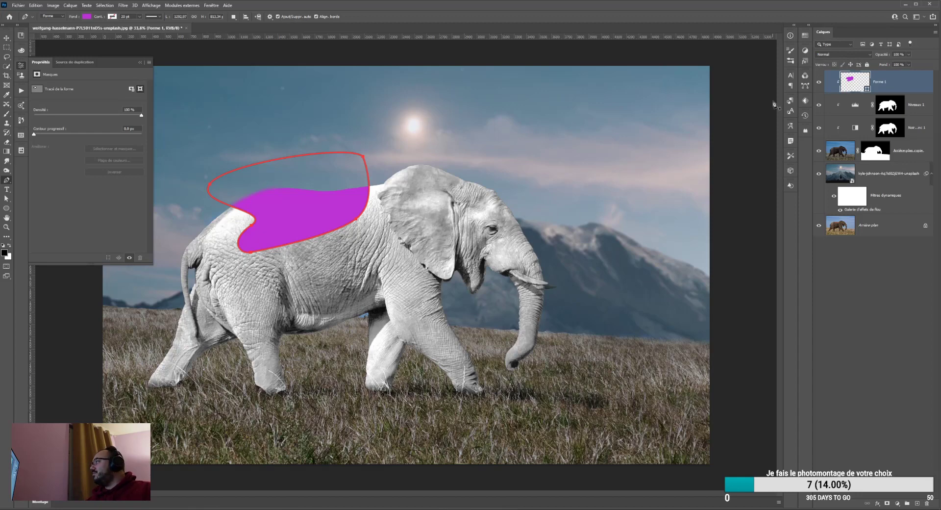
- Set the purple shape layer's blend mode to Produit
click(833, 55)
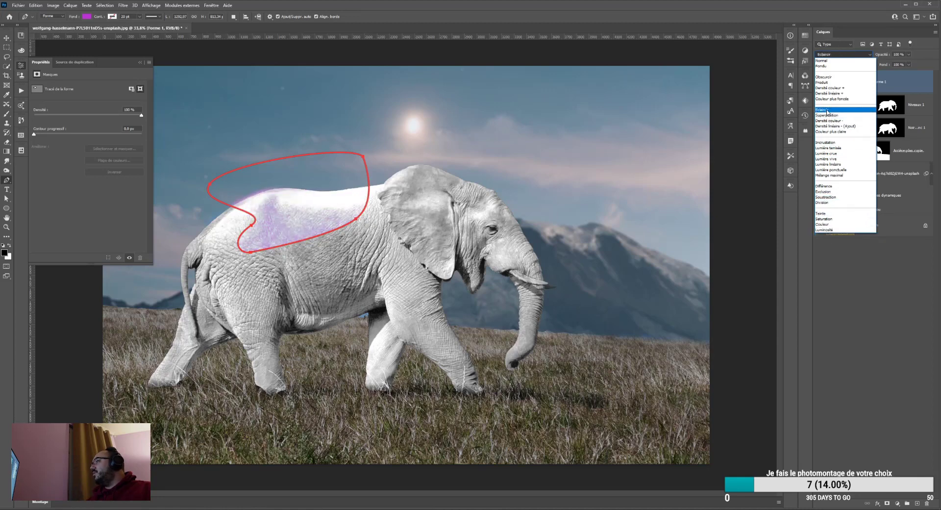
click(825, 83)
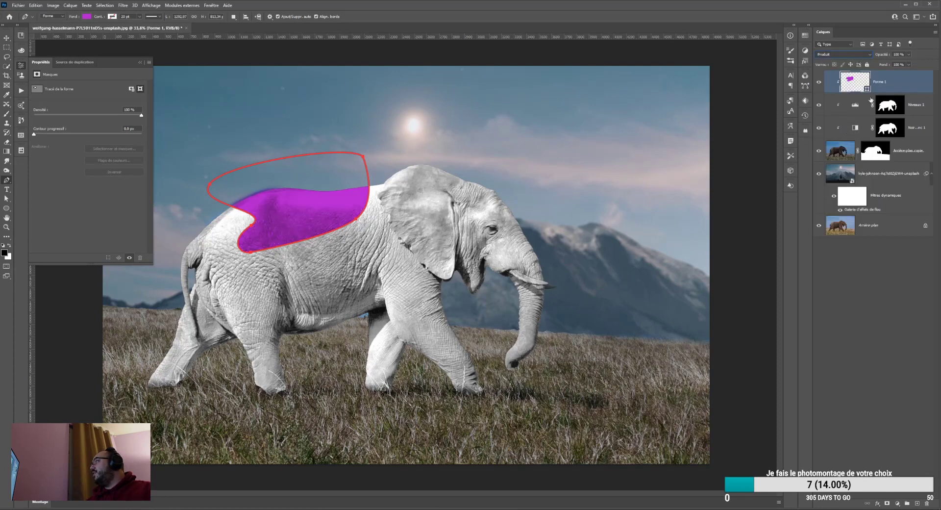
click(6, 114)
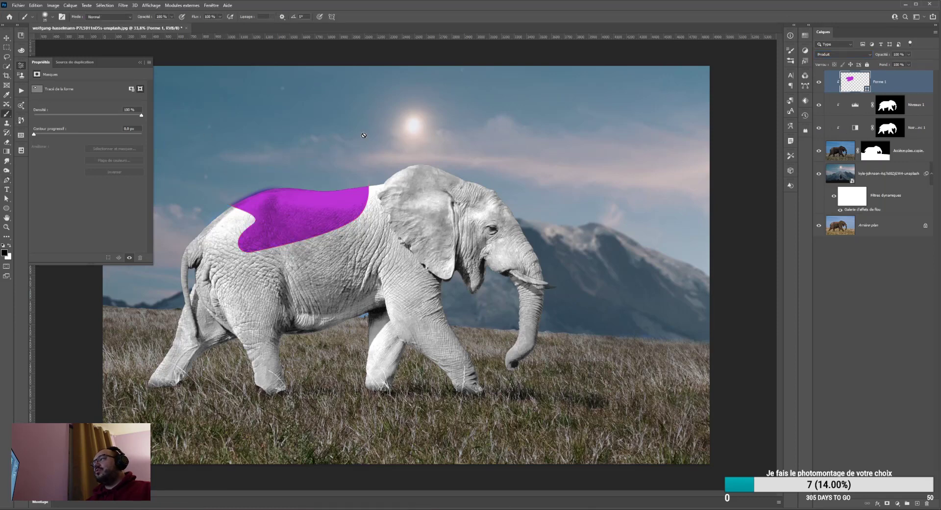
ctrl+click(888, 109)
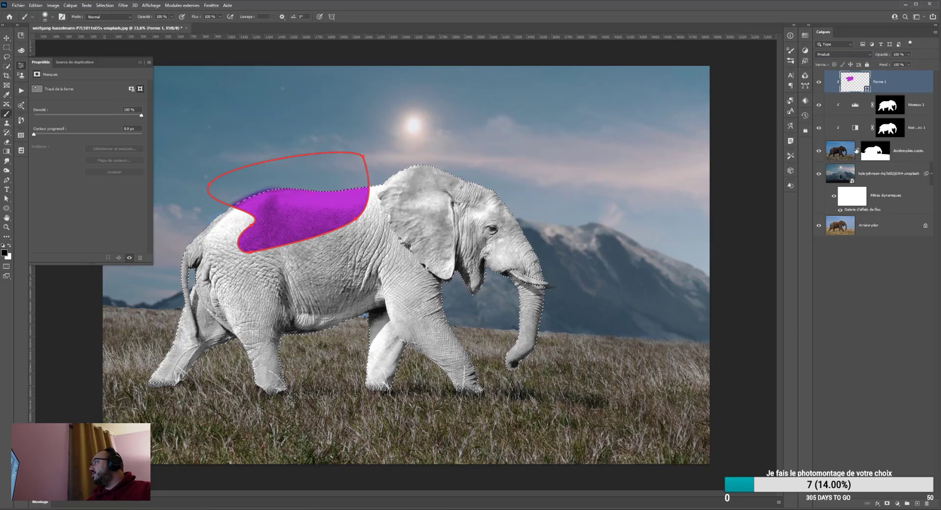
click(873, 160)
key(x)
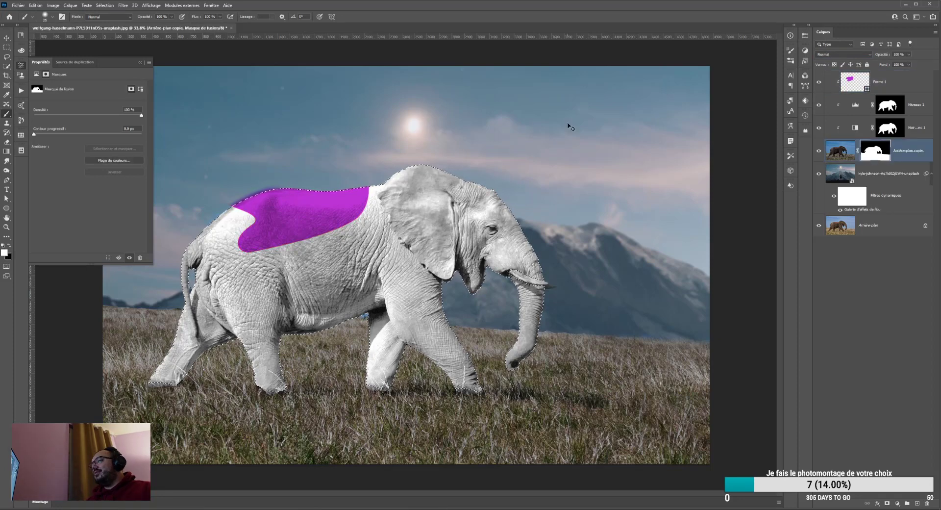
key(ctrl+d)
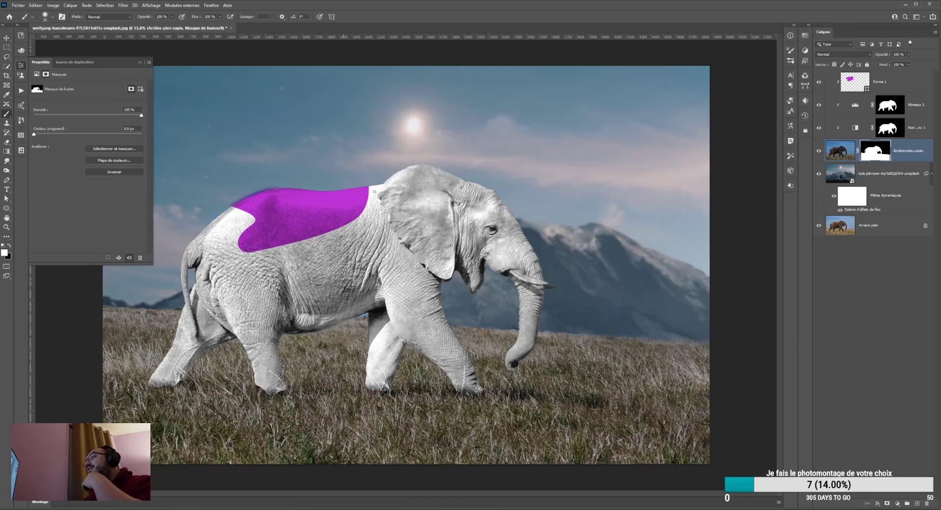
- Delete the purple shape layer and add a new empty layer at the top of the stack
click(854, 83)
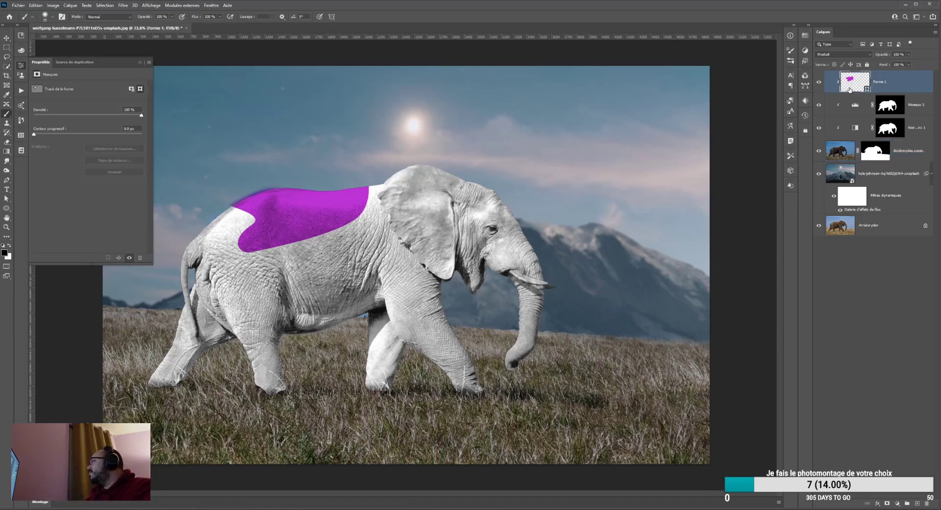
key(Delete)
click(917, 503)
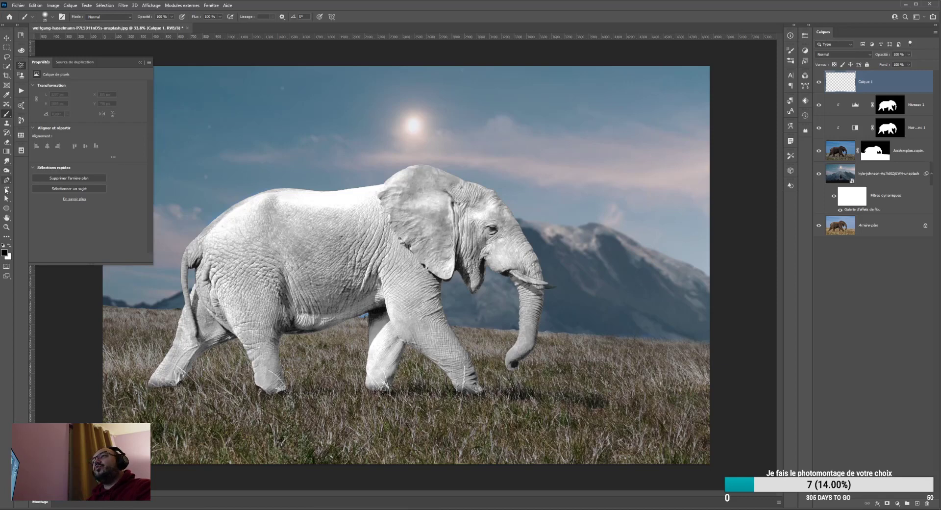
- Set the foreground colour to a dark purple with a hue of 292°
click(5, 252)
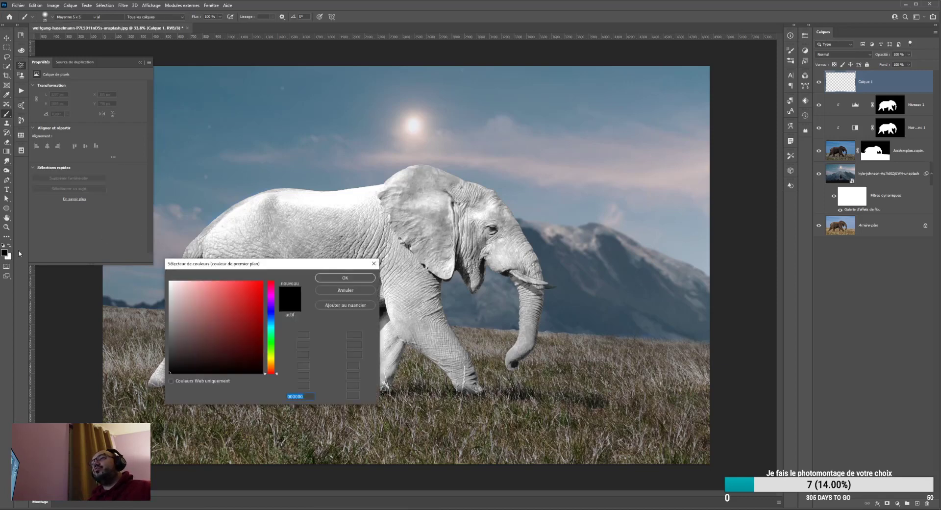
mouse_move(269, 320)
mouse_down()
mouse_move(270, 300)
mouse_move(255, 329)
mouse_up()
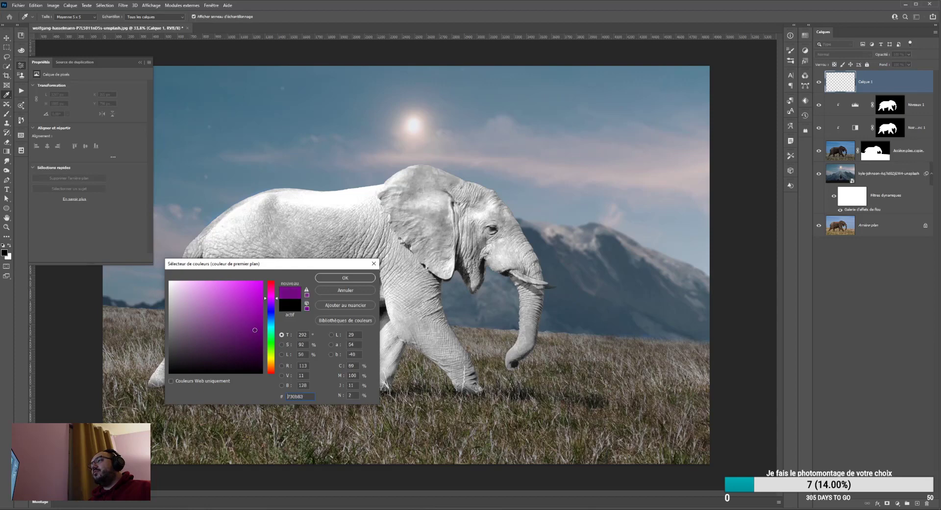
click(345, 277)
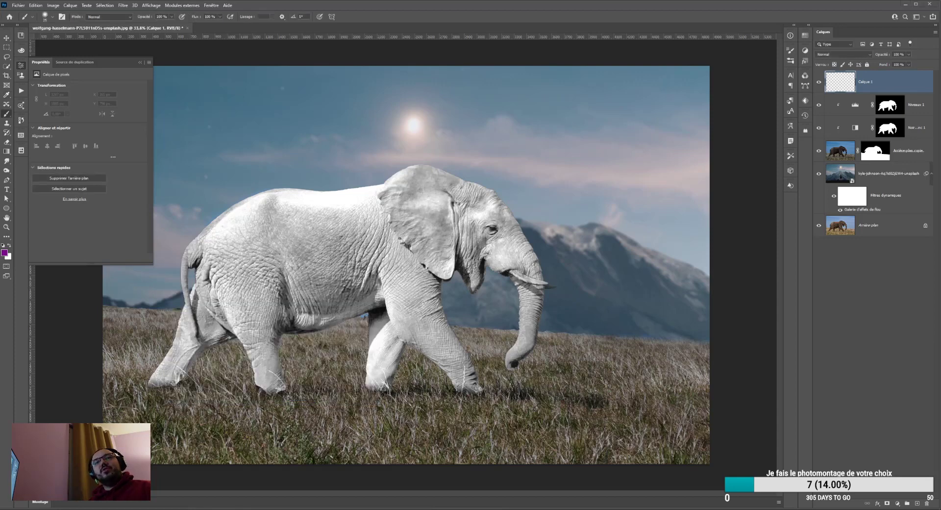
- Switch to the browser to examine the Milka cow reference image, and return to the Photoshop document
key(alt+Tab)
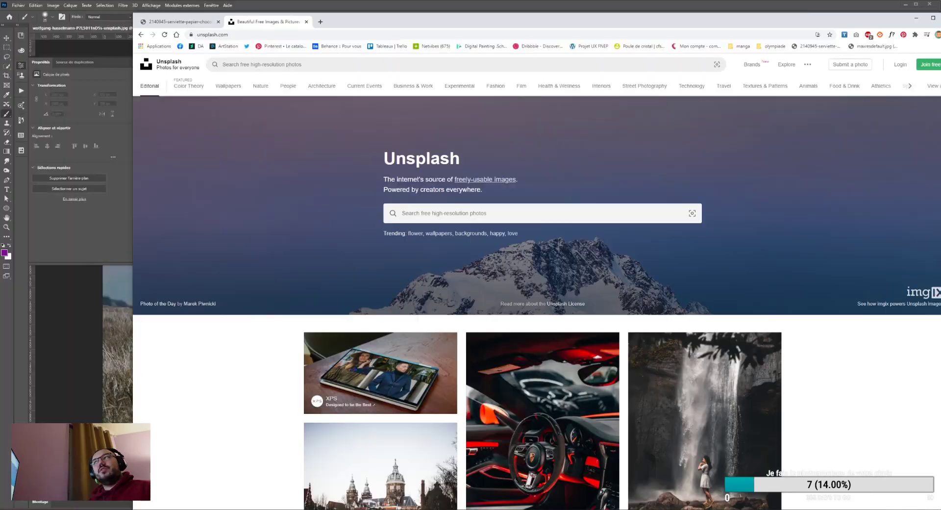
click(192, 25)
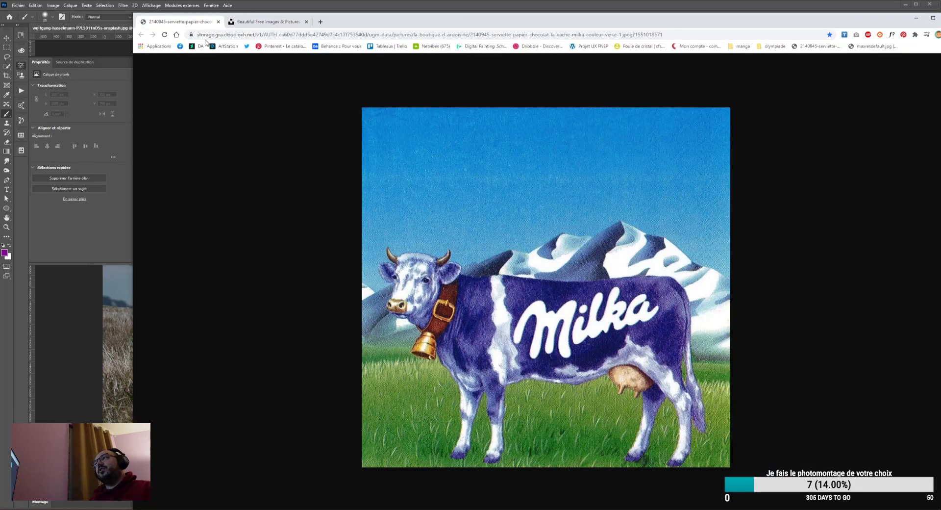
click(69, 269)
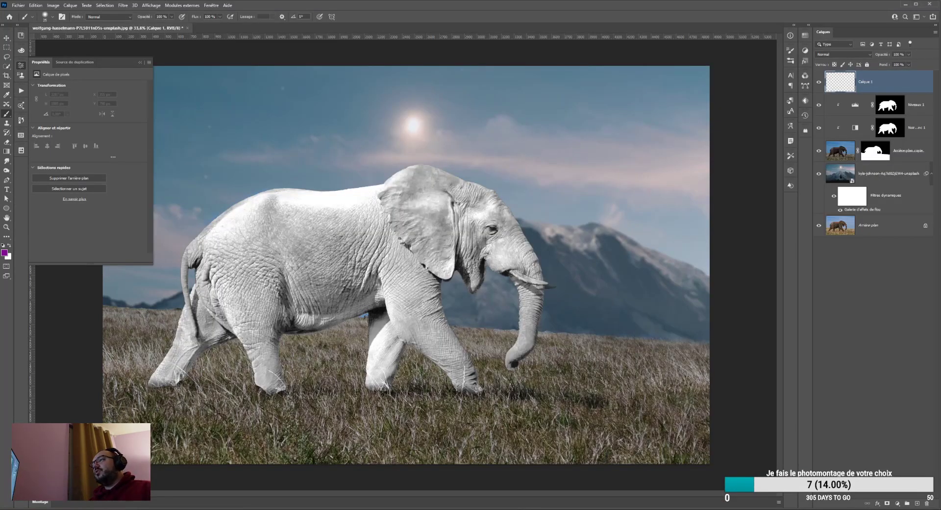
- Paint a soft dark purple spot on the elephant's flank and set the new layer's blend mode to Produit
alt+right_click(331, 220)
mouse_move(331, 221)
mouse_down()
mouse_move(346, 222)
mouse_move(330, 237)
mouse_up()
click(843, 54)
click(842, 116)
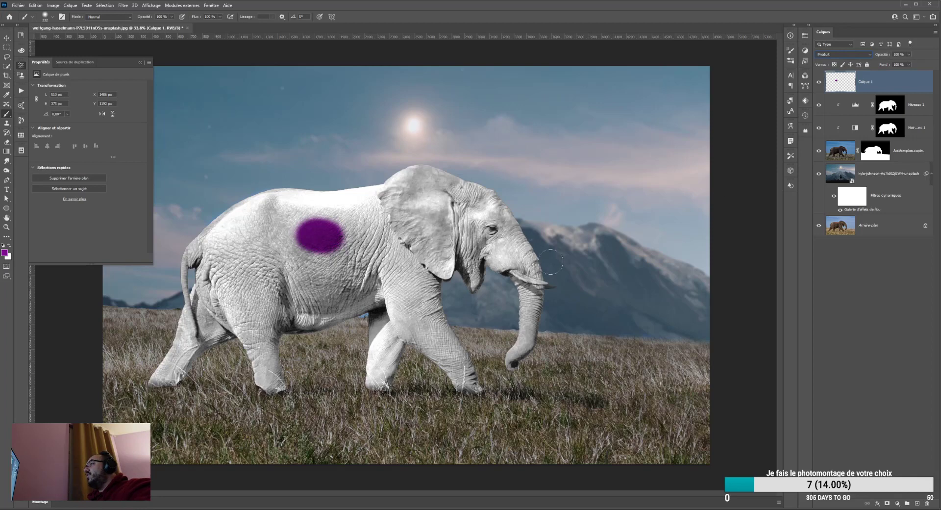
- Compare neighbouring darkening blend modes on the painted layer and settle on Densité couleur +
click(826, 56)
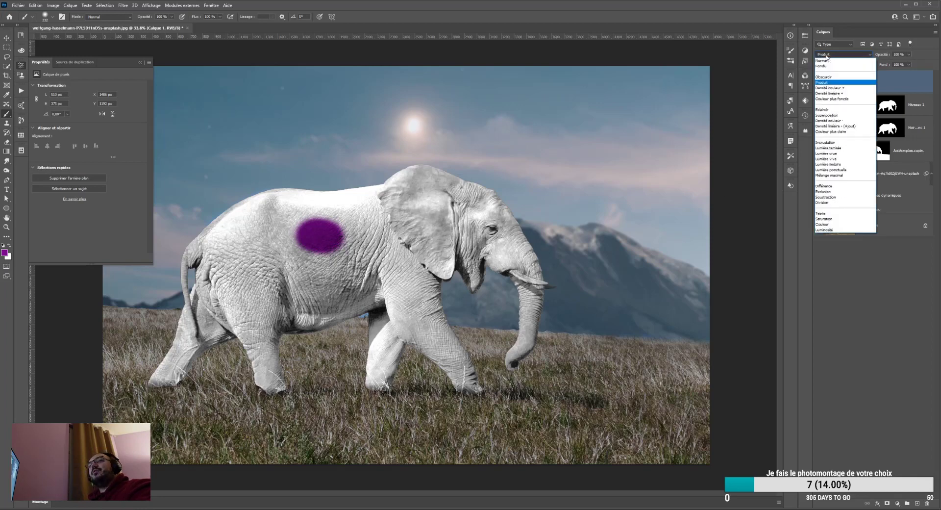
click(827, 56)
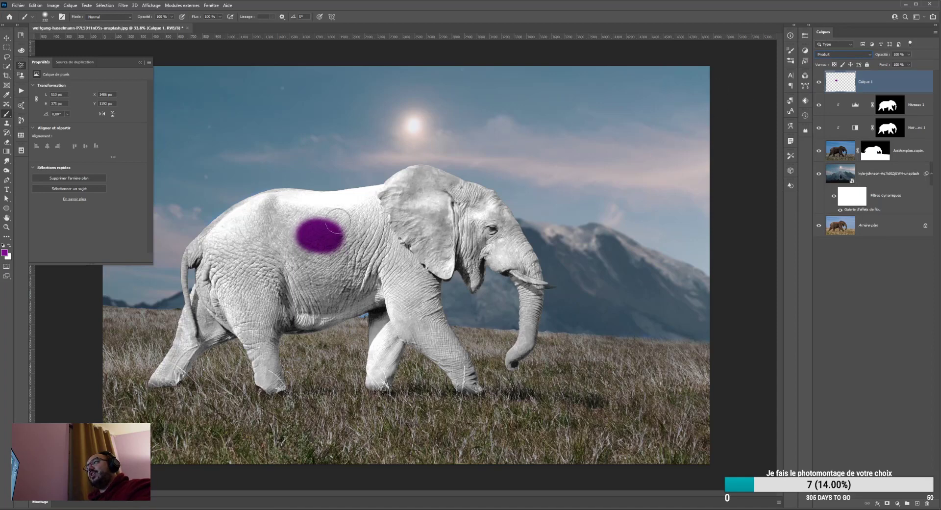
key(Down)
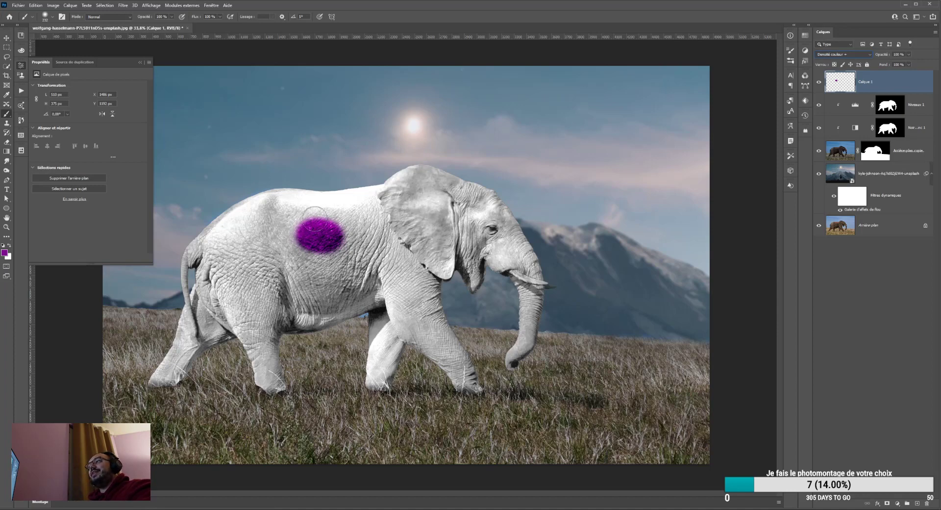
key(Down)
key(Up)
key(Down)
key(Up)
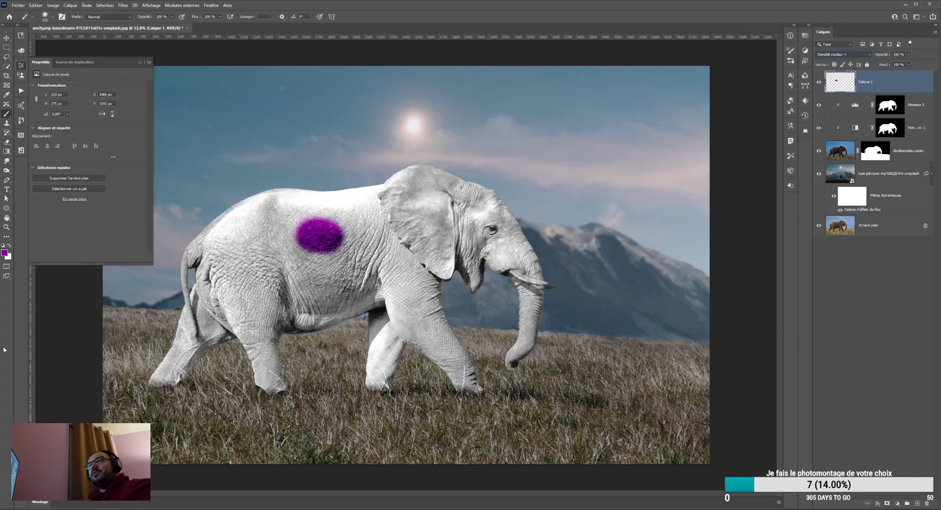
- Set the foreground colour to the lighter purple #ab21c0 and paint a second spot on the elephant's hip
click(5, 253)
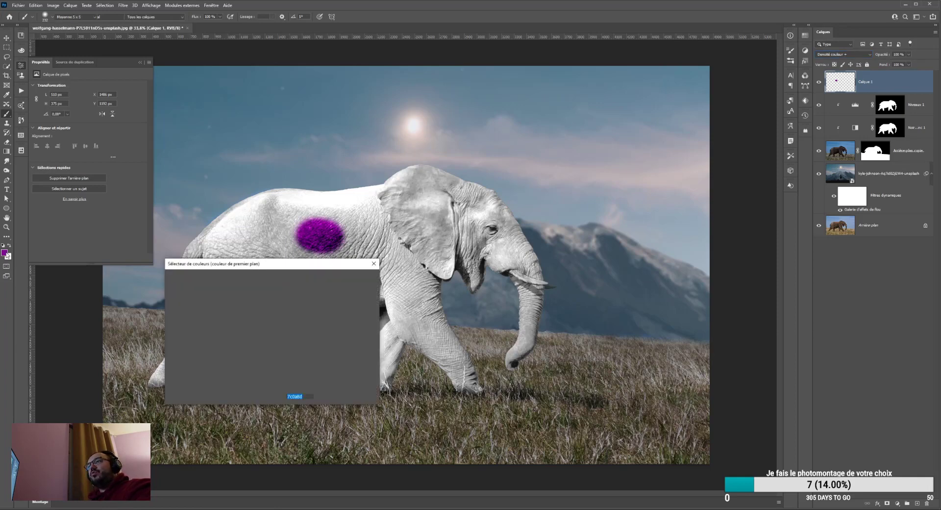
click(246, 303)
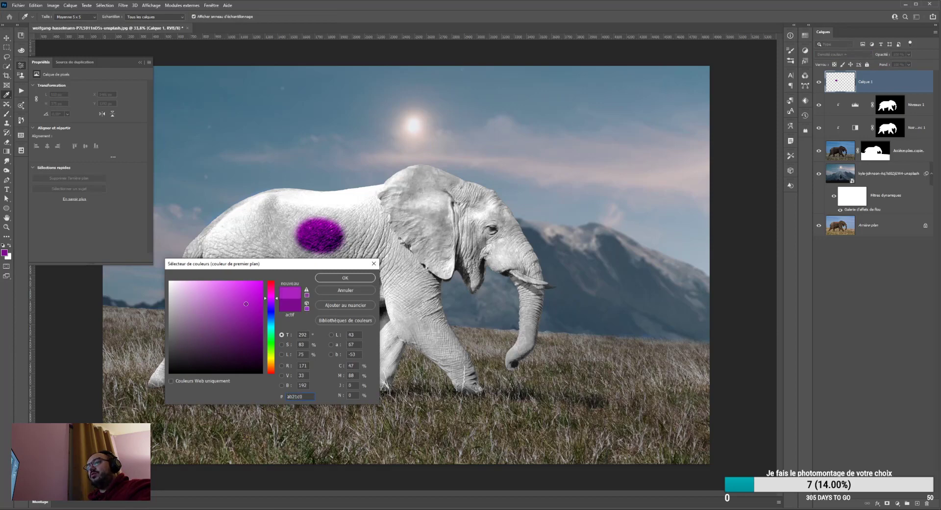
click(337, 278)
drag(252, 257, 264, 268)
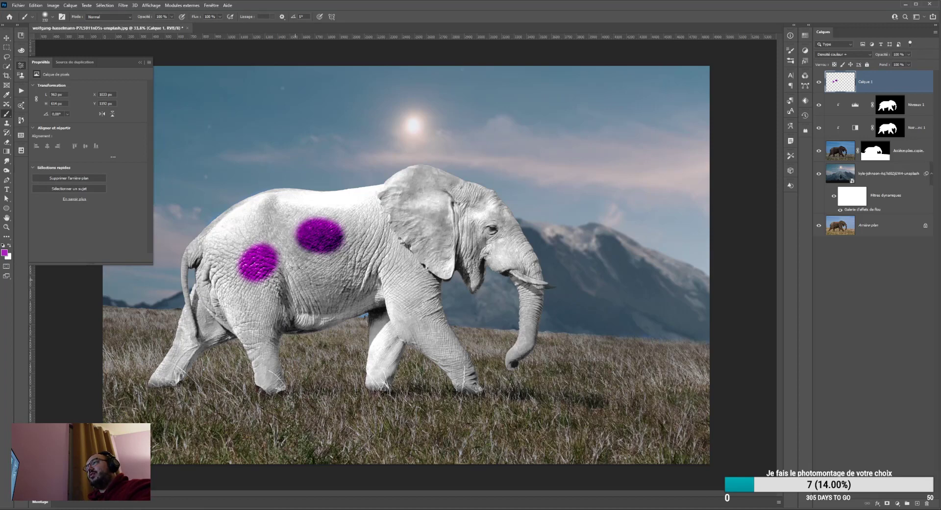
mouse_move(263, 267)
mouse_down()
mouse_move(280, 275)
mouse_move(274, 282)
mouse_up()
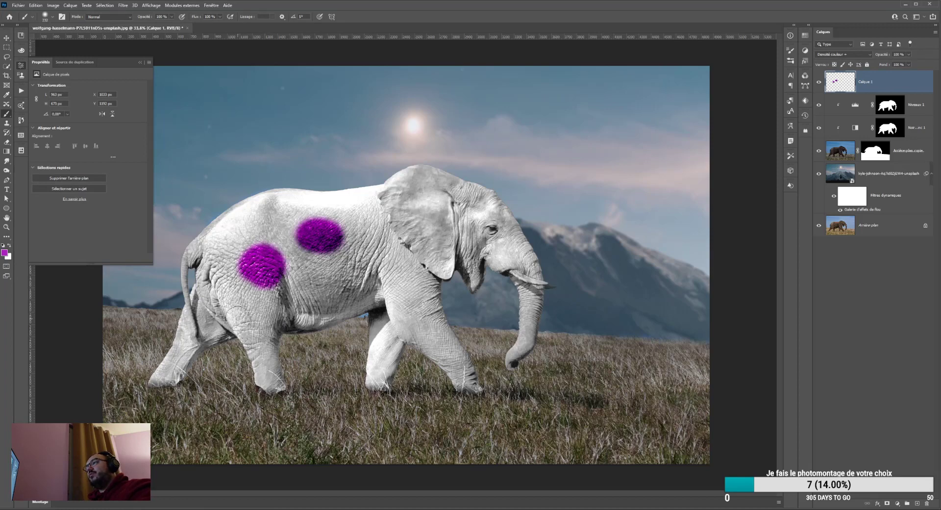
- Try painting the elephant's rump with a brighter purple, and undo those strokes
click(6, 252)
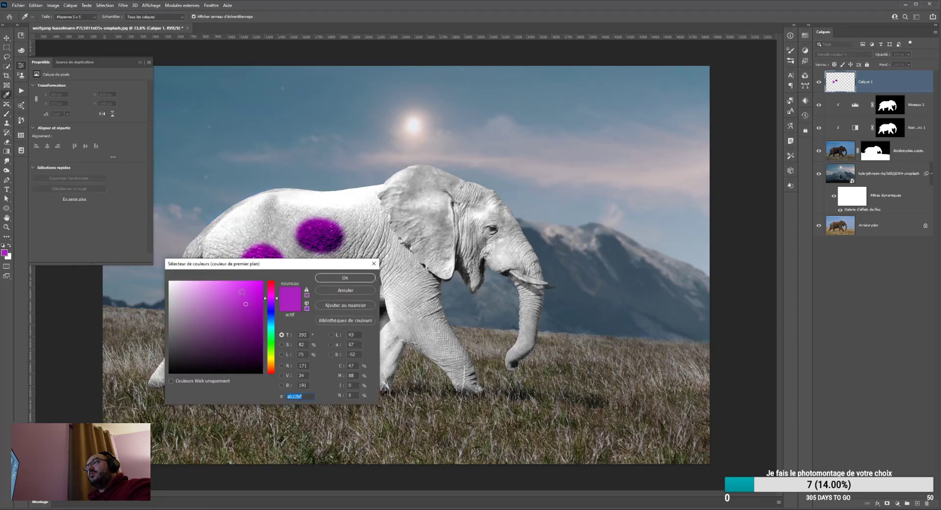
click(246, 291)
click(338, 278)
mouse_move(255, 212)
mouse_down()
mouse_move(271, 215)
mouse_move(245, 196)
mouse_move(260, 189)
mouse_move(233, 209)
mouse_up()
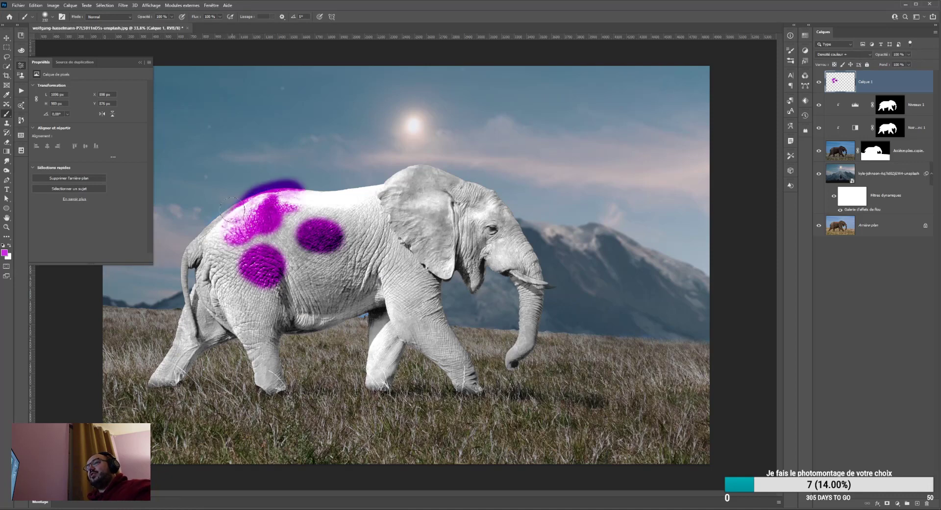
key(ctrl+z)
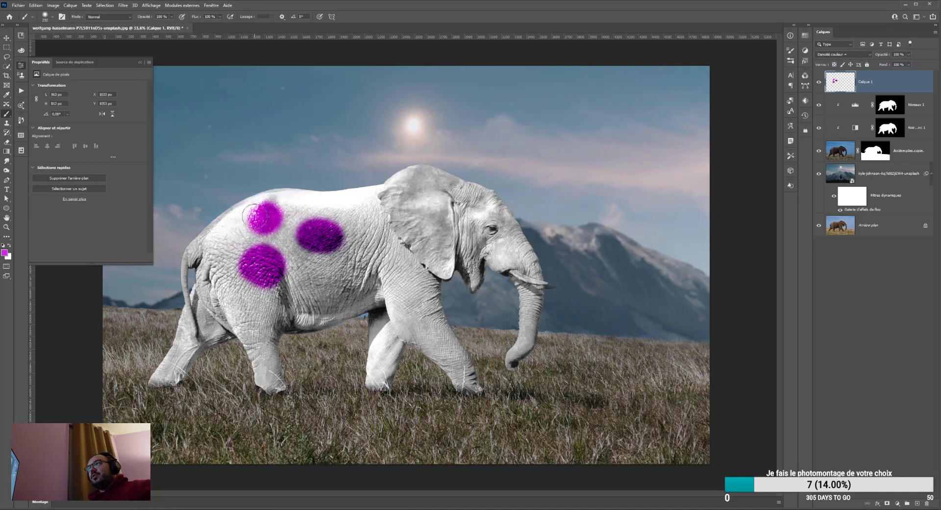
key(ctrl+z)
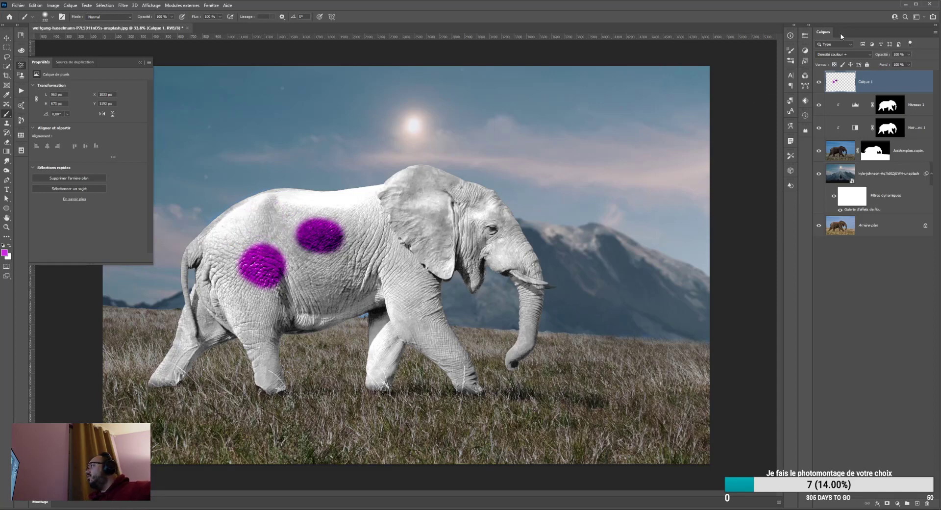
- With the painted layer set to Normal blending, sample the lighter purple hip spot and save it as a new swatch
click(840, 55)
click(829, 61)
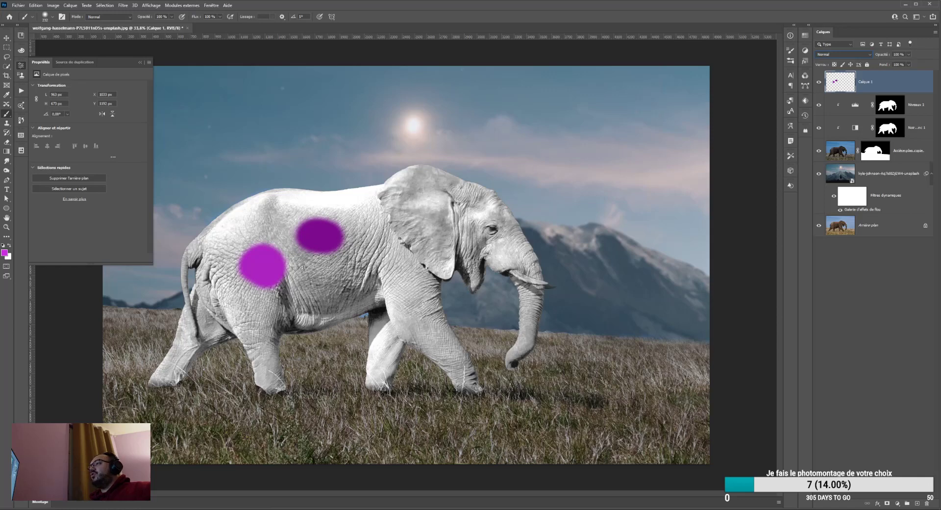
alt+click(263, 263)
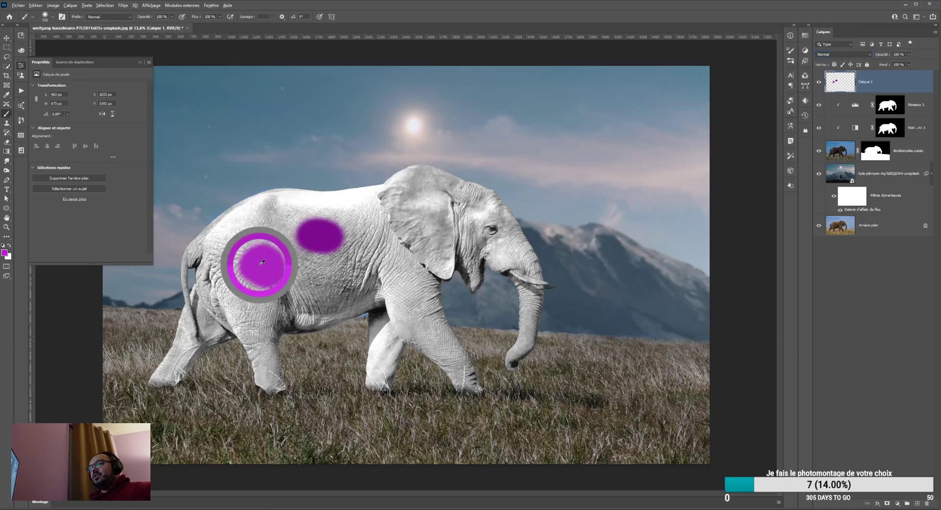
click(805, 35)
click(774, 248)
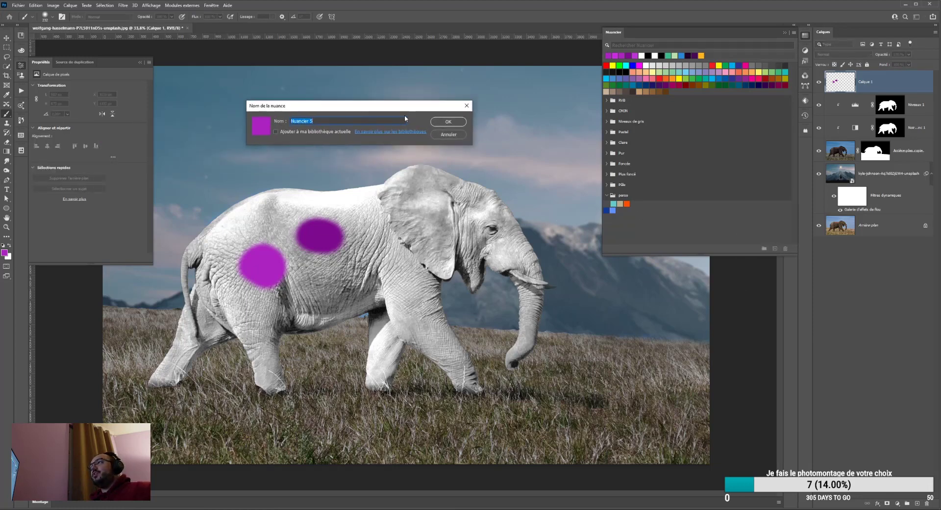
click(447, 122)
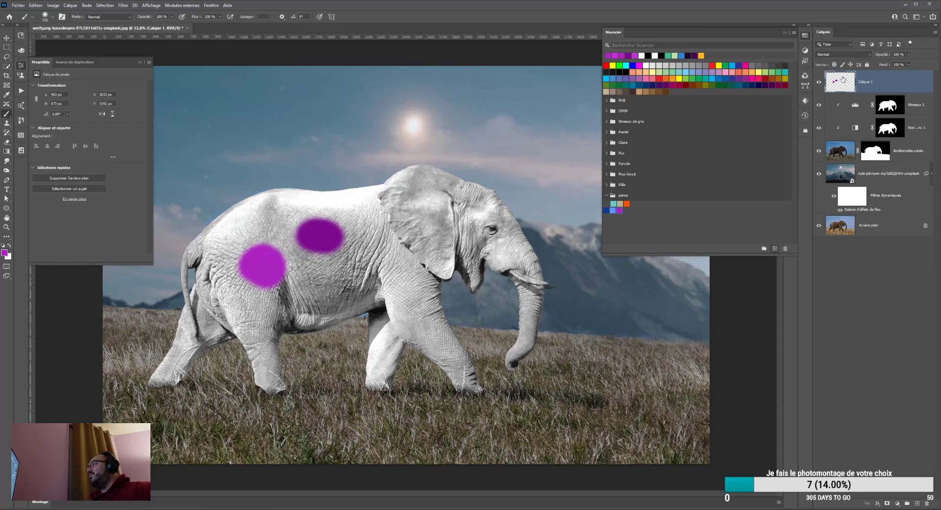
- Set the painted layer's blend mode to Produit and erase the darker purple spot on the elephant's flank with the Eraser at 100 % opacity
click(843, 55)
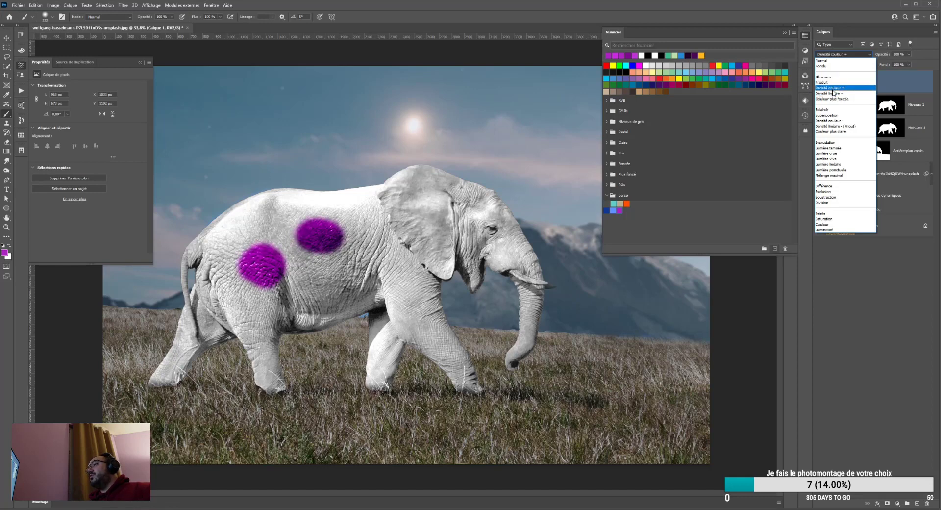
click(834, 83)
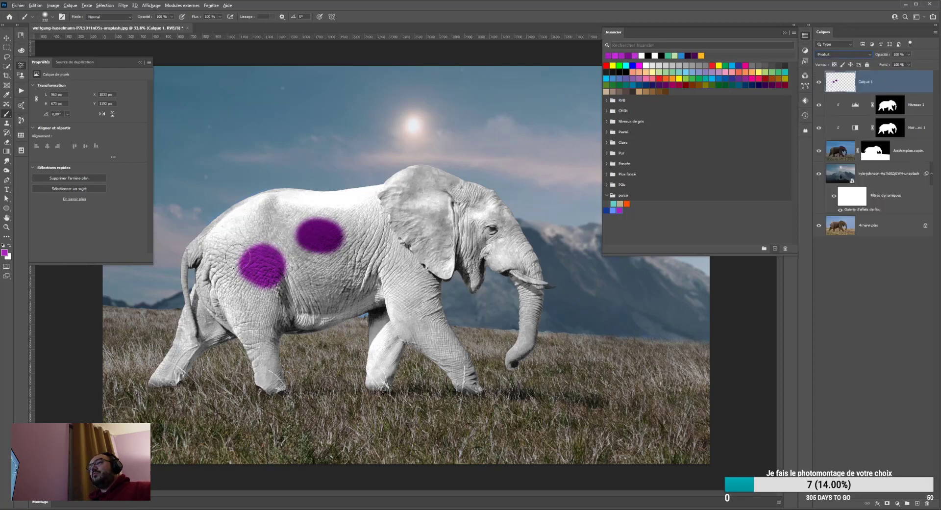
click(7, 142)
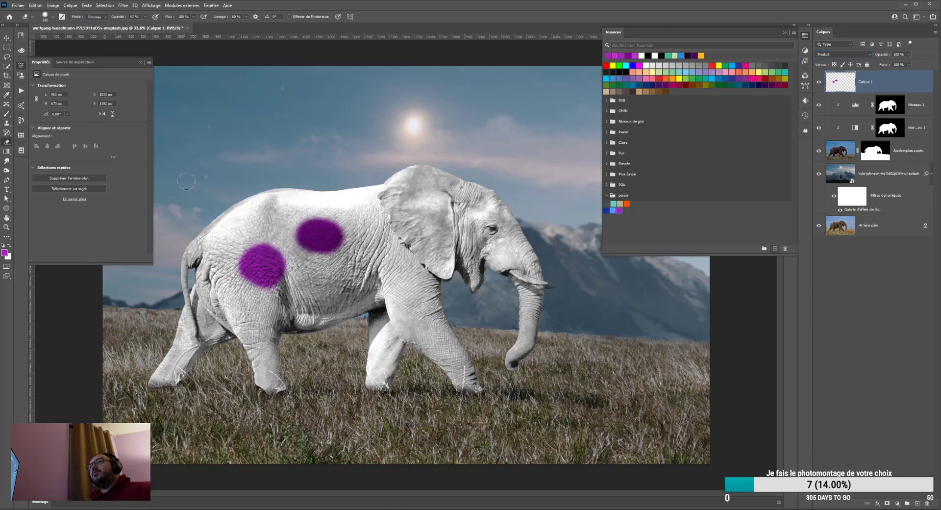
drag(339, 215, 315, 222)
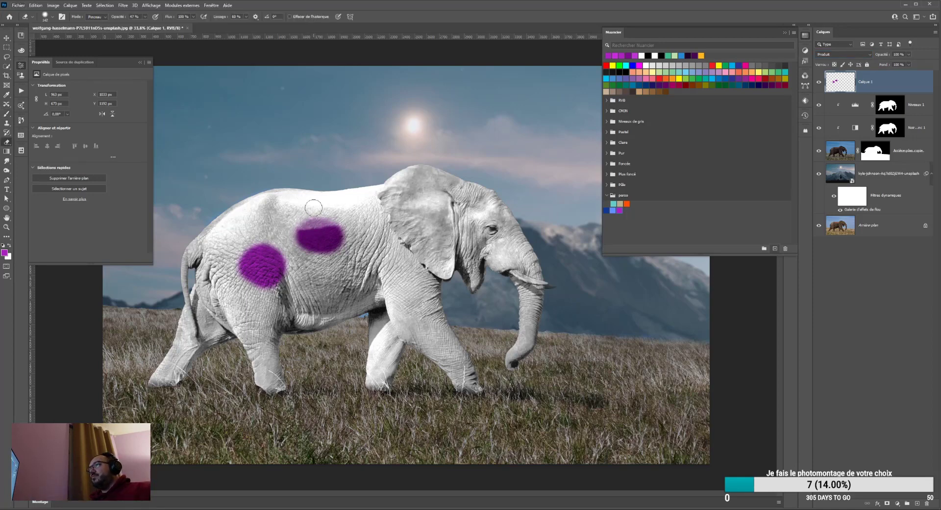
drag(145, 17, 269, 60)
mouse_move(298, 221)
mouse_down()
mouse_move(343, 220)
mouse_move(294, 223)
mouse_move(344, 236)
mouse_move(289, 213)
mouse_move(318, 255)
mouse_move(287, 224)
mouse_up()
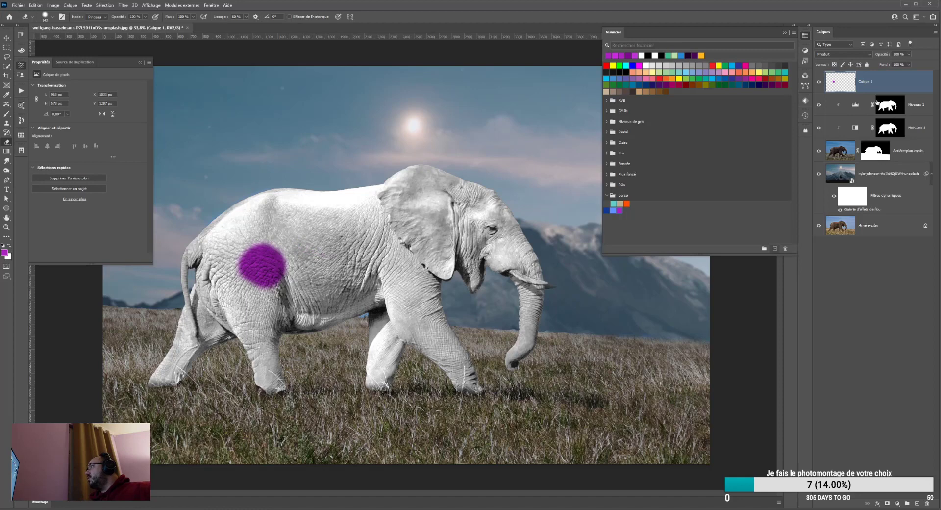
- Mask Calque 1 to the elephant's silhouette and test the mask with a purple brush stroke across the sky, undoing that stroke
ctrl+click(886, 115)
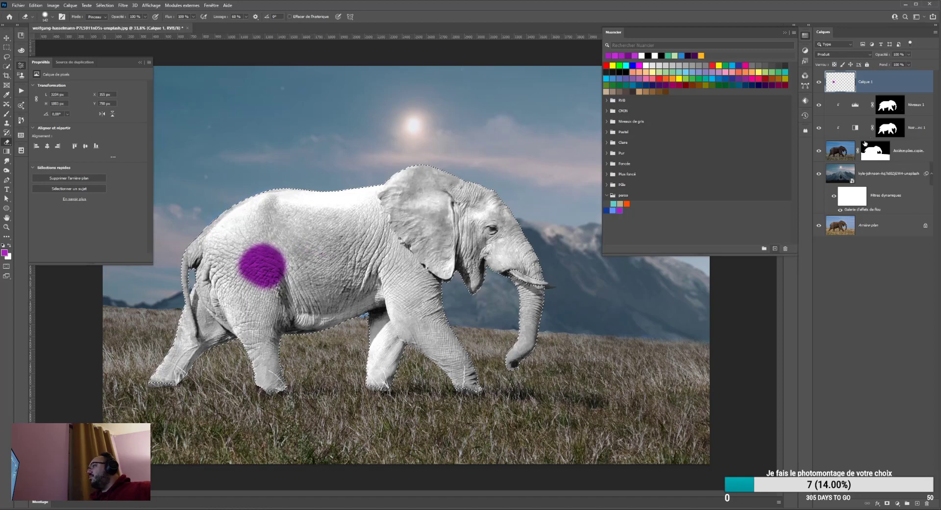
click(888, 504)
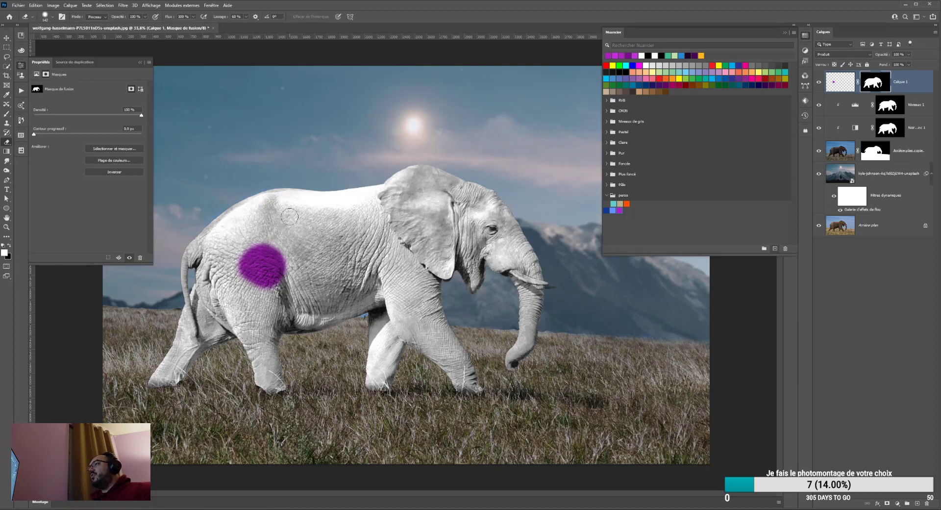
key(b)
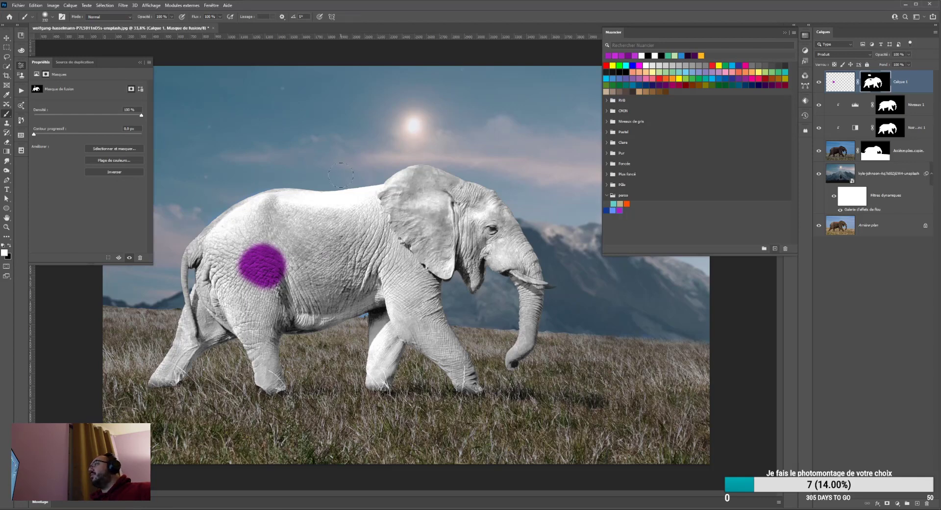
click(840, 81)
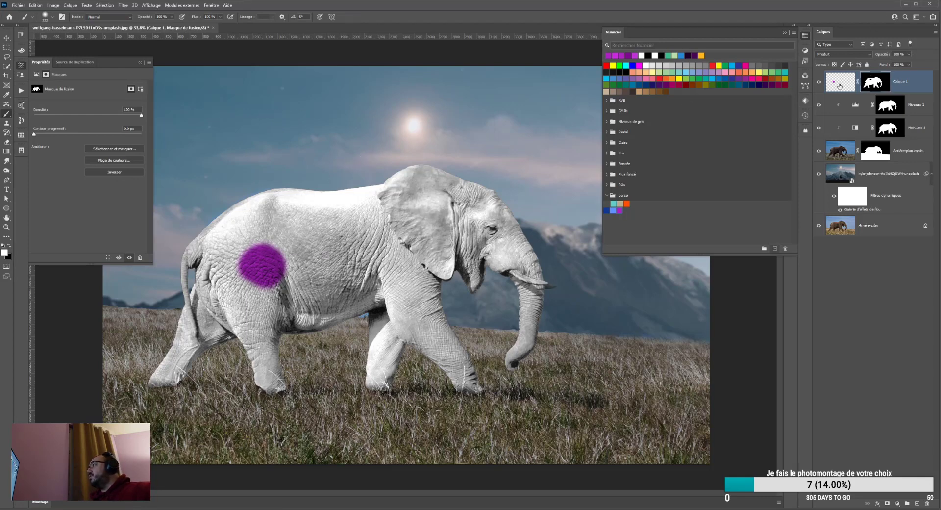
drag(336, 128, 391, 127)
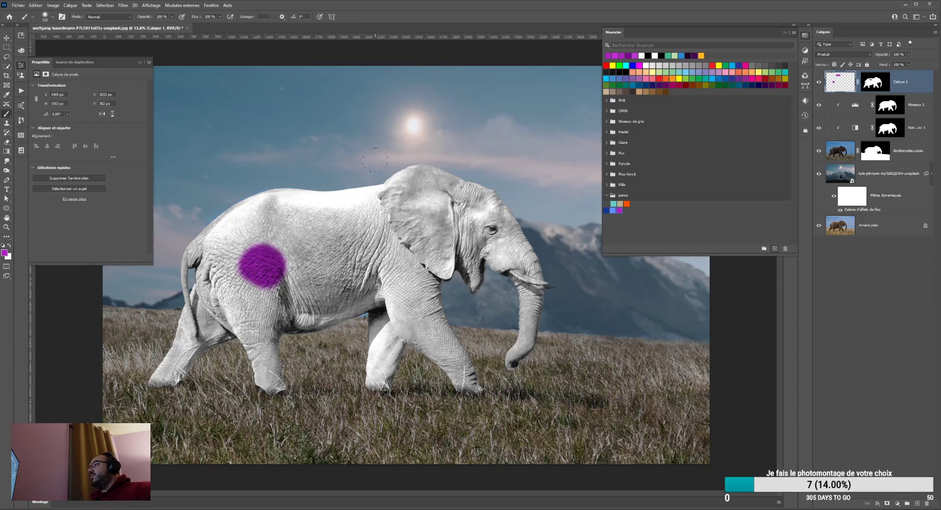
key(ctrl+z)
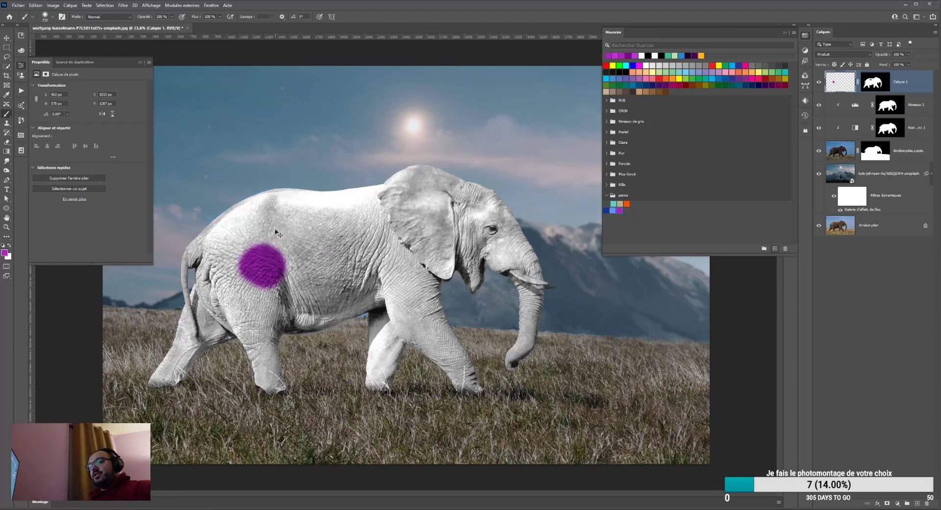
- Clear all remaining purple paint from the pixels of Calque 1 and remove the selection
key(ctrl+a)
key(Delete)
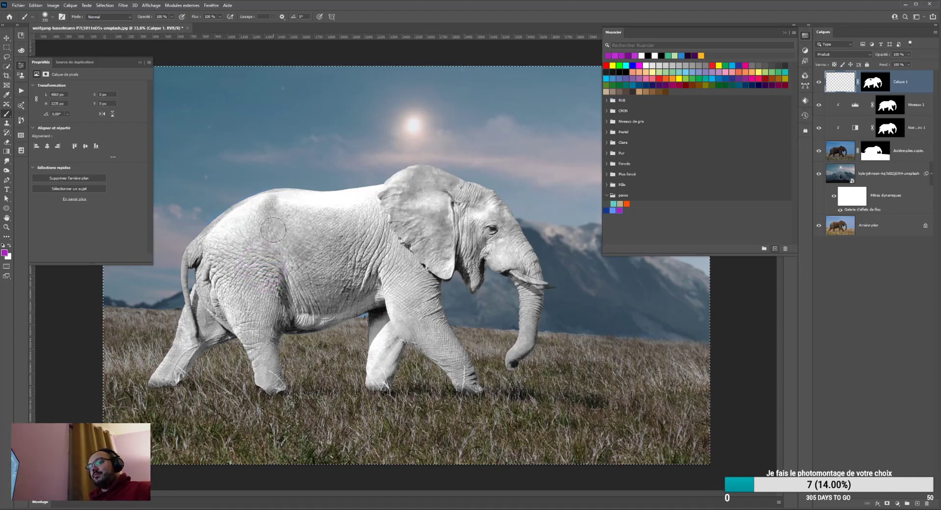
key(ctrl+d)
- Browse the brush presets, including the Rock Brushes Ultimate set, for an irregular tip suited to skin patches
right_click(314, 249)
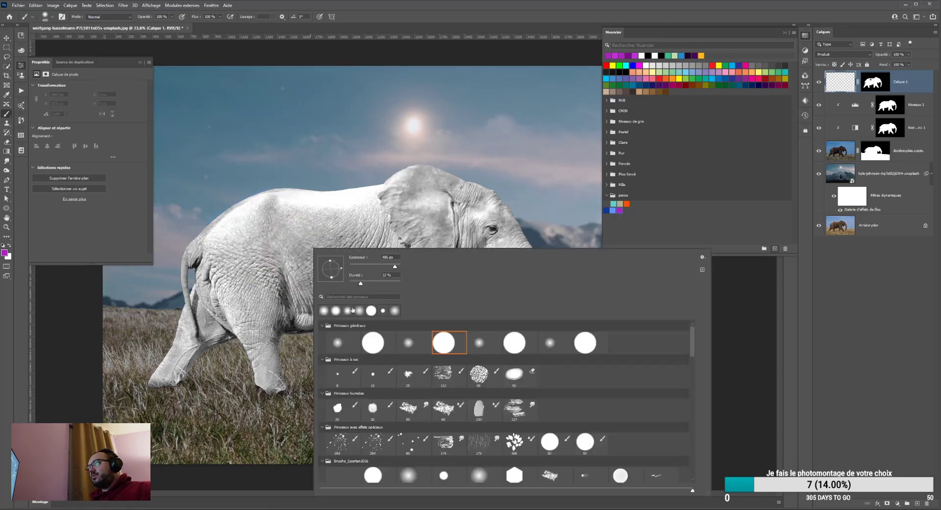
scroll(452, 416, down, 5)
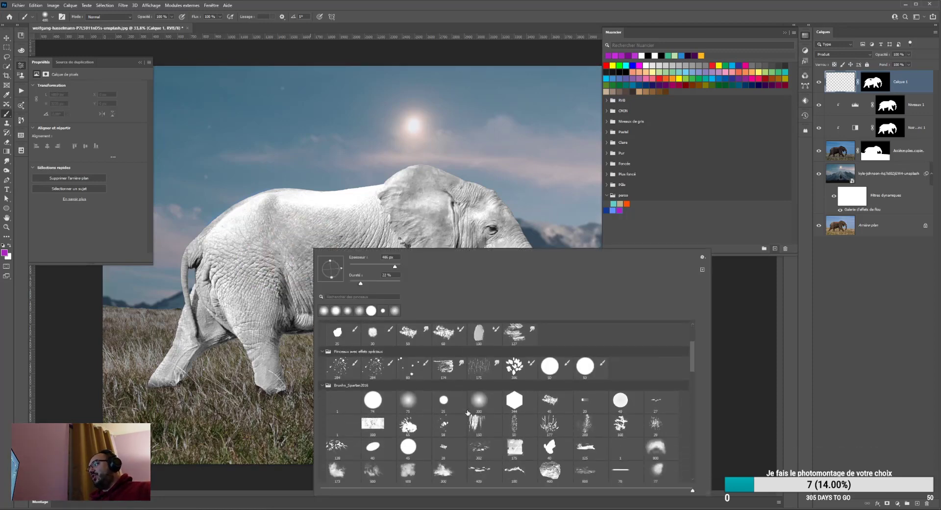
scroll(480, 414, down, 3)
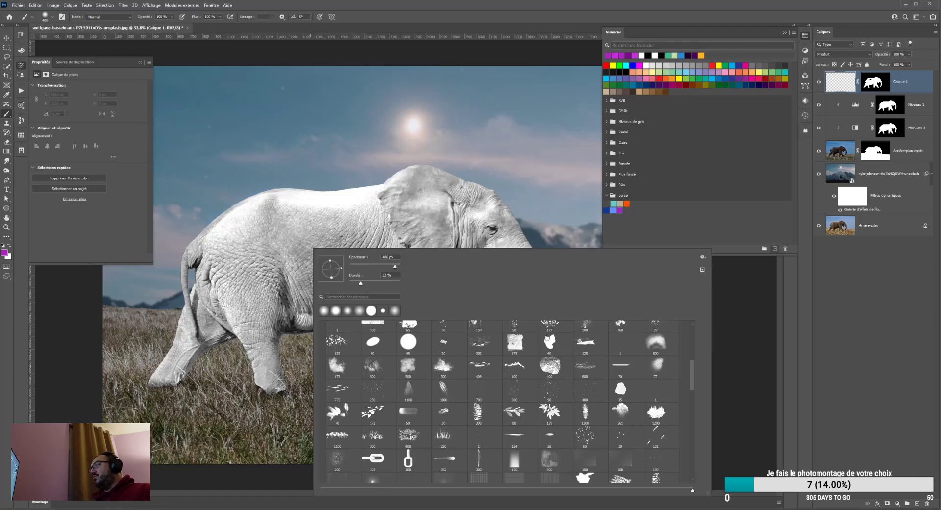
click(550, 342)
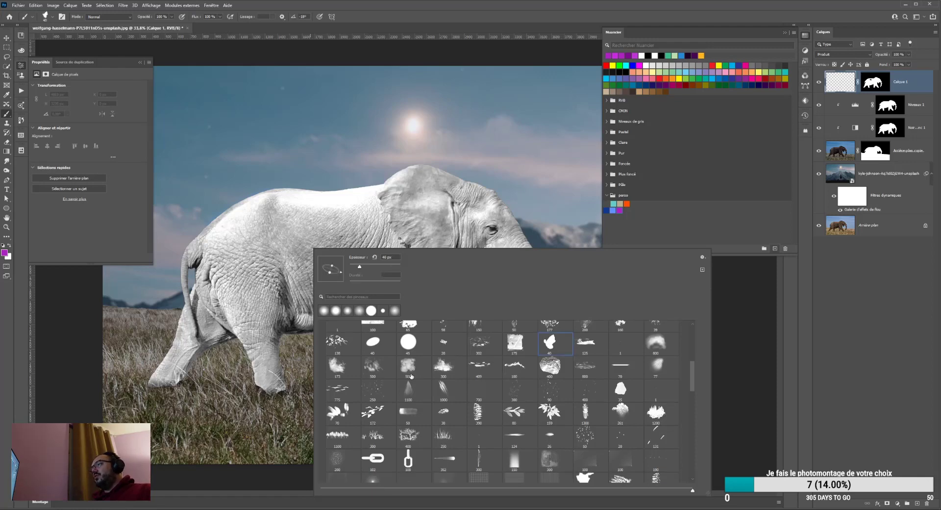
scroll(411, 376, down, 3)
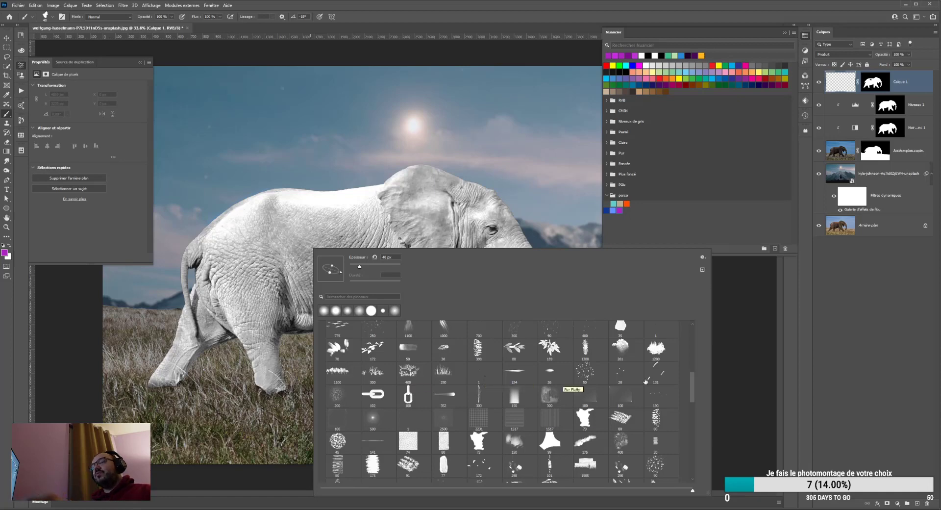
drag(693, 384, 691, 473)
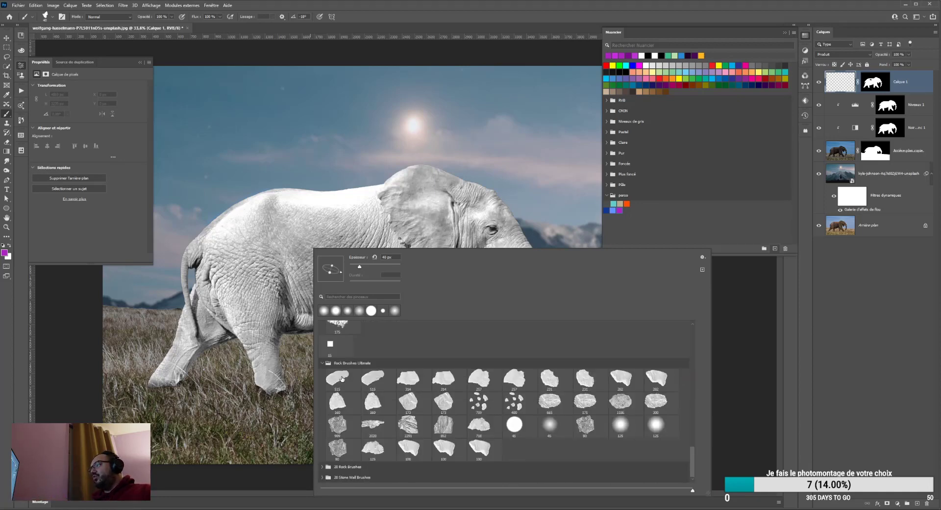
scroll(339, 383, up, 3)
click(322, 400)
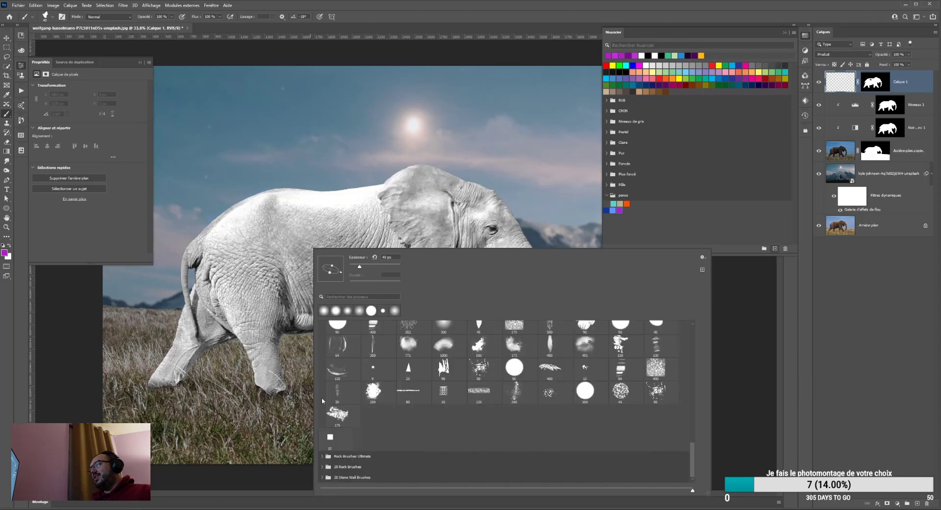
scroll(363, 441, up, 5)
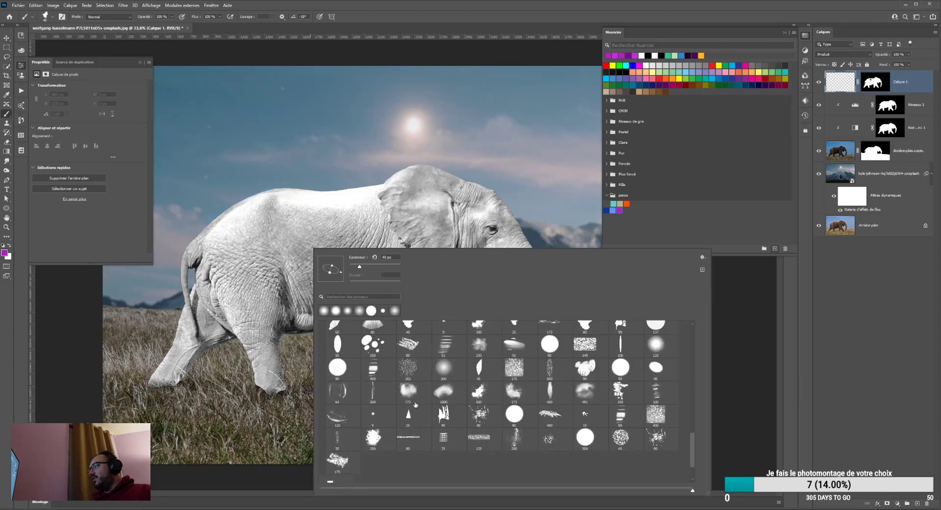
scroll(415, 405, up, 2)
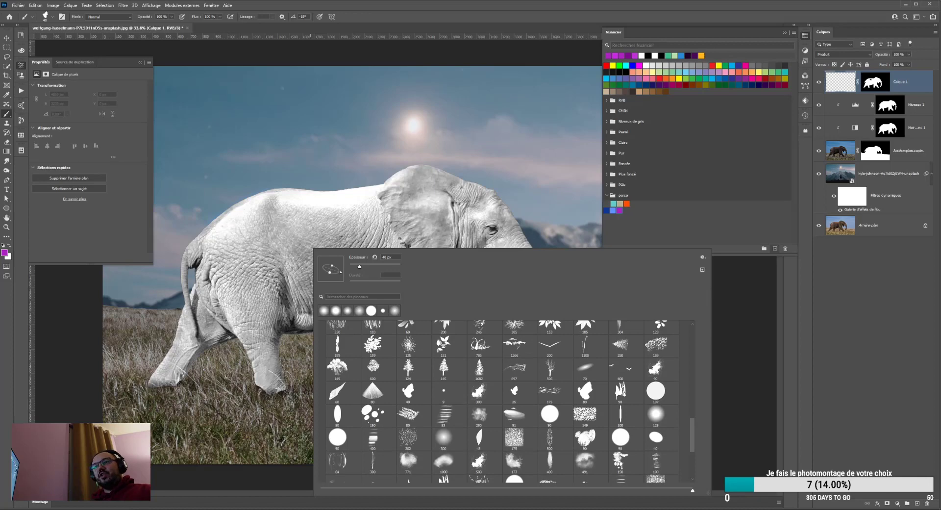
key(Escape)
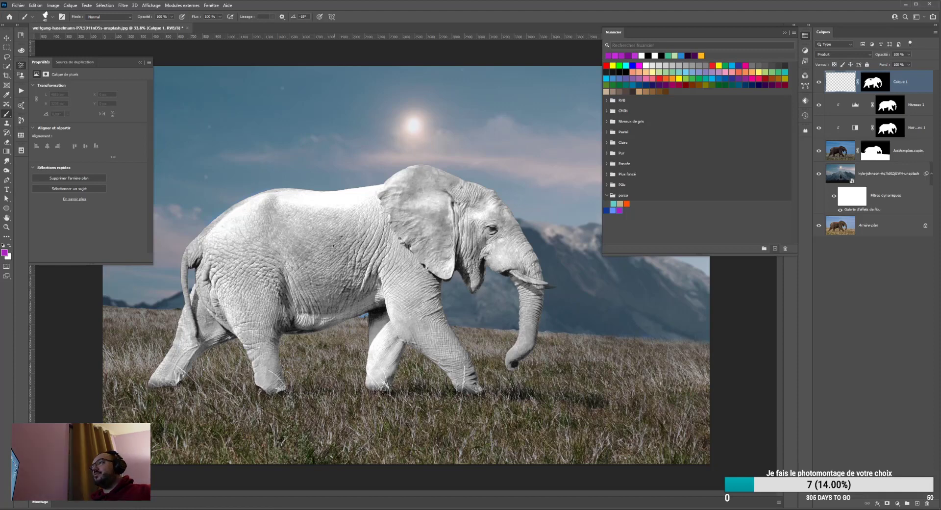
- Try a watercolour tip from the Ink_and_Watercolor_Brushes set on the elephant's upper back, and undo the stamp
right_click(336, 244)
scroll(391, 360, down, 10)
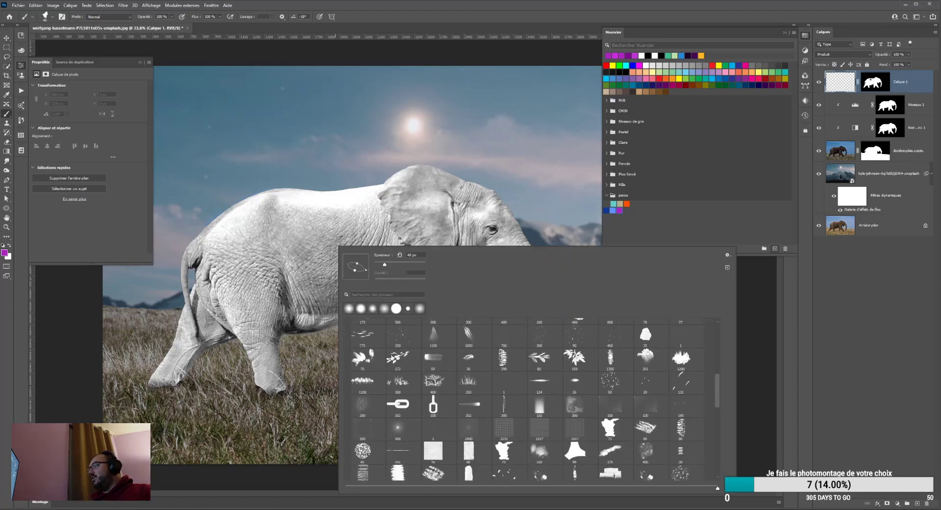
scroll(392, 356, down, 8)
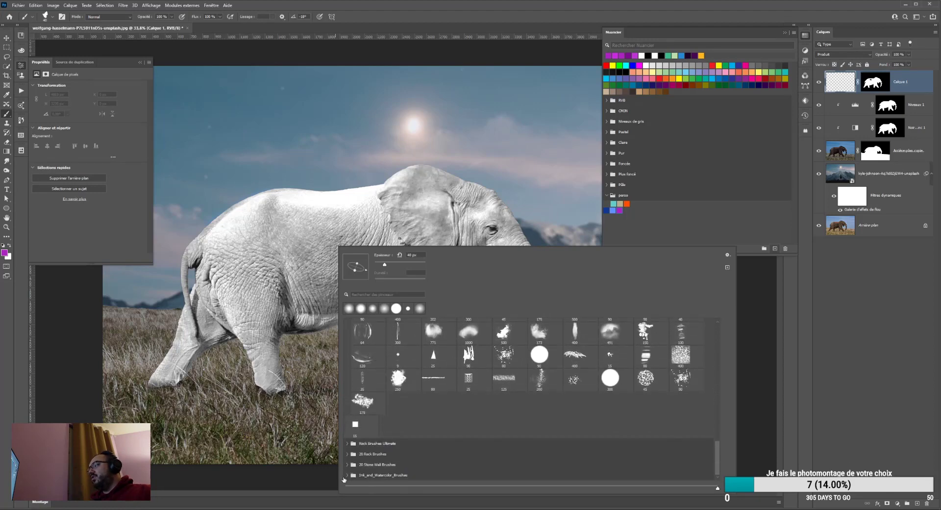
click(347, 475)
scroll(474, 444, down, 3)
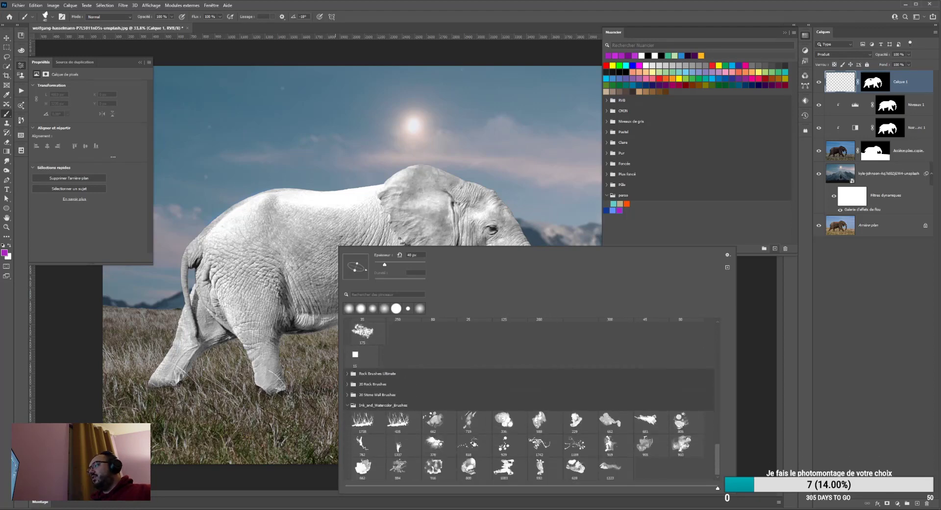
click(538, 420)
click(268, 201)
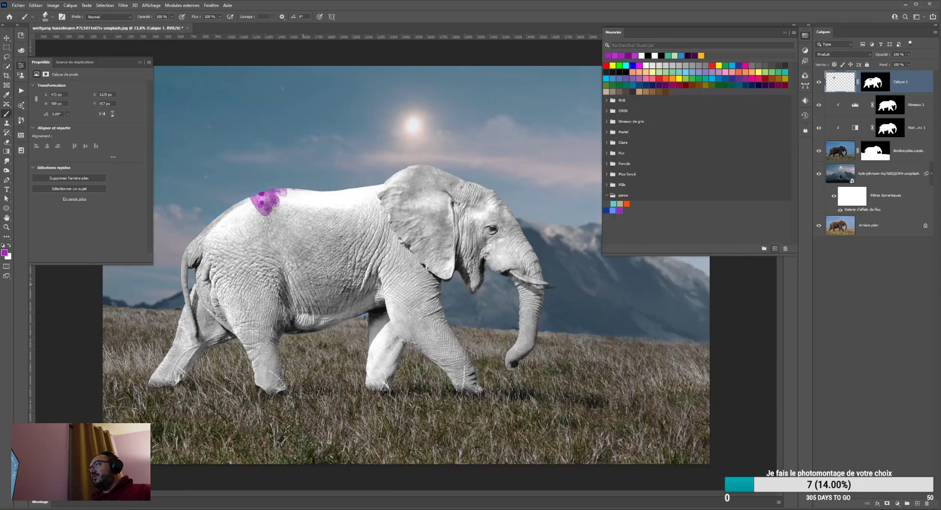
key(ctrl+z)
- Try the round-splatter tip from Ink_and_Watercolor_Brushes with purple stamps over the elephant's body and front leg, and undo them all
right_click(313, 240)
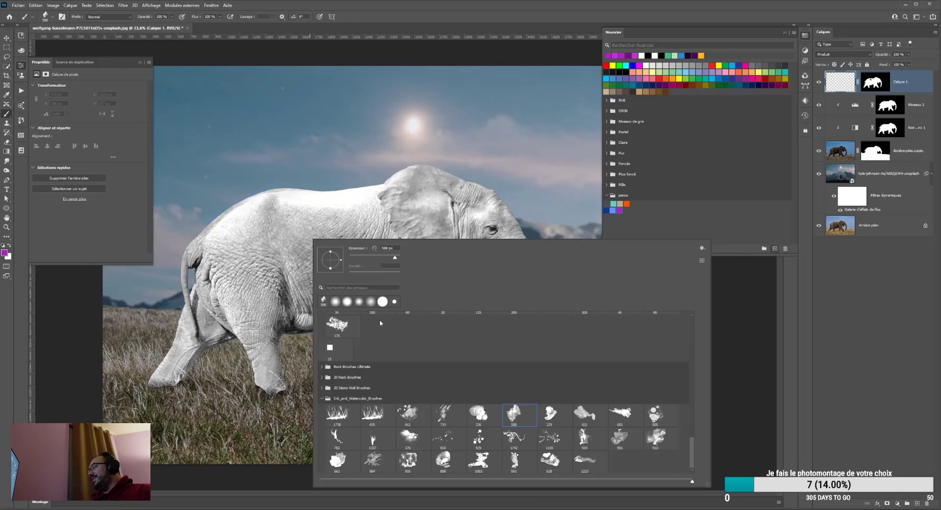
click(655, 414)
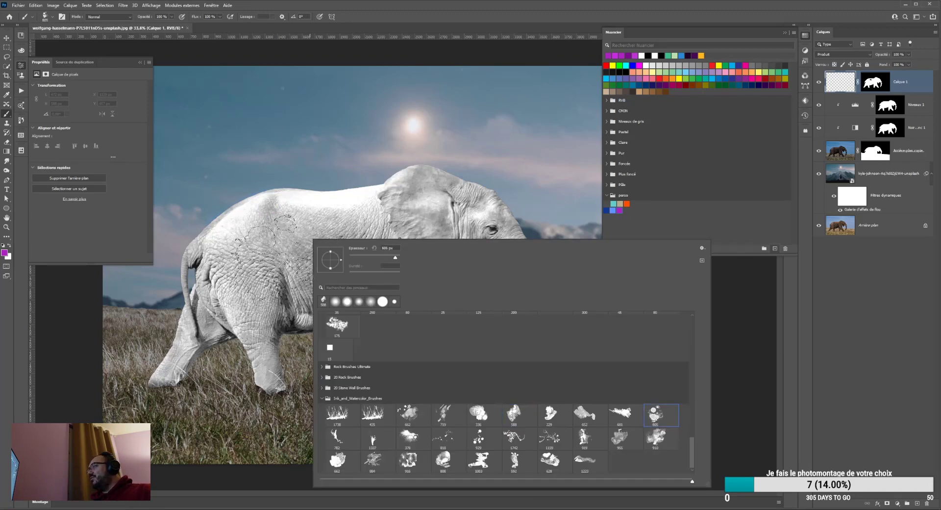
click(287, 240)
click(372, 290)
click(442, 362)
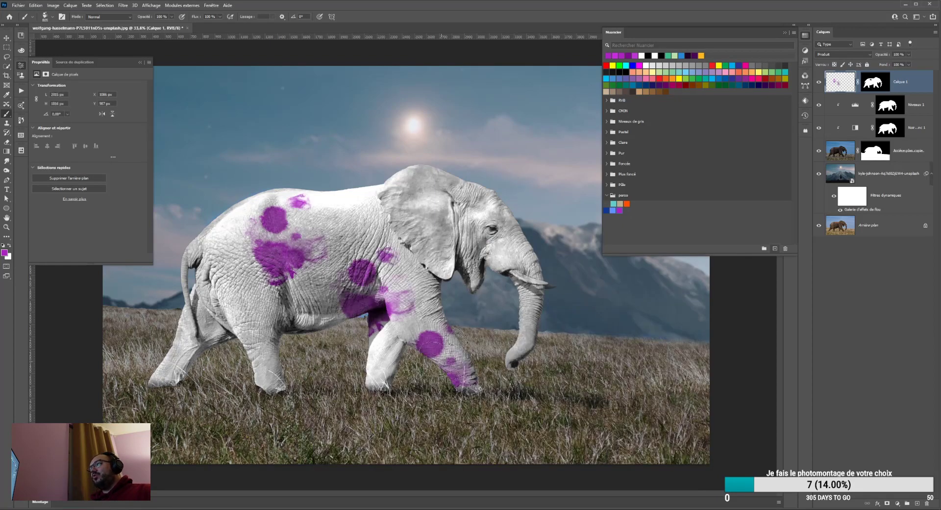
click(352, 241)
click(316, 188)
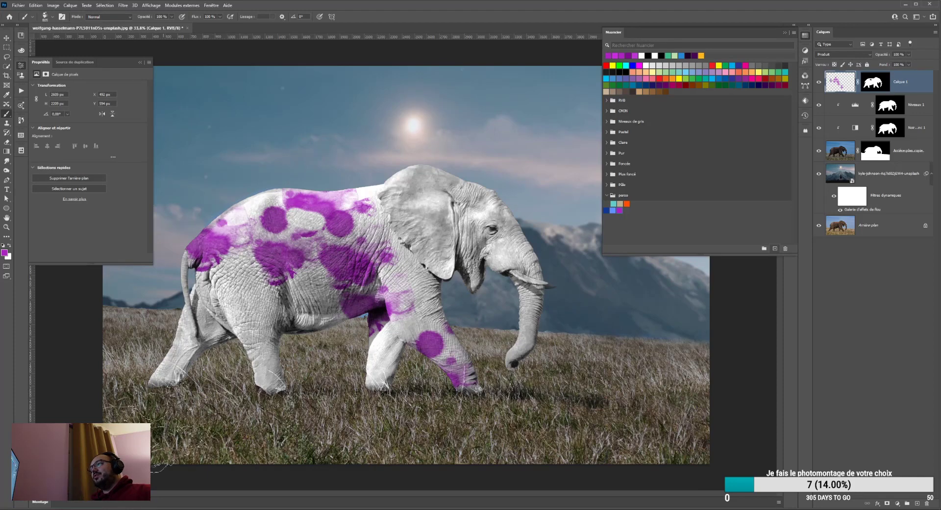
key(ctrl+z)
key(ctrl+z)
key(ctrl+z)
key(ctrl+z)
key(ctrl+z)
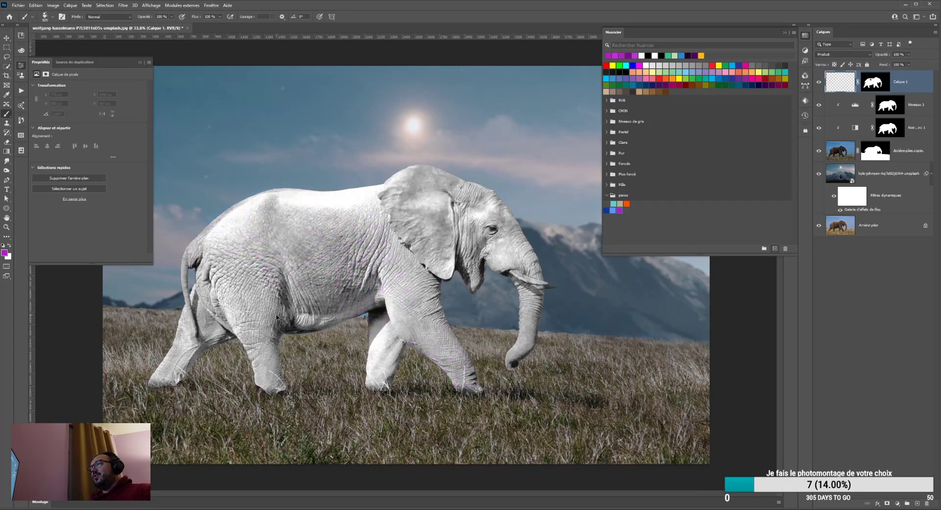
- Switch to the Custom Shape tool and look through its preset shapes for one usable as a skin patch
click(7, 208)
click(49, 249)
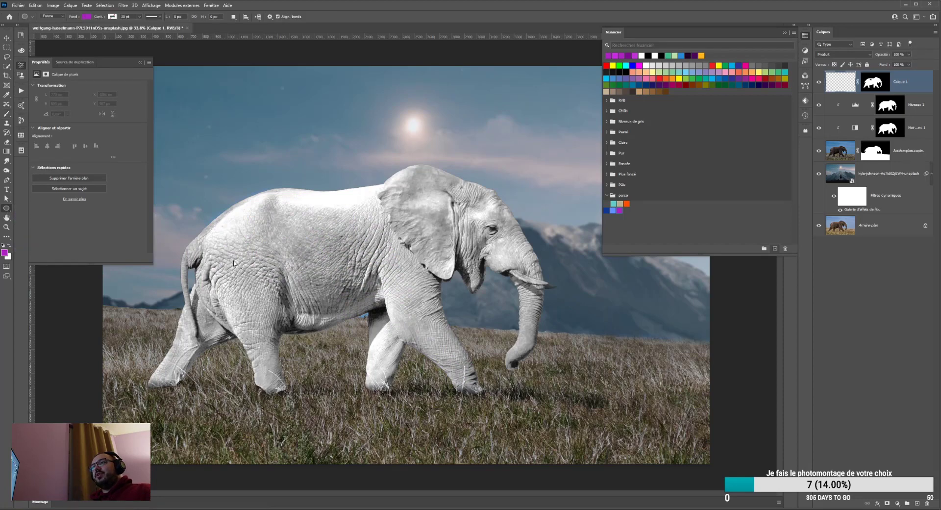
right_click(317, 254)
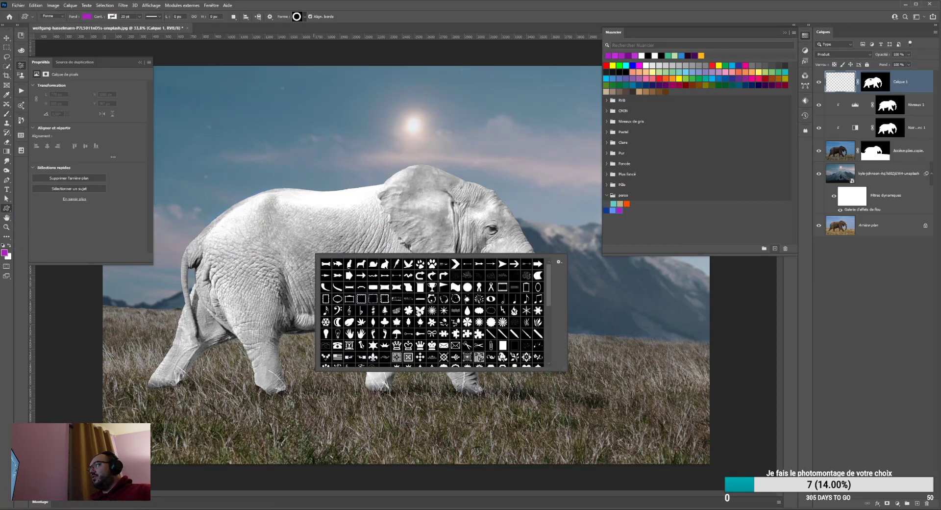
scroll(418, 309, down, 8)
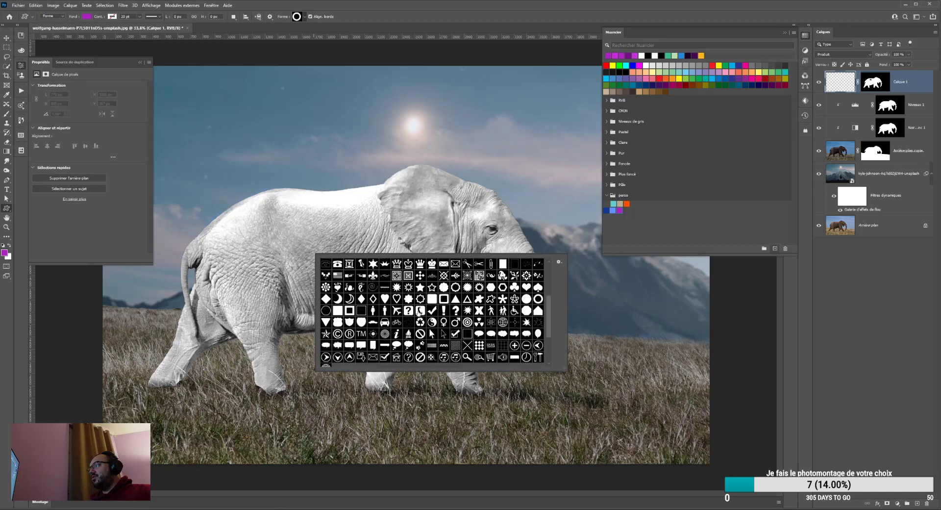
scroll(421, 310, down, 3)
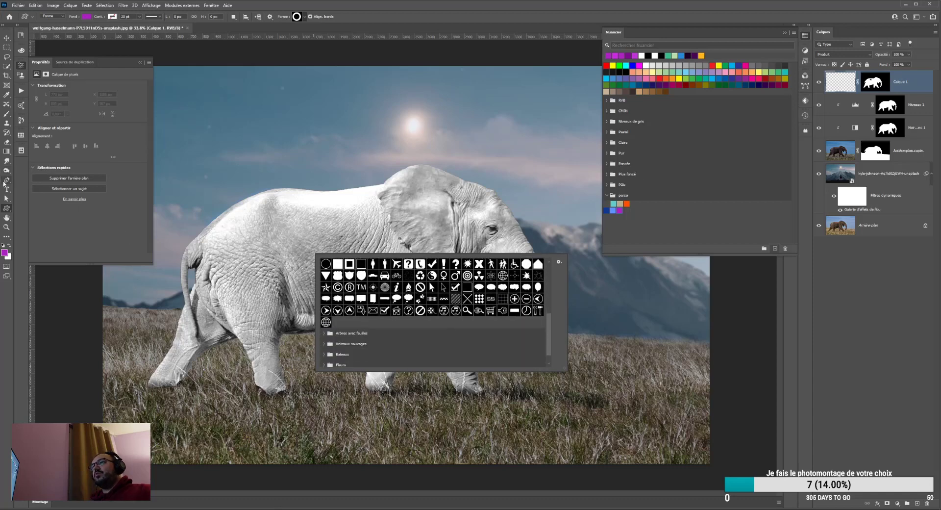
- Switch to the Pen tool and set it to Tracé mode so it draws paths instead of shapes
right_click(7, 181)
click(39, 188)
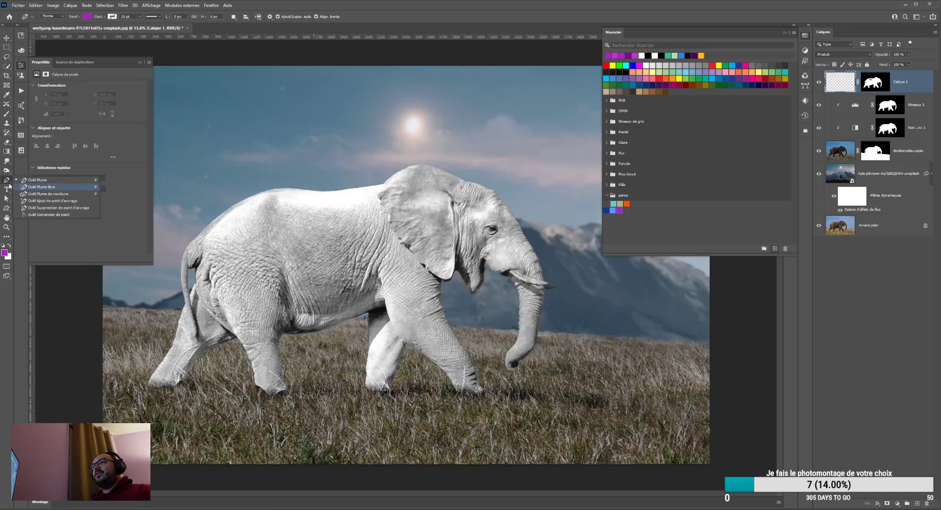
click(61, 18)
click(49, 31)
- Trace a closed curved path for a skin patch over the elephant's back and rump, overlapping into the sky
click(278, 156)
click(194, 226)
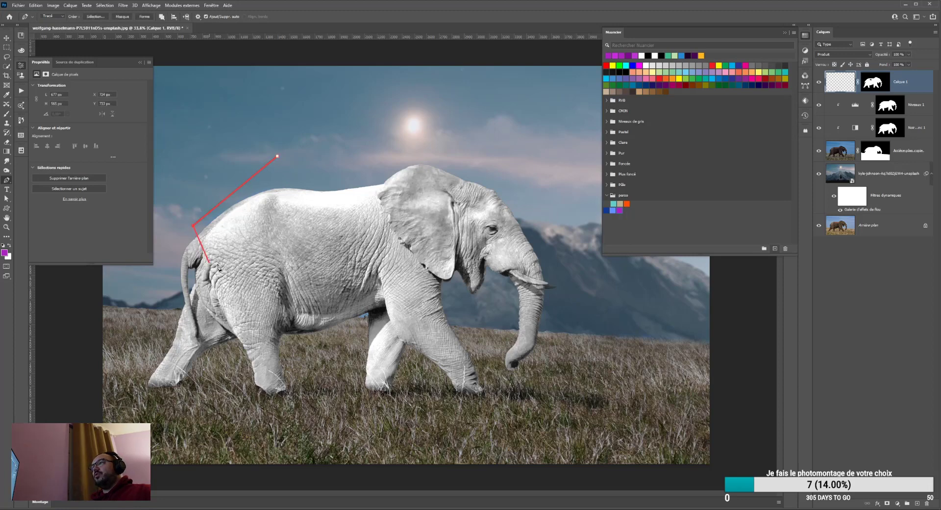
click(229, 266)
drag(229, 265, 269, 262)
drag(311, 236, 359, 229)
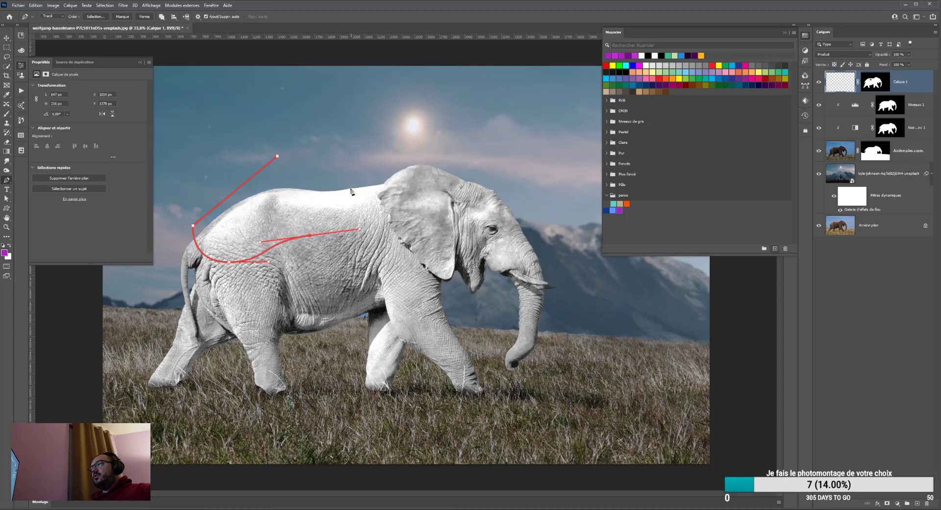
drag(348, 177, 303, 147)
click(277, 157)
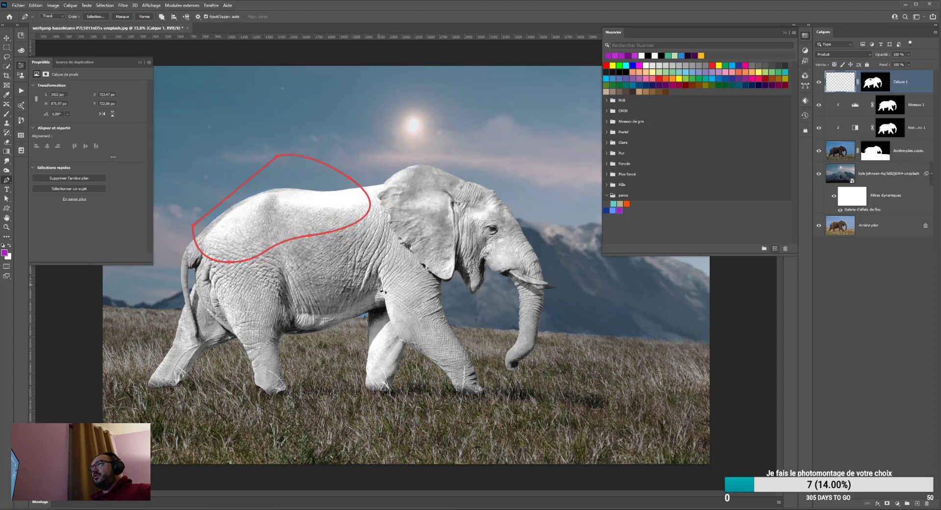
- Trace a second closed path for a notched patch on the elephant's belly, just behind the front legs
click(317, 282)
drag(300, 324, 359, 328)
click(367, 313)
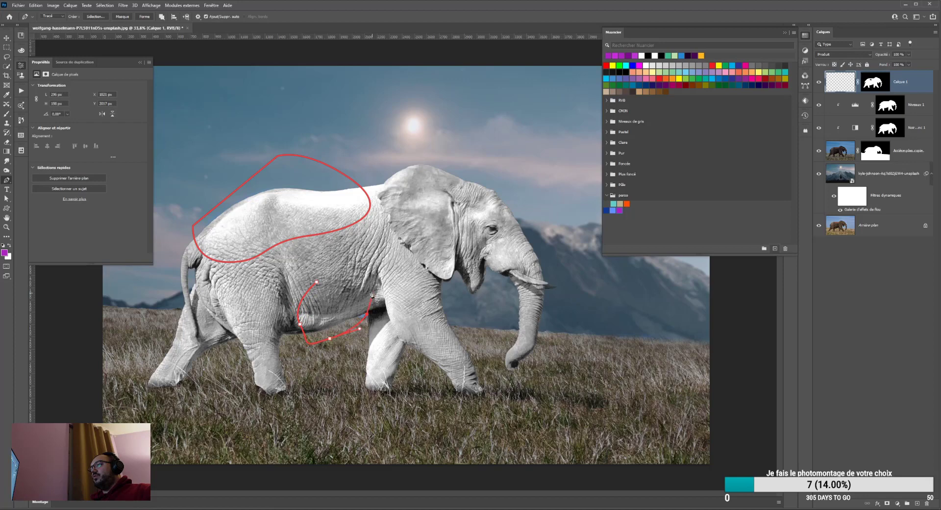
drag(373, 293, 354, 285)
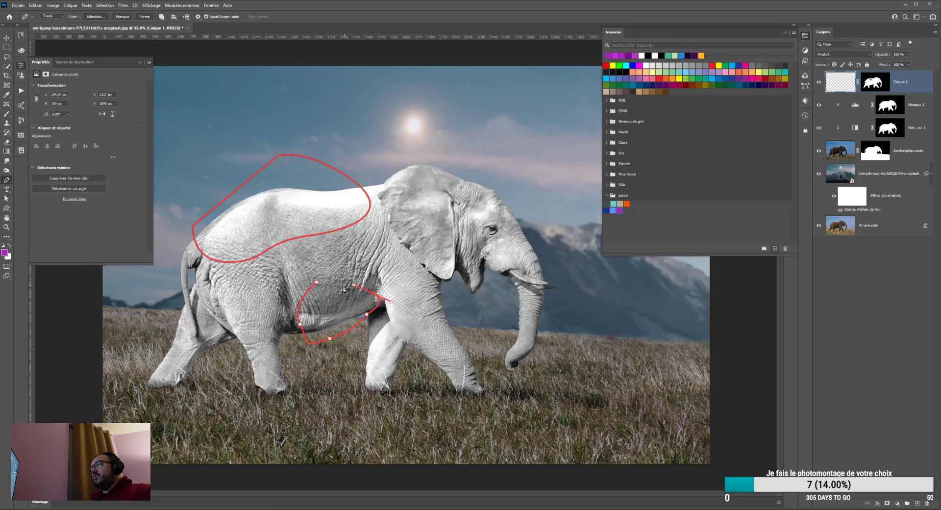
click(329, 316)
click(331, 288)
drag(315, 283, 304, 285)
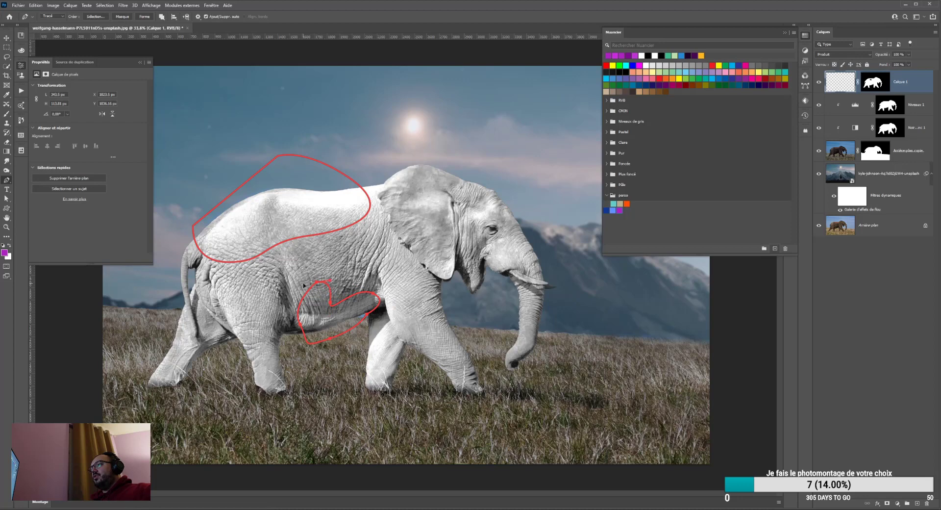
- Trace a large closed path from the neck along the flank and down the near hind leg, curving around the belly patch
click(395, 166)
drag(381, 207, 383, 224)
click(356, 232)
drag(261, 249, 233, 296)
drag(245, 341, 212, 355)
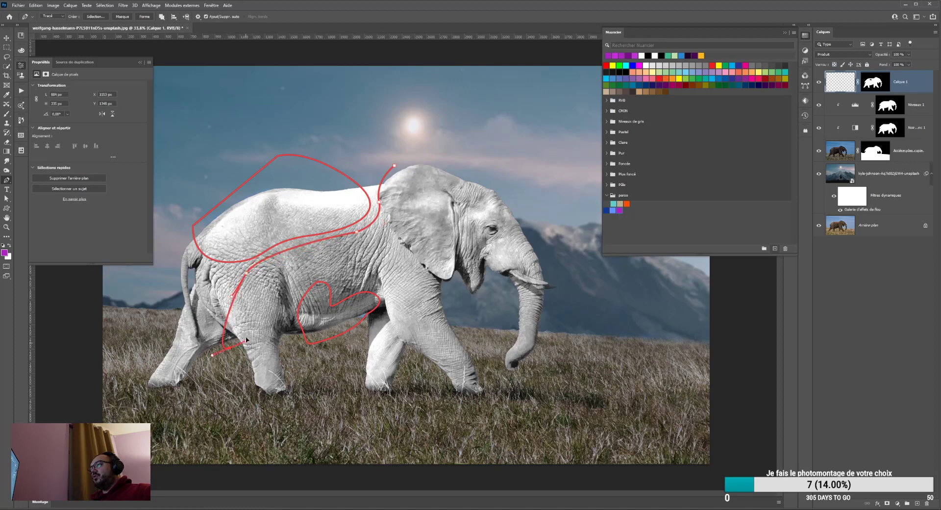
click(249, 373)
drag(291, 365, 293, 342)
drag(288, 307, 338, 290)
click(382, 269)
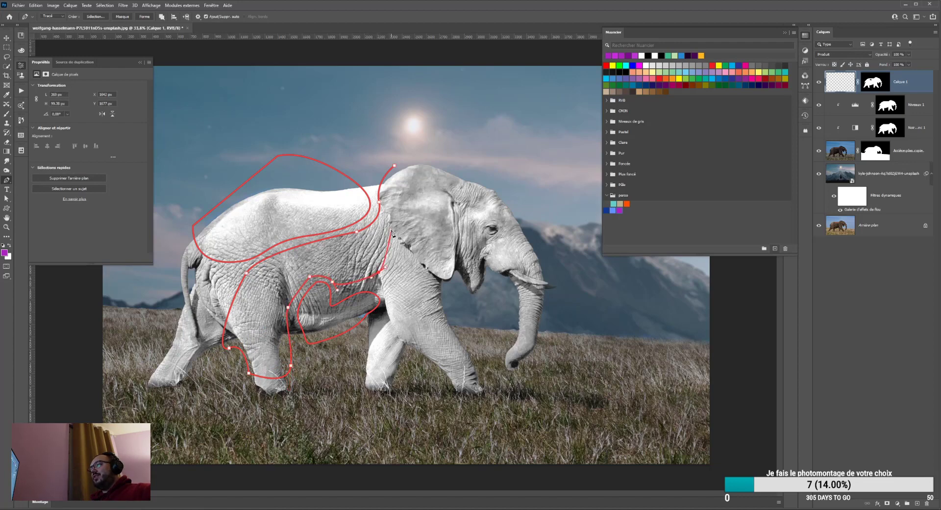
click(392, 229)
drag(387, 180, 393, 170)
click(395, 167)
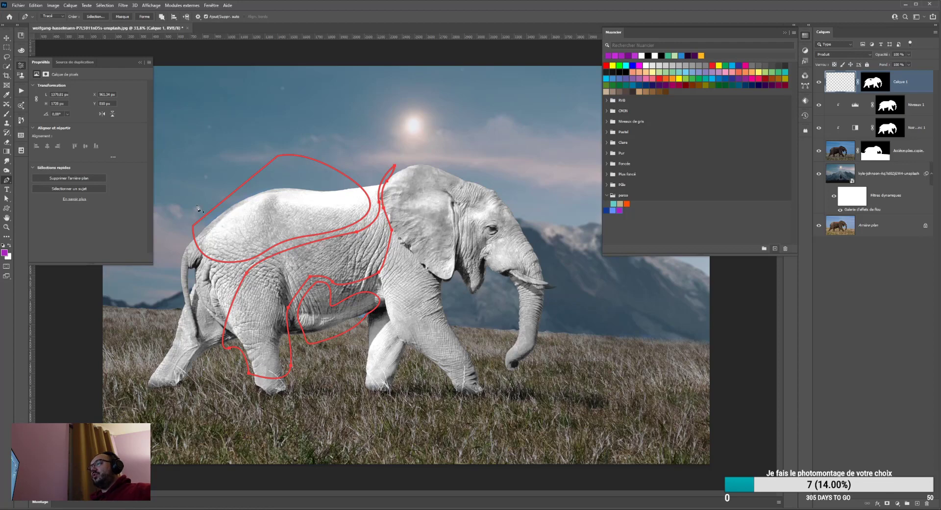
- Trace a closed path around the lower part of the elephant's far hind leg
click(169, 320)
drag(198, 377, 195, 393)
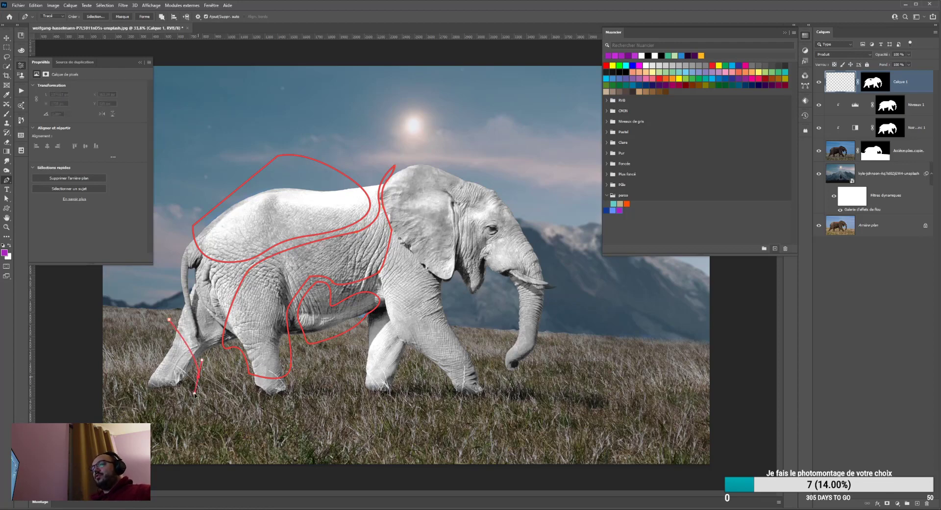
drag(141, 416, 137, 392)
click(169, 320)
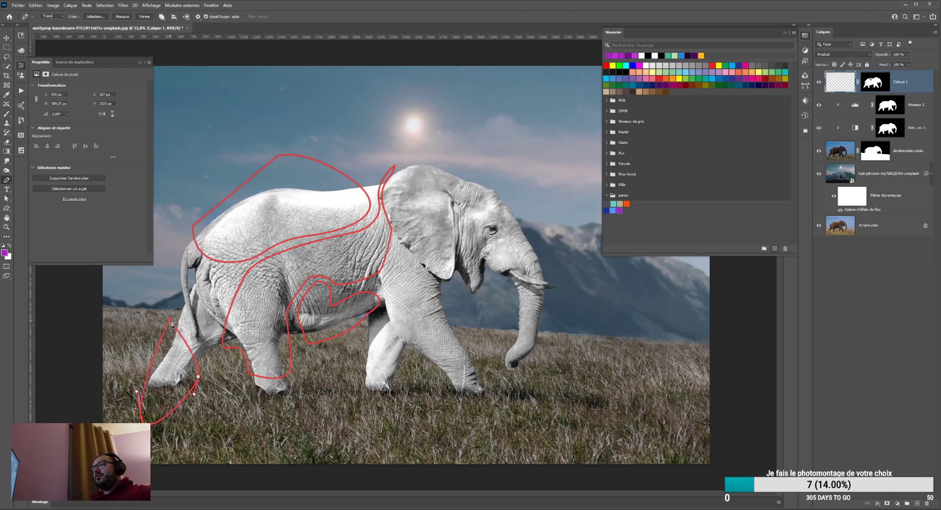
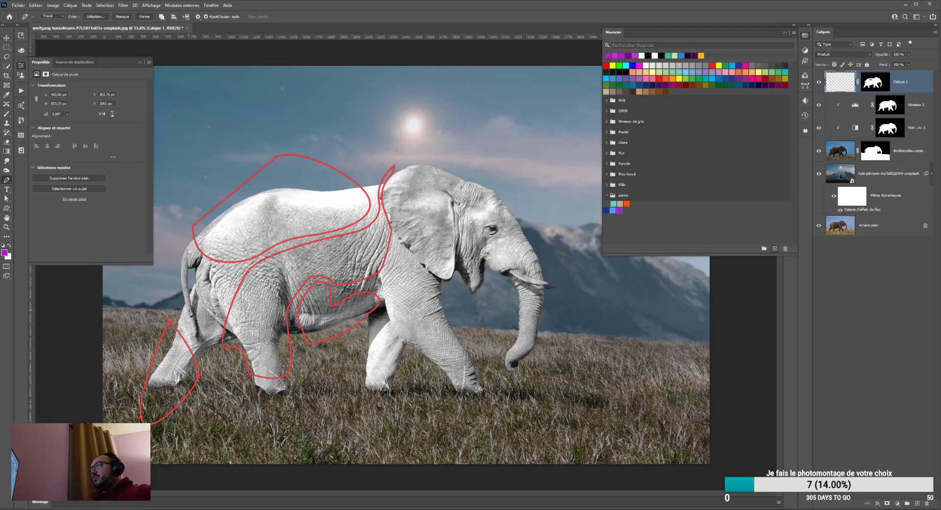
- Merge the path's shape components and convert the patch outlines into a selection
click(162, 17)
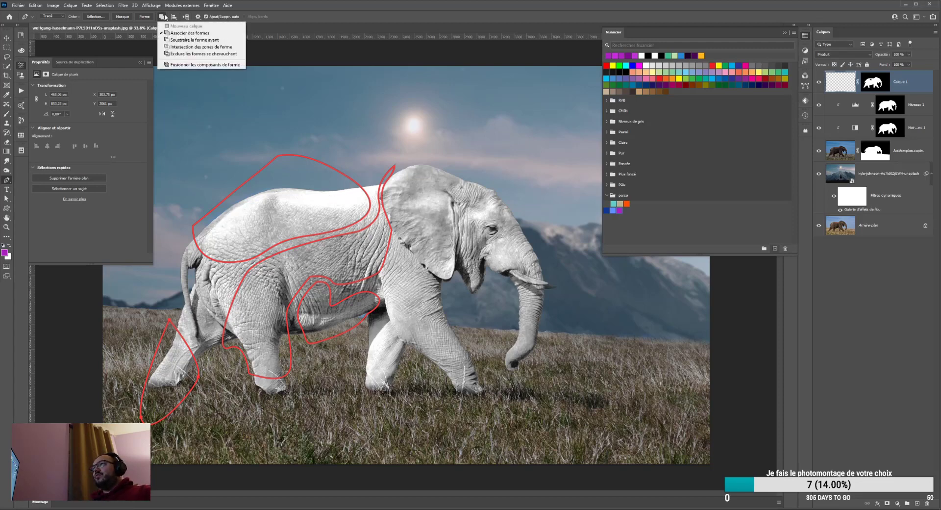
click(181, 65)
right_click(260, 230)
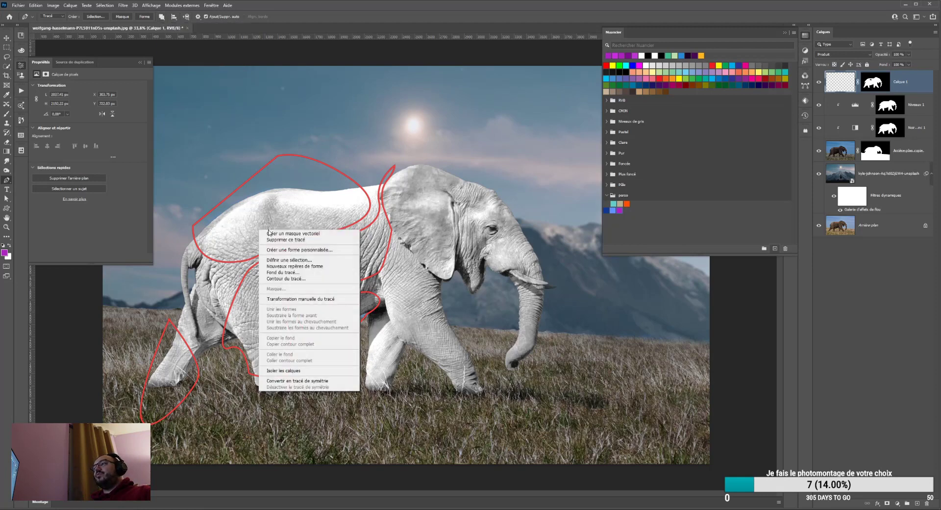
click(289, 261)
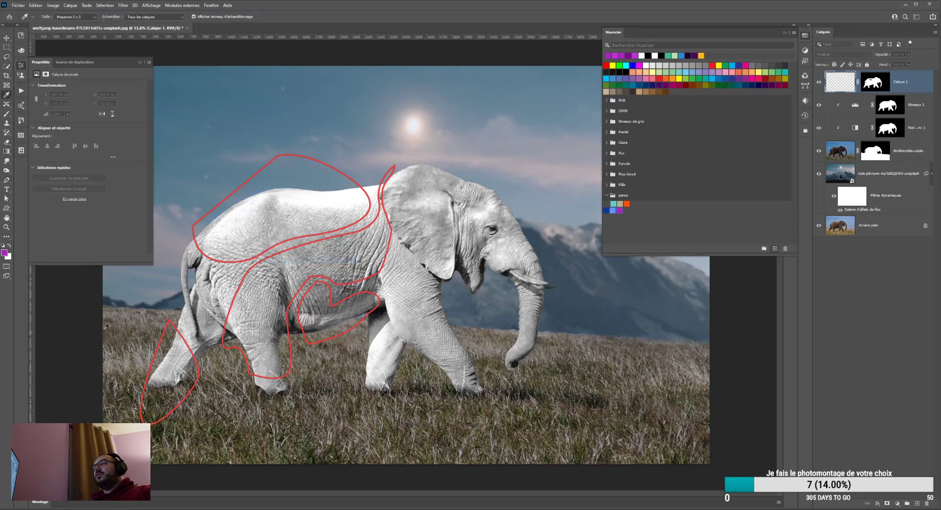
drag(0, 201, 236, 33)
click(293, 50)
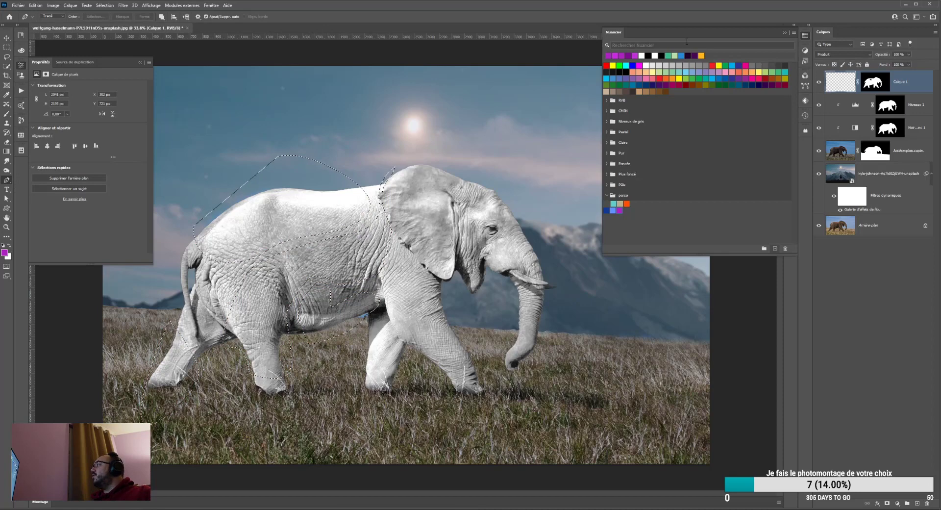
- Paint the selected patches purple with a large soft round brush from Pinceaux généraux, and clear the selection
key(b)
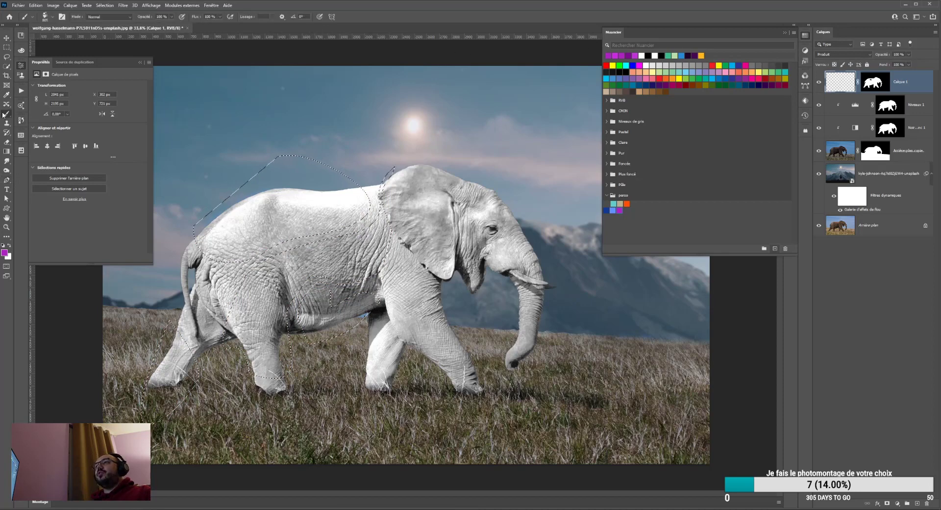
right_click(272, 147)
scroll(644, 347, up, 5)
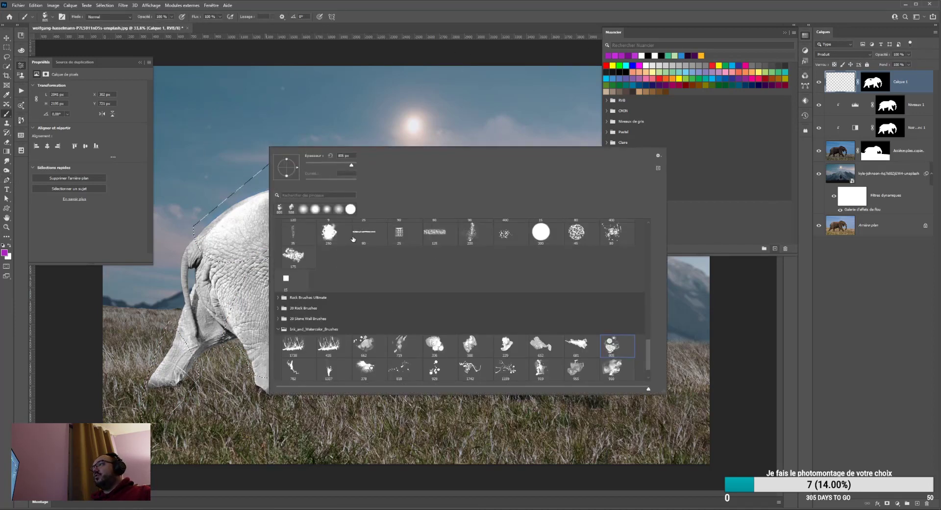
scroll(643, 348, up, 10)
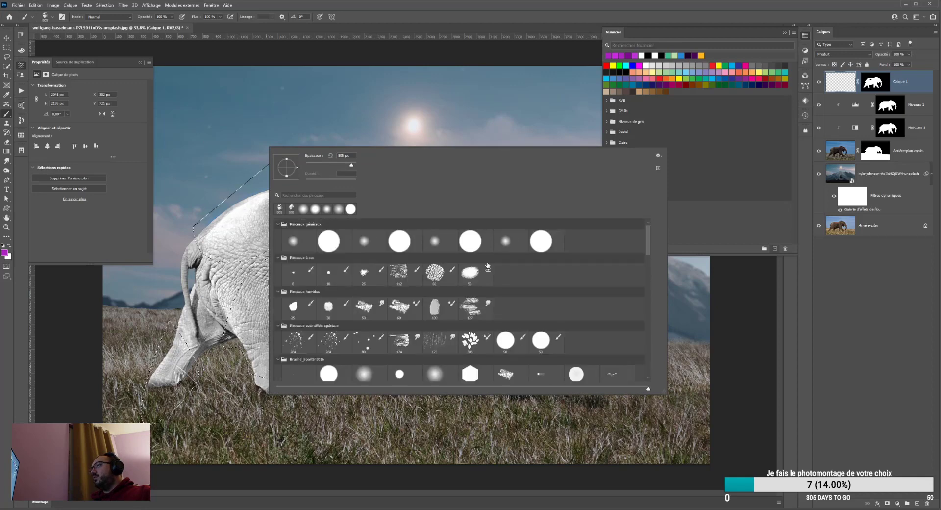
click(439, 241)
alt+right_click(233, 212)
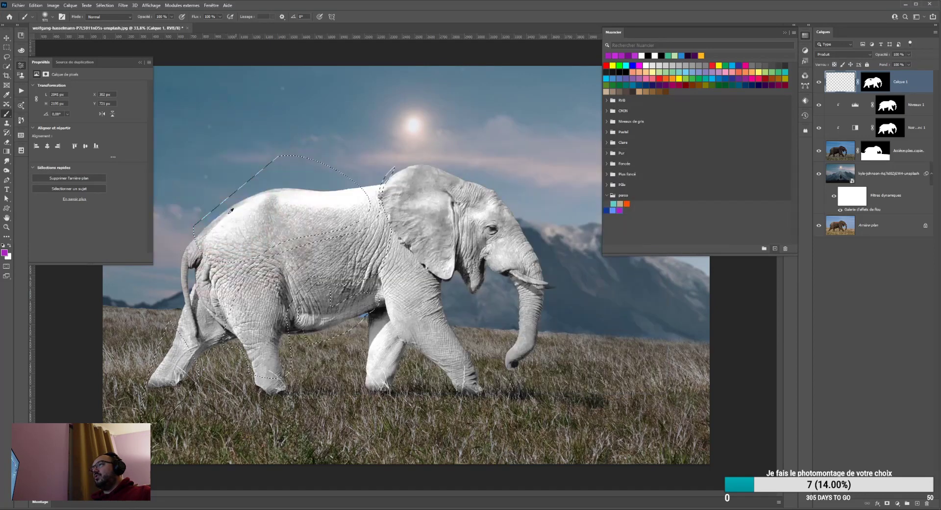
mouse_move(233, 212)
mouse_down()
mouse_move(504, 218)
mouse_move(437, 273)
mouse_move(151, 316)
mouse_move(166, 339)
mouse_move(284, 243)
mouse_move(288, 226)
mouse_move(273, 229)
mouse_move(343, 212)
mouse_move(195, 339)
mouse_move(177, 381)
mouse_move(412, 336)
mouse_move(378, 321)
mouse_up()
key(ctrl+d)
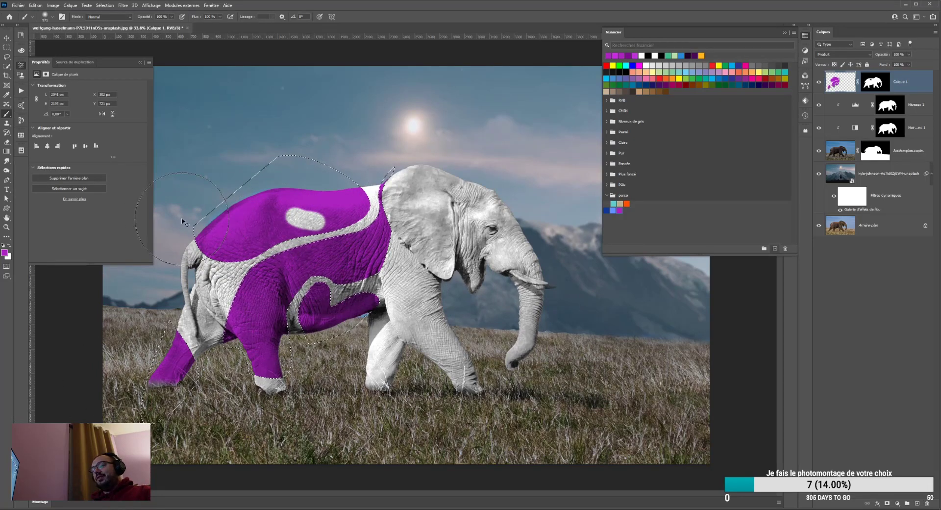
- Paint white on the Calque 1 mask with a smaller brush to fill the unpainted hole in the back patch
drag(312, 182, 263, 182)
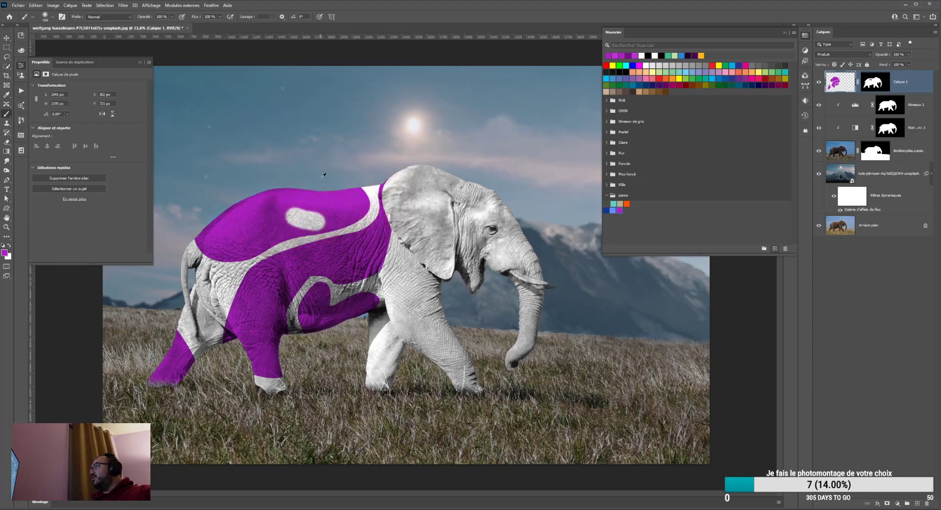
click(878, 88)
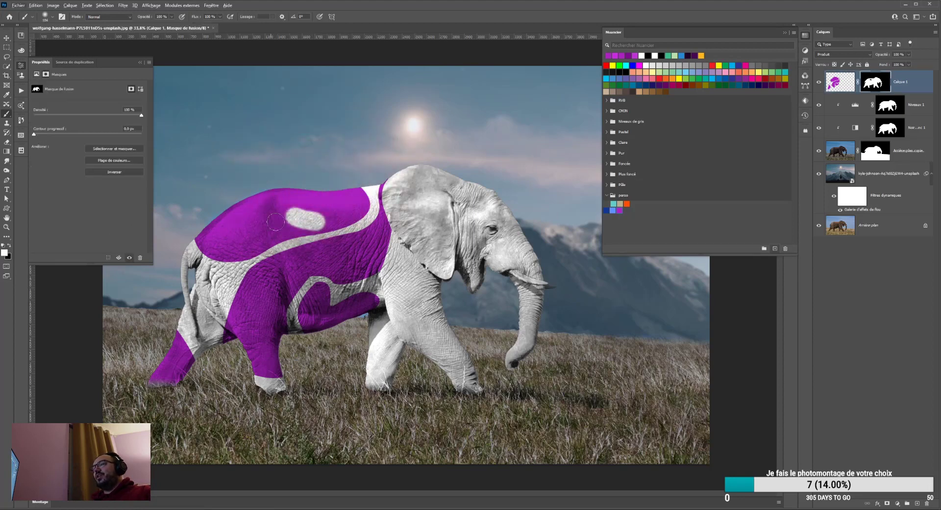
mouse_move(279, 210)
mouse_down()
mouse_move(329, 207)
mouse_move(277, 219)
mouse_move(314, 227)
mouse_up()
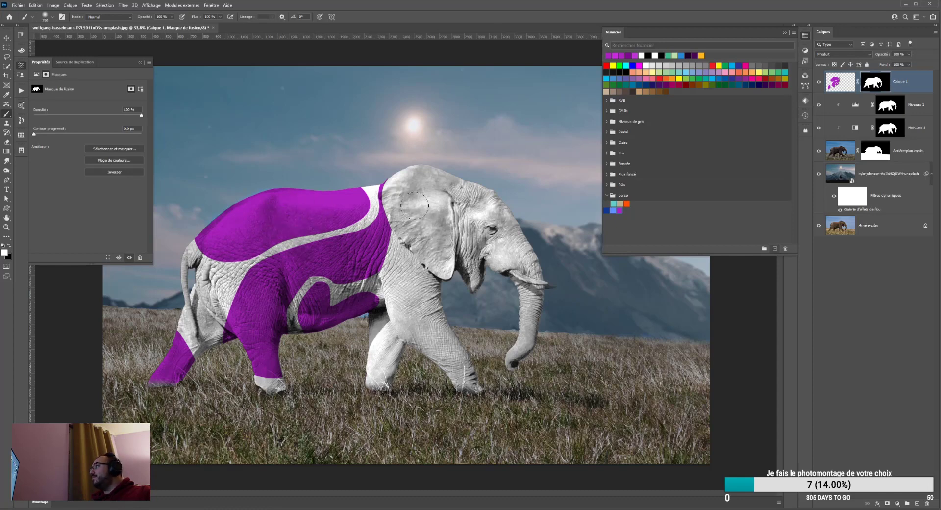
scroll(409, 208, down, 5)
scroll(409, 208, up, 5)
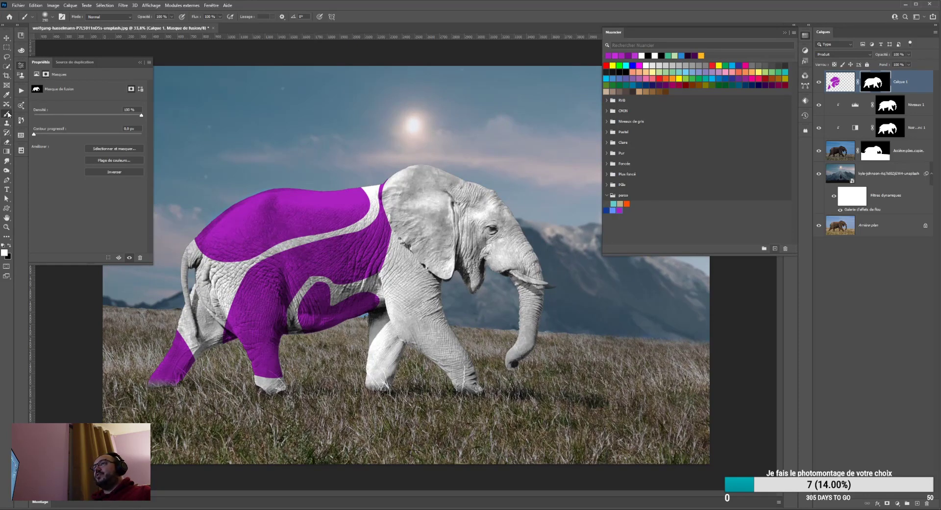
- Undo the mask painting, purple paint and selection, and delete the remaining patch outlines with the Pen tool
key(ctrl+z)
key(ctrl+z)
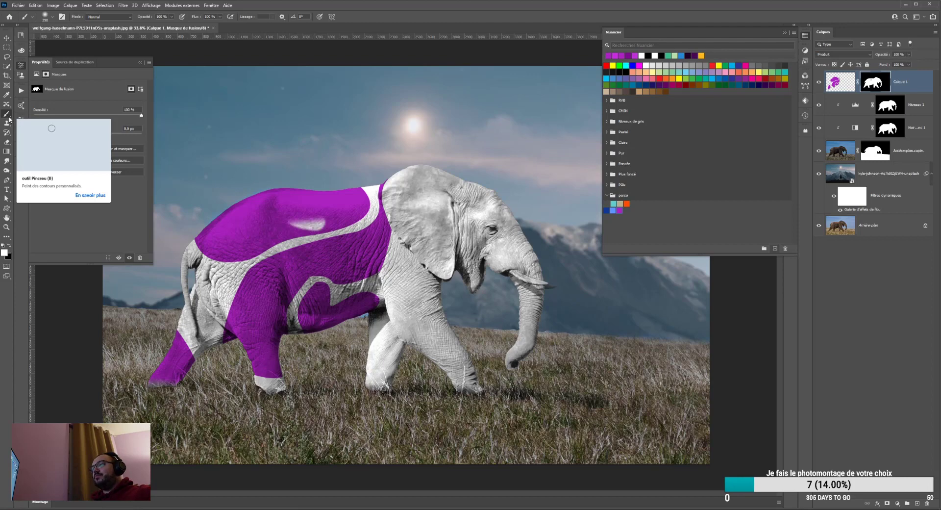
key(ctrl+a)
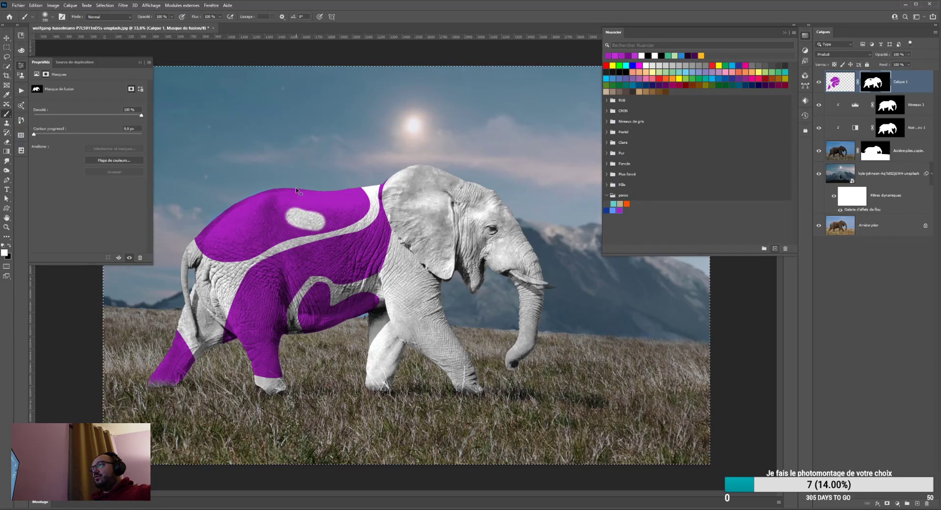
key(ctrl+z)
key(ctrl+z)
key(ctrl+z)
key(ctrl+z)
key(ctrl+z)
key(ctrl+z)
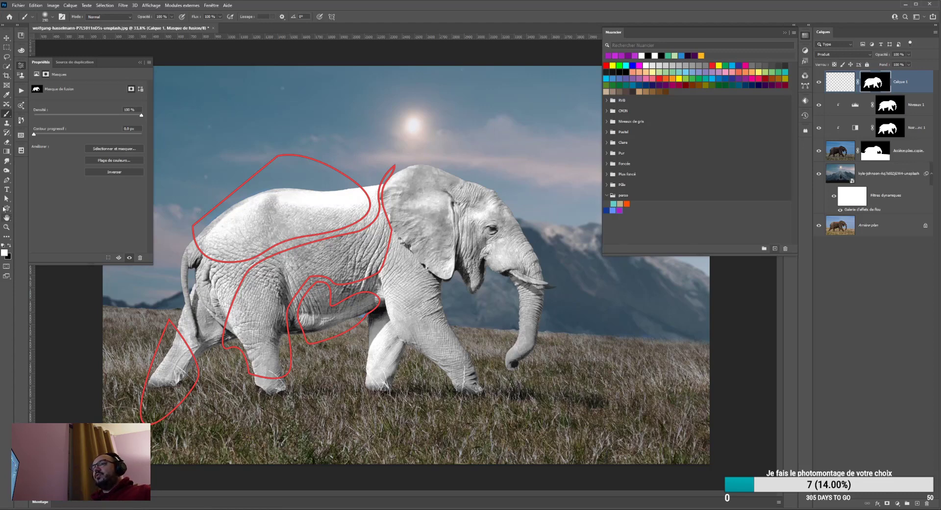
click(7, 180)
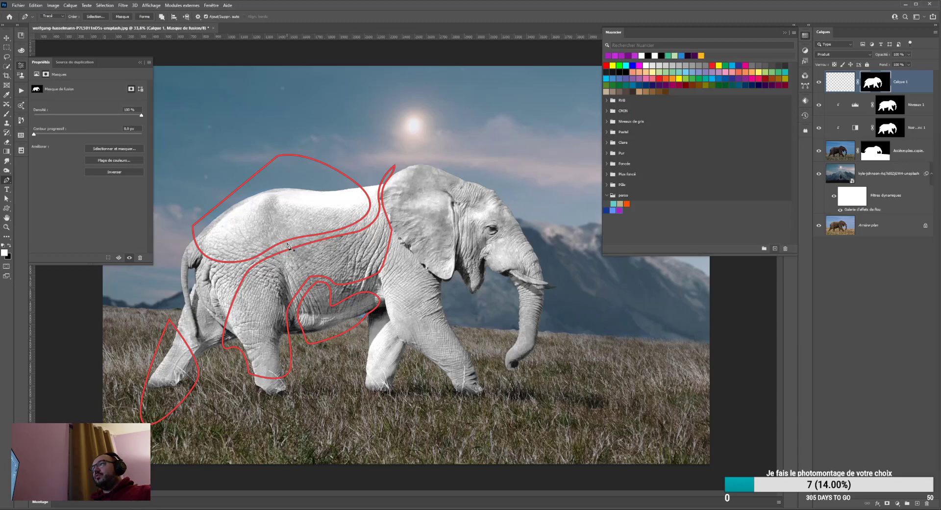
key(Delete)
- Trace a new closed path over the back and rump with a wavy lower edge, undoing misplaced points along the flank
click(369, 169)
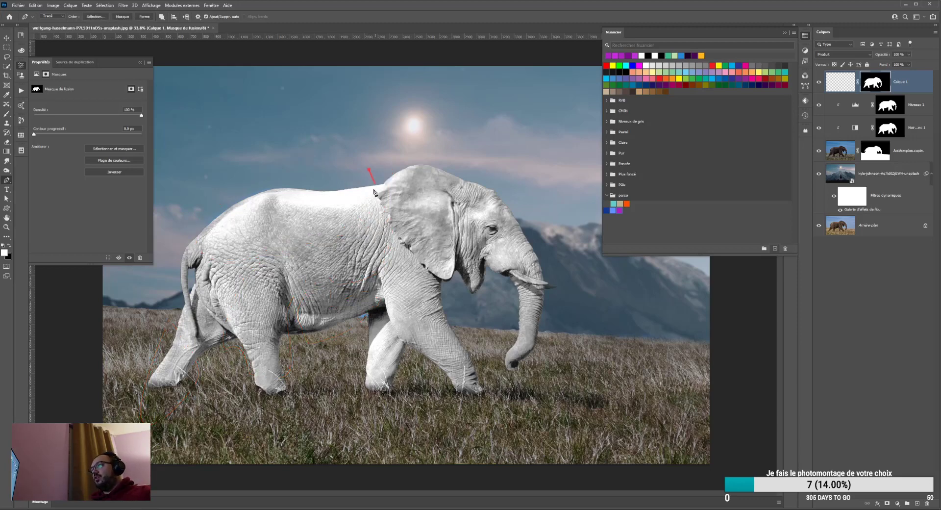
click(371, 200)
drag(304, 262, 225, 240)
click(221, 278)
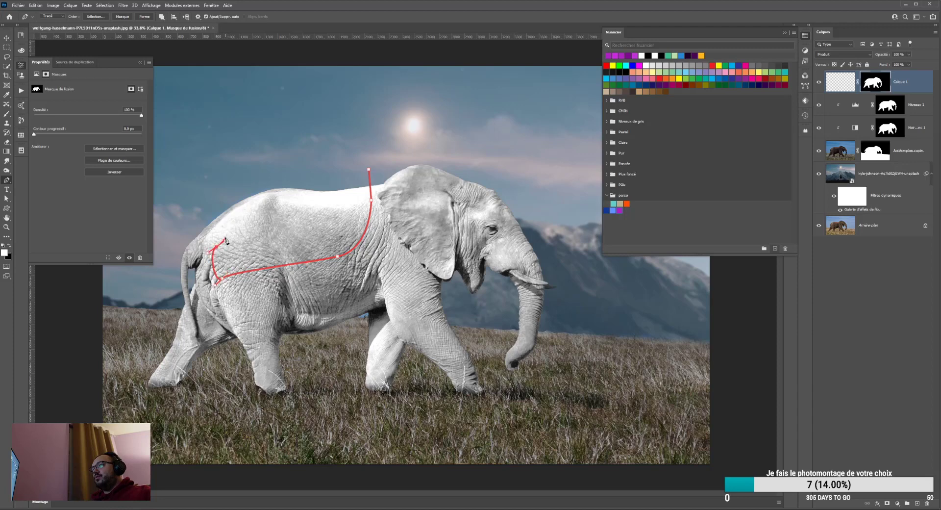
key(ctrl+z)
key(ctrl+z)
drag(269, 284, 179, 230)
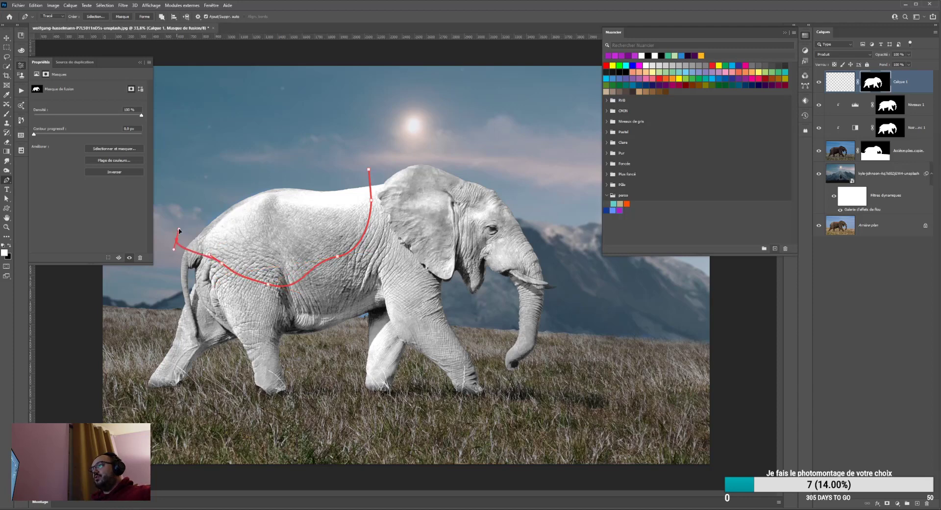
drag(258, 157, 296, 156)
click(369, 169)
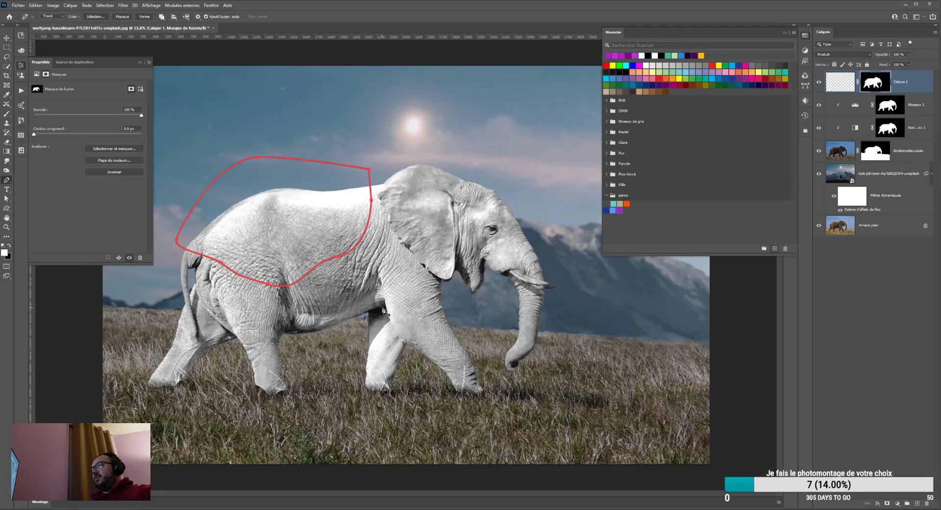
- Trace a closed patch path around the elephant's belly between the front and hind legs, undoing misplaced points
drag(385, 307, 346, 334)
drag(237, 337, 387, 341)
key(ctrl+z)
key(ctrl+z)
key(ctrl+z)
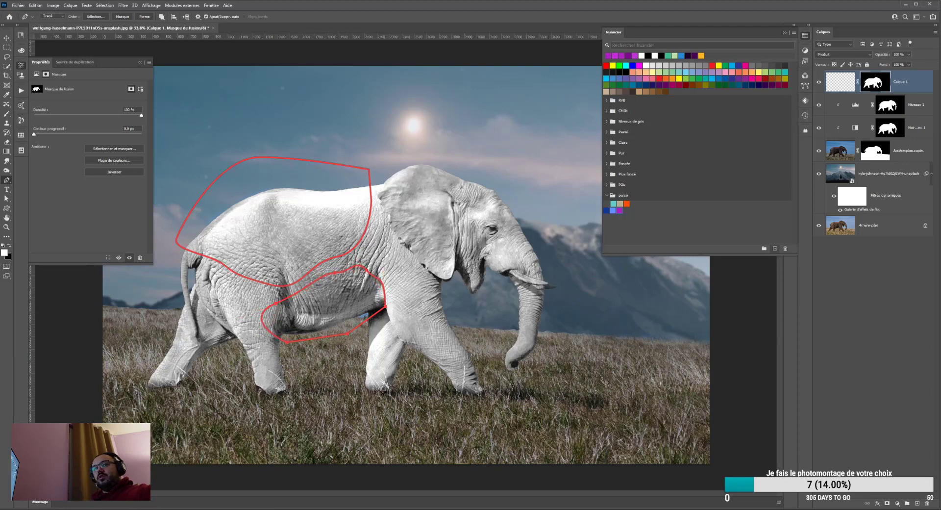
- Switch to the web browser and search Google Images for "milka vache" to examine how the cow's purple patches are laid out
key(alt+Tab)
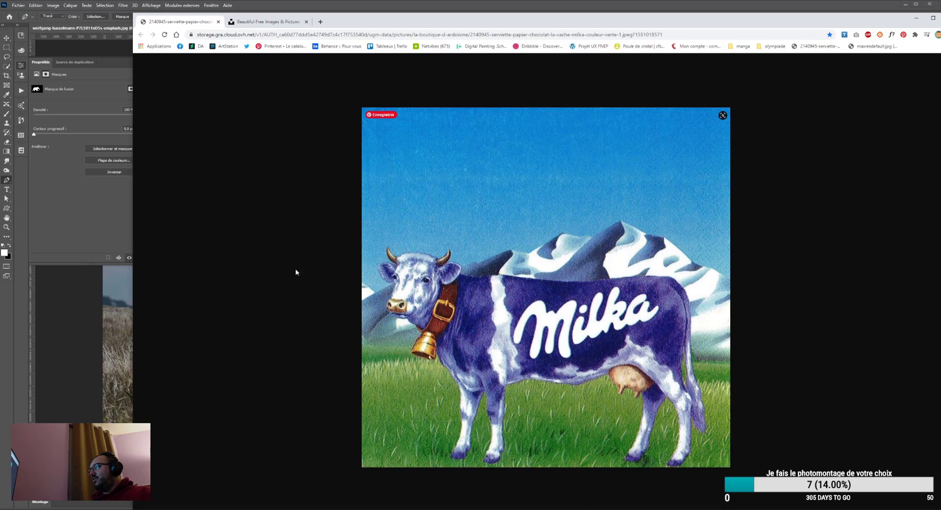
click(320, 22)
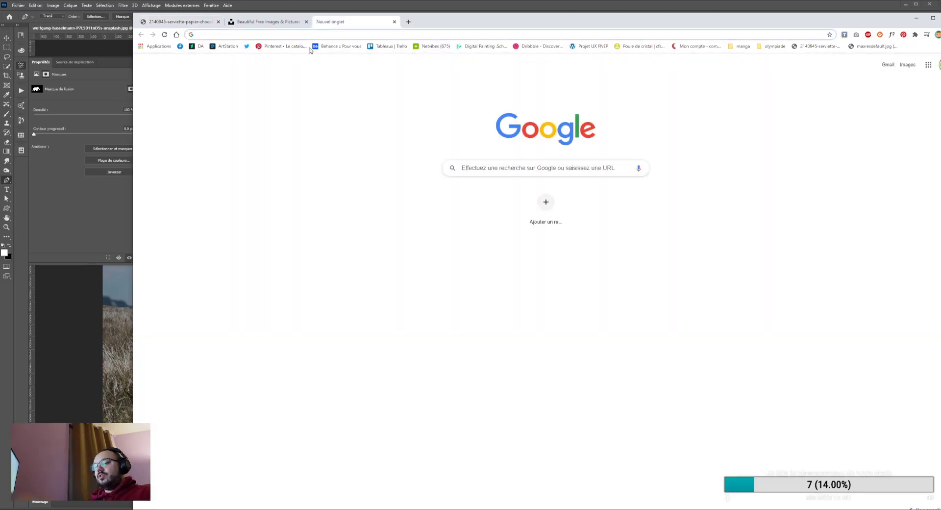
text(milk)
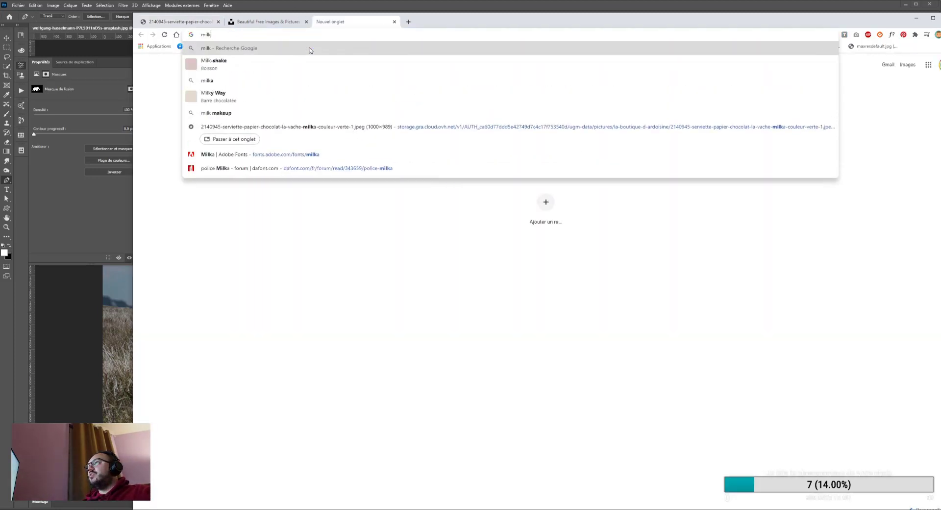
text(a)
key(Return)
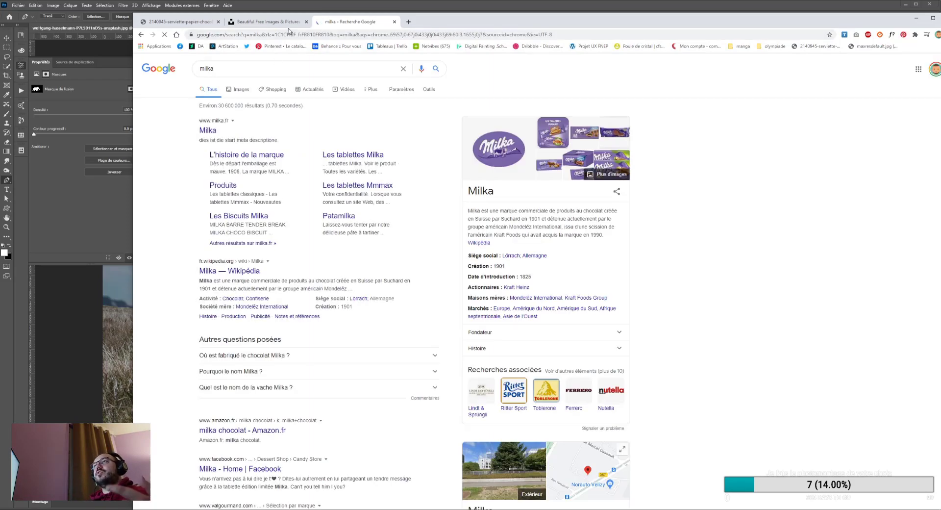
click(237, 91)
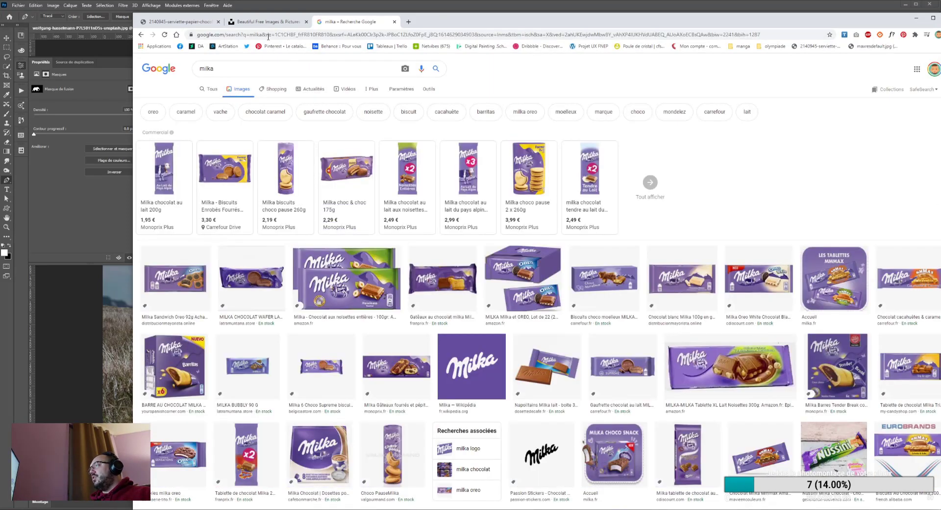
click(238, 71)
text(va)
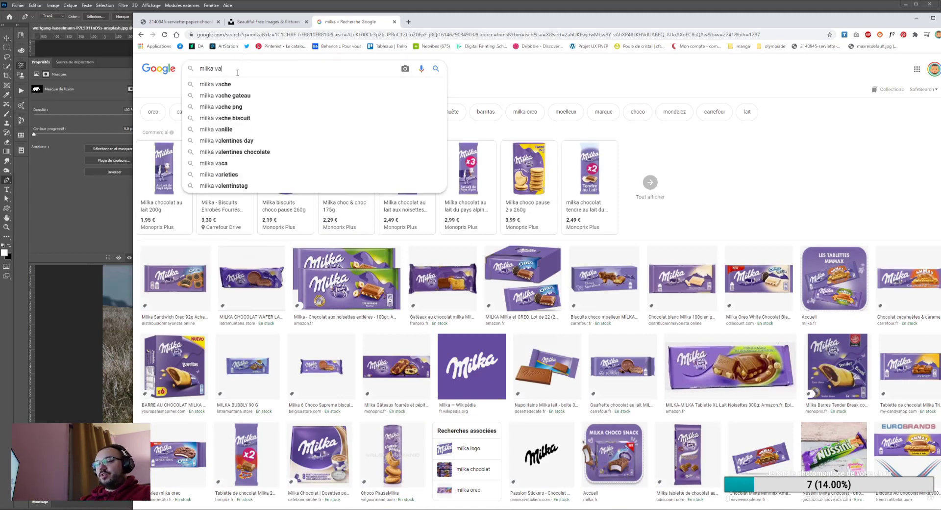
text(che)
key(Return)
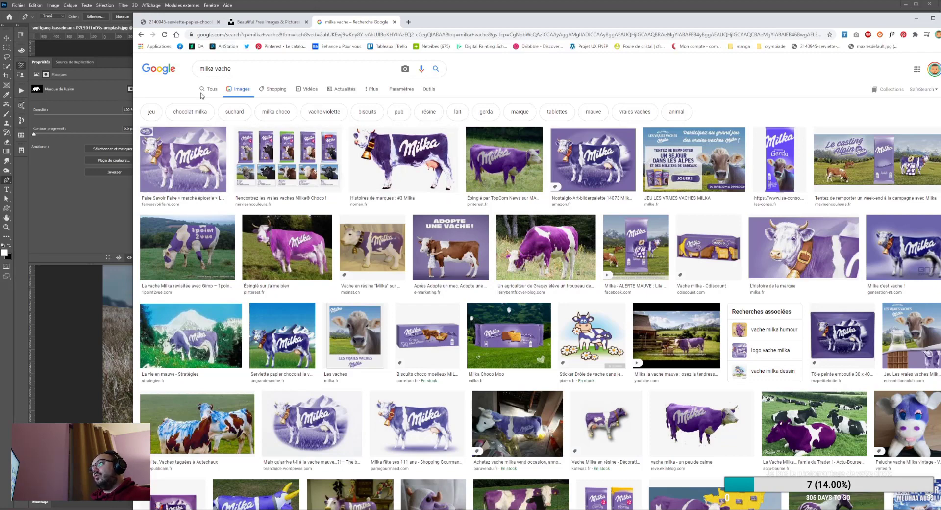
- Back in Photoshop, replace the old patch outlines with a closed Pen path around the elephant's head, trunk and front shoulder
click(444, 8)
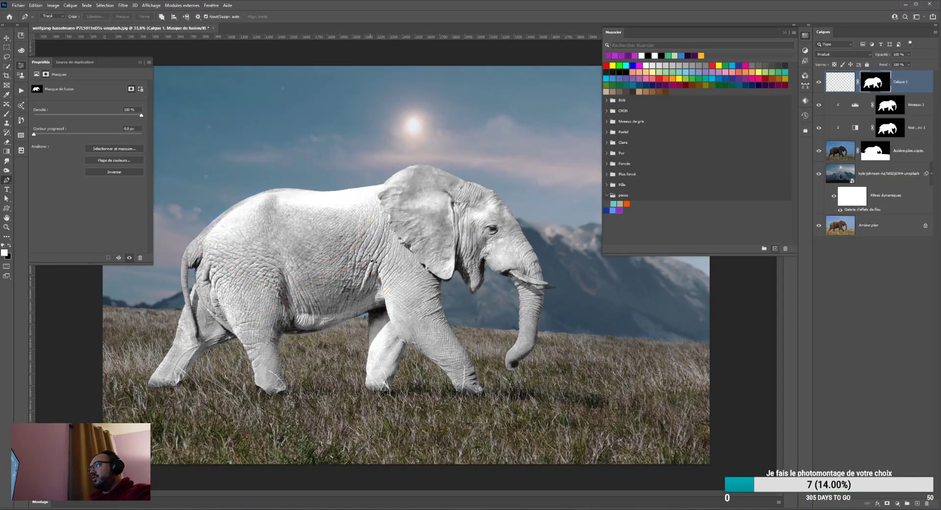
click(386, 179)
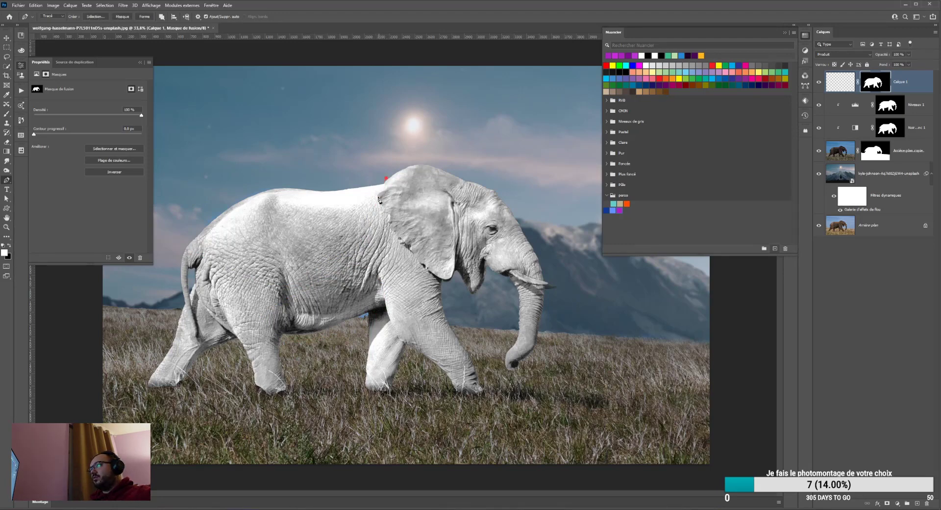
drag(386, 290, 397, 331)
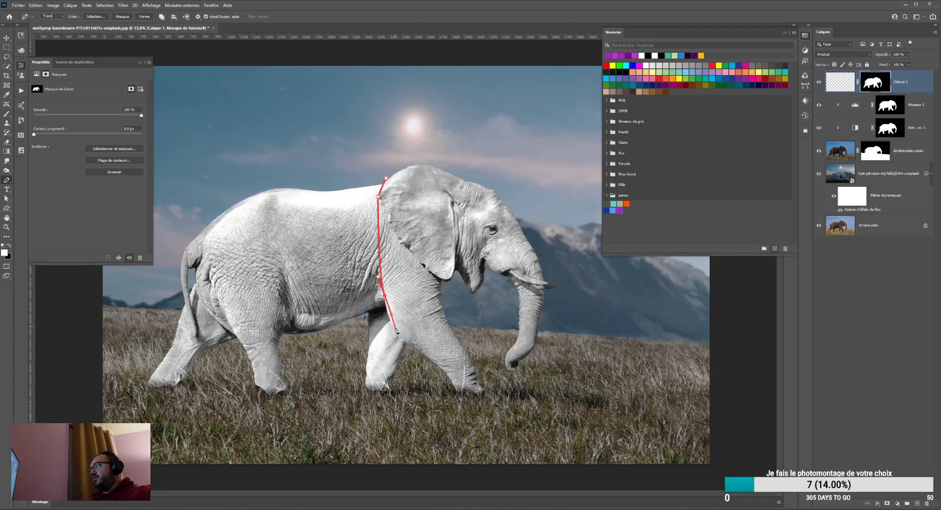
drag(386, 298, 386, 297)
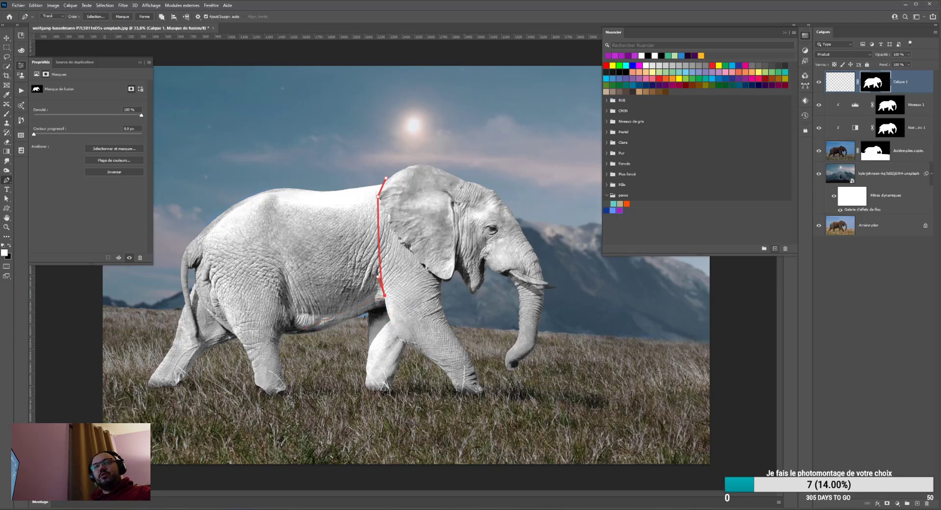
key(alt+Tab)
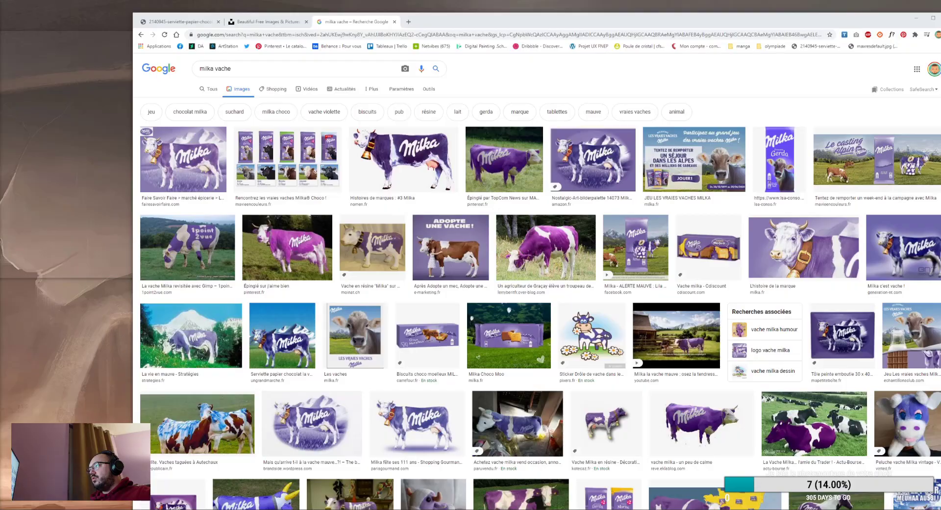
key(alt+Tab)
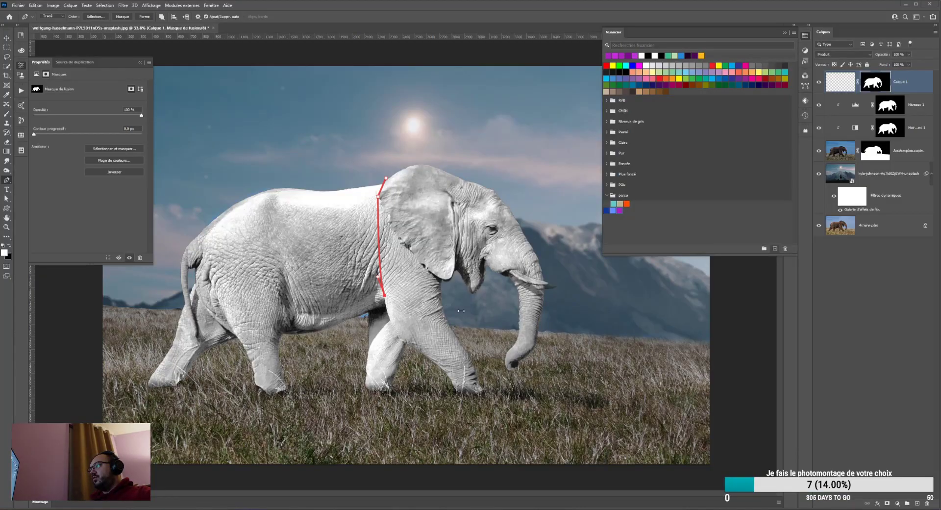
drag(445, 312, 463, 333)
drag(498, 373, 530, 379)
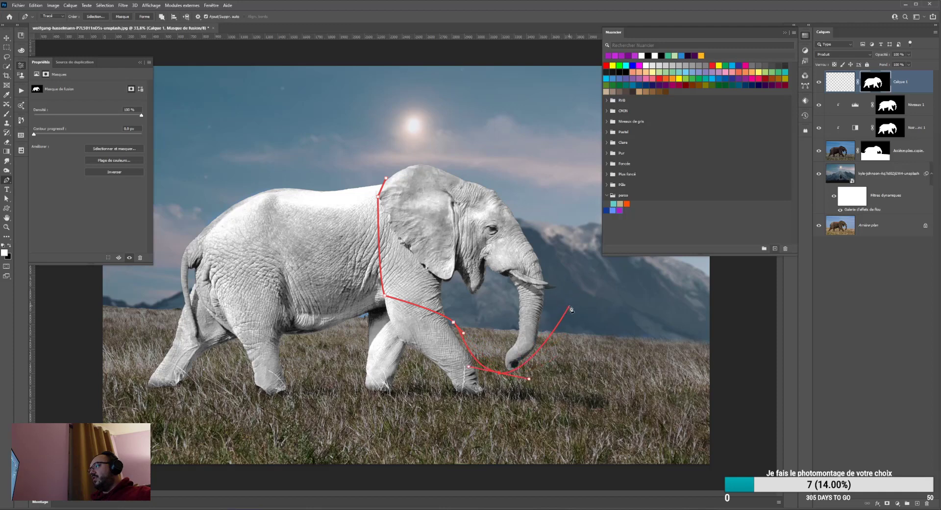
drag(542, 195, 498, 167)
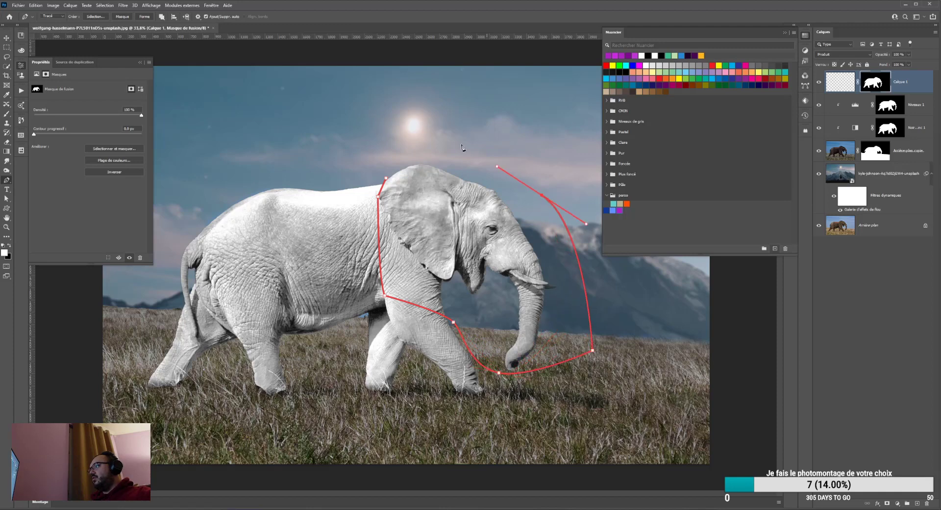
drag(421, 132, 374, 139)
click(387, 179)
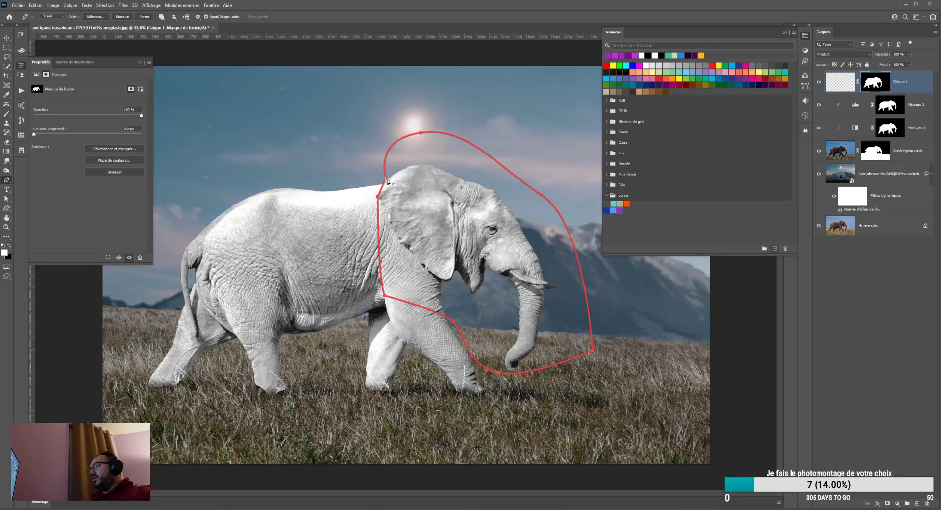
- Trace a second closed path around the back and rump with a wavy lower edge, overlapping the head outline behind the ear
click(287, 148)
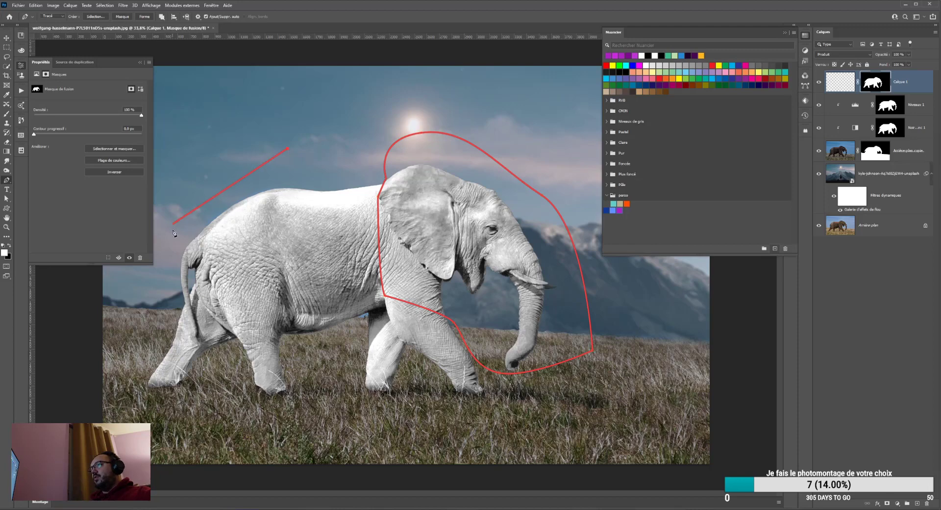
drag(173, 224, 175, 237)
drag(162, 313, 183, 316)
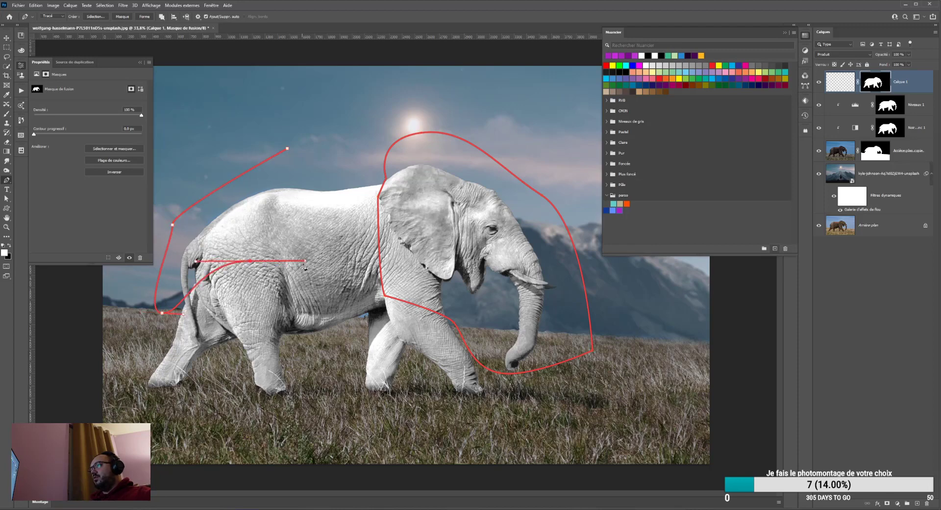
drag(271, 297, 338, 314)
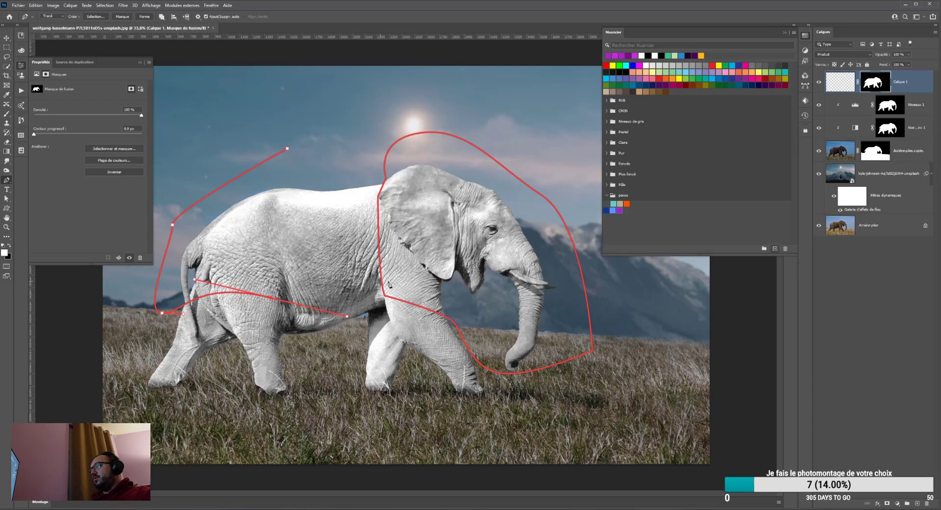
click(397, 277)
drag(384, 147, 358, 142)
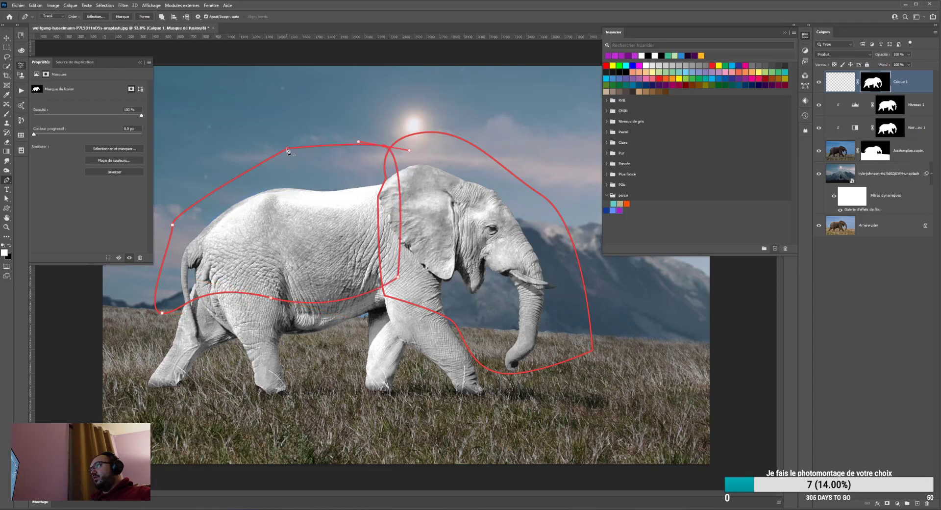
click(287, 148)
- Merge the overlapping path components into one outline and convert it into a new selection
click(162, 17)
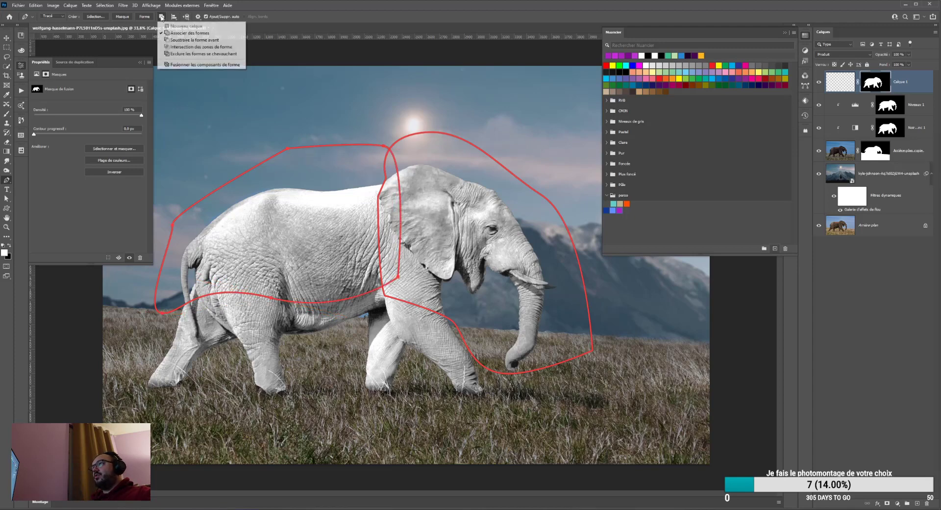
click(185, 65)
click(96, 16)
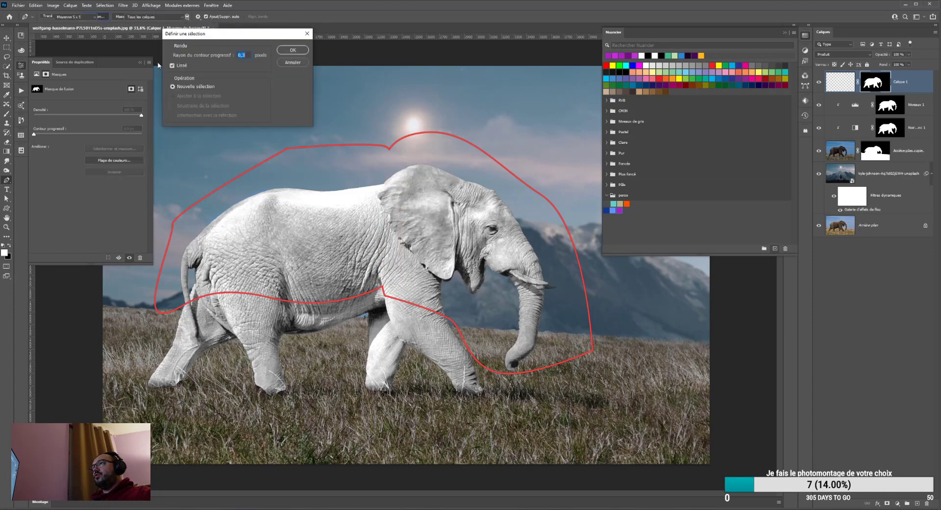
click(287, 51)
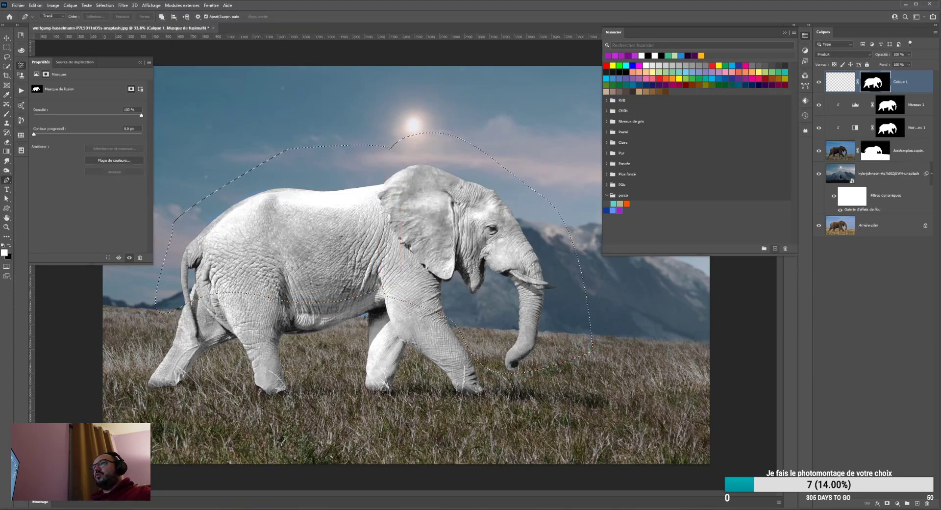
- Fill the selected upper body with purple on the Calque 1 pixels using the Paint Bucket, and deselect
click(7, 152)
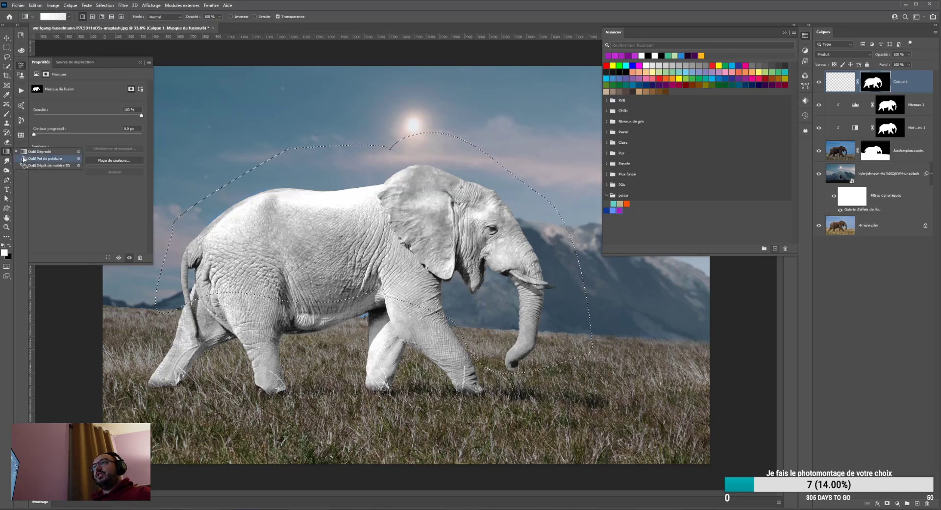
click(41, 159)
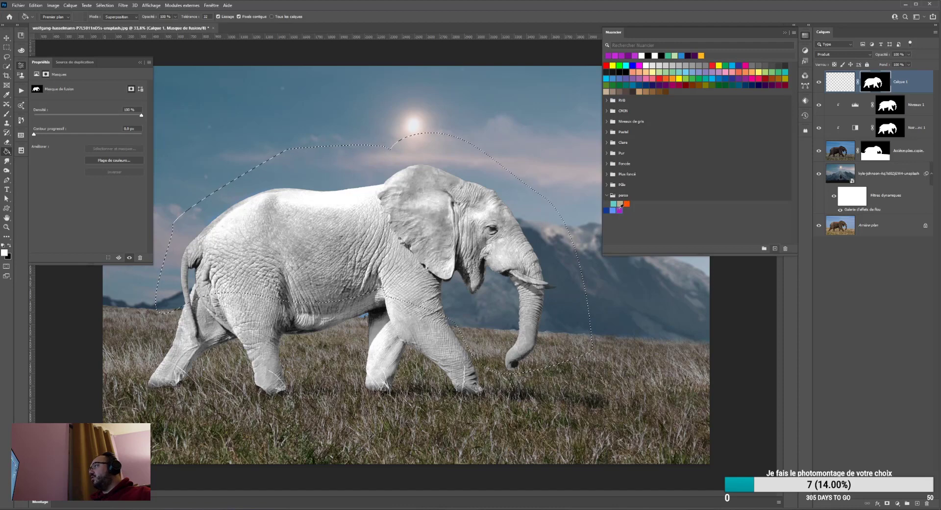
click(843, 83)
click(361, 210)
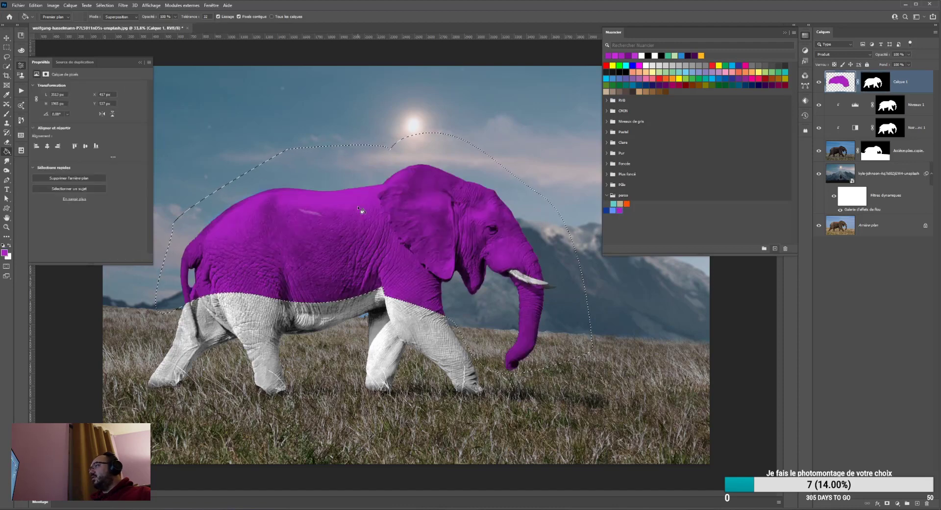
click(6, 46)
key(ctrl+d)
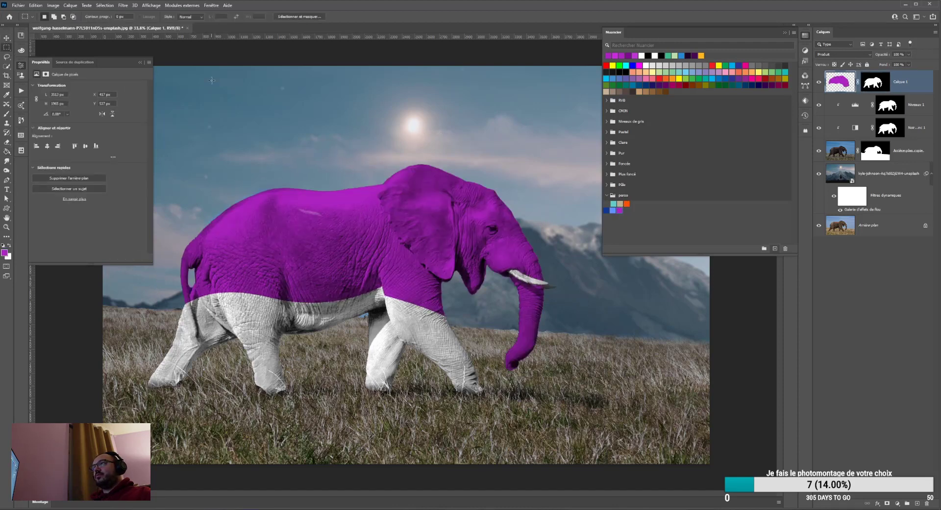
- Set up the Eraser with a smaller tip and 0% smoothing for reworking the purple edge near the tail
click(7, 113)
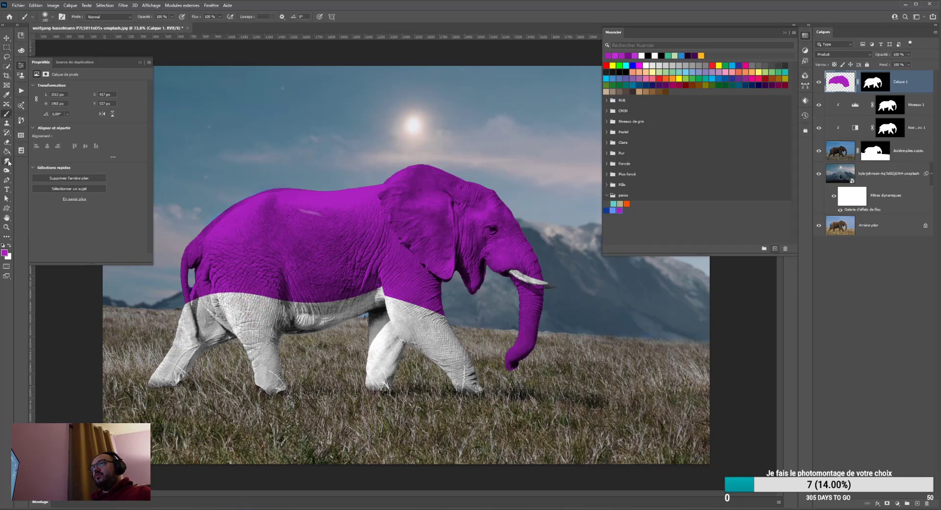
click(6, 142)
alt+right_click(211, 305)
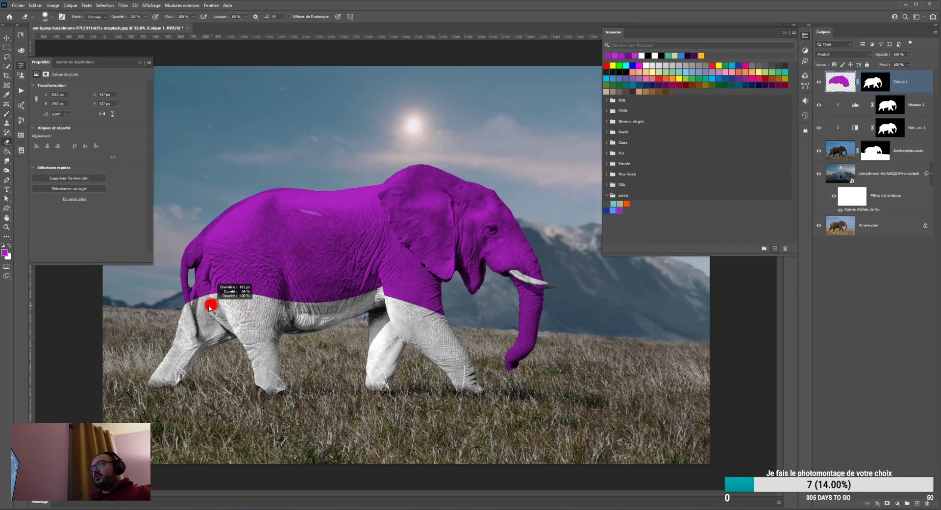
alt+right_click(196, 296)
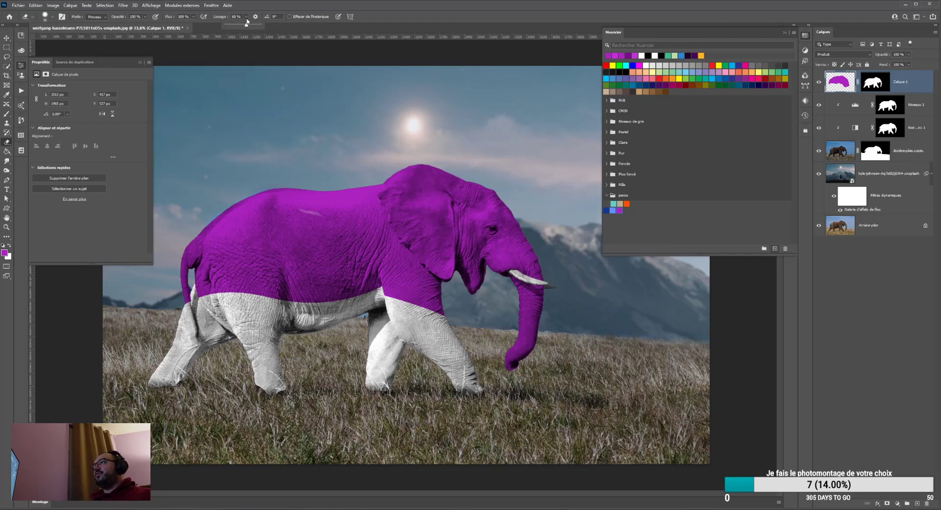
click(224, 25)
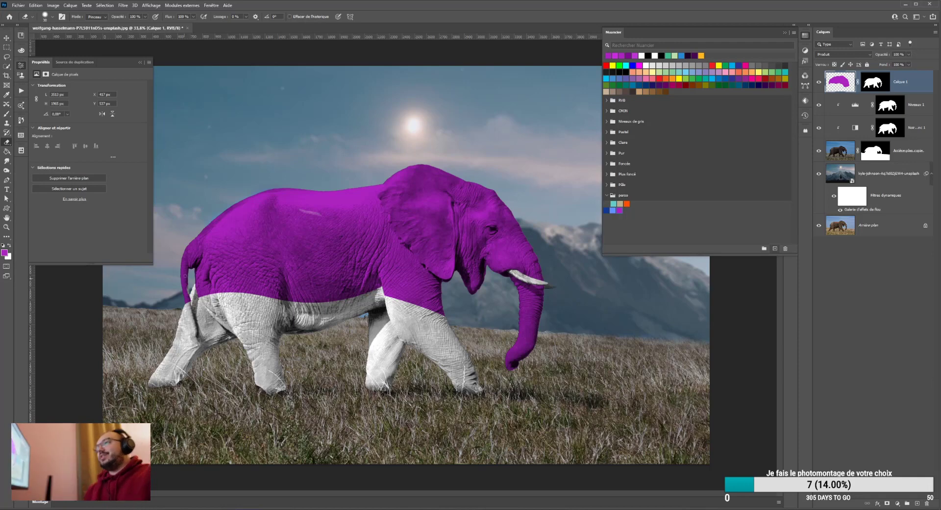
- Set the Brush to a small soft tip with 0% hardness and reduce the Eraser's tip size
click(6, 114)
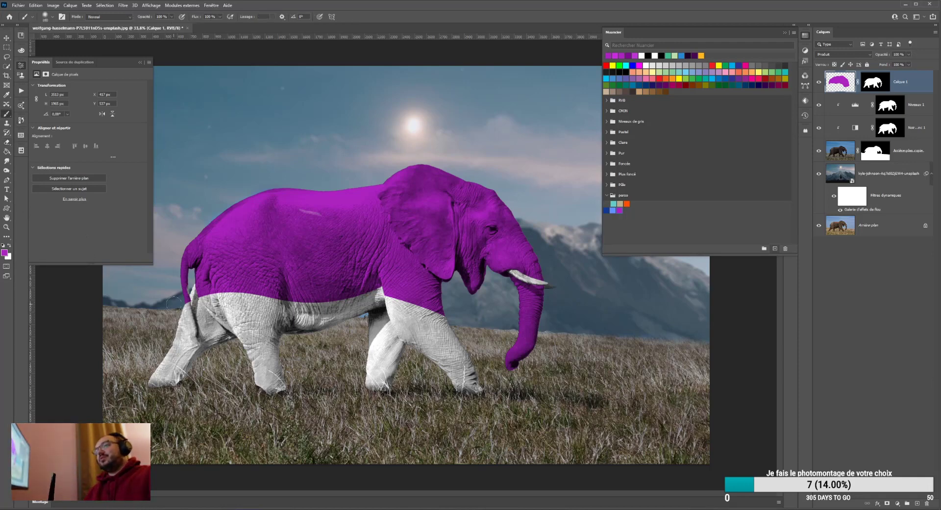
right_click(146, 367)
drag(212, 280, 201, 281)
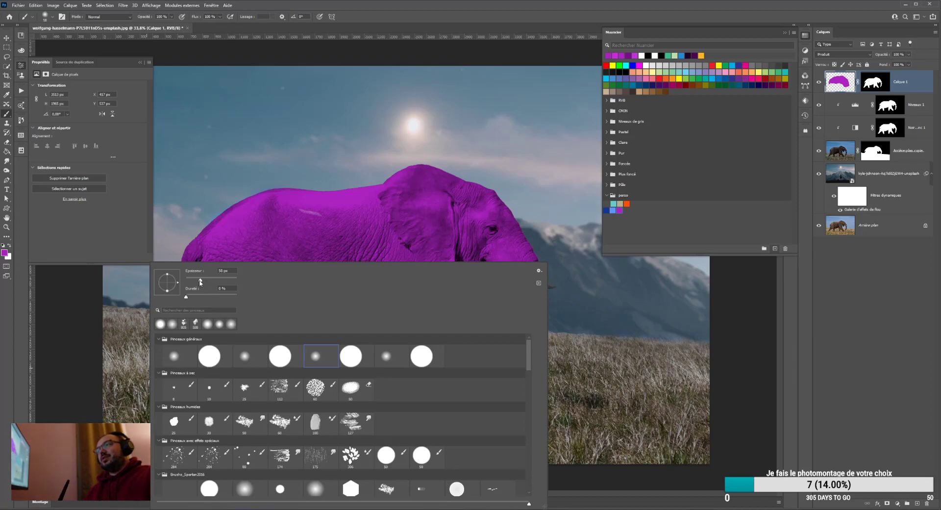
click(125, 314)
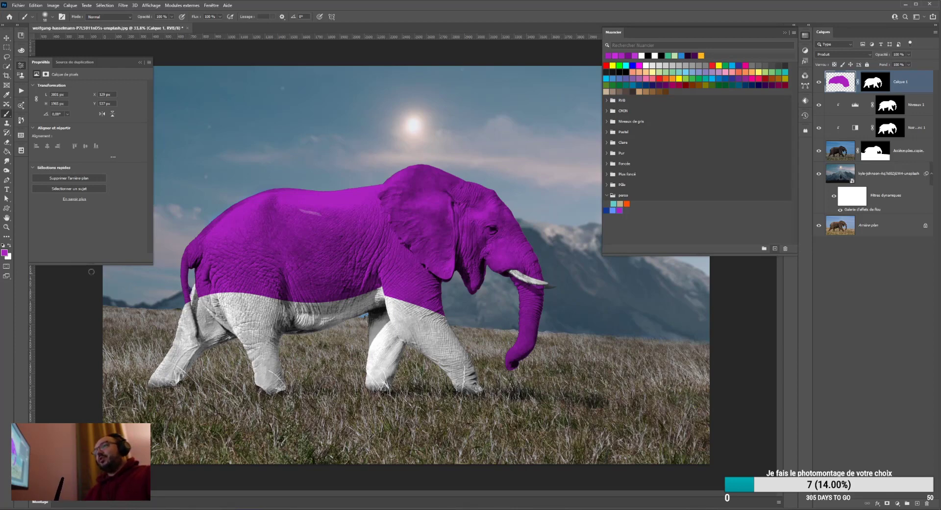
click(8, 142)
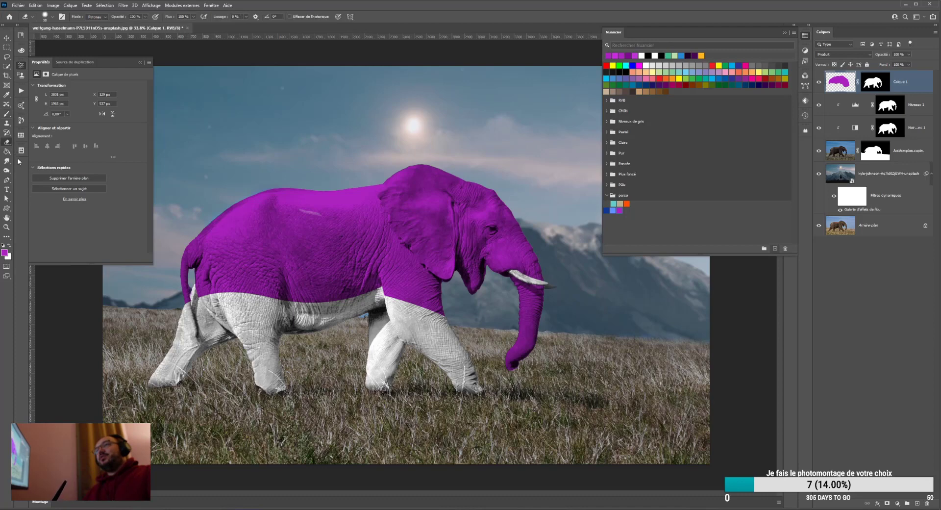
right_click(161, 303)
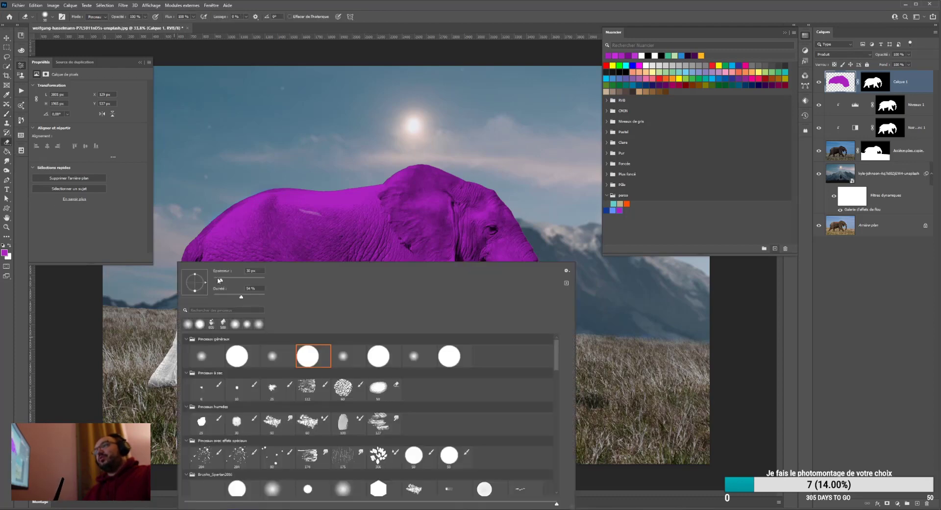
click(145, 304)
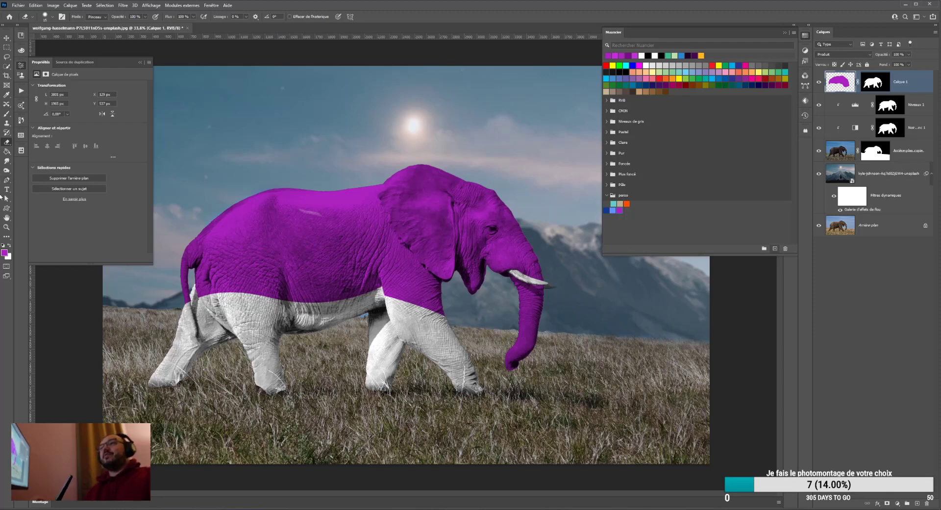
- Paint purple with a larger soft Brush along the lower color edge on the shoulder, belly and rump to blend it into the white
click(7, 113)
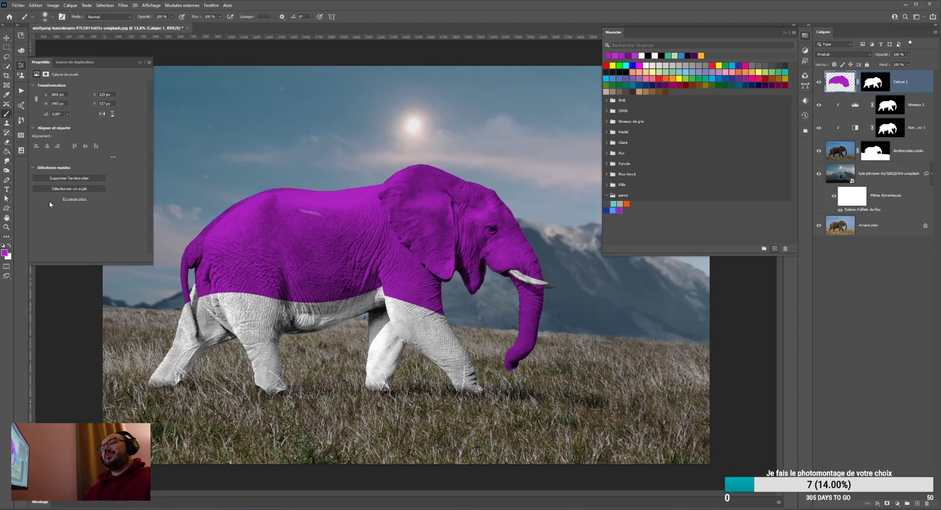
drag(408, 326, 417, 327)
drag(394, 297, 444, 314)
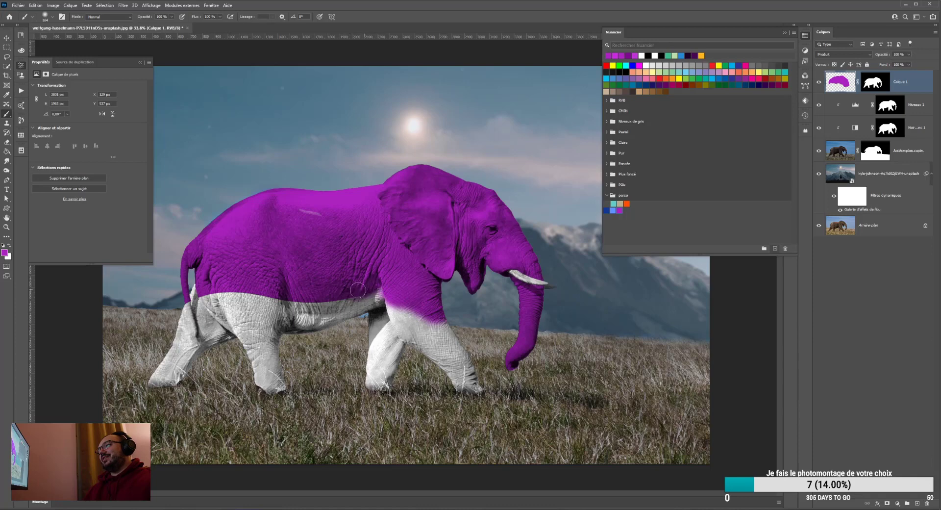
mouse_move(357, 290)
mouse_down()
mouse_move(290, 300)
mouse_move(202, 293)
mouse_move(243, 305)
mouse_move(371, 276)
mouse_up()
scroll(375, 270, down, 4)
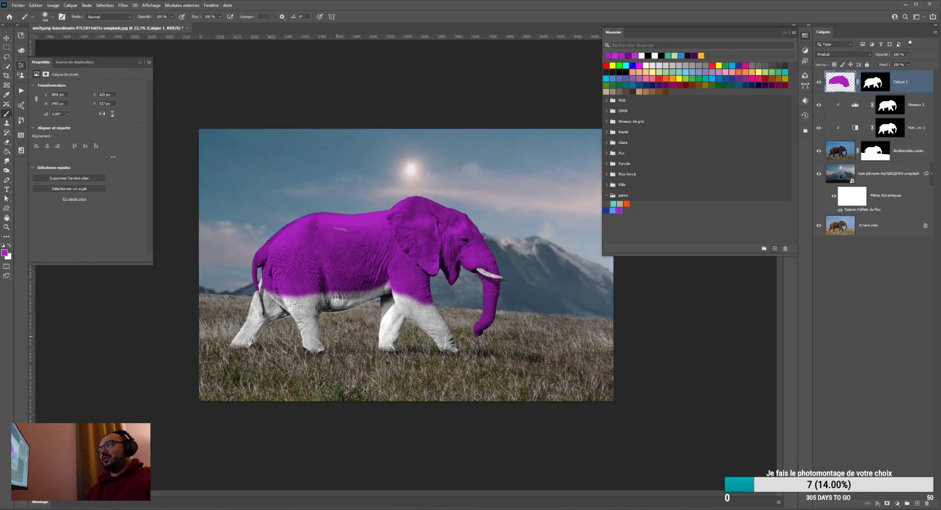
- Erase the purple from the elephant's eye with a small Eraser tip, undoing and redoing the first attempt
scroll(375, 270, up, 3)
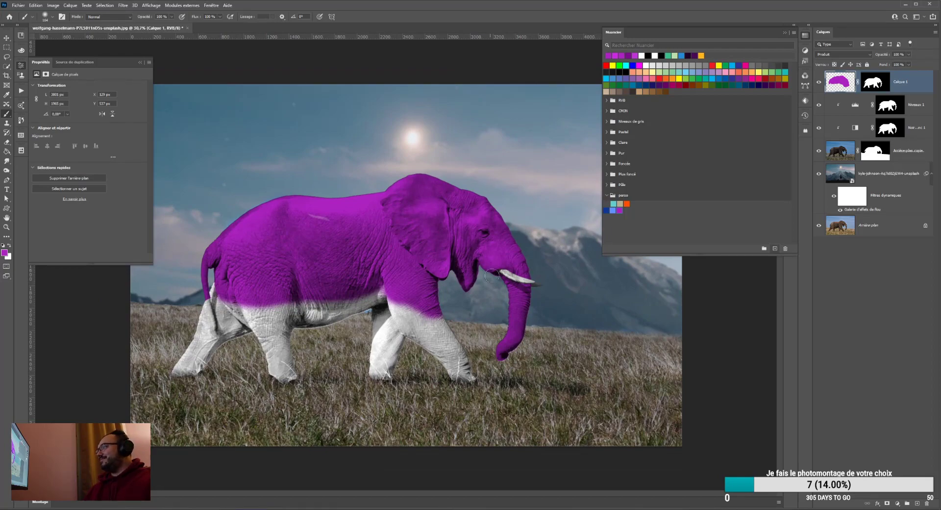
scroll(427, 283, up, 3)
scroll(498, 317, up, 3)
drag(490, 316, 347, 343)
scroll(364, 263, up, 2)
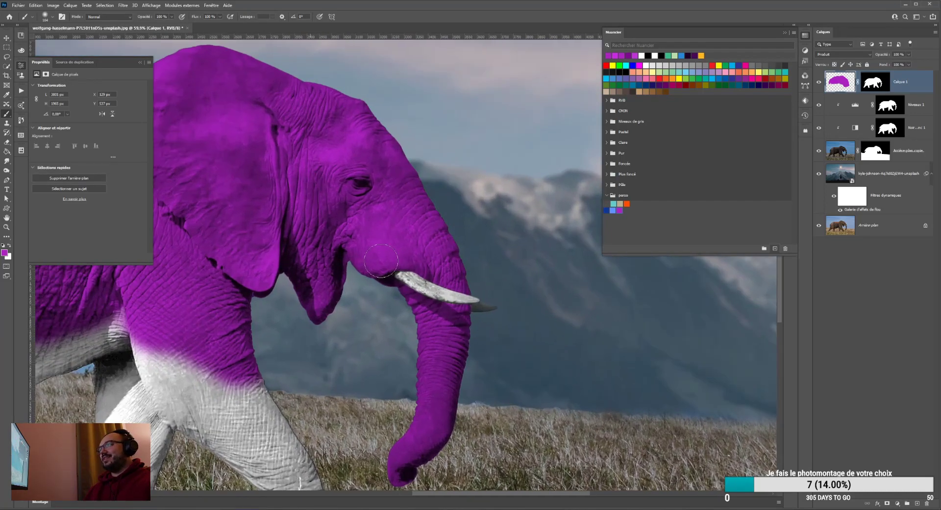
key(e)
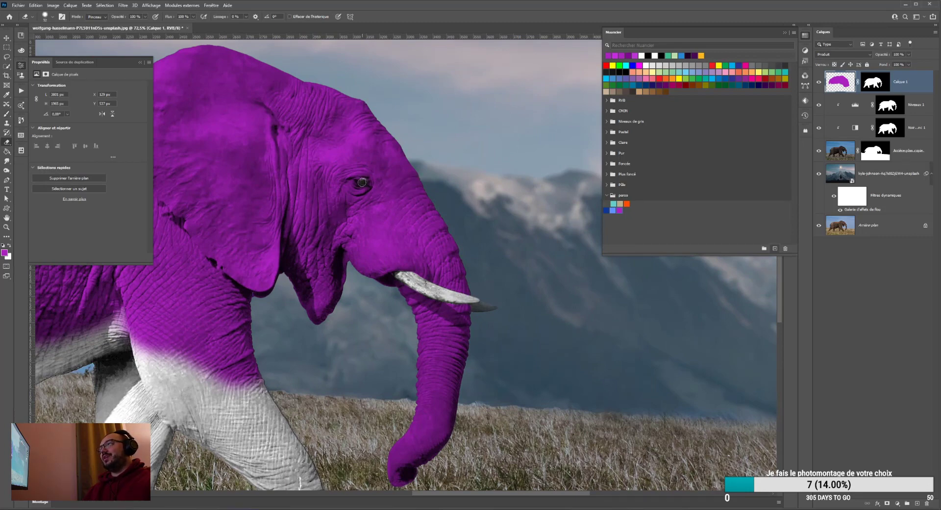
scroll(363, 182, up, 2)
scroll(362, 188, up, 4)
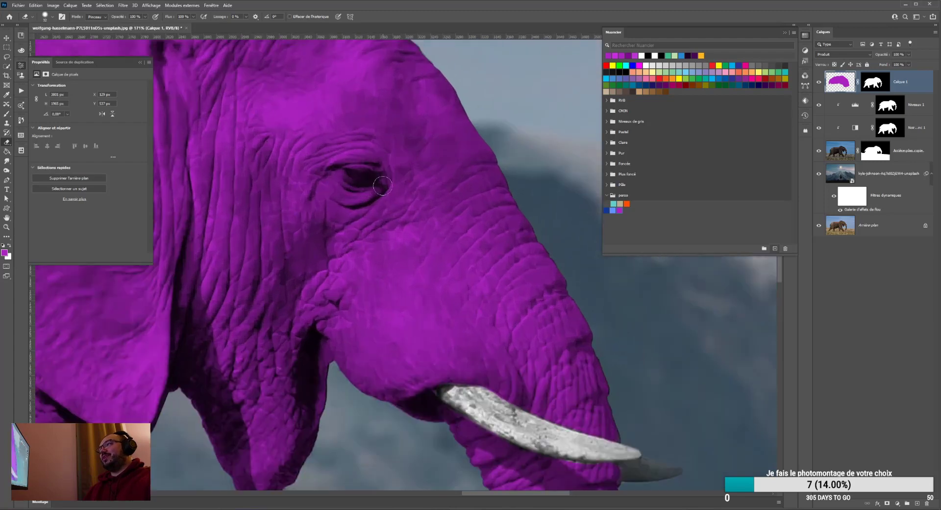
mouse_move(383, 187)
mouse_down()
mouse_move(353, 174)
mouse_move(362, 176)
mouse_up()
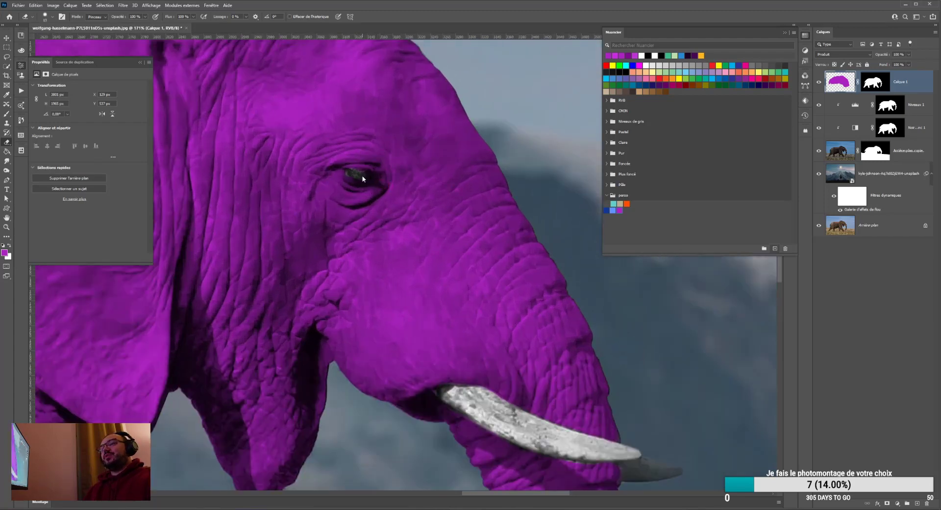
key(ctrl+z)
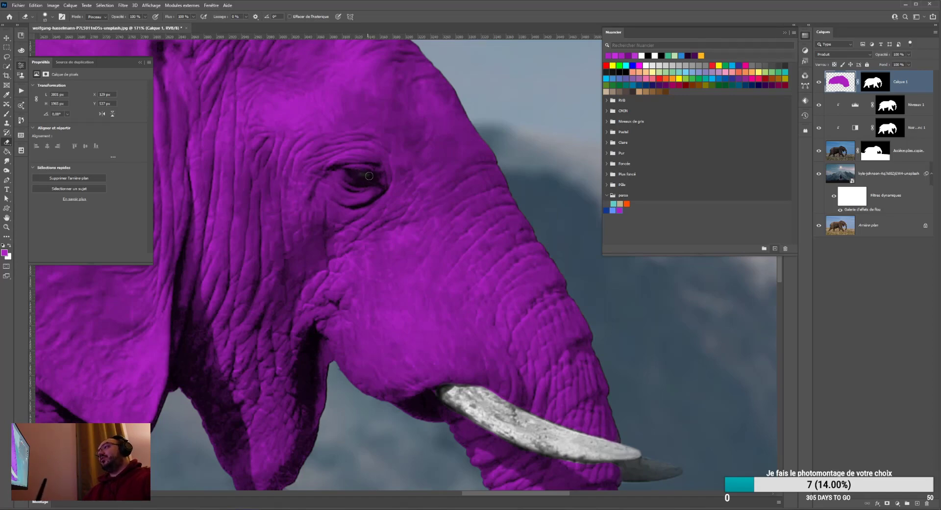
mouse_move(375, 176)
mouse_down()
mouse_move(372, 176)
mouse_move(374, 175)
mouse_up()
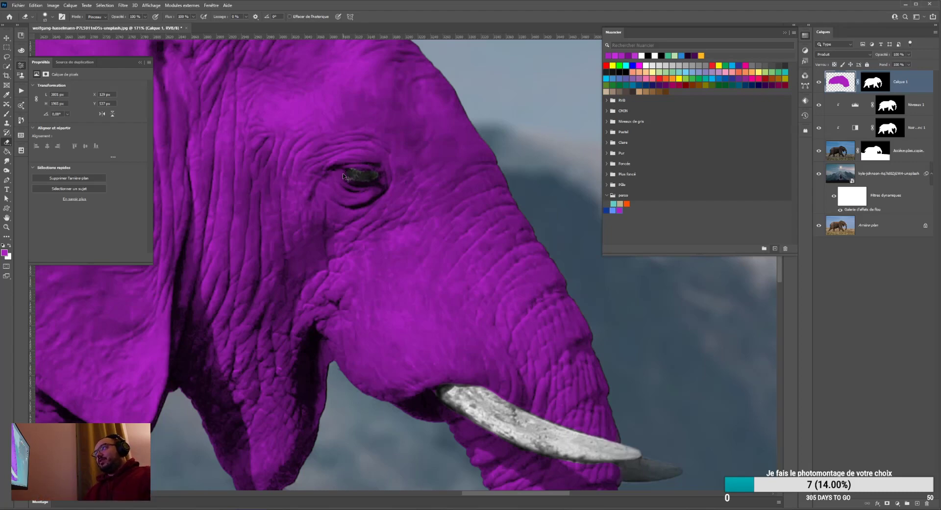
scroll(343, 176, down, 5)
scroll(443, 222, down, 2)
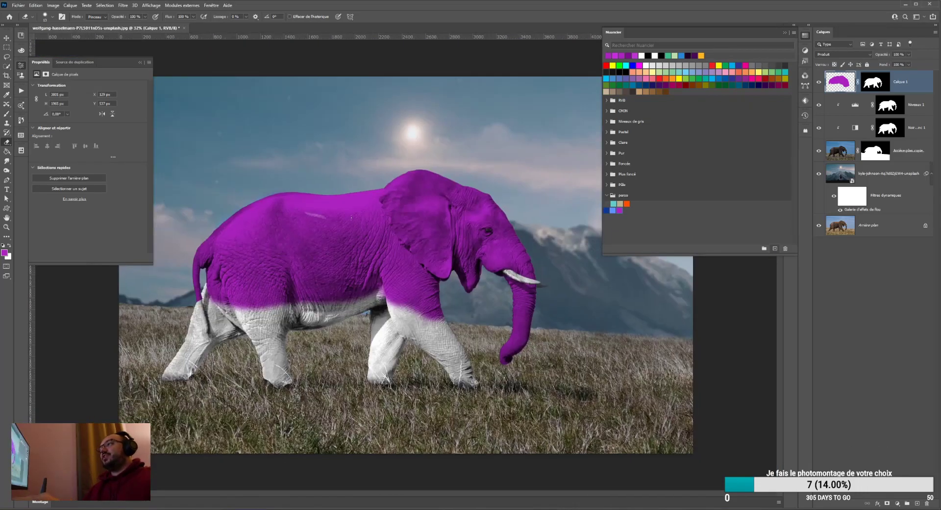
scroll(528, 224, down, 2)
scroll(528, 224, up, 1)
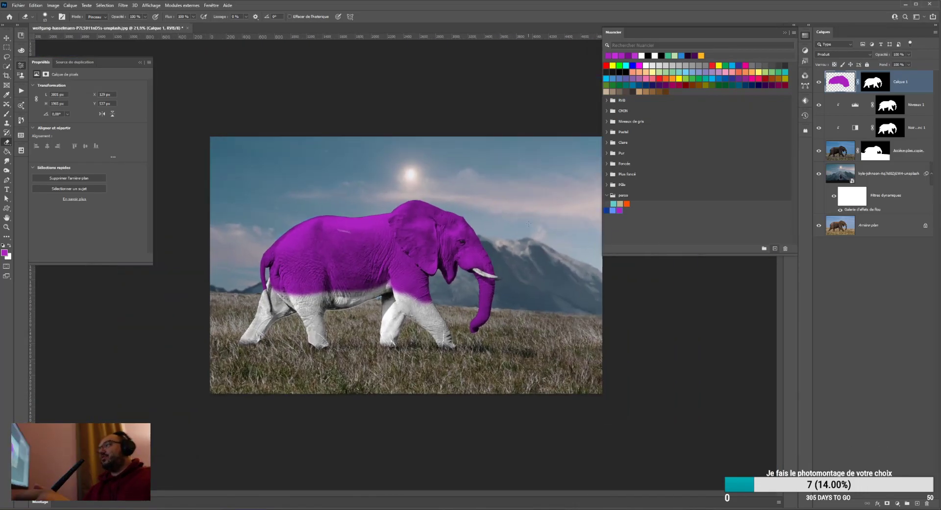
click(870, 86)
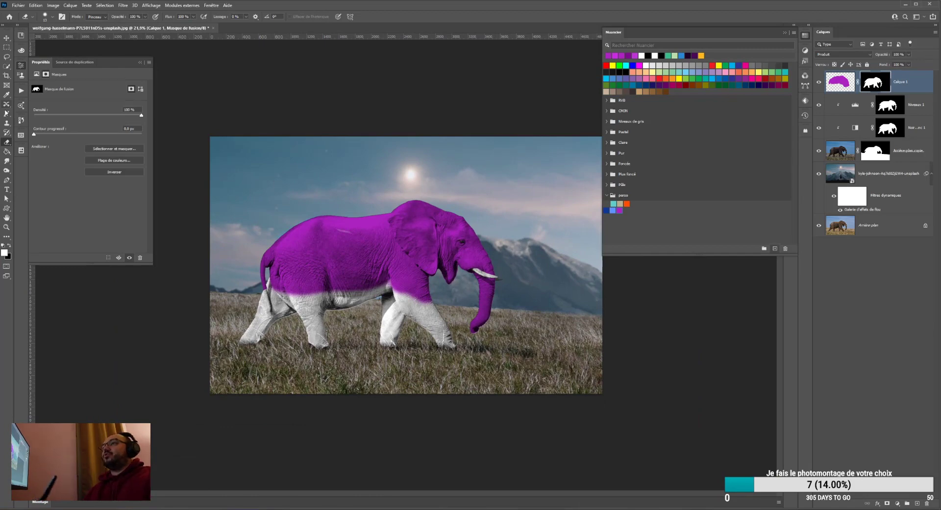
key(b)
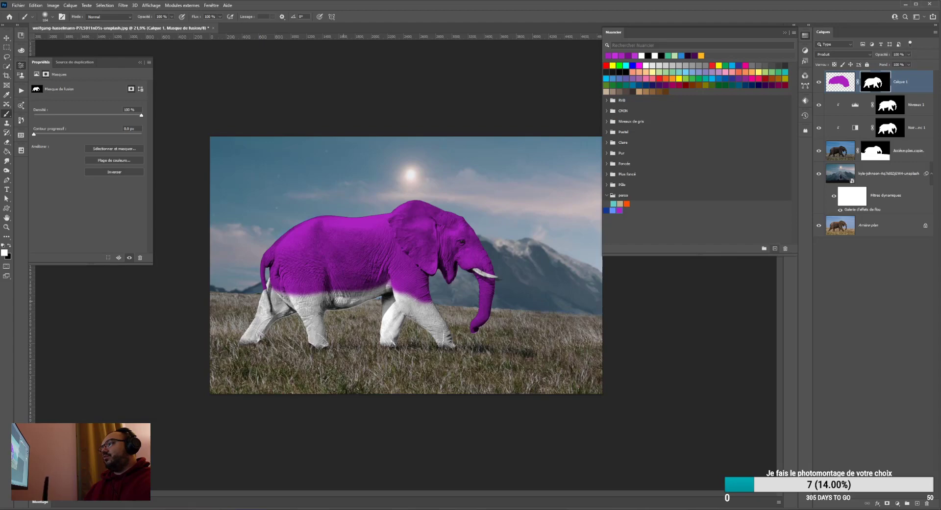
click(832, 81)
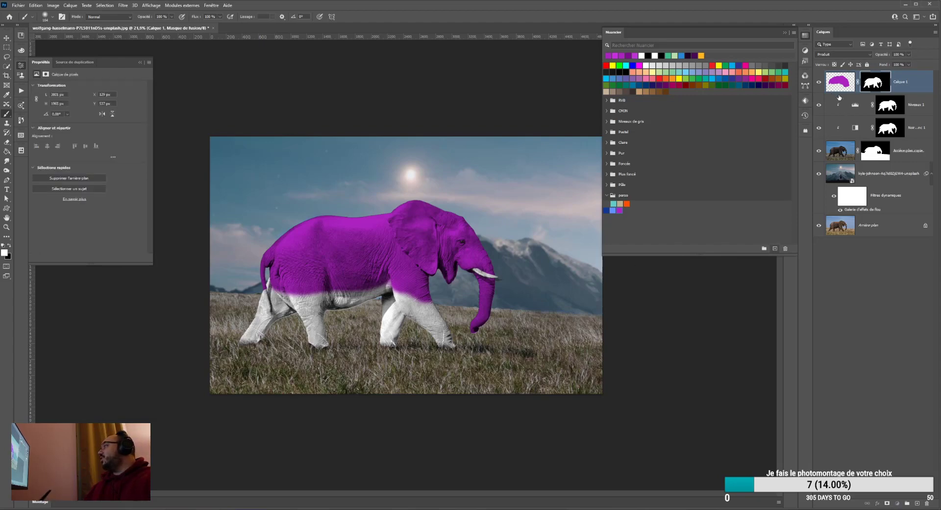
double_click(840, 92)
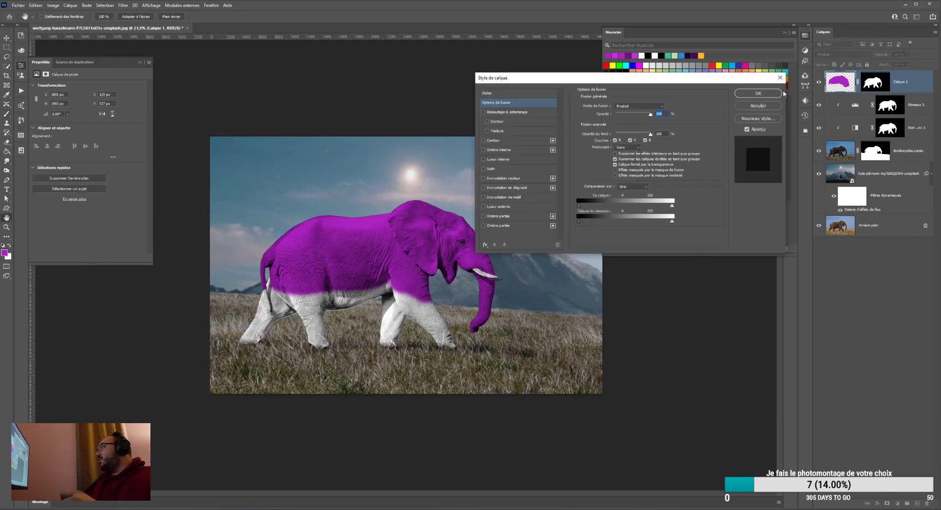
click(758, 106)
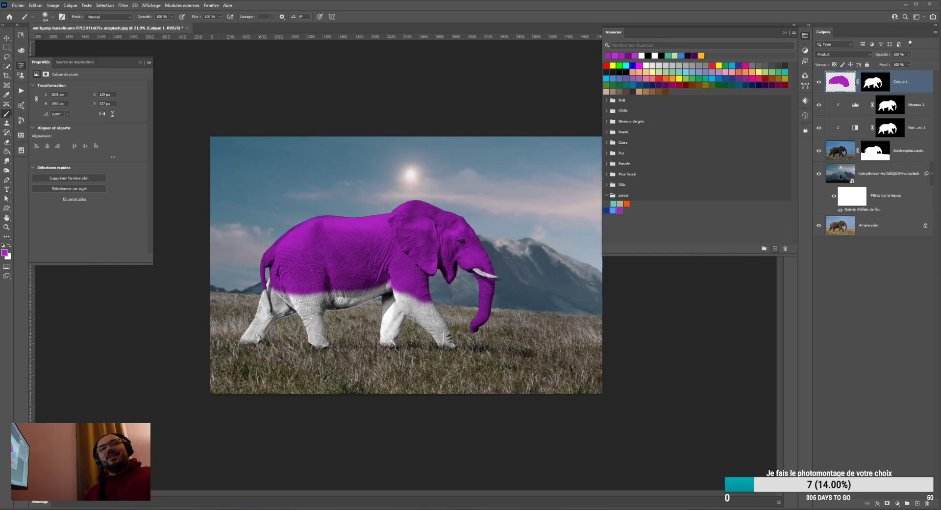
- Switch to the browser to examine the Milka cow reference images, and return to Photoshop
key(alt+Tab)
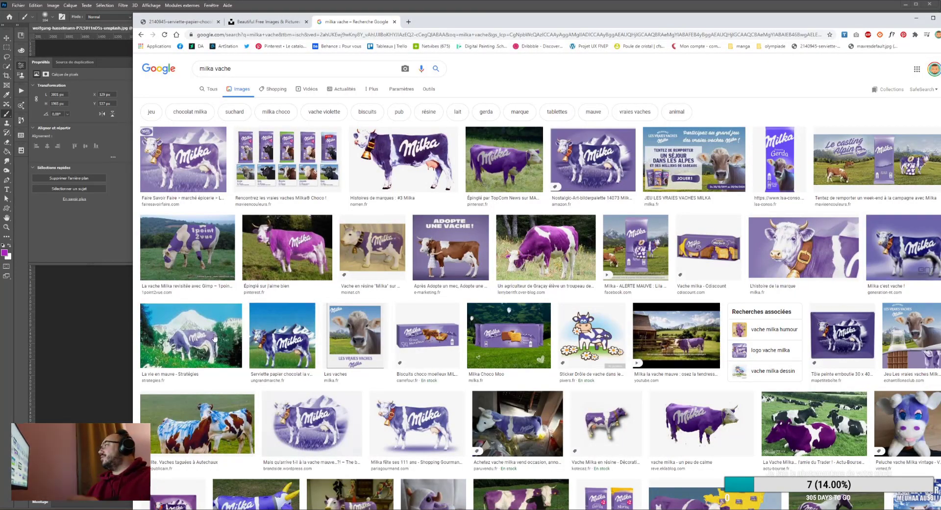
click(916, 17)
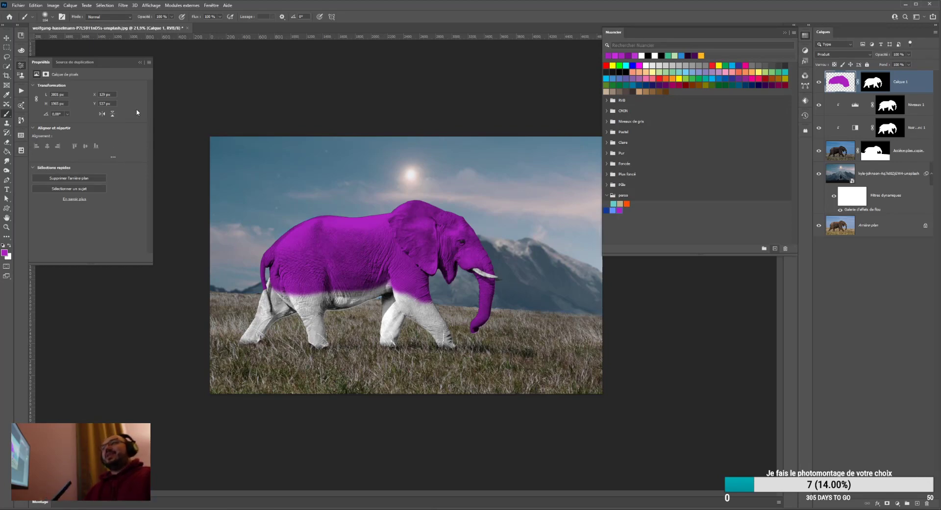
- Harden the Brush tip and set the Eraser to a large tip of about 367 px with 100% hardness
right_click(390, 280)
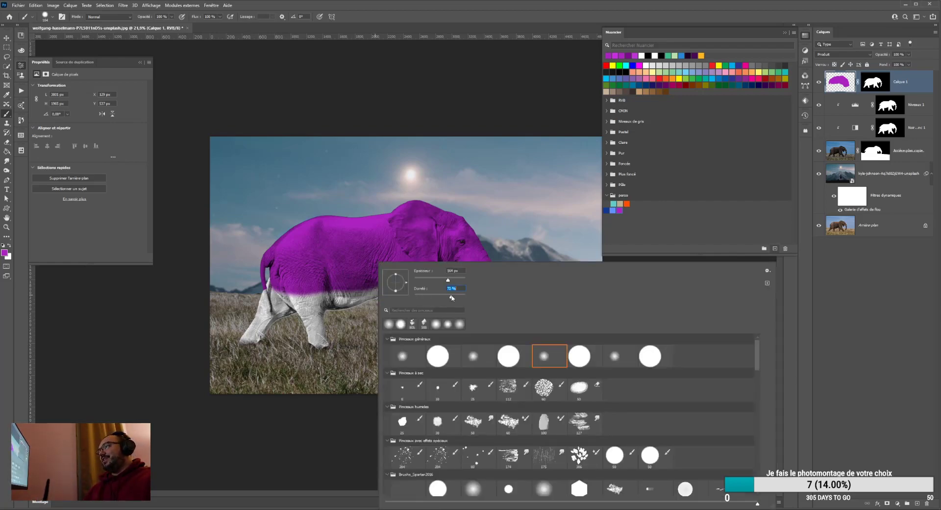
click(385, 197)
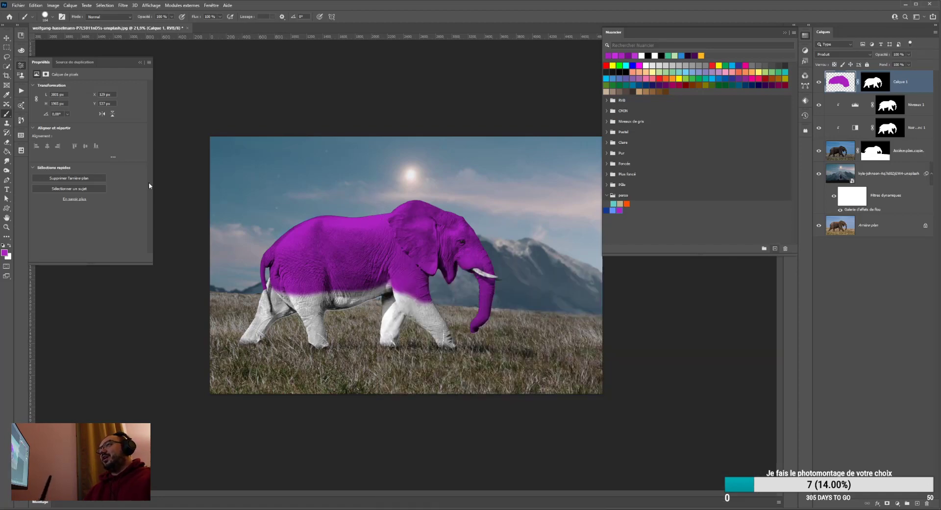
click(7, 142)
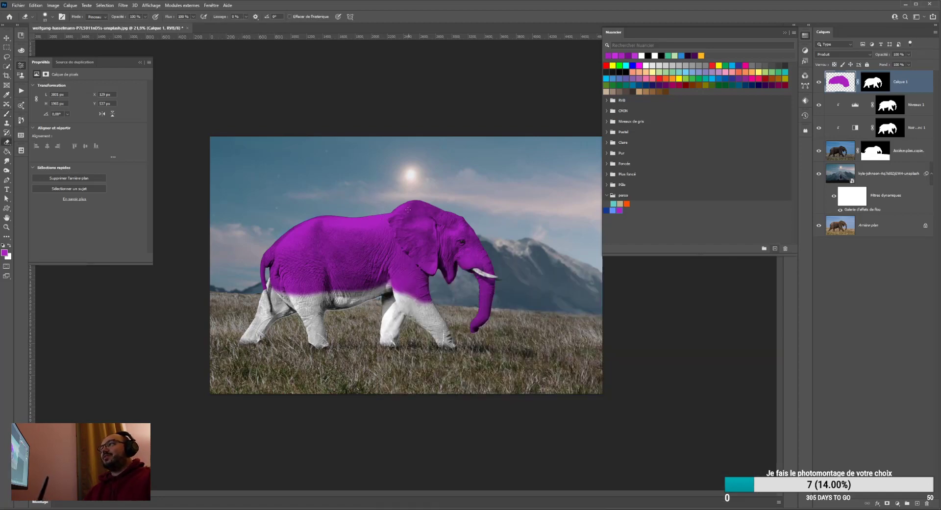
right_click(396, 221)
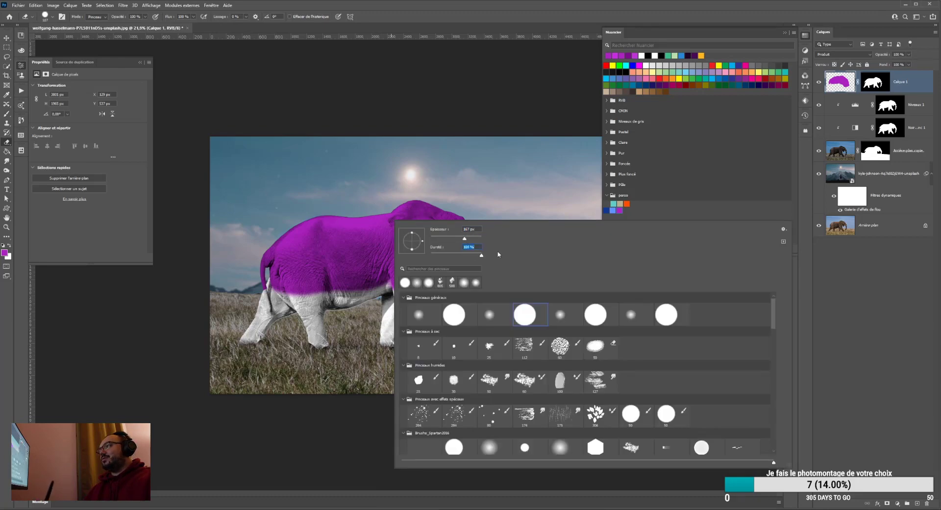
click(386, 216)
- Erase a white vertical band from back to belly behind the ear, undoing the first attempt and repeating it with a smaller Eraser tip
mouse_move(382, 216)
mouse_down()
mouse_move(379, 300)
mouse_move(382, 233)
mouse_move(397, 214)
mouse_up()
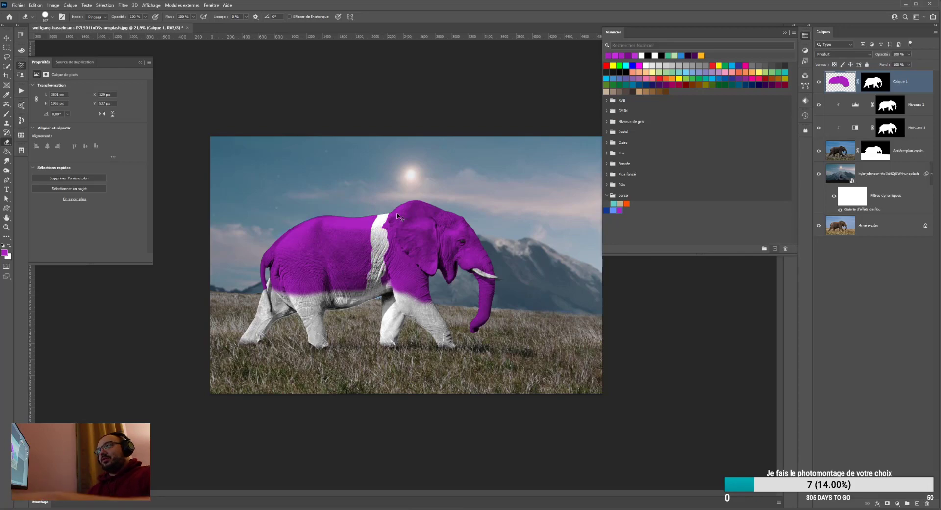
key(ctrl+z)
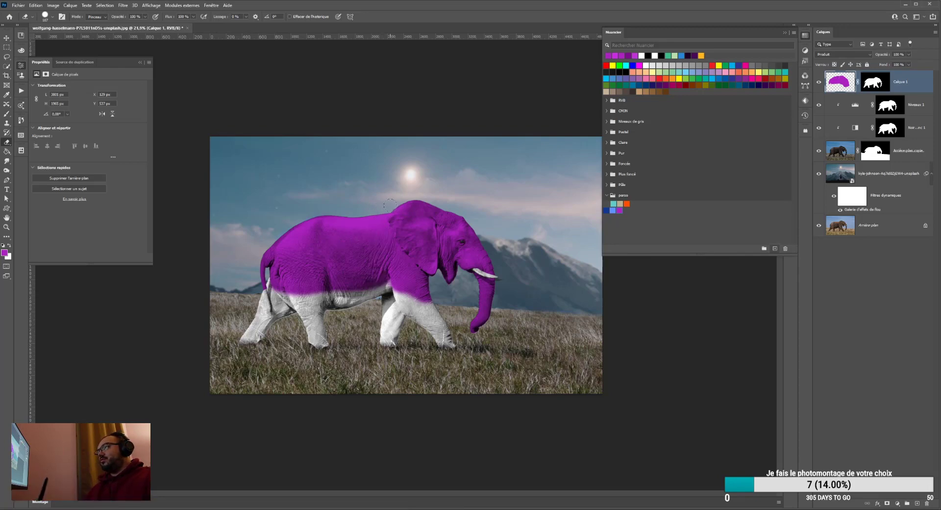
right_click(386, 208)
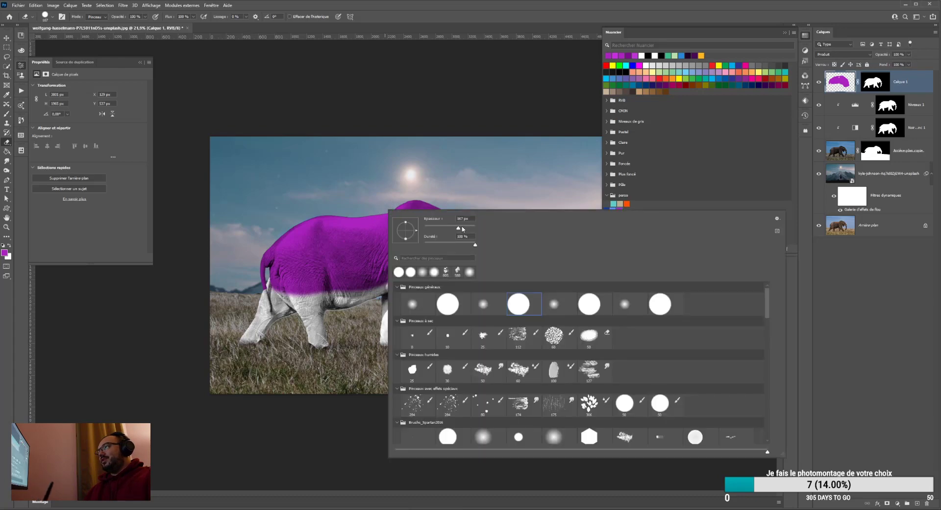
click(462, 229)
click(384, 203)
drag(379, 214, 372, 290)
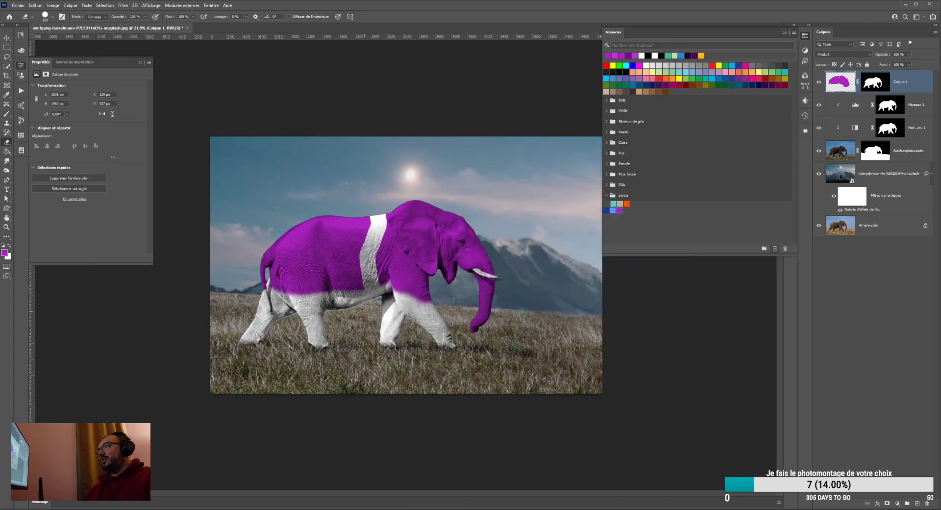
- Switch the Eraser to a soft round tip from the Pinceaux généraux presets
right_click(373, 297)
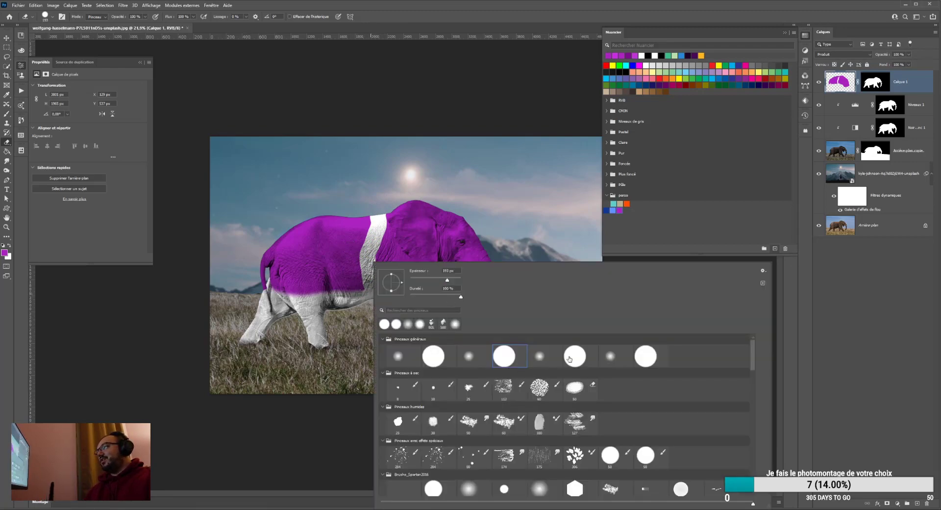
click(540, 356)
key(Return)
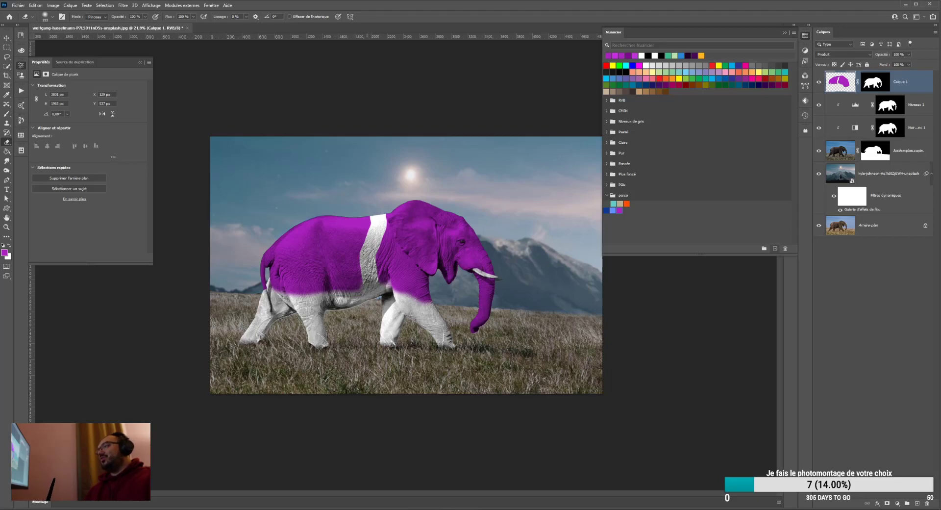
- Try to soften the upper rear edge of the white band with a soft 0% hardness Eraser tip
drag(379, 233, 375, 219)
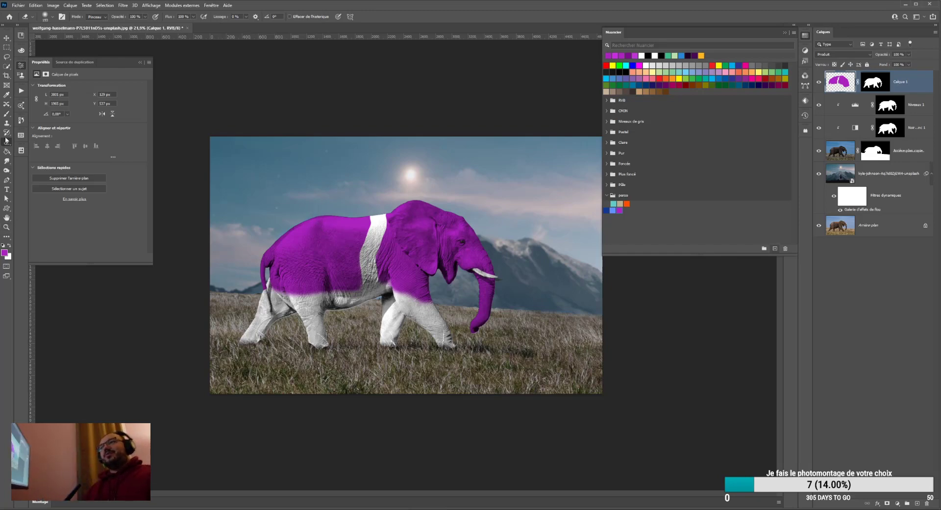
click(7, 113)
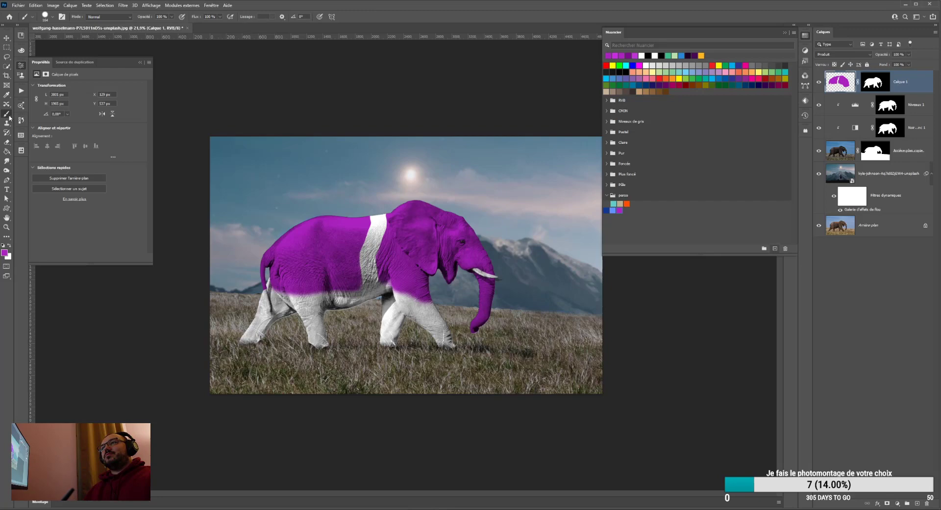
click(7, 142)
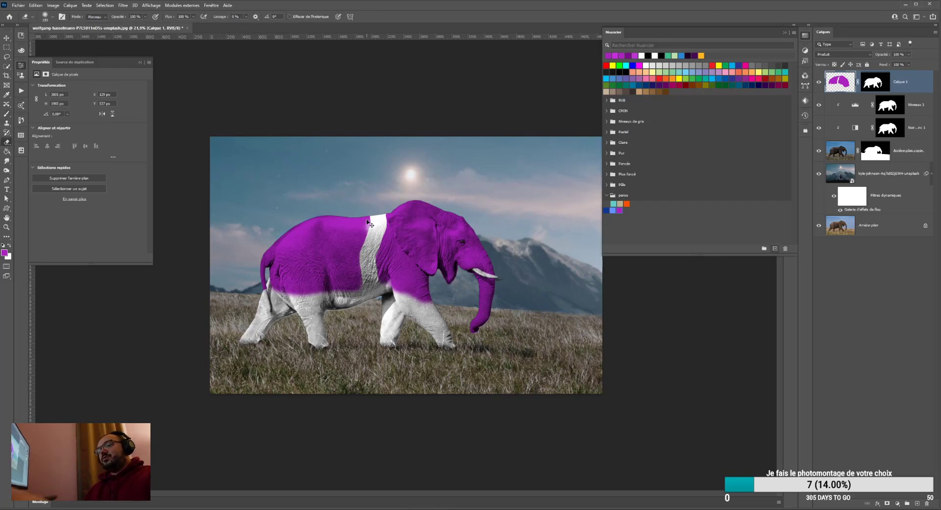
right_click(424, 284)
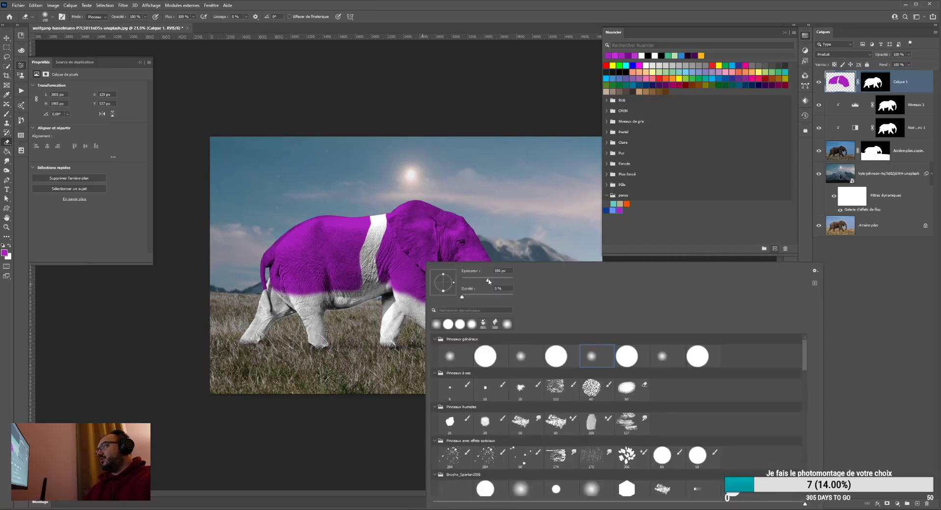
click(372, 228)
drag(372, 226, 373, 225)
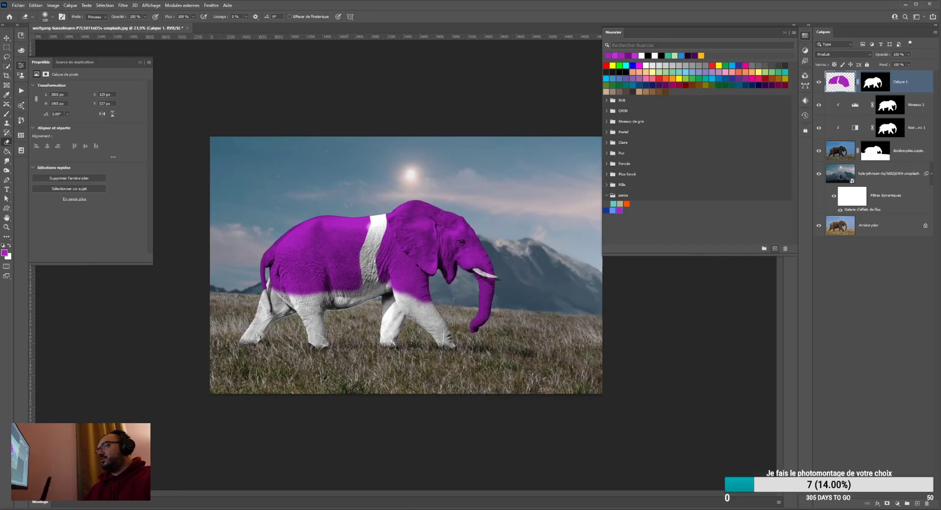
- Set the Eraser to 100% hardness and erase an irregular wavy rear edge on the white band, undoing one stroke and redoing it
right_click(503, 282)
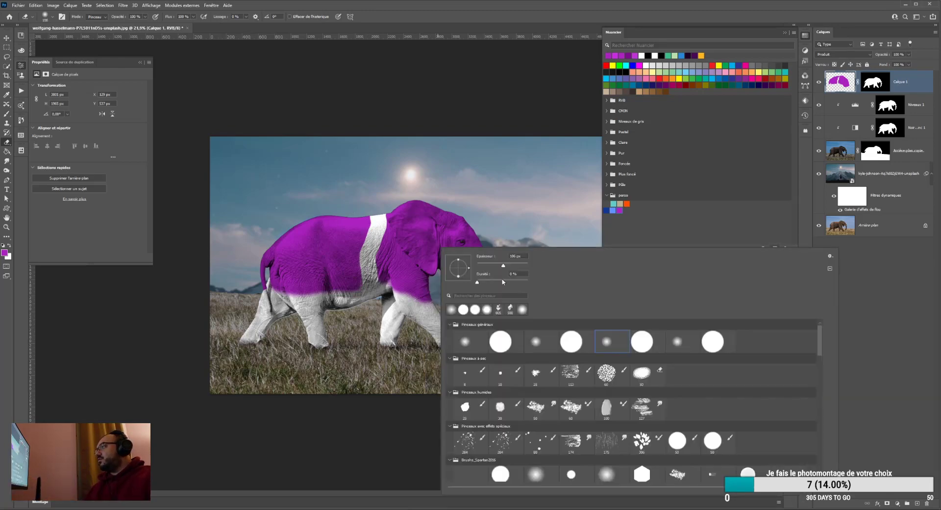
drag(503, 282, 544, 281)
click(374, 227)
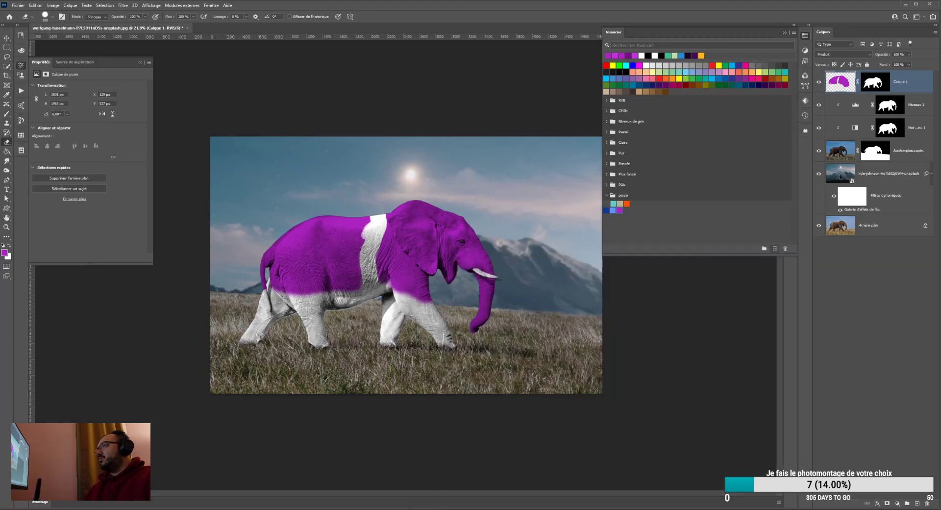
right_click(375, 233)
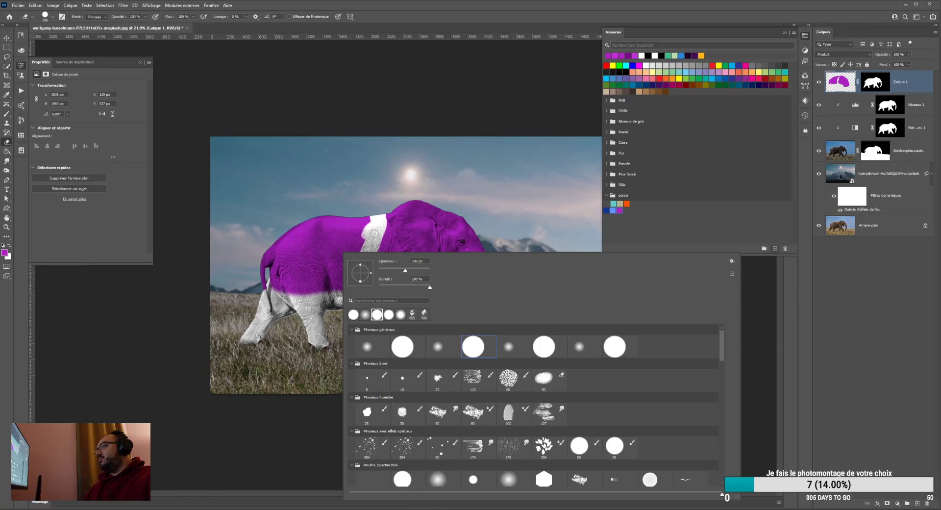
click(371, 231)
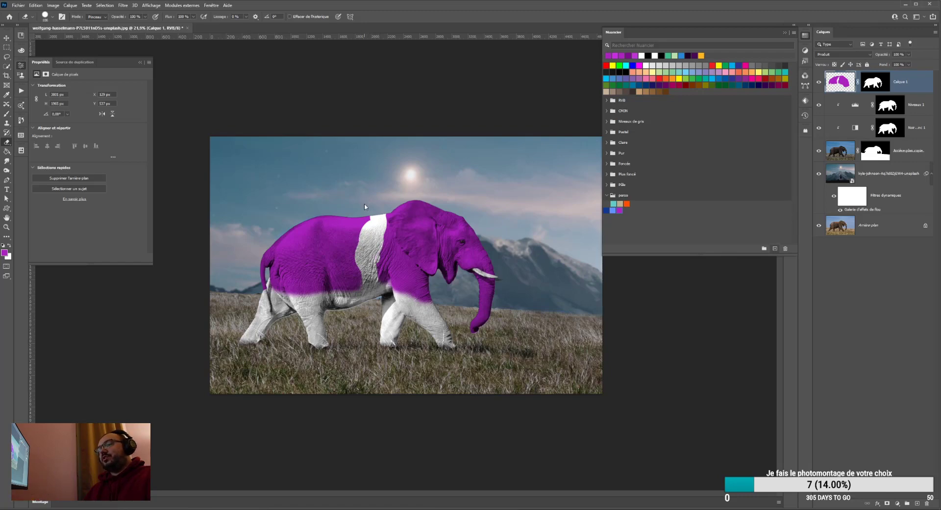
key(ctrl+z)
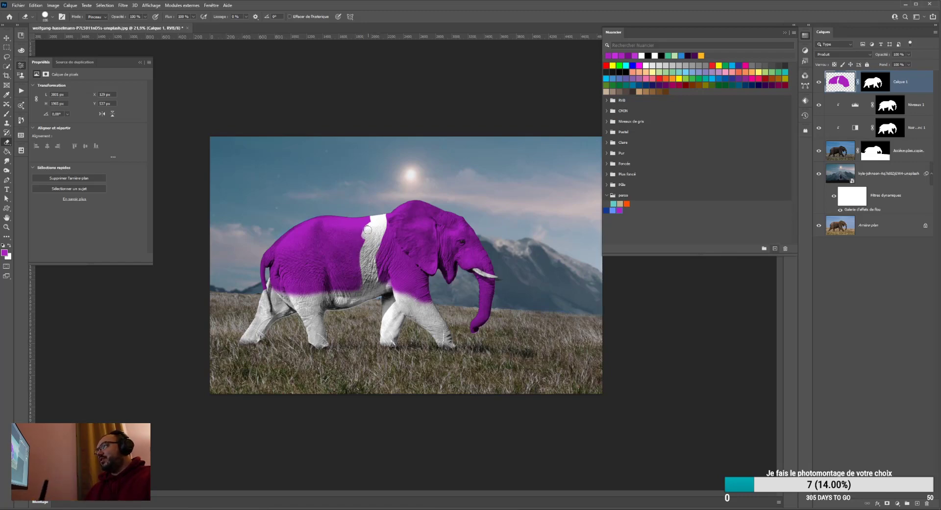
mouse_move(367, 230)
mouse_down()
mouse_move(369, 221)
mouse_move(364, 245)
mouse_up()
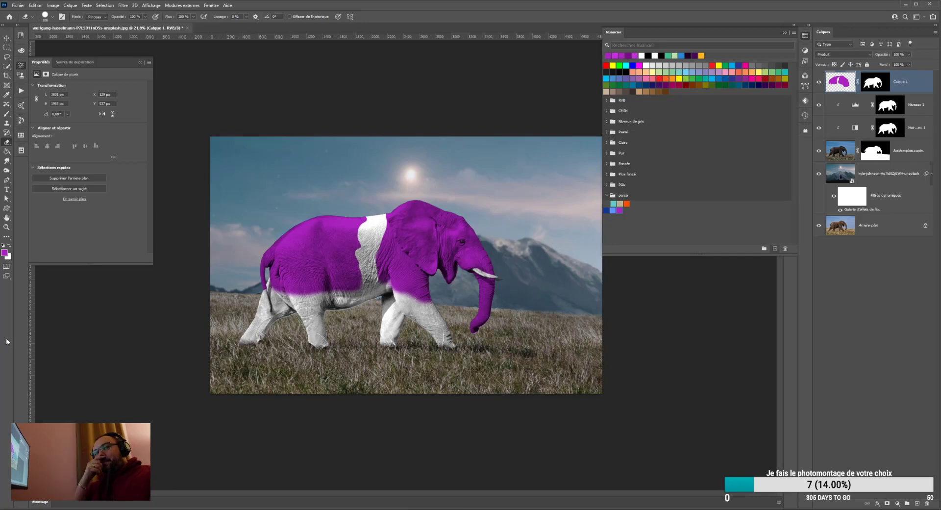
- Switch to the browser to examine the patch pattern in the Milka cow images, and return to Photoshop
key(alt+Tab)
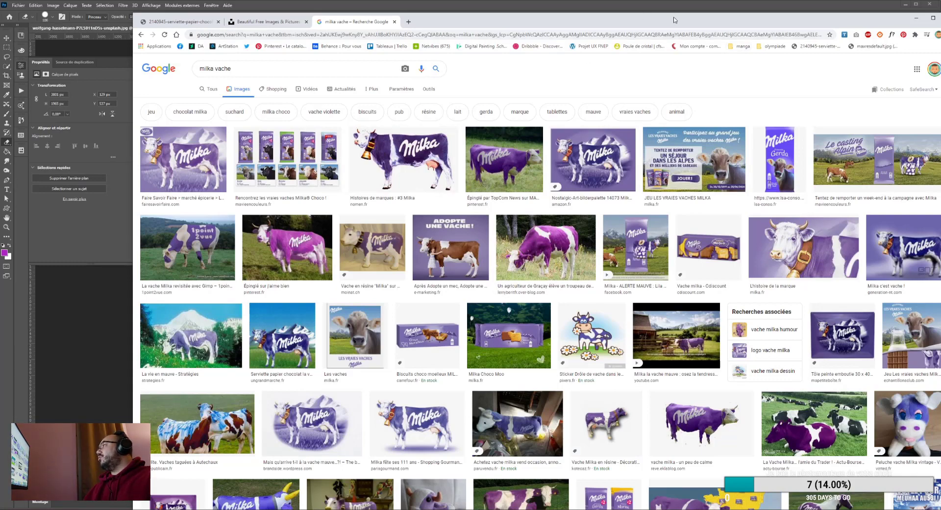
drag(674, 20, 504, 44)
click(746, 42)
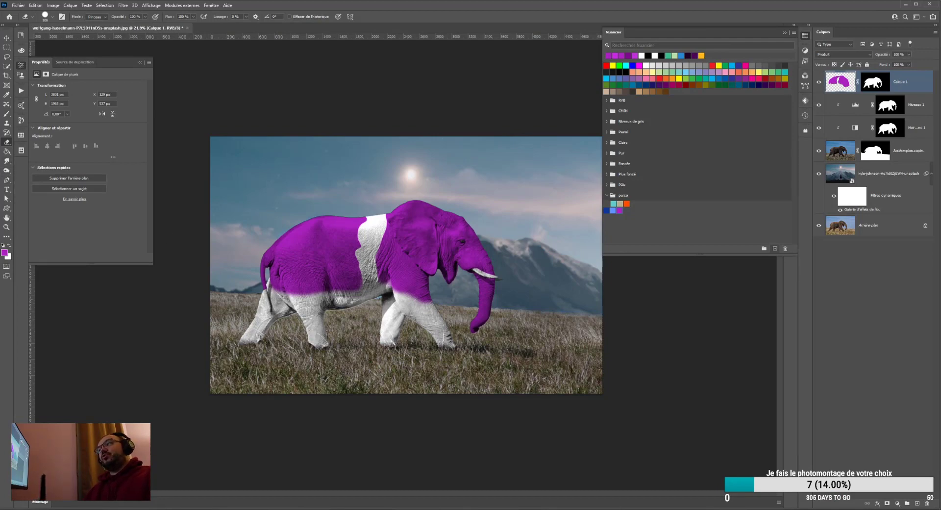
- Enlarge the Eraser tip to about 167 px and erase the purple from the elephant's head, trunk and ear
right_click(401, 285)
drag(414, 280, 420, 279)
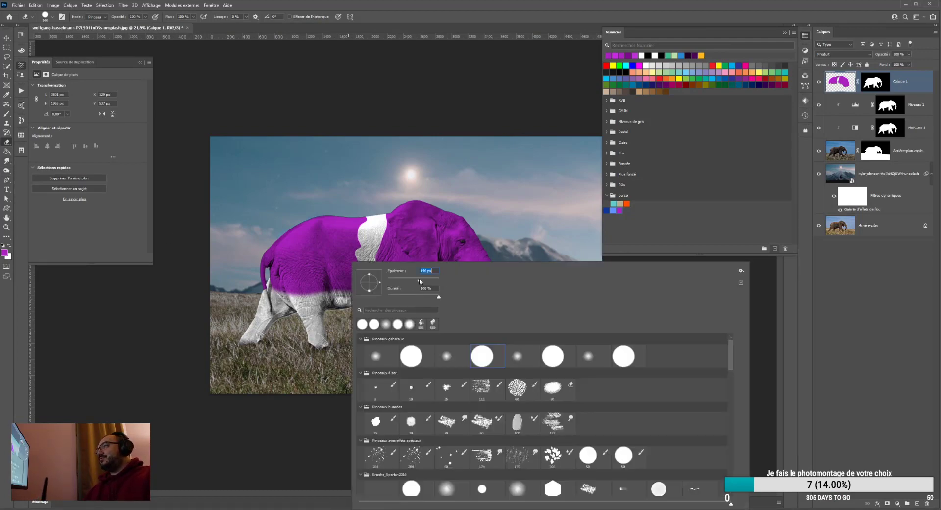
mouse_move(416, 200)
mouse_down()
mouse_move(472, 226)
mouse_move(490, 284)
mouse_move(495, 262)
mouse_move(476, 322)
mouse_move(491, 300)
mouse_move(481, 304)
mouse_move(481, 240)
mouse_move(449, 211)
mouse_move(444, 225)
mouse_move(470, 265)
mouse_move(450, 283)
mouse_move(423, 211)
mouse_up()
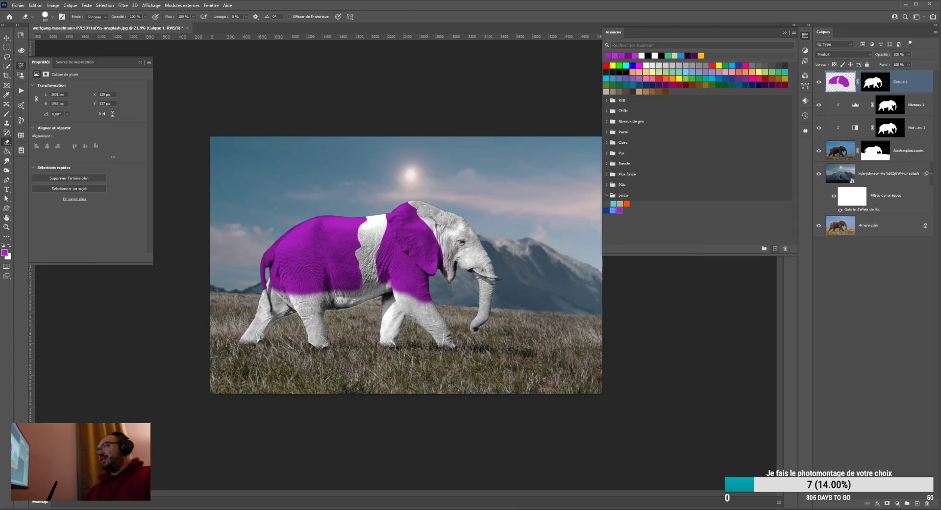
mouse_move(442, 257)
mouse_down()
mouse_move(410, 199)
mouse_move(438, 272)
mouse_move(401, 213)
mouse_move(426, 249)
mouse_up()
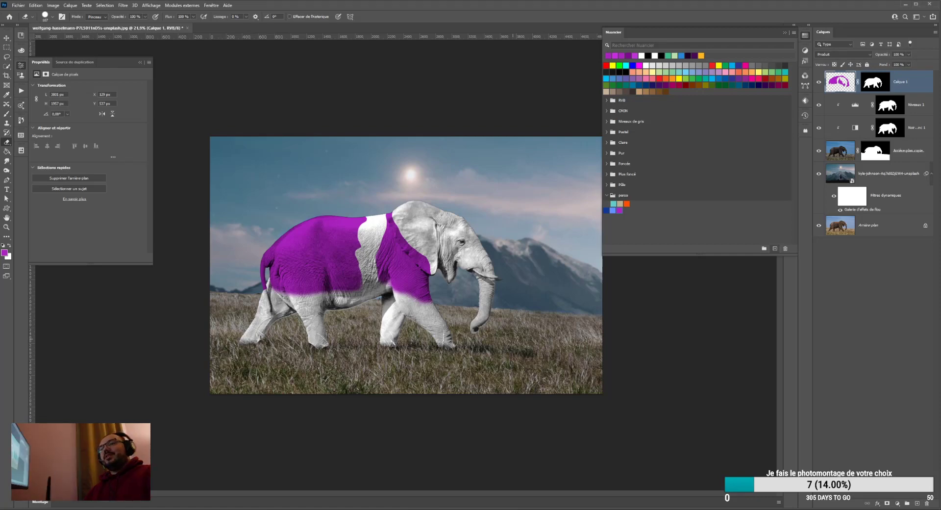
drag(432, 262, 421, 256)
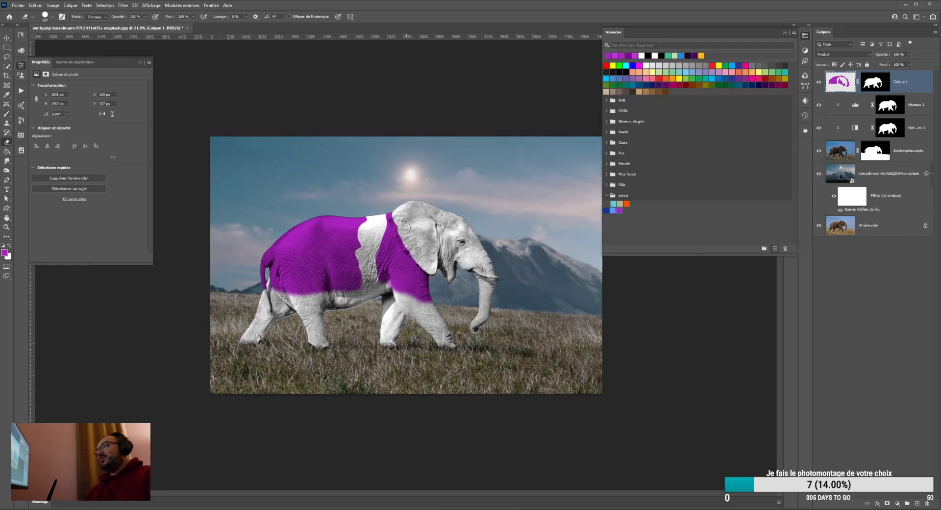
mouse_move(394, 212)
mouse_down()
mouse_move(396, 231)
mouse_move(434, 269)
mouse_up()
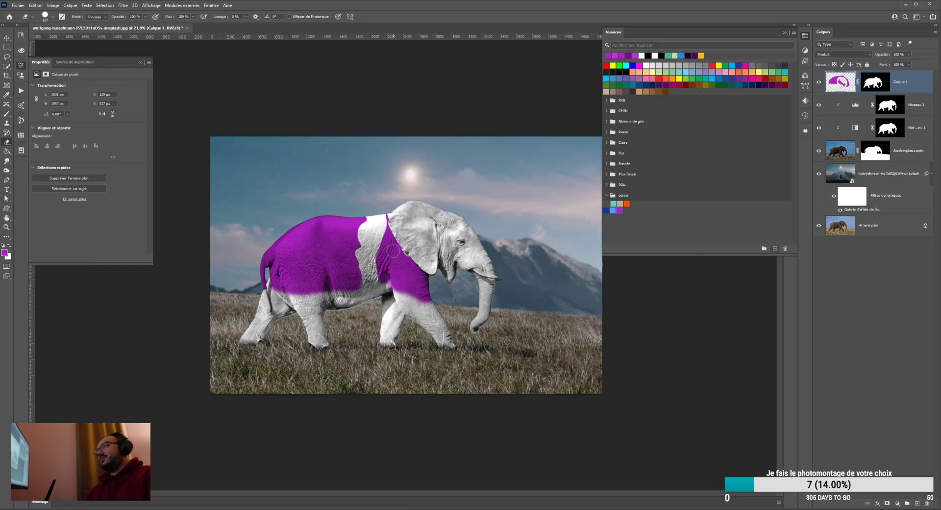
- Paint purple along the shoulder edge behind the ear with a 75 px Brush tip, and widen the thin upper strip with a smaller tip
scroll(407, 257, up, 5)
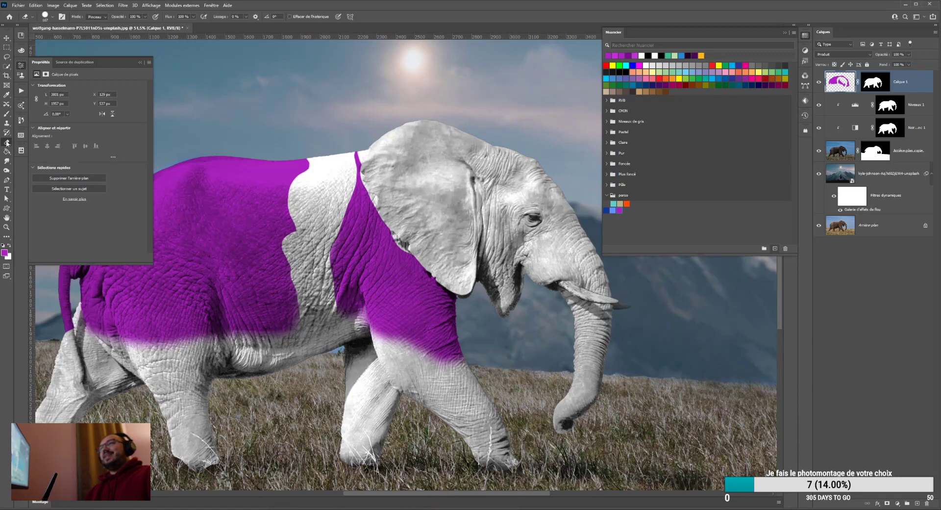
click(7, 114)
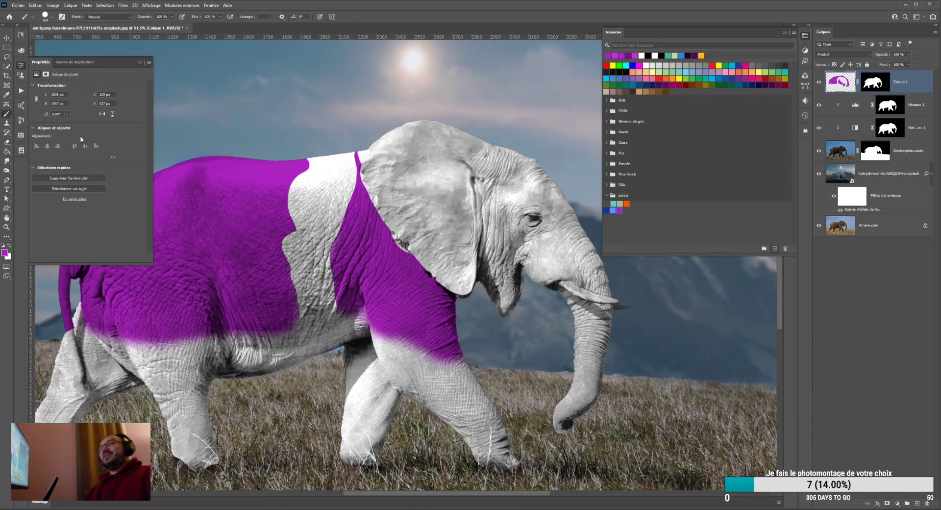
right_click(383, 266)
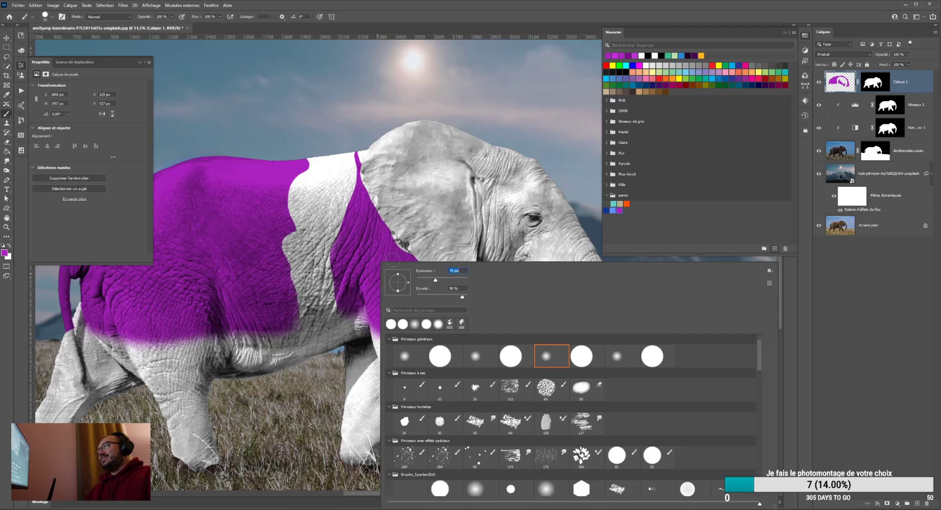
key(Return)
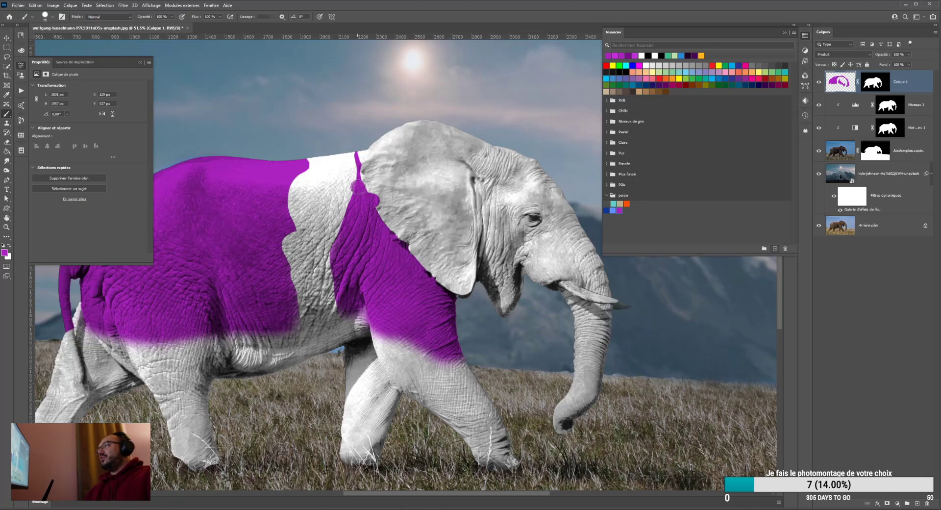
right_click(367, 260)
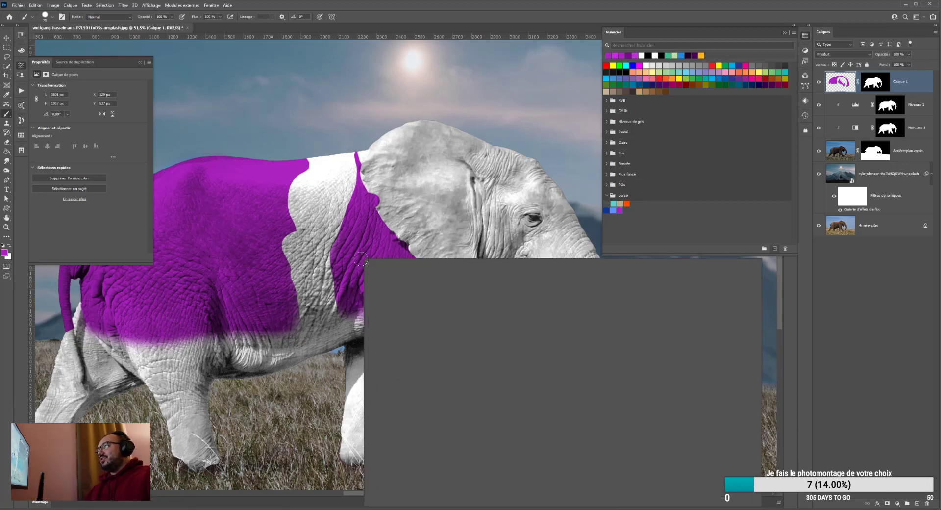
drag(419, 273, 409, 276)
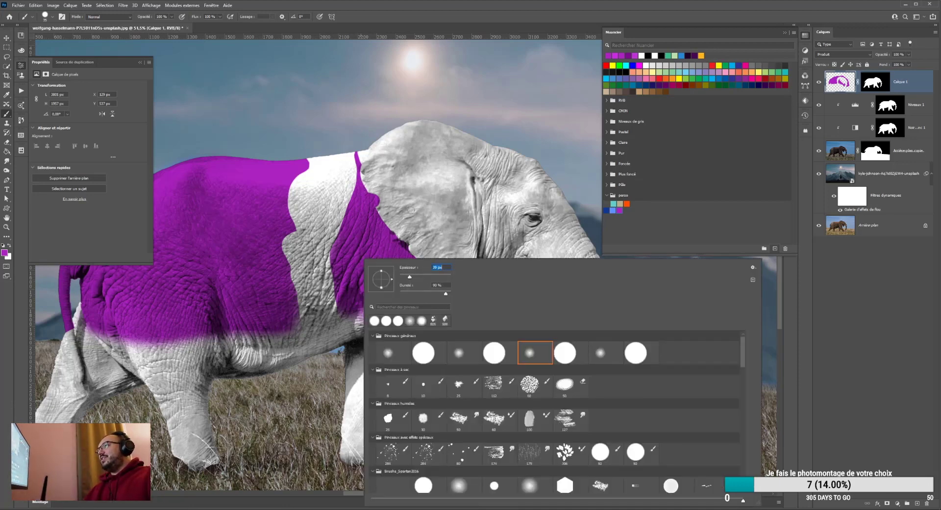
click(358, 172)
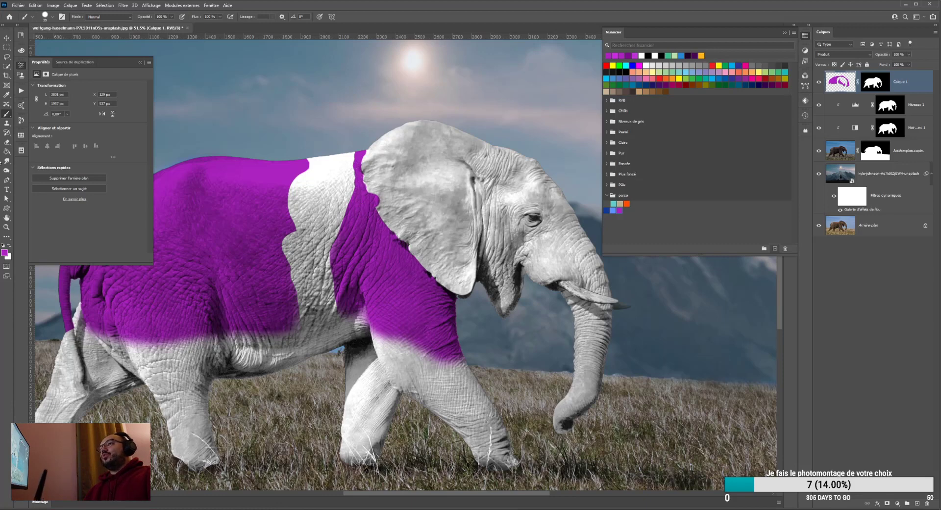
- Reduce the hard Eraser tip to about 40 px and trim the purple along the edge of the ear
click(7, 142)
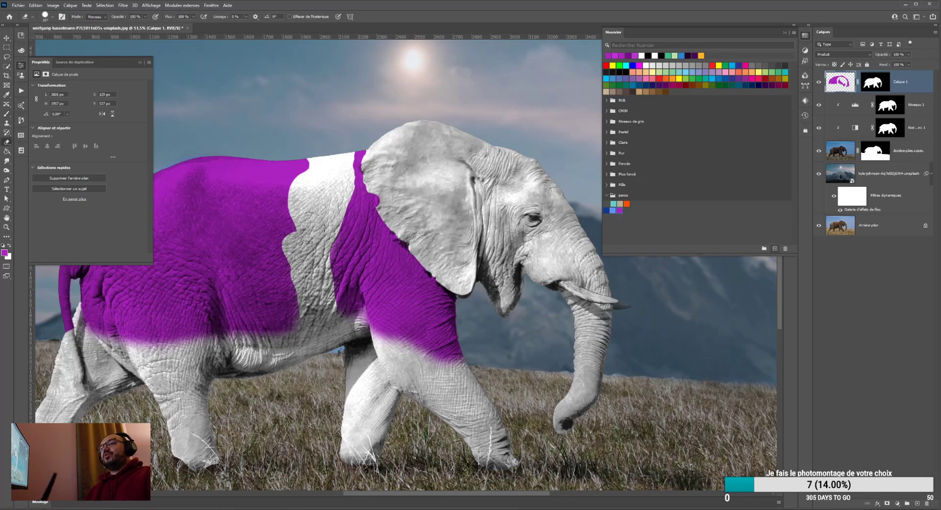
right_click(410, 215)
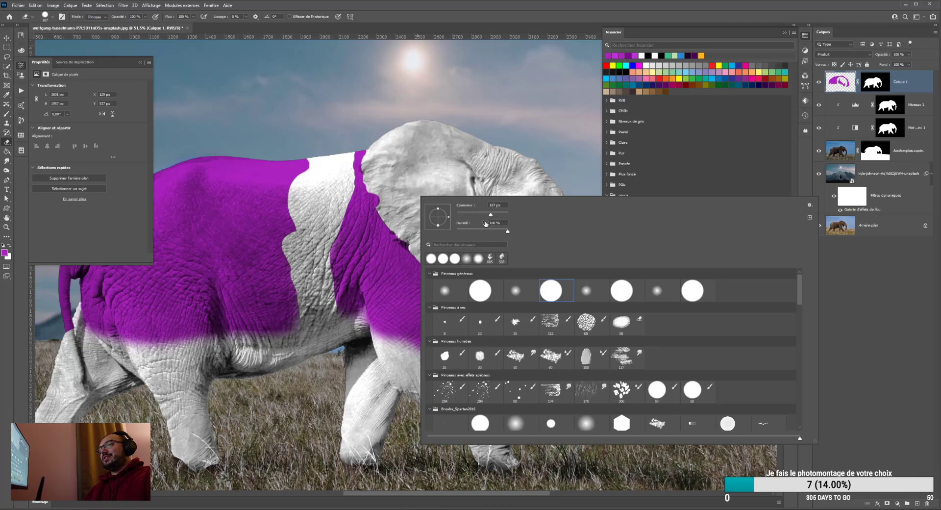
key(Return)
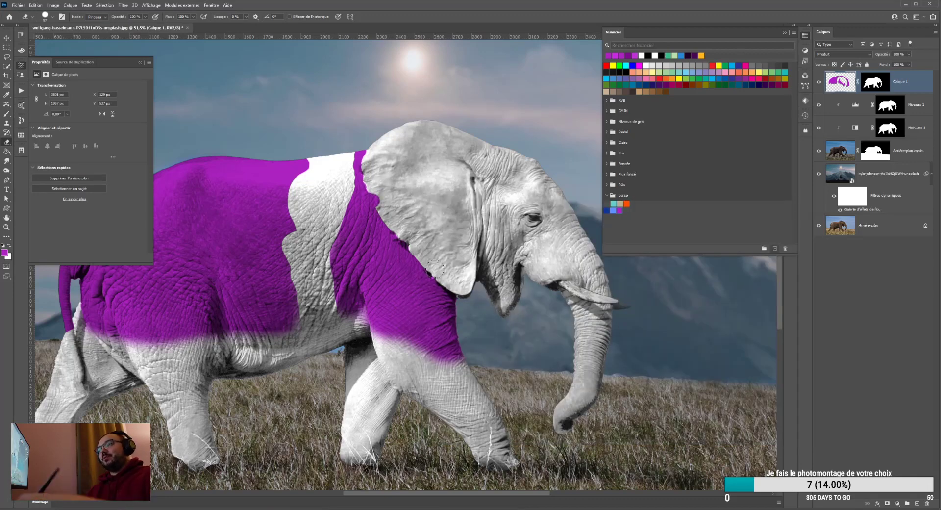
right_click(423, 229)
drag(478, 244, 462, 248)
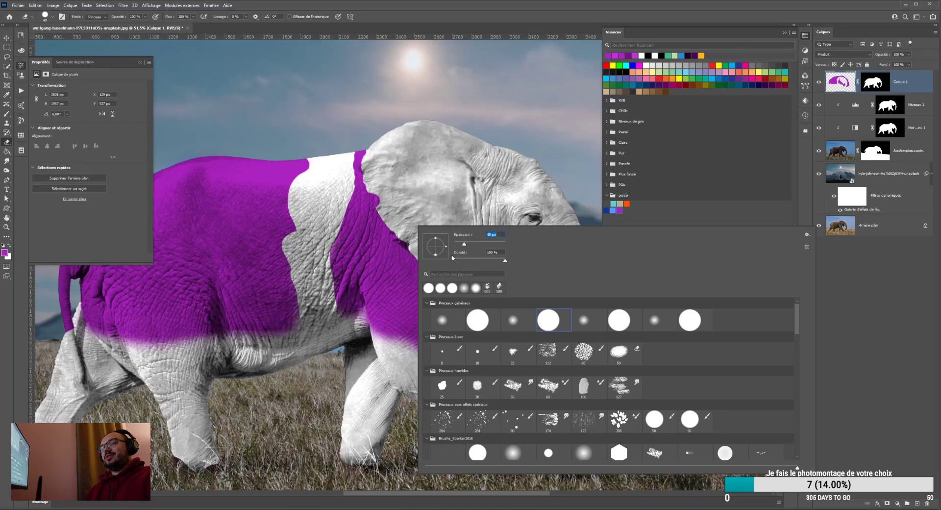
key(Return)
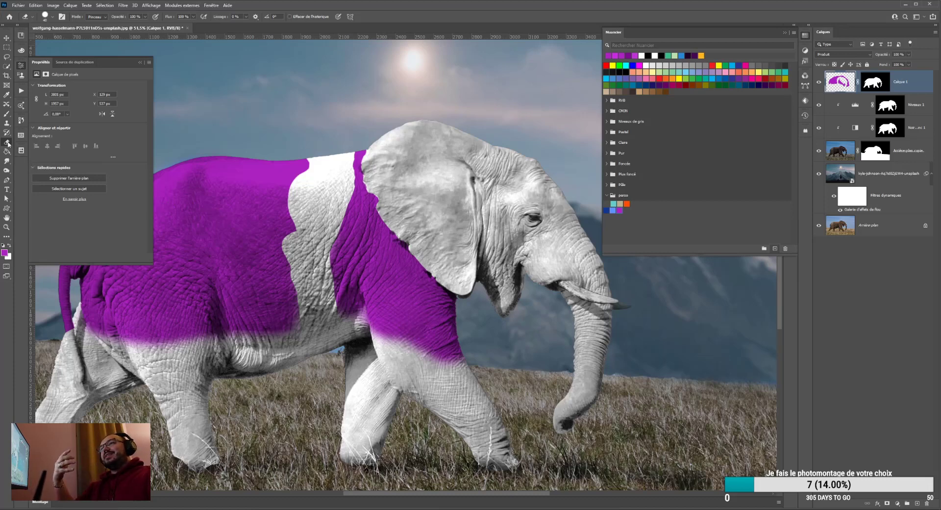
- Paint the upper part of the far front leg purple with a 135 px Brush tip
key(b)
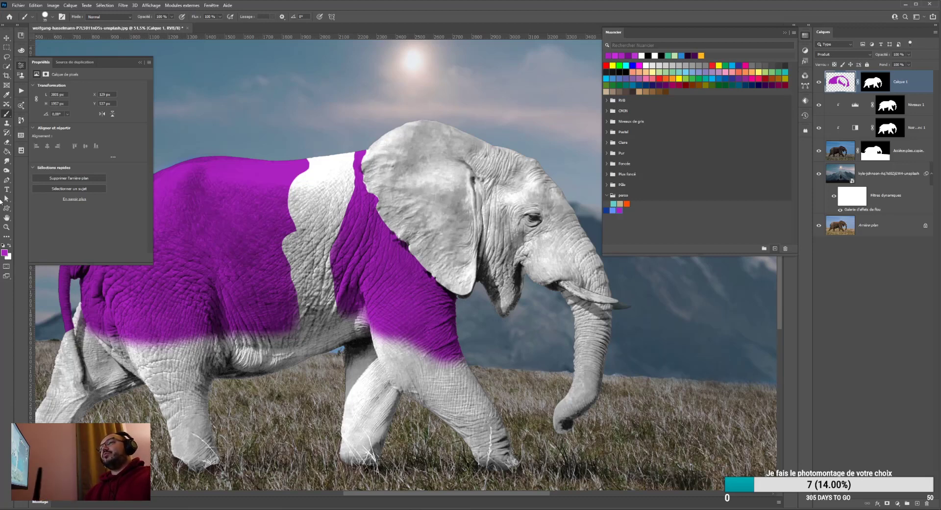
right_click(378, 325)
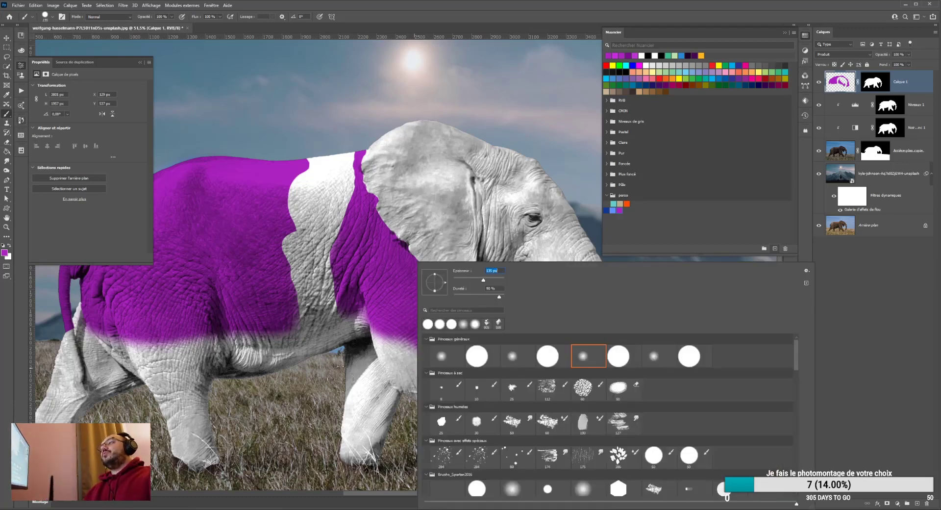
click(351, 360)
mouse_move(350, 361)
mouse_down()
mouse_move(346, 380)
mouse_move(364, 357)
mouse_move(355, 381)
mouse_move(358, 374)
mouse_move(332, 393)
mouse_move(364, 367)
mouse_up()
click(353, 381)
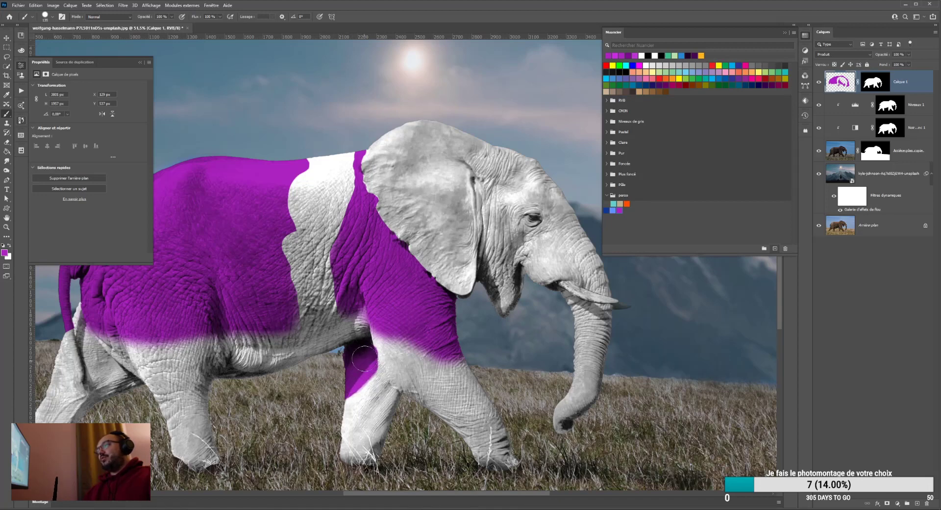
- Paint purple patches along the back edges of the near hind leg, the far front foot and the near front leg
click(6, 142)
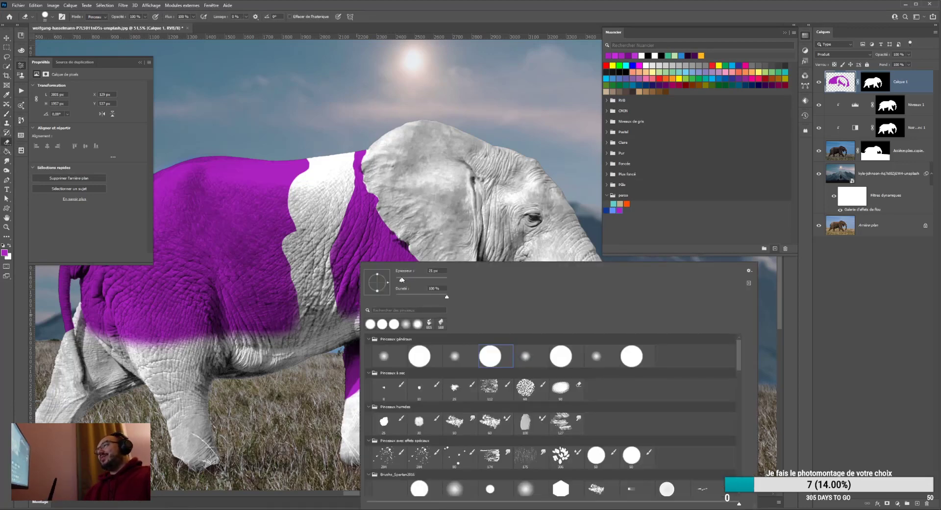
click(321, 360)
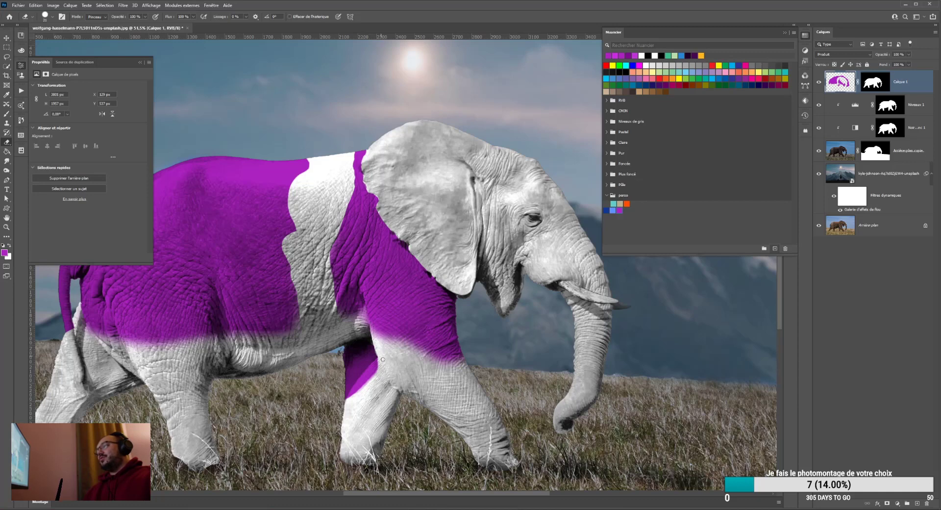
click(10, 116)
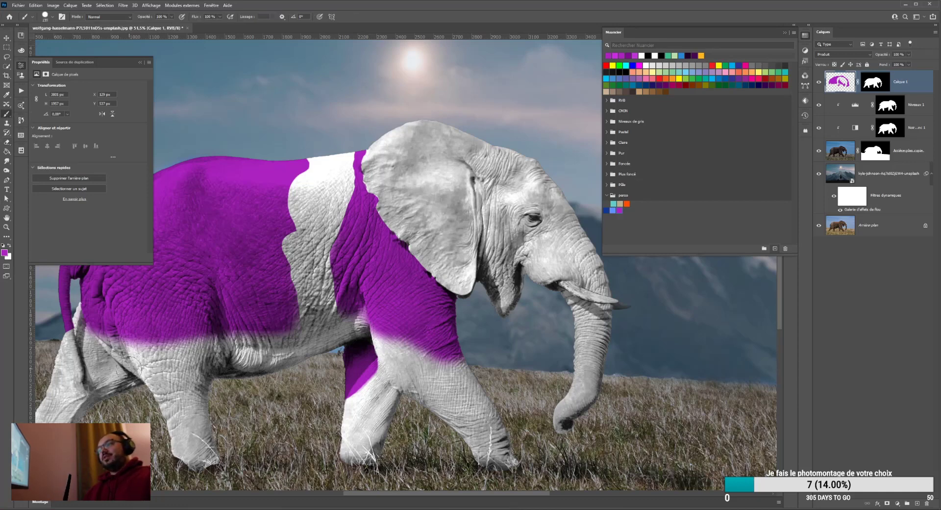
drag(157, 398, 174, 450)
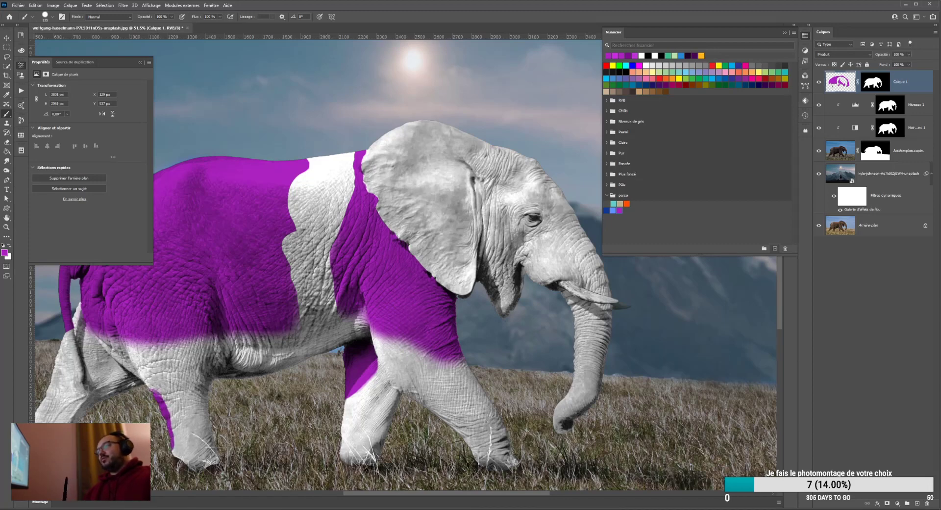
mouse_move(345, 431)
mouse_down()
mouse_move(344, 460)
mouse_move(345, 436)
mouse_up()
mouse_move(465, 451)
mouse_down()
mouse_move(456, 427)
mouse_move(427, 406)
mouse_up()
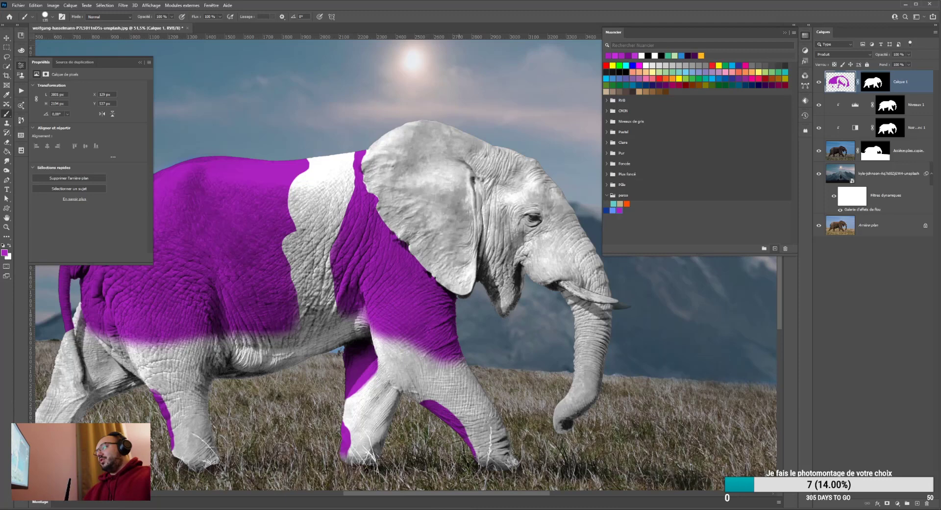
- Extend the purple in a thin strip down the near front leg's front edge and paint the tail tip purple with a small Brush tip
drag(467, 355, 499, 417)
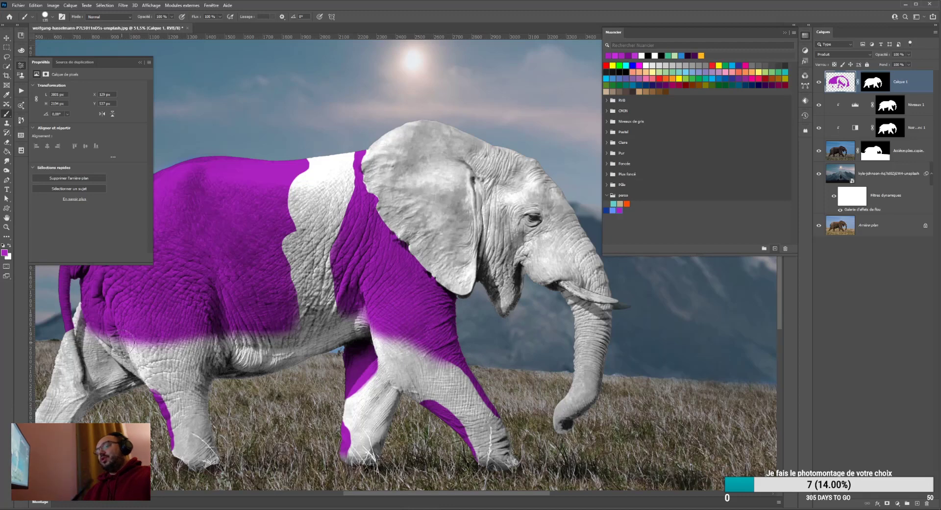
drag(189, 390, 317, 385)
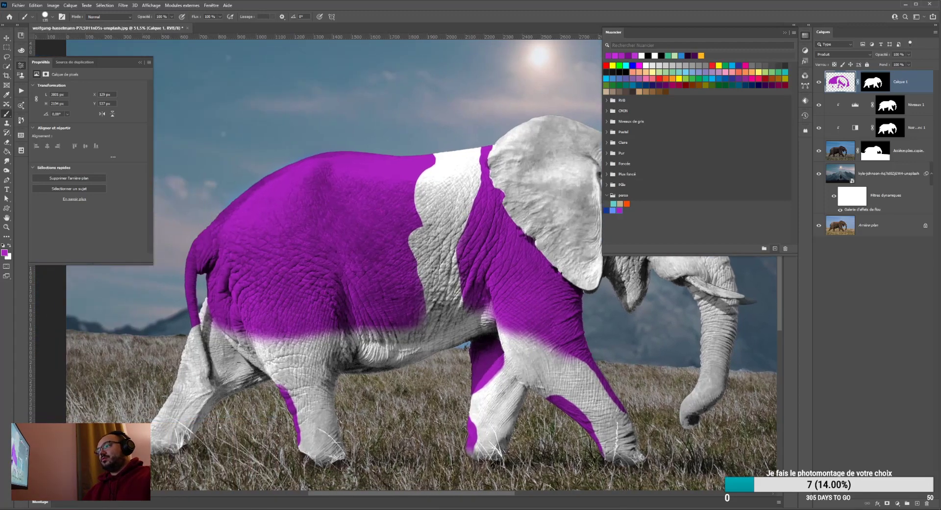
right_click(200, 364)
key(Escape)
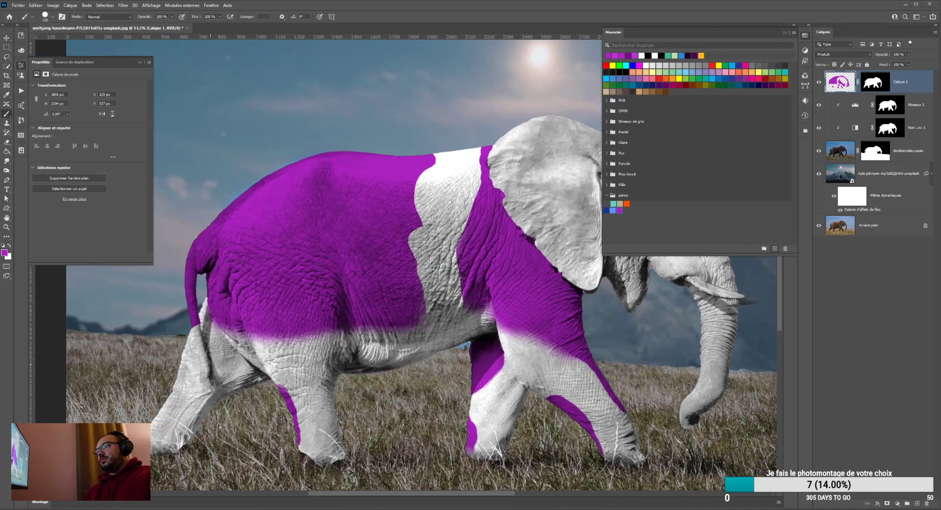
drag(214, 351, 207, 369)
right_click(205, 360)
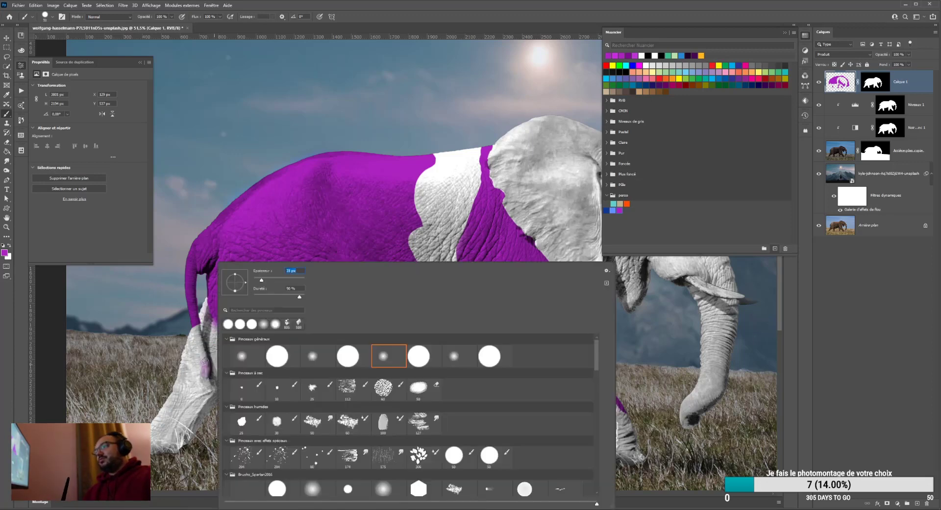
drag(206, 361, 204, 368)
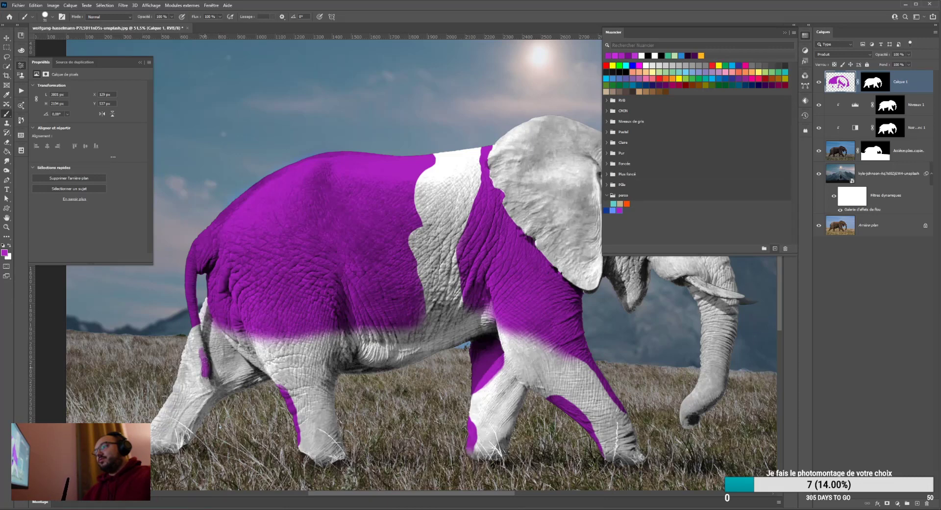
- Try to paint the back edge of the far hind leg purple with a Brush tip of about 143 px
right_click(204, 363)
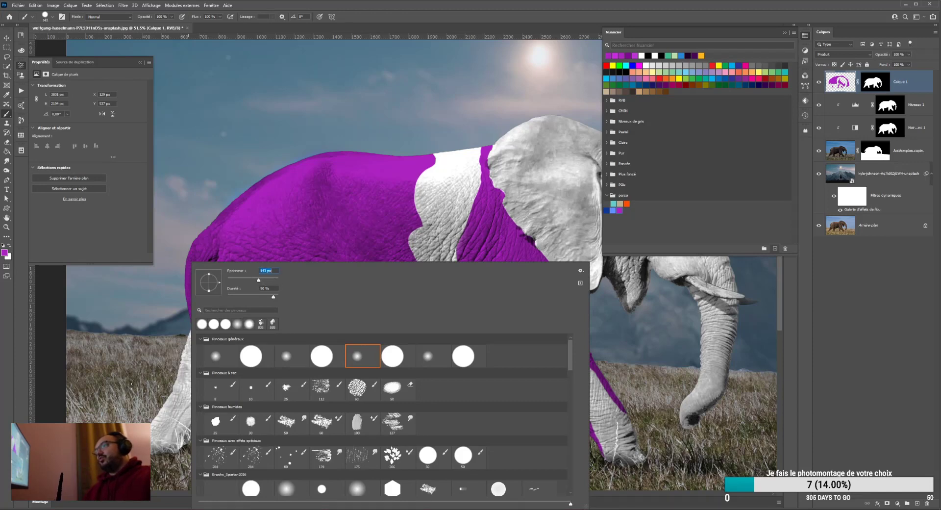
click(166, 379)
mouse_move(165, 379)
mouse_down()
mouse_move(159, 416)
mouse_move(140, 415)
mouse_up()
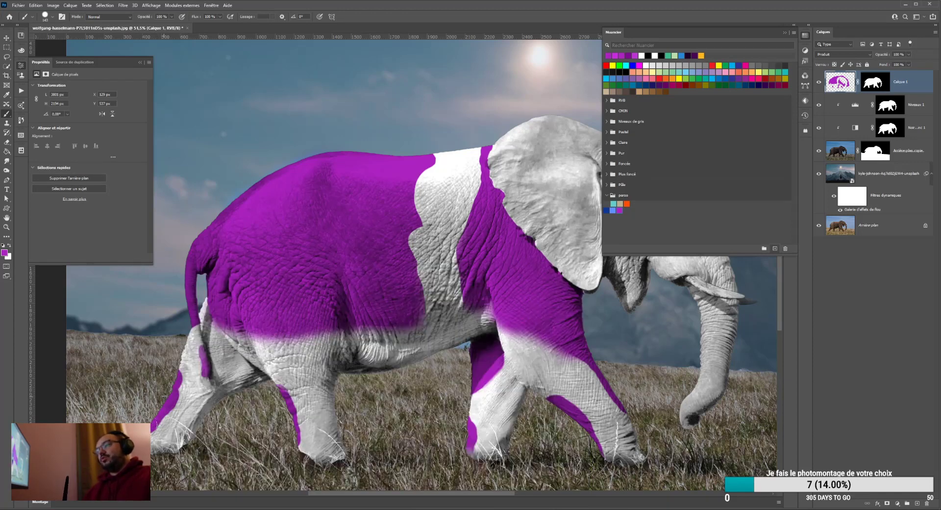
drag(169, 374, 170, 352)
key(ctrl+minus)
key(ctrl+minus)
key(ctrl+minus)
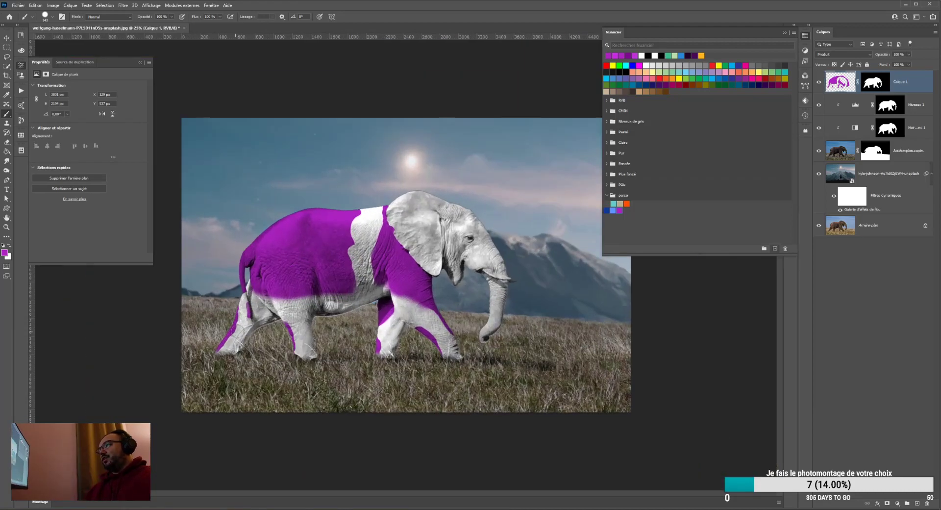
scroll(251, 329, up, 4)
scroll(190, 342, down, 2)
key(ctrl+z)
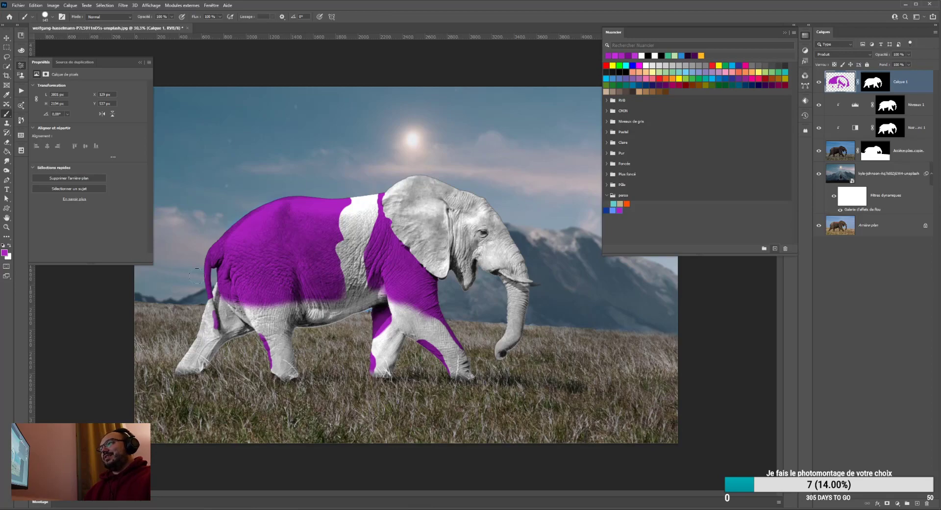
- Erase the purple patches from the near hind leg, far front foot and near front leg's back edge with a 123 px Eraser tip
scroll(215, 319, up, 4)
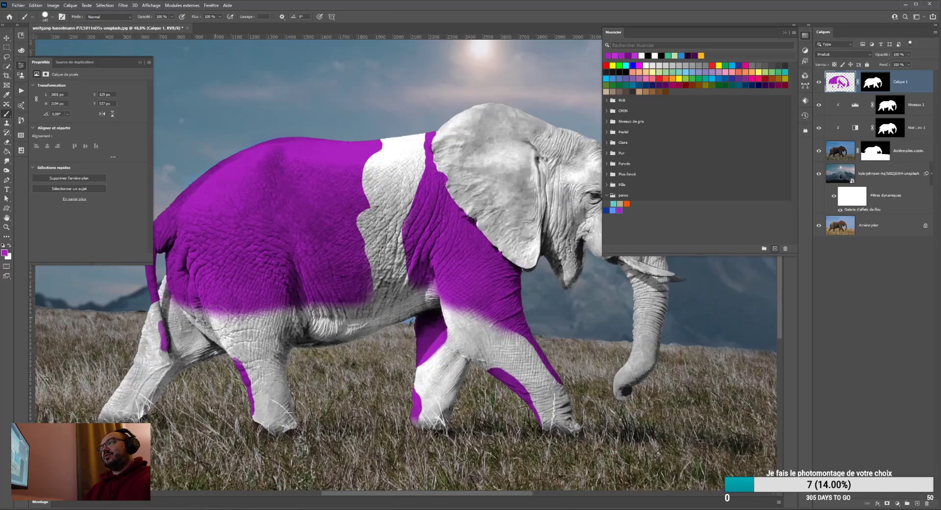
scroll(216, 320, down, 3)
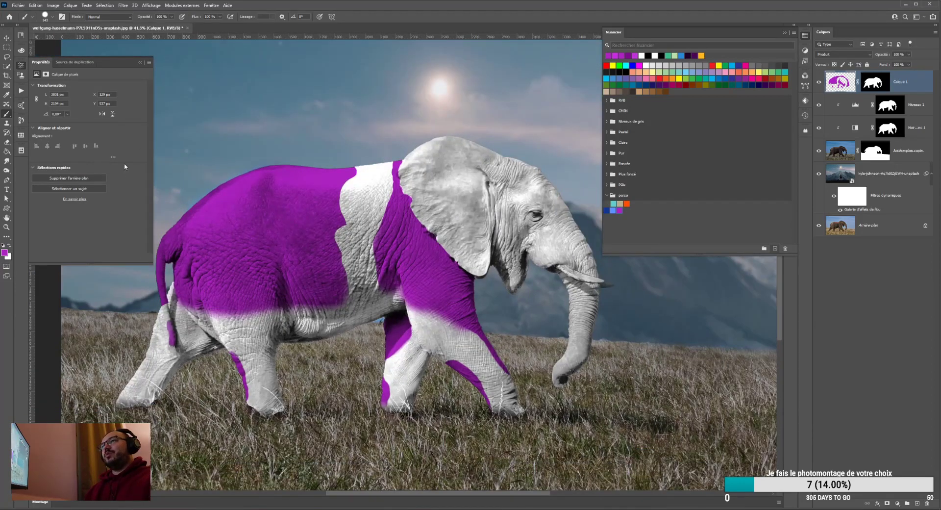
key(e)
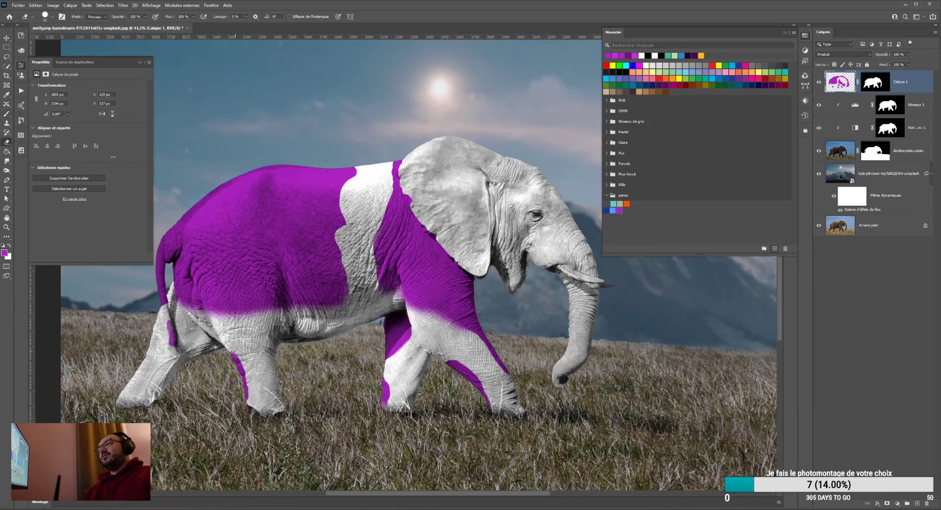
right_click(252, 262)
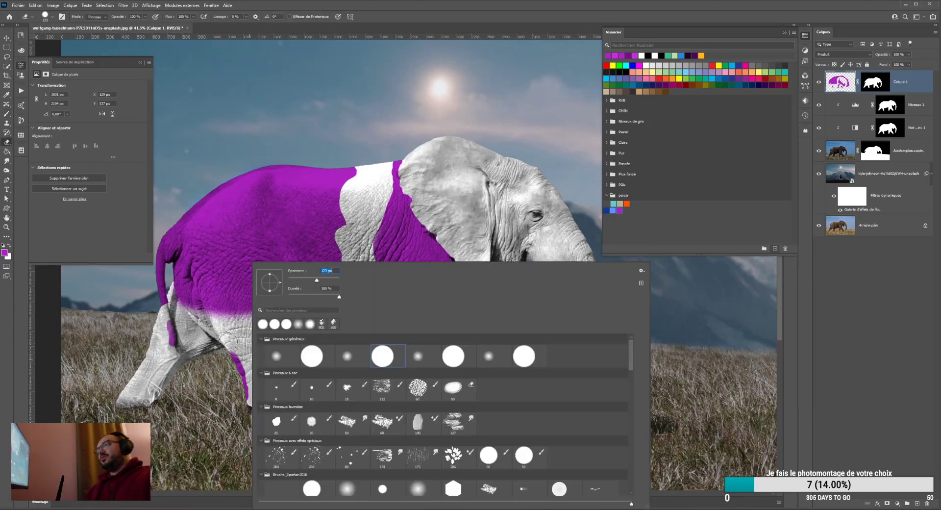
drag(228, 342, 242, 411)
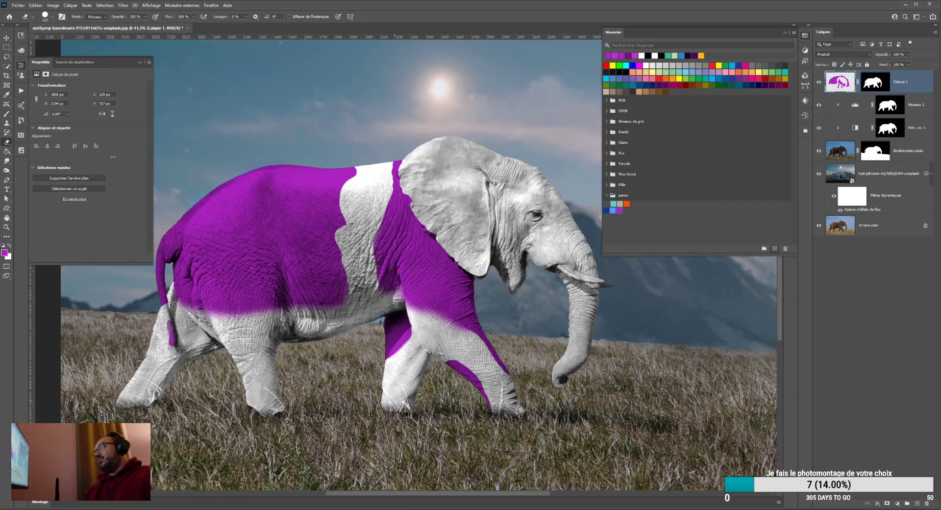
mouse_move(436, 384)
mouse_down()
mouse_move(468, 377)
mouse_move(486, 400)
mouse_up()
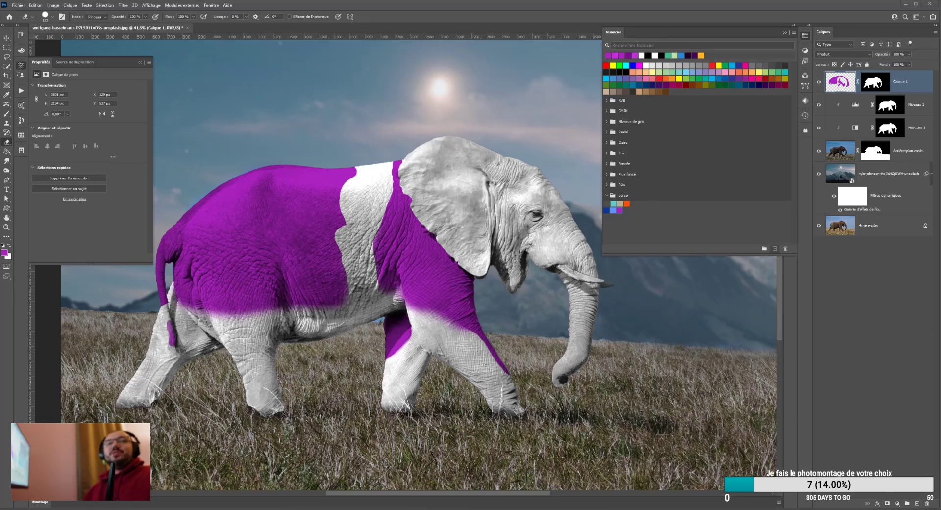
- Switch to the browser's Milka cow image results, check the media controls, and return to the Photoshop montage
key(alt+Tab)
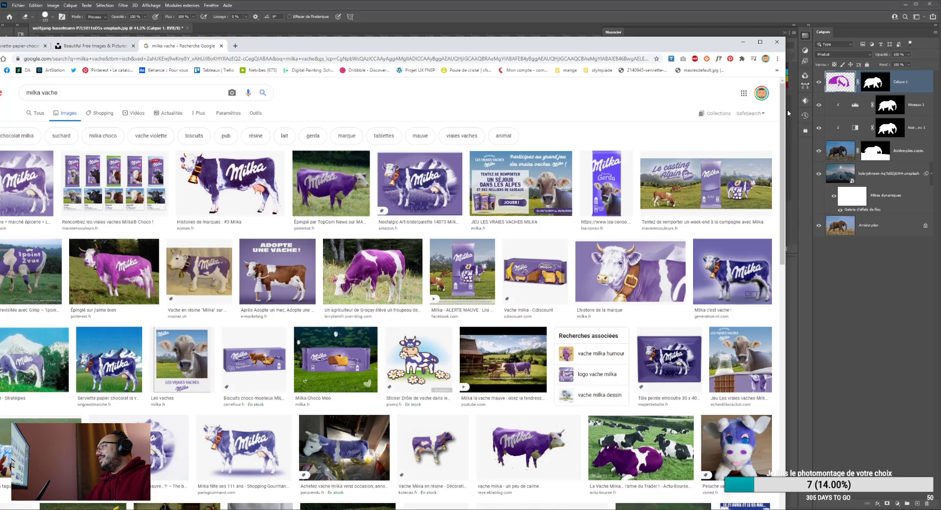
click(752, 57)
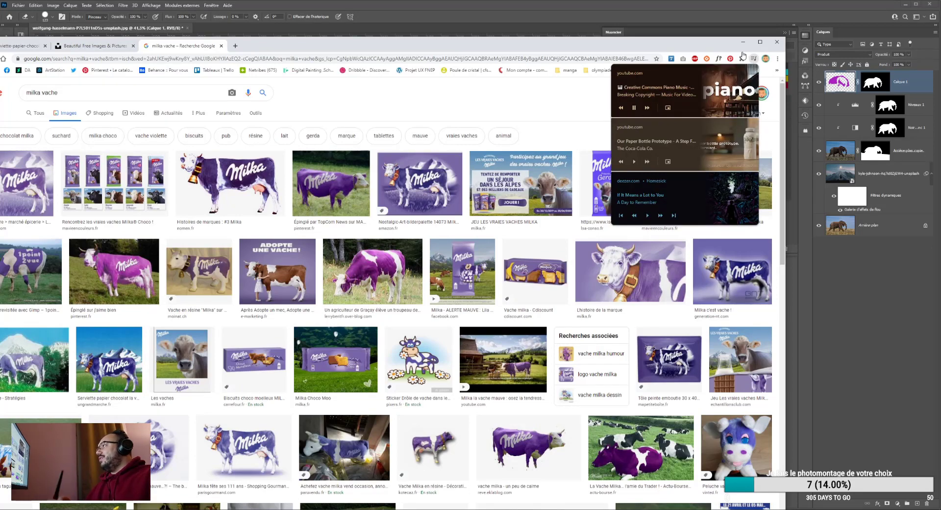
click(672, 43)
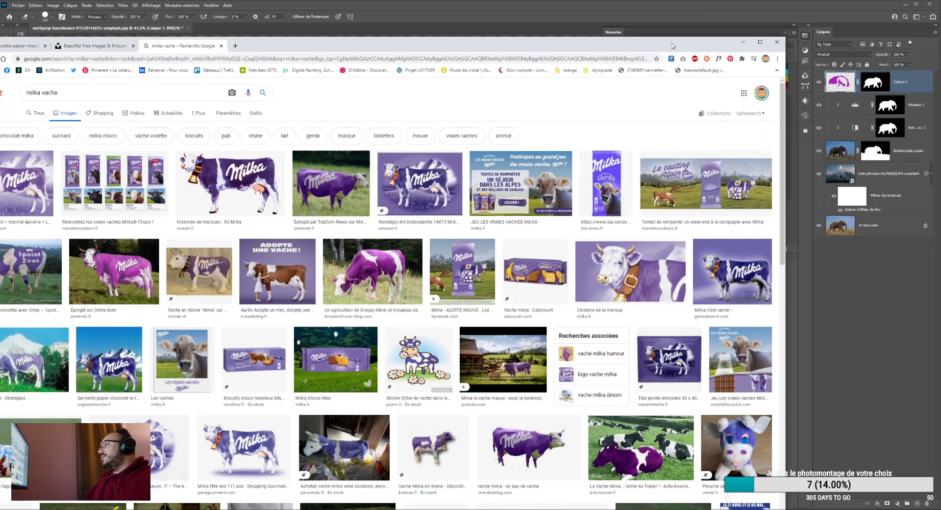
click(744, 42)
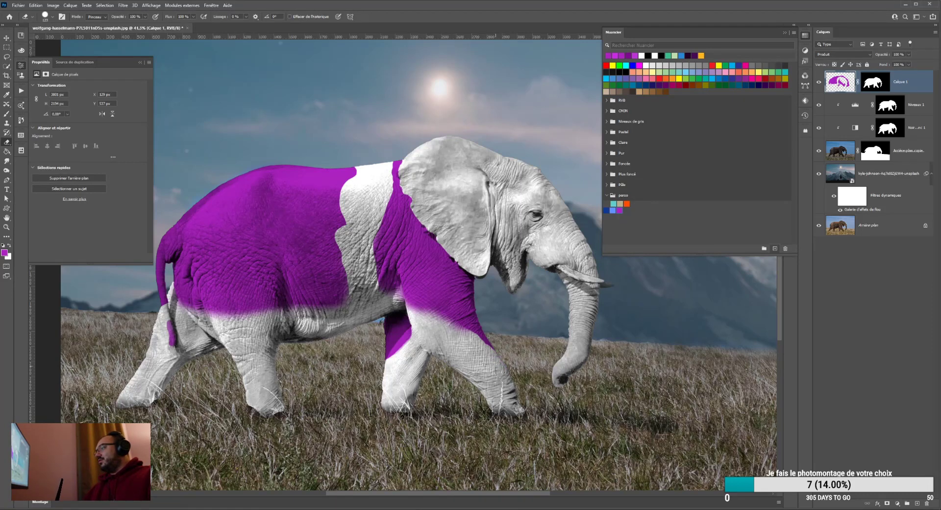
- Lower the Eraser tip's hardness to 28 % and undo the last erasure on the near front leg's purple strip
right_click(473, 305)
drag(487, 294, 481, 296)
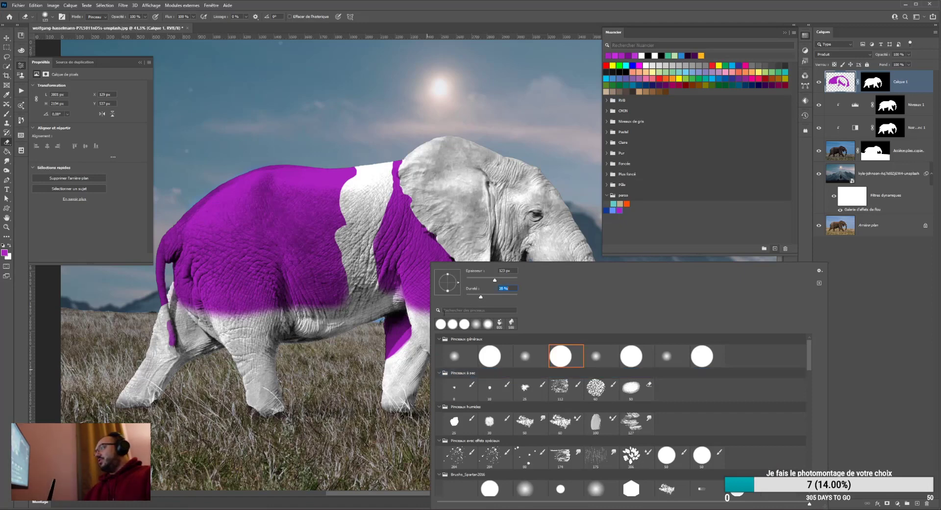
click(377, 376)
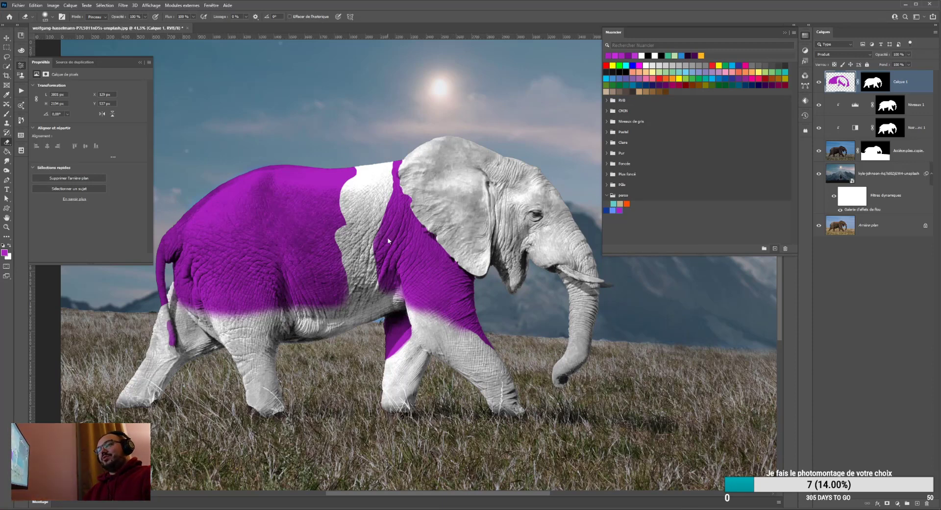
key(ctrl+z)
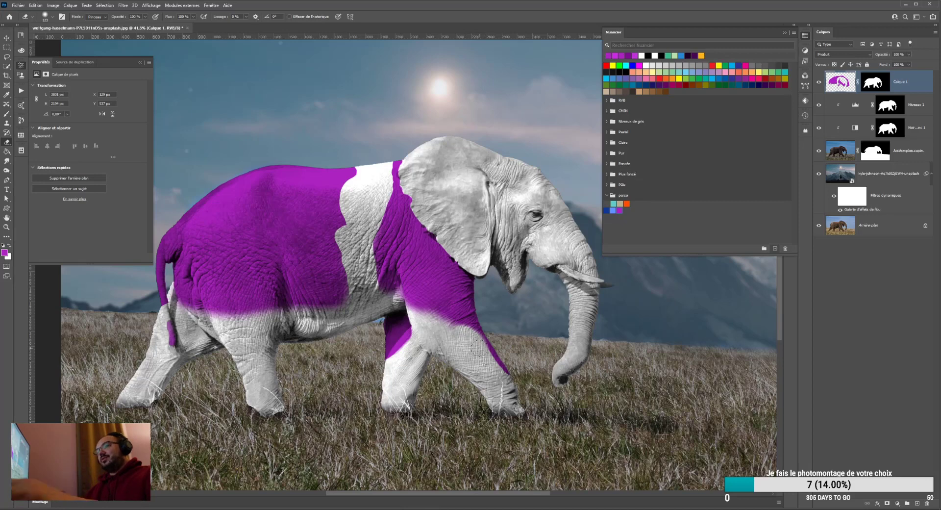
- Choose a soft round Eraser tip of 123 px and soften the lower edge of the purple on the far front leg
right_click(543, 337)
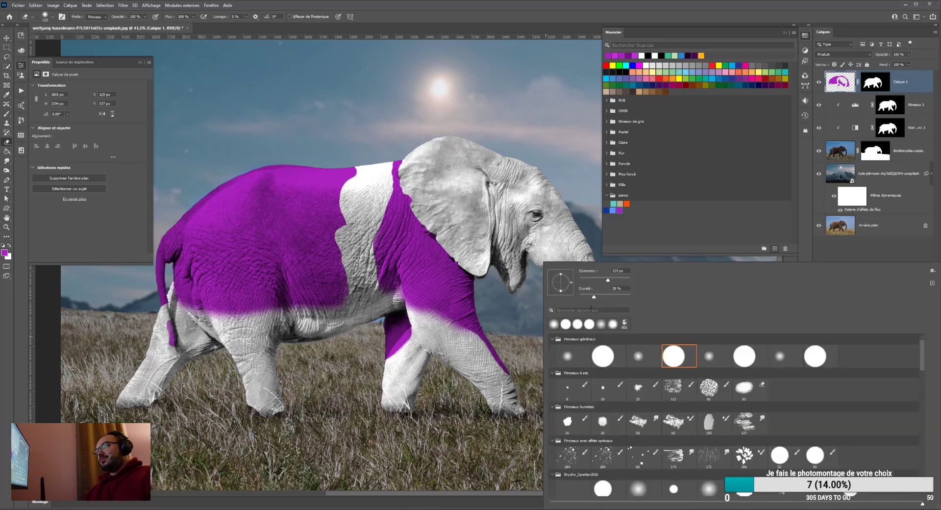
click(649, 357)
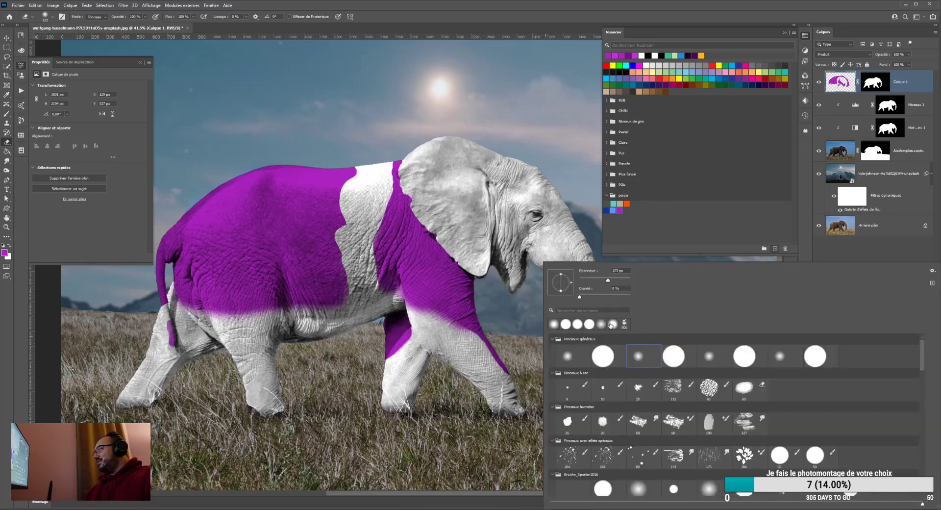
click(457, 368)
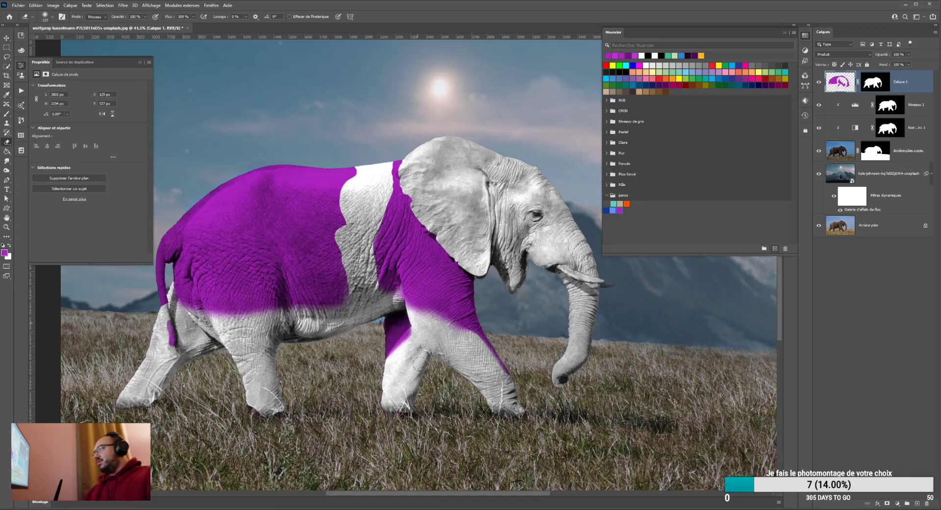
- Activate the Type tool for adding text to the elephant montage
scroll(172, 404, down, 2)
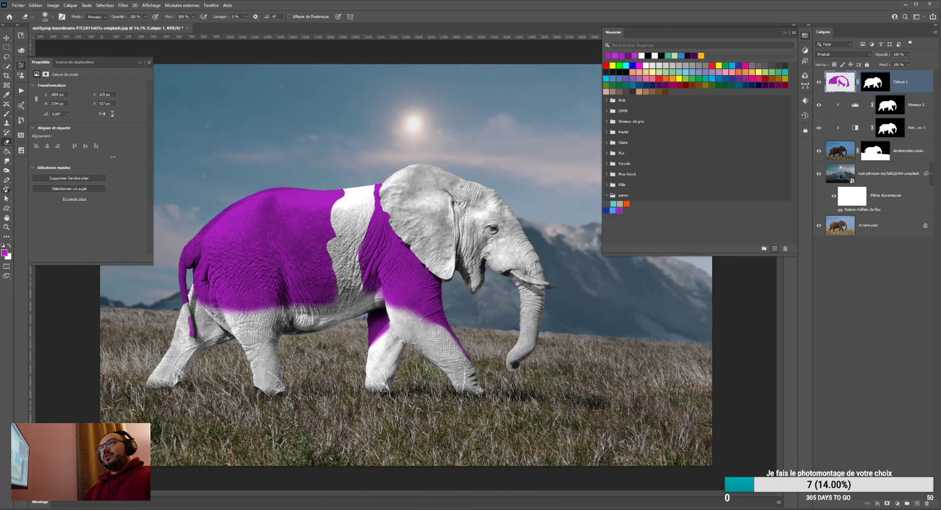
click(7, 189)
click(7, 191)
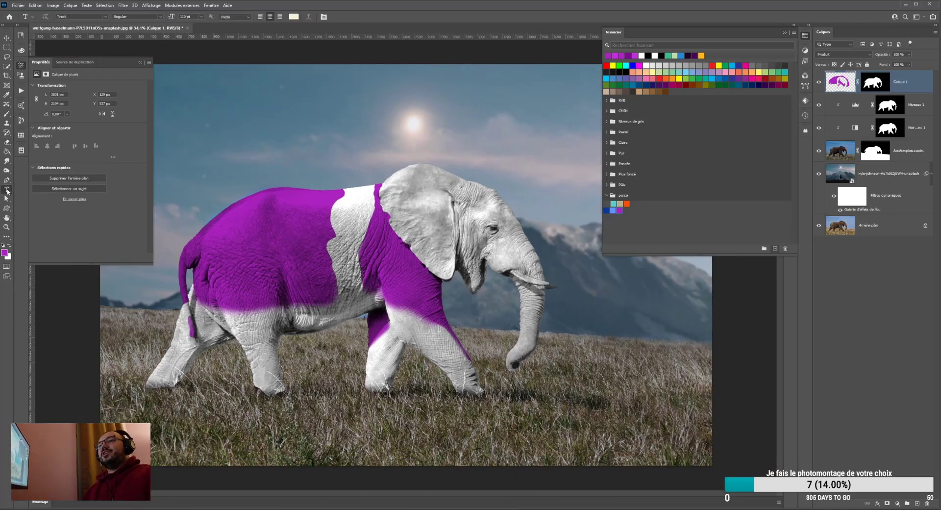
- Add the text "MILKA" on the elephant's purple flank and select all of it
click(253, 253)
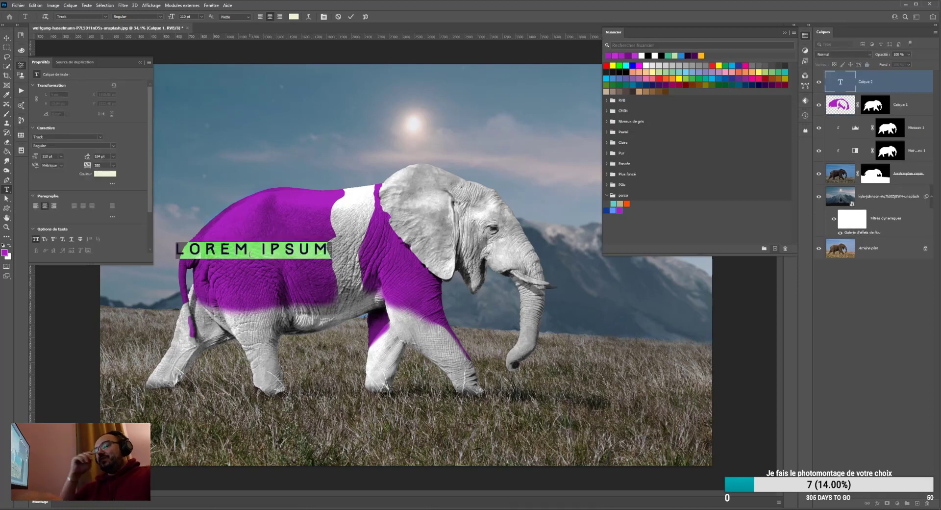
text(MIL)
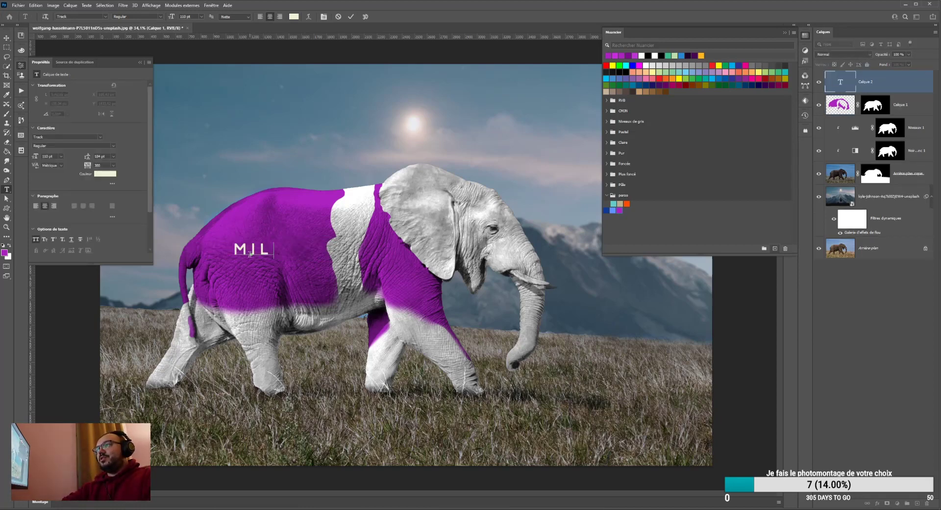
text(KA)
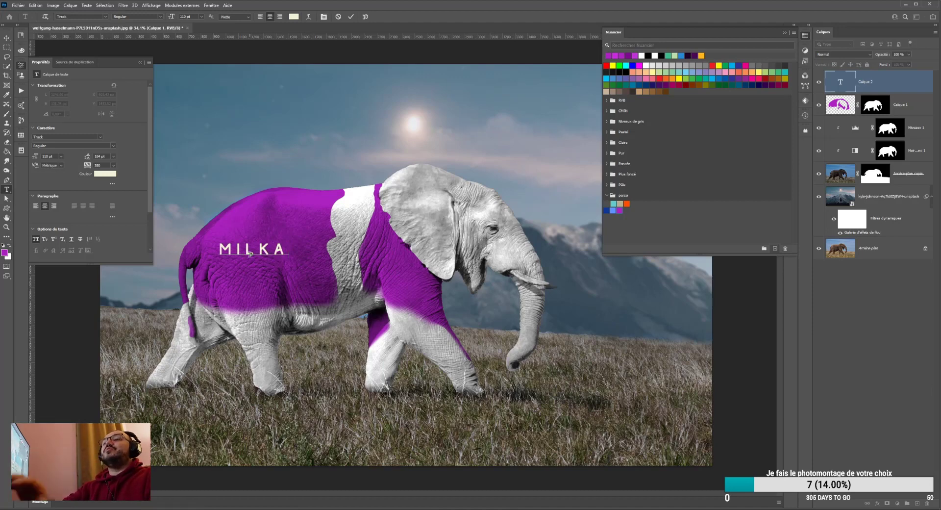
key(ctrl+a)
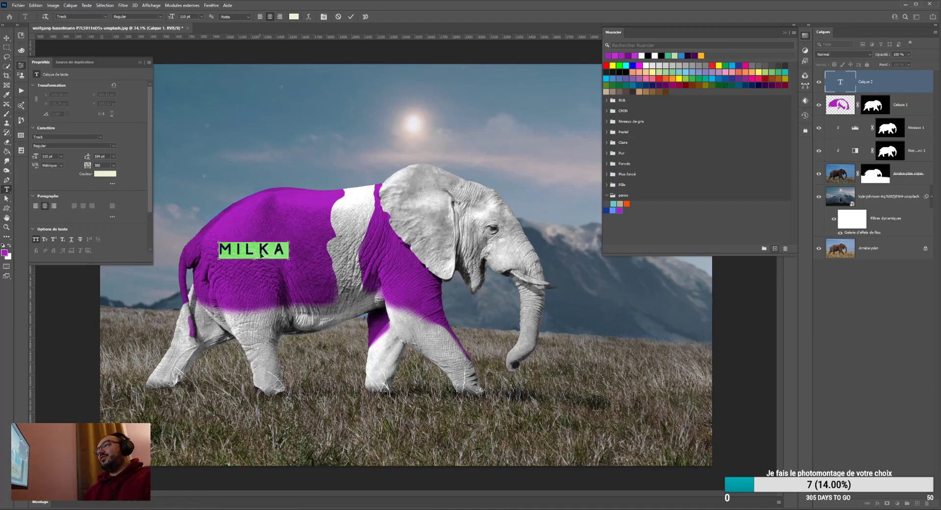
- Preview the available fonts on the selected MILKA text, then leave its font as it is
click(108, 18)
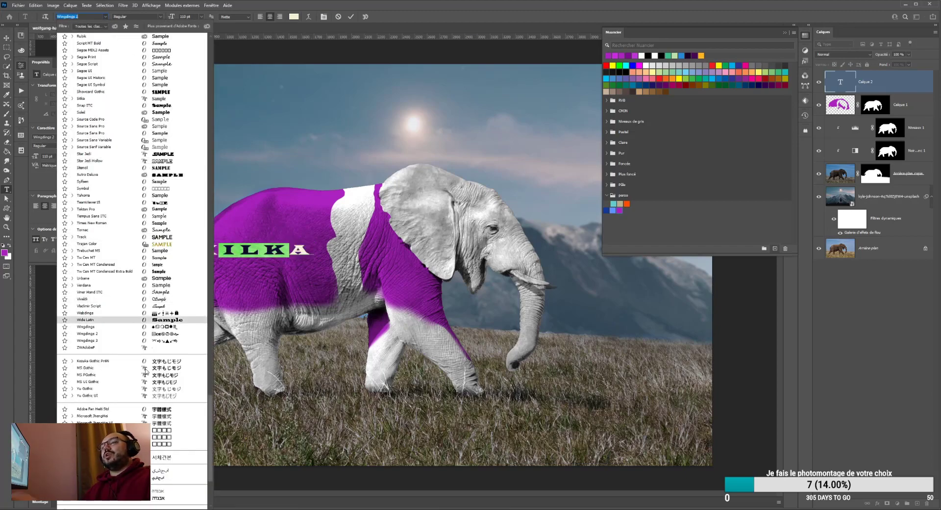
scroll(161, 294, up, 10)
scroll(182, 280, up, 15)
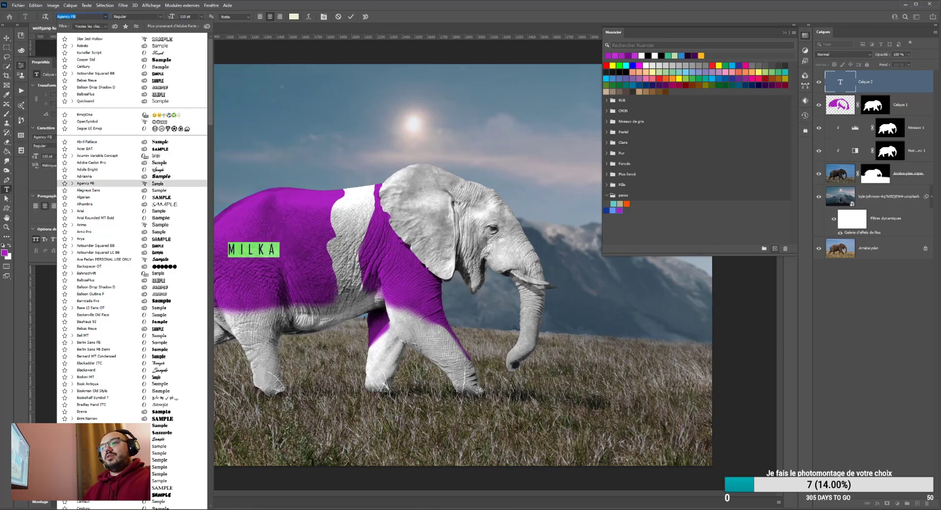
key(Escape)
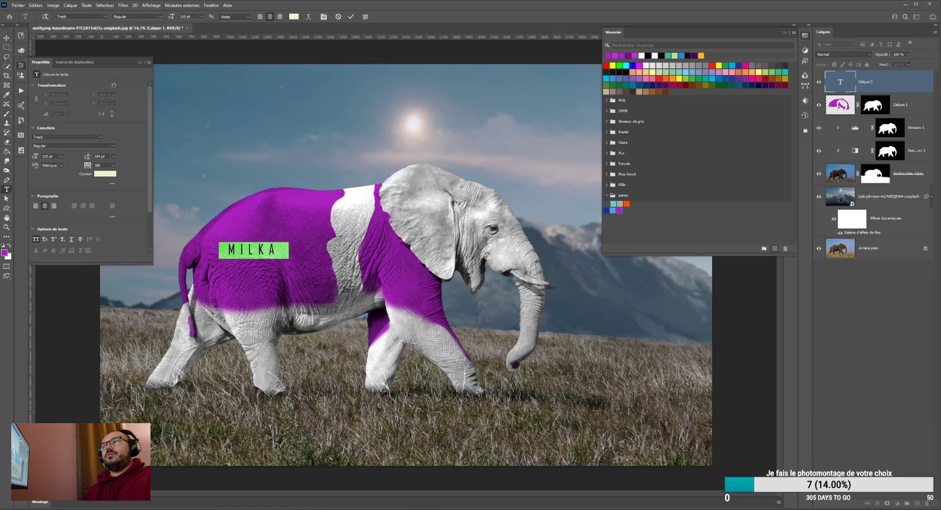
- Browse the fonts from the start of the list and try Comic Sans MS on the MILKA text
click(105, 17)
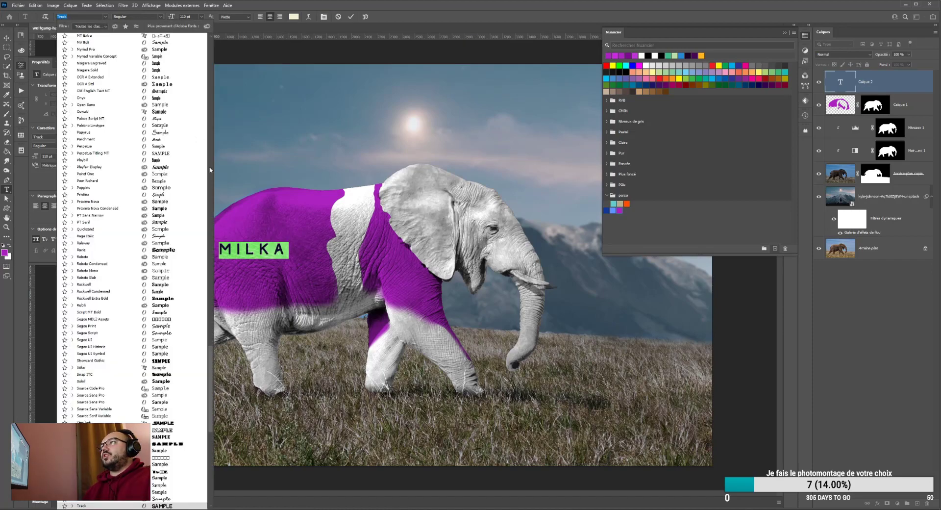
drag(210, 355, 203, 49)
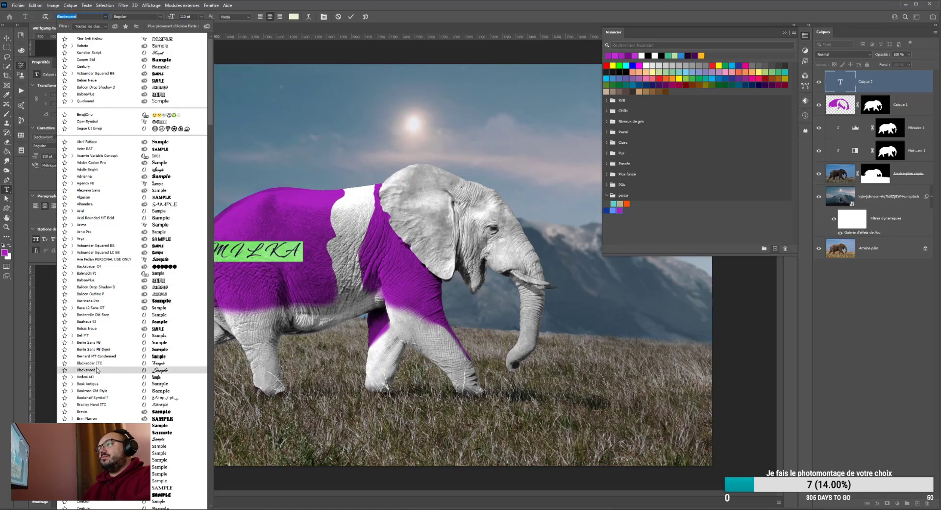
scroll(92, 372, down, 8)
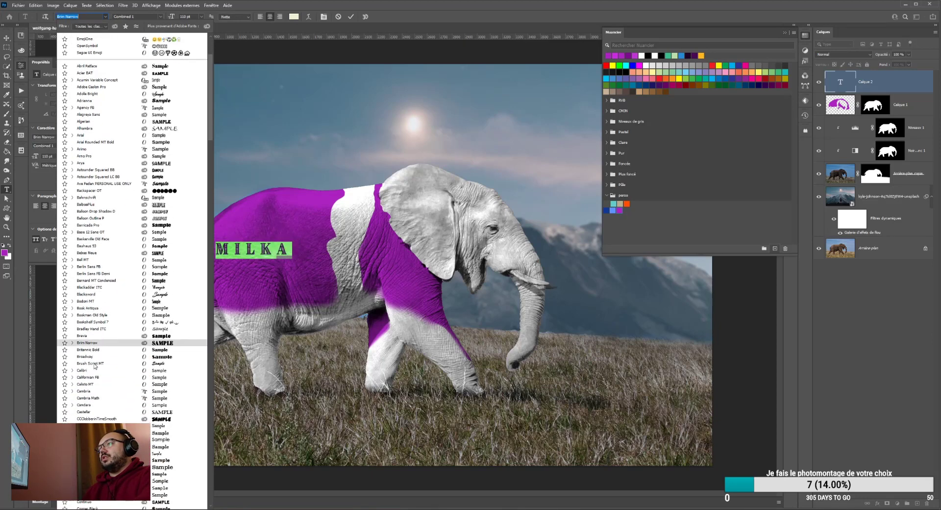
scroll(94, 364, down, 6)
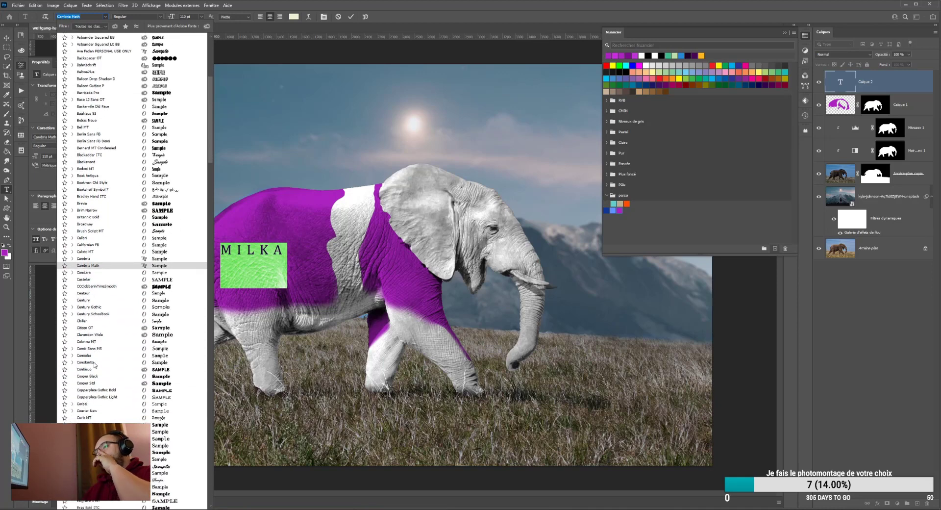
click(94, 363)
scroll(94, 363, down, 6)
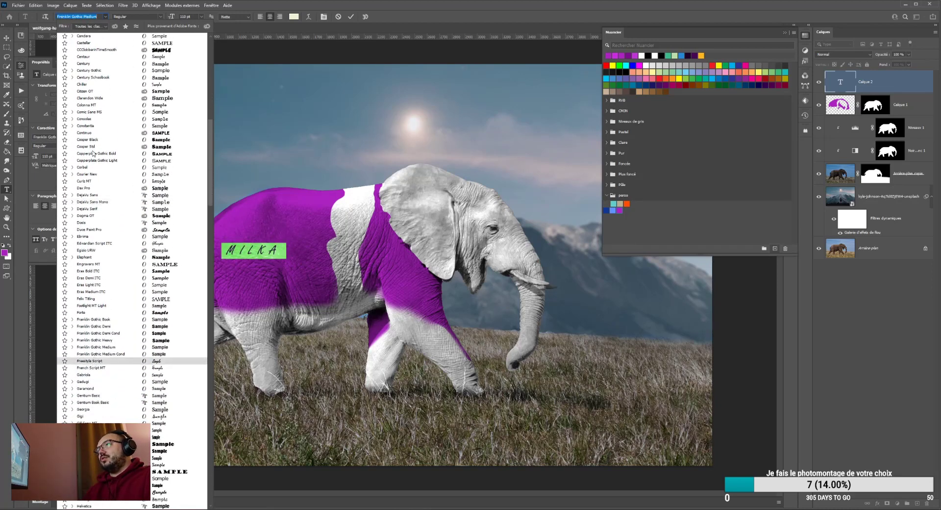
click(89, 112)
click(96, 16)
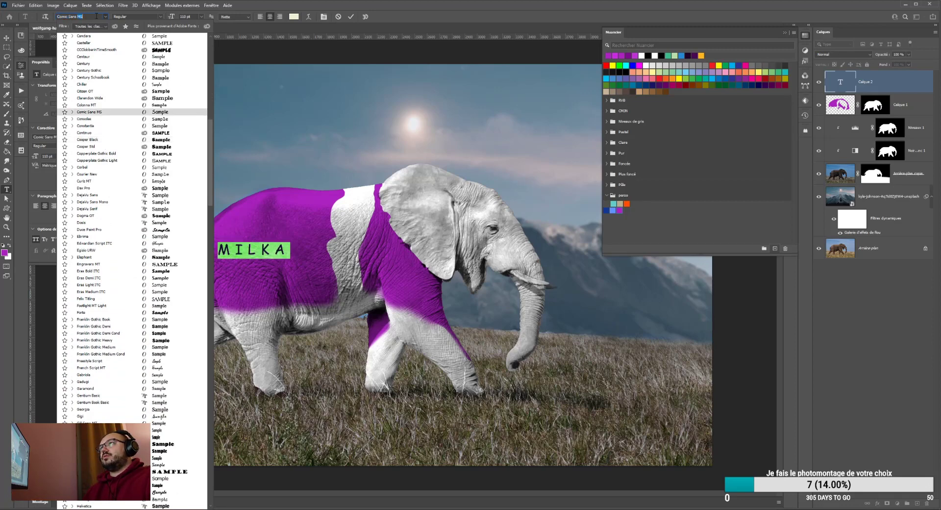
- Search the fonts for "ace", then cancel the font change on the MILKA text
text(al)
click(96, 16)
text(a)
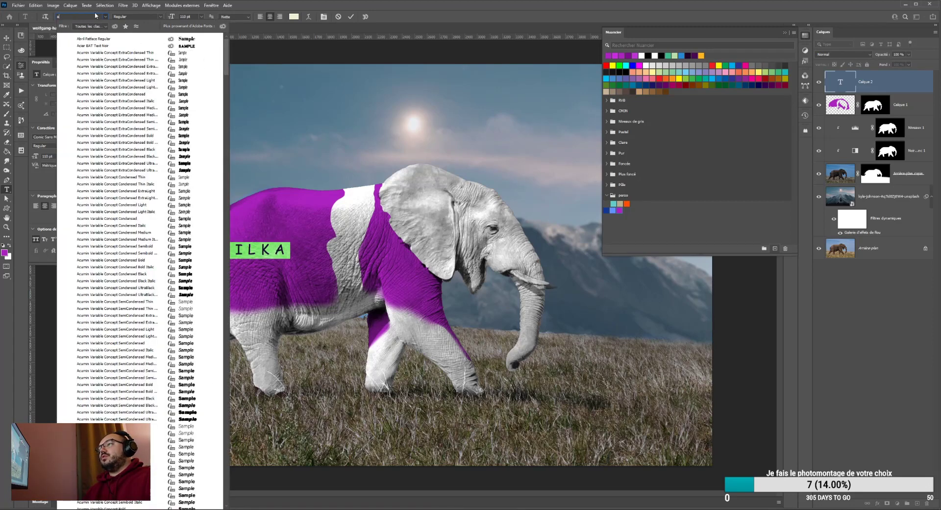
text(ce)
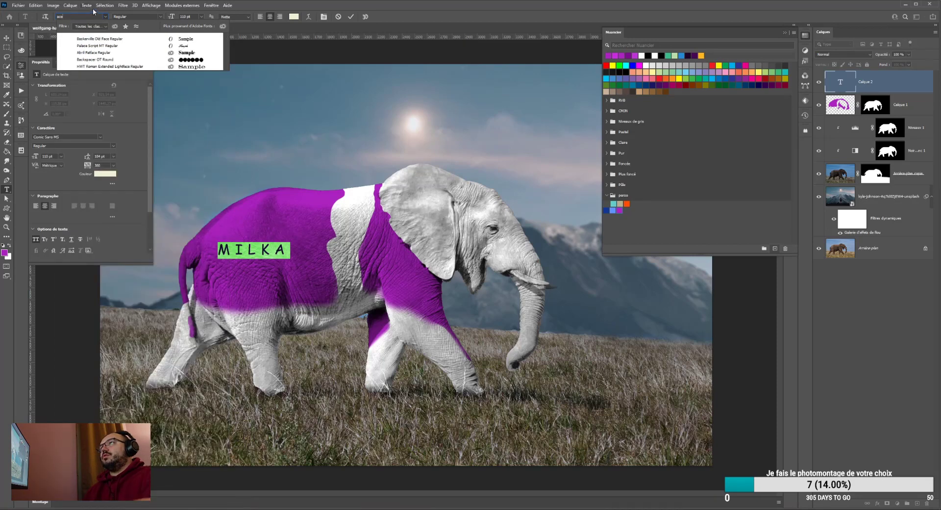
key(BackSpace)
key(BackSpace)
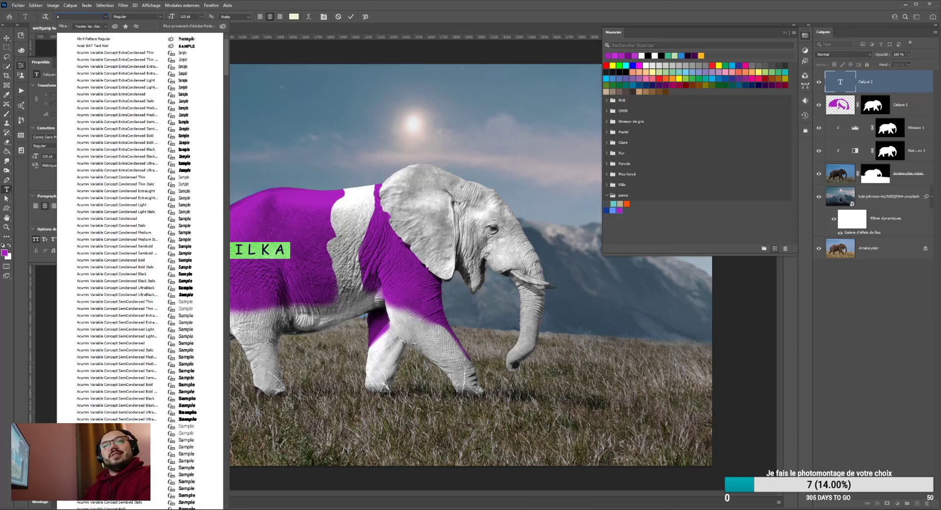
key(Escape)
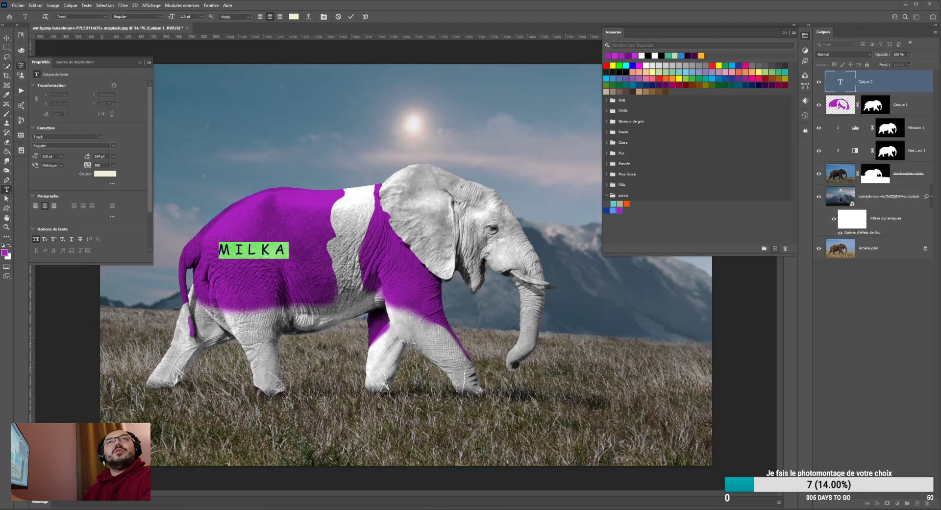
- Search the fonts for "av" and set the MILKA text to Ave Fedan PERSONAL USE ONLY
click(71, 16)
text(av)
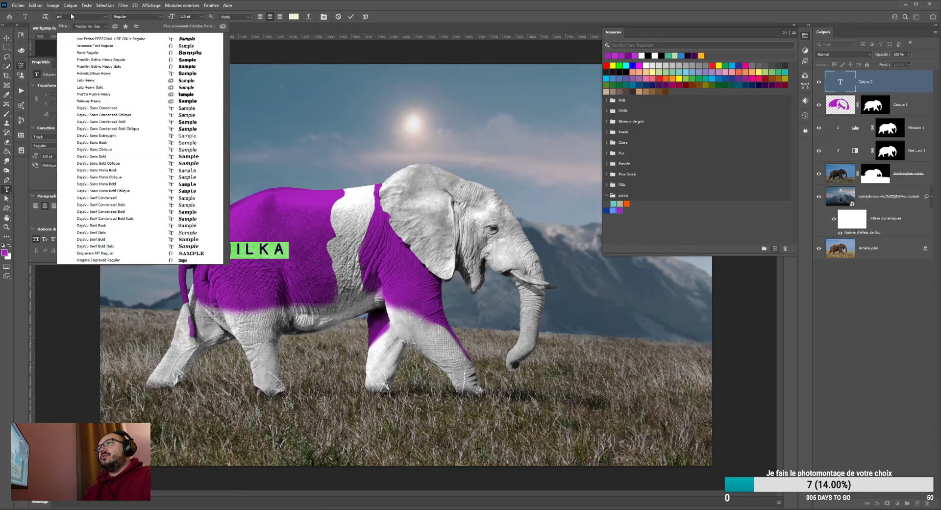
click(91, 38)
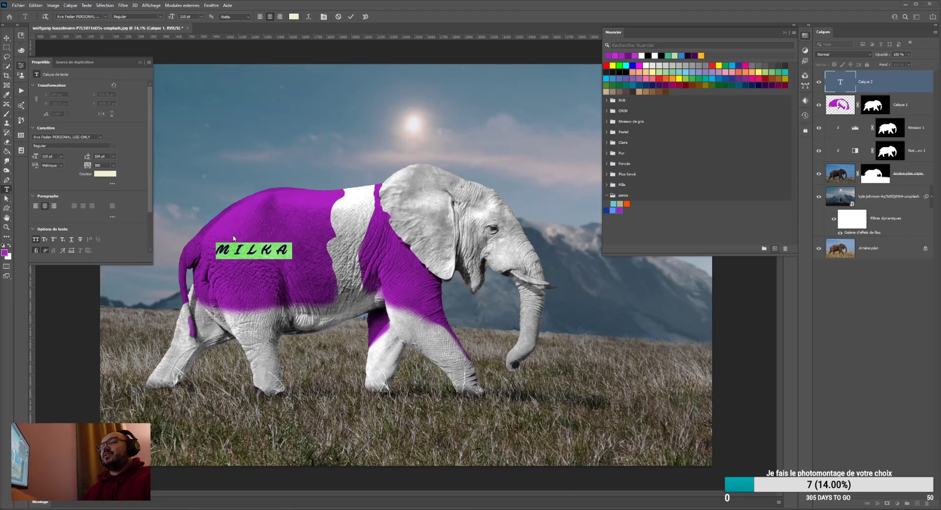
- Replace the letters after the M in the flank text by retyping "ILKA"
drag(289, 248, 306, 236)
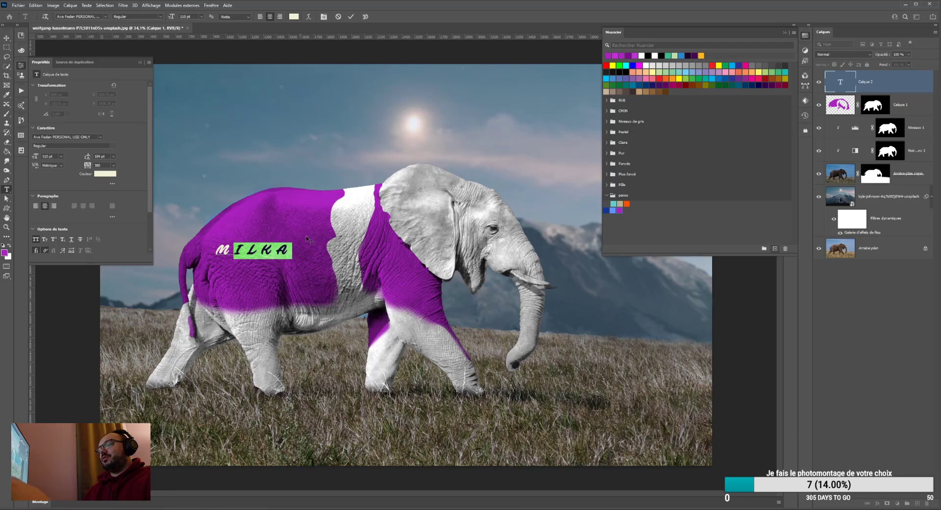
text(IL)
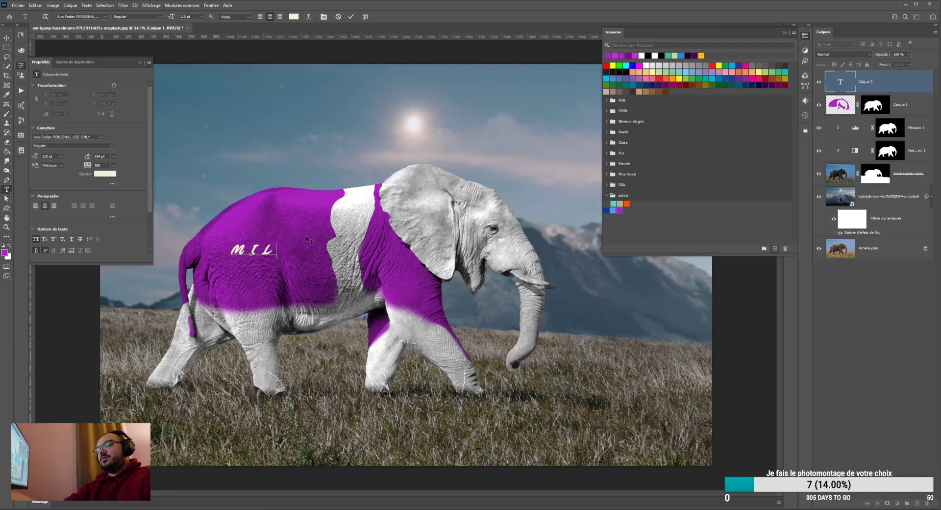
key(BackSpace)
text(LKA)
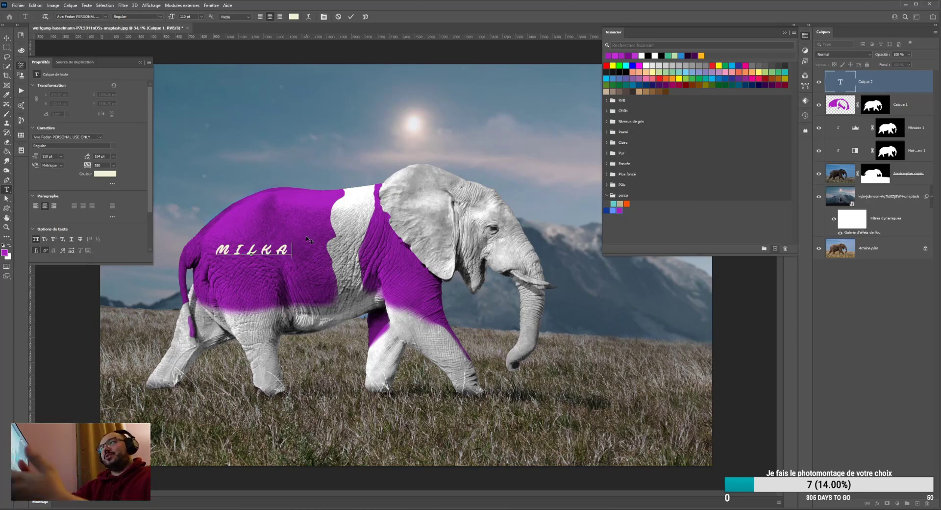
- Leave text editing and delete the MILKA text layer
click(272, 245)
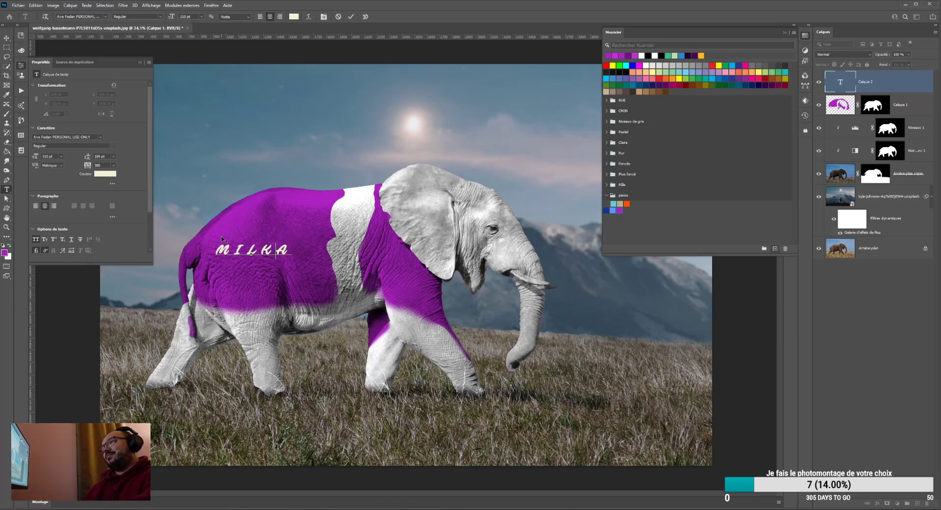
click(7, 38)
key(Delete)
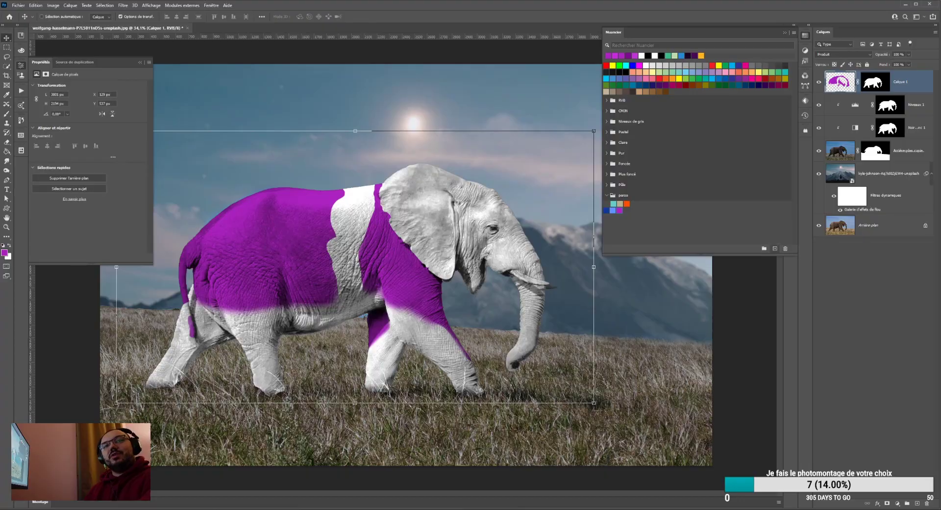
- Switch to the browser and search Google for "logo milka eps"
key(alt+Tab)
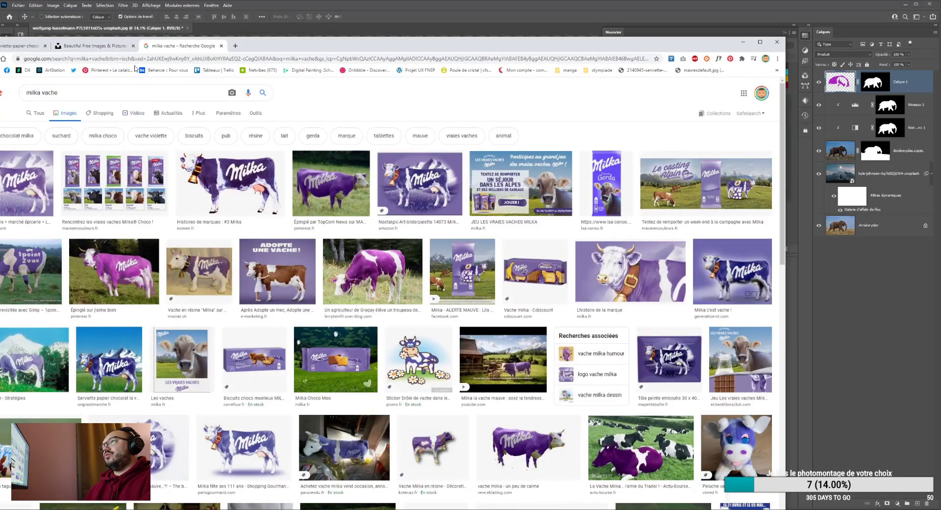
triple_click(103, 92)
click(83, 58)
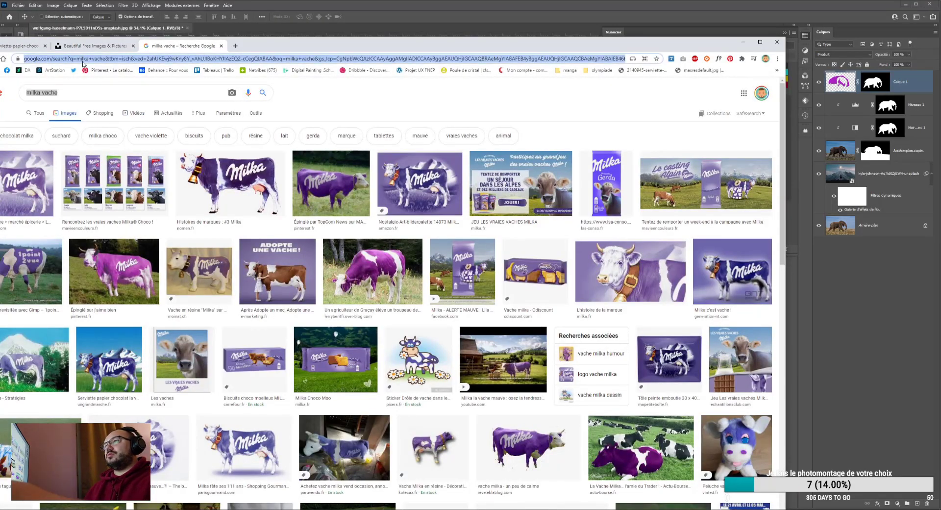
text(logo milka )
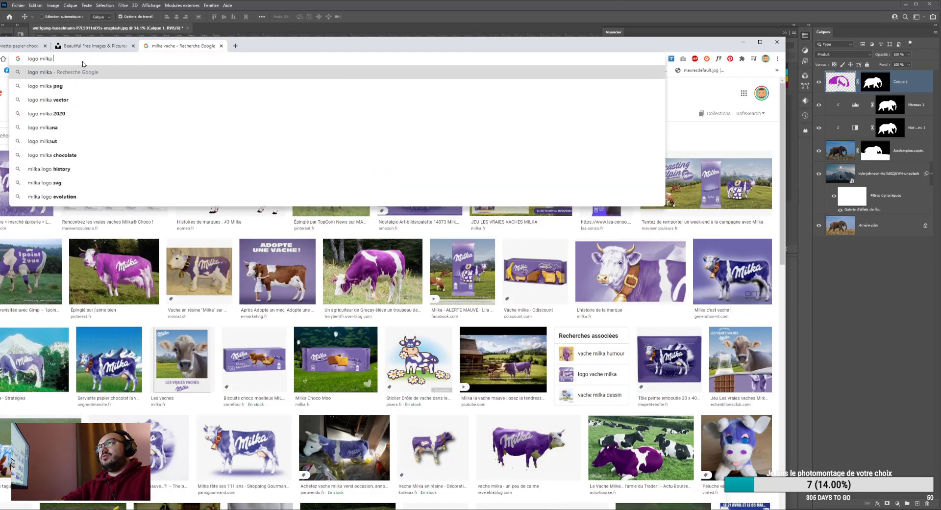
text(eps)
key(Return)
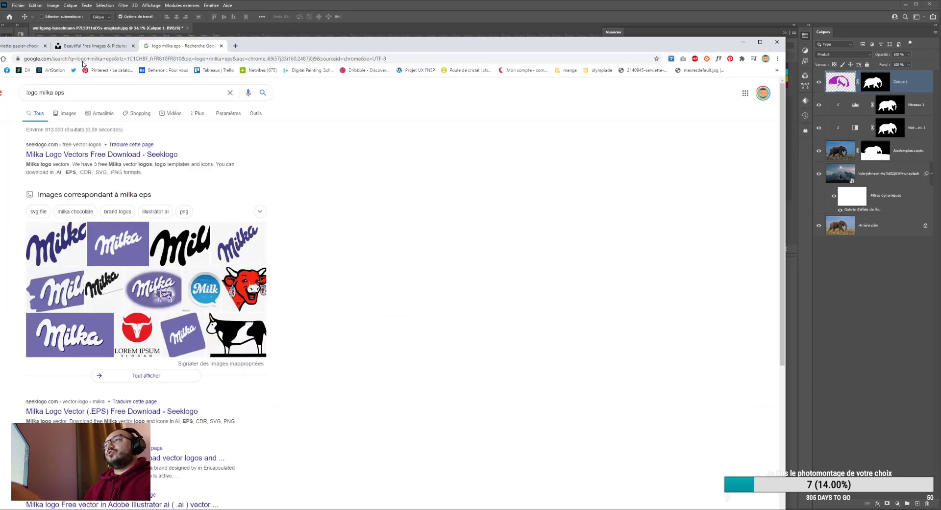
- Open Seeklogo's free Milka logo vectors and download the EPS of the purple logo on white
drag(265, 45, 311, 42)
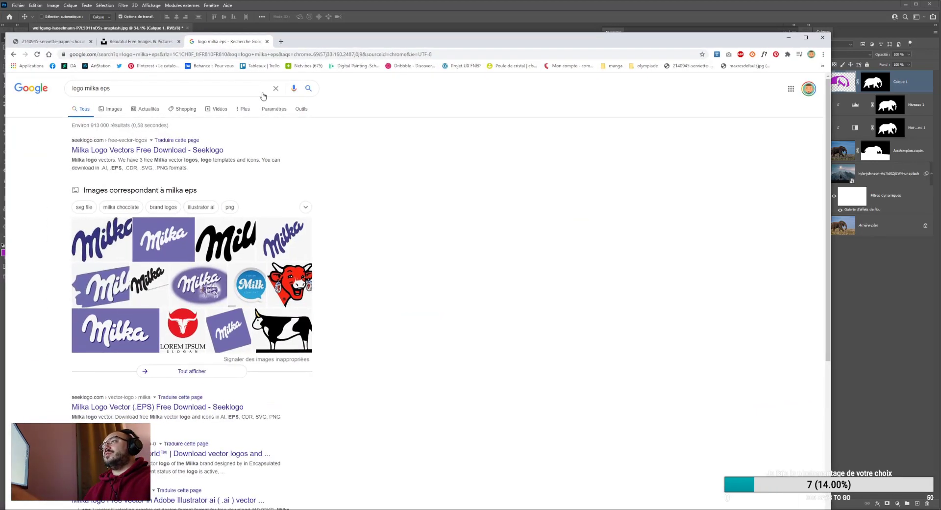
click(160, 151)
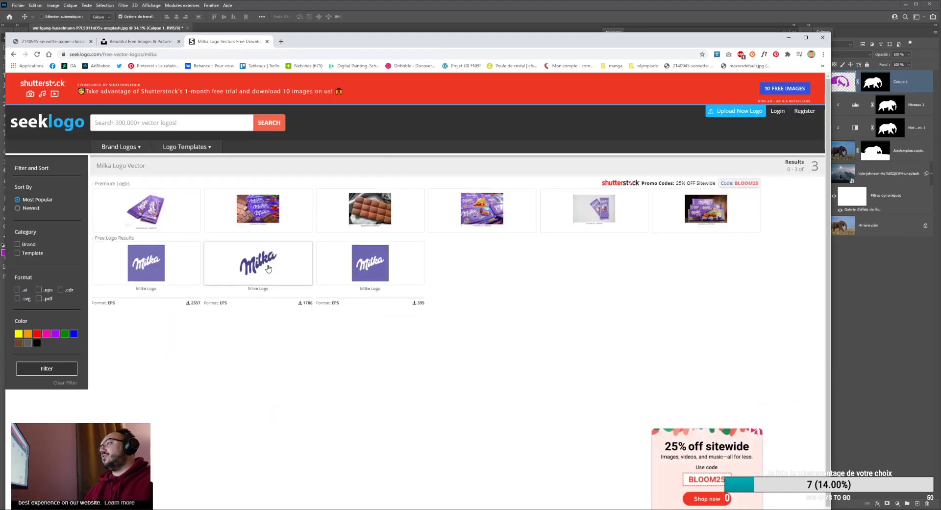
click(249, 265)
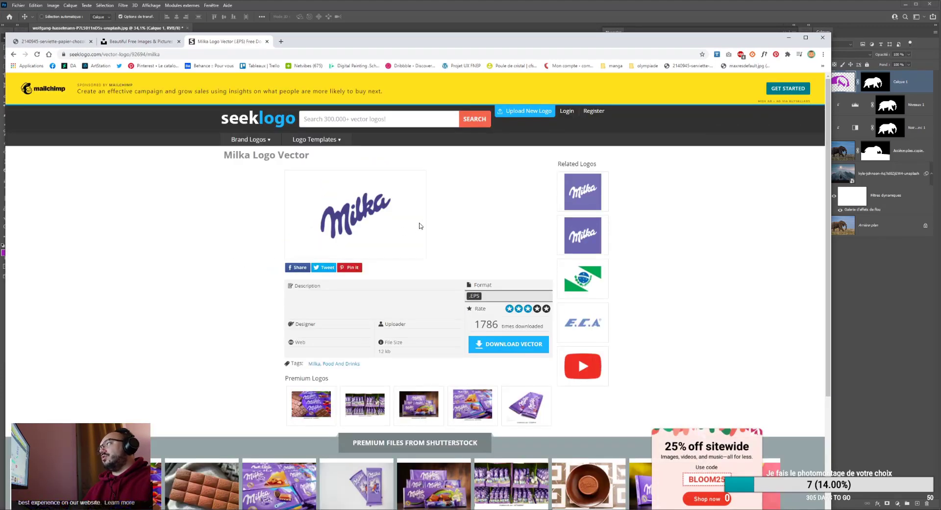
click(510, 347)
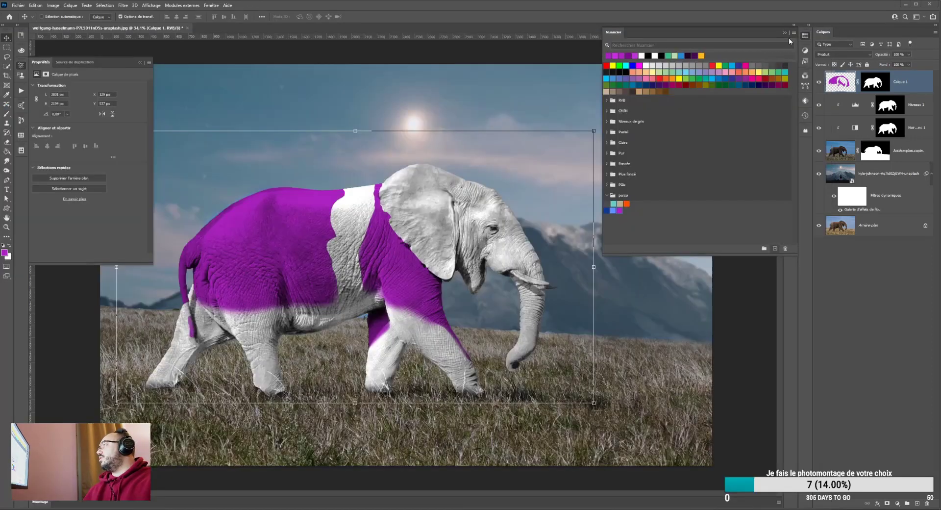
- Try to place the downloaded Milka logo as a new layer over the elephant's shoulder in Photoshop
click(789, 37)
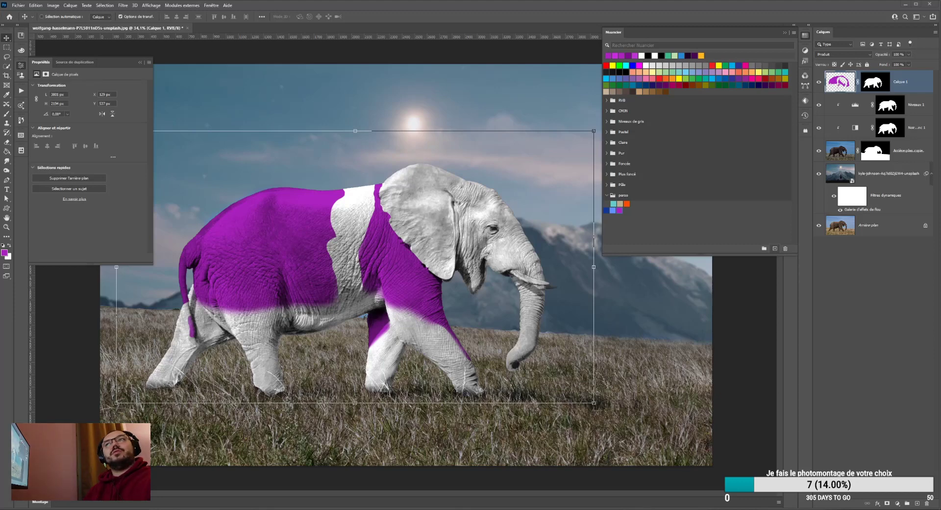
drag(338, 256, 359, 258)
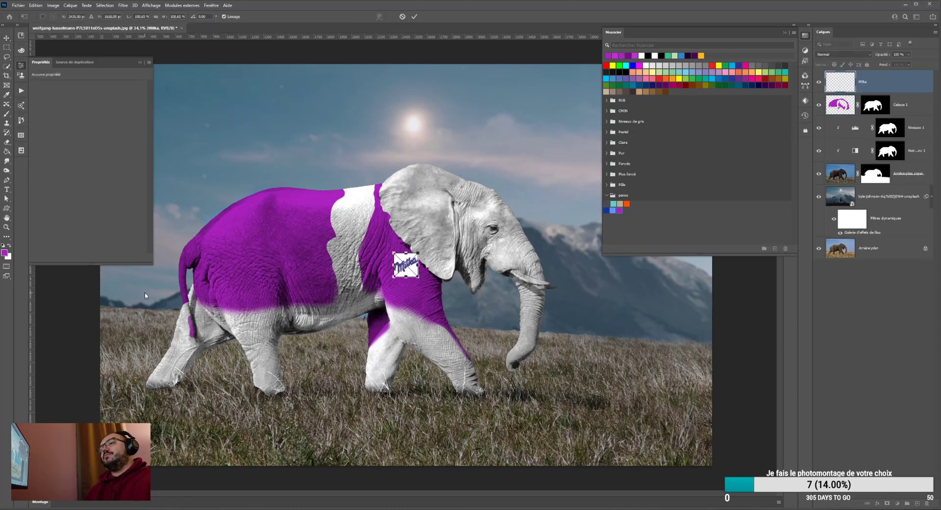
key(Escape)
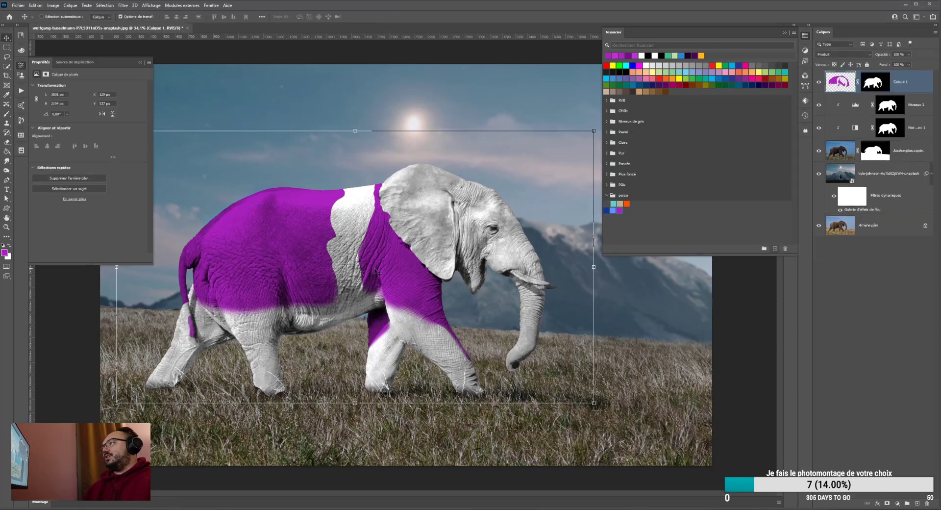
- Open Milka.eps as its own document and select its white background by colour range using the light tones (Tons clairs)
drag(176, 50, 235, 19)
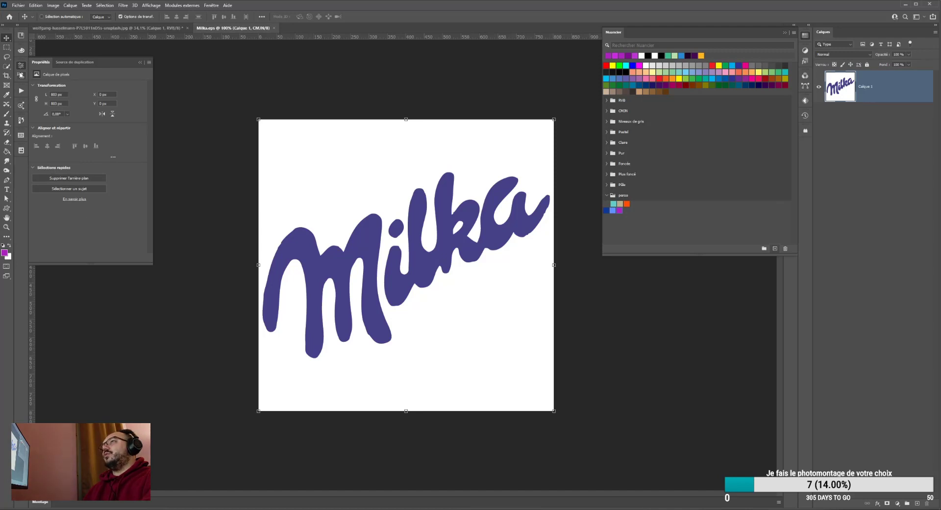
click(7, 67)
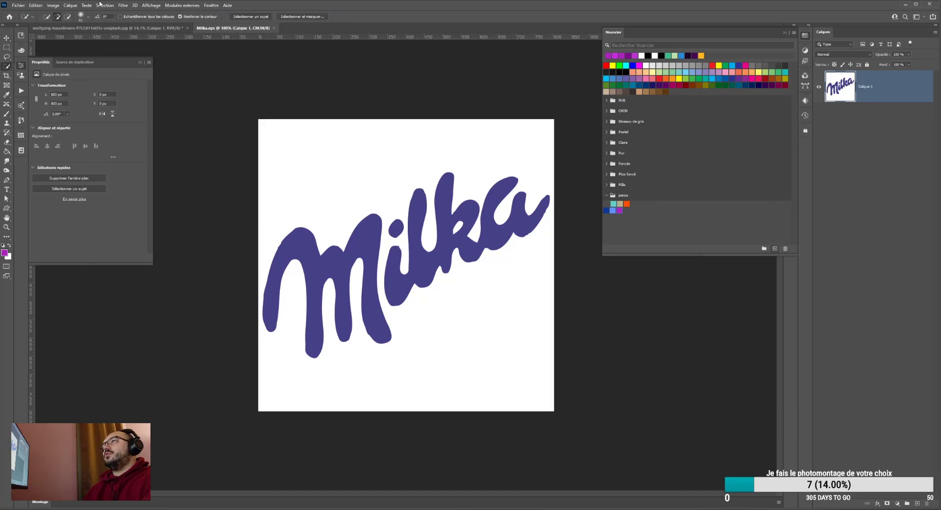
click(104, 5)
click(116, 83)
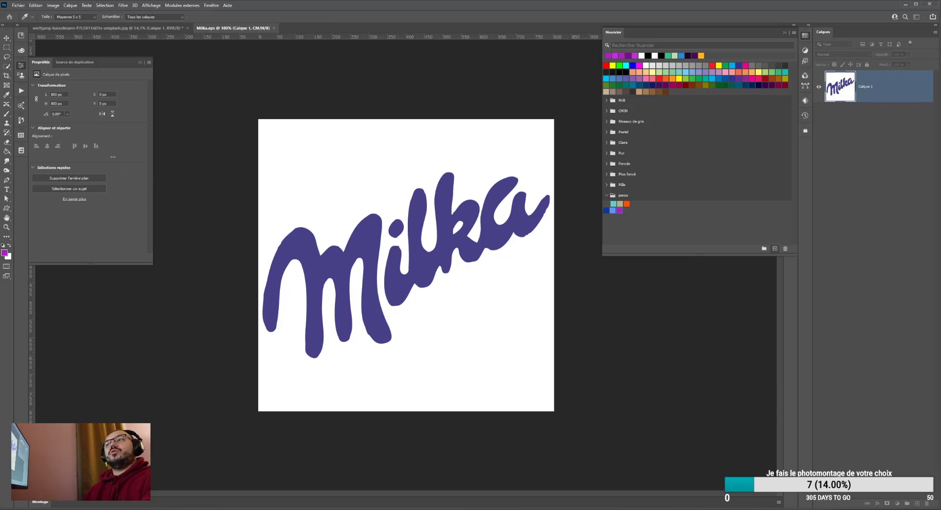
drag(176, 109, 307, 64)
drag(294, 42, 245, 48)
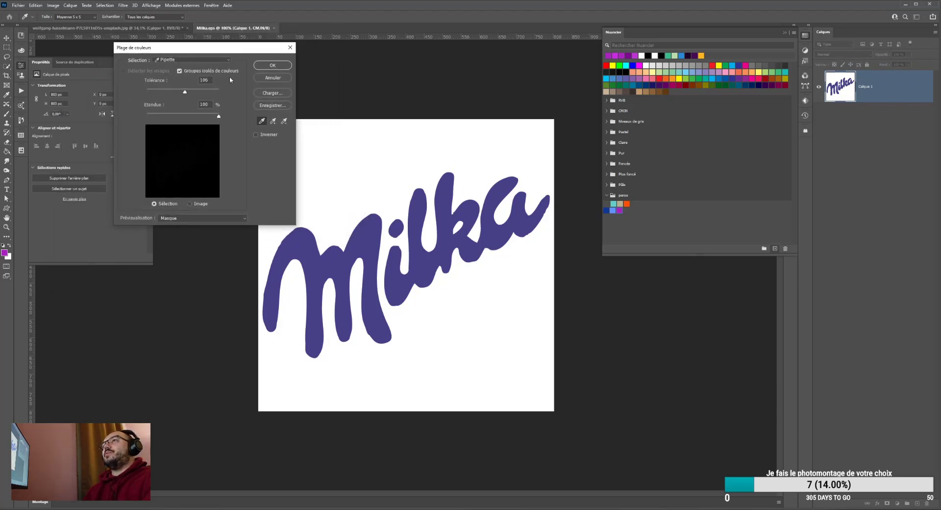
click(189, 59)
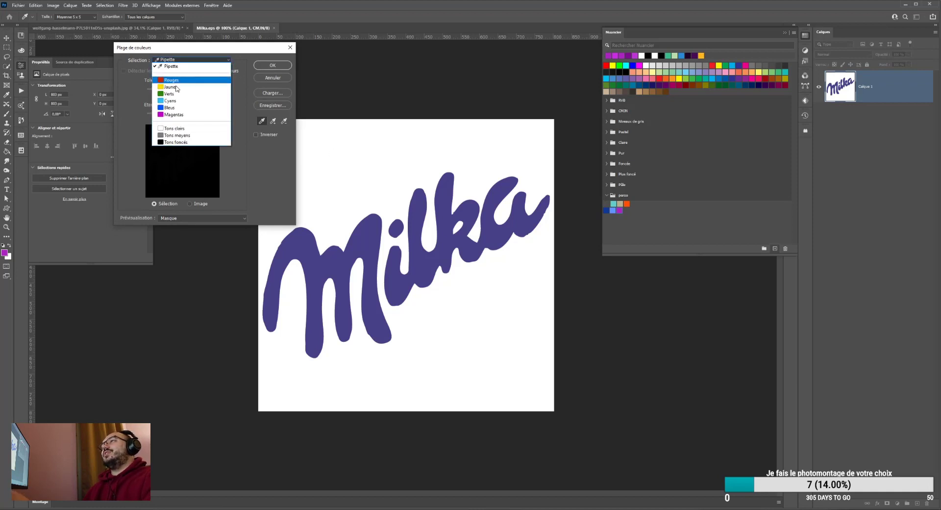
click(170, 123)
click(262, 67)
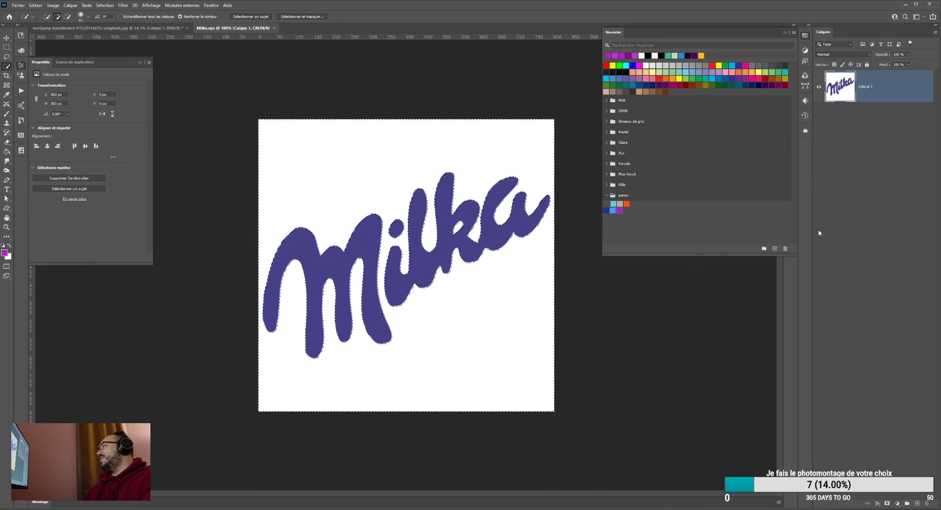
- Cut out the Milka lettering with an inverted layer mask and copy the masked logo into the elephant document
click(887, 504)
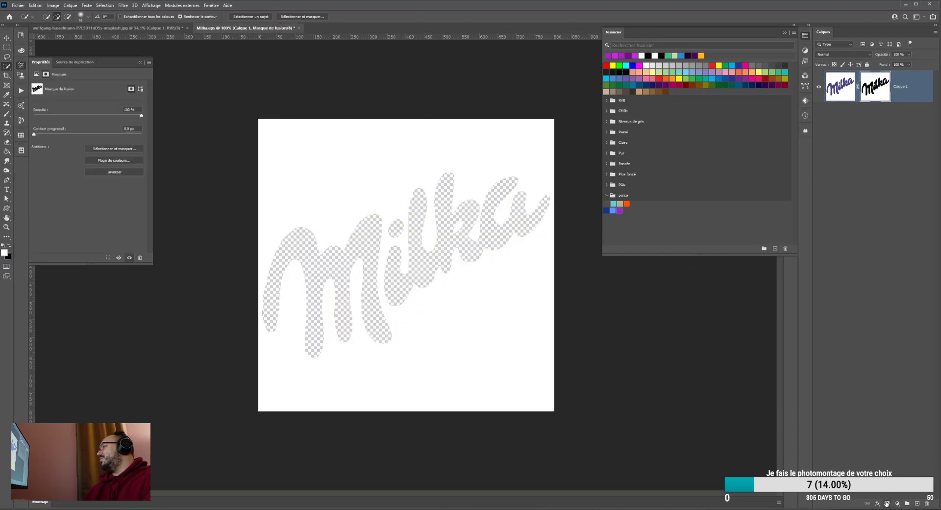
key(ctrl+i)
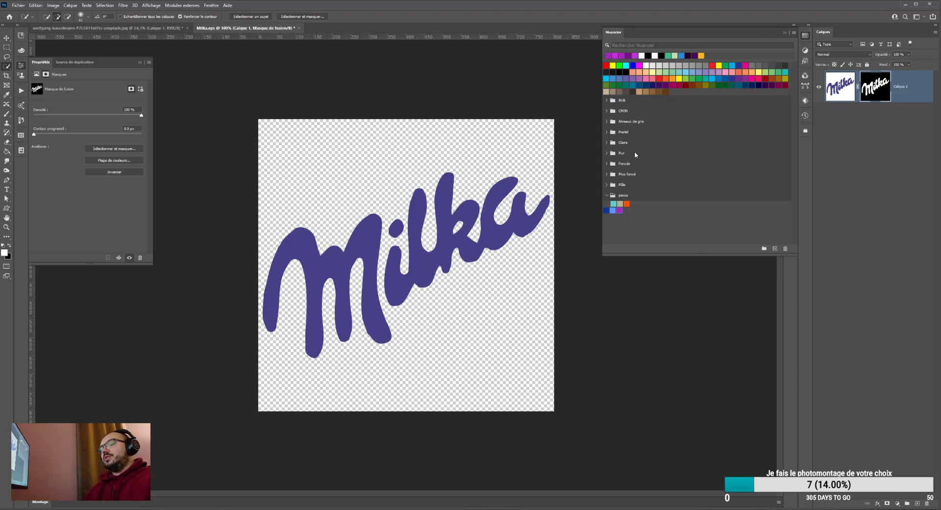
drag(263, 29, 345, 271)
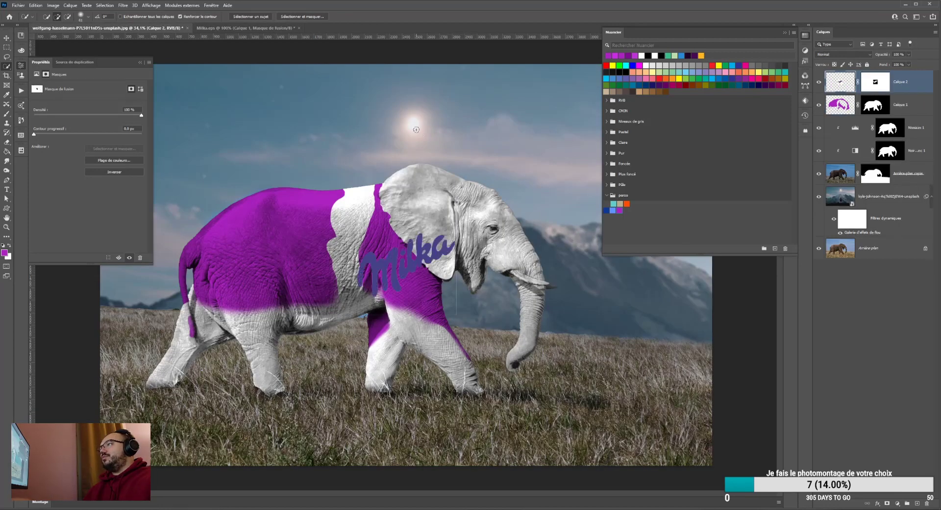
- Move the Milka logo onto the elephant's flank, rotating it slightly clockwise and enlarging it to span the purple and white patches
key(v)
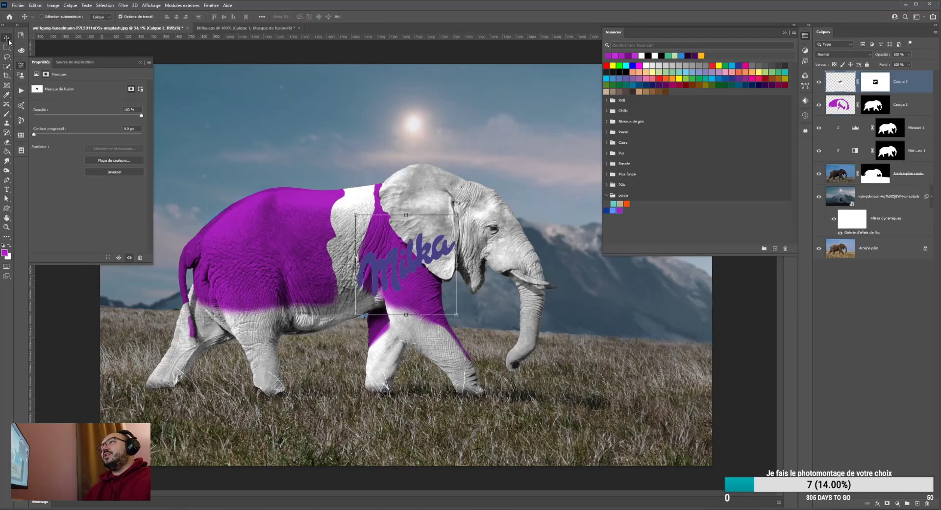
drag(351, 214, 363, 196)
drag(415, 279, 313, 278)
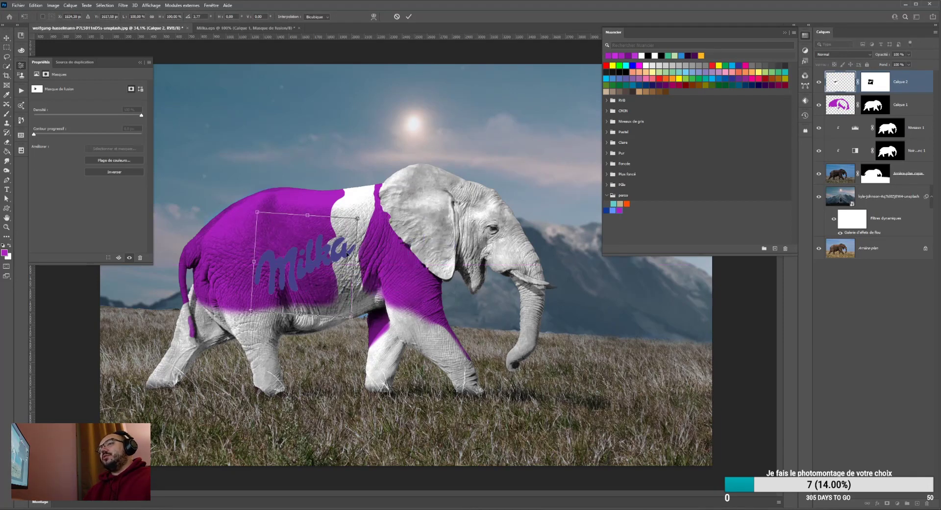
drag(357, 218, 384, 195)
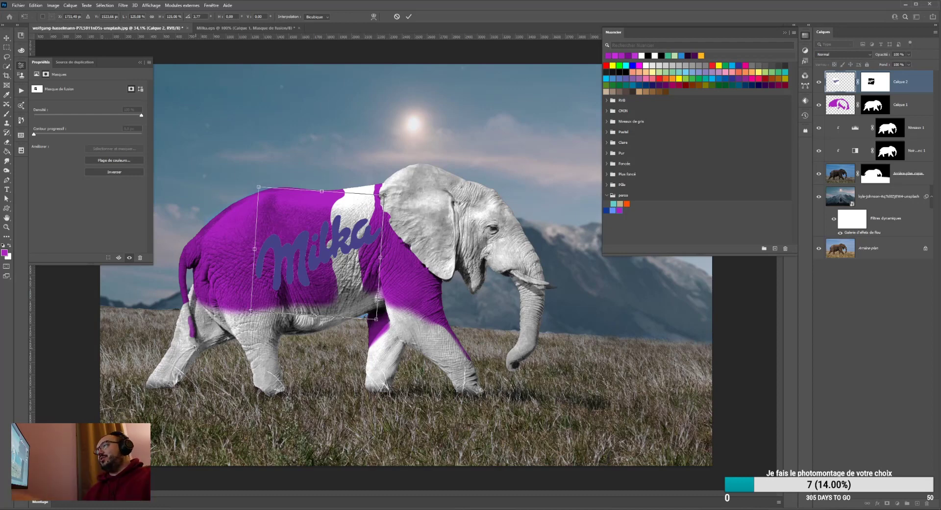
drag(384, 324, 385, 335)
drag(337, 261, 324, 275)
key(Return)
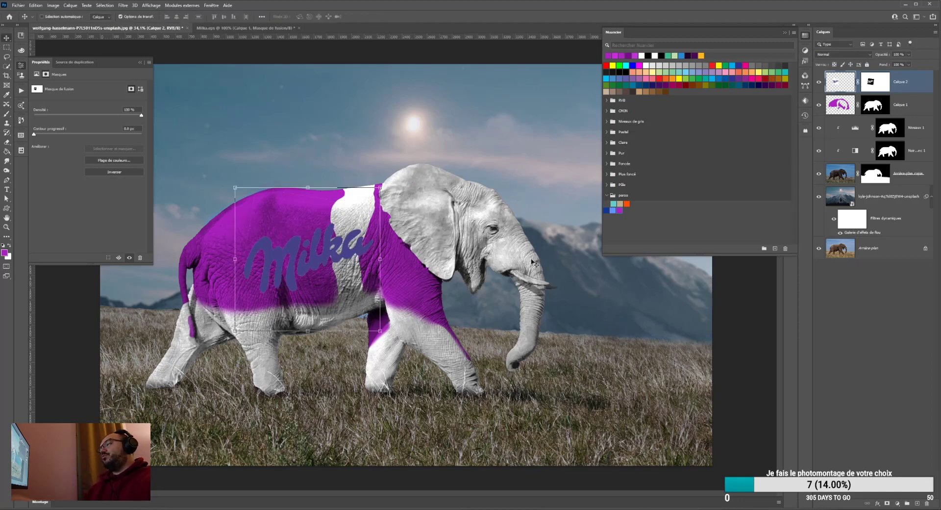
- Add a colour overlay in white (ffffff) to the Milka logo layer
click(840, 85)
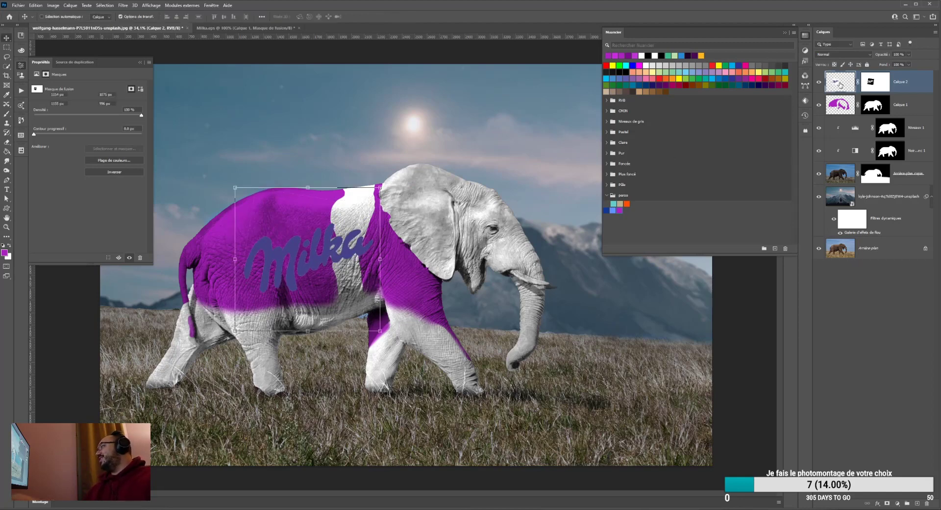
click(898, 505)
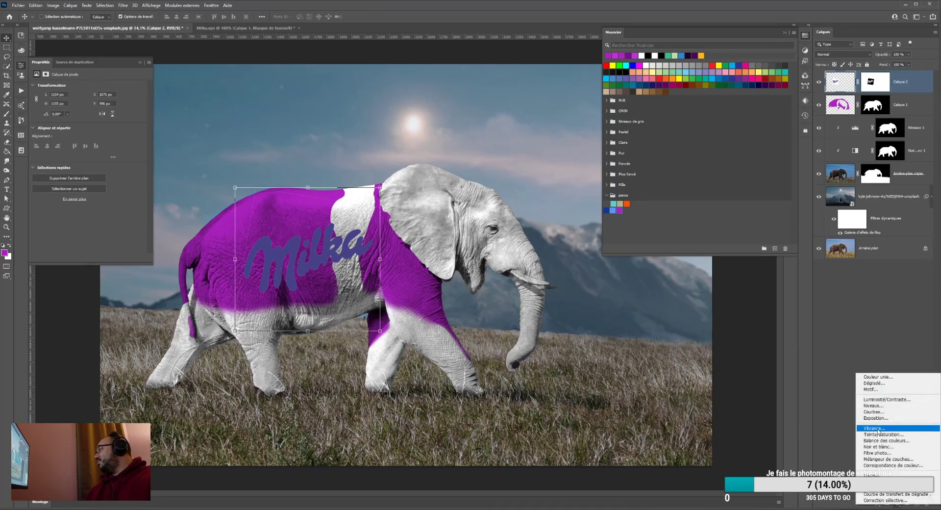
click(875, 343)
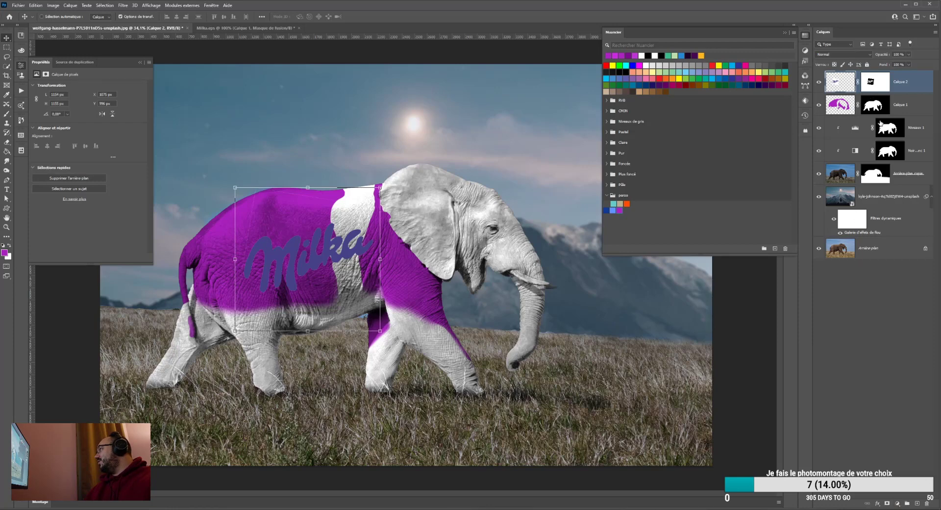
right_click(908, 77)
click(843, 81)
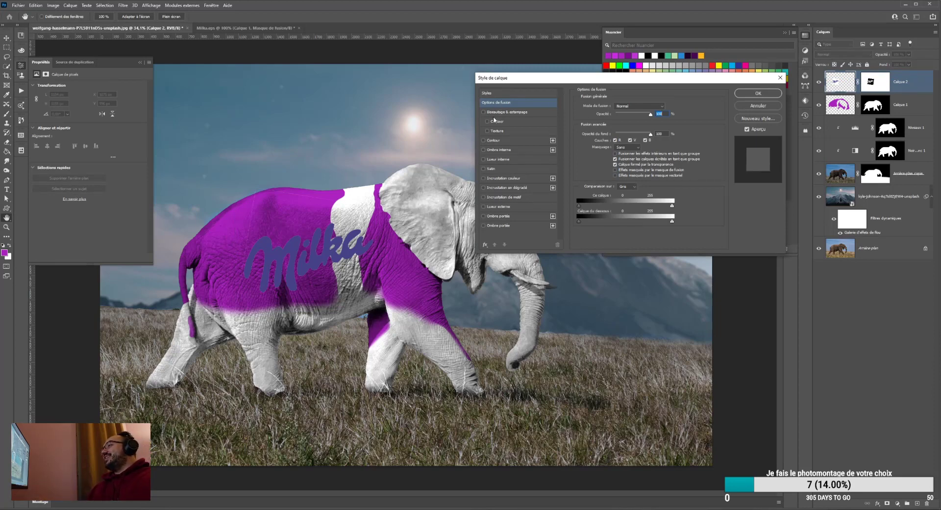
click(493, 181)
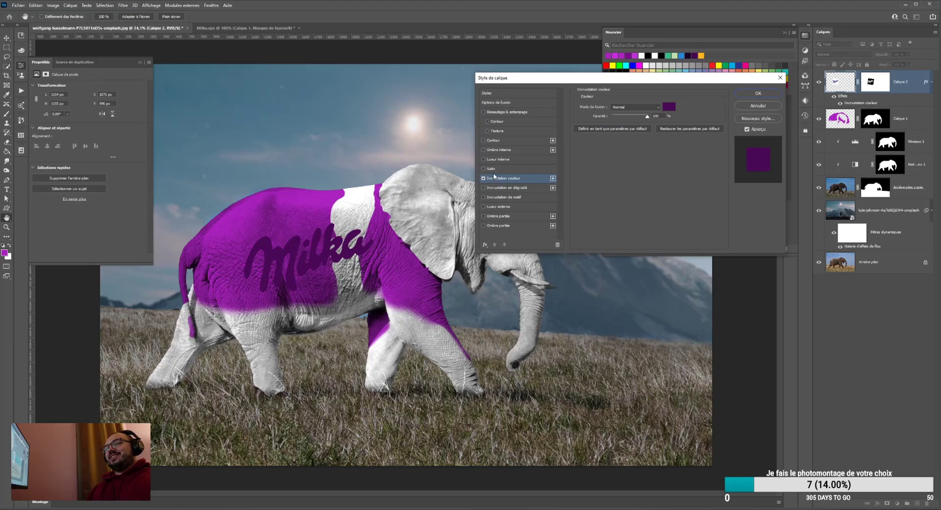
click(669, 107)
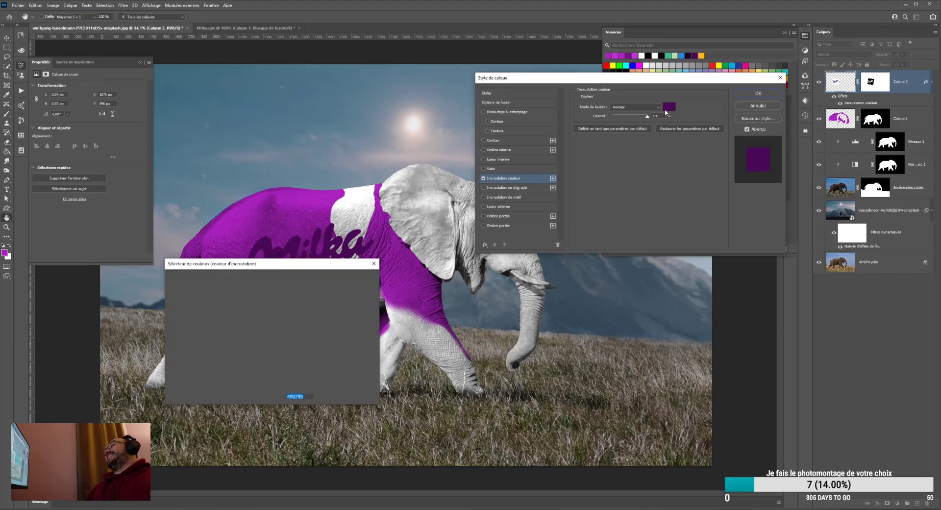
text(ffffff)
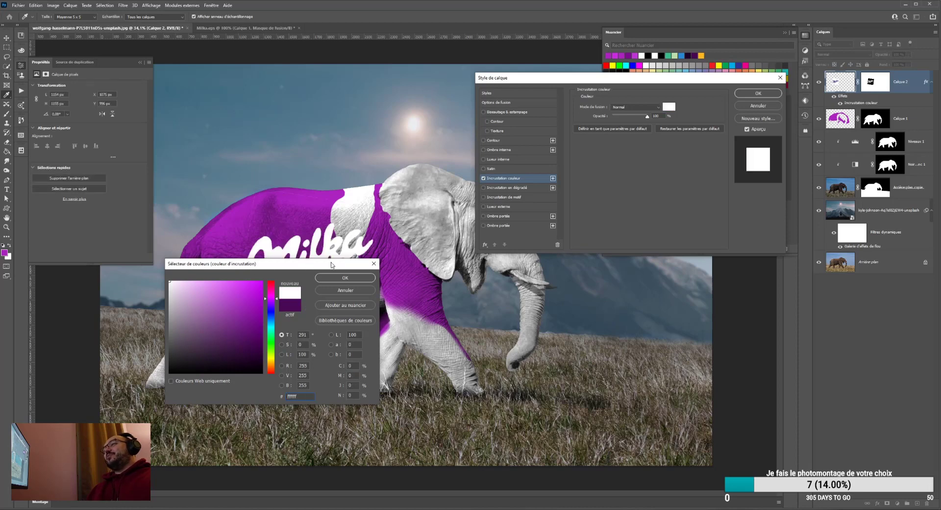
click(345, 278)
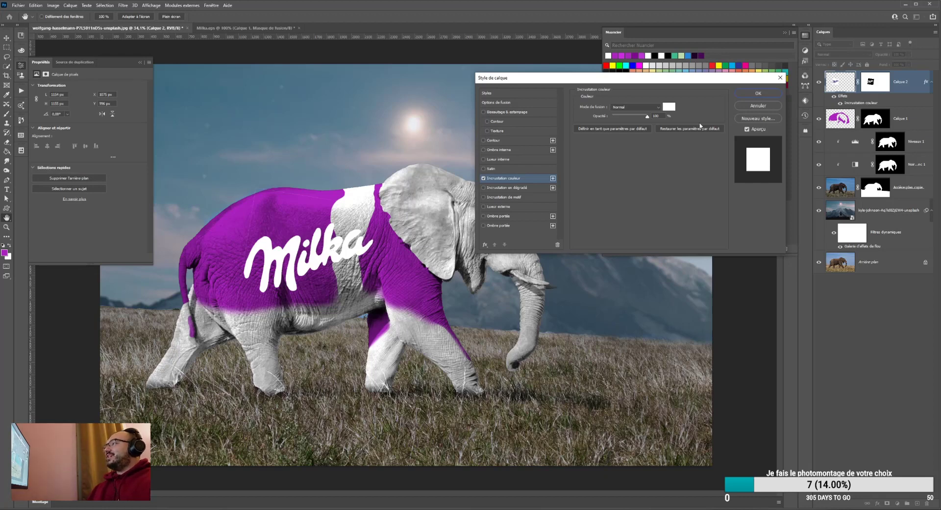
click(758, 93)
- Try the Superposition blend mode on the logo layer and set it back to Normal
click(841, 55)
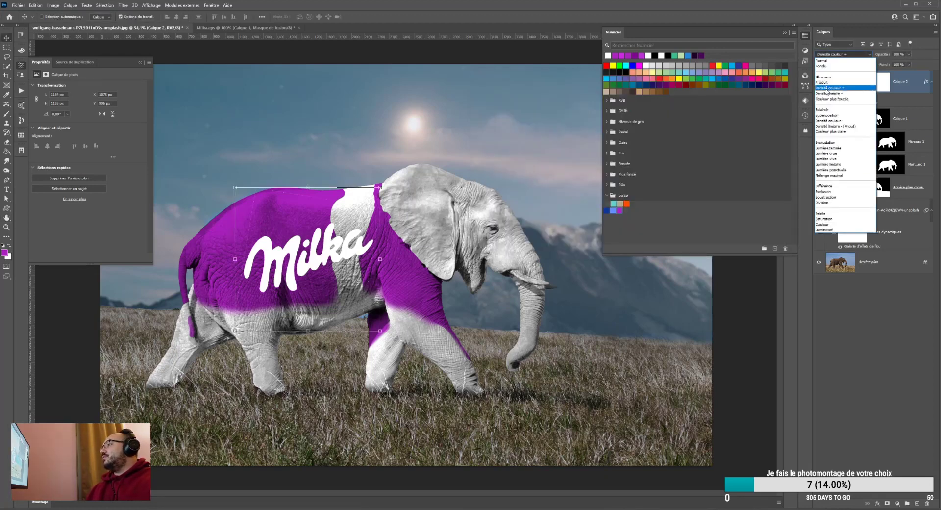
click(827, 115)
click(834, 55)
click(829, 63)
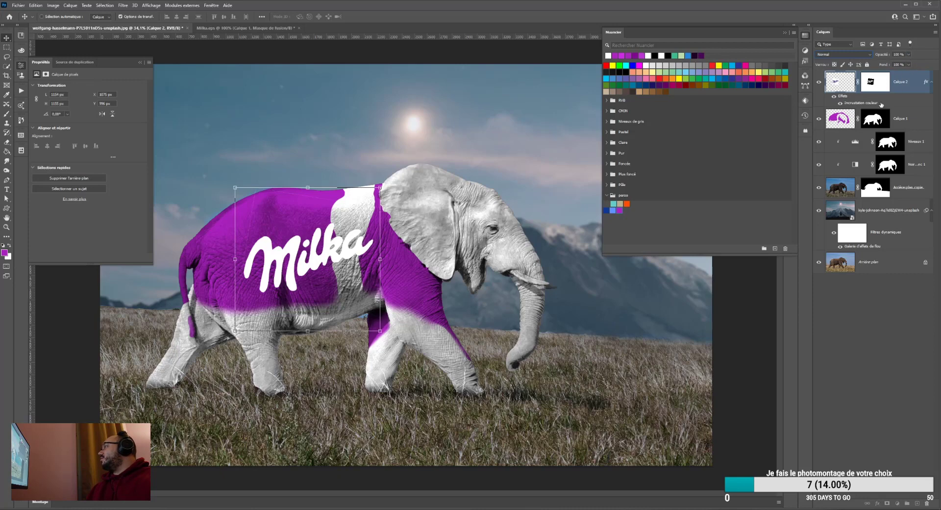
- Reopen the logo's layer style and set the fill opacity (Opacité du fond) to 0% in the blending options
double_click(871, 103)
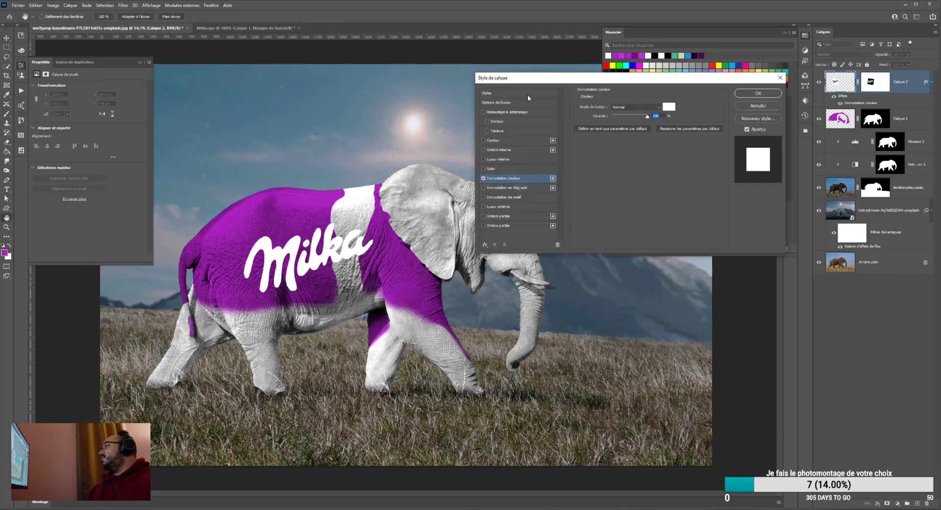
click(633, 107)
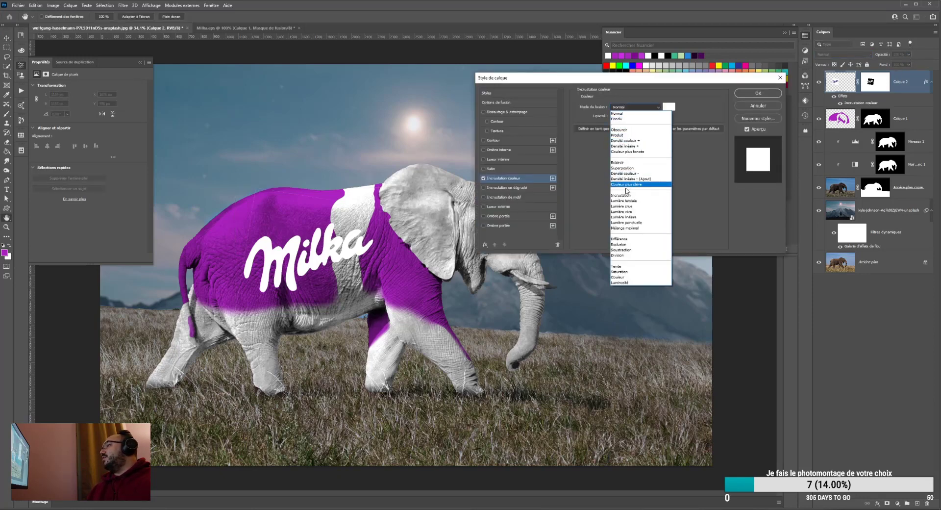
click(513, 103)
click(497, 103)
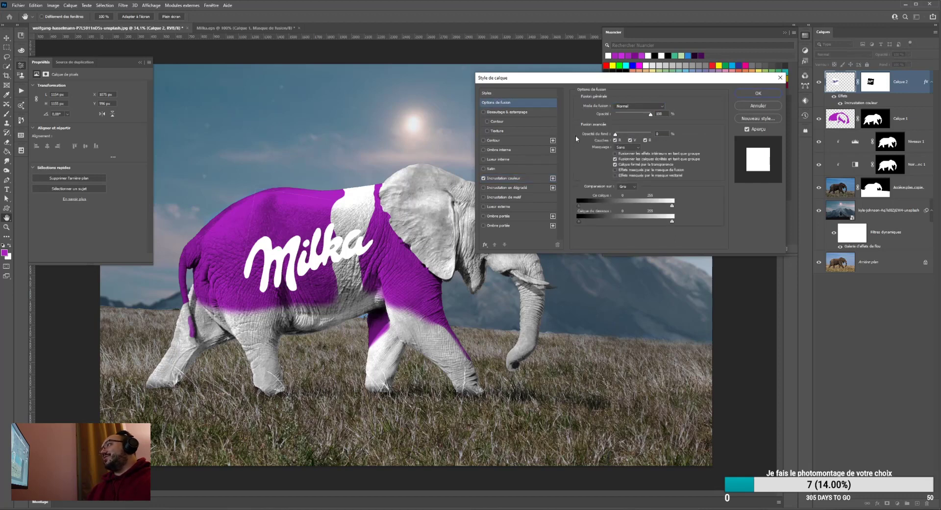
drag(651, 134, 498, 143)
- Try a range of blend modes for the logo's colour overlay, from Fondu to Exclusion and back to Densité couleur +
click(500, 181)
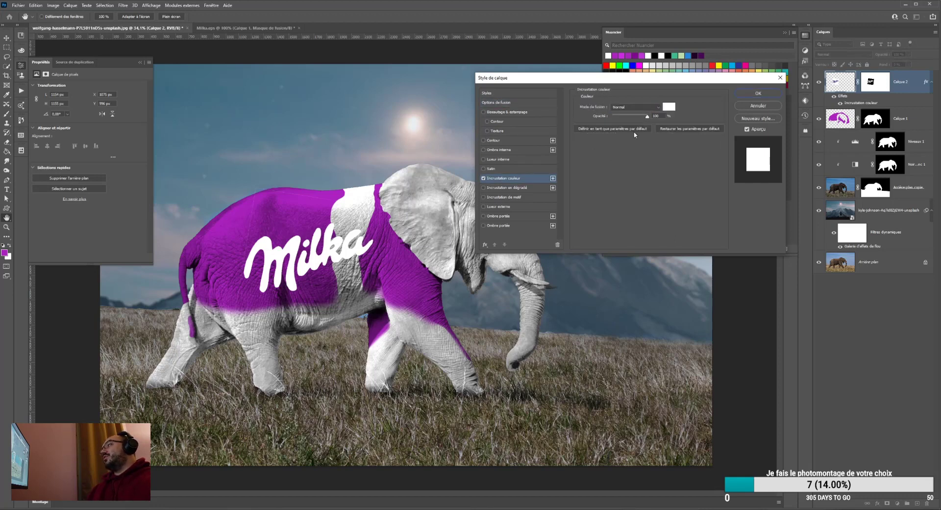
click(629, 107)
click(629, 107)
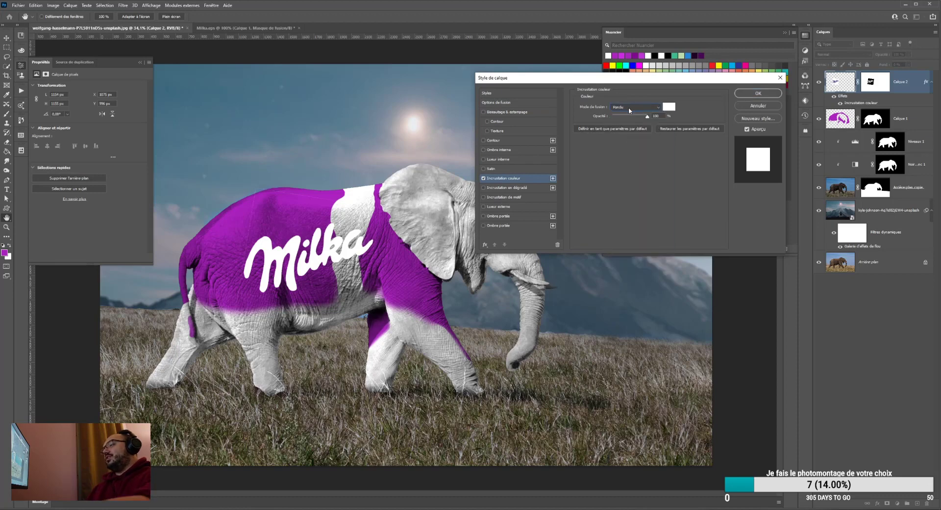
scroll(629, 107, down, 4)
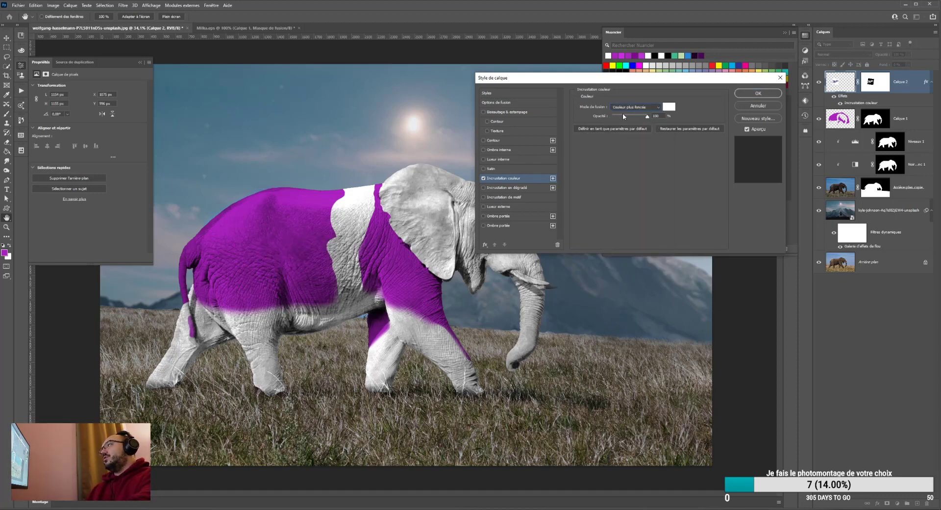
scroll(623, 114, down, 5)
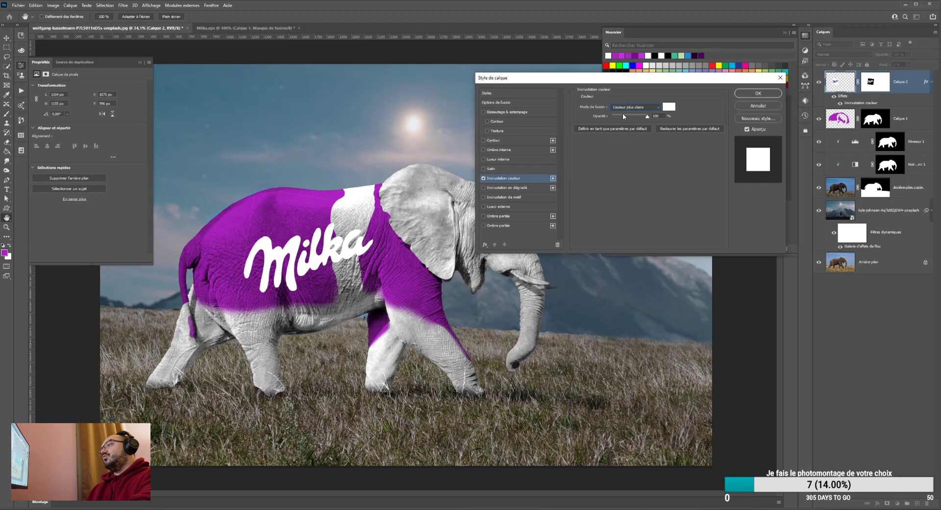
scroll(623, 113, down, 3)
scroll(622, 114, down, 2)
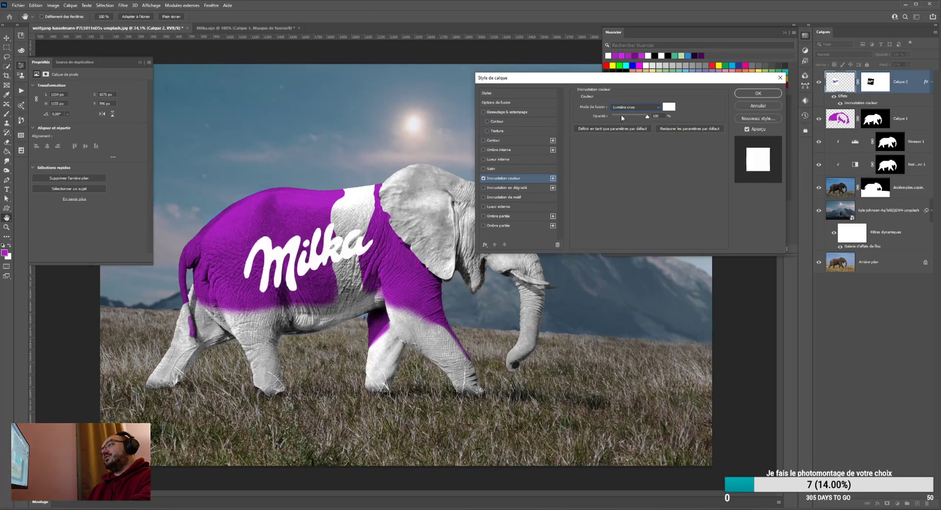
scroll(620, 117, down, 5)
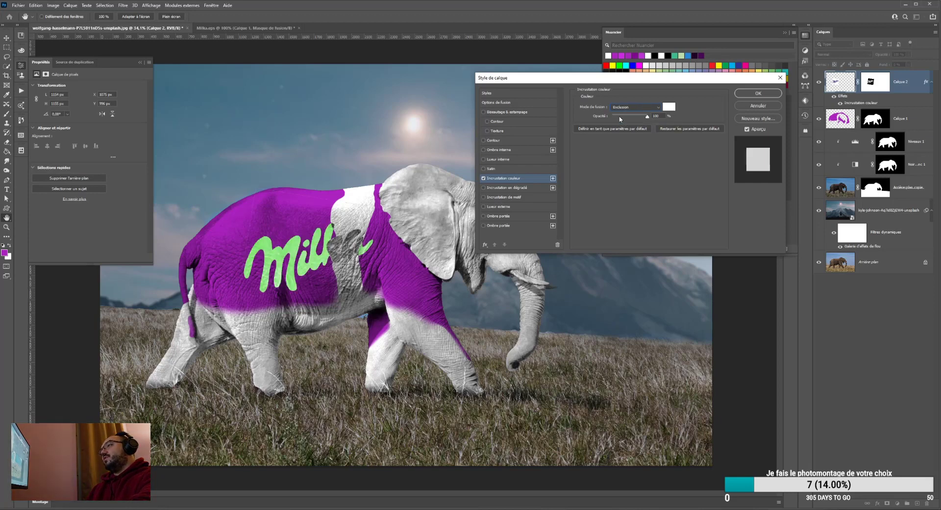
scroll(620, 116, up, 10)
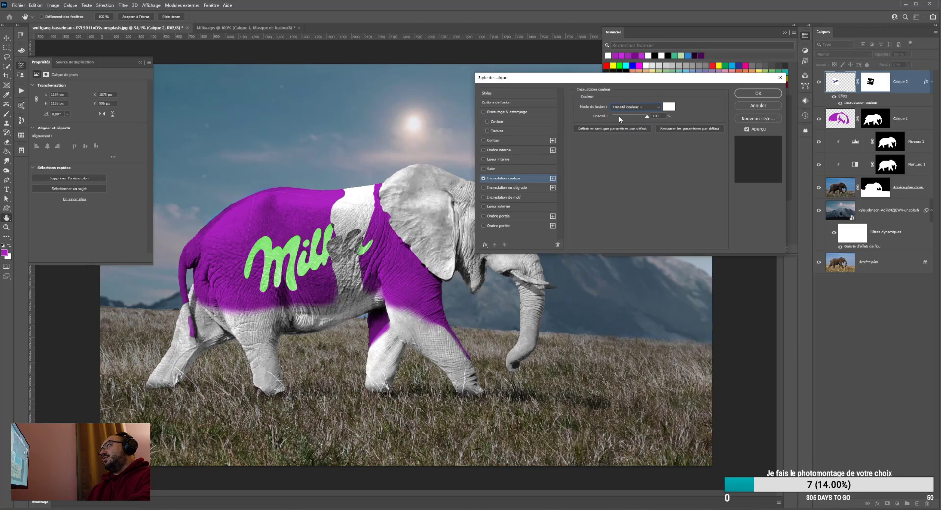
- Try adjusting the Gris blend-if sliders for this layer and the underlying layer in the logo's blending options
click(497, 96)
click(505, 103)
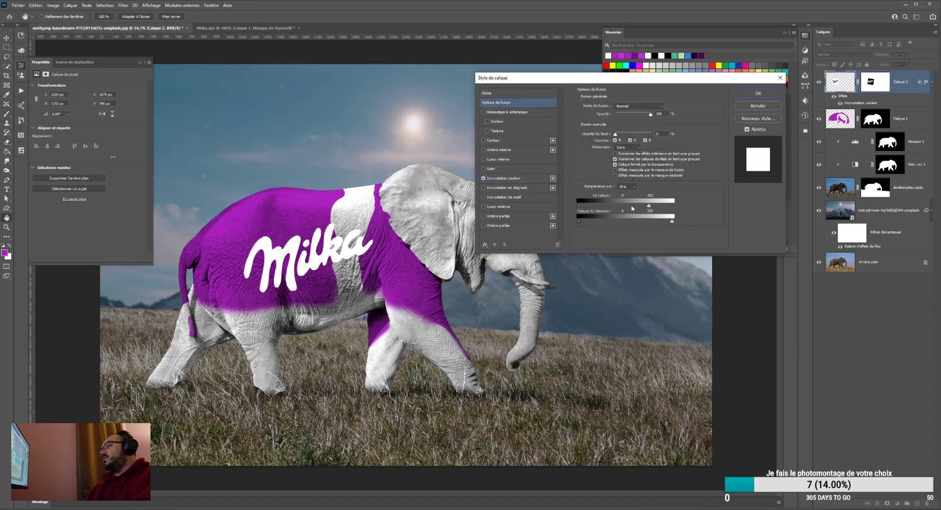
key(alt)
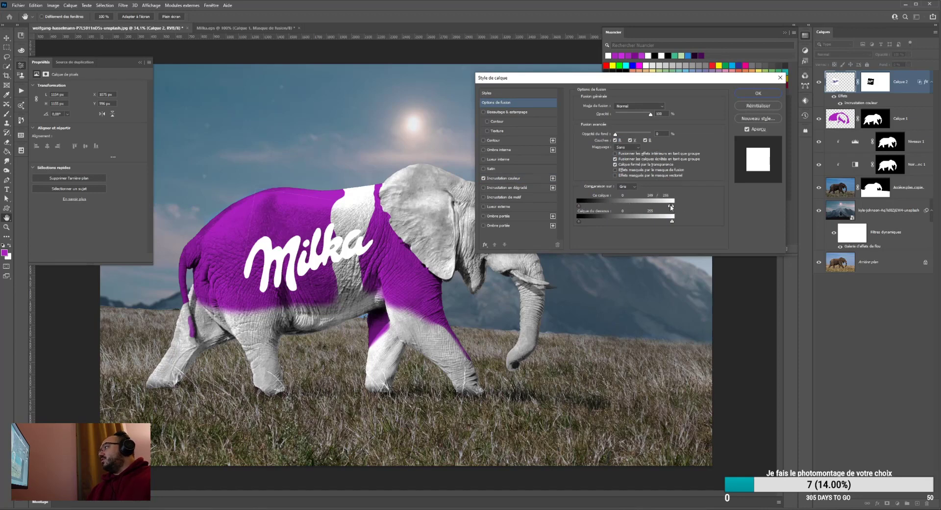
drag(671, 207, 659, 206)
key(alt)
drag(578, 204, 617, 206)
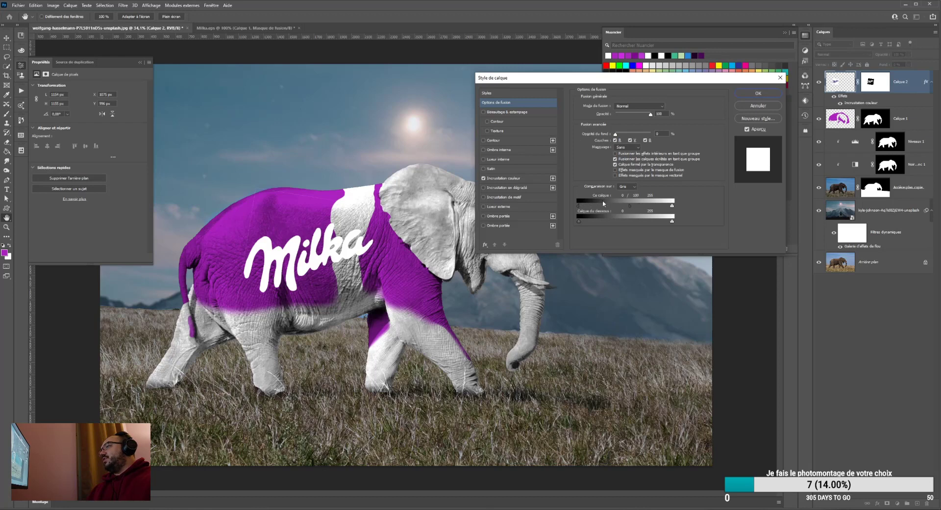
key(alt)
mouse_move(672, 221)
mouse_down()
mouse_move(569, 221)
mouse_move(679, 222)
mouse_up()
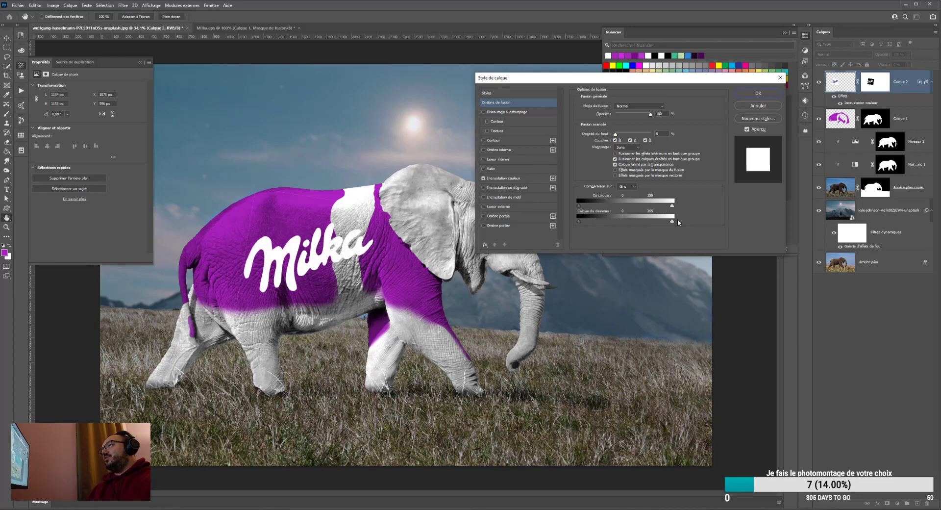
click(758, 93)
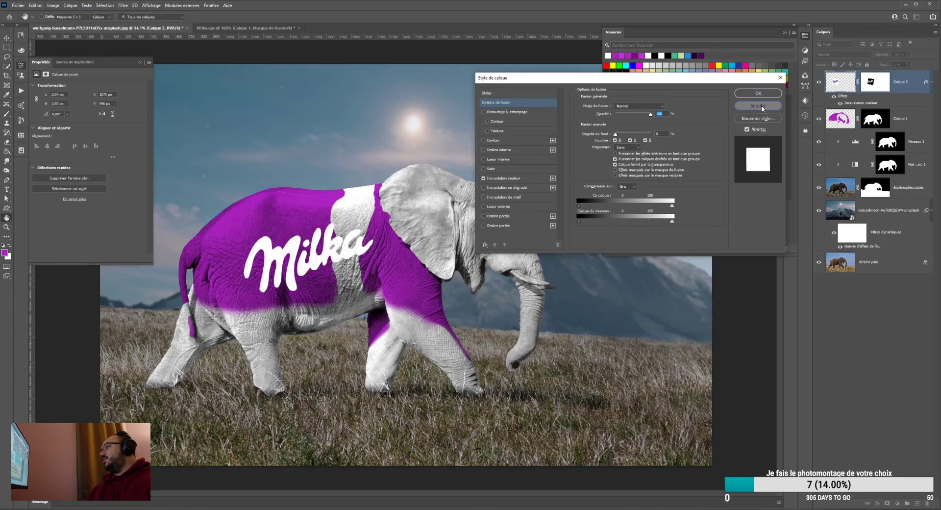
- Paint the logo layer's mask in black along the elephant's back, above the lettering
click(884, 79)
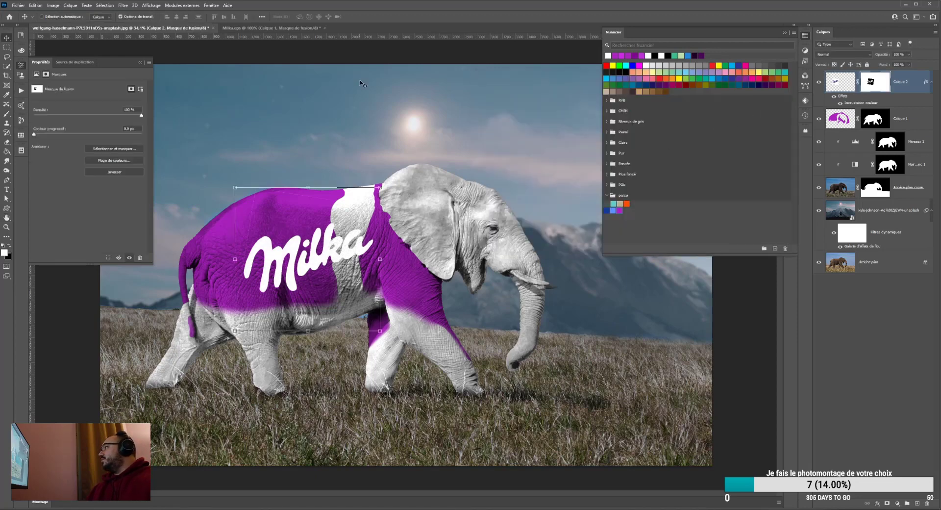
click(8, 115)
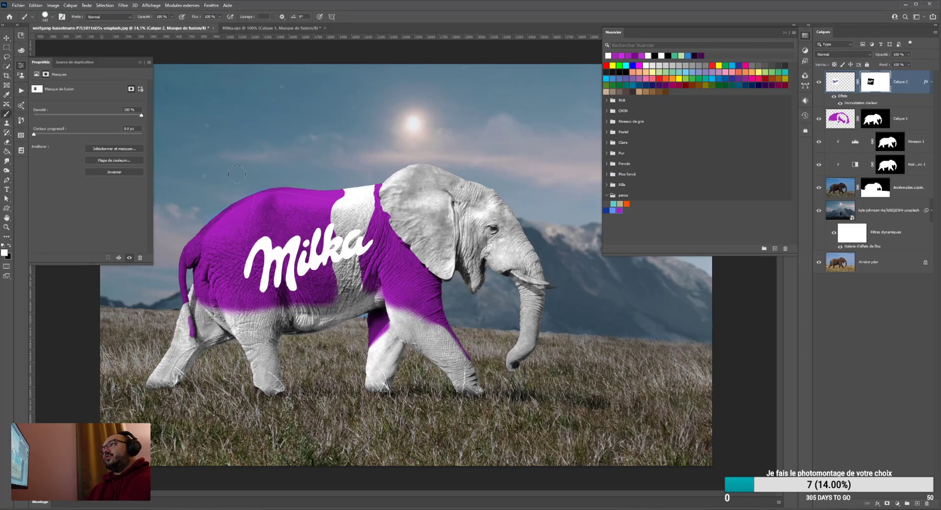
key(x)
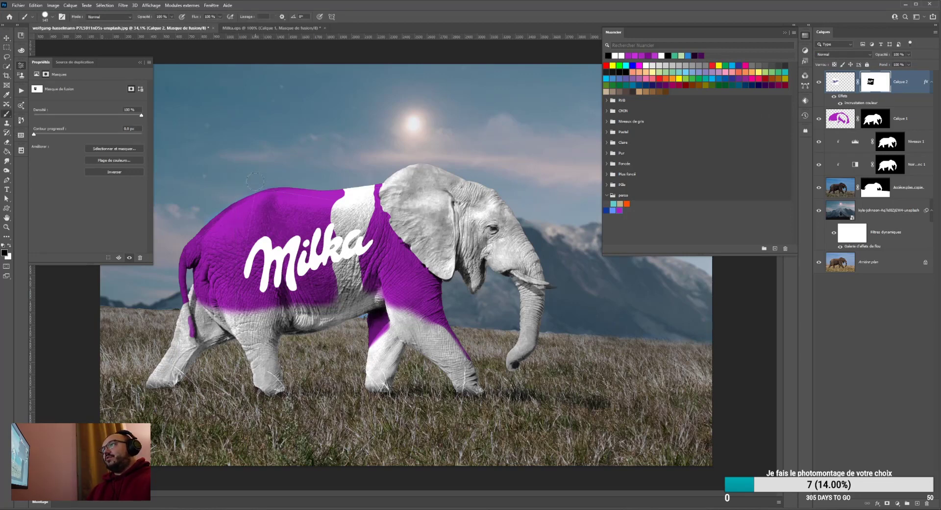
drag(262, 183, 254, 186)
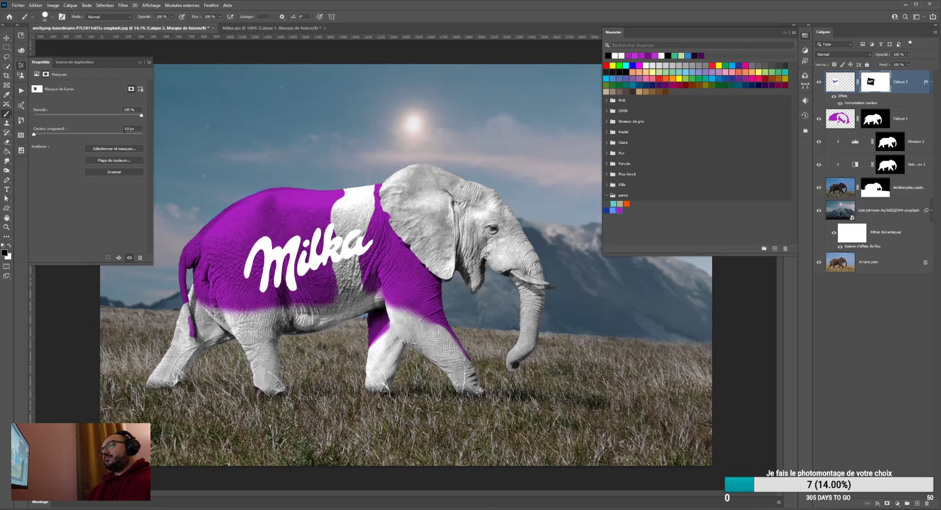
- Try adjusting the logo layer's opacity and leave it at 100%
key(v)
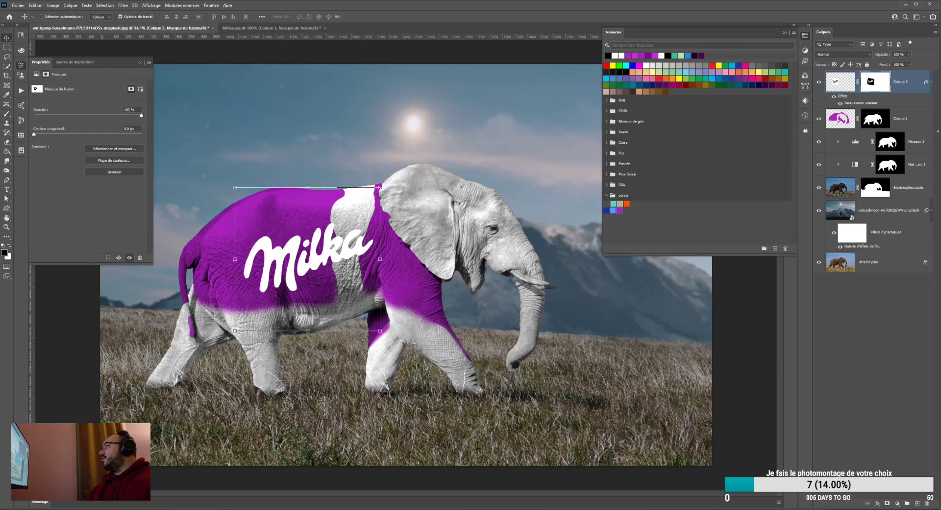
click(909, 54)
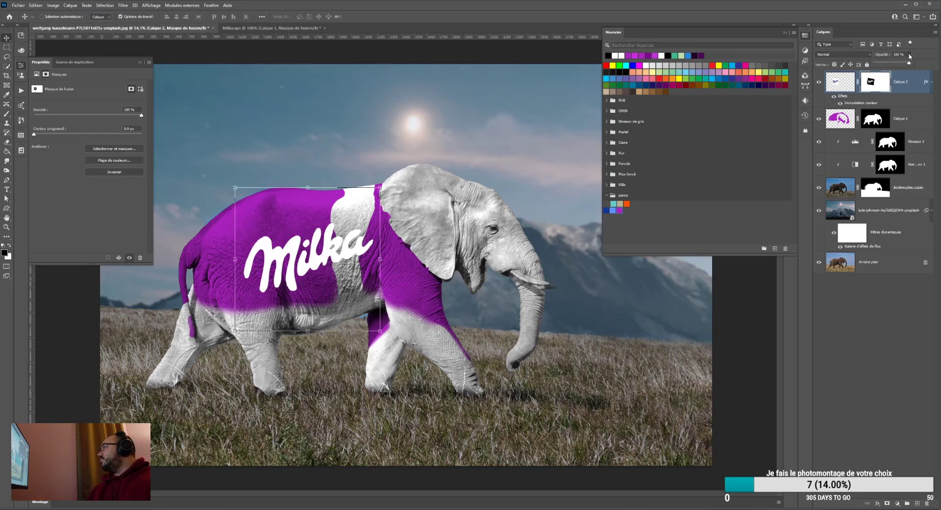
mouse_move(911, 63)
mouse_down()
mouse_move(897, 64)
mouse_move(917, 62)
mouse_up()
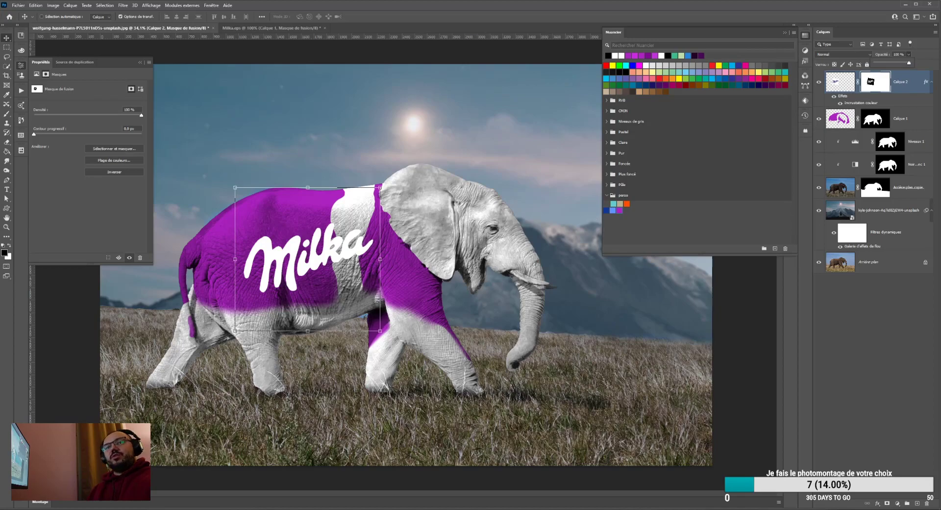
key(Return)
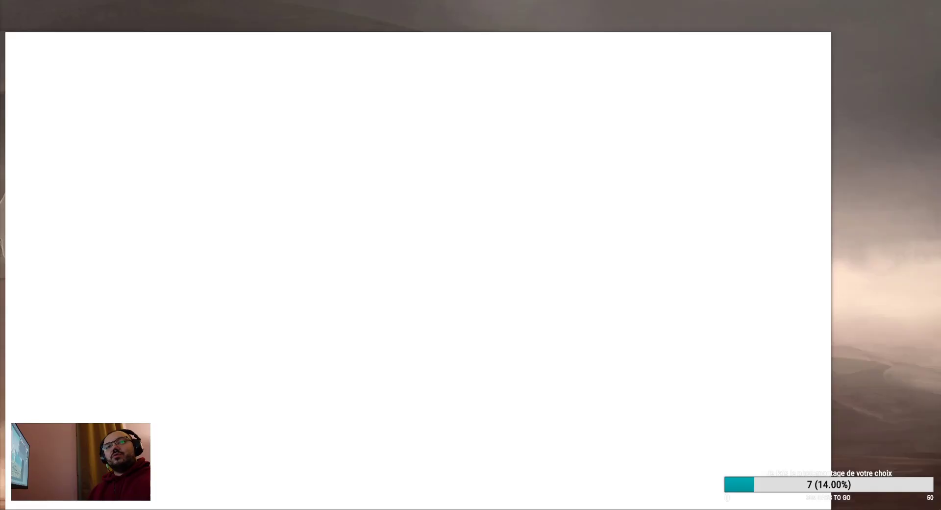
- Switch to the browser, close the logo download page and examine the logo's placement on the Milka cow reference picture
click(288, 13)
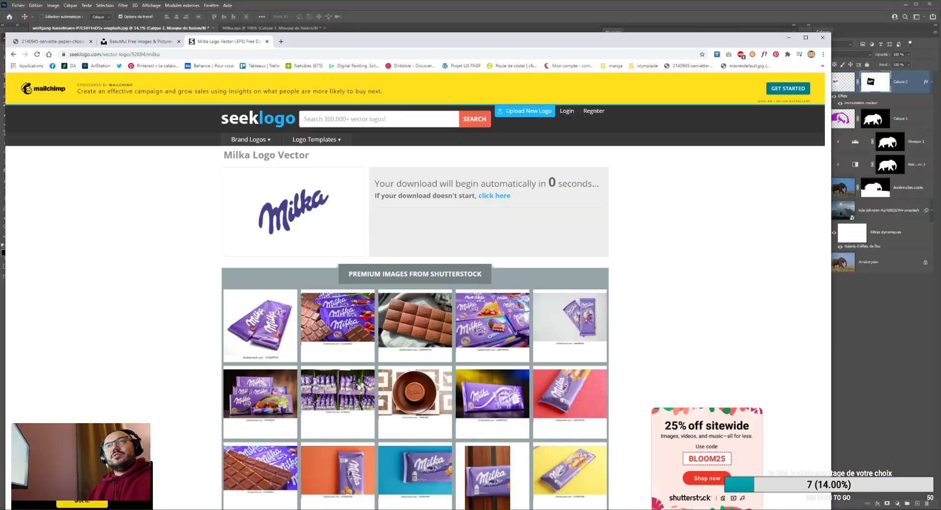
click(267, 42)
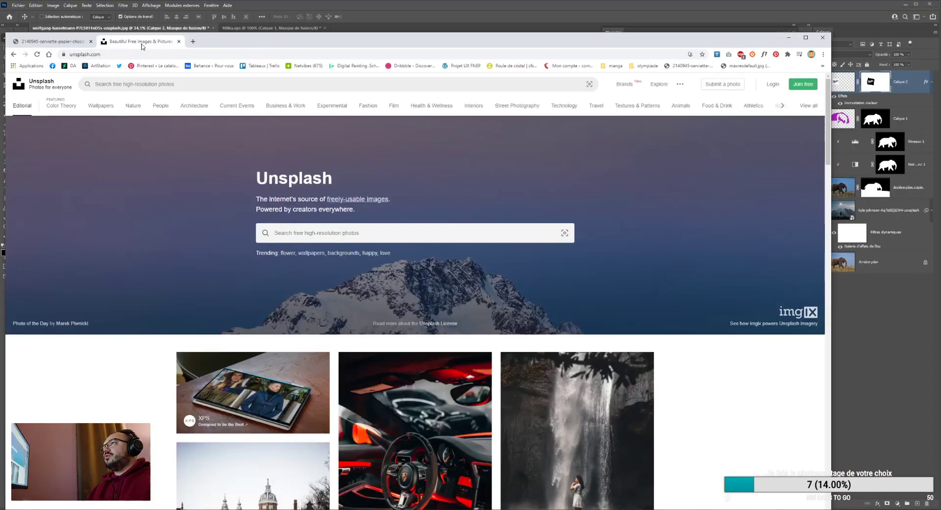
click(75, 45)
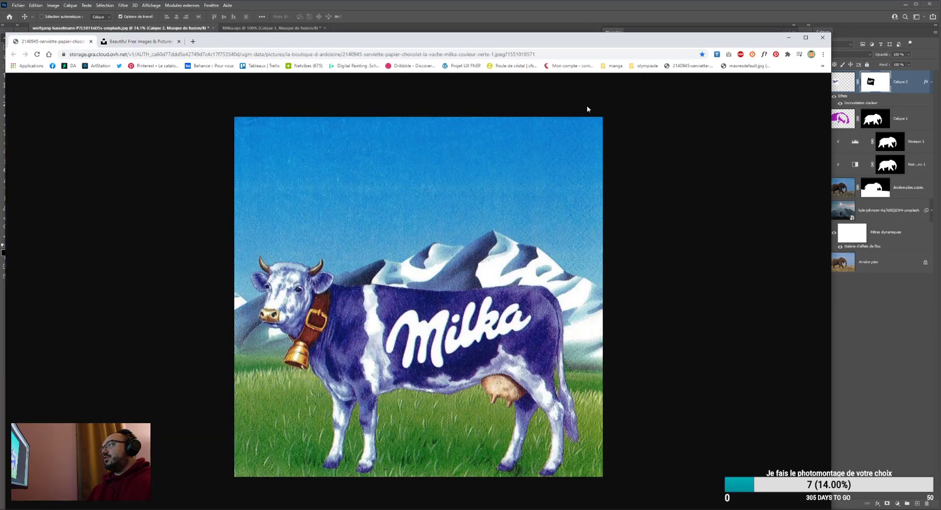
click(789, 38)
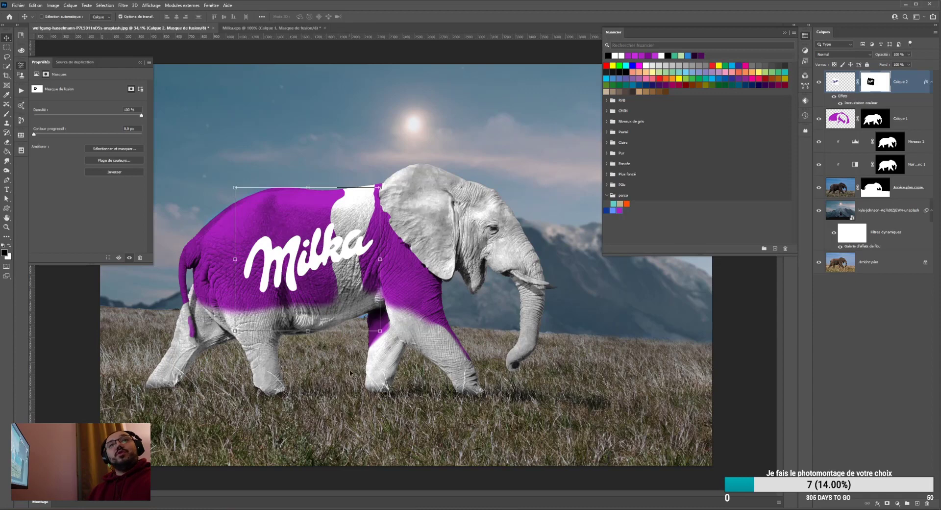
- Scale the Milka logo down to about 79% and move it back onto the purple area of the elephant's flank
drag(380, 331, 350, 301)
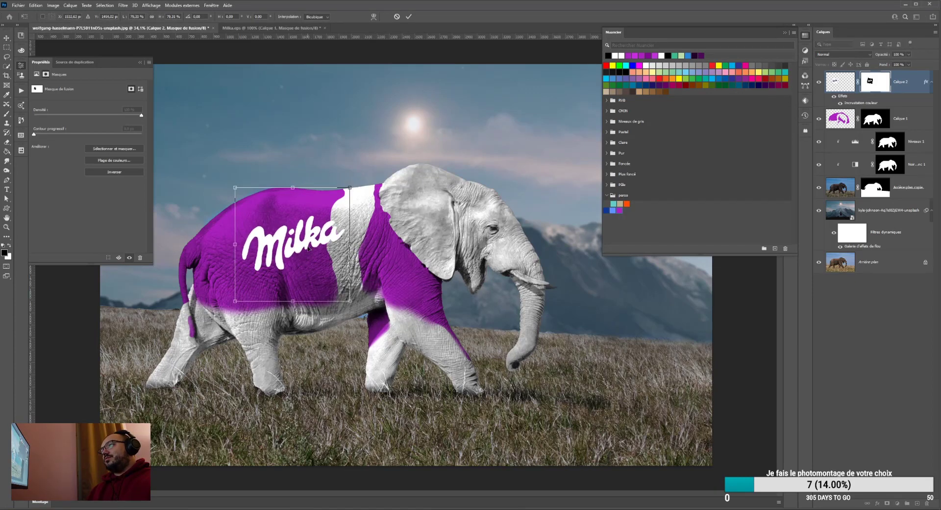
drag(315, 251, 287, 252)
key(Return)
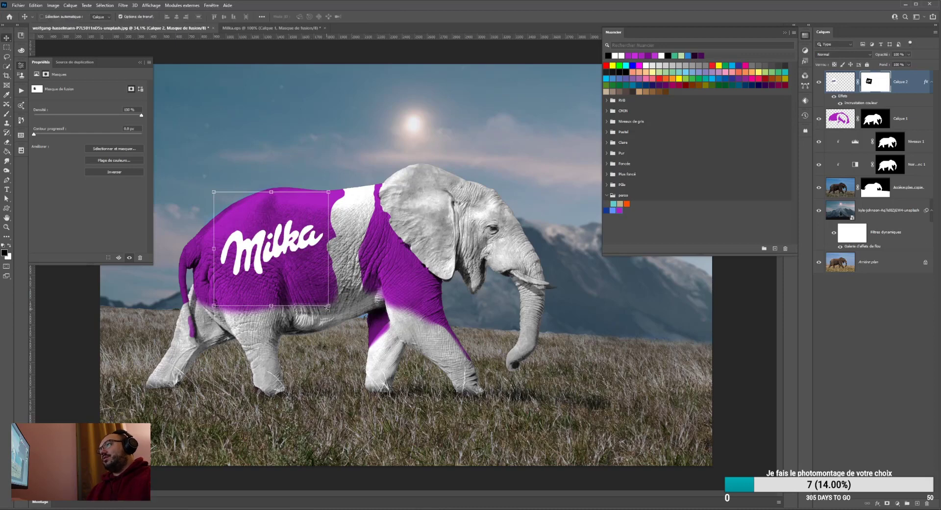
click(909, 54)
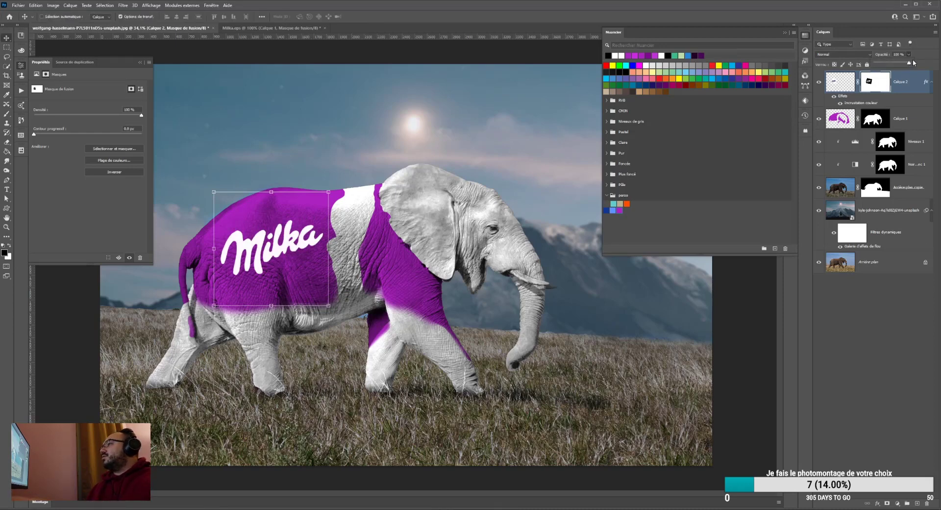
click(917, 63)
click(844, 54)
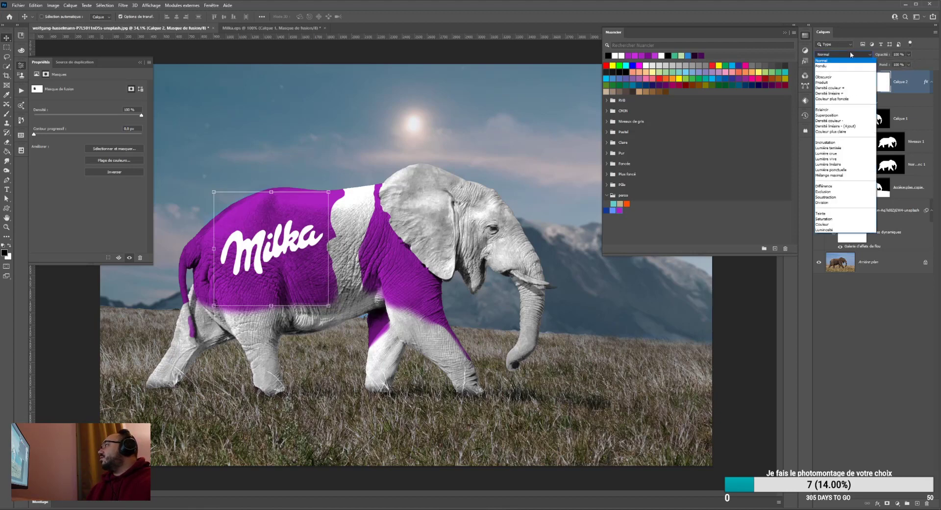
click(844, 55)
- Reopen the logo's layer style and check the colour overlay's opacity and blend modes and the general blending options
click(841, 83)
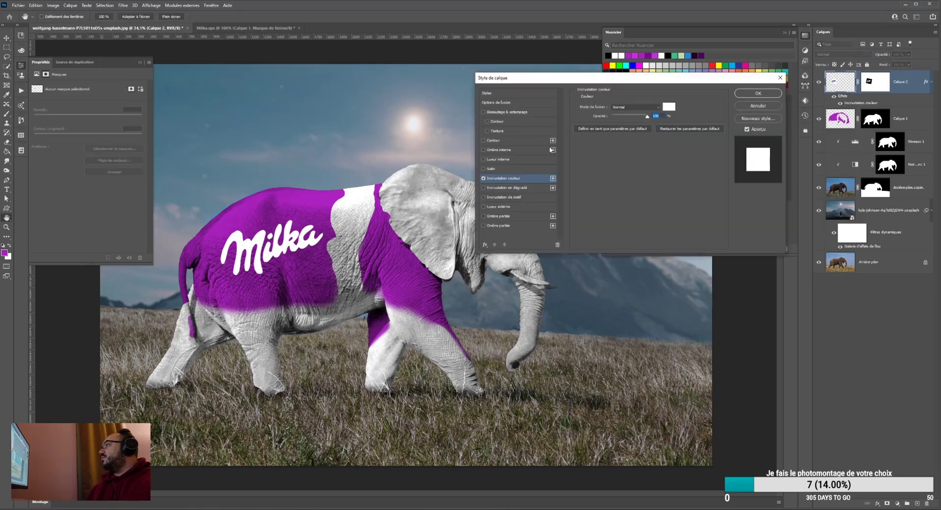
mouse_move(647, 116)
mouse_down()
mouse_move(636, 118)
mouse_move(661, 115)
mouse_up()
click(634, 108)
click(634, 107)
click(634, 107)
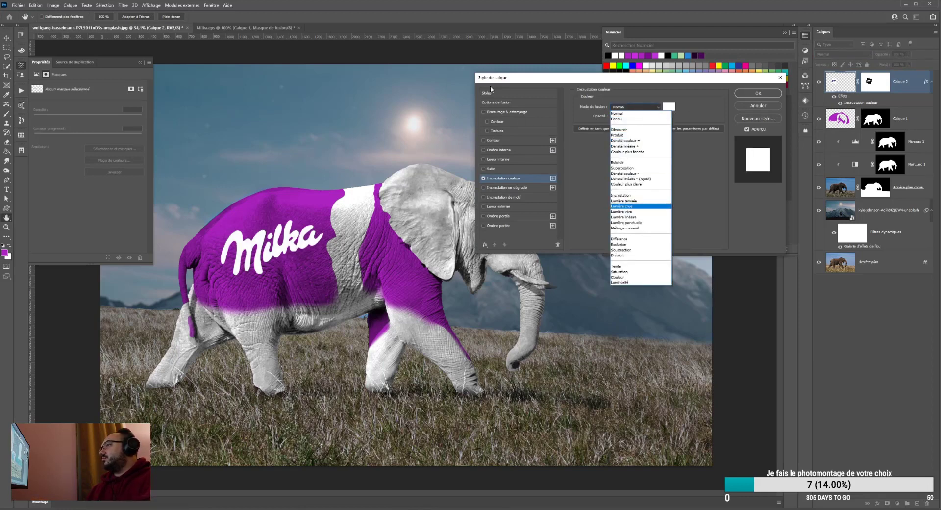
click(500, 104)
click(500, 104)
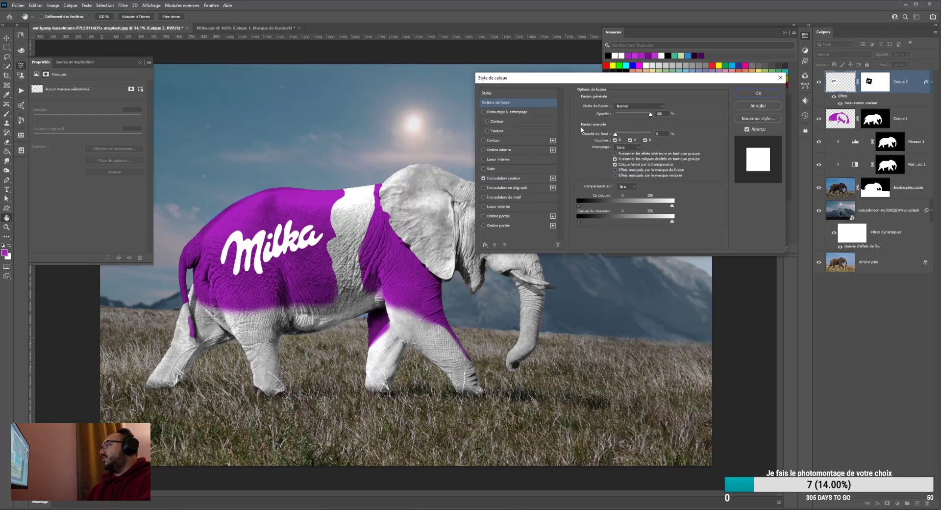
- Try colour overlay blend modes for the logo from Densité couleur + through Incrustation to Mélange maximal, then discard the changes
click(500, 178)
click(625, 110)
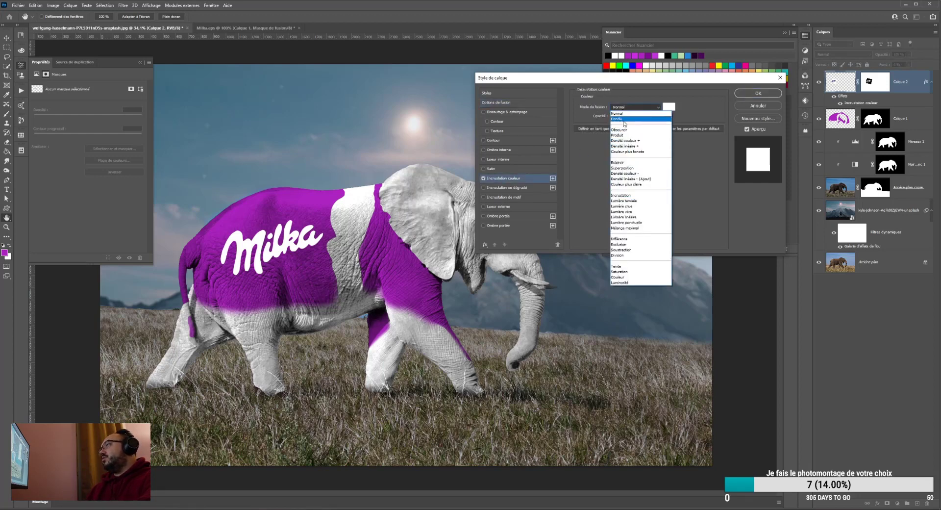
click(624, 140)
scroll(620, 110, down, 5)
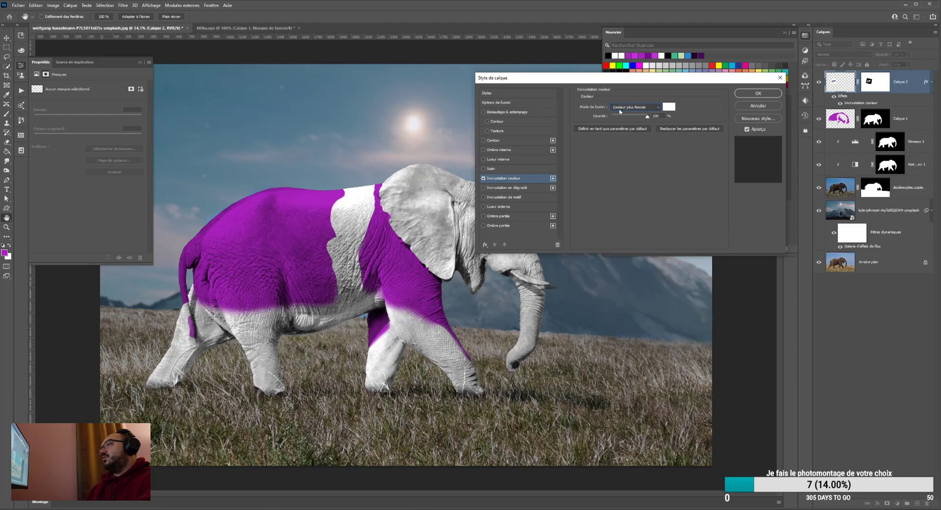
scroll(621, 111, down, 2)
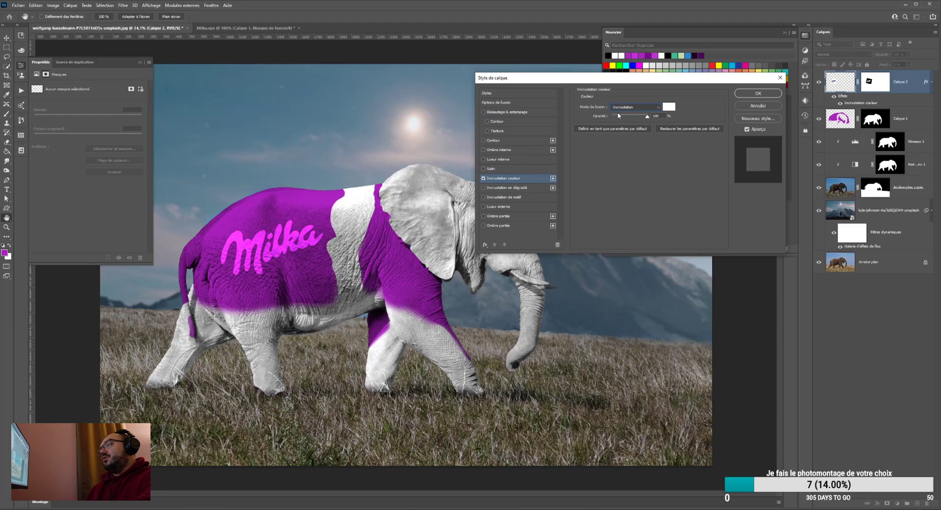
key(Down)
key(Down)
key(Down)
key(Down)
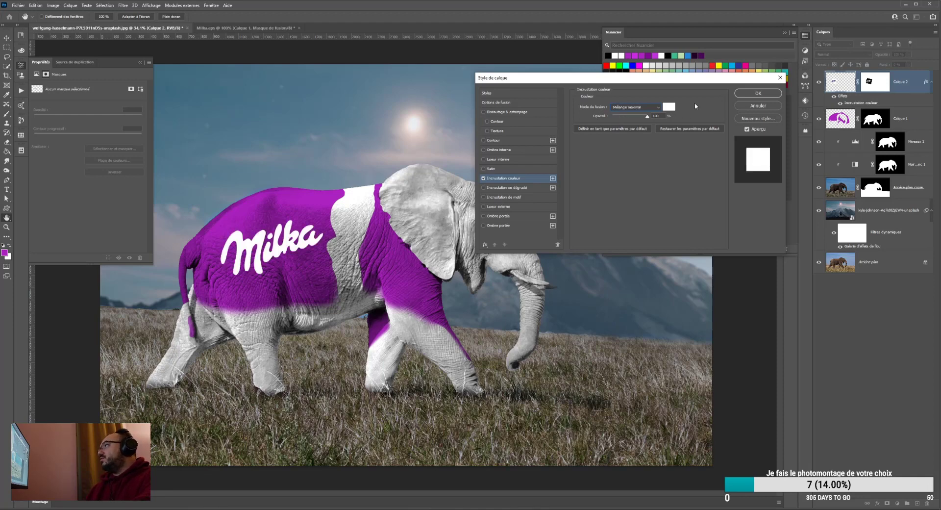
click(758, 107)
- Rotate the Milka logo slightly clockwise on the elephant's flank
key(v)
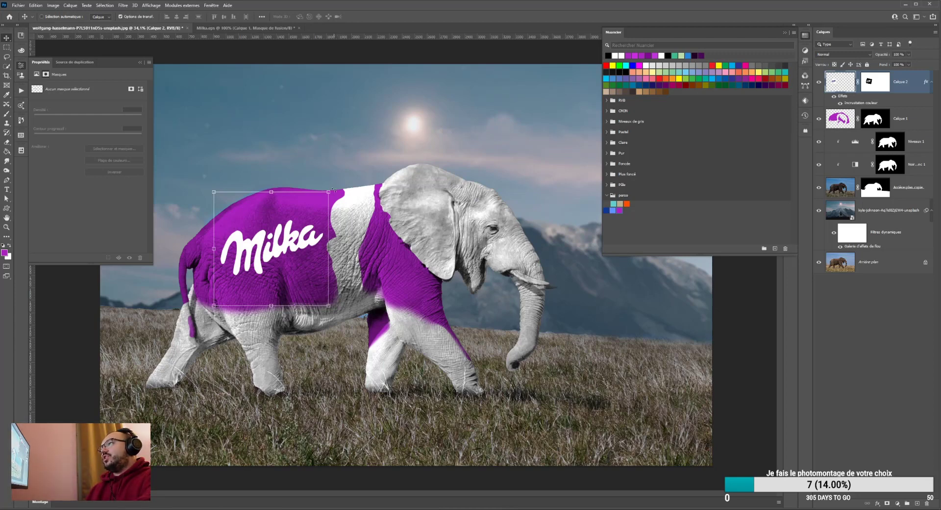
drag(333, 189, 339, 190)
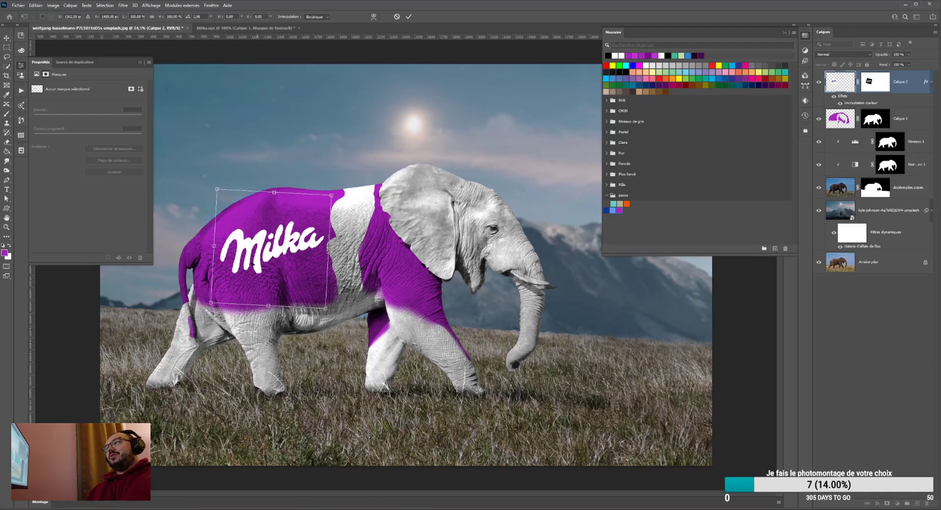
key(Return)
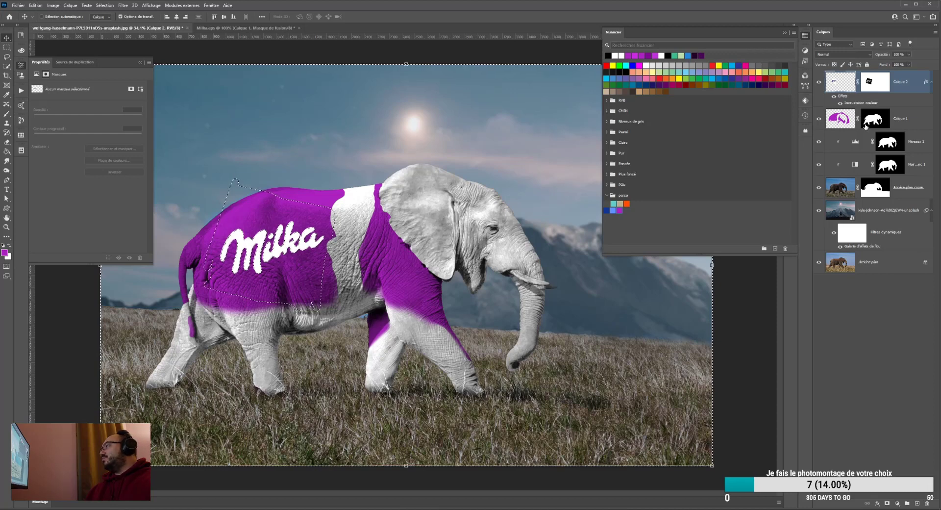
- Hide the white logo layer, erase the purple paint layer inside the Milka-shaped selection on the flank, and deselect
click(839, 124)
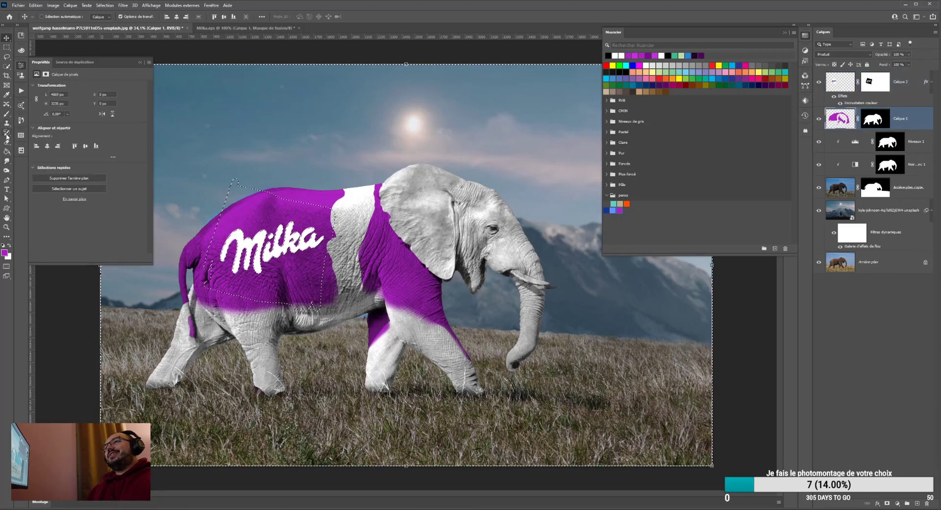
click(6, 114)
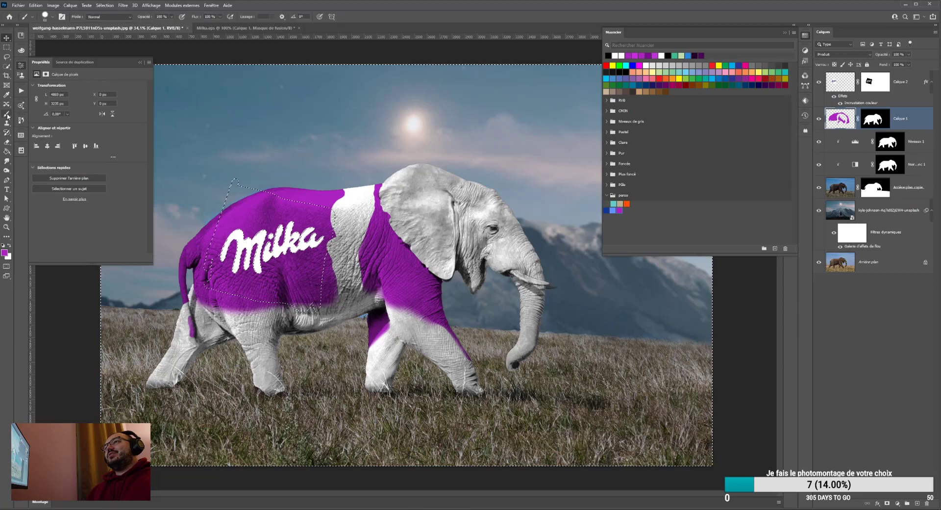
click(6, 142)
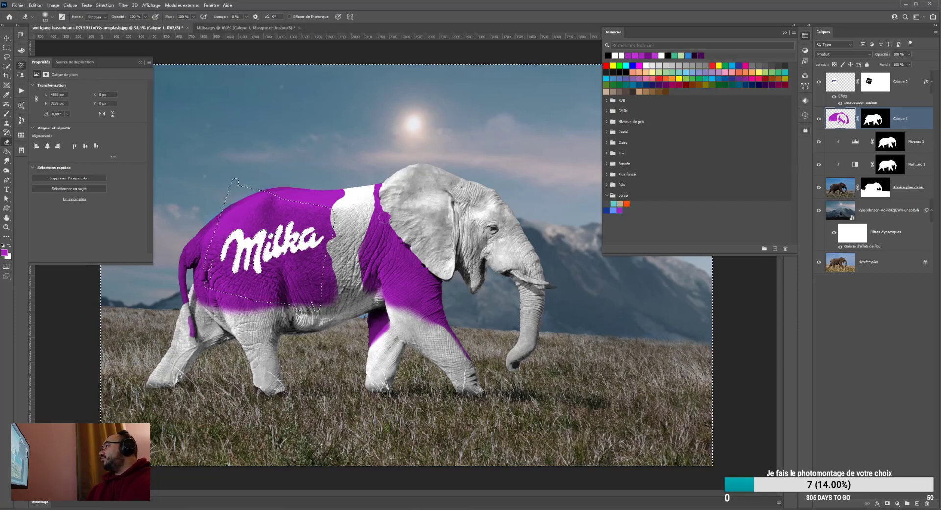
click(819, 82)
mouse_move(235, 239)
mouse_down()
mouse_move(224, 256)
mouse_move(237, 224)
mouse_up()
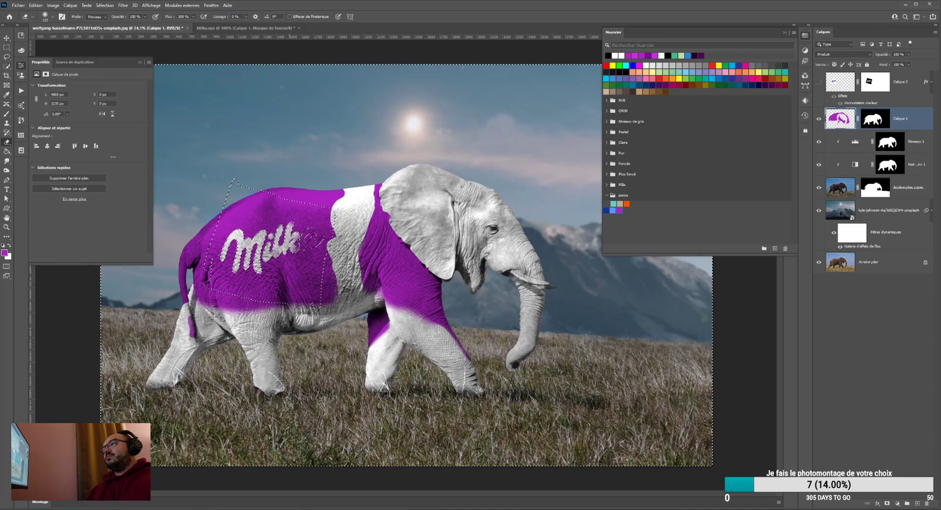
mouse_move(317, 244)
mouse_down()
mouse_move(245, 242)
mouse_move(306, 226)
mouse_up()
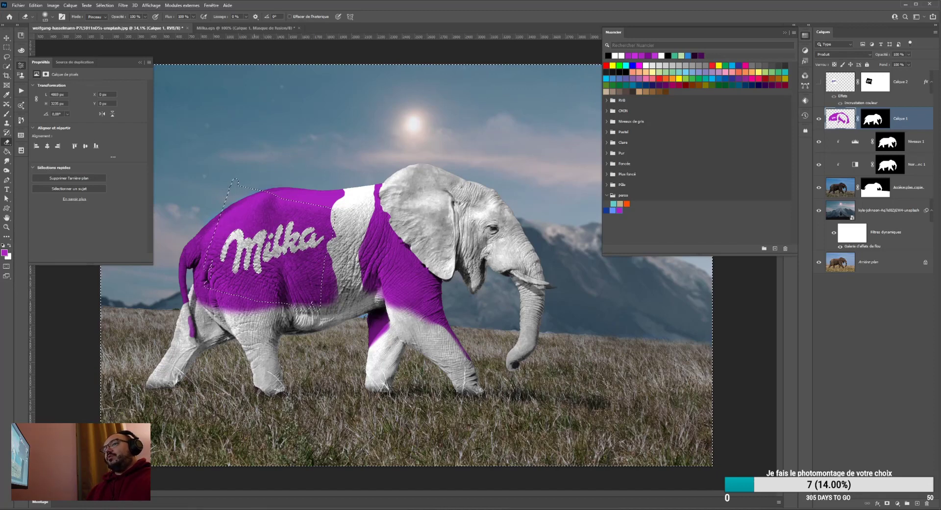
key(ctrl+d)
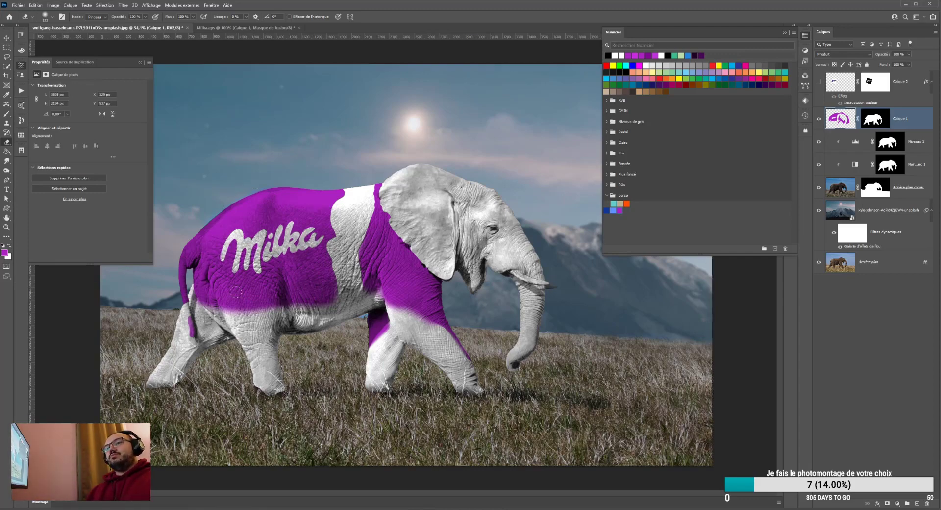
- Undo the erasing of the Milka lettering so the purple on the flank is solid again
scroll(235, 293, up, 5)
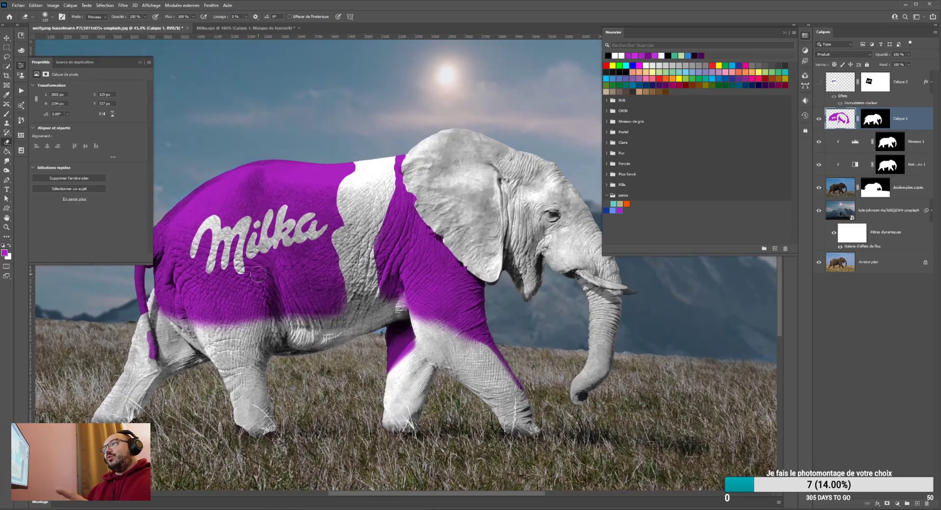
scroll(265, 272, down, 2)
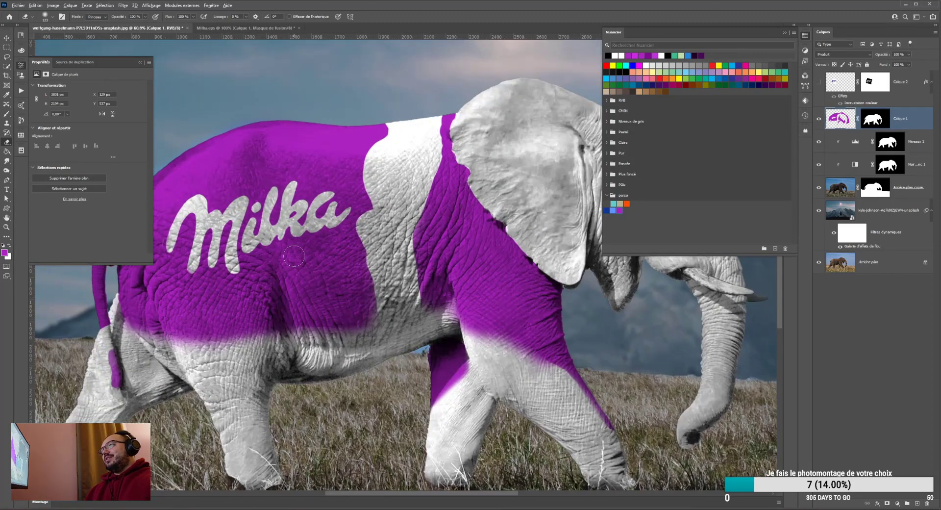
alt+right_click(283, 256)
drag(281, 255, 289, 252)
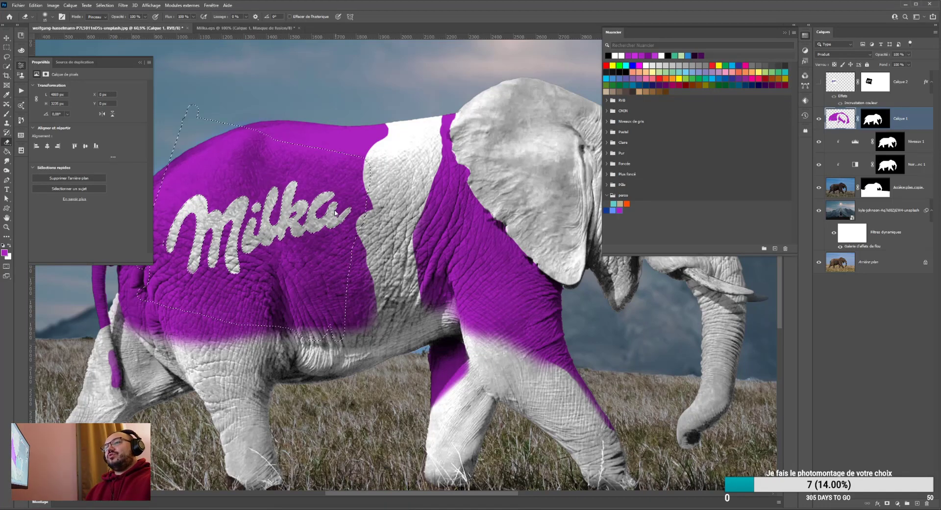
key(ctrl+z)
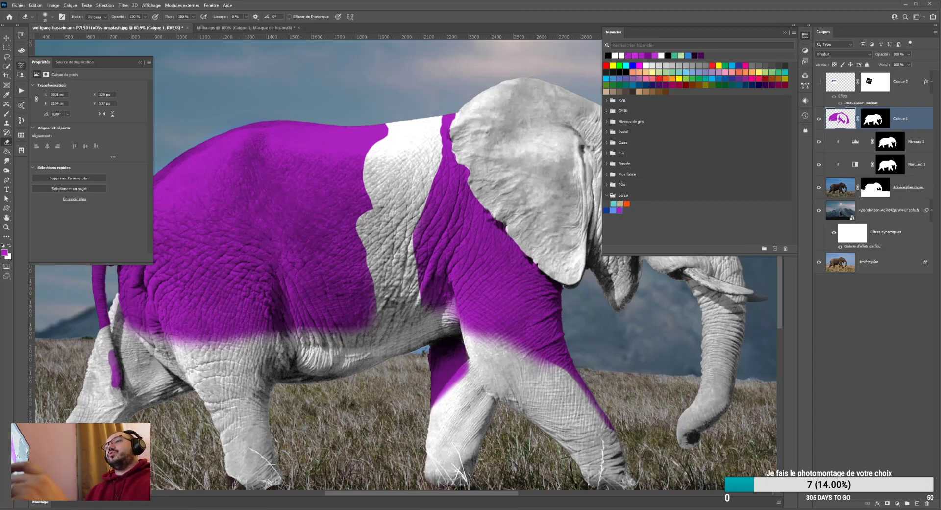
scroll(216, 312, down, 1)
scroll(215, 312, down, 1)
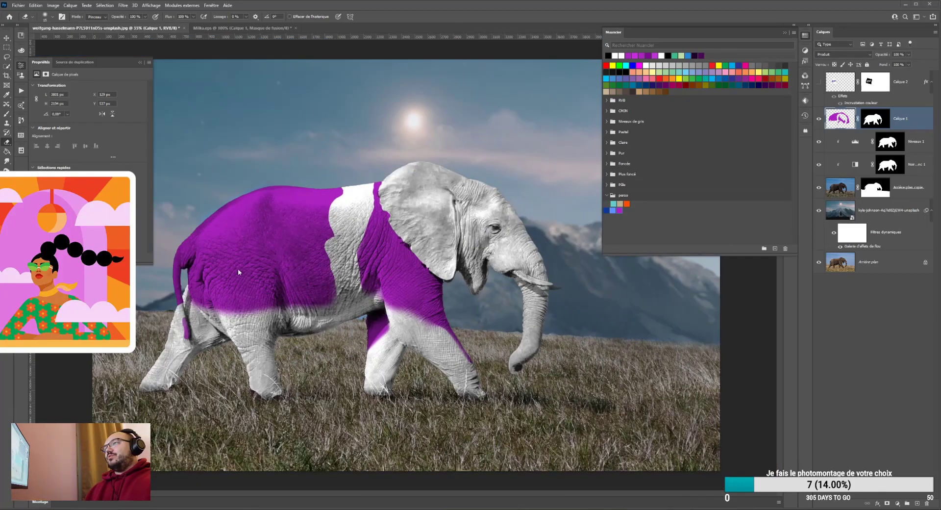
scroll(237, 269, down, 1)
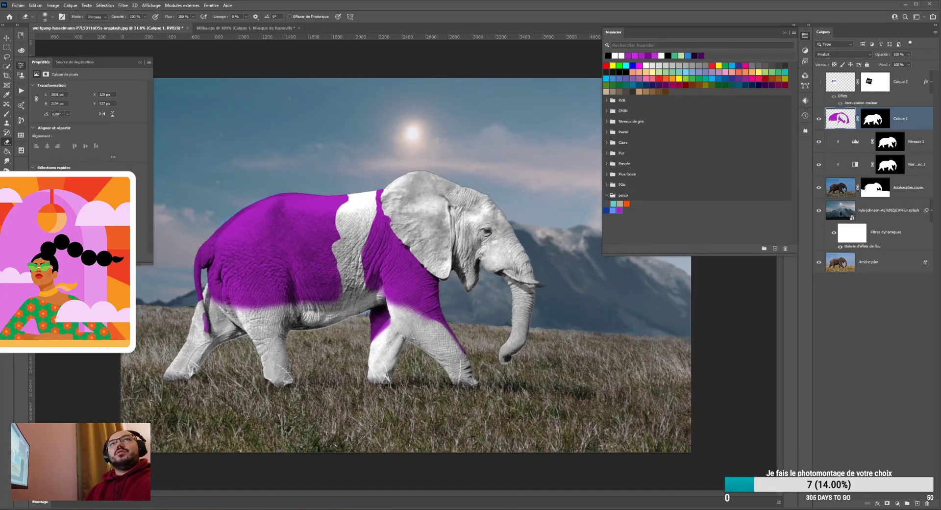
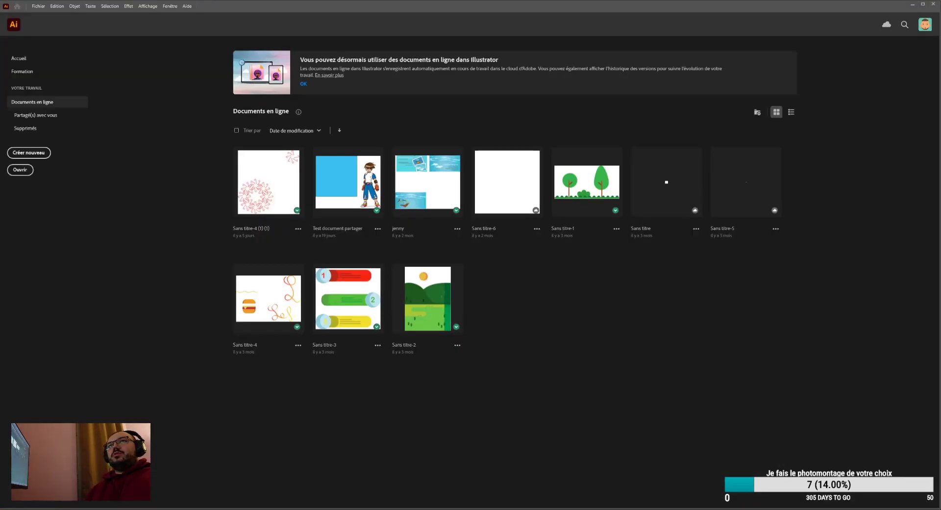
- Switch to Illustrator and open the Milka.eps logo file
key(alt+Tab)
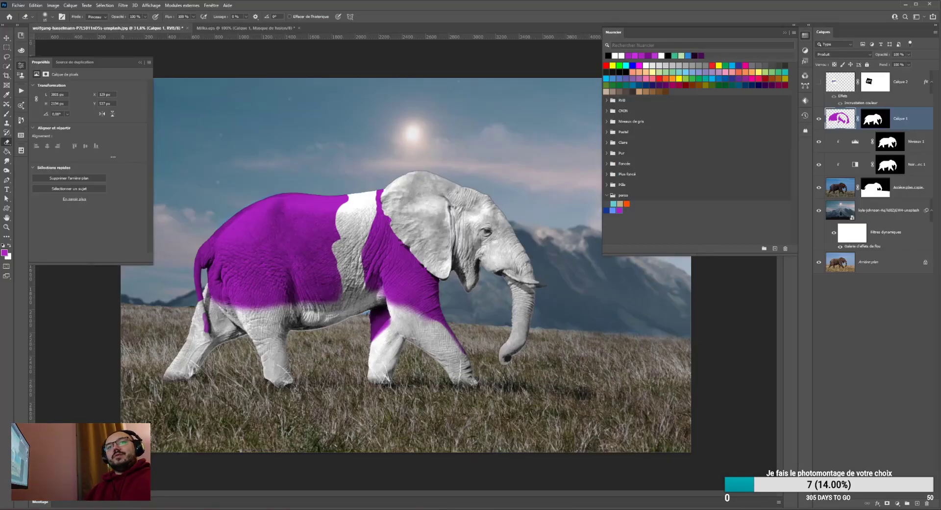
key(alt+Tab)
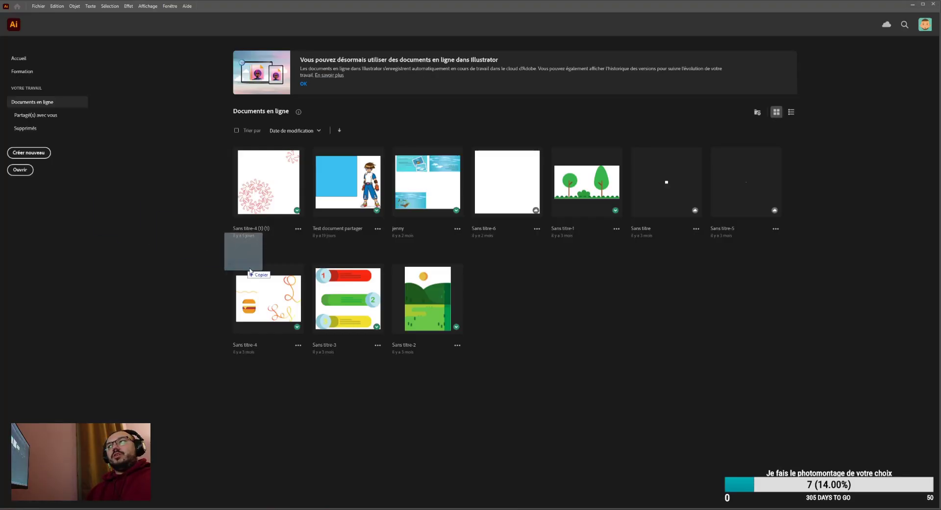
drag(249, 273, 176, 269)
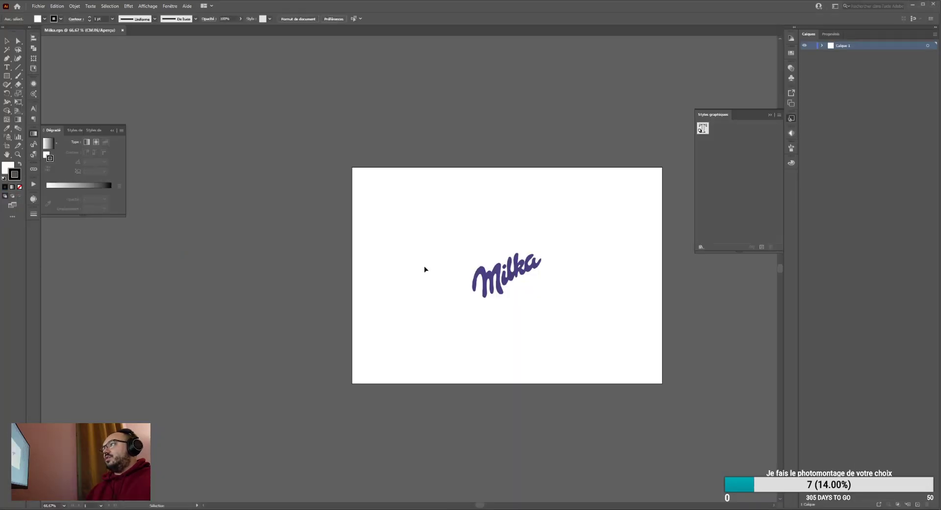
- Ungroup the Milka logo beside the artboard and delete its white background square
click(485, 280)
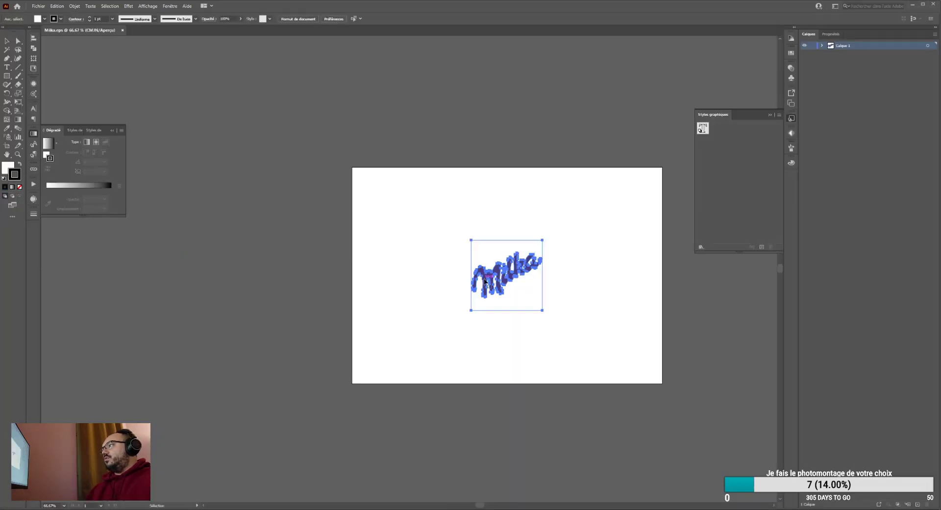
drag(485, 281, 180, 277)
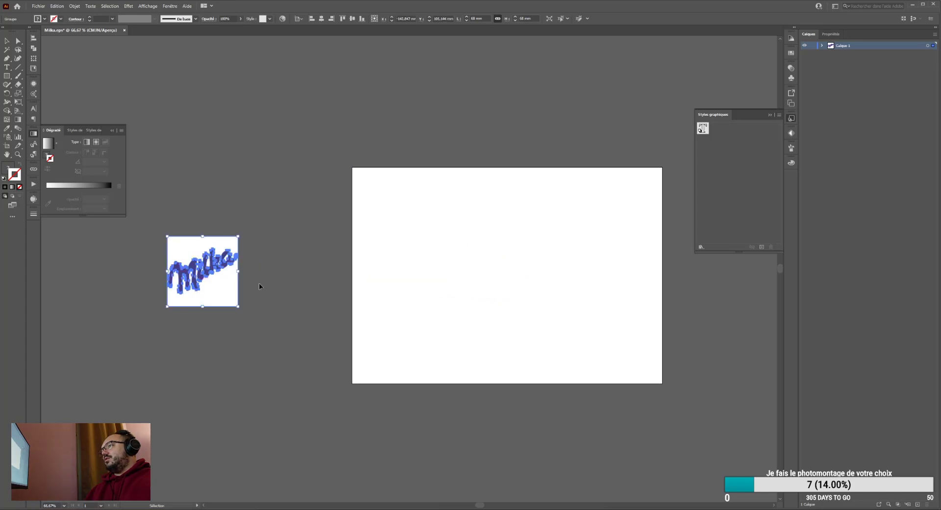
right_click(230, 283)
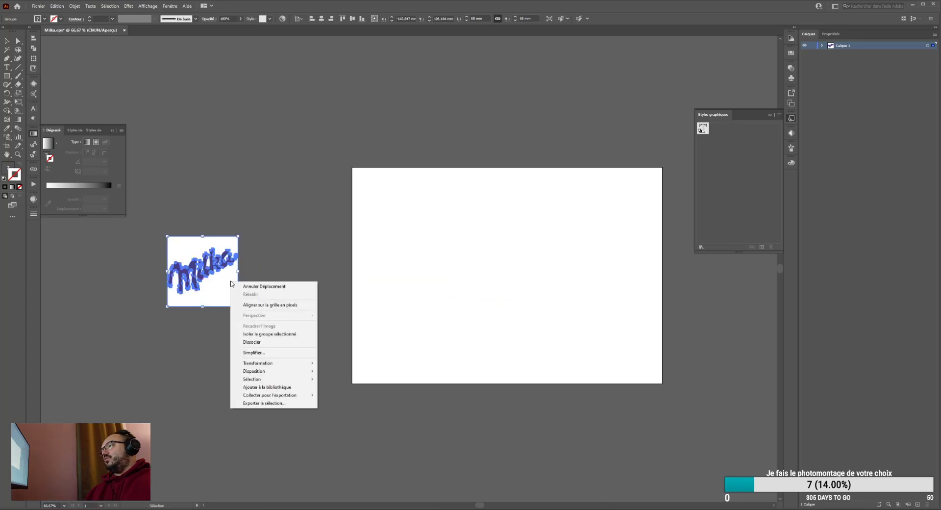
click(251, 342)
click(280, 272)
click(214, 303)
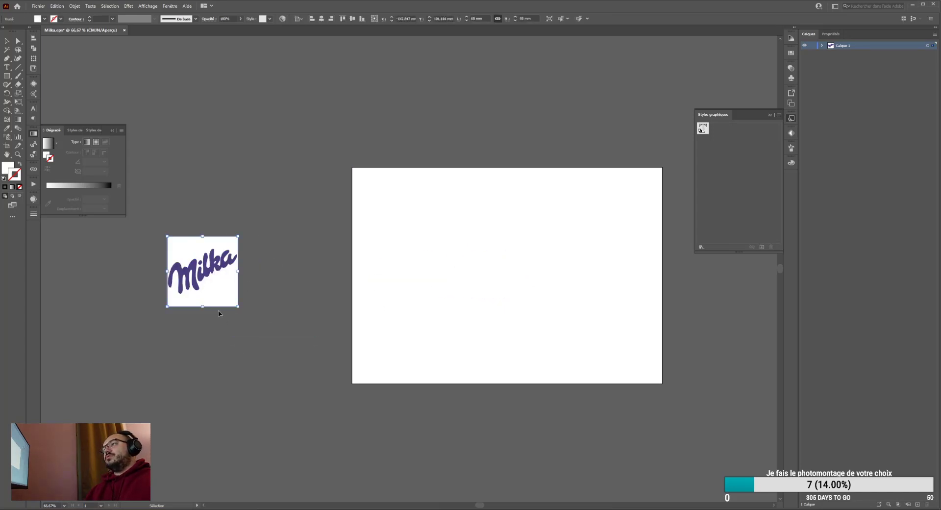
key(Delete)
click(214, 263)
click(148, 316)
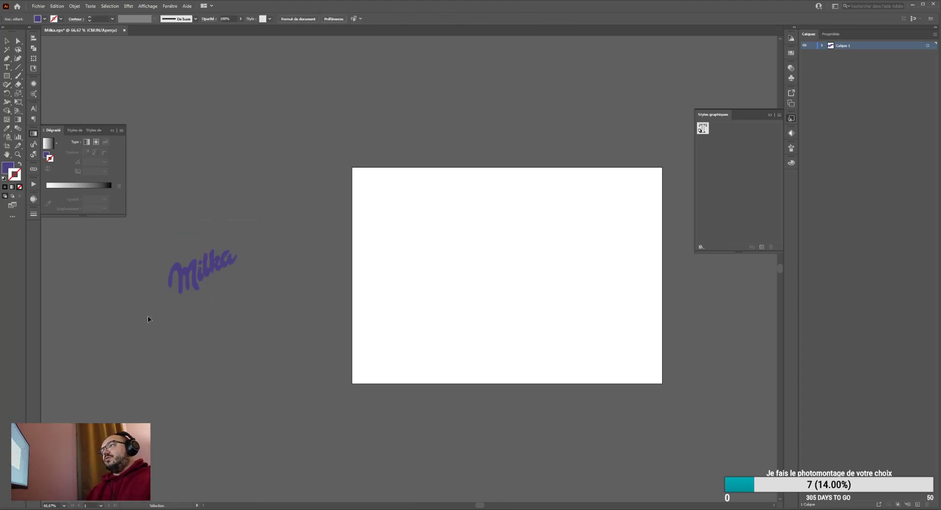
- Copy all of the purple Milka lettering, switch to Photoshop and paste it into the elephant document as a vector smart object
key(ctrl+a)
key(a)
key(v)
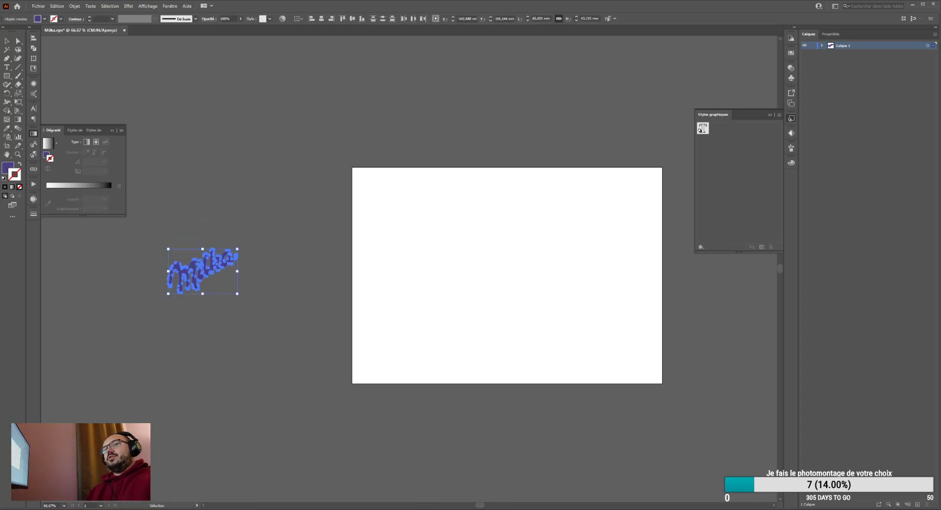
key(alt+Tab)
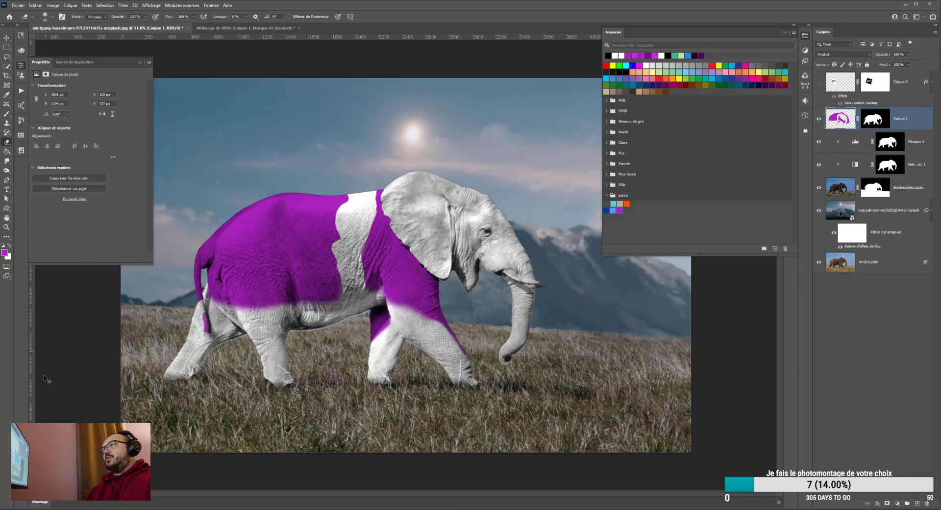
key(ctrl+v)
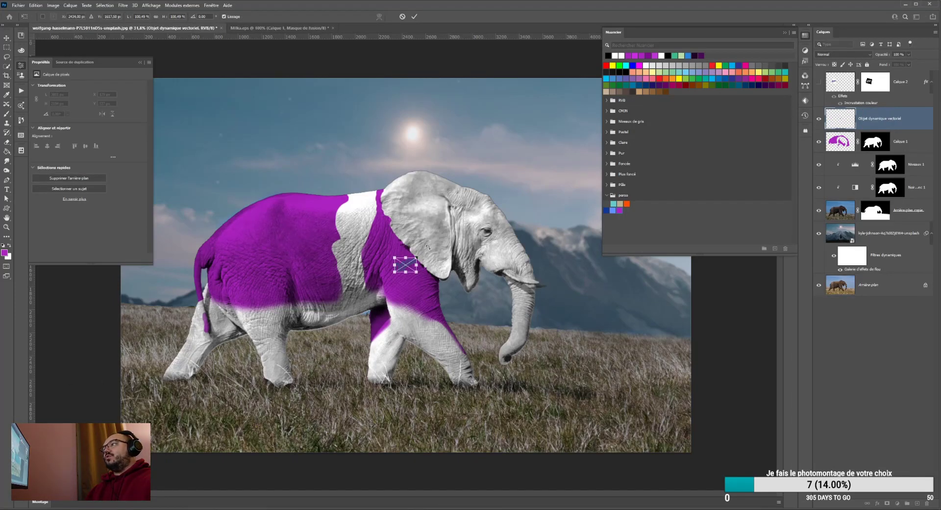
- Enlarge the pasted Milka lettering and place it on the purple area of the elephant's flank
drag(394, 274, 300, 251)
key(Return)
key(e)
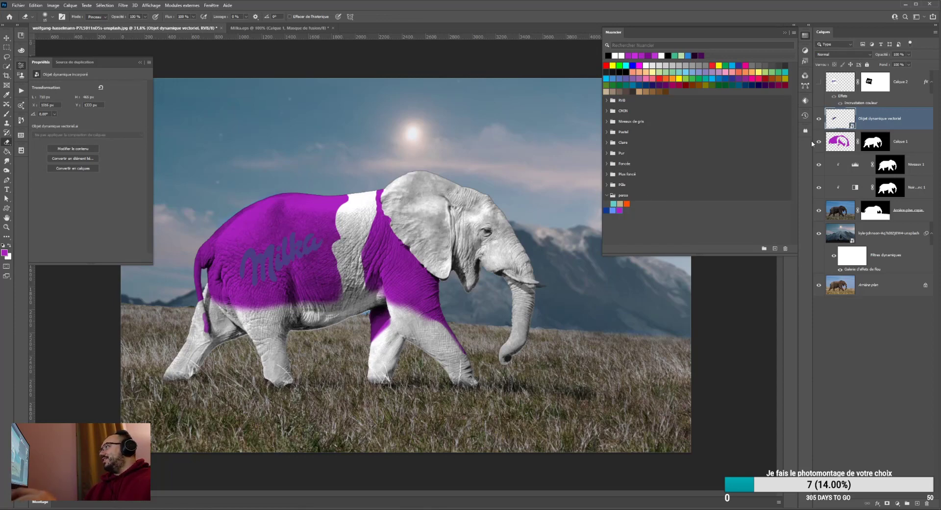
- Delete the old hidden logo layer Calque 2, keeping the new vector lettering layer
double_click(914, 119)
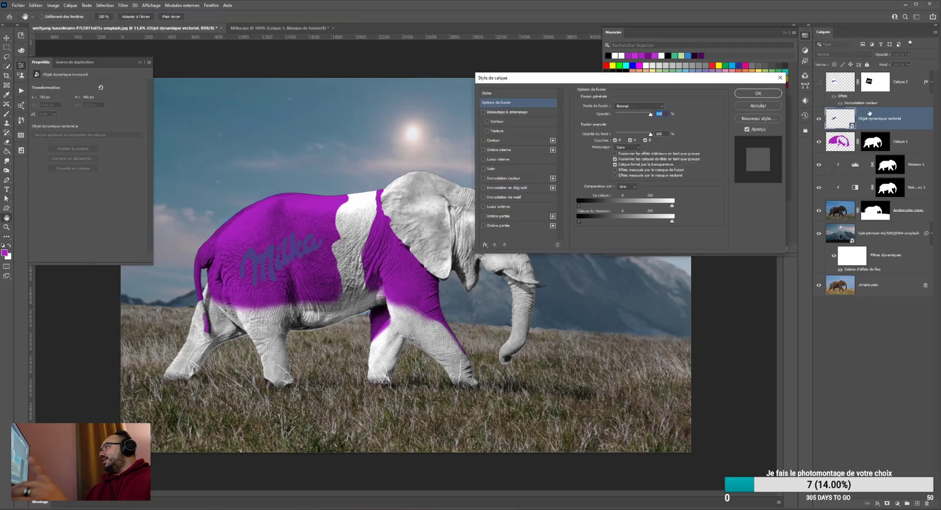
click(765, 106)
click(902, 83)
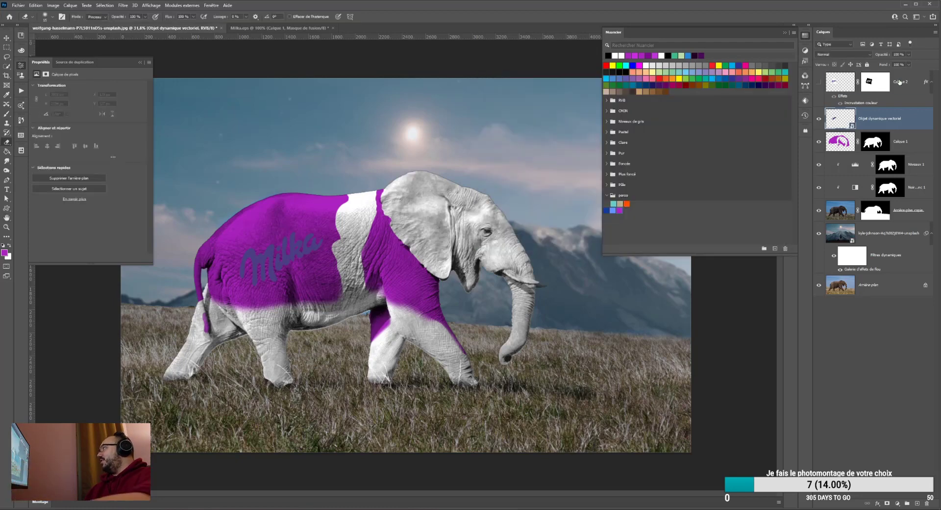
key(Delete)
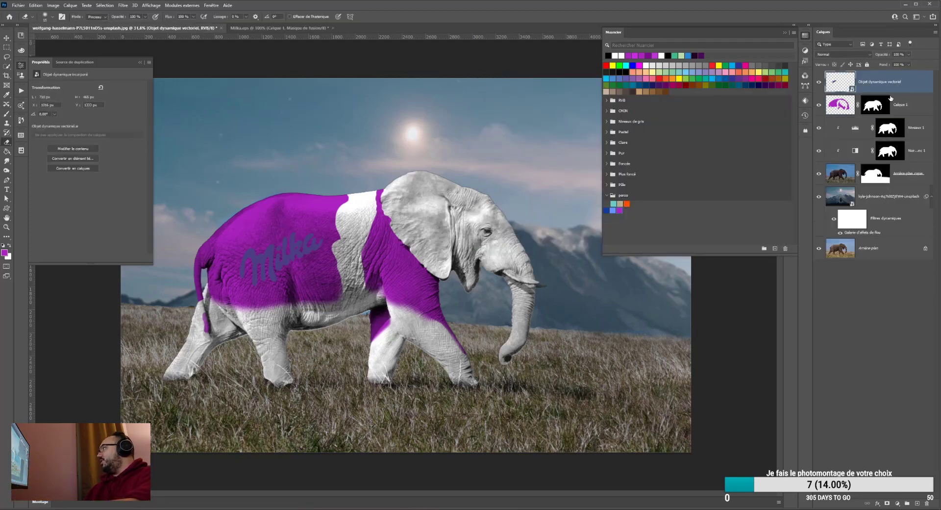
- Try blending the vector Milka lettering into the skin with Blend If ranges compared on Gris
double_click(842, 80)
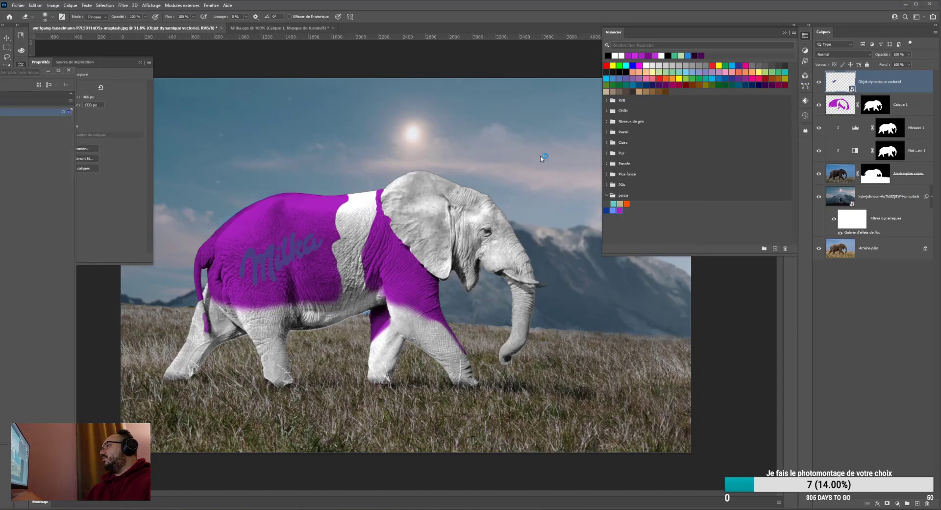
click(48, 70)
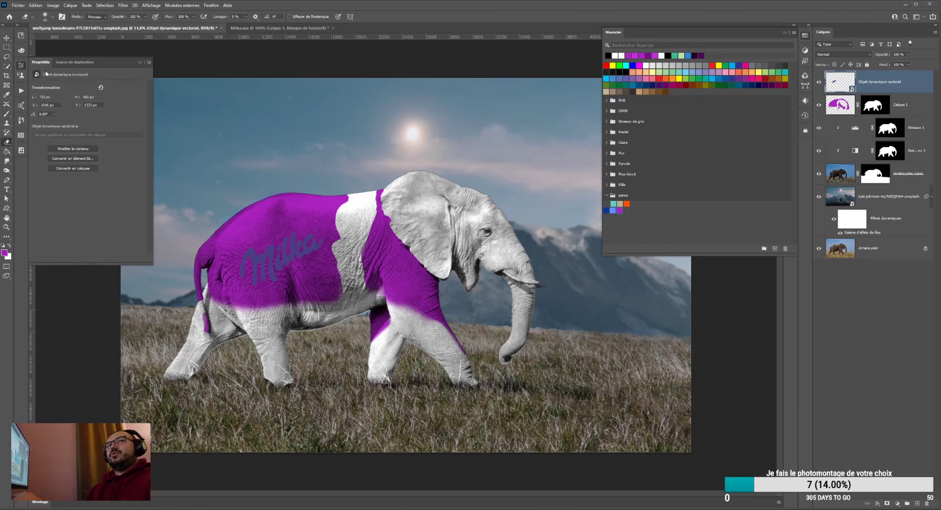
right_click(877, 82)
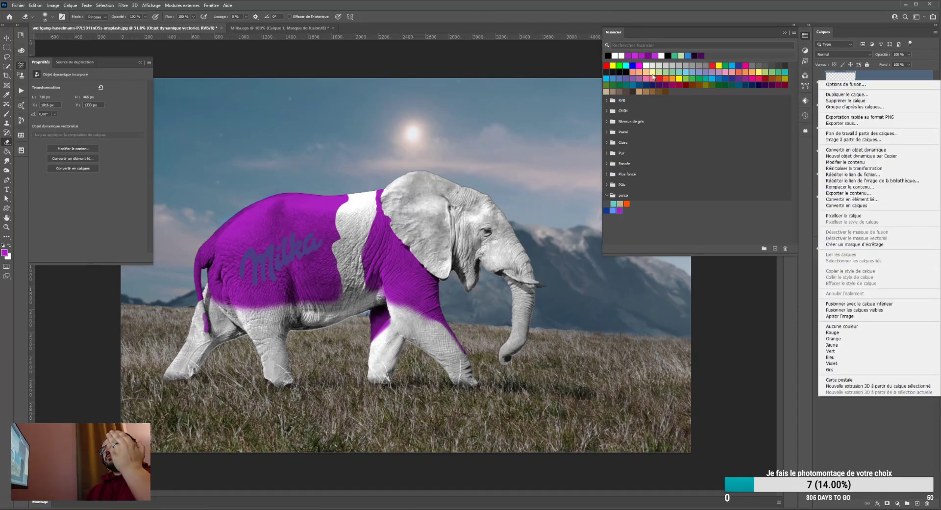
click(865, 83)
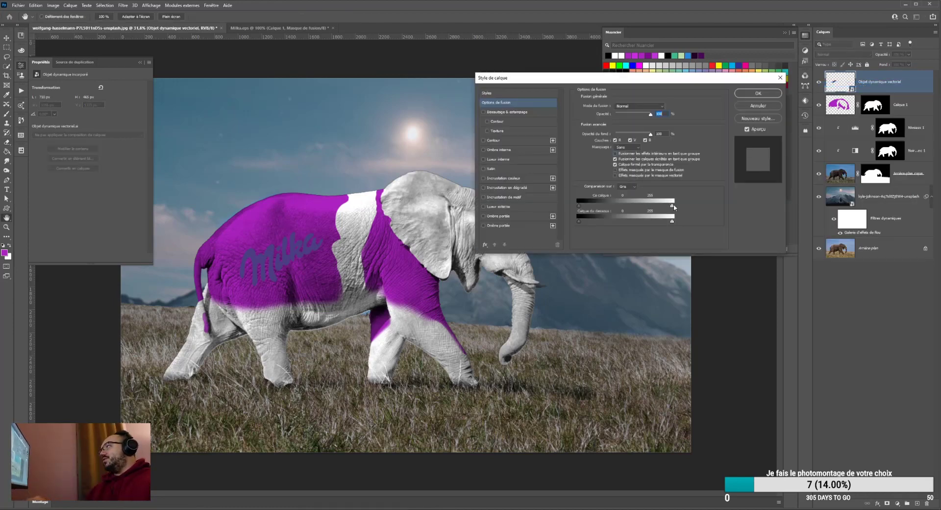
mouse_move(665, 206)
mouse_down()
mouse_move(595, 208)
mouse_move(673, 206)
mouse_up()
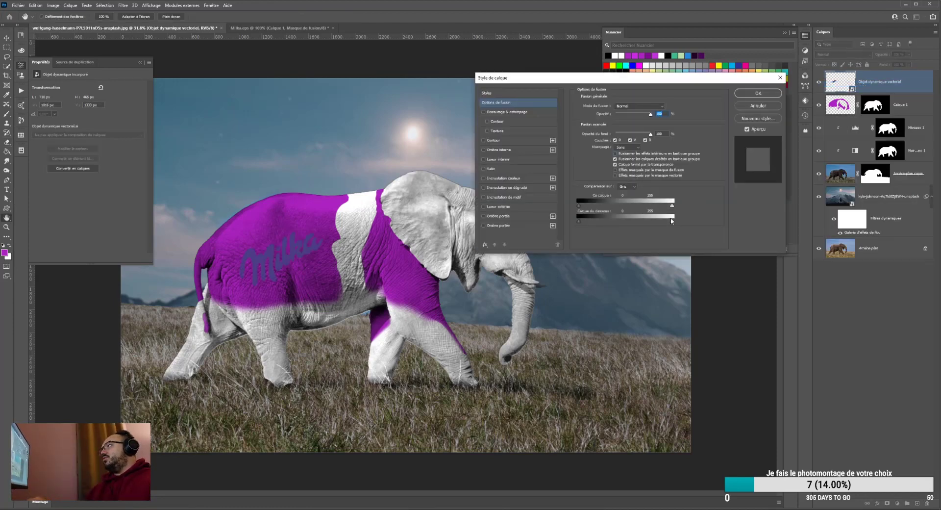
click(625, 152)
click(628, 187)
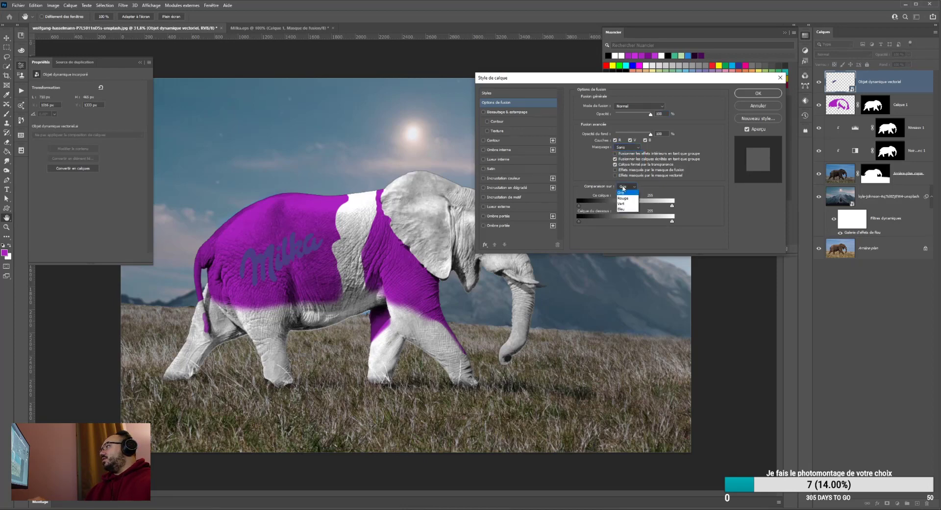
click(623, 188)
drag(579, 221, 591, 221)
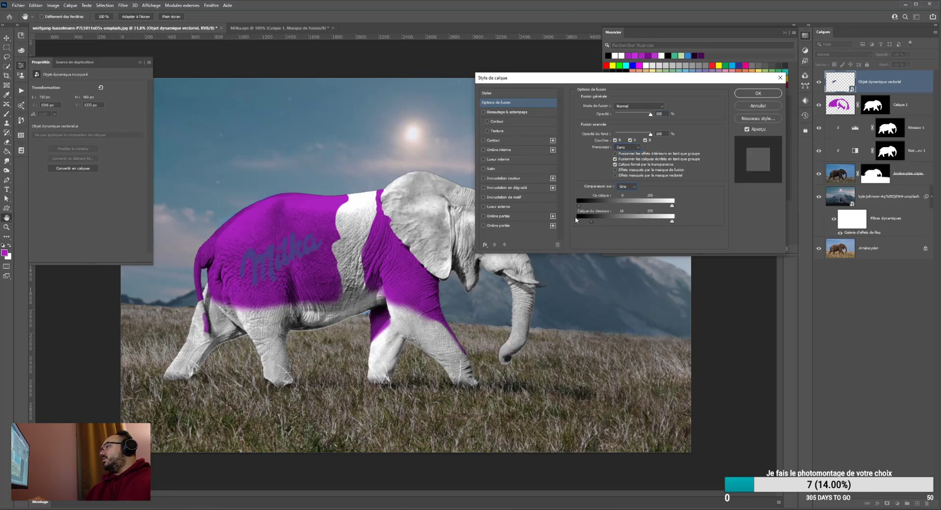
drag(672, 222, 698, 217)
mouse_move(580, 206)
mouse_down()
mouse_move(600, 202)
mouse_move(585, 201)
mouse_up()
click(755, 106)
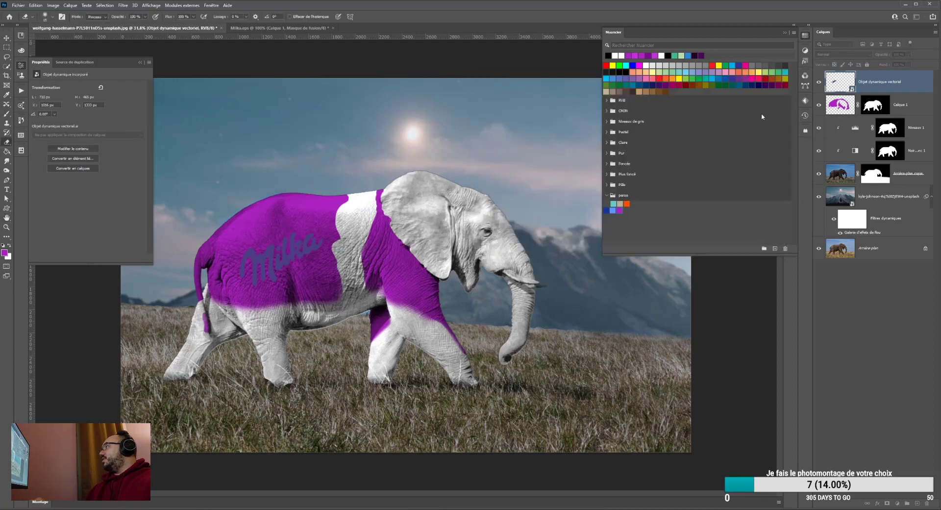
- Try the Milka lettering beneath the purple layer Calque 1 with Blend If ranges on Calque 1, then restore the lettering on top
drag(853, 83, 850, 117)
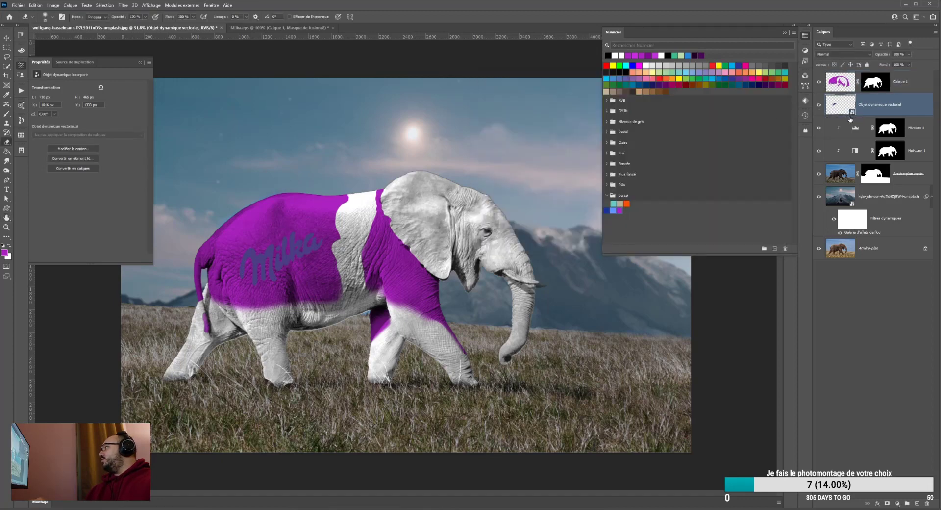
click(842, 80)
right_click(843, 82)
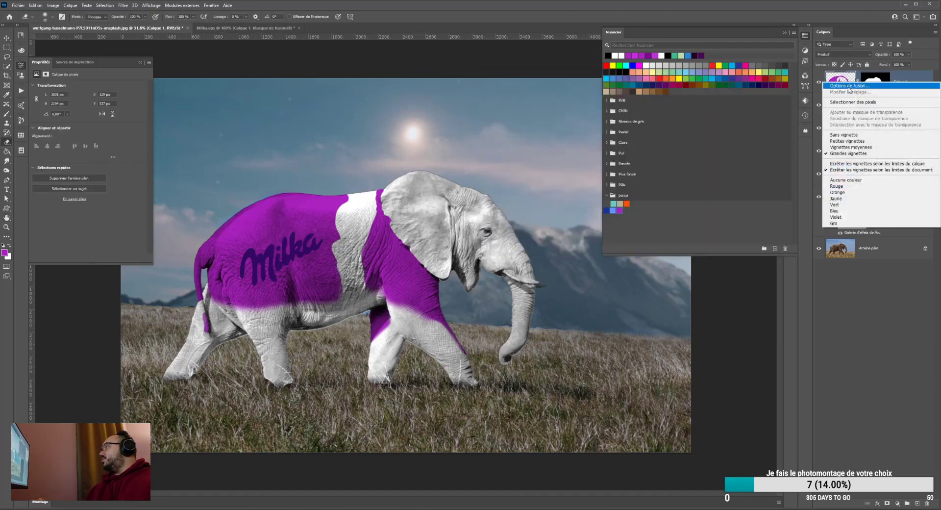
click(850, 87)
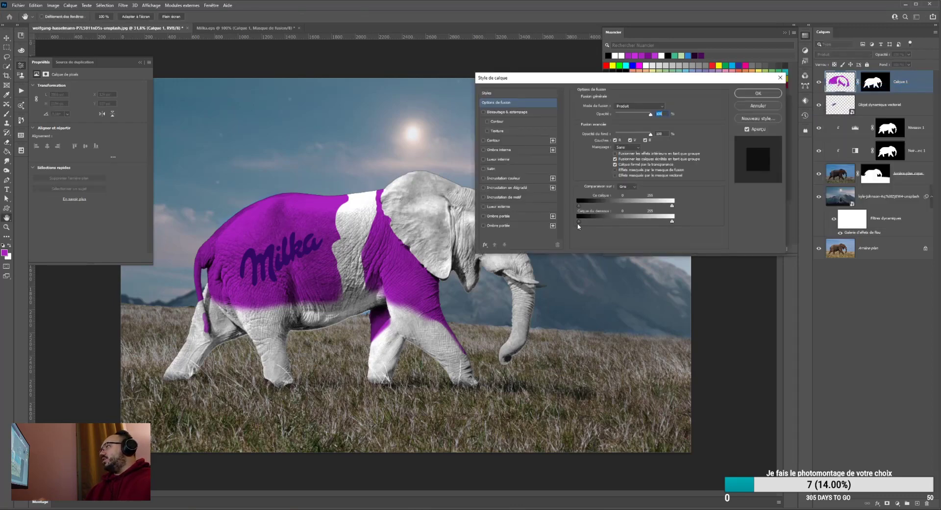
drag(585, 219, 511, 214)
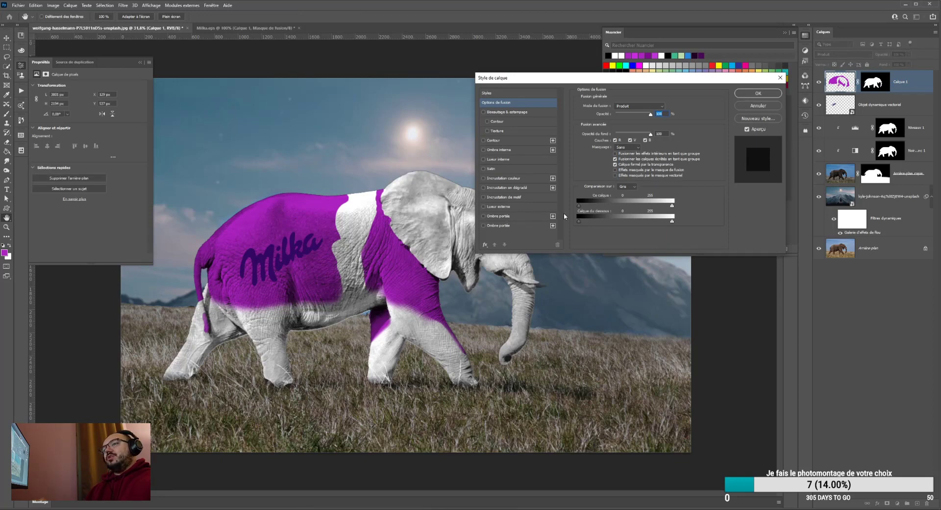
drag(673, 223, 693, 197)
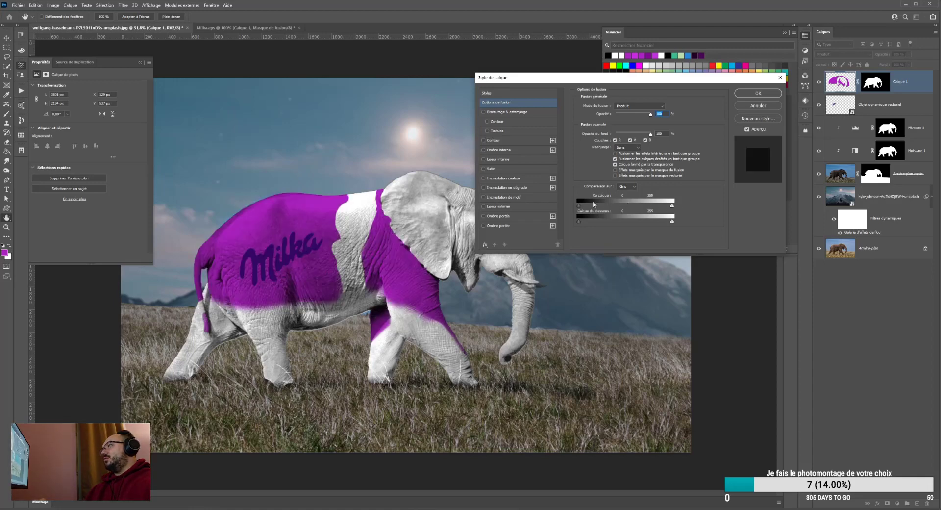
drag(580, 207, 551, 201)
click(745, 110)
drag(840, 104, 841, 80)
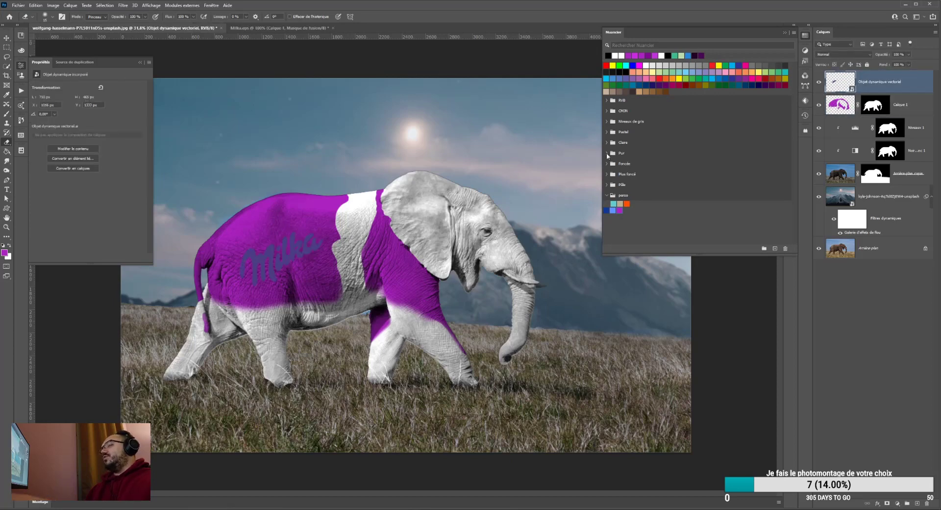
- Try blending the vector Milka lettering with Blend If ranges compared on the Rouge and Bleu channels
right_click(874, 83)
click(875, 87)
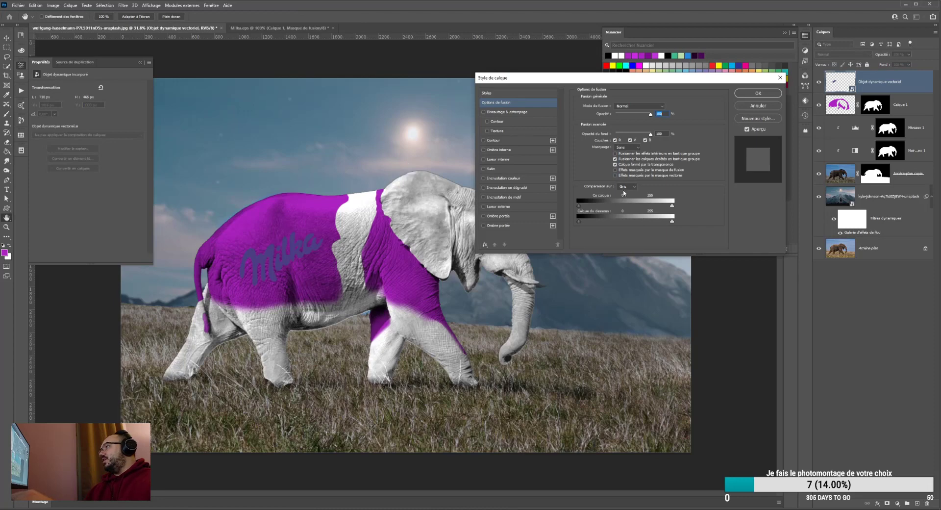
click(624, 188)
click(634, 195)
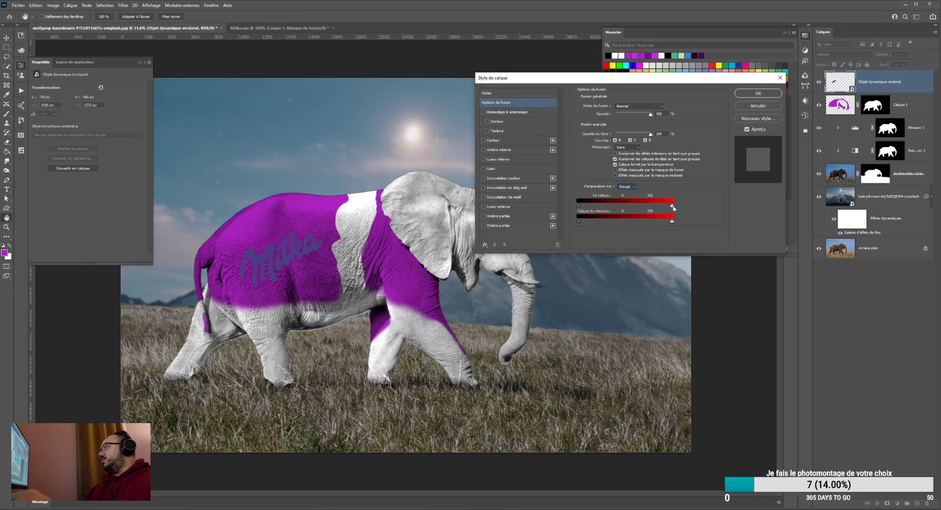
drag(619, 207, 671, 223)
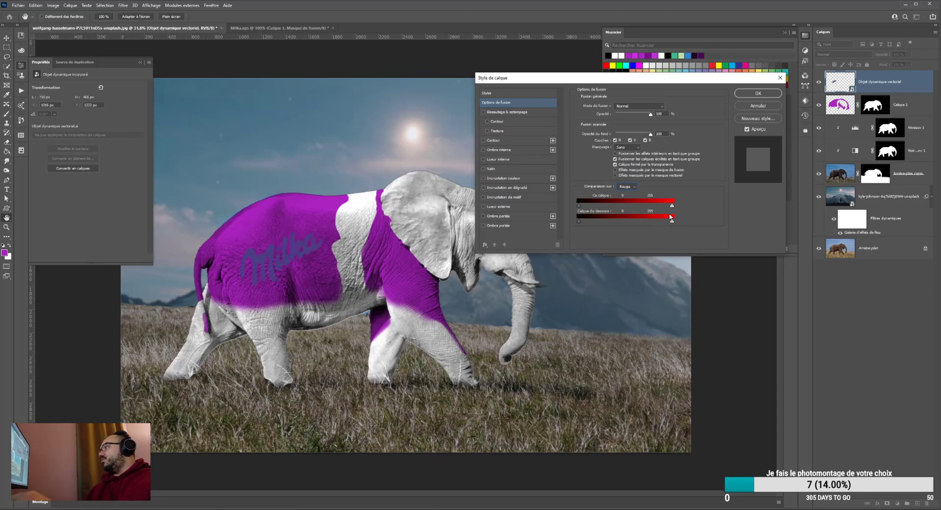
click(633, 190)
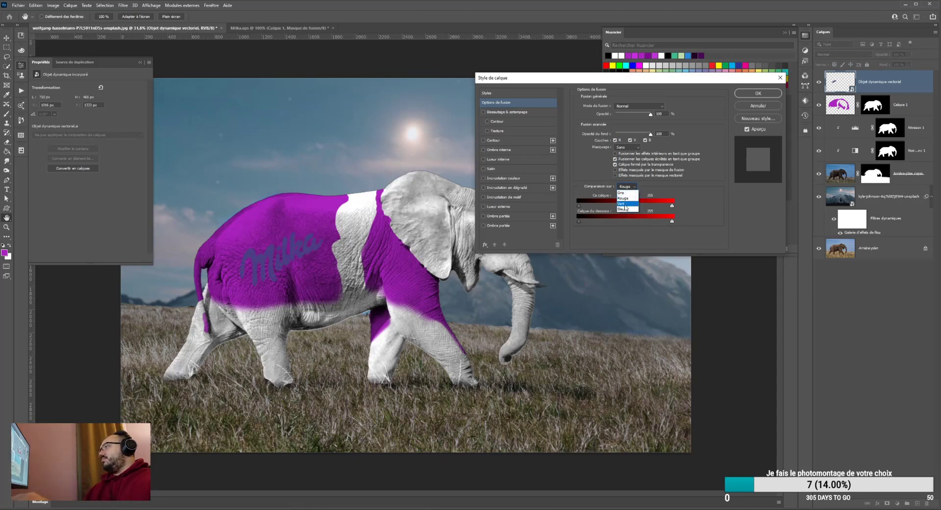
click(631, 205)
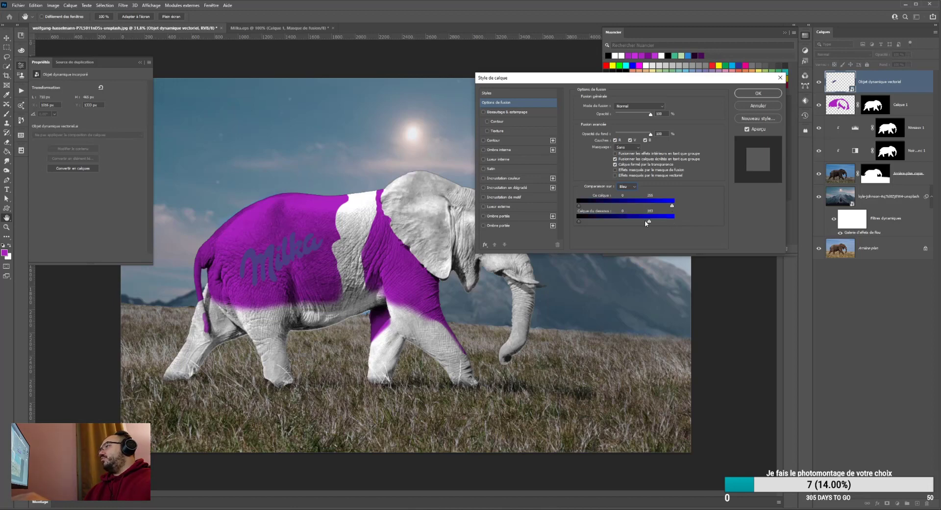
drag(657, 221, 674, 212)
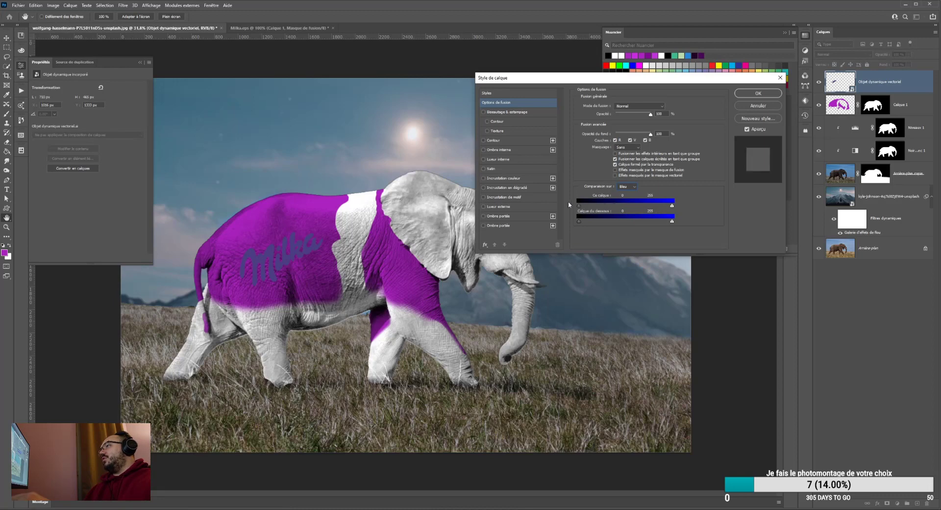
click(619, 188)
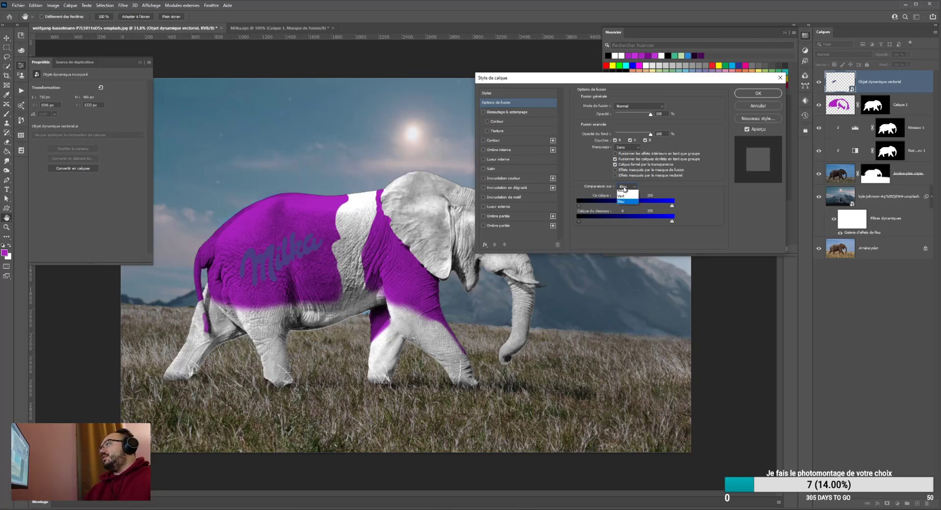
click(623, 193)
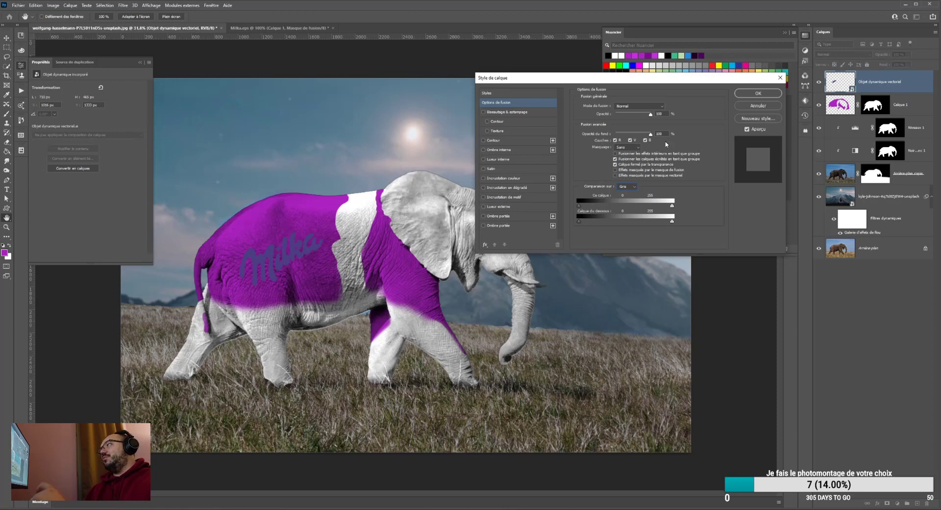
click(758, 106)
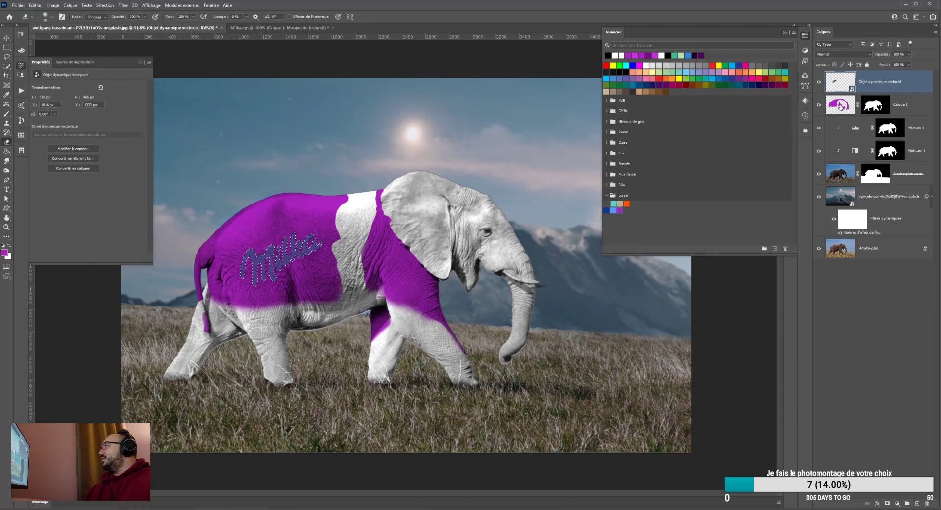
- Cut the selected Milka lettering shape out of the purple layer Calque 1, with the vector lettering layer hidden
click(839, 101)
click(820, 84)
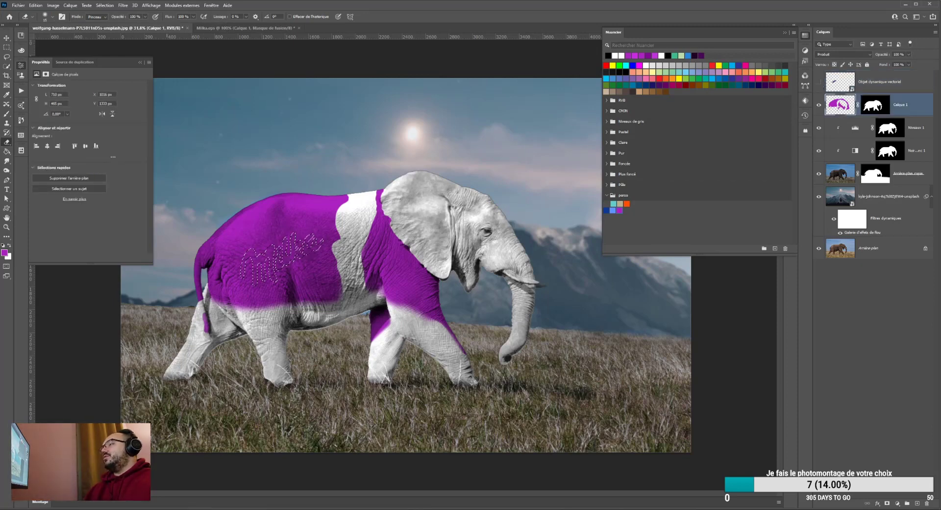
click(6, 47)
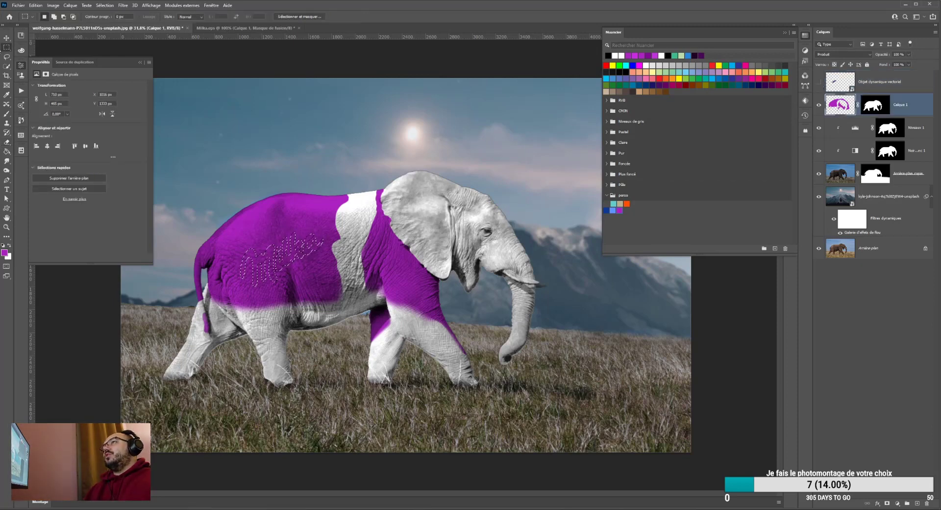
drag(297, 261, 297, 259)
key(Delete)
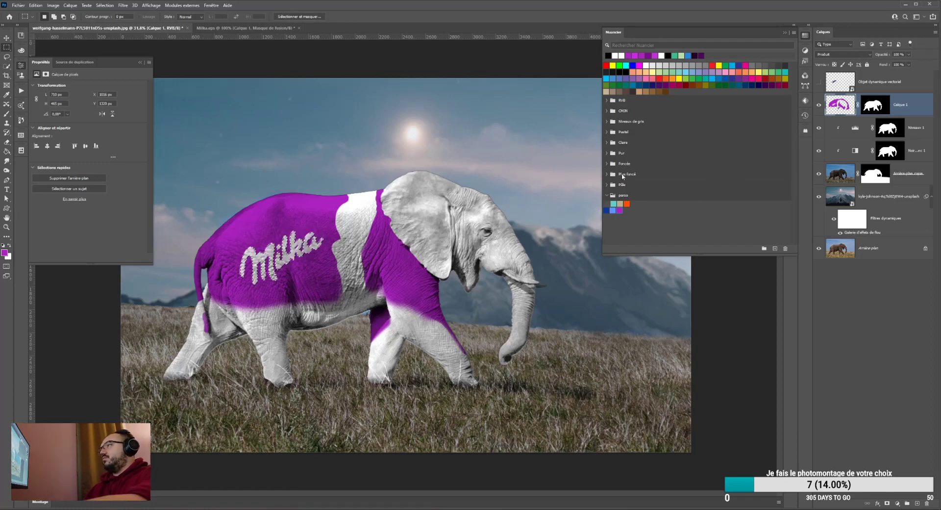
key(ctrl+d)
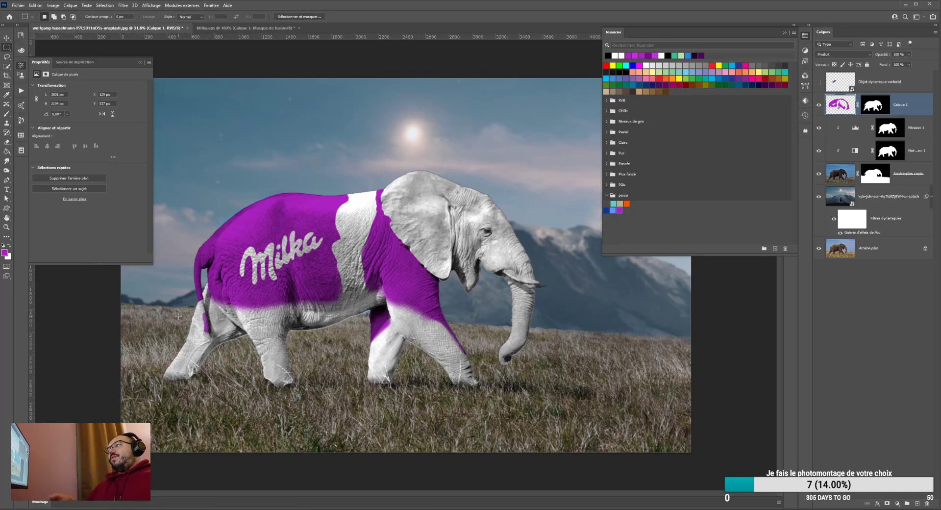
- Start saving the montage on the computer, with Photoshop (*.PSD;*.PDD;*.PSDT) as the file type
scroll(337, 242, down, 3)
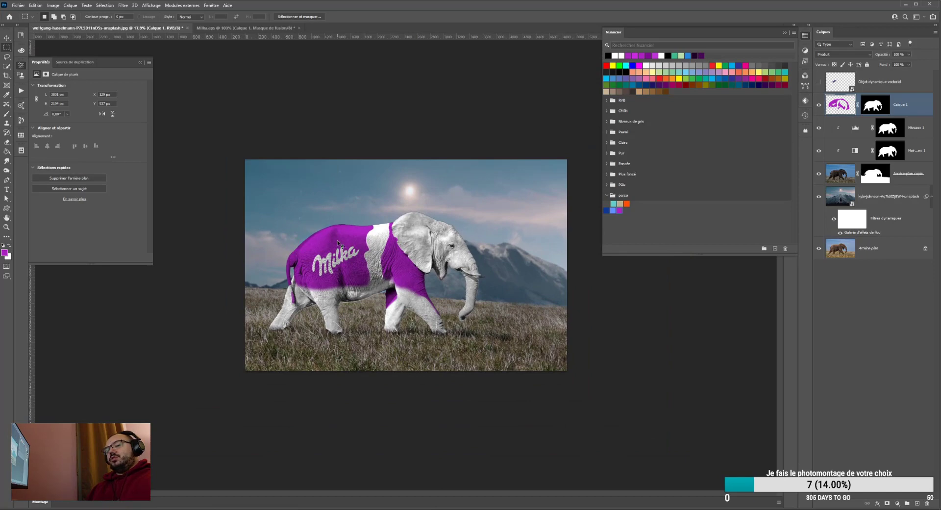
key(ctrl+s)
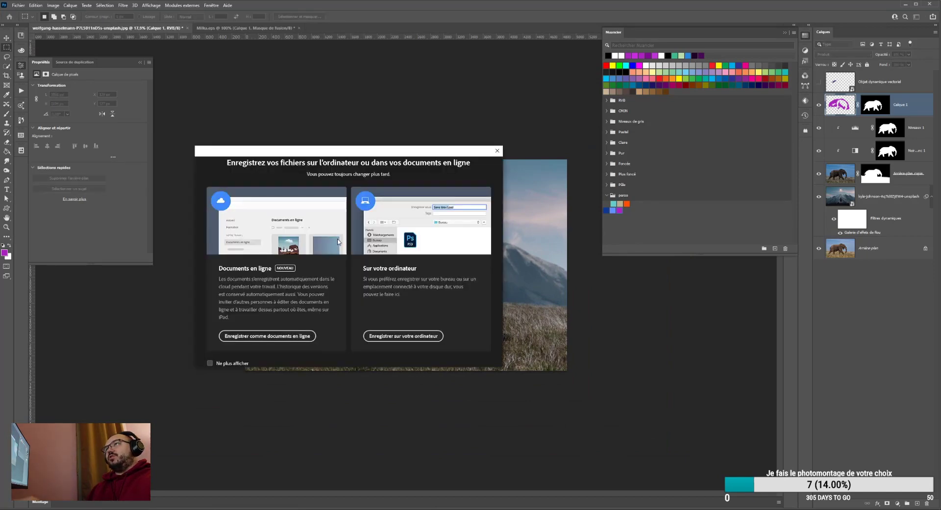
click(391, 336)
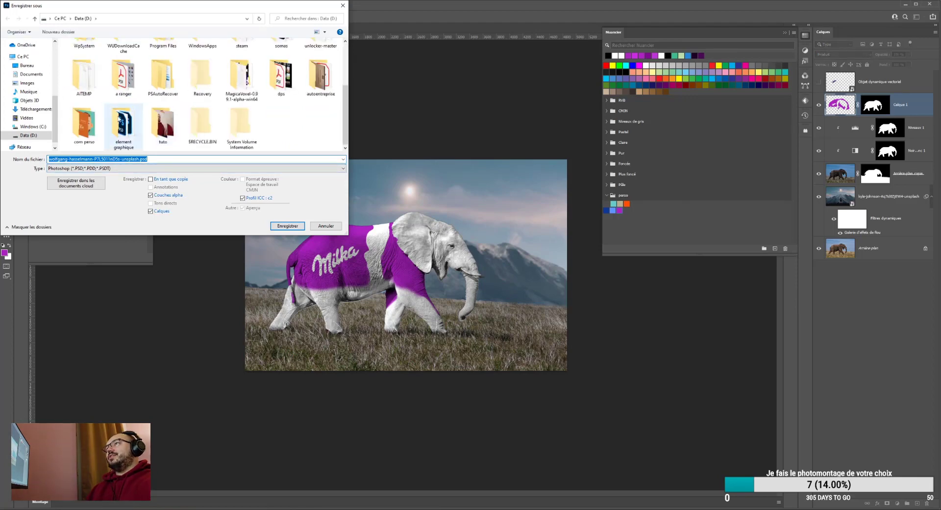
click(165, 168)
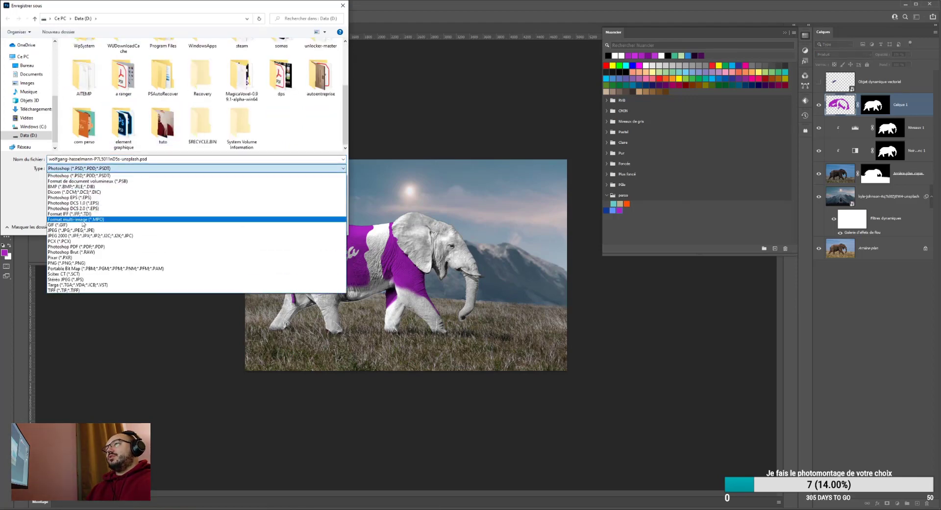
click(74, 176)
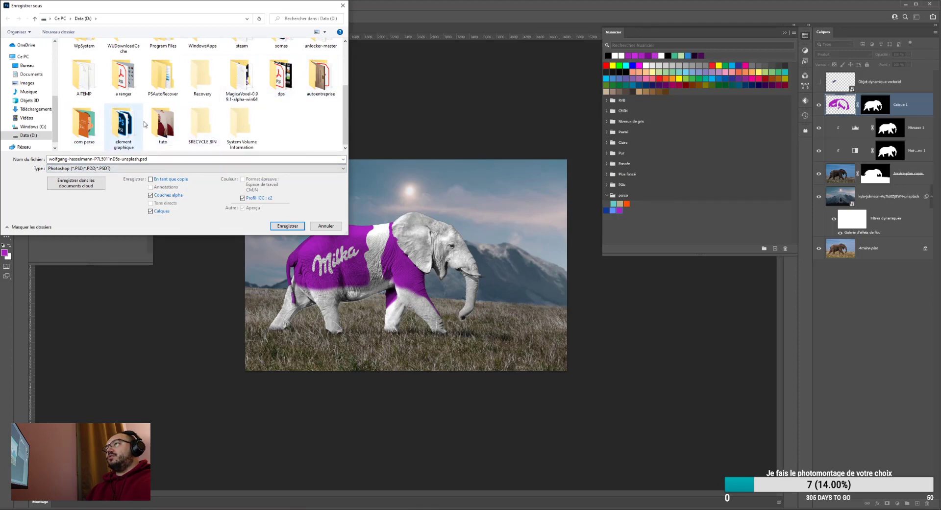
- Save the document as elephant in the defis folder under Data (D:) > tuto > reseaux
click(167, 124)
double_click(167, 124)
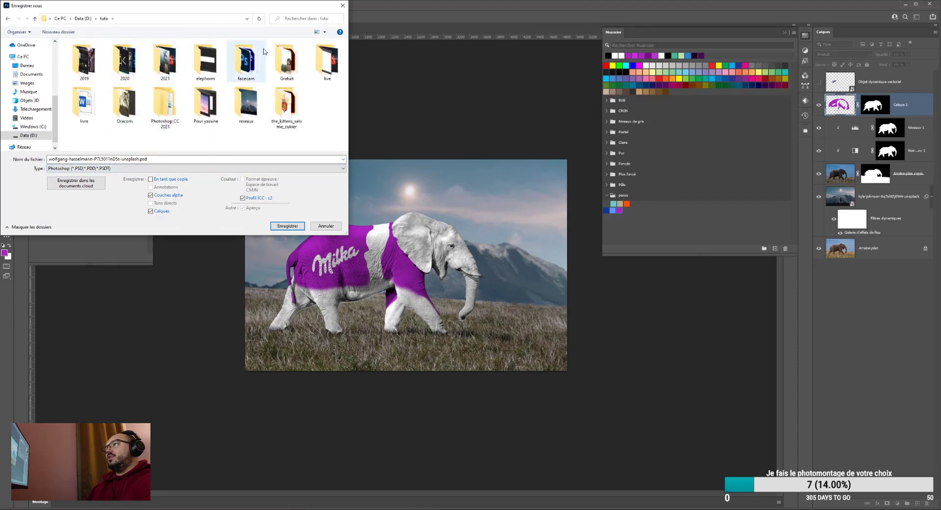
click(250, 108)
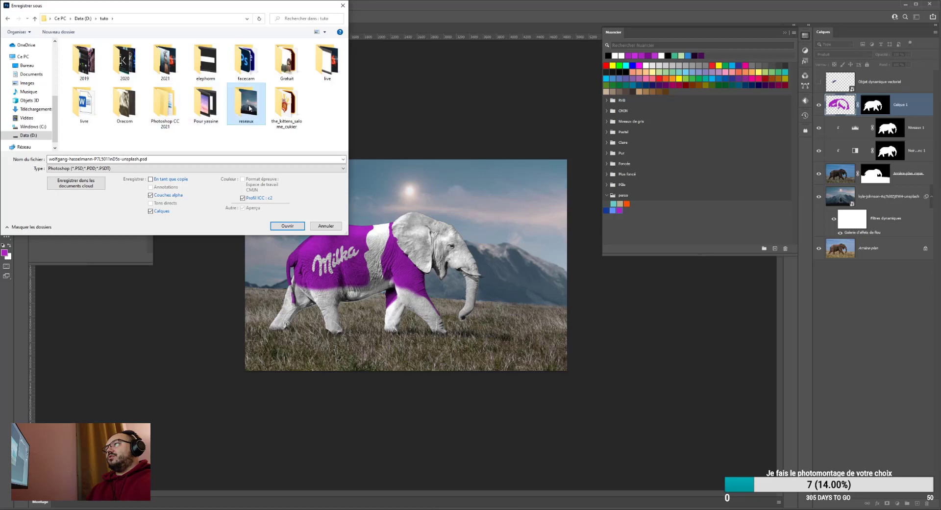
double_click(250, 108)
double_click(86, 59)
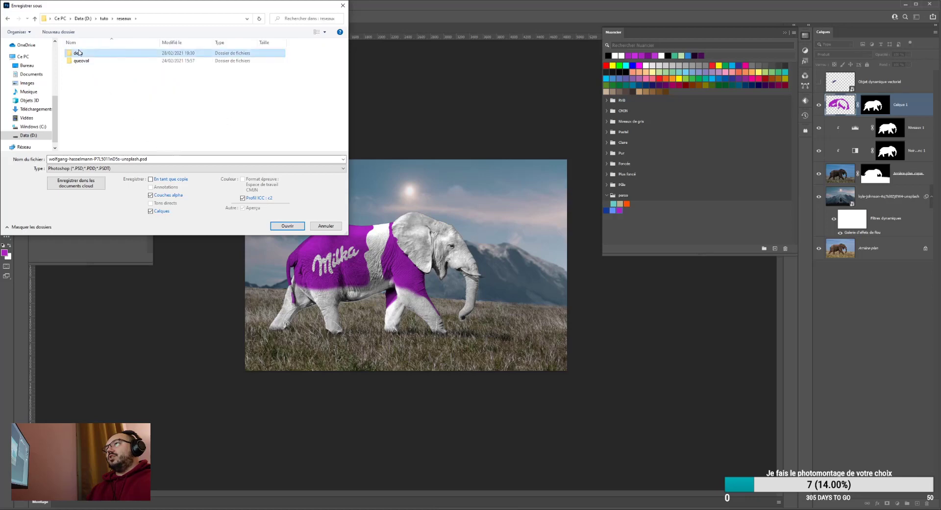
double_click(185, 158)
text(eleph)
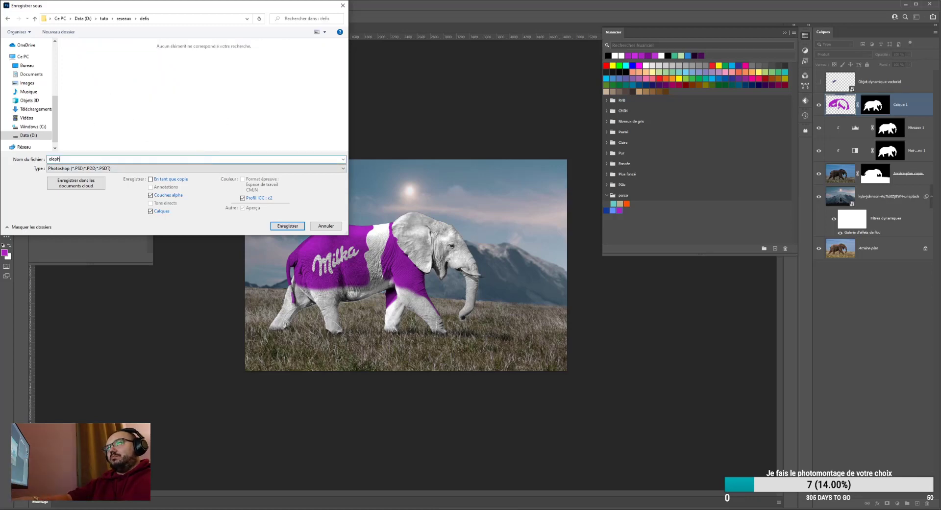
text(ant)
key(Return)
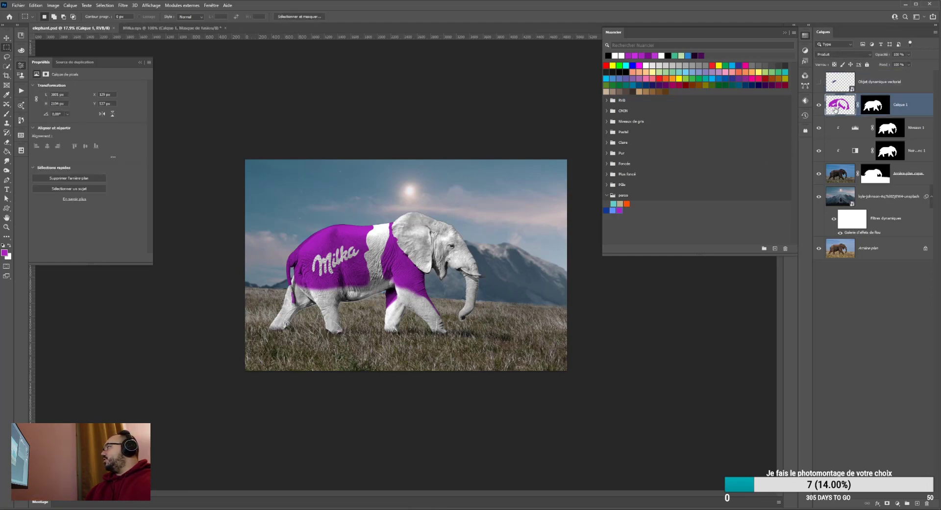
- Delete the hidden vector lettering layer Objet dynamique vectoriel
right_click(907, 105)
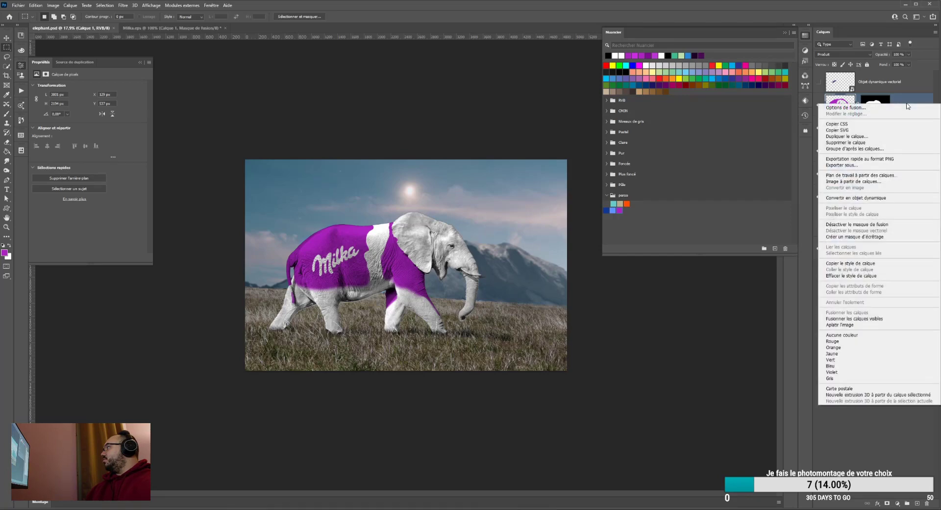
key(Escape)
click(899, 504)
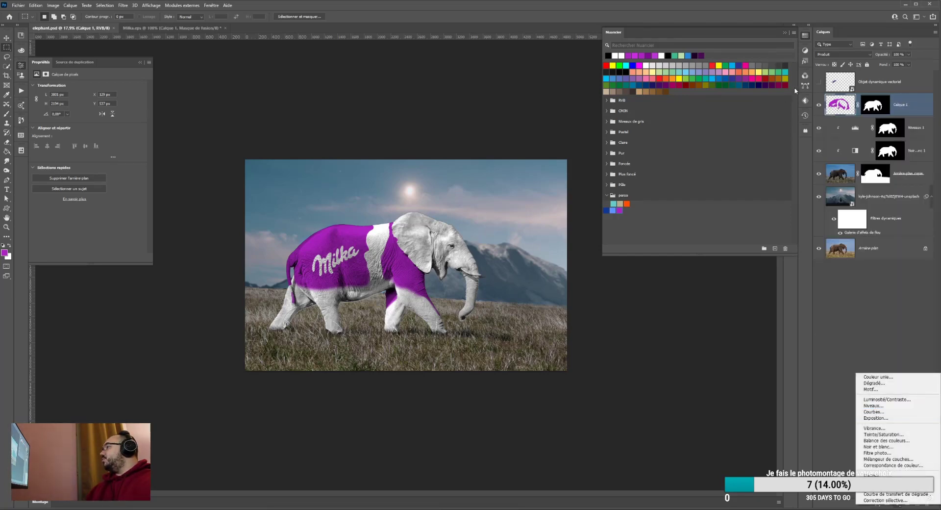
click(871, 91)
click(868, 86)
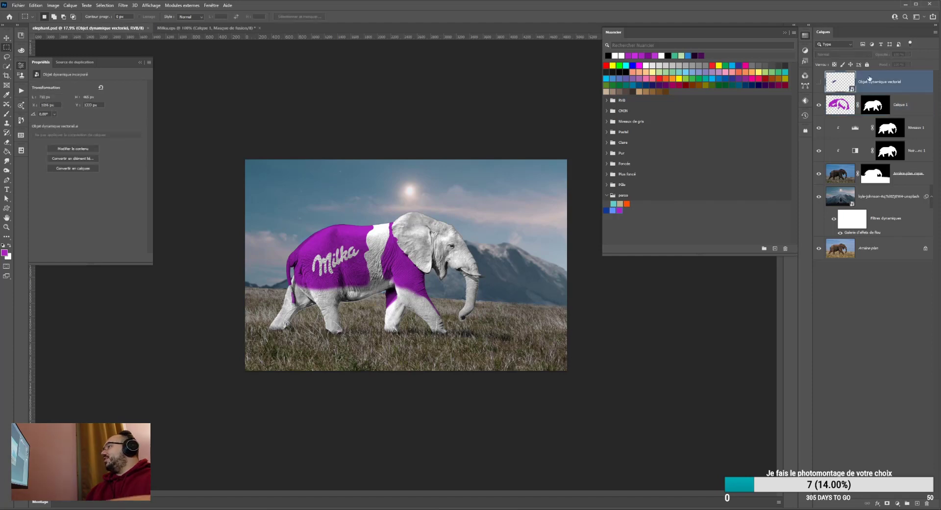
key(Delete)
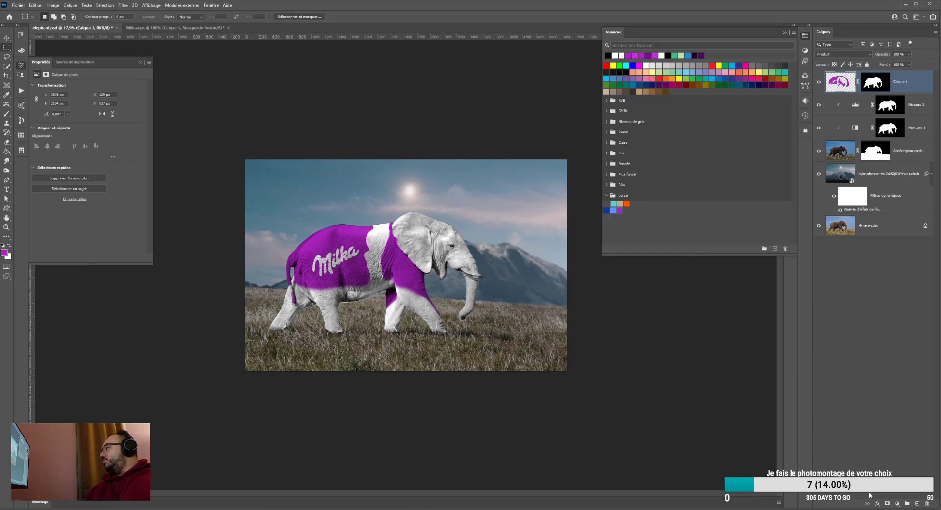
- Add a Niveaux adjustment above Calque 1 with input levels 7, 0,87 and 249, then compare the image without it
click(898, 503)
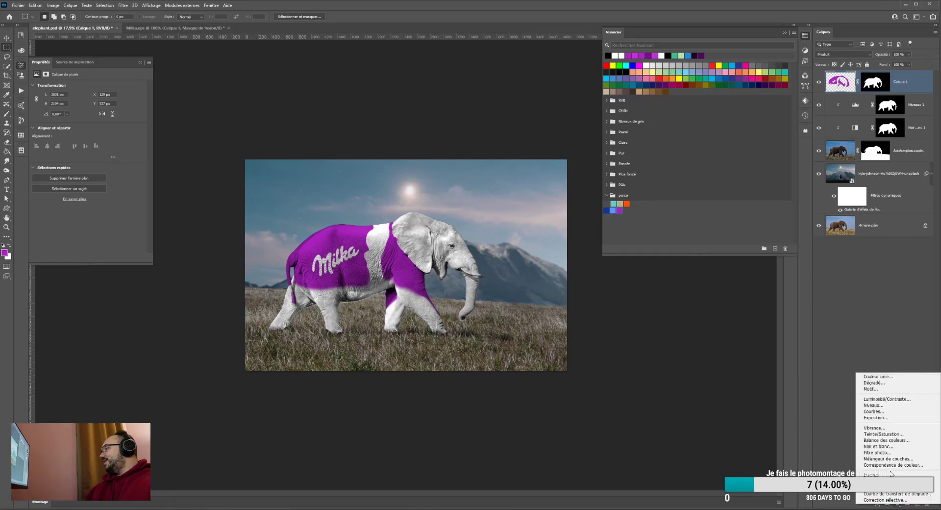
click(877, 410)
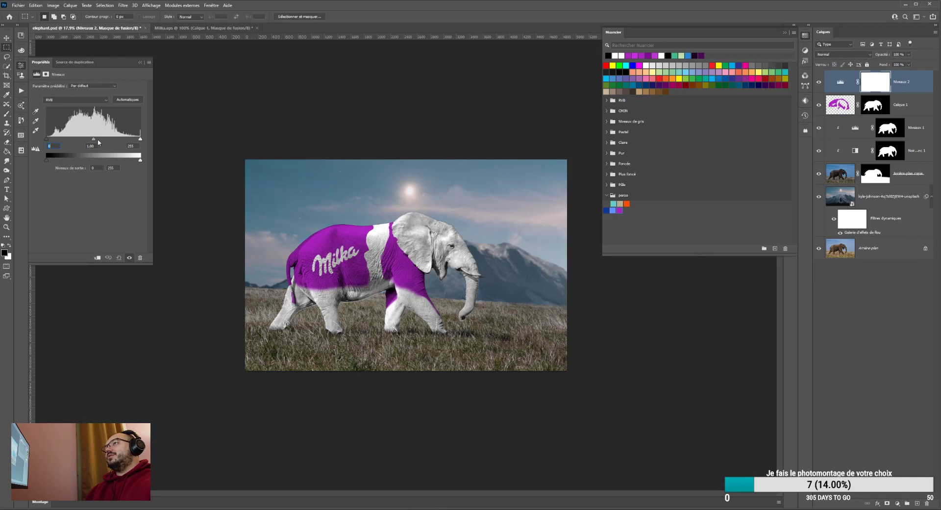
drag(93, 139, 99, 142)
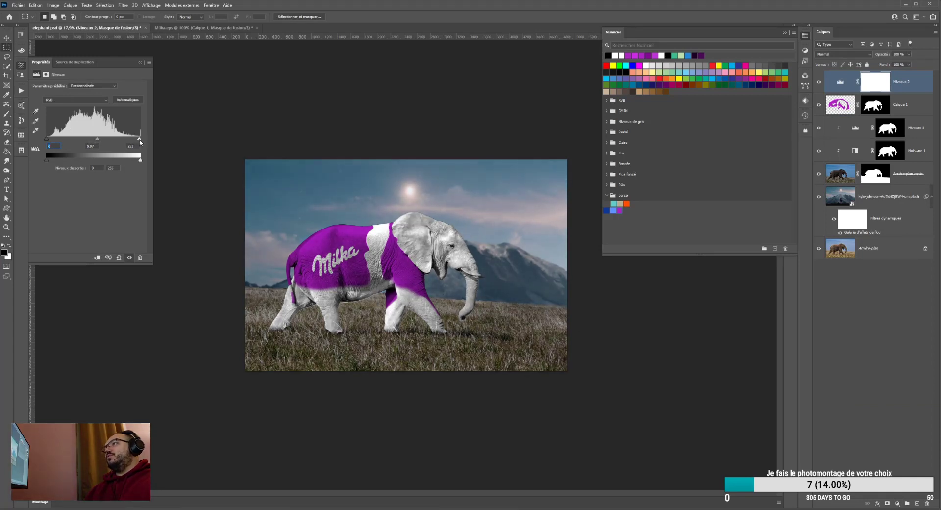
drag(140, 142, 138, 142)
drag(48, 141, 49, 141)
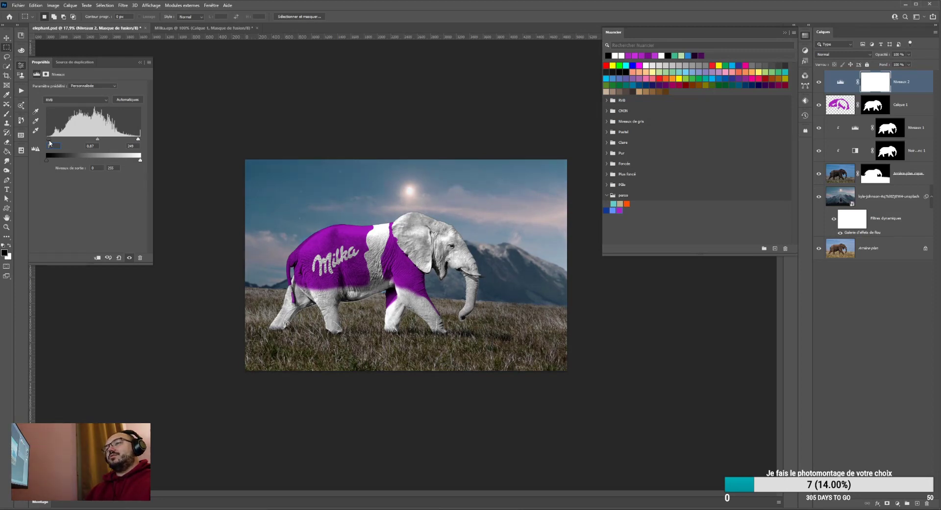
click(131, 259)
click(131, 259)
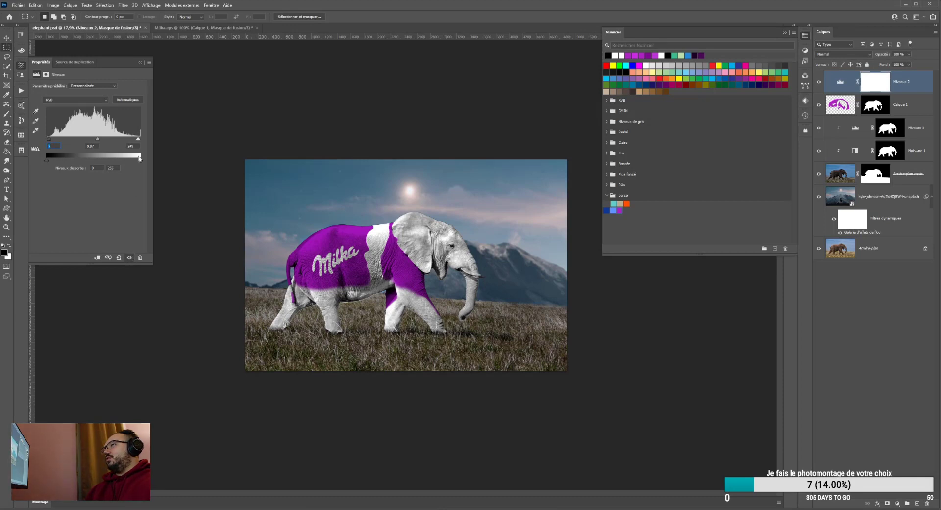
- Lower the Niveaux 2 output white to about 240 and set its midtones to 0,85, compare before and after, and save
drag(139, 161, 142, 159)
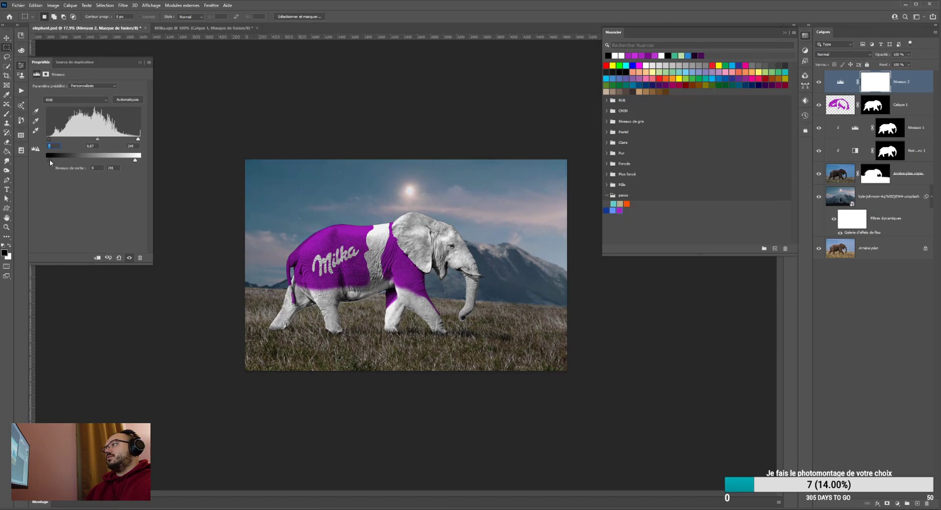
drag(97, 141, 98, 140)
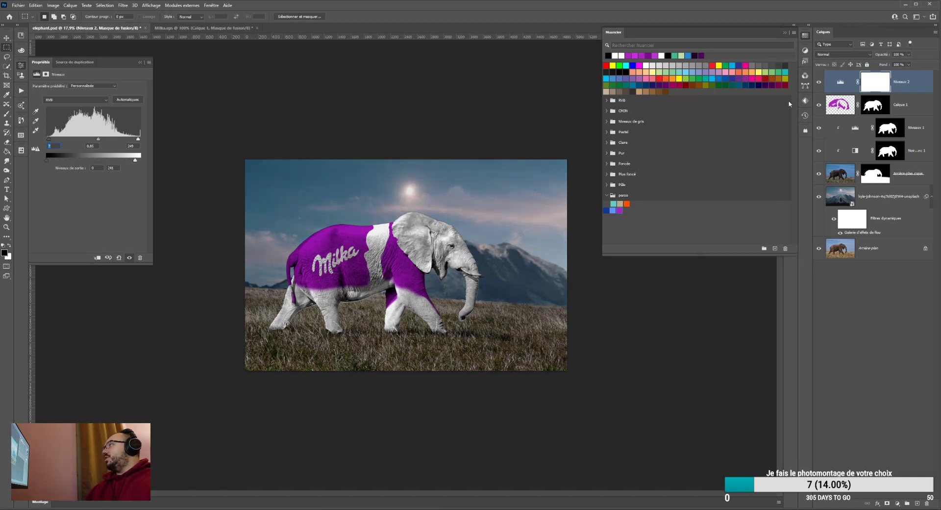
click(819, 84)
click(819, 83)
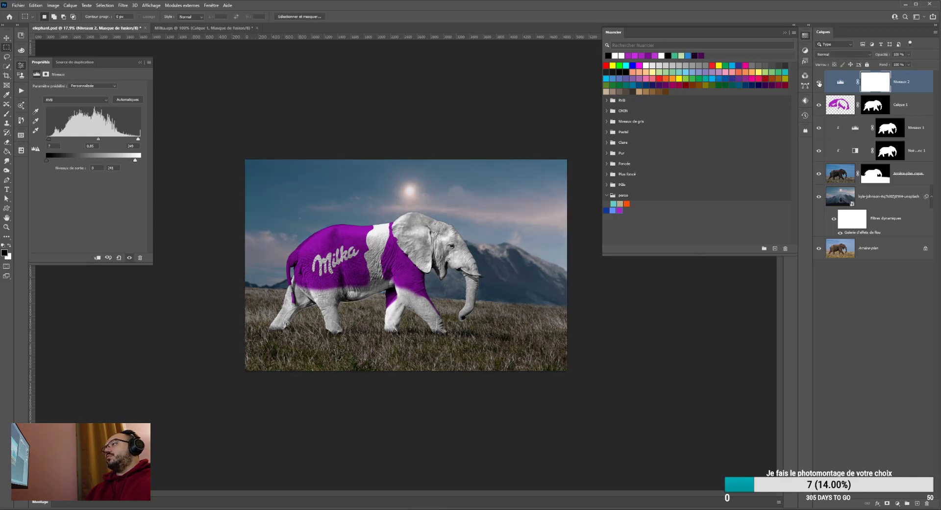
key(ctrl+s)
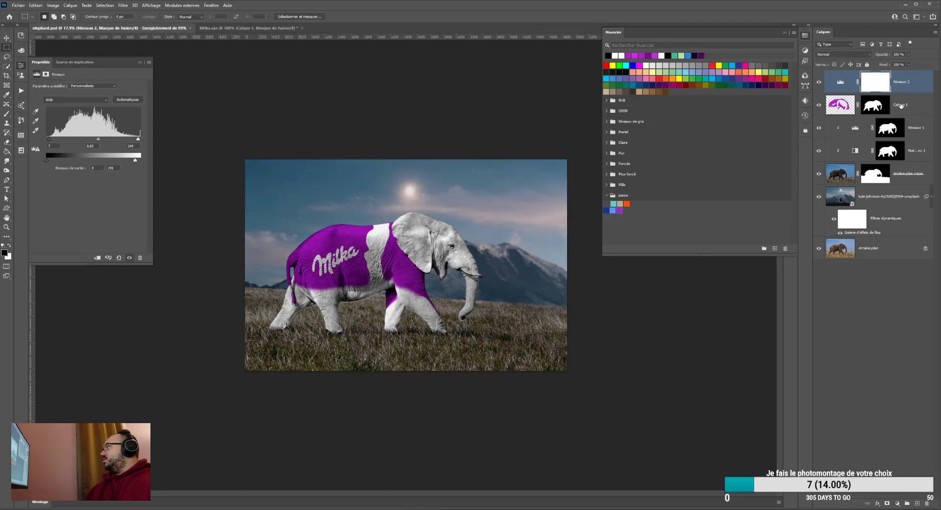
- Group the layers from Calque 1 down to Arrière-plan copie as Elephant, then select the Niveaux 2 layer
click(901, 106)
shift+click(912, 176)
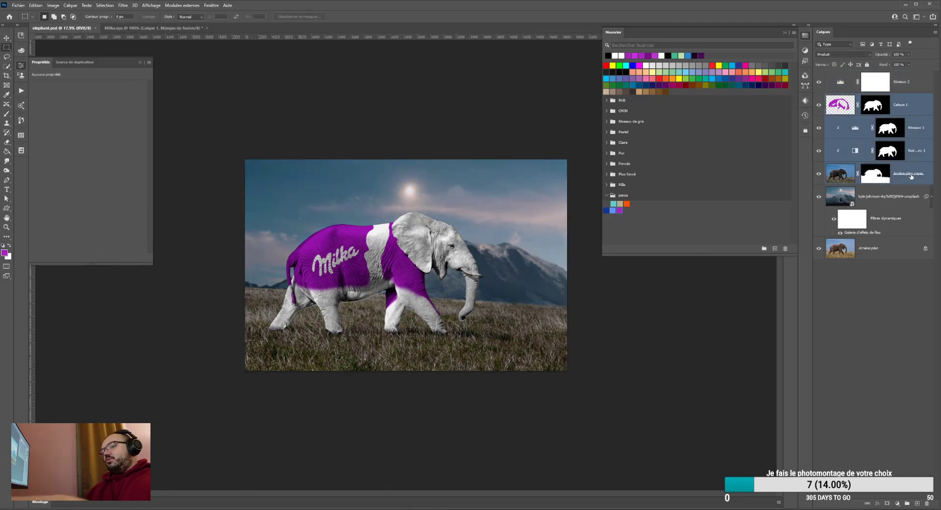
key(ctrl+g)
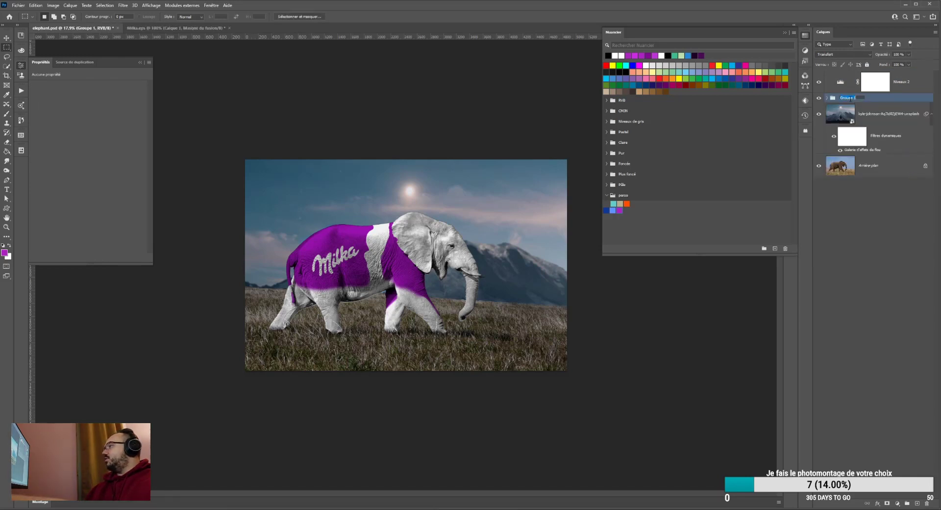
text(Elephant)
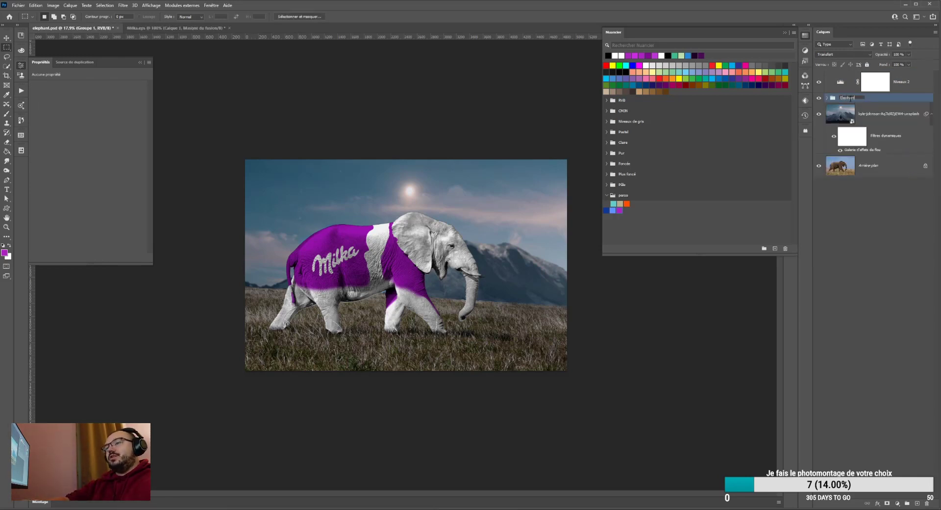
key(Return)
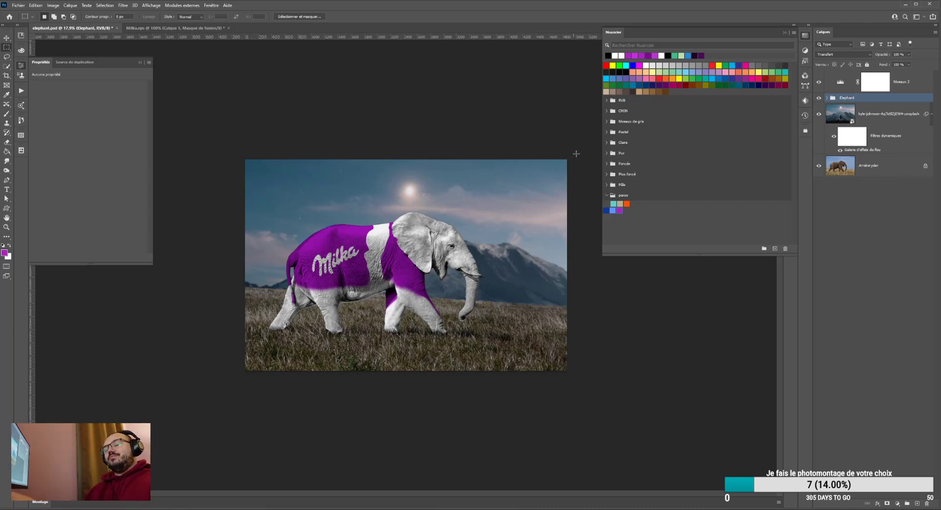
click(904, 83)
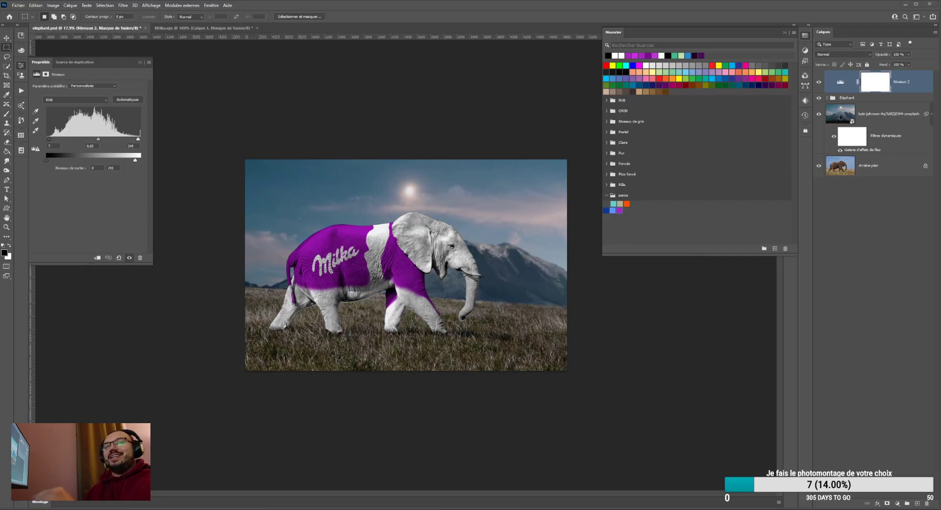
- Switch to the Unsplash page in the browser and search for "bell"
key(alt+Tab)
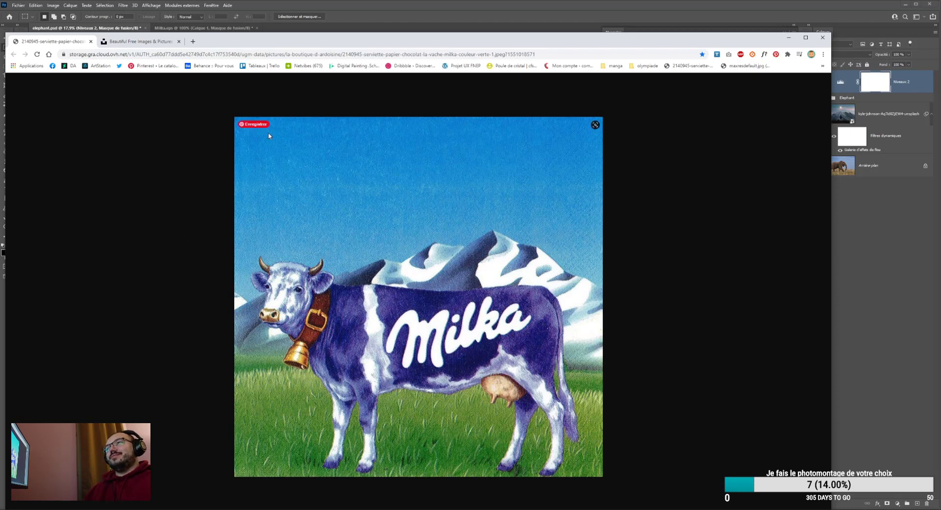
drag(362, 39, 408, 44)
click(181, 41)
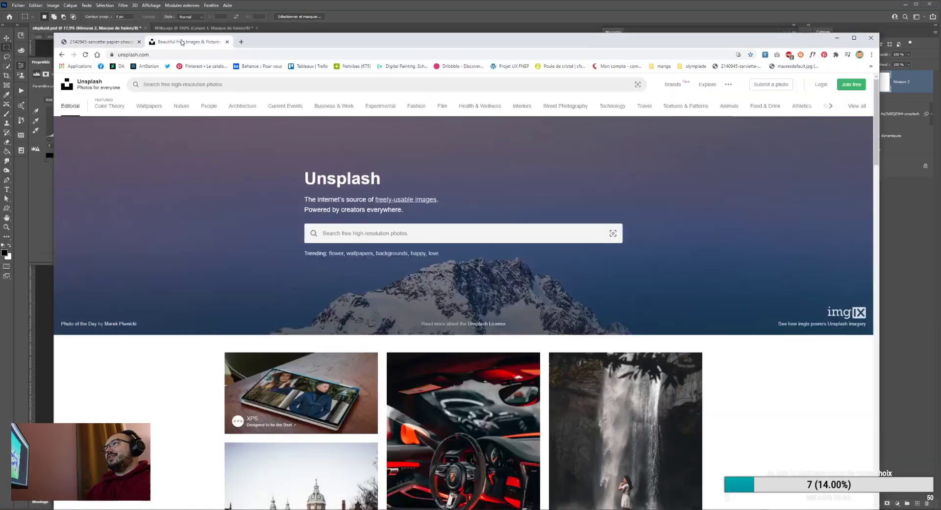
click(351, 227)
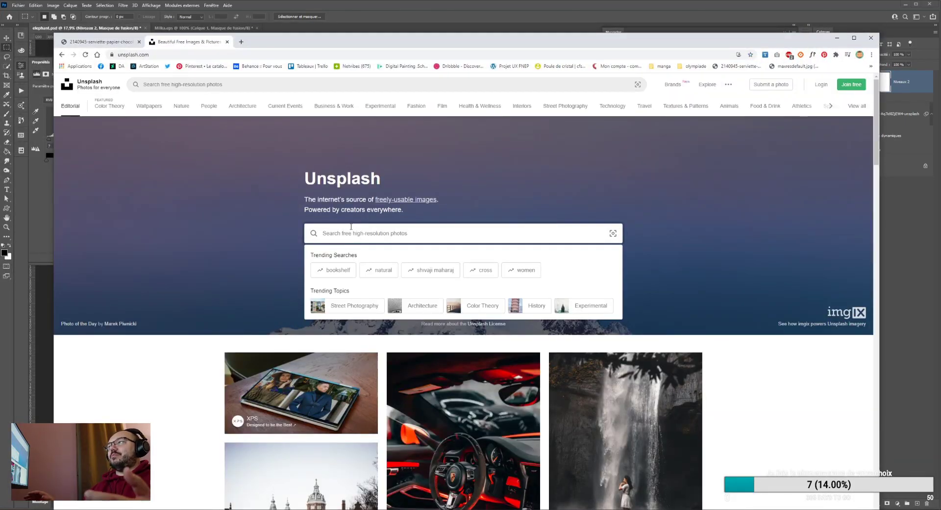
text(bell)
key(Return)
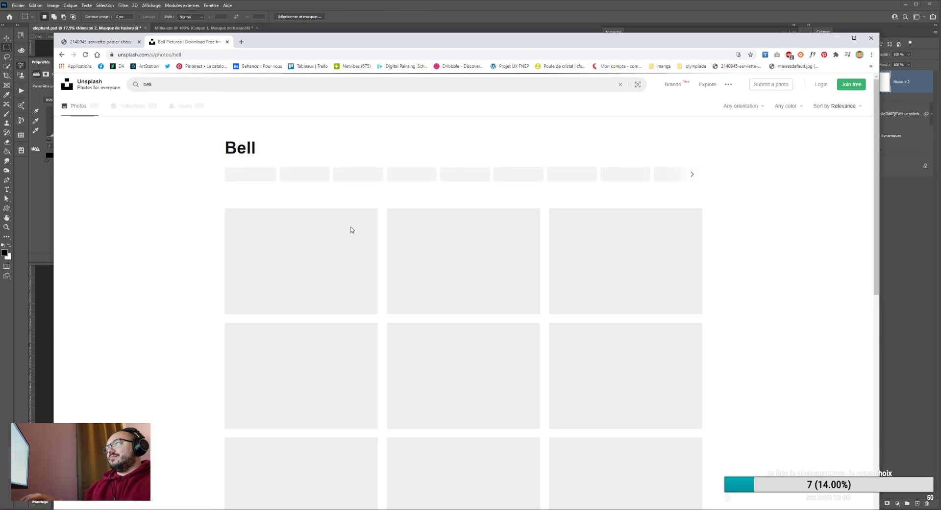
- Browse the bell results and open the photo of the herd of cattle munching grass in a new tab
scroll(265, 168, down, 6)
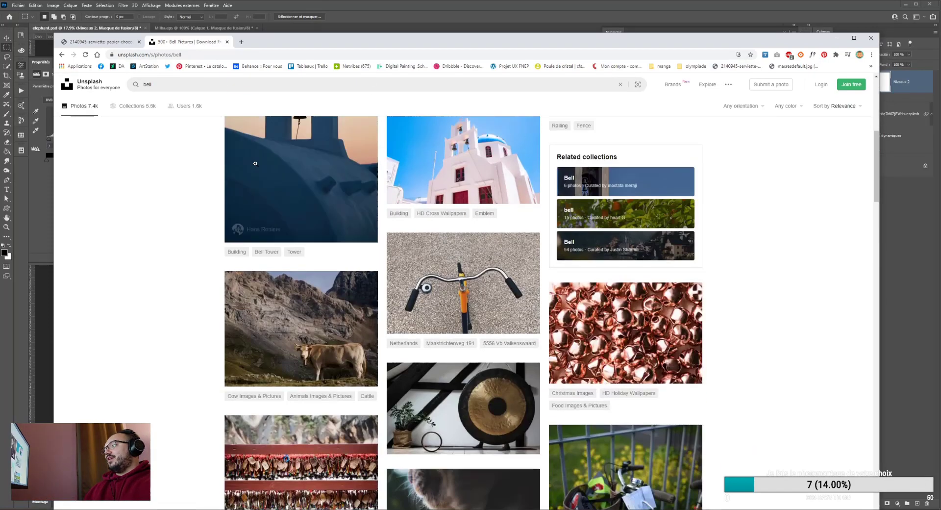
scroll(255, 163, down, 4)
scroll(217, 160, down, 1)
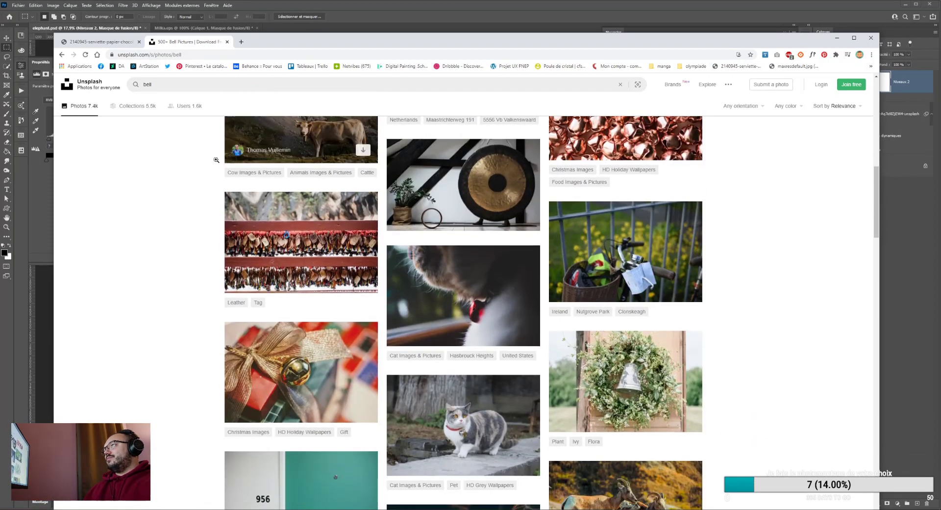
scroll(217, 160, down, 8)
scroll(197, 159, down, 1)
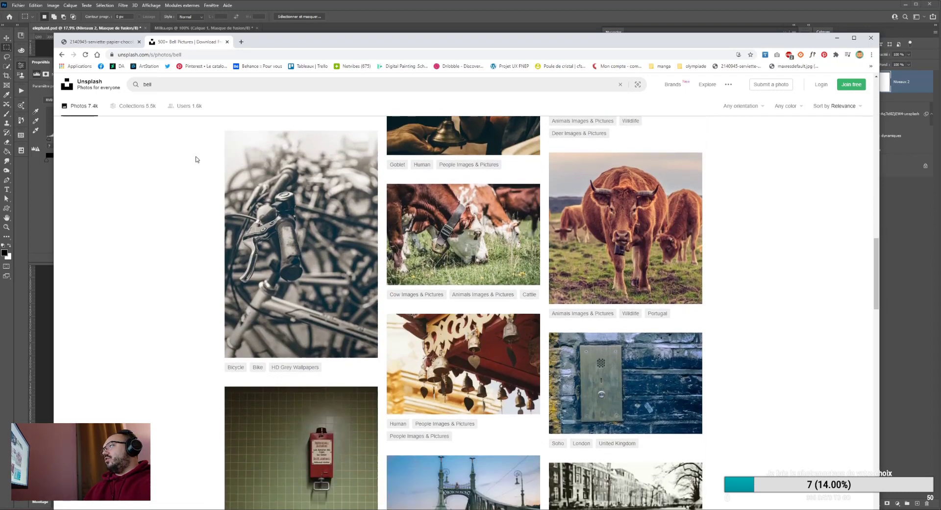
scroll(475, 240, up, 1)
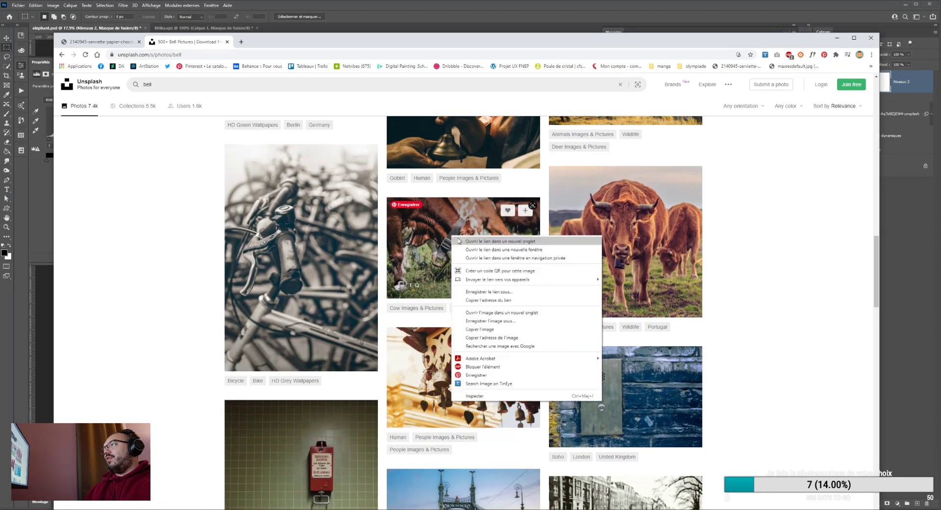
click(459, 240)
- Look further through the bell results and open the photo of the white and brown cow wearing a bell collar in its own tab
scroll(426, 243, down, 8)
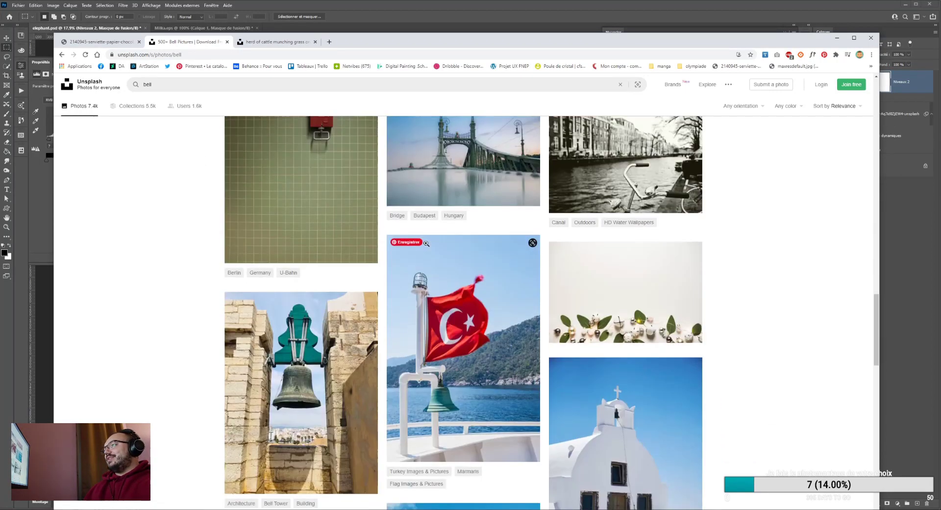
scroll(426, 243, down, 14)
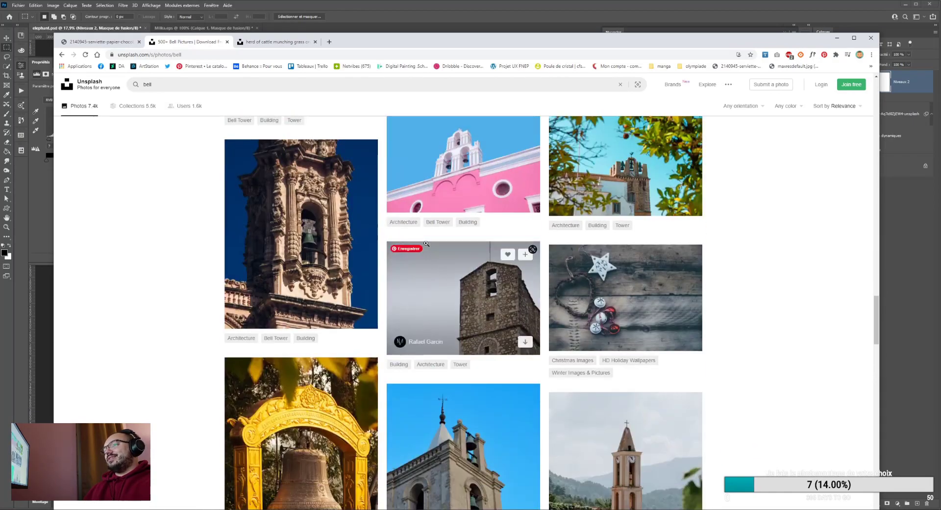
scroll(426, 243, down, 15)
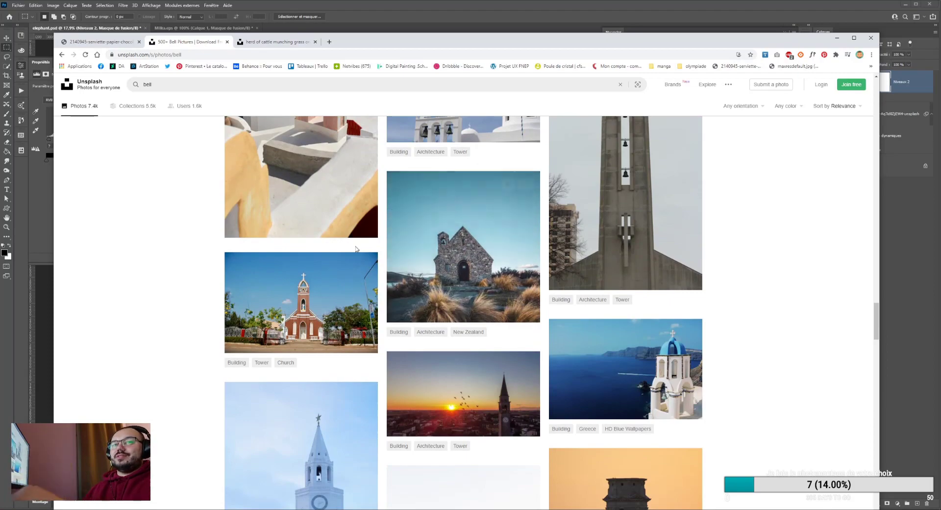
scroll(384, 293, down, 5)
scroll(384, 292, down, 15)
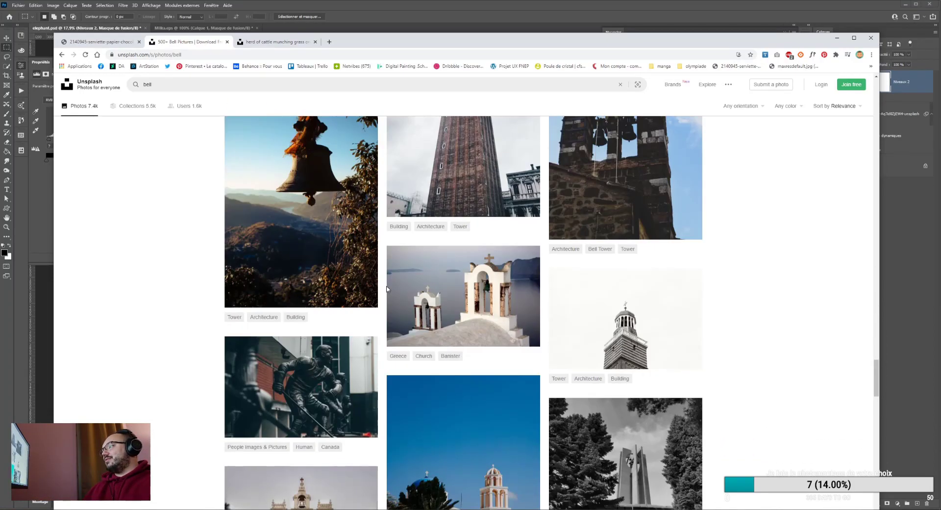
scroll(387, 285, down, 15)
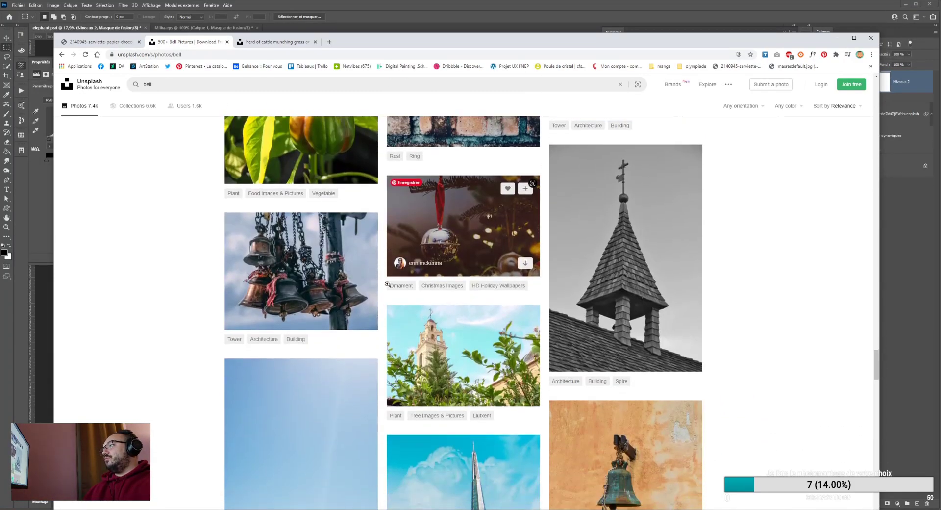
scroll(387, 284, down, 15)
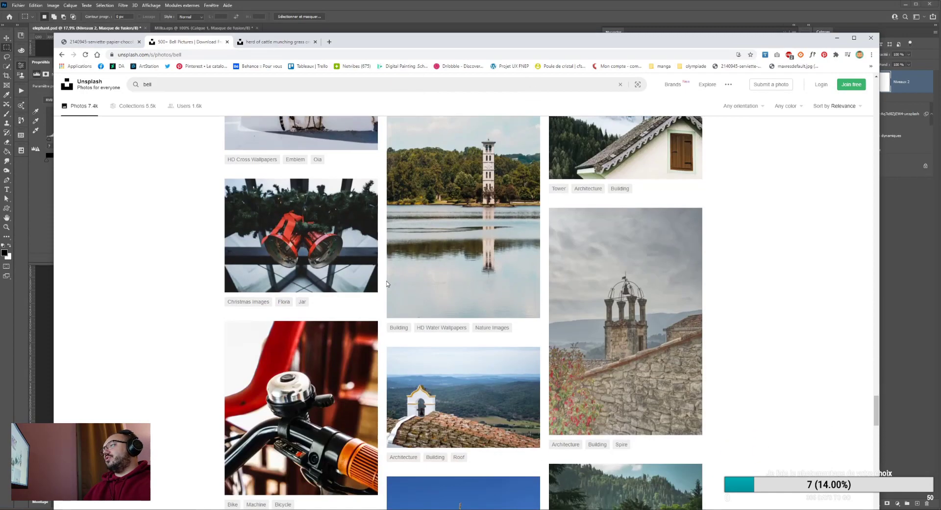
scroll(387, 284, down, 5)
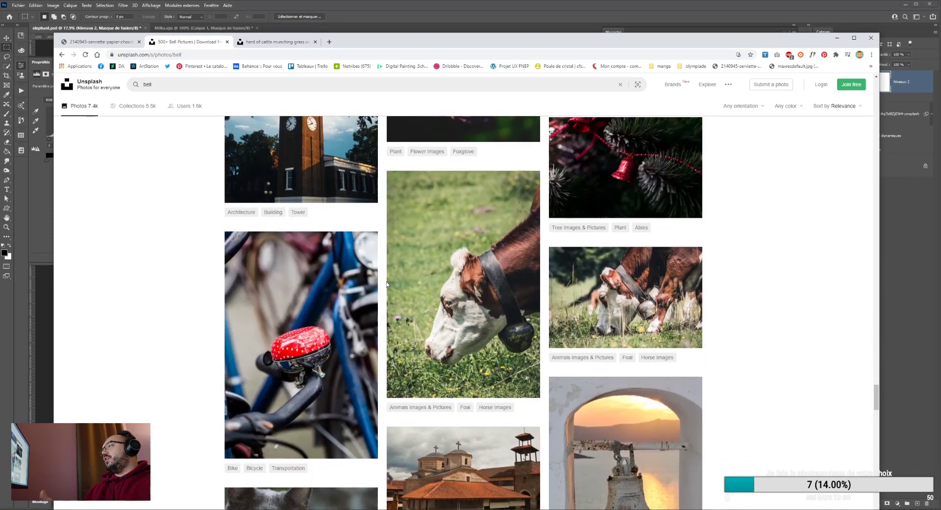
right_click(503, 280)
click(517, 286)
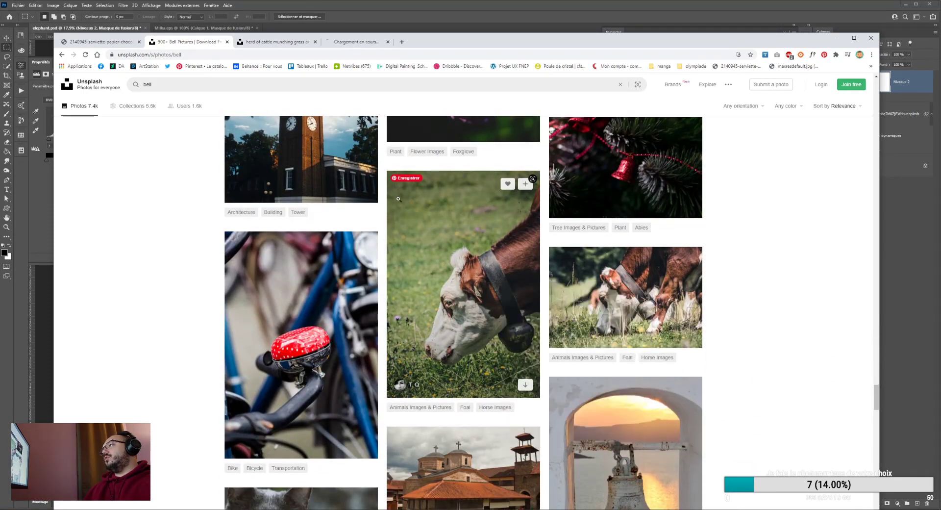
click(356, 44)
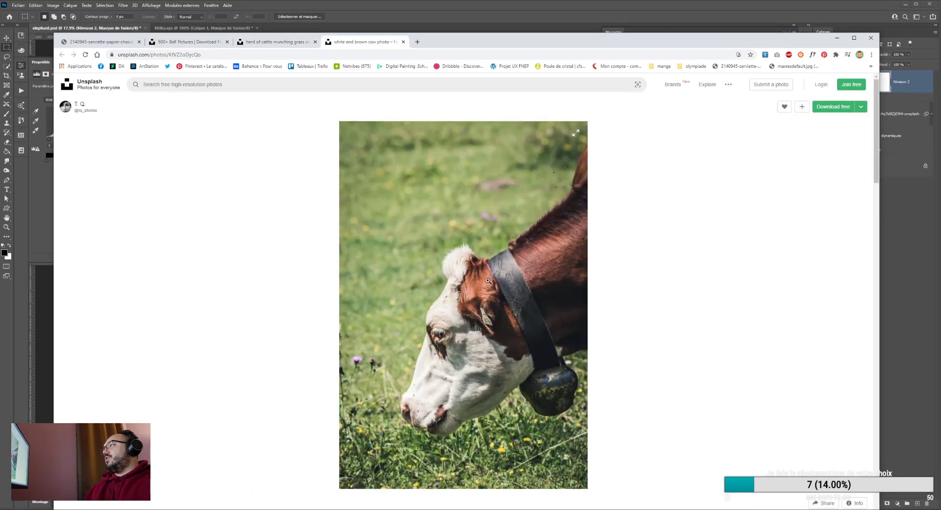
- Copy the cow photo and paste it into elephant.psd as a new layer above Niveaux 2
right_click(489, 282)
click(510, 303)
key(alt+Tab)
key(ctrl+v)
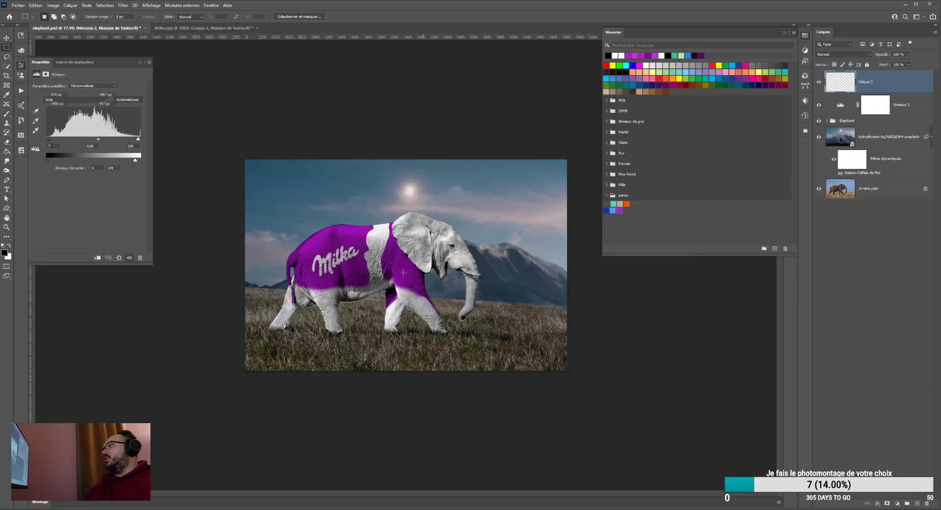
click(9, 41)
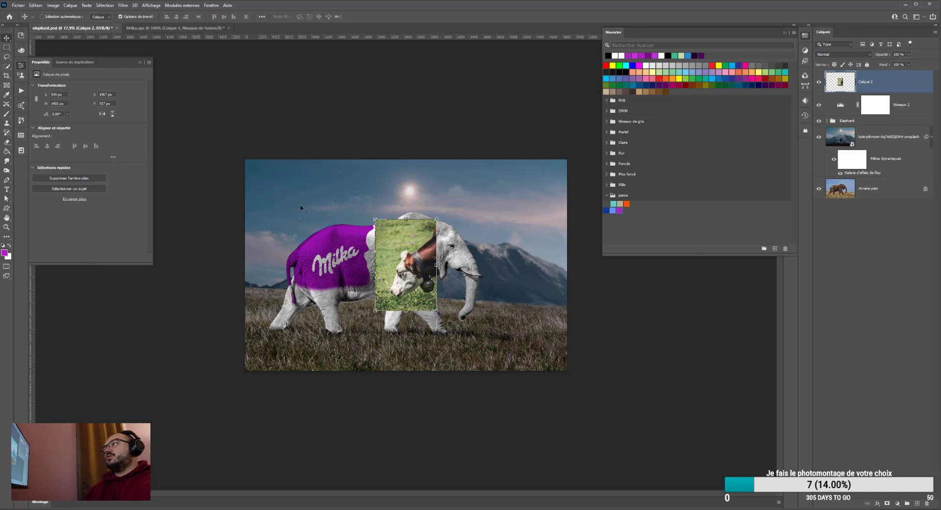
- Flip the pasted cow photo horizontally with Free Transform and lower its layer opacity to about 49 %
right_click(426, 307)
right_click(414, 289)
key(Escape)
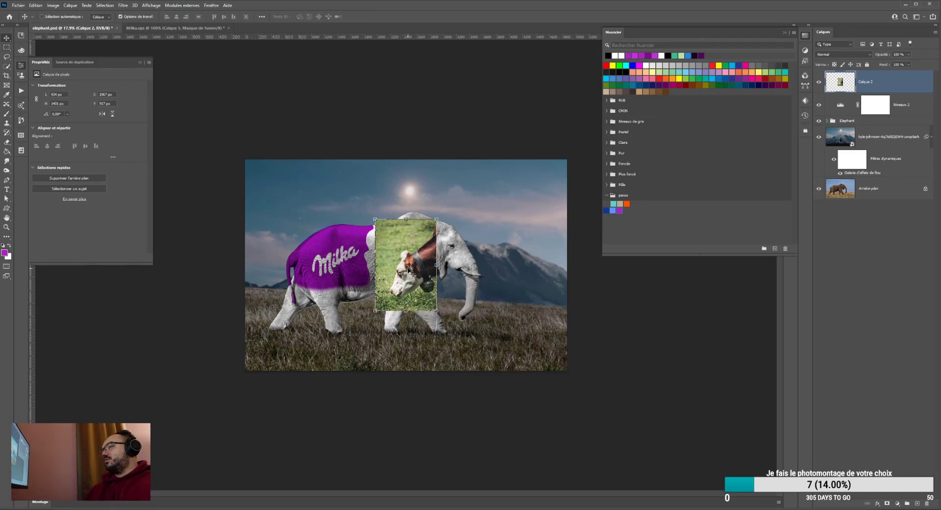
key(ctrl+t)
right_click(399, 287)
click(451, 410)
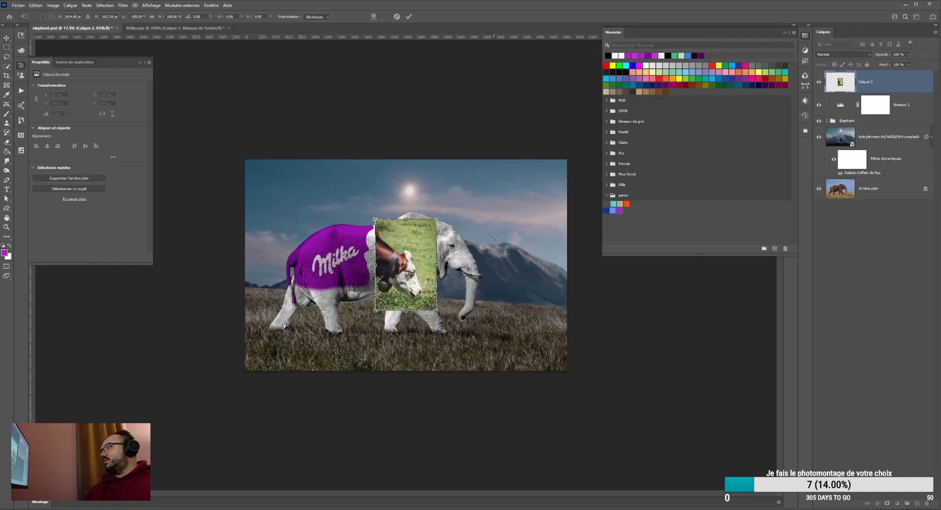
click(910, 54)
drag(911, 63, 893, 63)
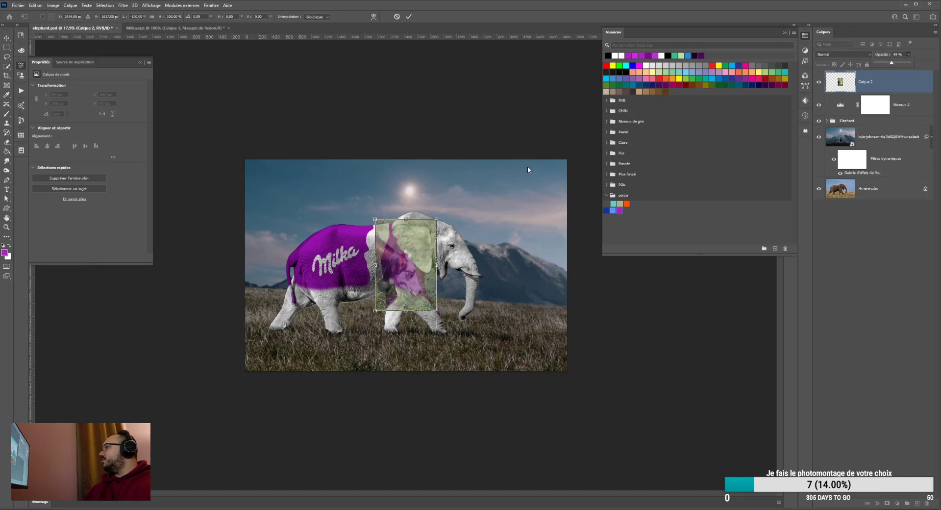
- Rotate the semi-transparent cow photo, enlarge it to about 160 % and place it over the elephant's head
drag(438, 221, 380, 177)
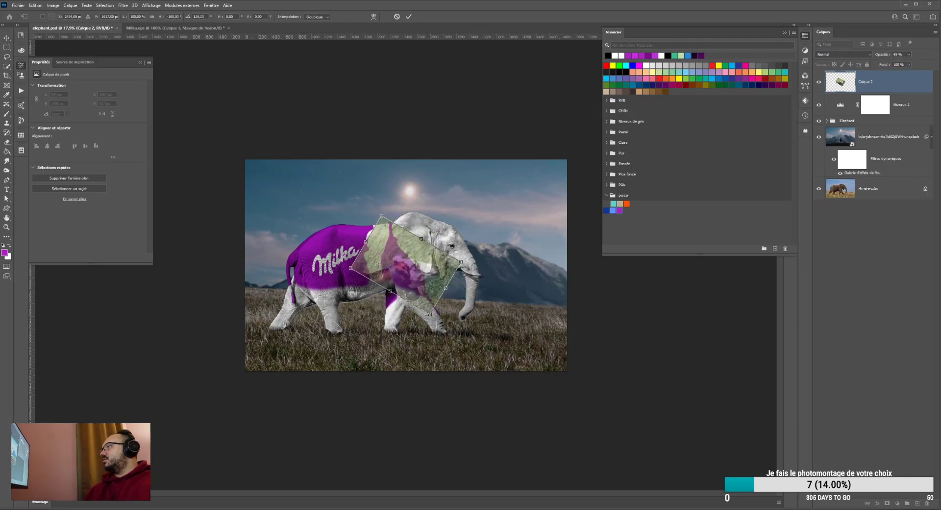
drag(398, 266, 420, 245)
scroll(420, 253, up, 5)
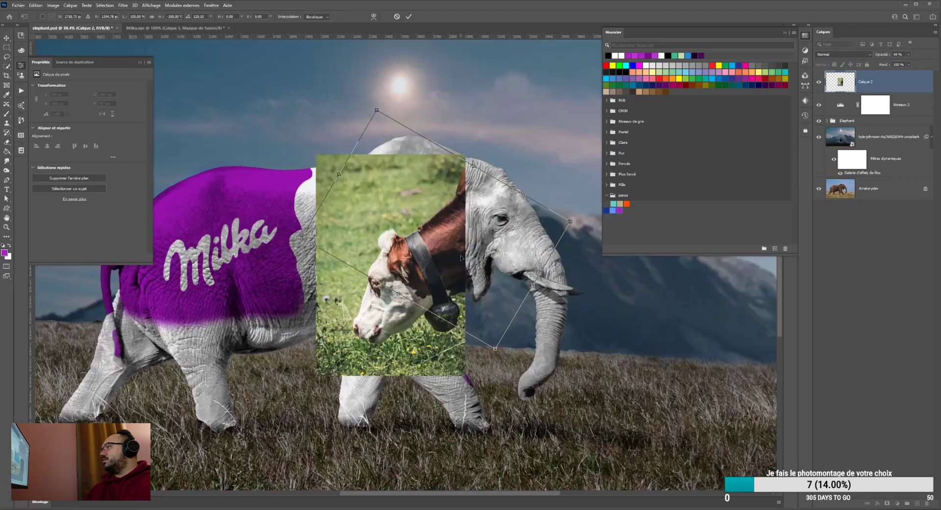
drag(376, 111, 443, 329)
scroll(443, 330, down, 2)
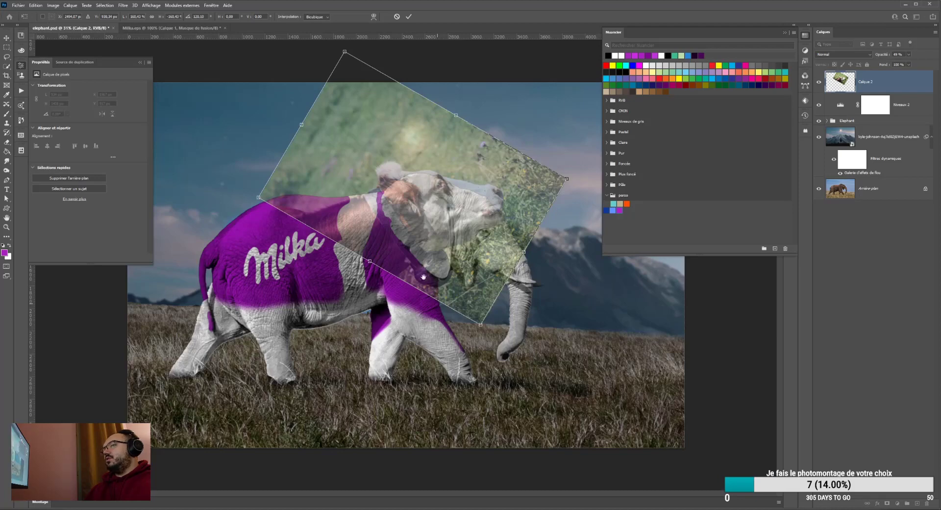
drag(426, 231, 452, 261)
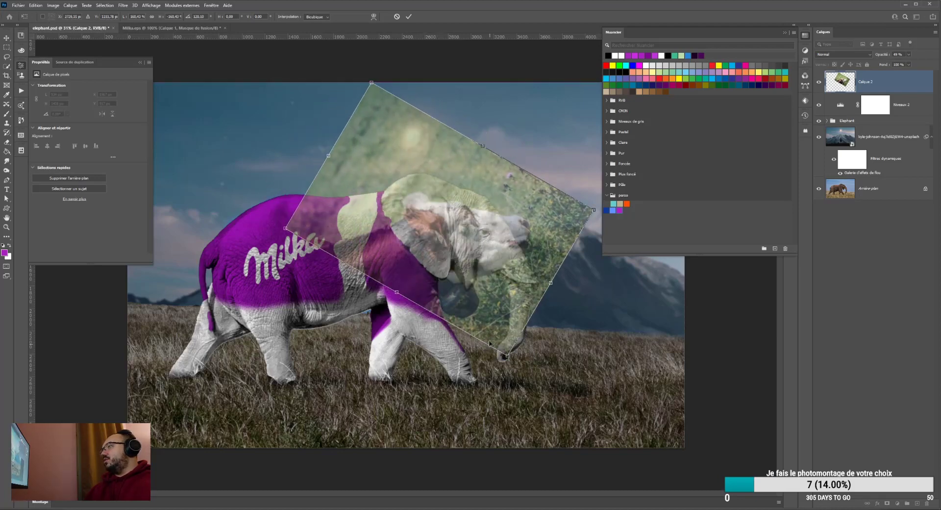
- Shrink the cow photo to about 46 %, turn it so its edges sit level, and place it over the elephant's trunk
drag(506, 356, 435, 213)
drag(450, 175, 554, 338)
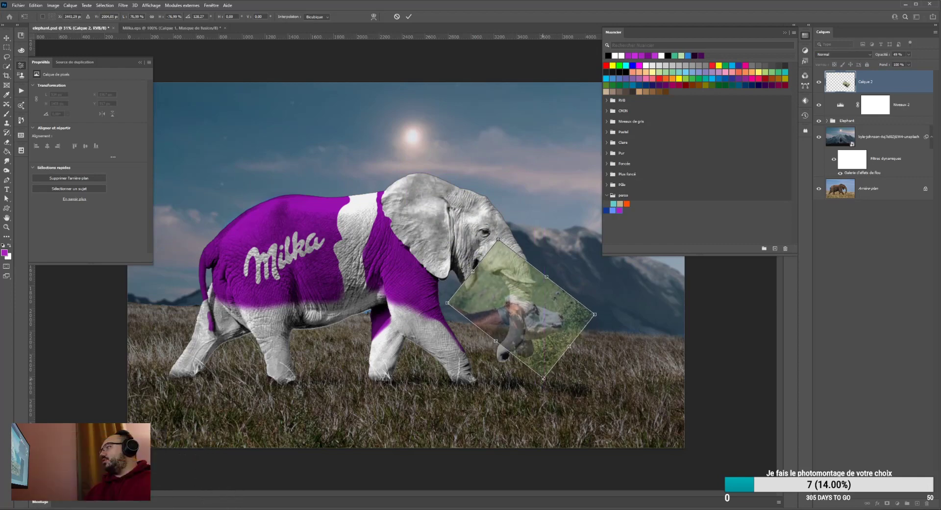
drag(543, 378, 566, 352)
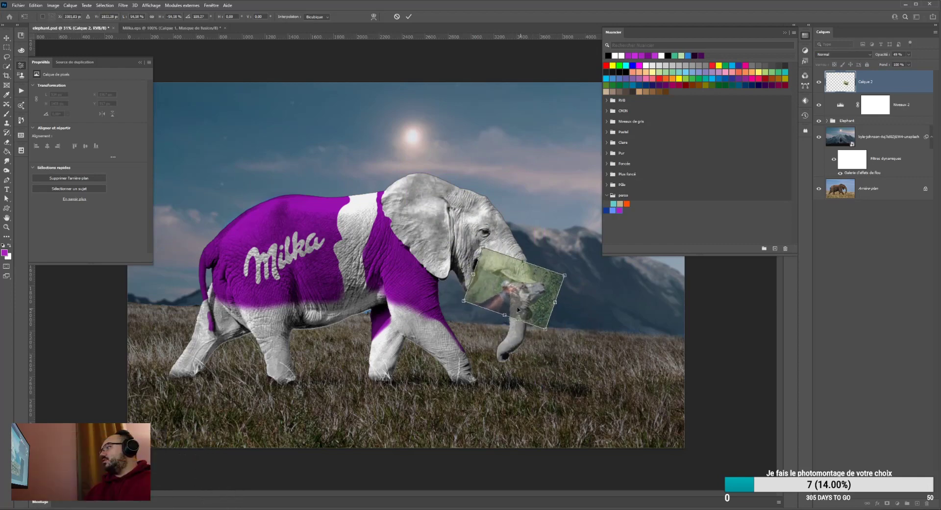
mouse_move(519, 307)
mouse_down()
mouse_move(524, 325)
mouse_move(525, 317)
mouse_up()
scroll(523, 321, up, 6)
drag(540, 374, 563, 351)
drag(607, 319, 578, 305)
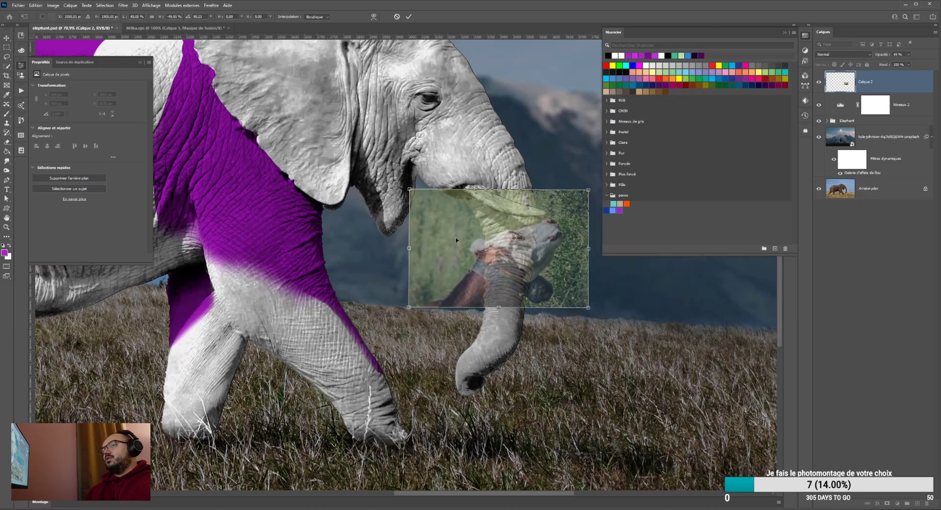
drag(410, 190, 419, 196)
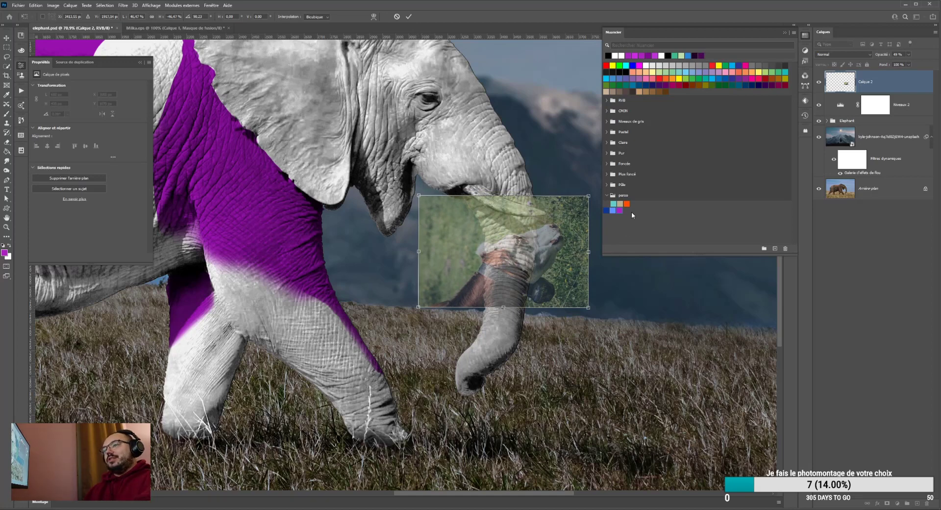
- Apply the transform and set the Calque 2 layer's opacity back to 100 %
key(Return)
click(909, 55)
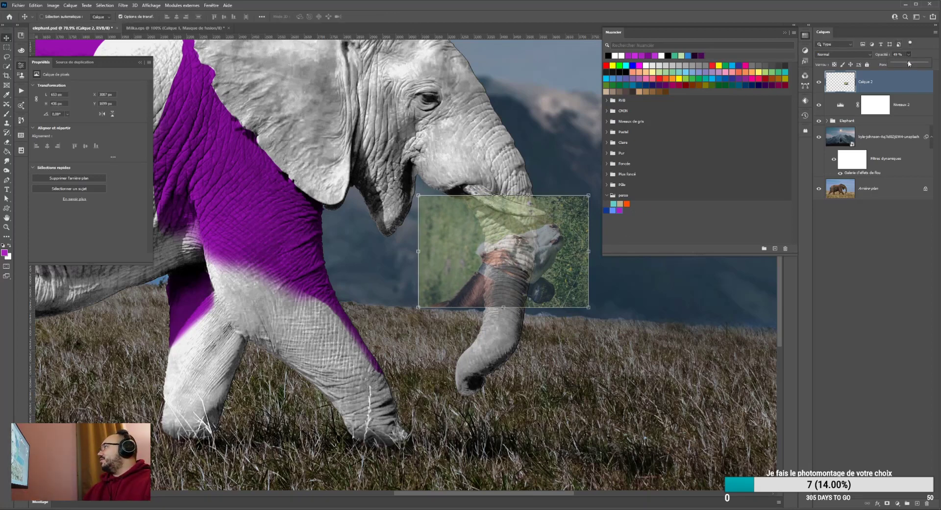
drag(924, 64, 928, 63)
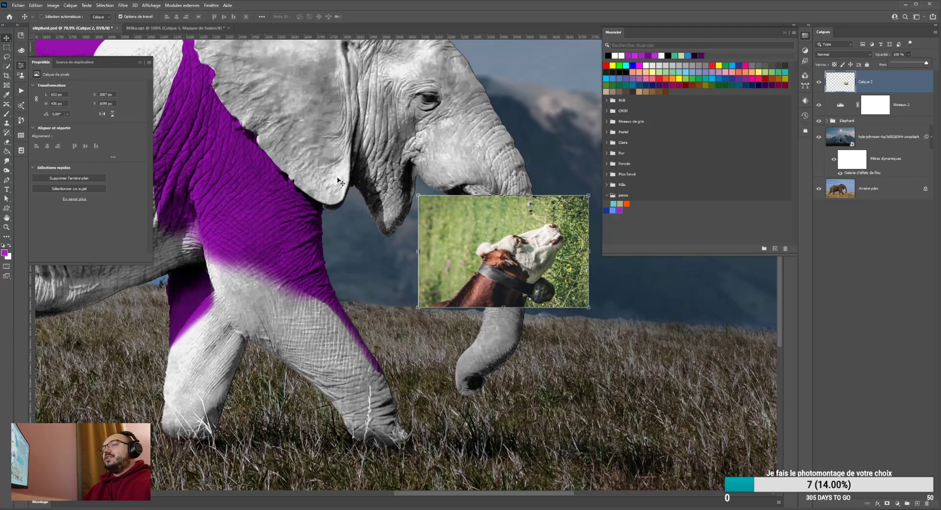
- Try to isolate the cow's collar and bell with the Quick Selection tool, subtracting the brown neck, and clear the selection
scroll(400, 236, up, 4)
drag(389, 227, 151, 191)
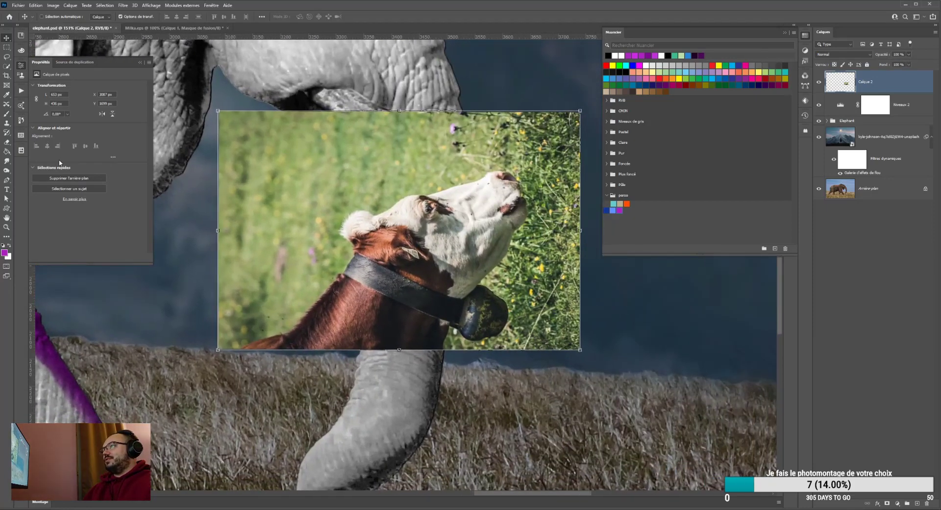
click(7, 66)
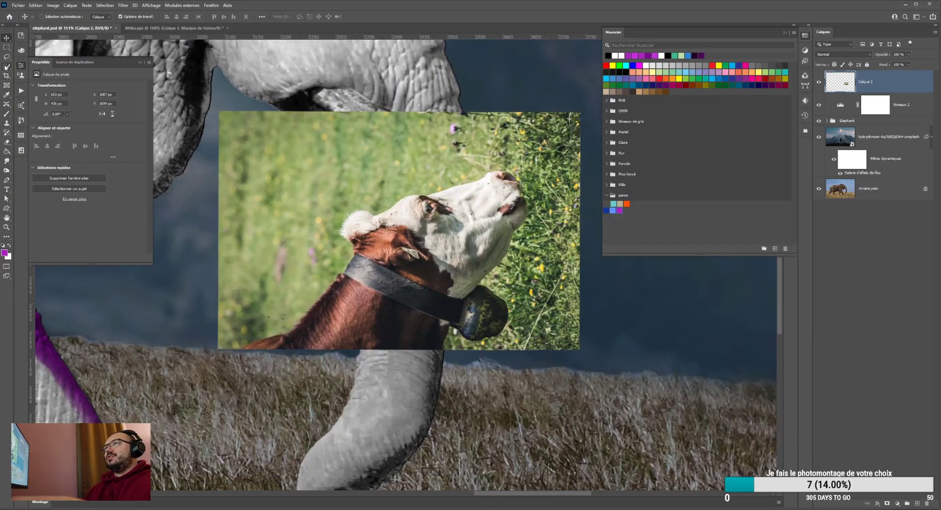
drag(365, 277, 353, 274)
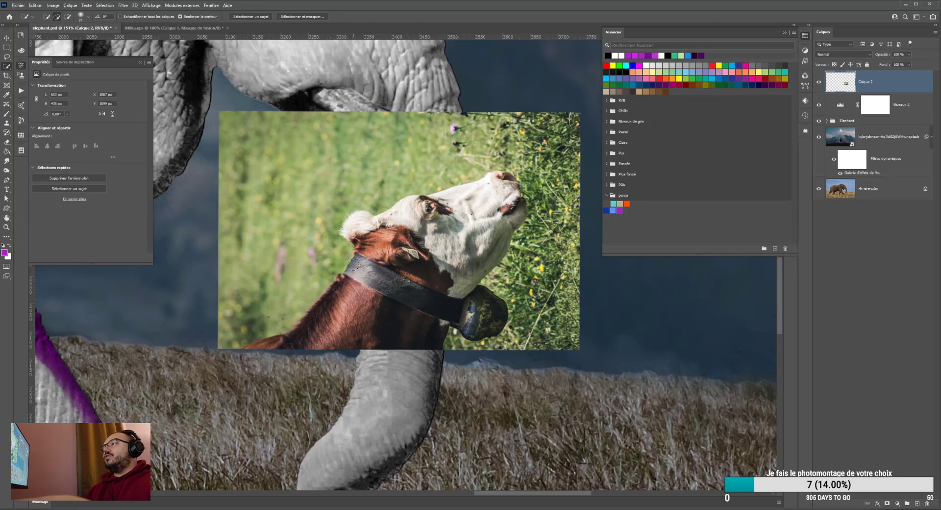
key(ctrl+d)
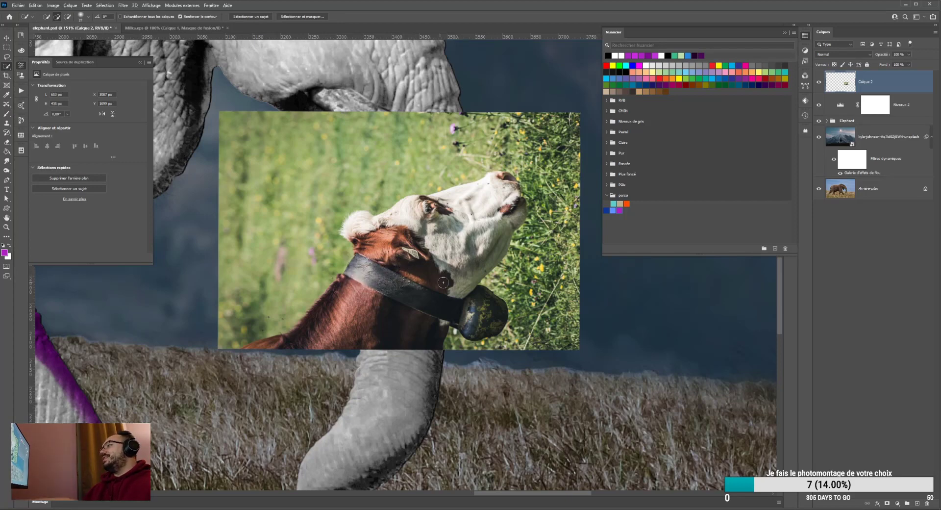
mouse_move(479, 294)
mouse_down()
mouse_move(482, 315)
mouse_move(462, 313)
mouse_move(424, 266)
mouse_move(458, 275)
mouse_move(393, 239)
mouse_move(391, 259)
mouse_move(426, 240)
mouse_up()
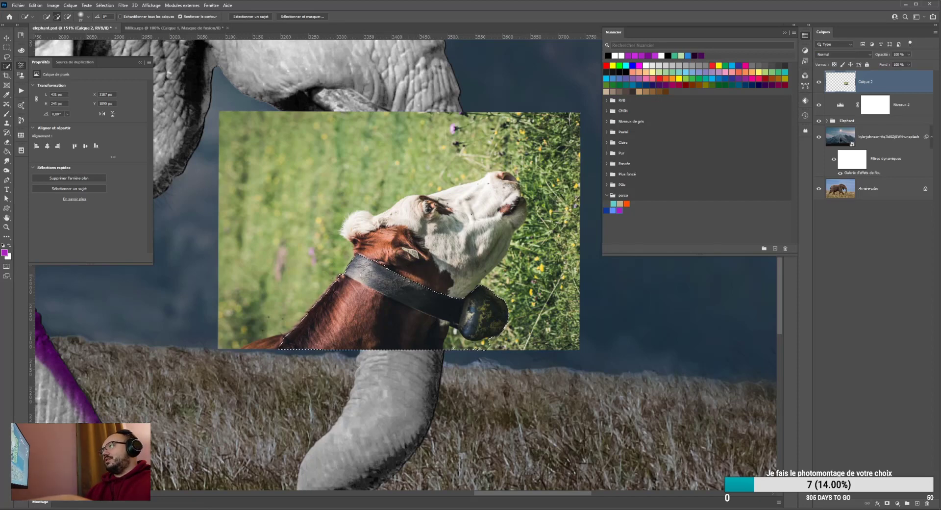
mouse_move(326, 298)
mouse_down()
mouse_move(319, 313)
mouse_move(429, 343)
mouse_up()
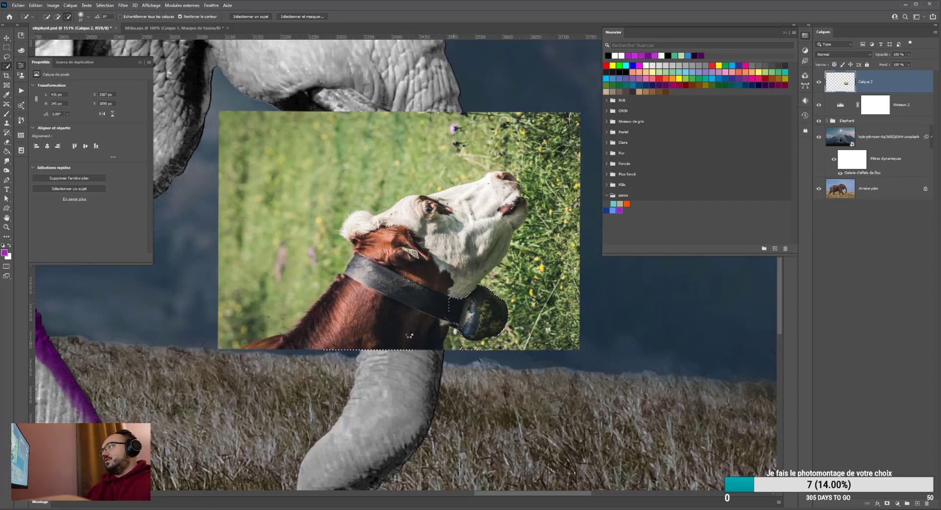
key(ctrl+z)
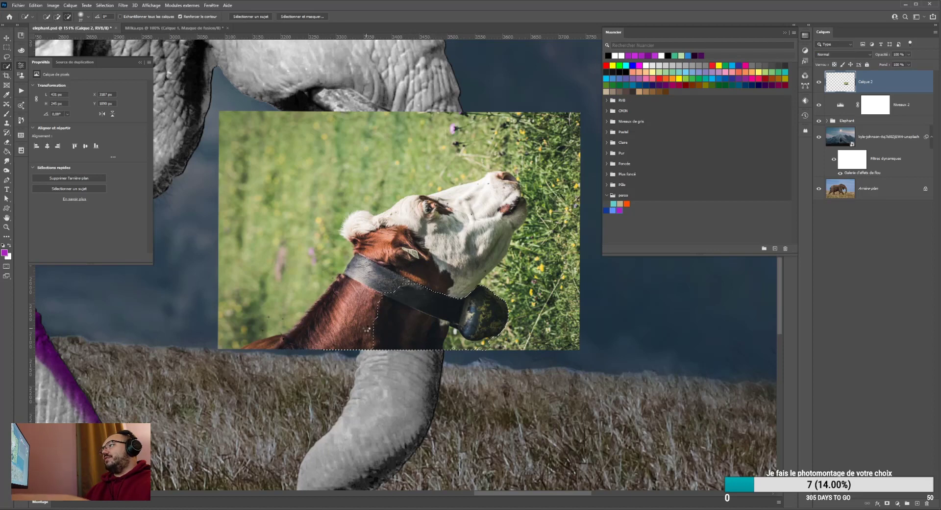
drag(490, 348, 426, 327)
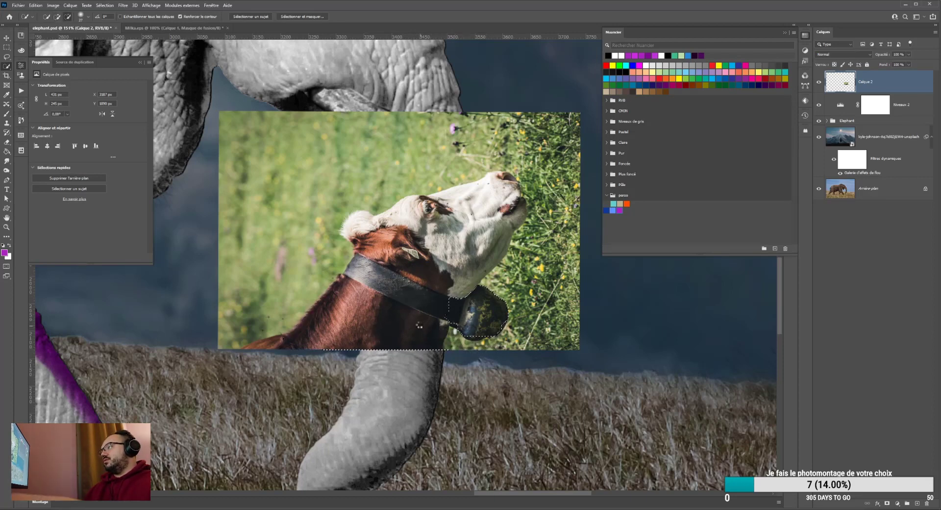
key(ctrl+z)
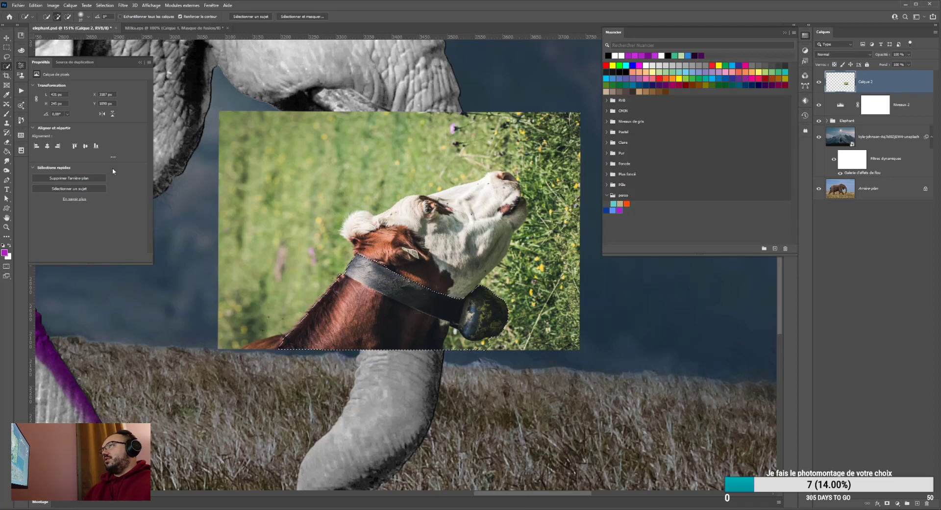
right_click(6, 66)
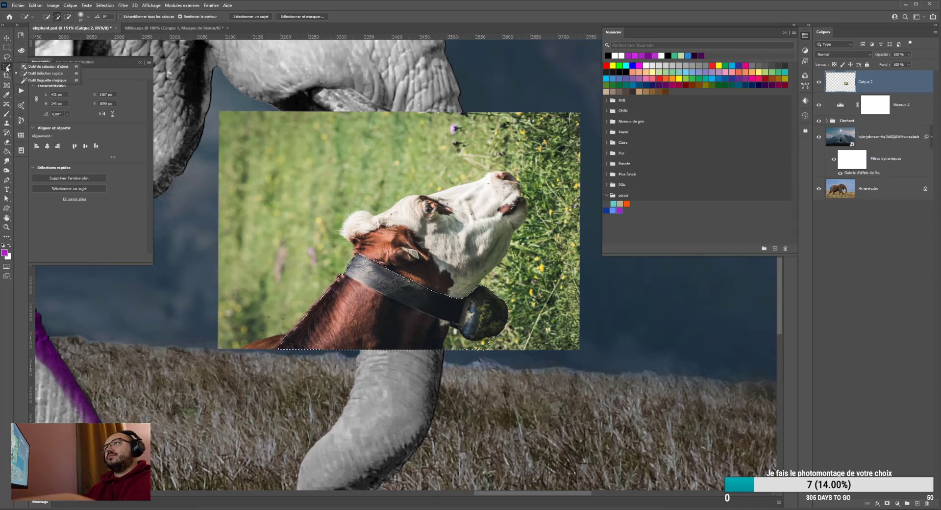
click(6, 56)
key(ctrl+d)
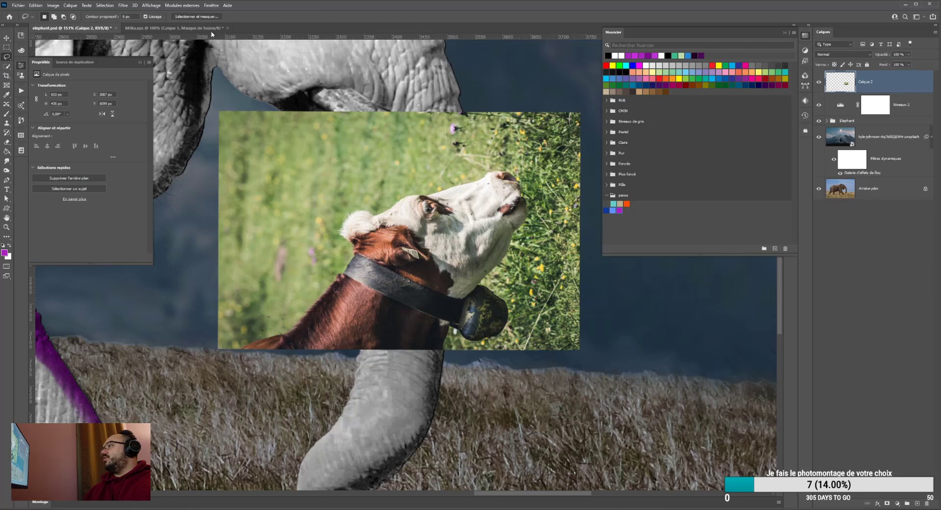
click(8, 210)
click(82, 228)
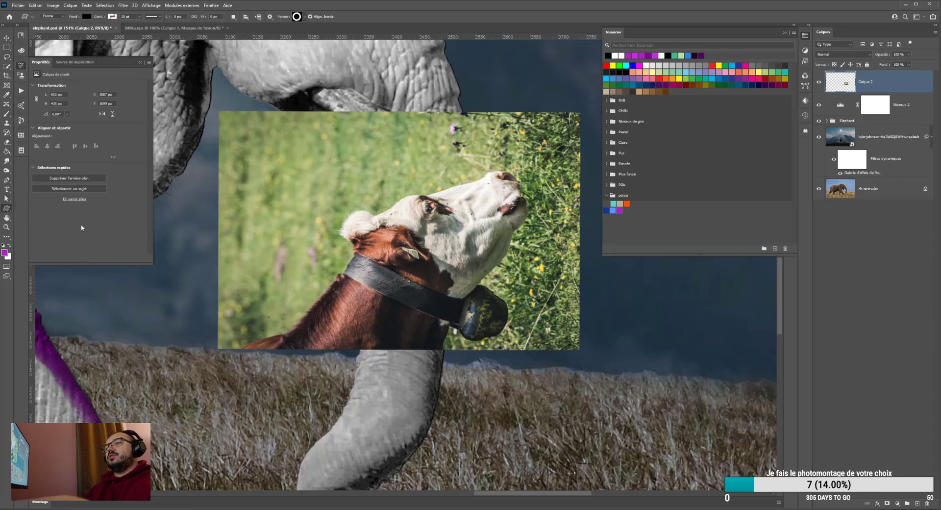
key(shift+u)
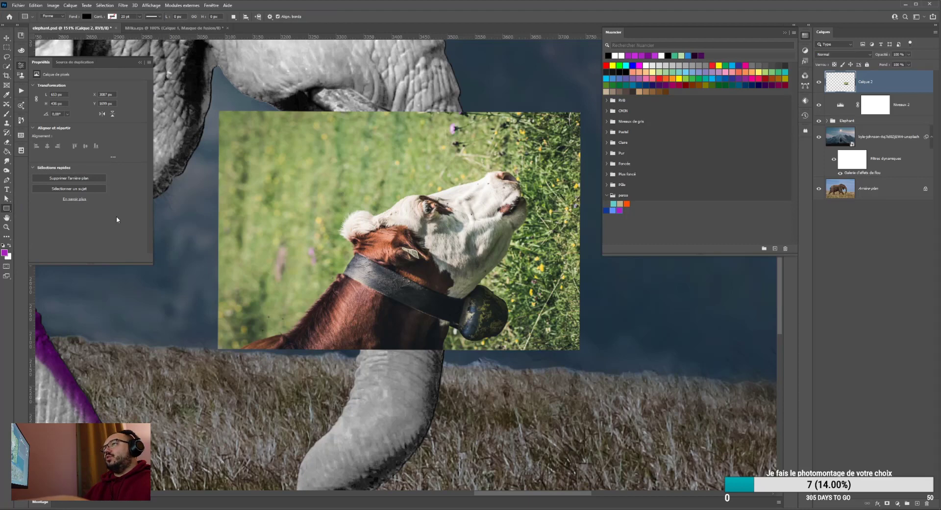
right_click(8, 210)
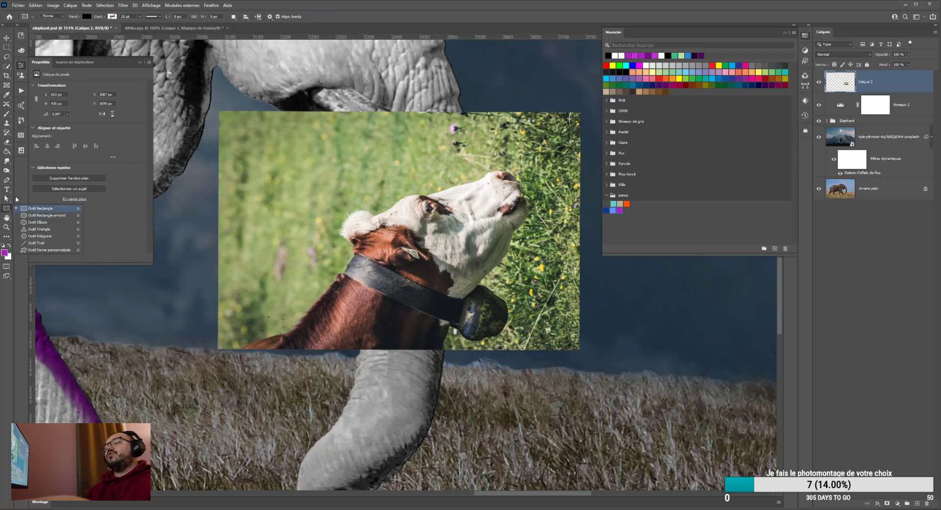
key(Escape)
- Trace a closed Pen path around the cow's collar and bell
click(7, 181)
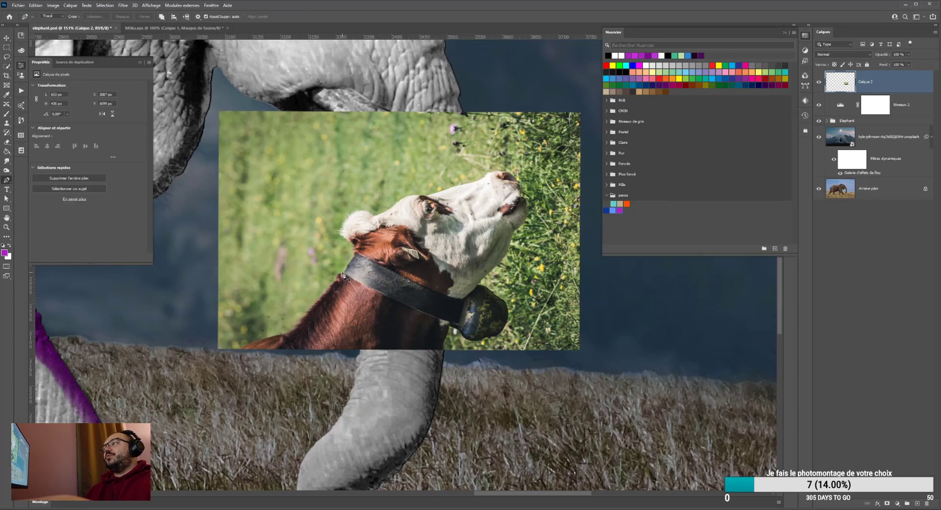
click(343, 273)
click(461, 328)
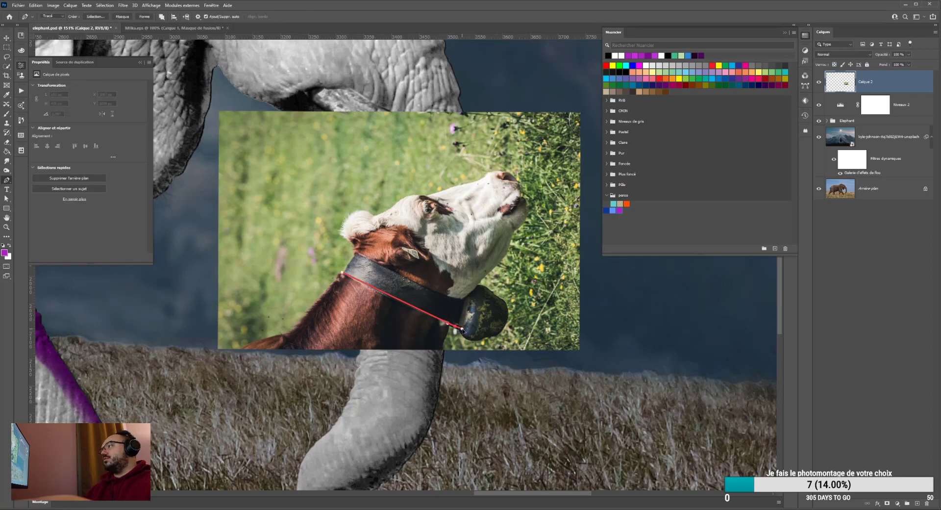
drag(461, 334, 470, 327)
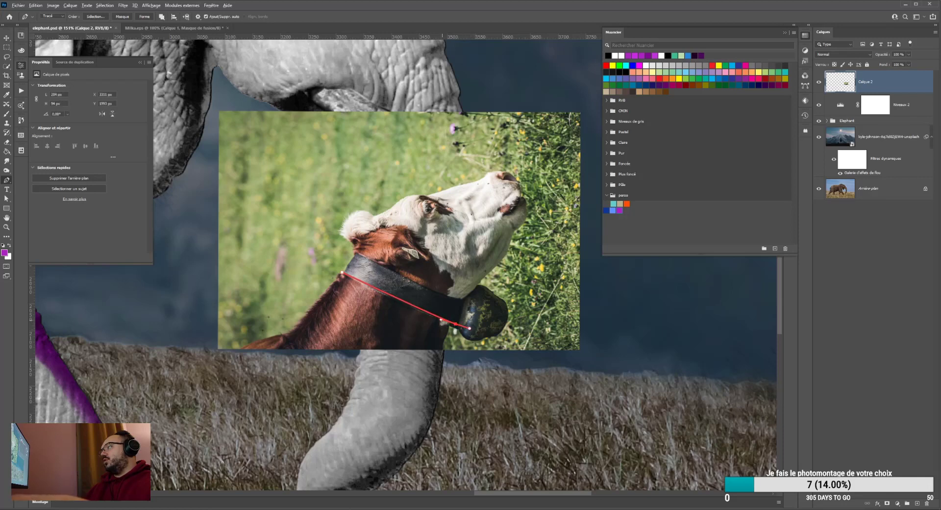
drag(441, 321, 431, 323)
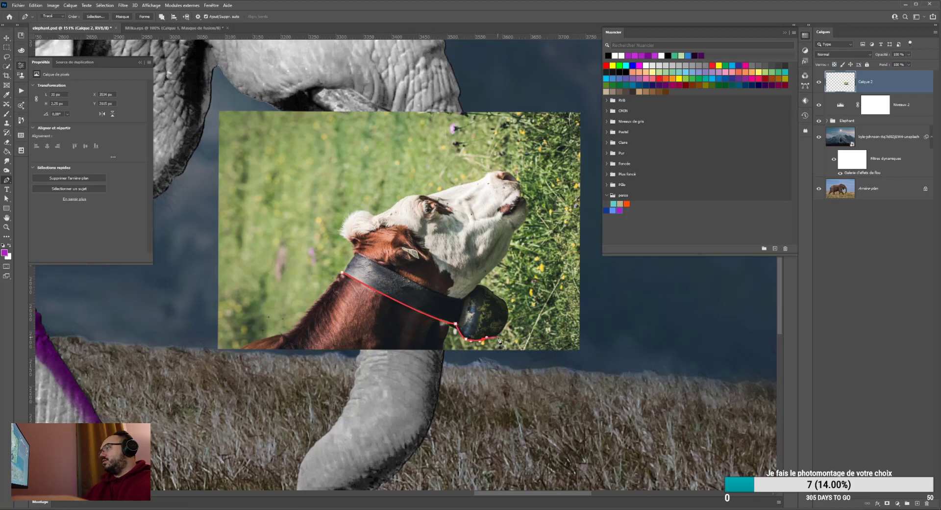
drag(505, 302, 346, 262)
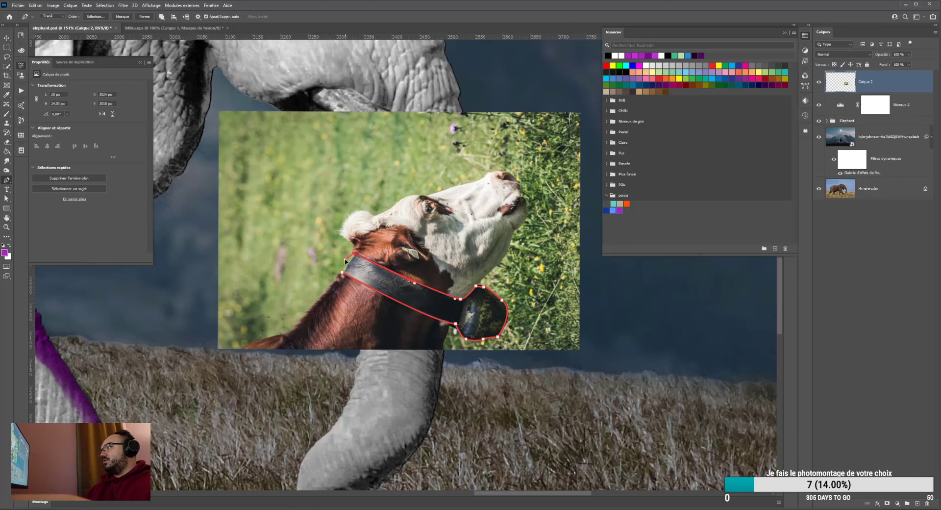
click(344, 273)
- Convert the collar path into a selection and use it as a layer mask on Calque 2
right_click(377, 273)
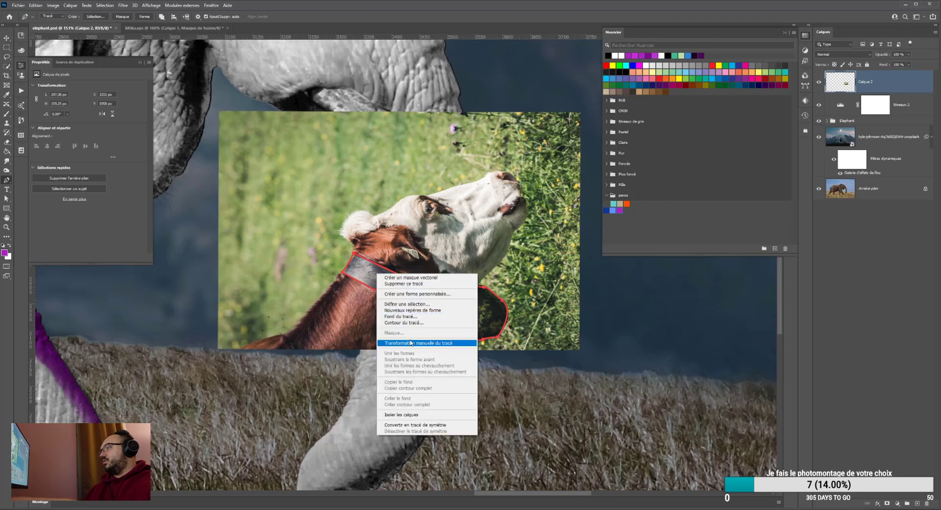
click(404, 304)
key(Return)
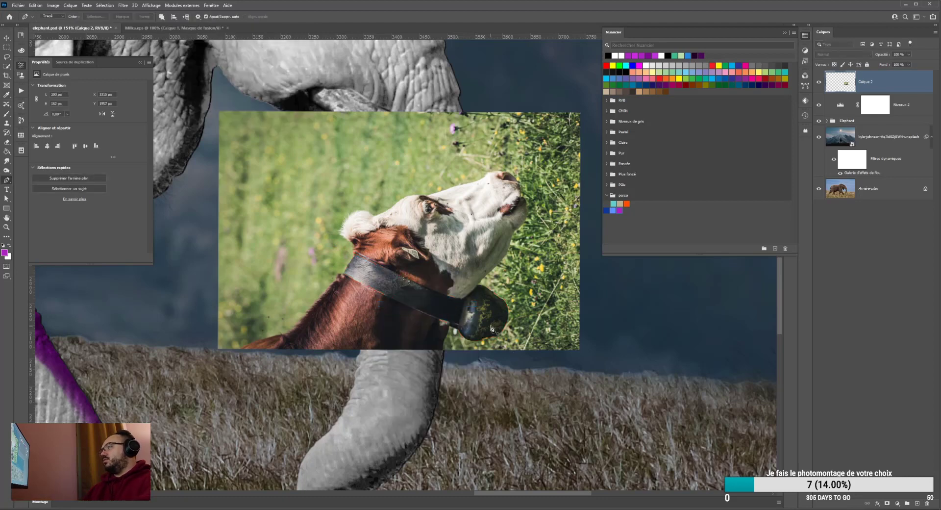
click(887, 504)
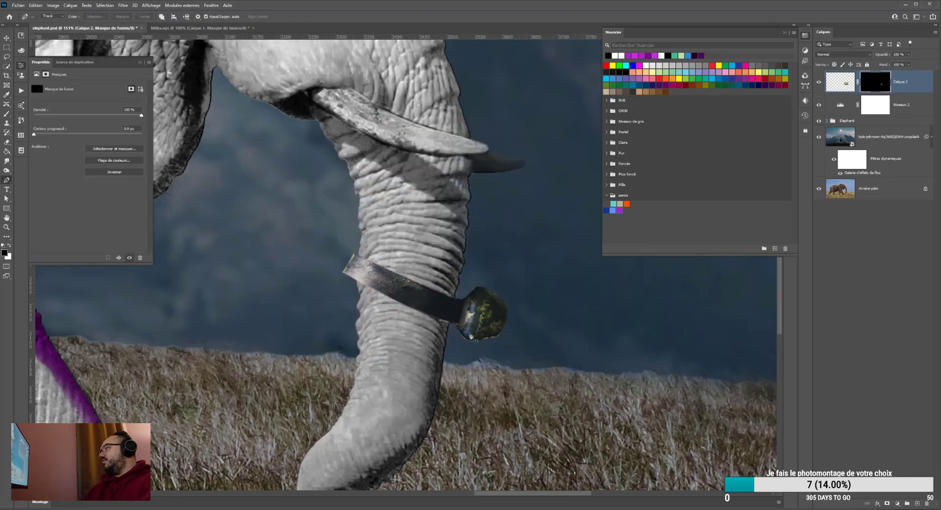
- Move the masked collar and bell from the trunk to the elephant's neck, over the lower edge of the ear
scroll(264, 280, down, 2)
scroll(265, 281, down, 3)
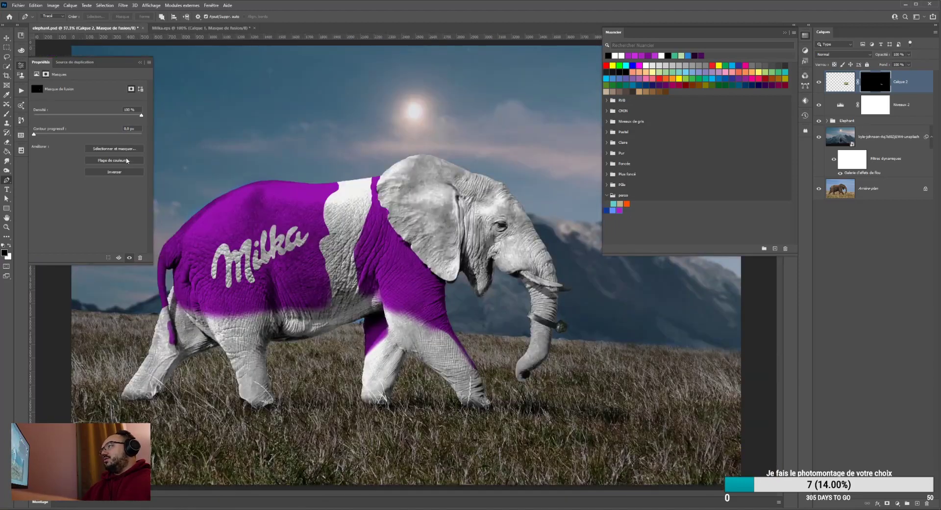
click(3, 37)
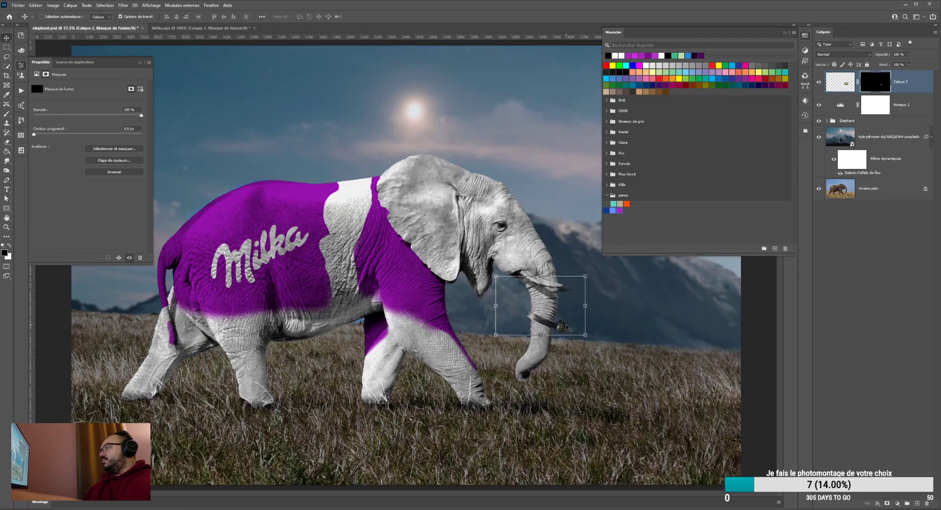
drag(566, 328, 437, 267)
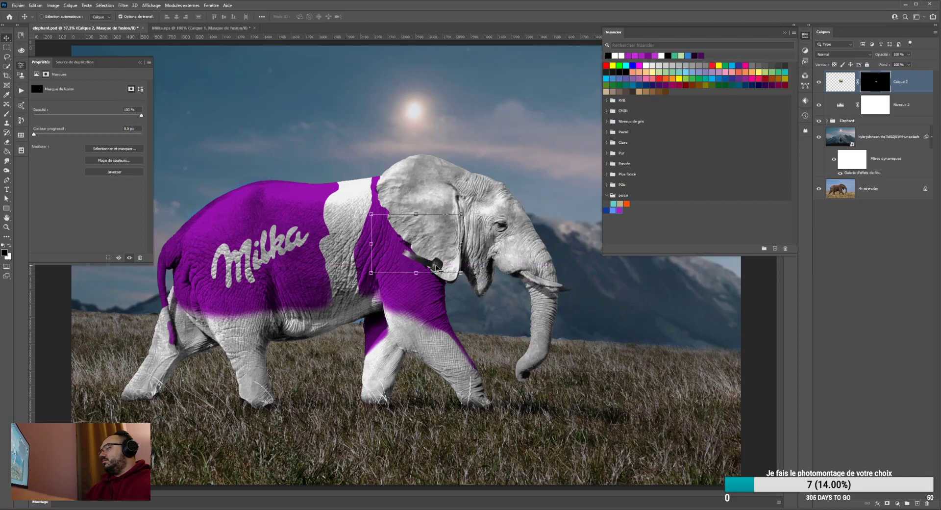
- Delete the layer mask of Calque 2 and the cow photo layer itself
key(Delete)
key(Delete)
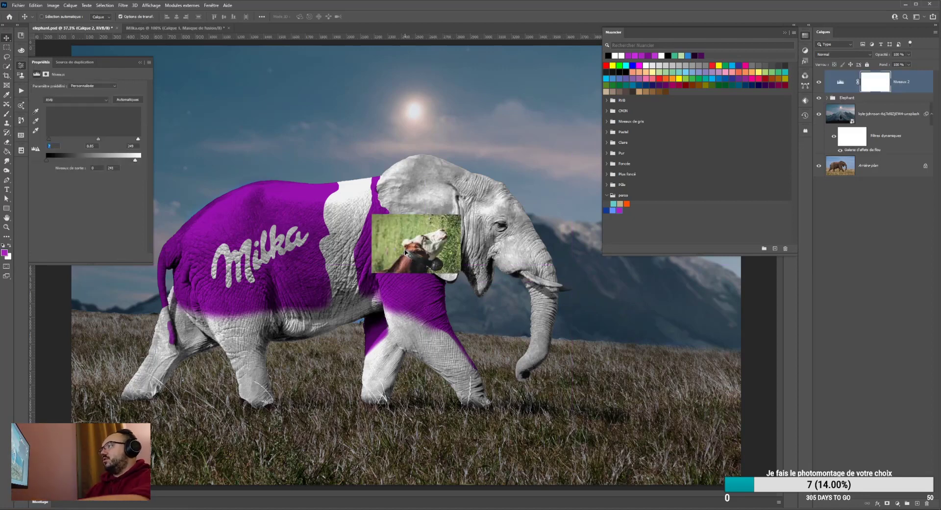
- Collapse the layer properties and examine the whole elephant montage from close up and from a distance
scroll(264, 261, down, 3)
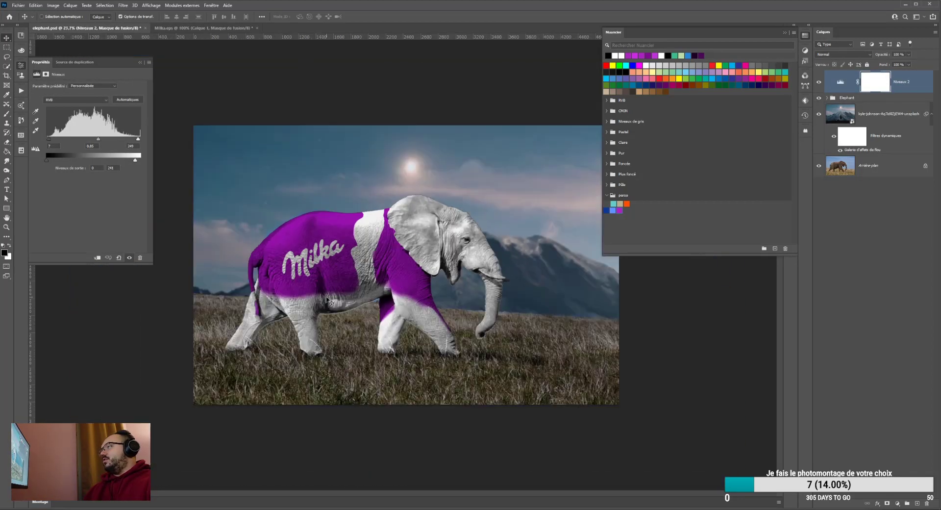
scroll(327, 300, down, 1)
click(22, 65)
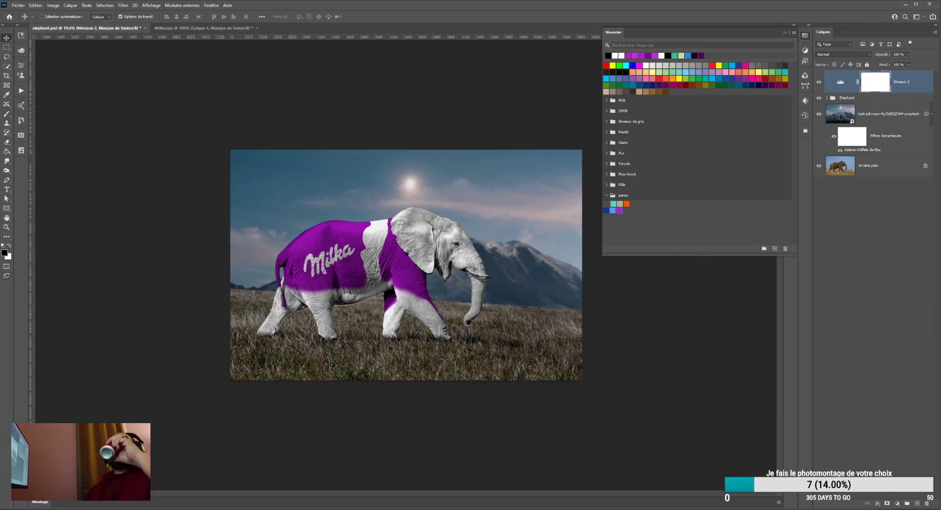
scroll(93, 296, up, 9)
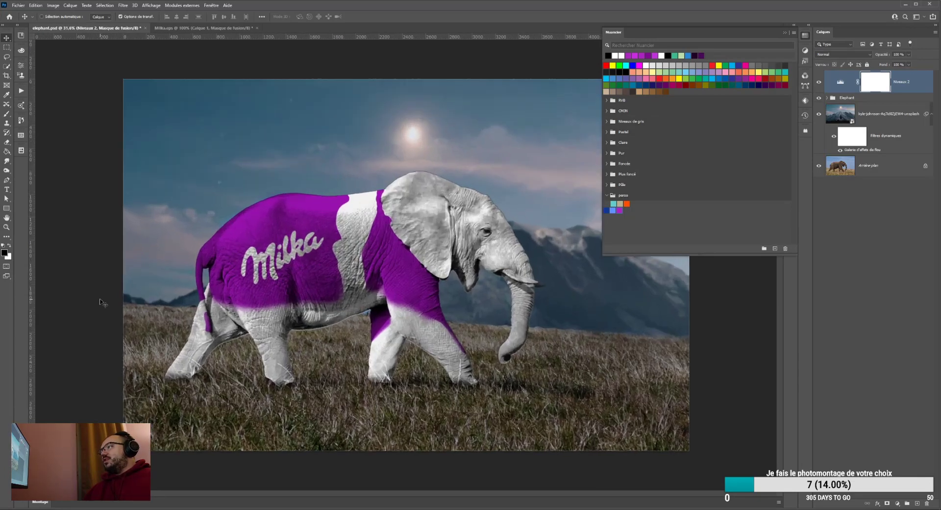
scroll(222, 316, down, 4)
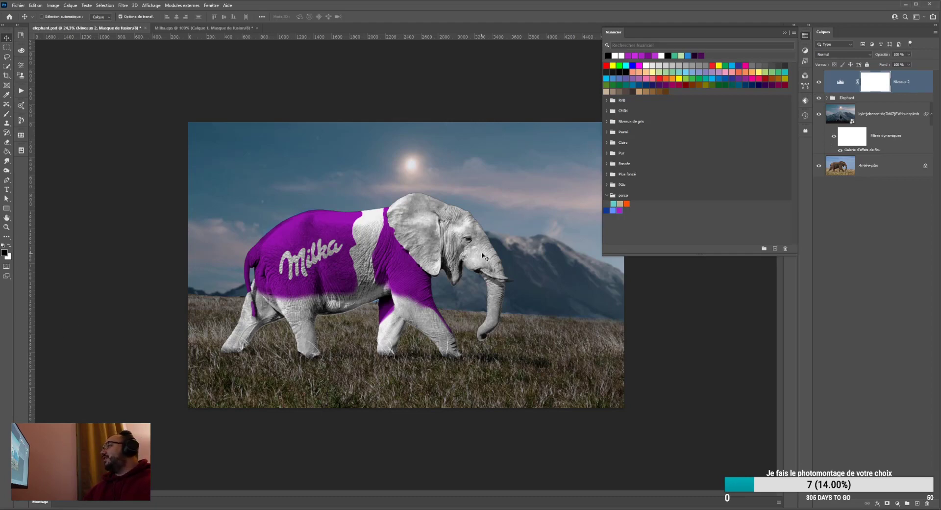
scroll(483, 256, down, 1)
scroll(522, 242, down, 1)
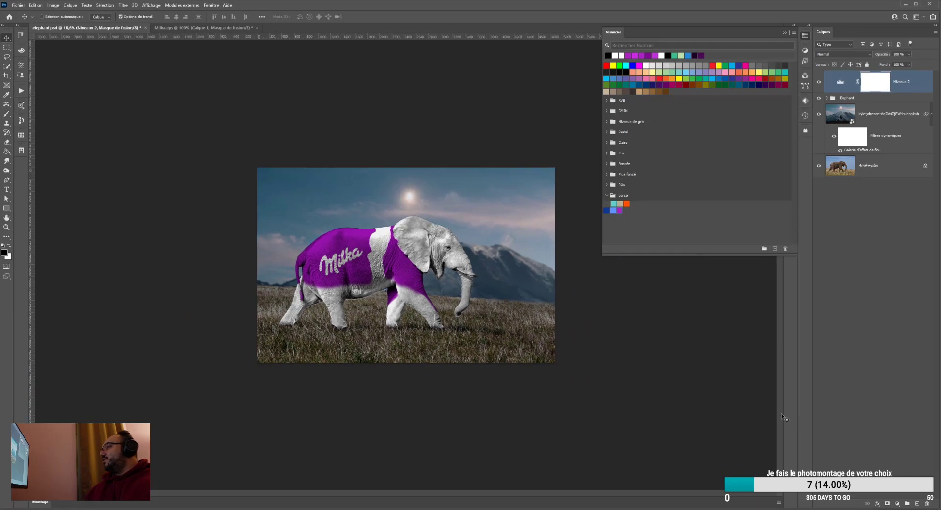
- Add a Correspondance de couleur adjustment layer above Niveaux 2 and try the 2Strip.look and 3Strip.look LUTs on the montage
click(897, 503)
click(878, 467)
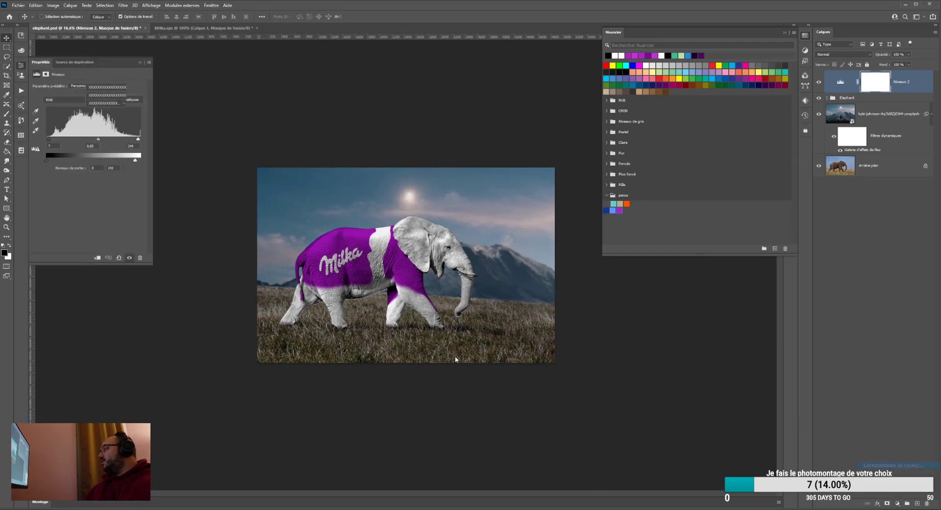
click(97, 85)
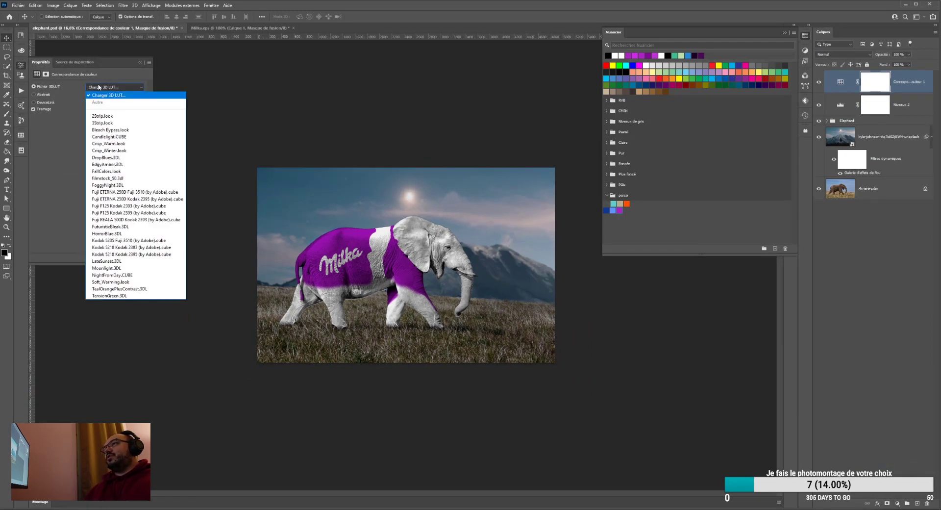
click(98, 96)
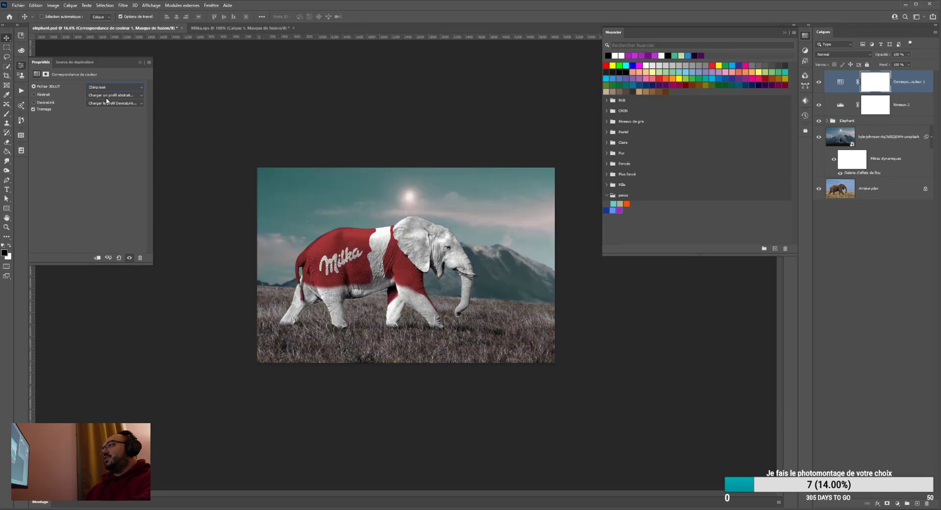
key(Down)
key(Down)
key(Up)
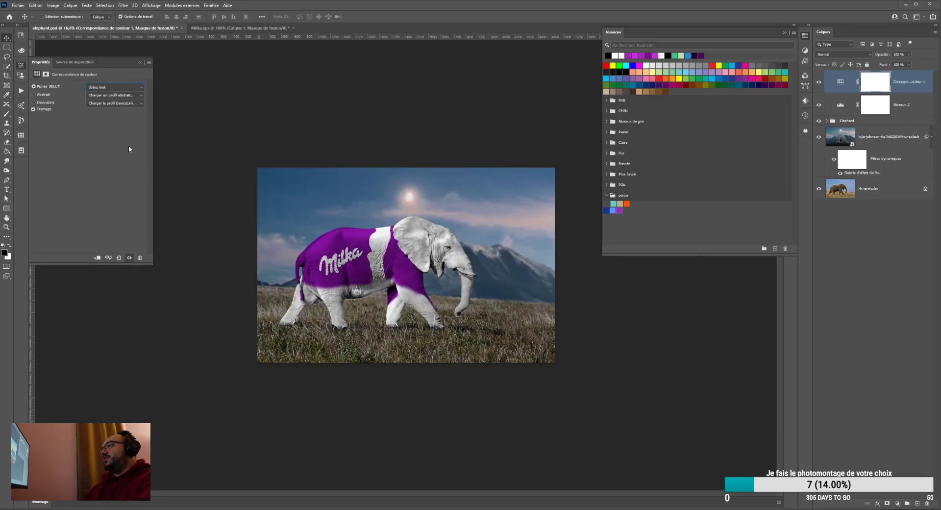
click(131, 260)
click(131, 260)
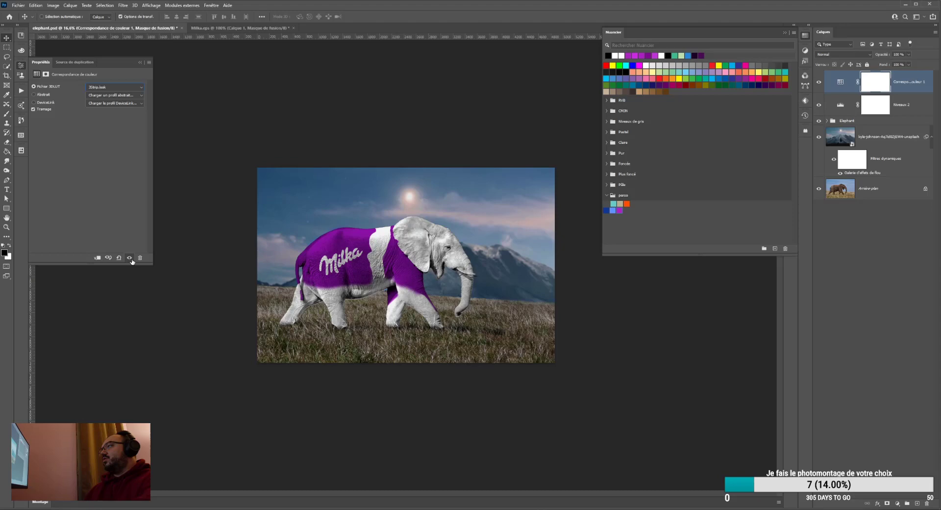
- Try further LUTs on the colour lookup layer, from Crisp_Warm.look through FallColors.look to Fuji F125 Kodak 2395
click(104, 87)
click(104, 87)
key(Down)
key(Down)
key(Down)
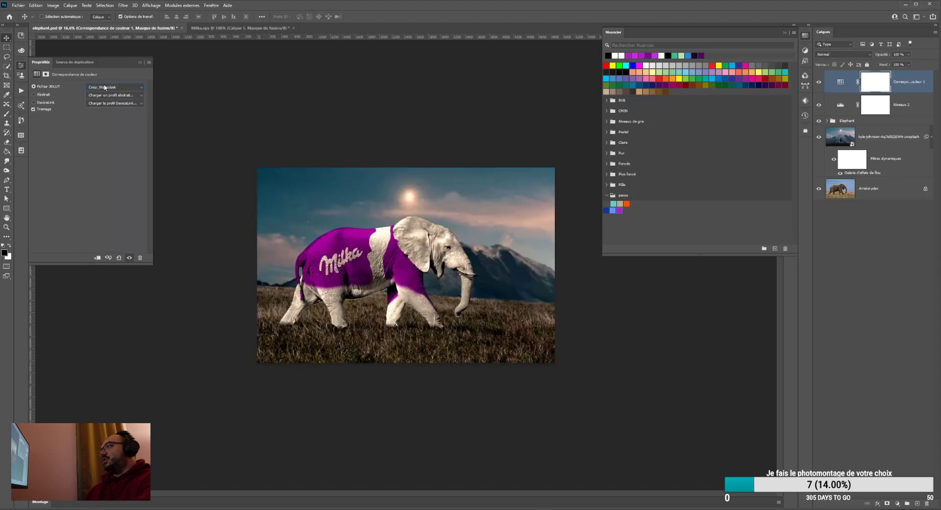
key(Down)
key(Down)
key(Down)
key(Down)
key(Down)
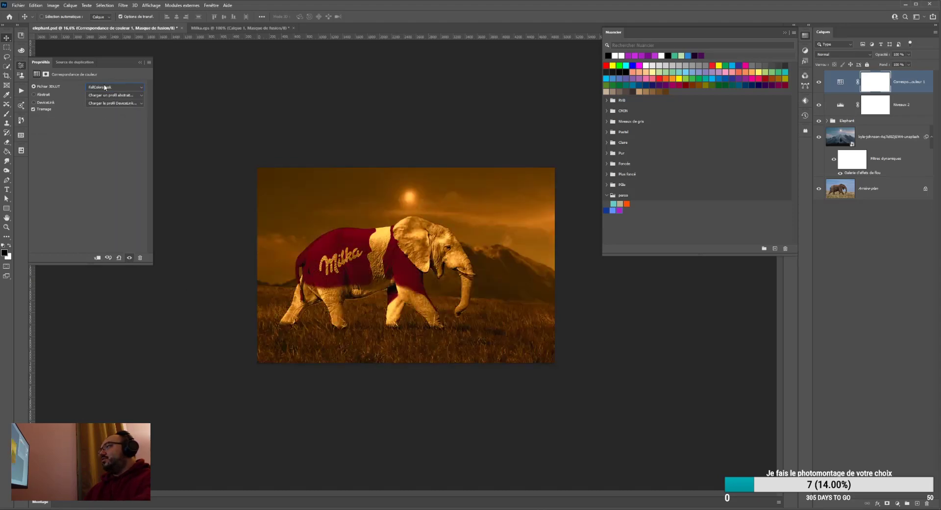
key(Down)
key(Down)
key(Down)
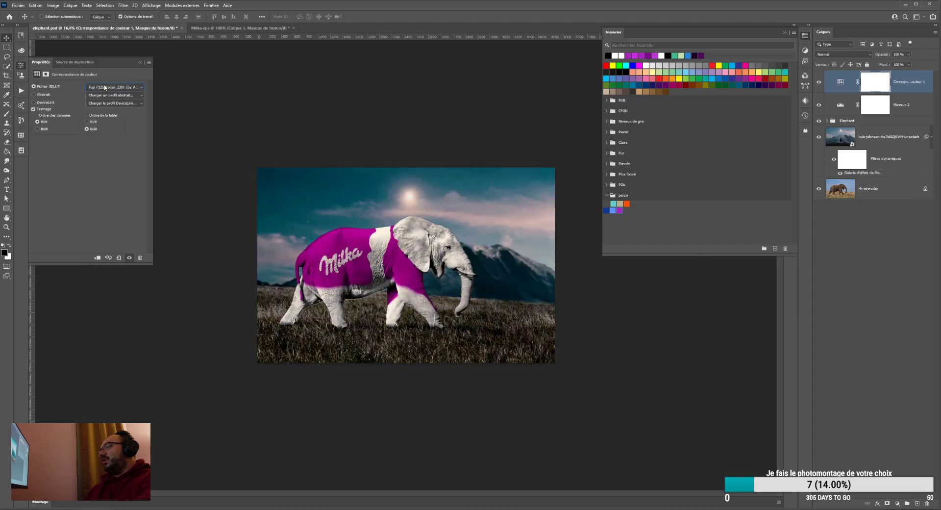
- Try the HorrorBlue.3DL and Kodak LUTs up to Kodak 5218 Kodak 2395, and compare the montage with the lookup layer hidden and shown
key(Down)
key(Down)
key(Down)
key(Down)
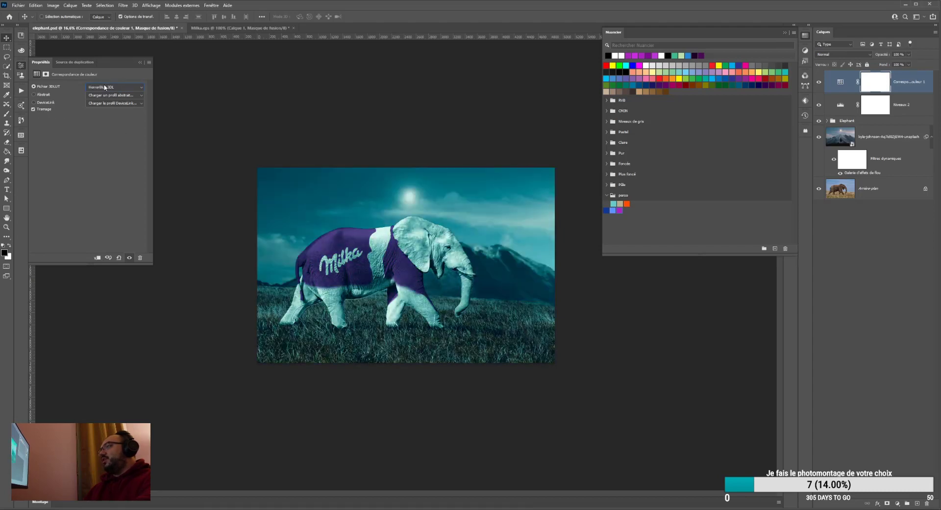
key(Down)
key(Down)
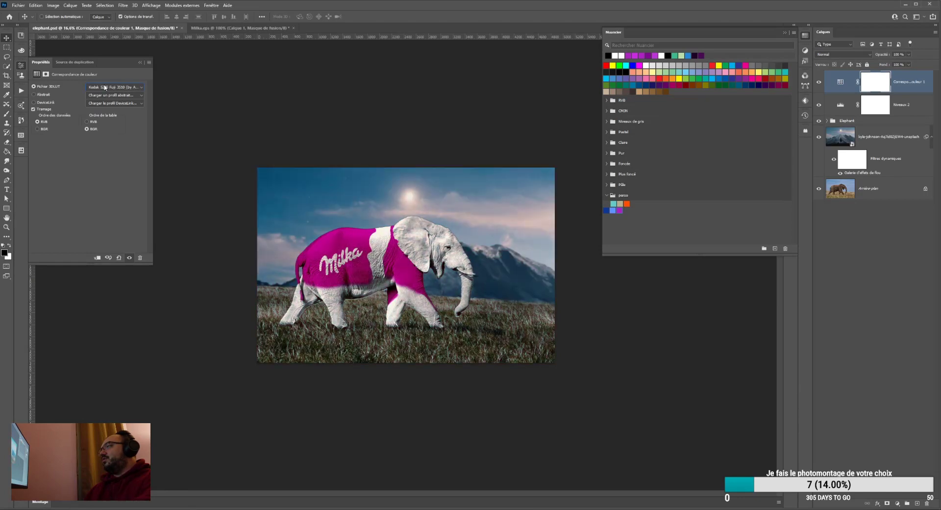
key(Down)
key(Down)
key(Up)
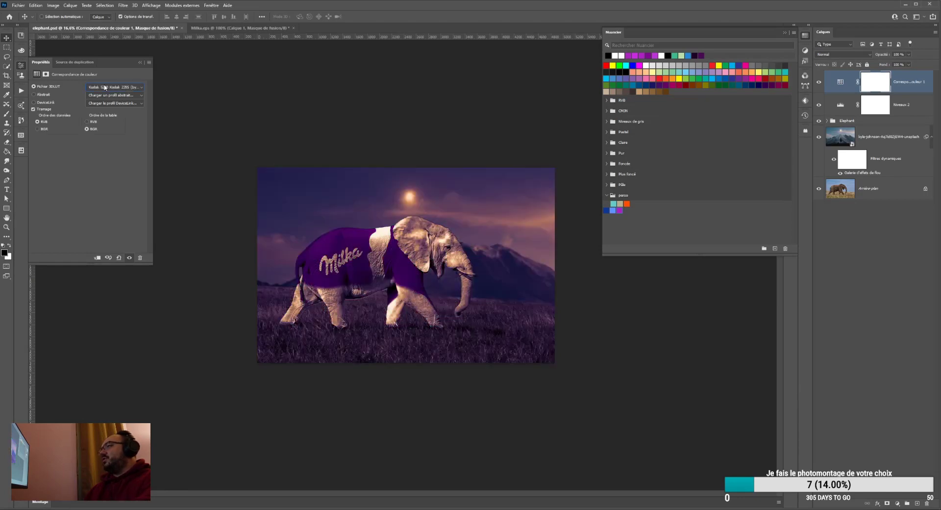
click(129, 259)
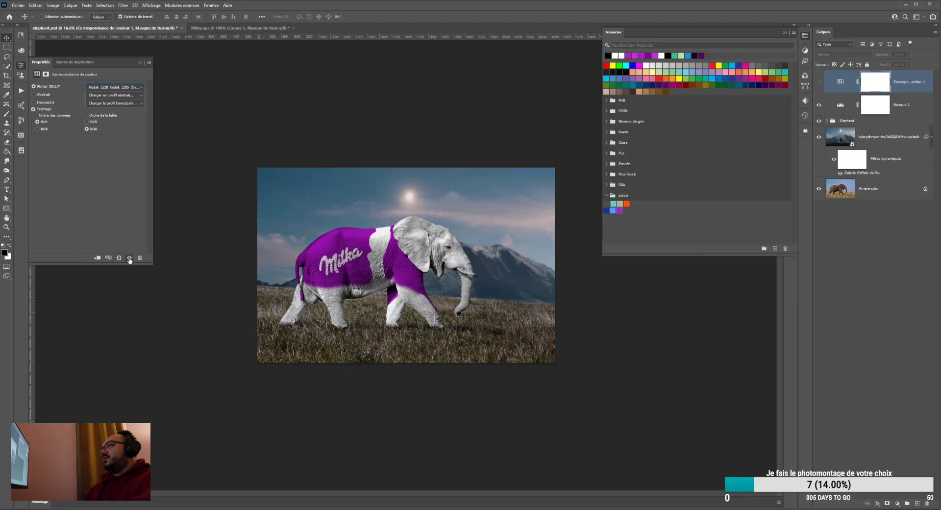
click(130, 259)
click(129, 259)
click(130, 258)
- Try LateSunset.3DL and TealOrangePlusContrast.3DL, then apply Soft_Warming.look and compare it with the lookup layer hidden
scroll(116, 85, down, 4)
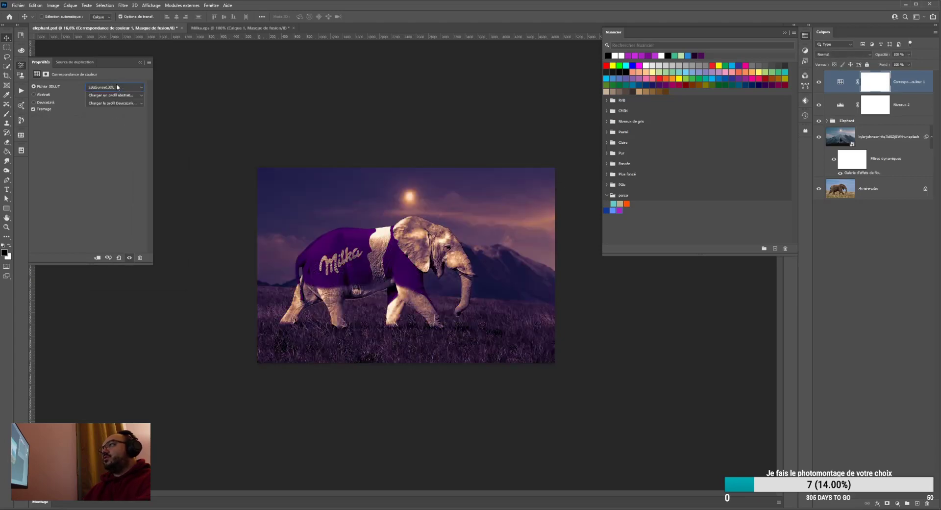
scroll(111, 87, down, 1)
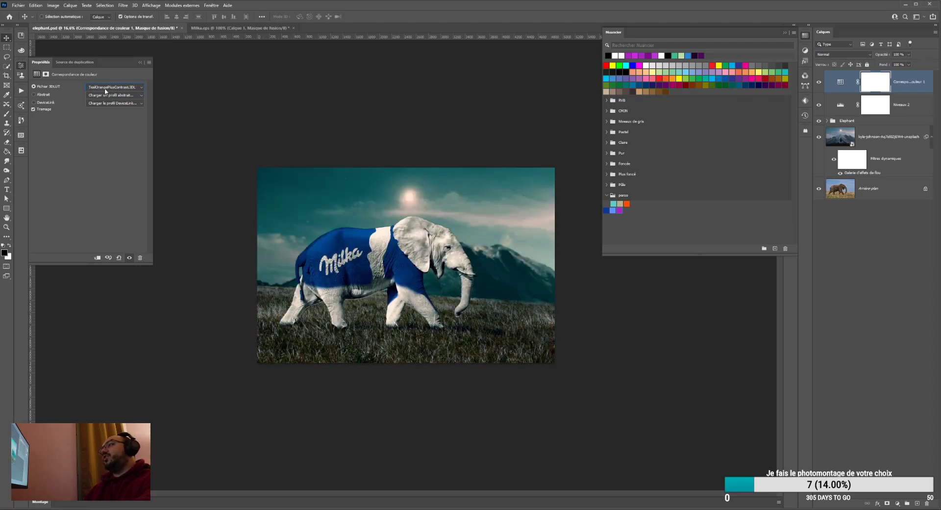
scroll(105, 91, down, 1)
scroll(104, 91, down, 4)
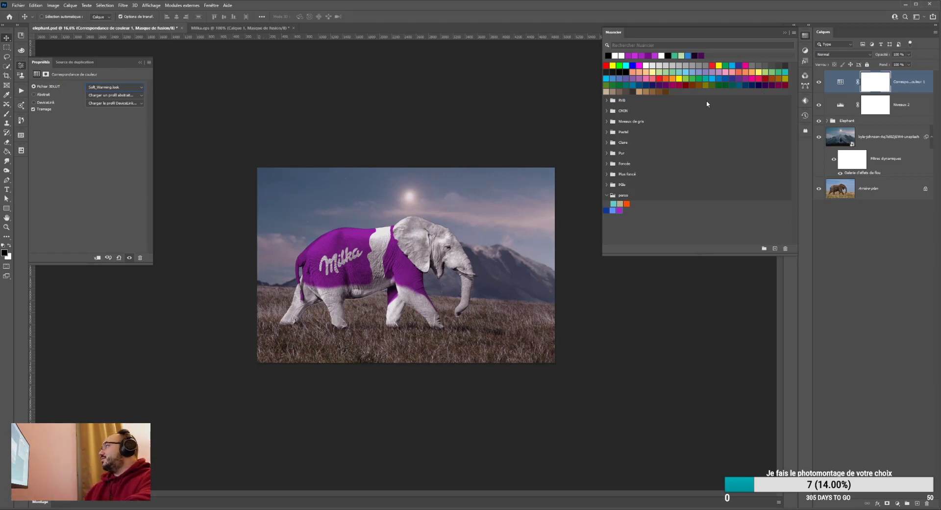
click(819, 82)
click(819, 83)
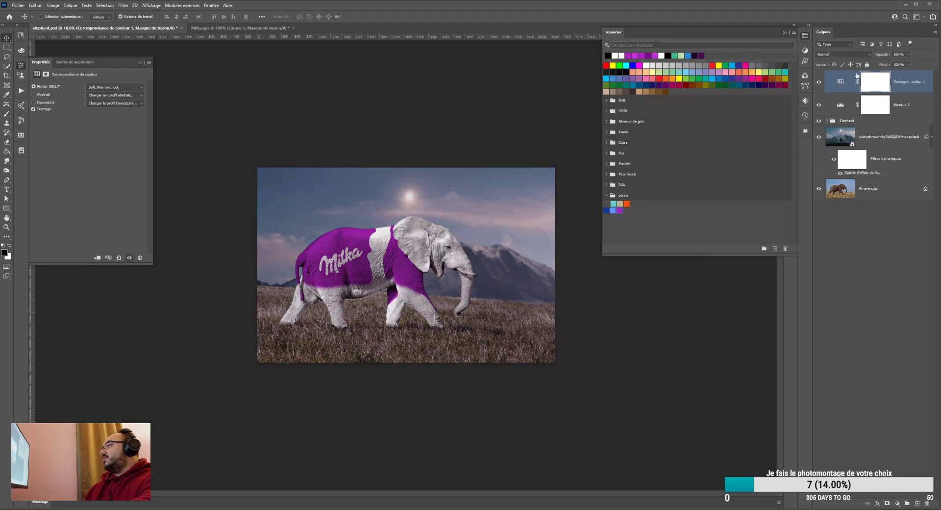
- Move the colour lookup layer below Niveaux 2 and try its blend modes, including Densité linéaire + and Superposition, settling on Éclaircir
drag(857, 76, 840, 116)
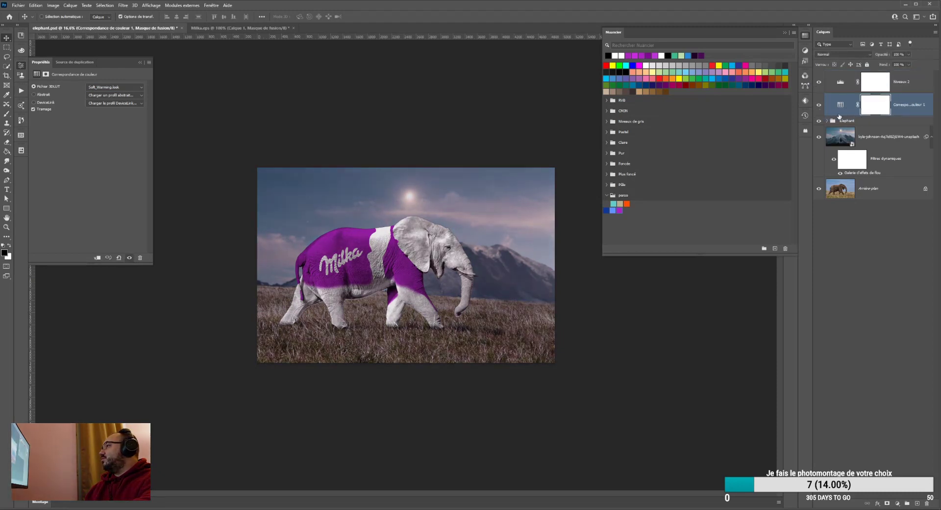
click(909, 55)
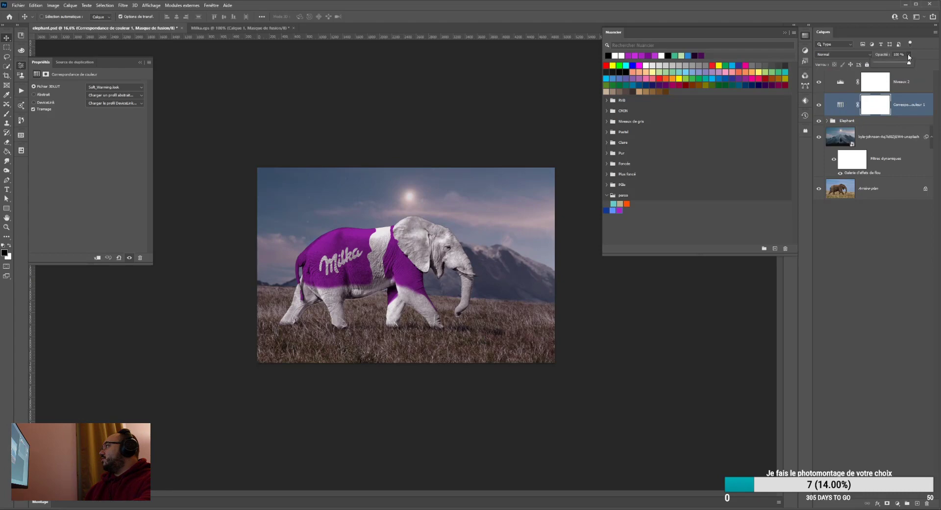
click(844, 54)
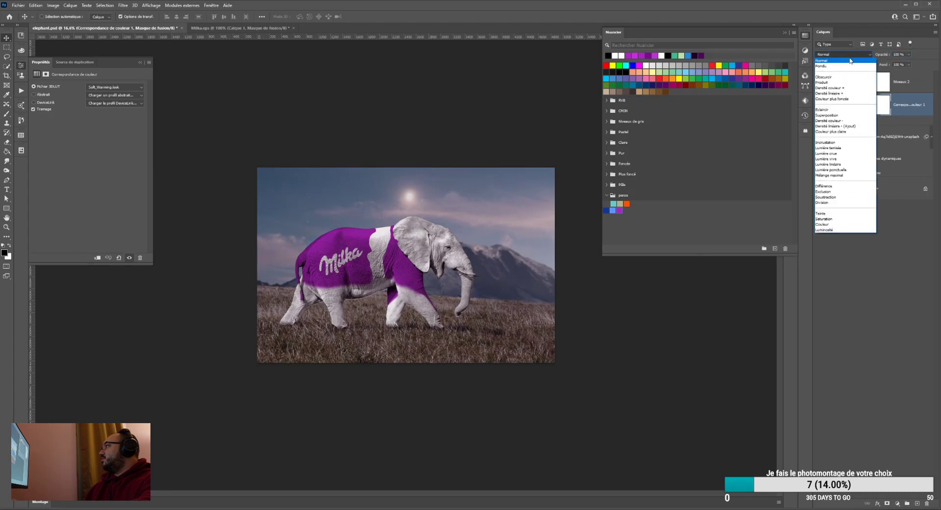
click(827, 82)
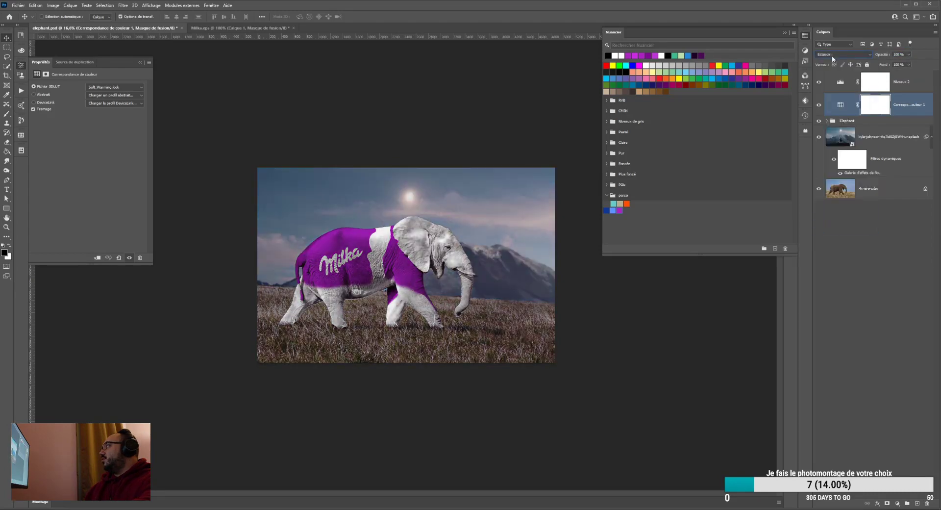
scroll(832, 55, down, 3)
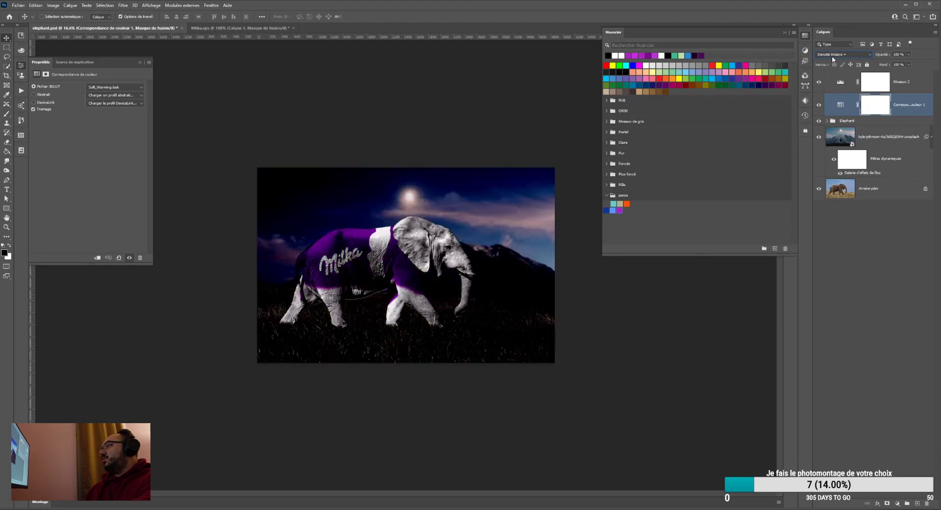
scroll(832, 55, down, 2)
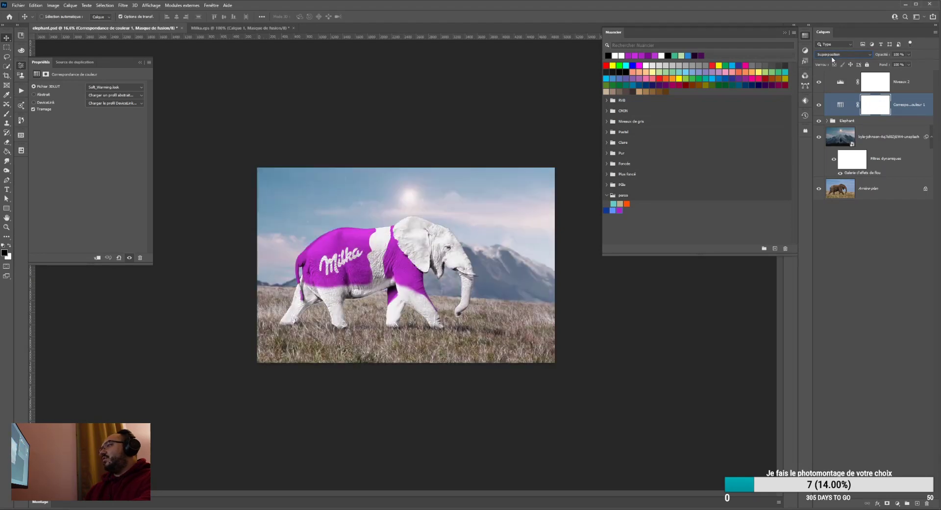
scroll(832, 55, up, 1)
- Compare the montage with the Éclaircir colour lookup layer repeatedly hidden and shown
click(818, 106)
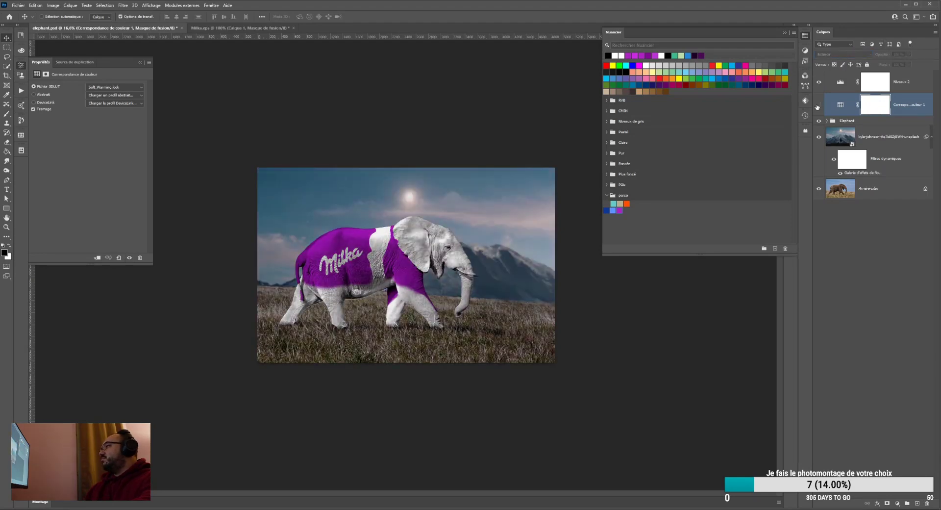
click(818, 106)
click(818, 106)
click(818, 106)
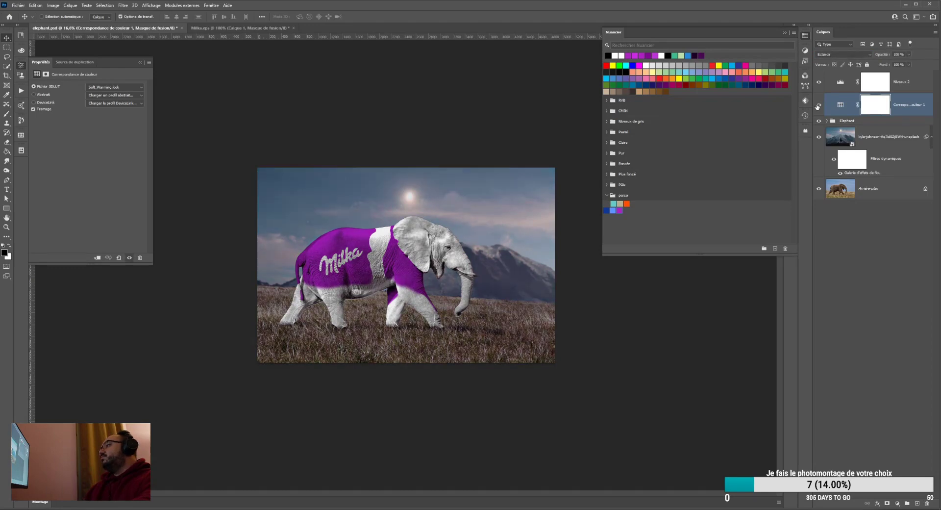
click(818, 107)
click(817, 106)
- Switch the colour lookup layer to the 2Strip.look LUT and compare the montage with and without it
click(108, 89)
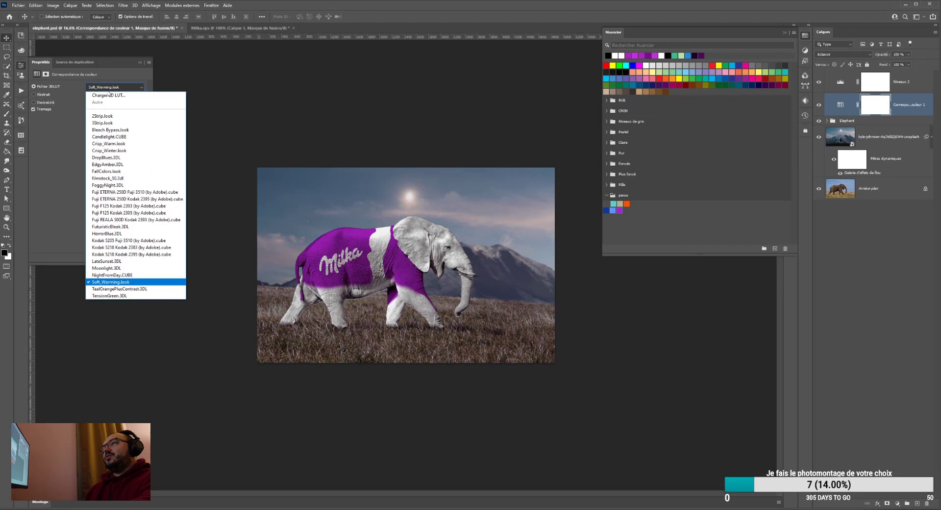
click(106, 118)
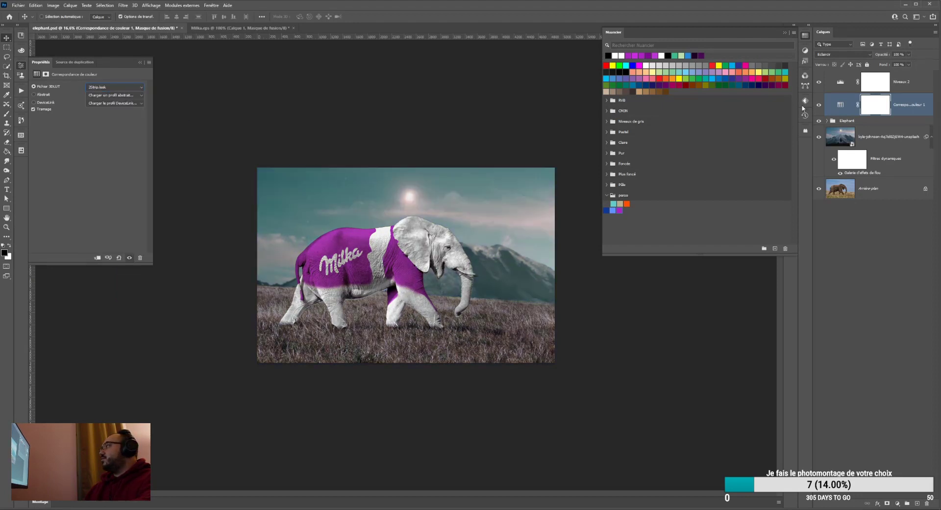
click(819, 106)
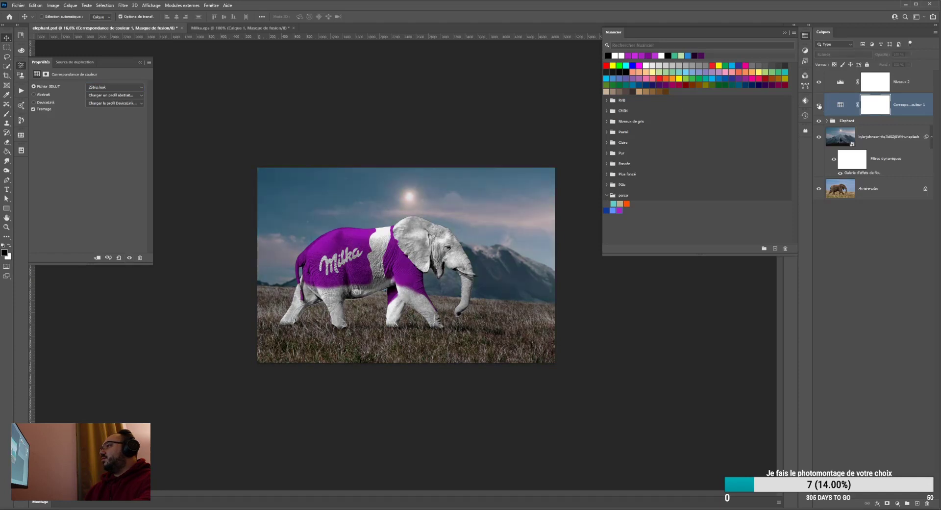
click(819, 105)
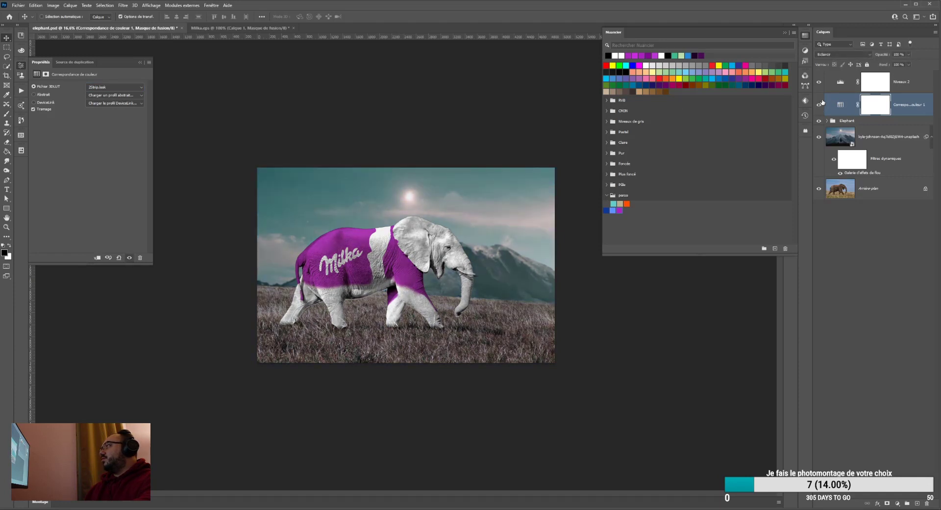
- Try the Superposition blend mode on the colour lookup layer with 2Strip.look, and undo it
click(834, 54)
click(834, 104)
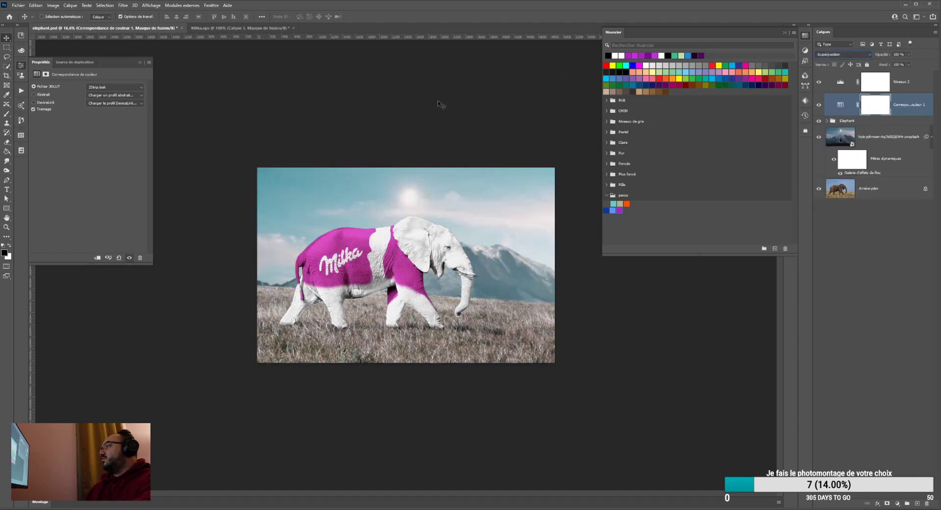
key(ctrl+z)
- Try the 3Strip.look LUT on the colour lookup layer and delete the layer
scroll(117, 86, down, 1)
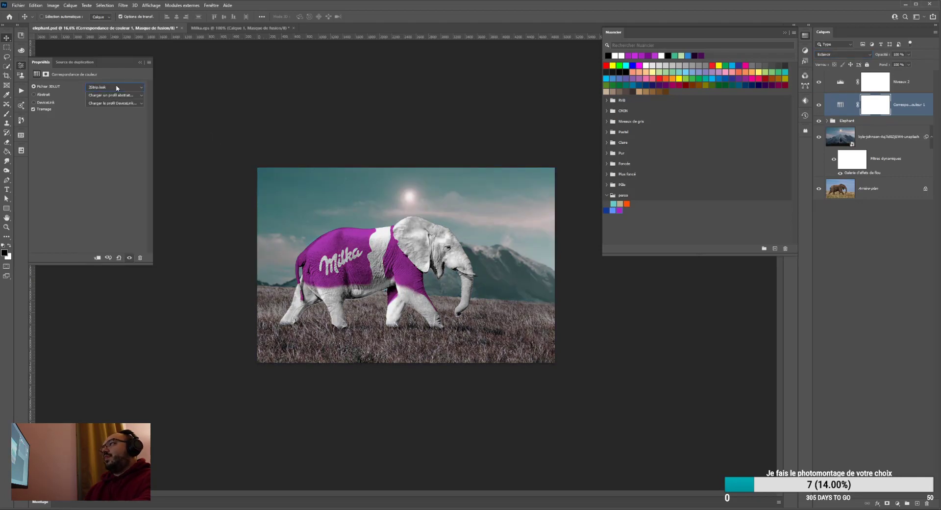
scroll(115, 87, down, 1)
scroll(116, 88, up, 1)
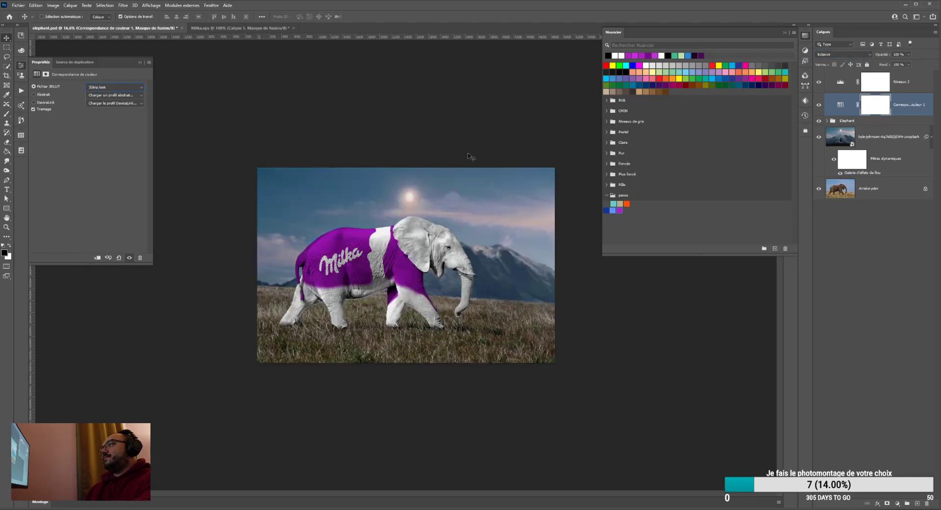
key(Delete)
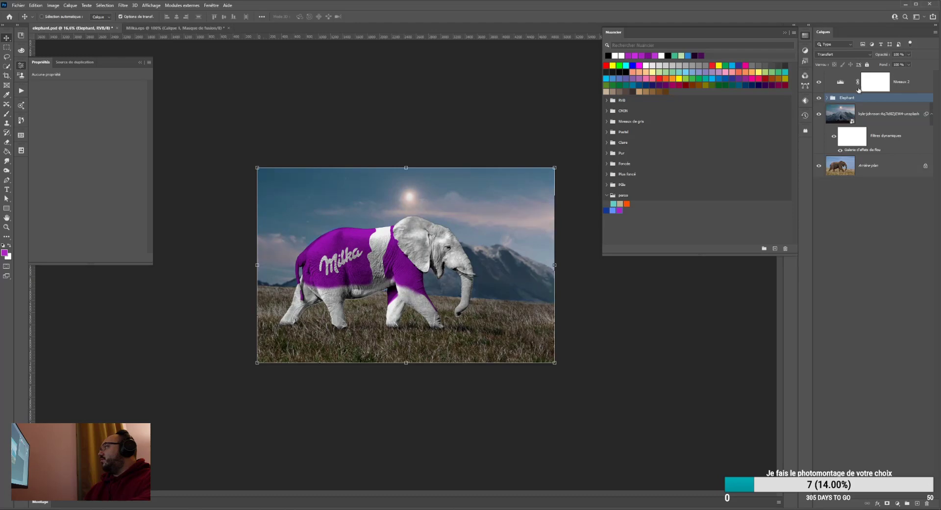
- Add a Correction sélective adjustment layer directly above the Niveaux 2 layer
click(897, 84)
click(898, 503)
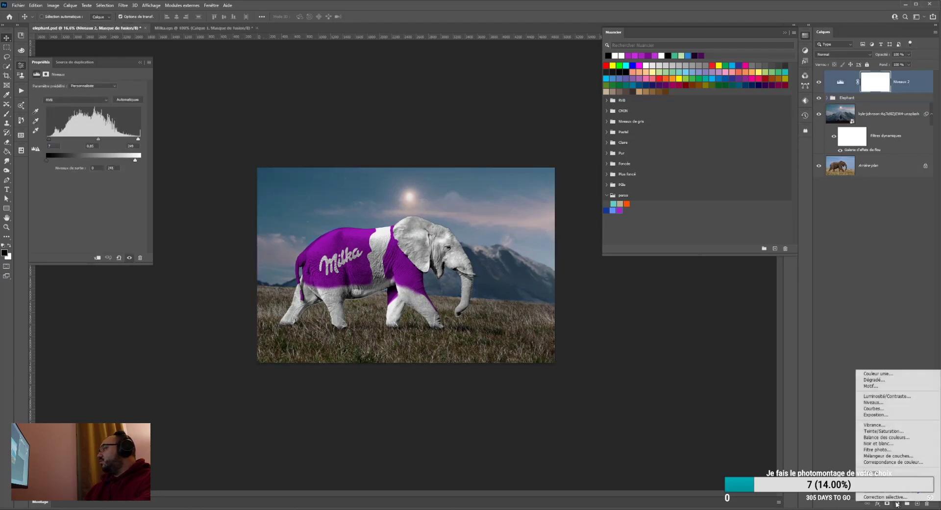
click(892, 497)
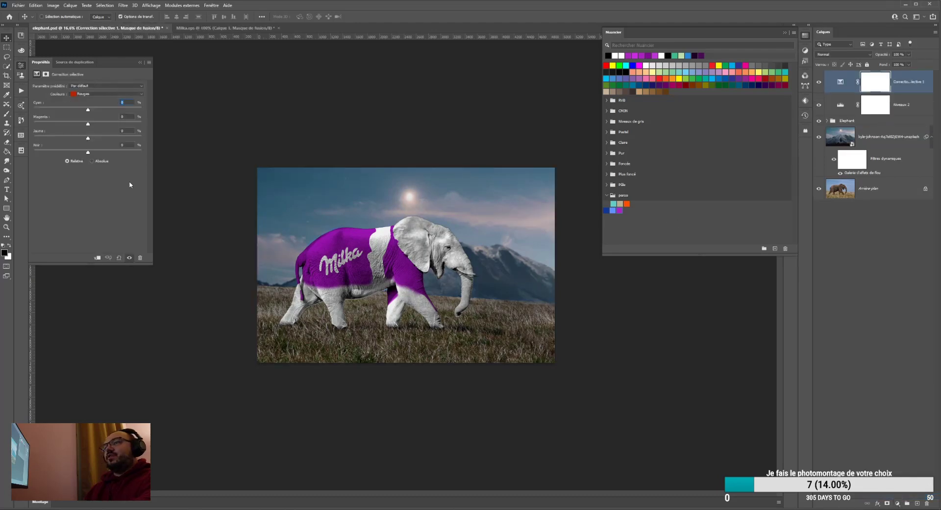
- Try different Cyan, Magenta and Noir amounts for the Gris range of the selective colour adjustment
click(90, 95)
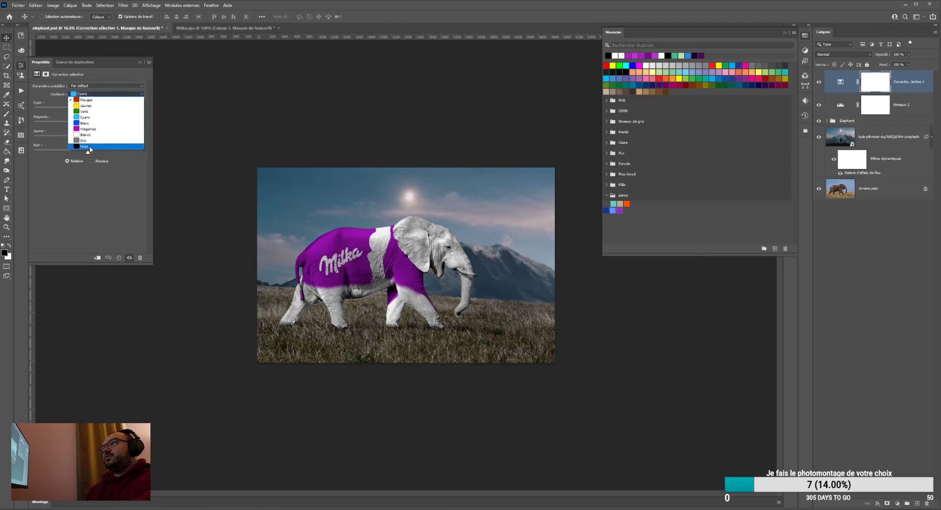
click(88, 136)
drag(88, 111, 92, 110)
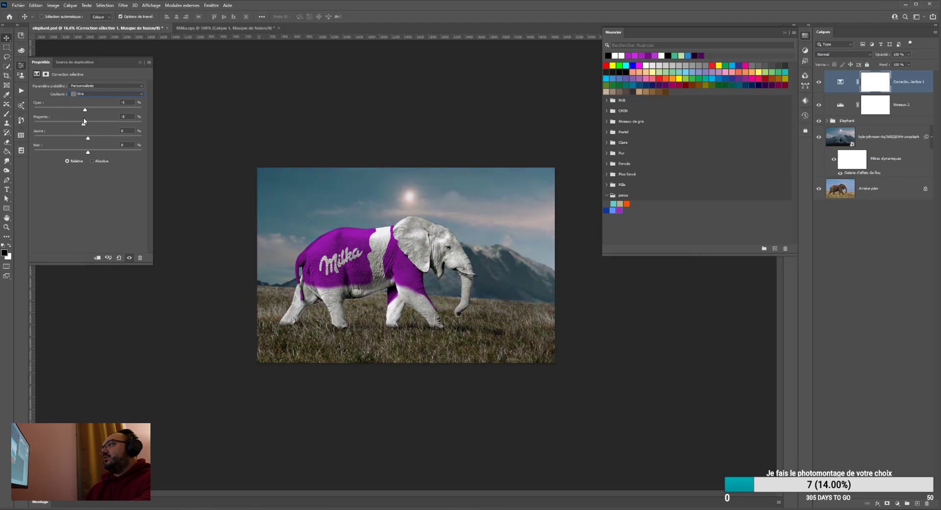
drag(89, 140, 87, 153)
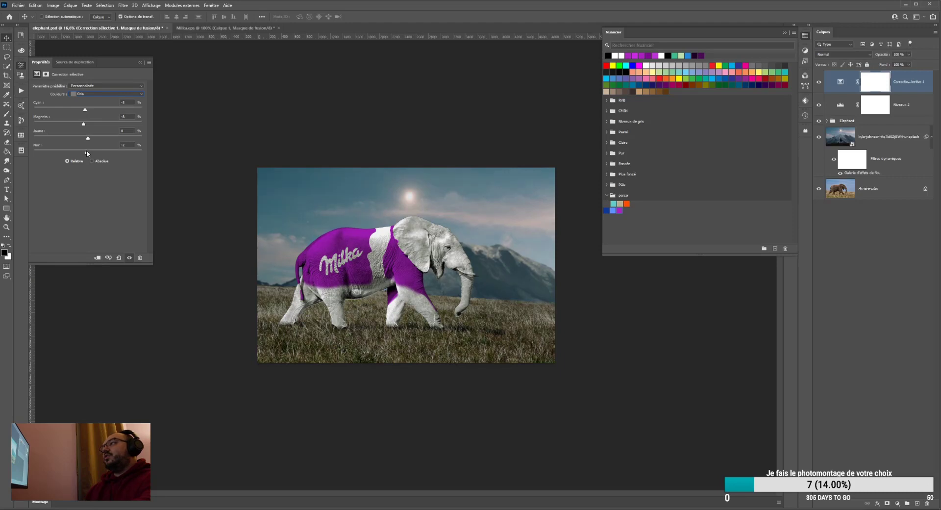
click(129, 259)
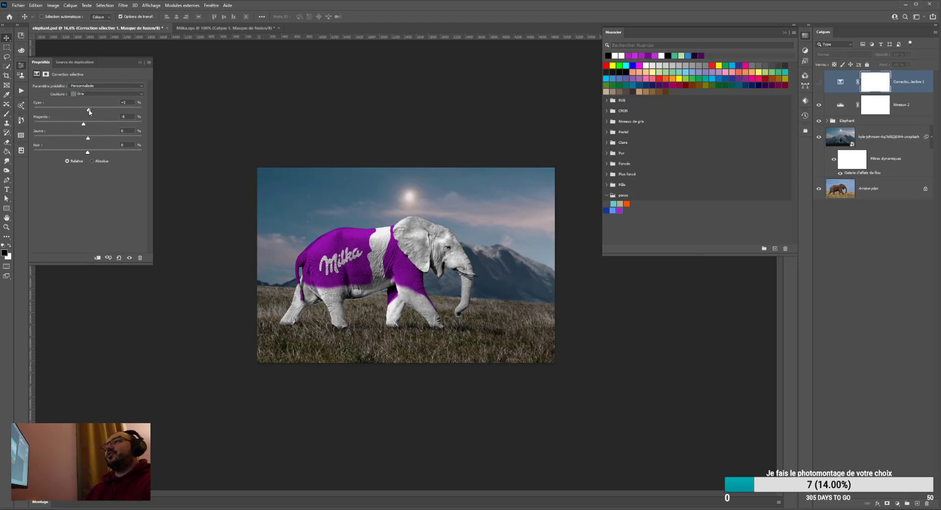
drag(85, 110, 96, 108)
- Try lowering the Magenta amount in the Magentas range with the layer shown, and reset the selective colour adjustment
click(106, 93)
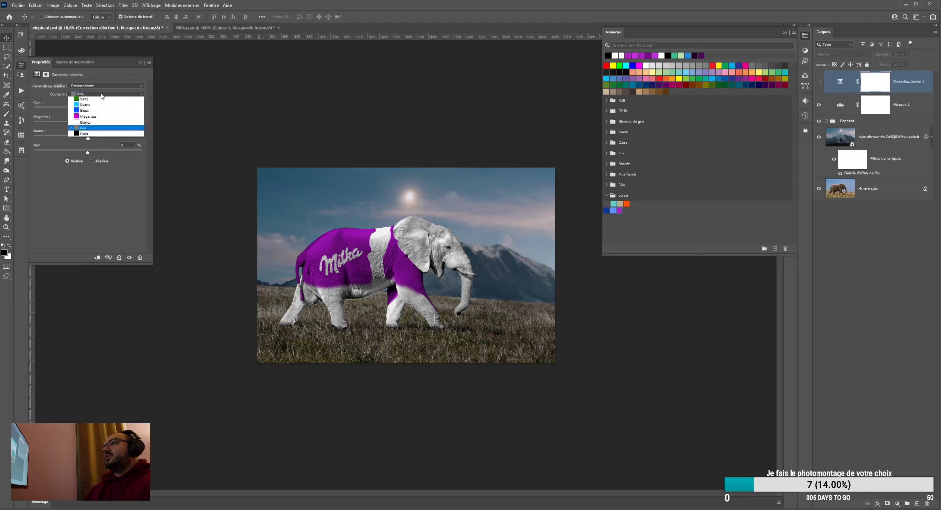
click(90, 126)
drag(90, 125, 126, 122)
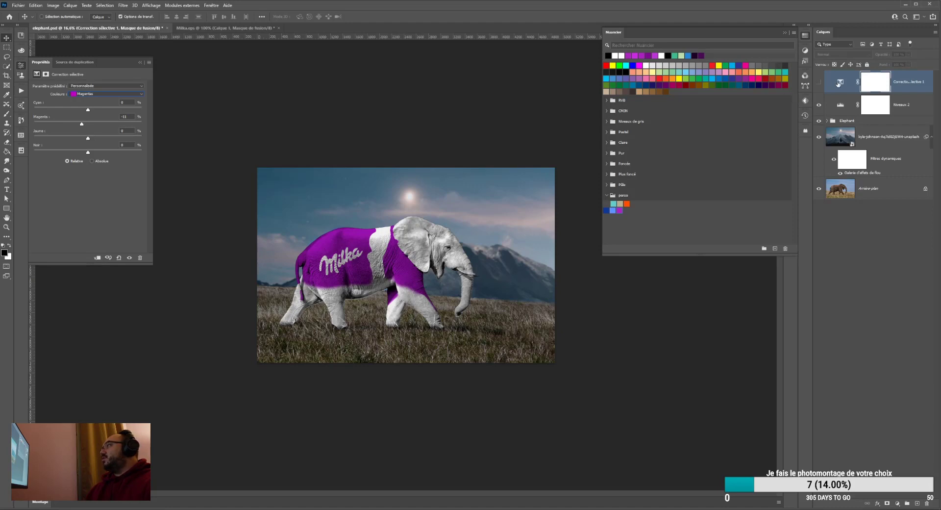
click(819, 82)
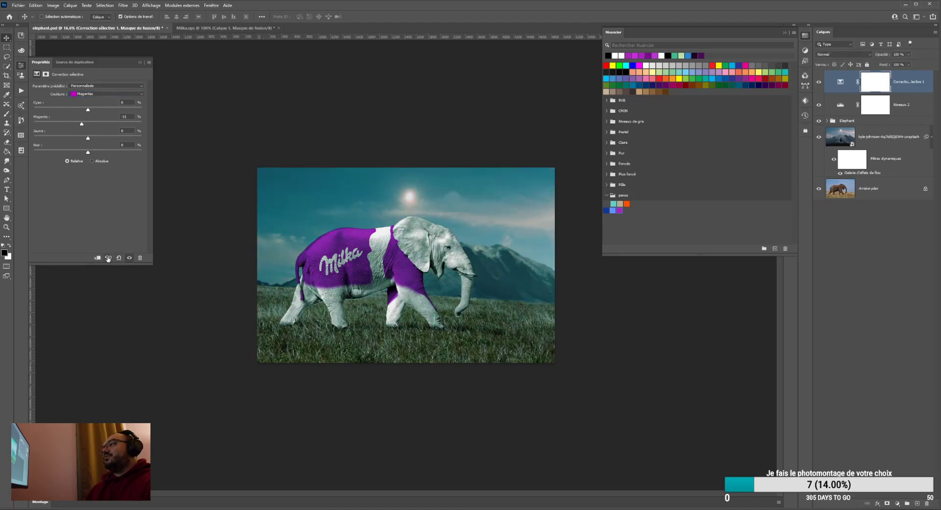
mouse_move(88, 110)
mouse_down()
mouse_move(97, 110)
mouse_move(83, 112)
mouse_up()
click(82, 94)
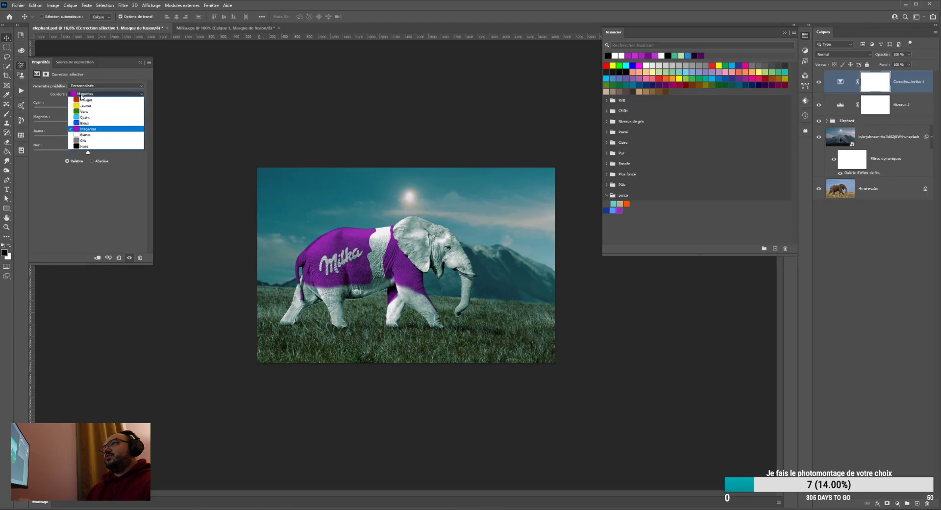
click(82, 96)
click(119, 258)
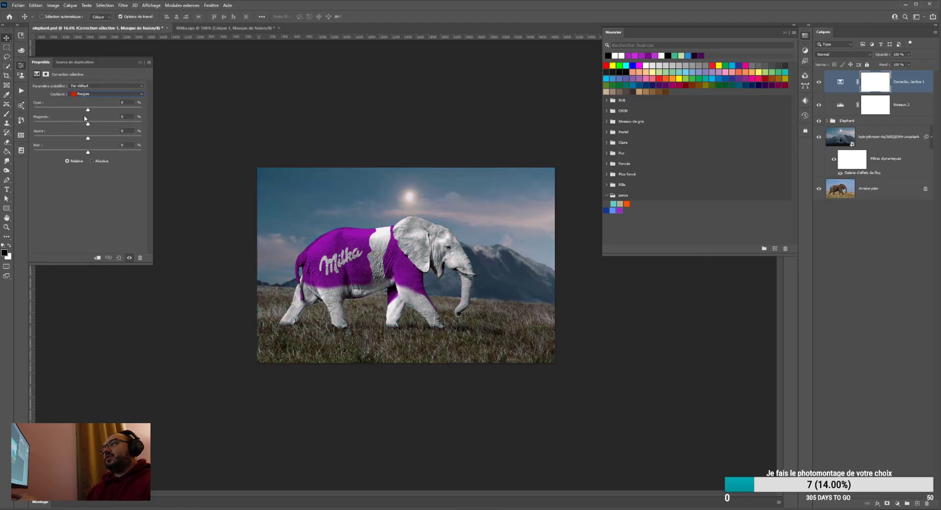
- Set the Magentas range of the selective colour adjustment to Cyan +23 %, Magenta -9 % and Noir +2 %
click(81, 94)
click(83, 126)
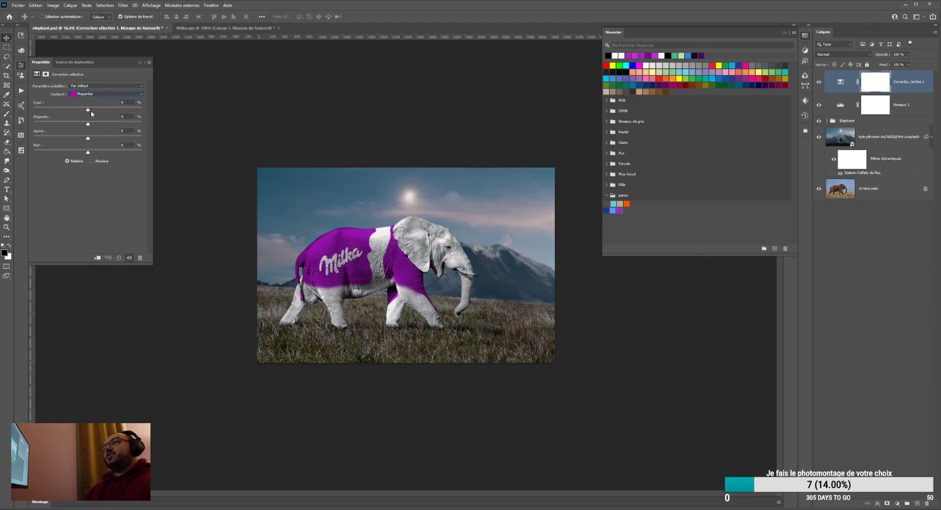
drag(87, 110, 100, 109)
drag(83, 123, 82, 122)
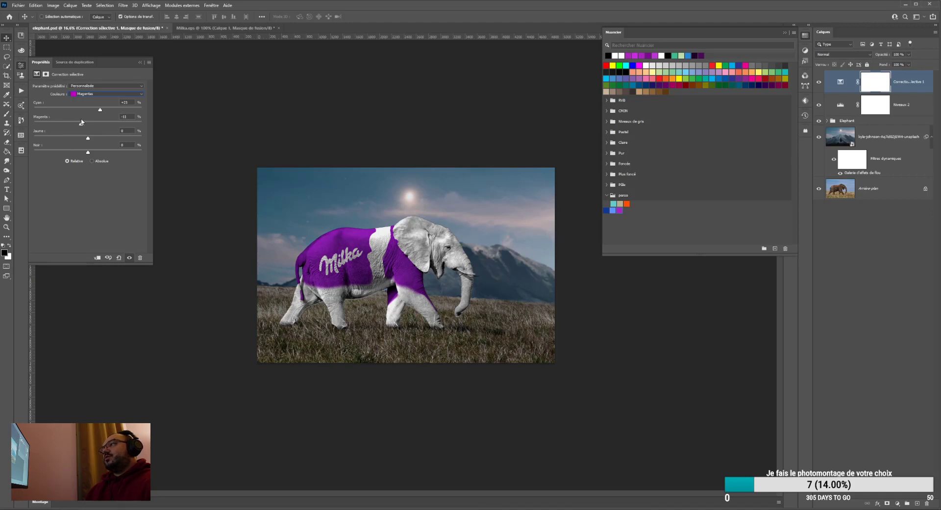
drag(89, 154, 95, 152)
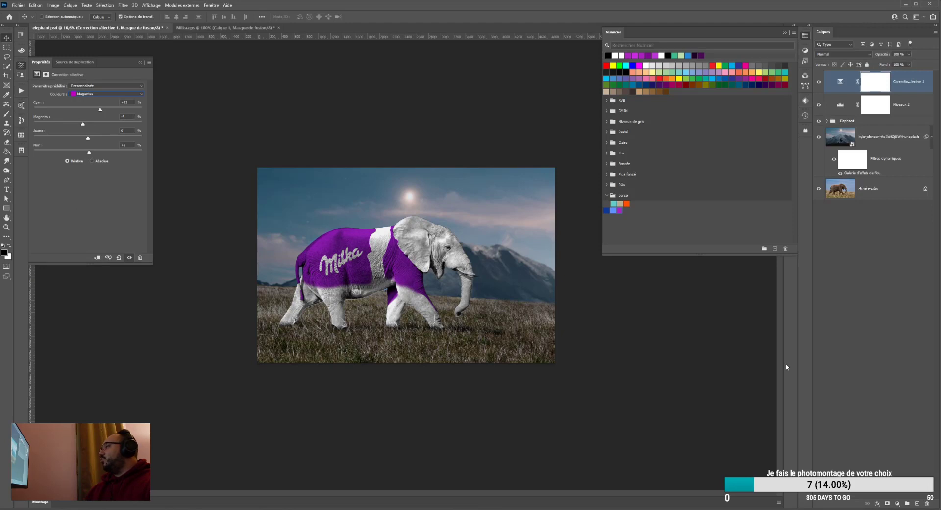
- Add a Teinte/Saturation adjustment layer on top and raise its global saturation to +32
click(898, 504)
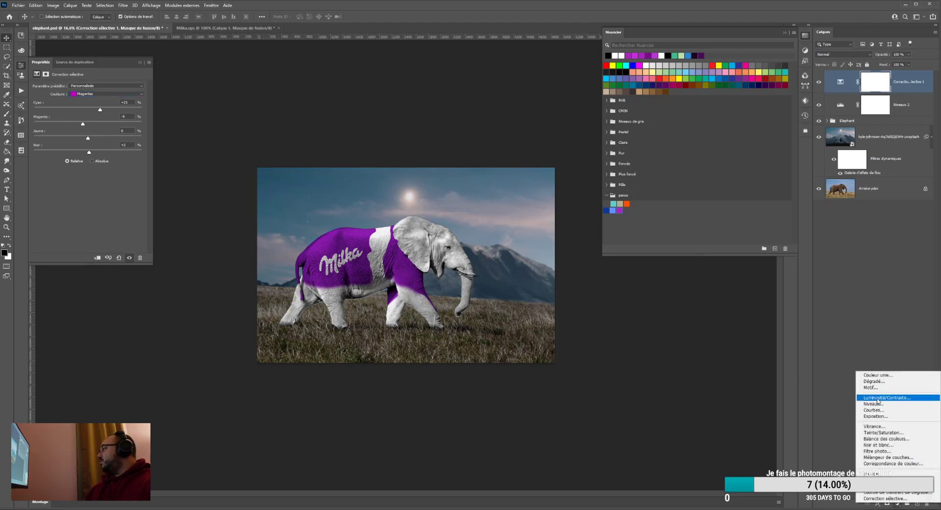
click(882, 433)
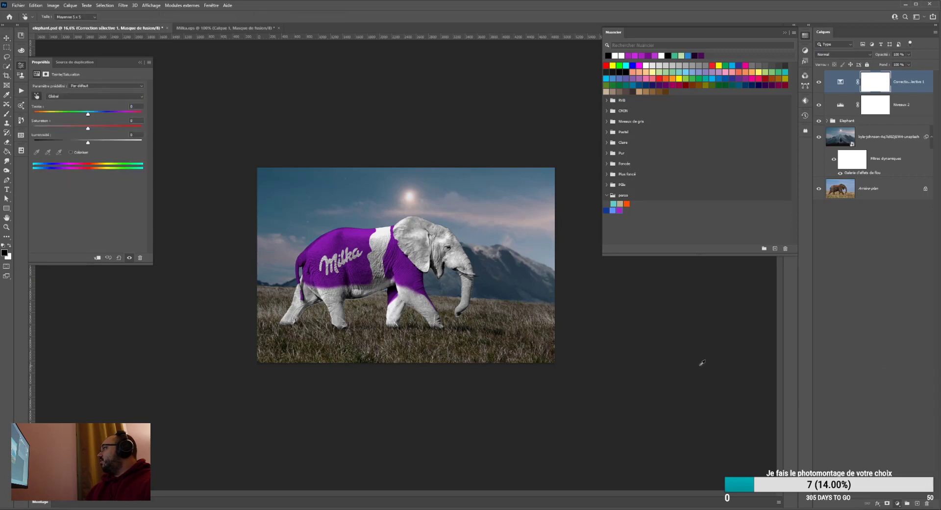
drag(88, 129, 73, 131)
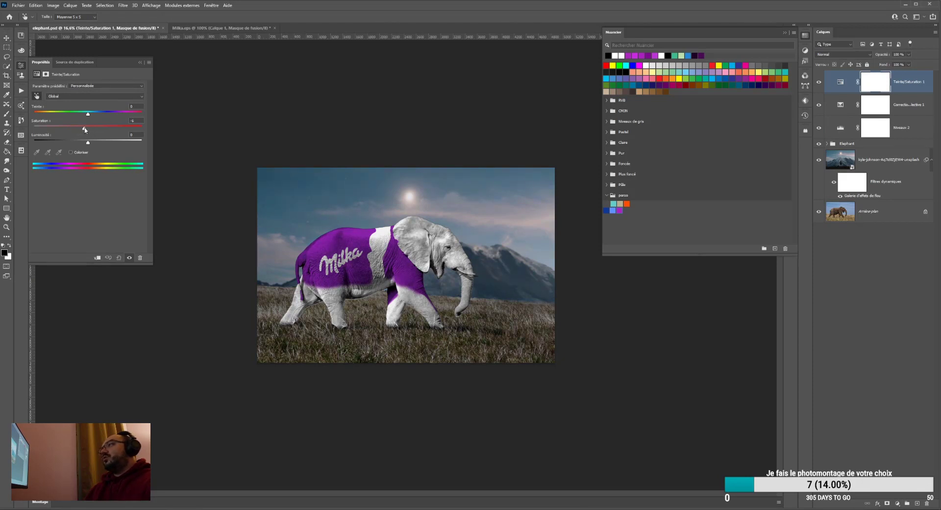
click(128, 258)
click(130, 258)
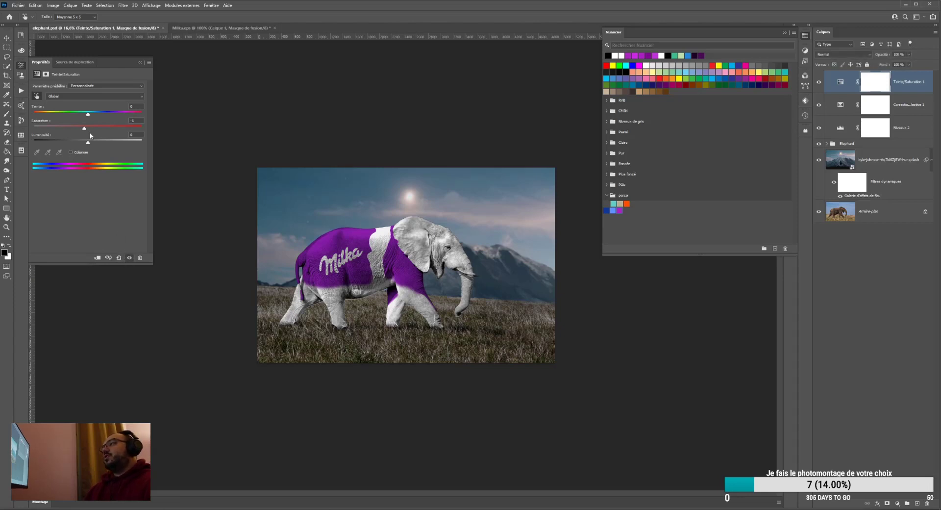
mouse_move(85, 128)
mouse_down()
mouse_move(62, 129)
mouse_move(83, 130)
mouse_up()
drag(129, 129, 95, 129)
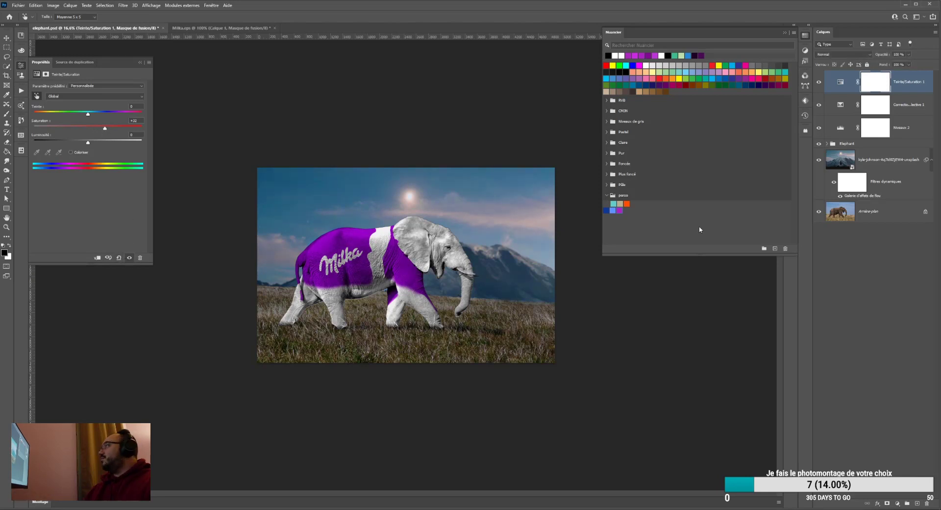
- Copy the merged montage onto a new top layer with Appliquer une image and convert that layer to a smart object
click(917, 504)
click(53, 5)
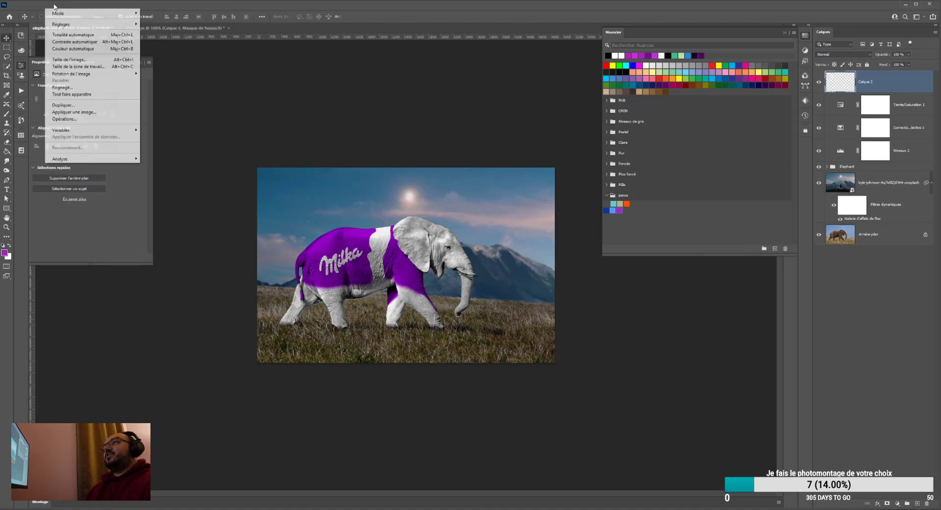
click(81, 112)
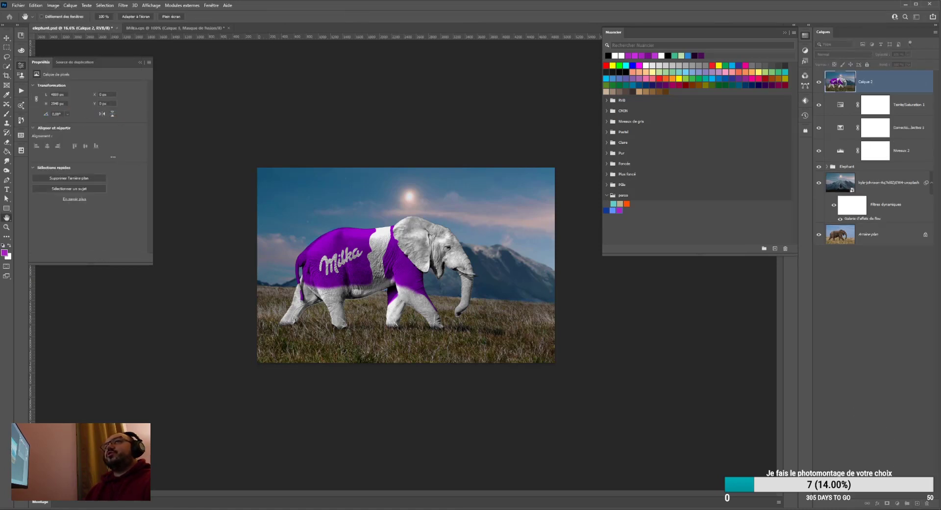
drag(0, 157, 351, 42)
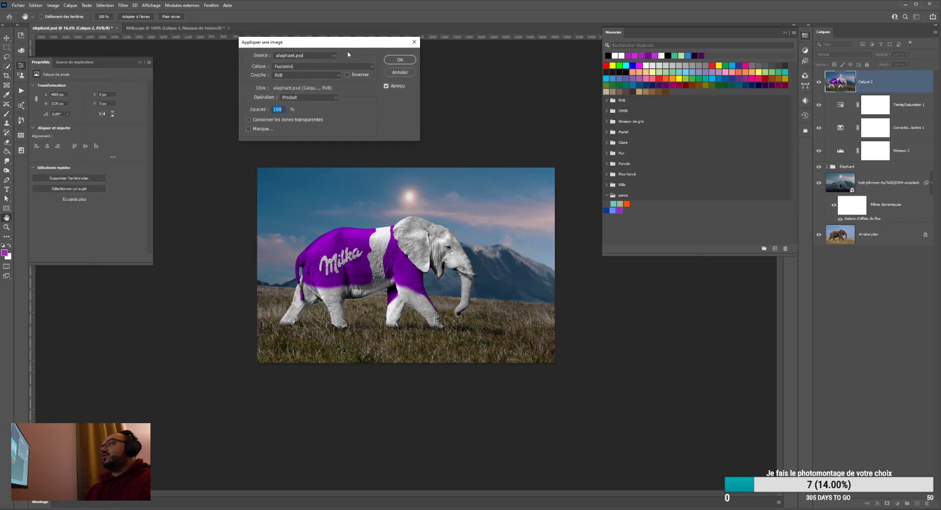
click(400, 61)
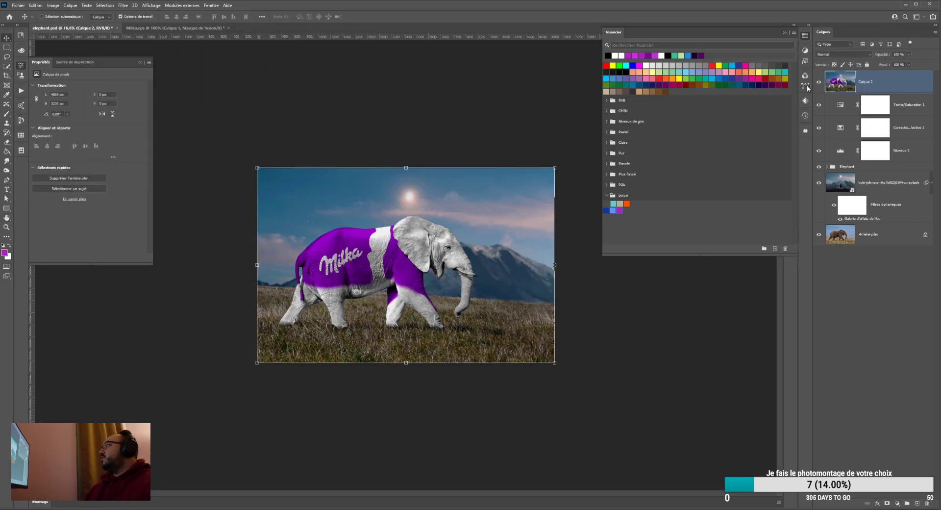
right_click(873, 86)
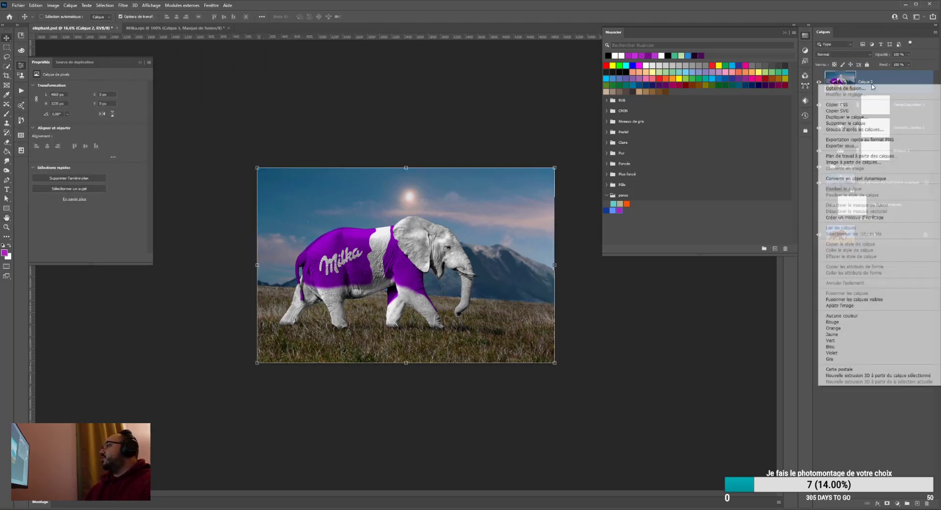
click(856, 179)
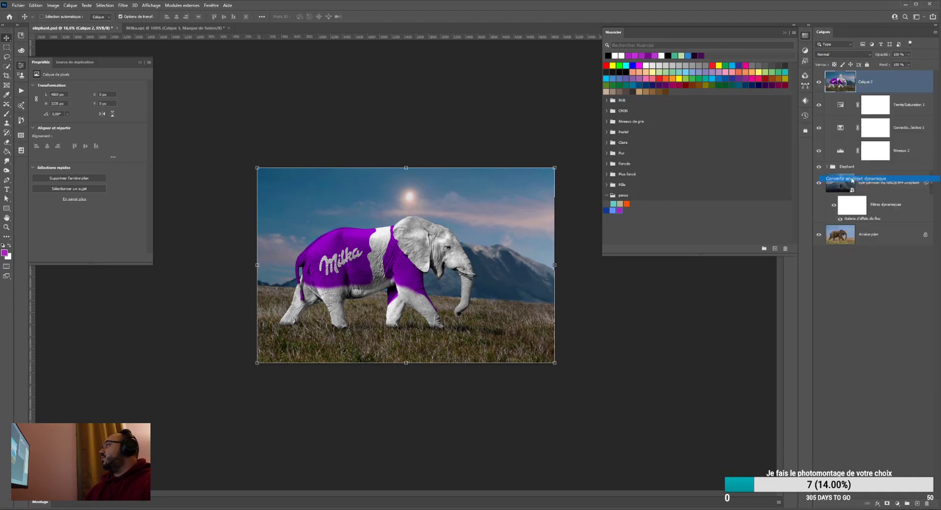
- Start the Éclairage render filter on the merged layer, turn its light into an upright oval over the elephant and slightly lower the intensity
click(122, 6)
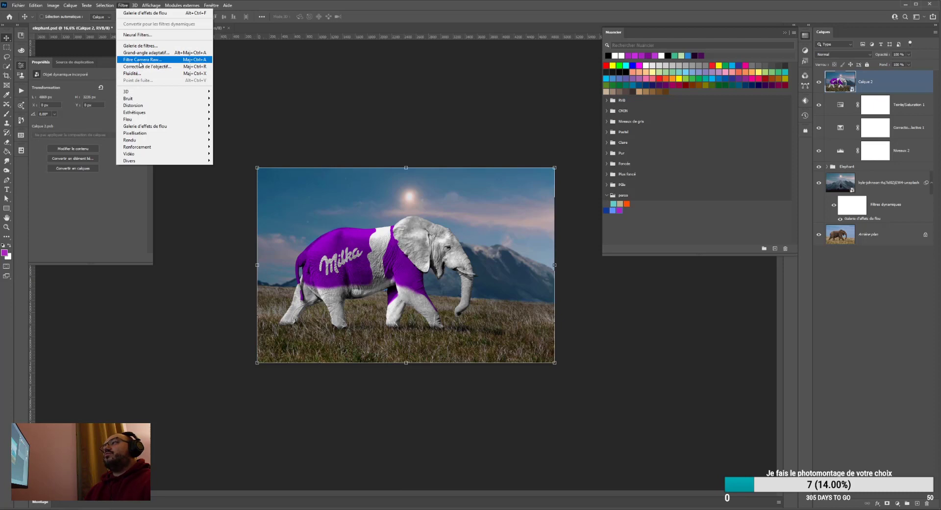
mouse_move(138, 141)
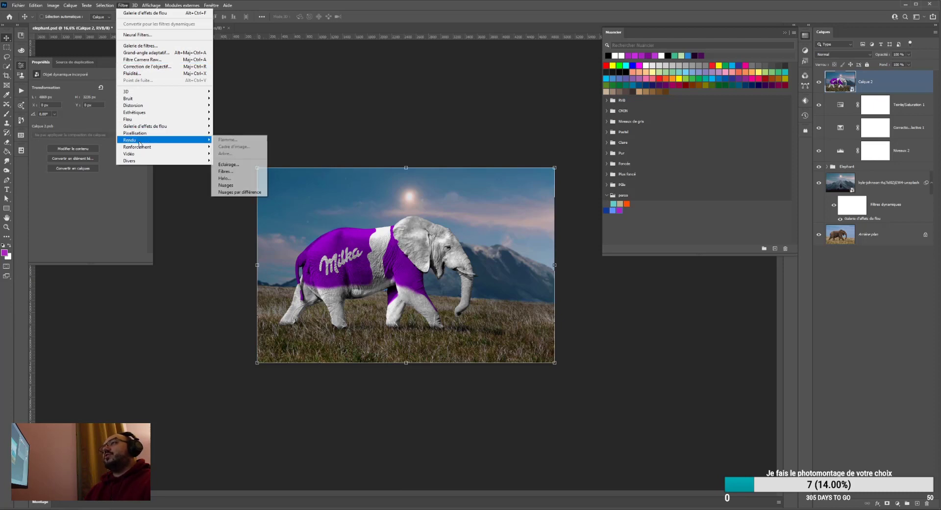
click(227, 164)
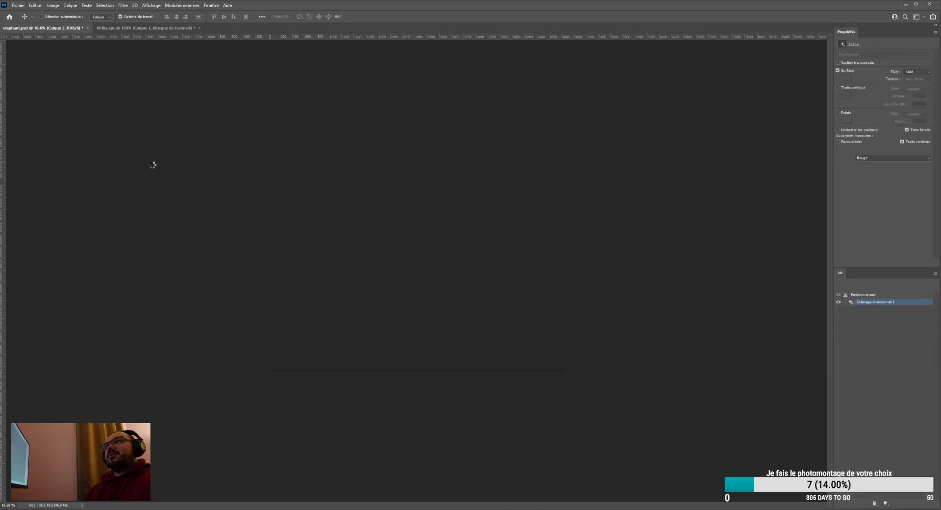
drag(492, 225, 411, 244)
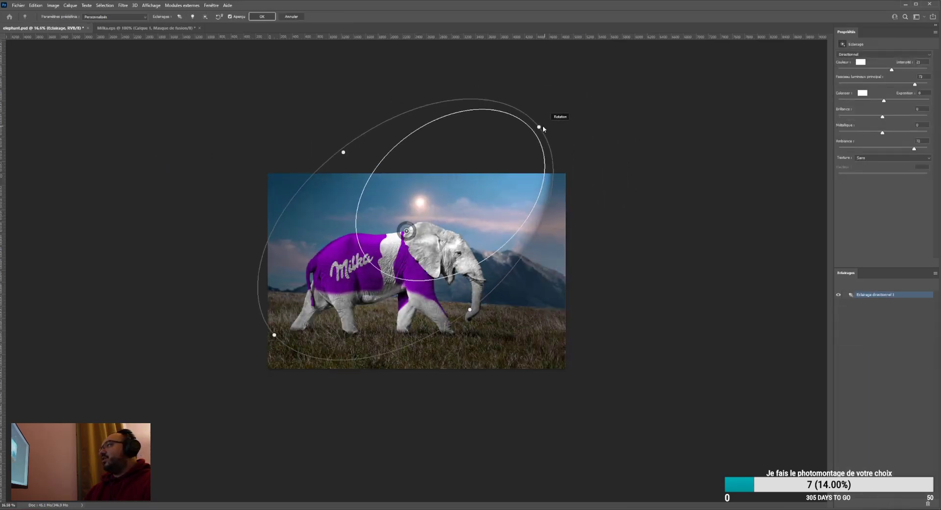
drag(541, 126, 418, 98)
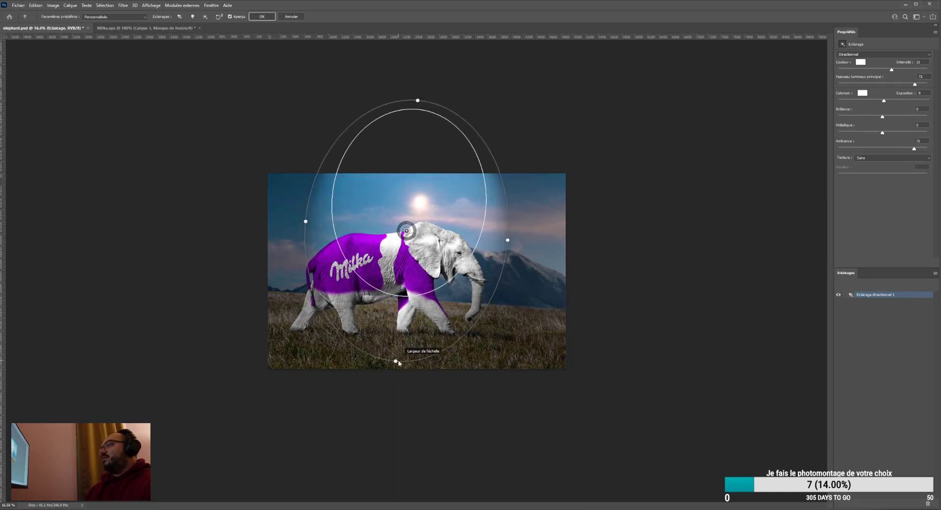
drag(394, 364, 405, 367)
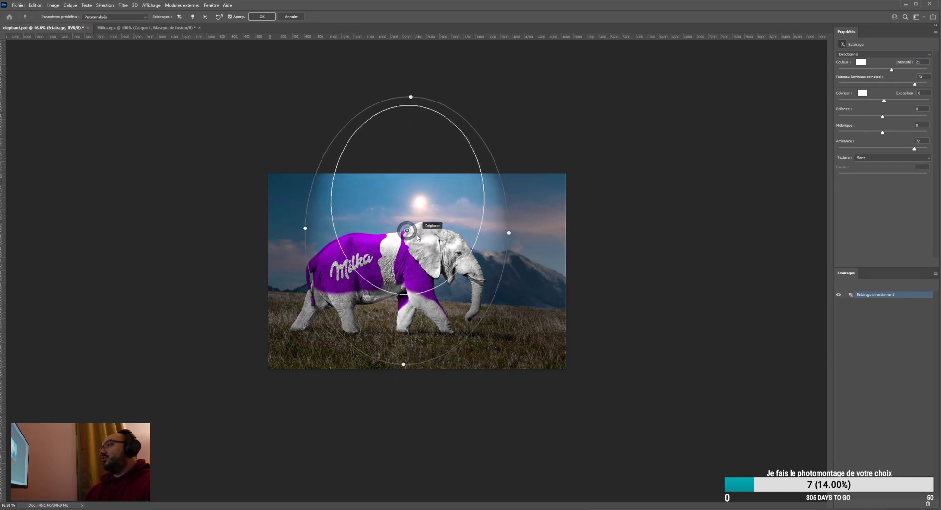
drag(413, 227, 413, 227)
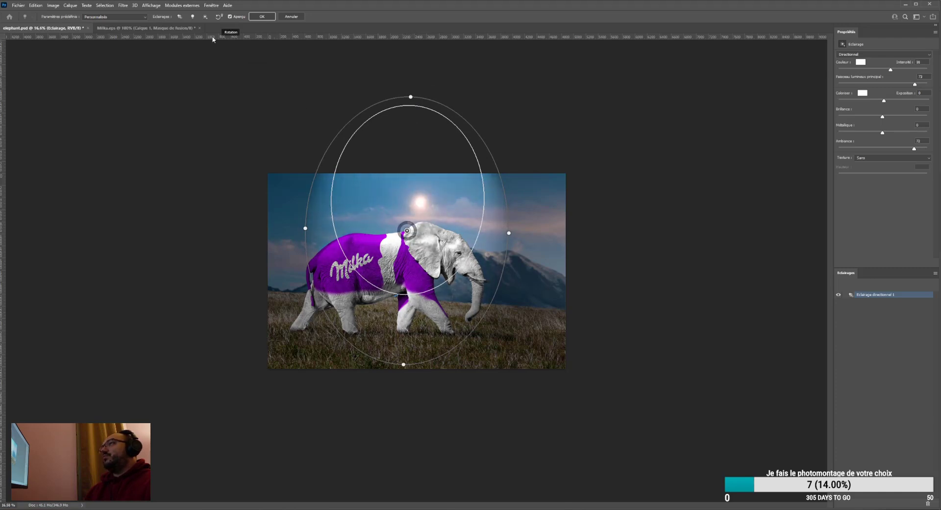
- Compare the montage with and without the lighting effect preview
click(230, 17)
click(230, 17)
click(230, 17)
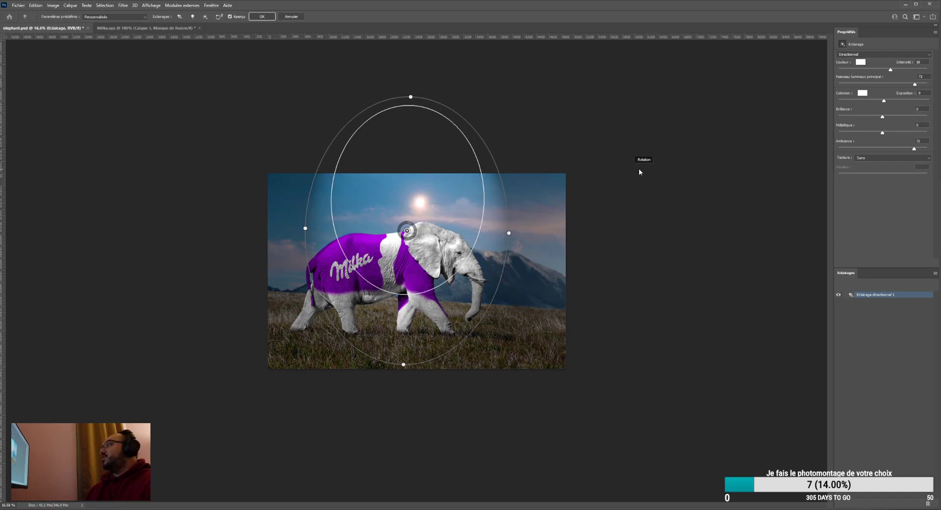
- Set the light's colour to a pale yellow with hue 62°, saturation 31% and brightness 100%
click(860, 62)
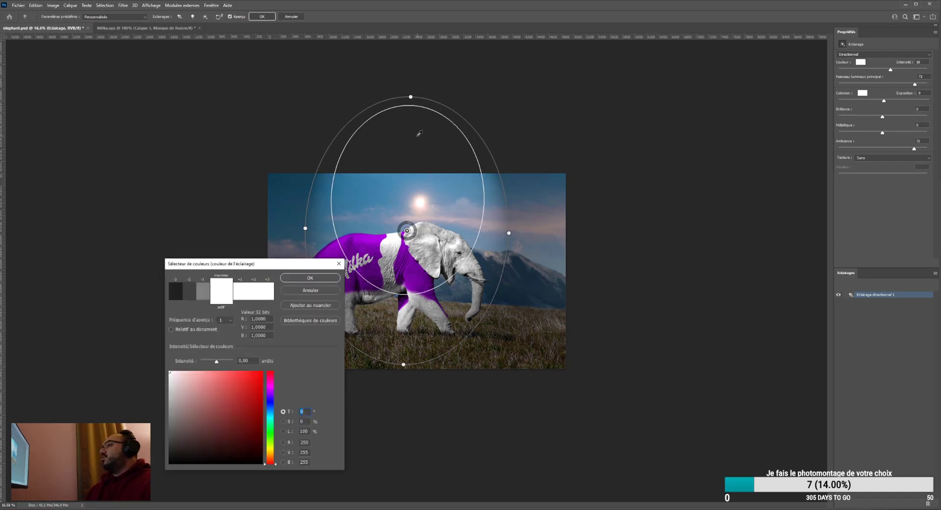
drag(271, 455, 273, 451)
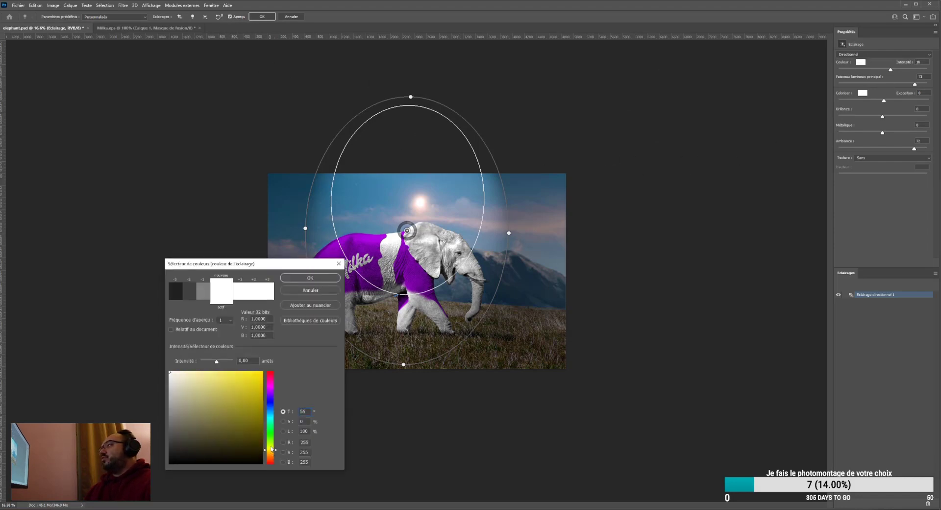
mouse_move(248, 384)
mouse_down()
mouse_move(177, 371)
mouse_move(205, 363)
mouse_up()
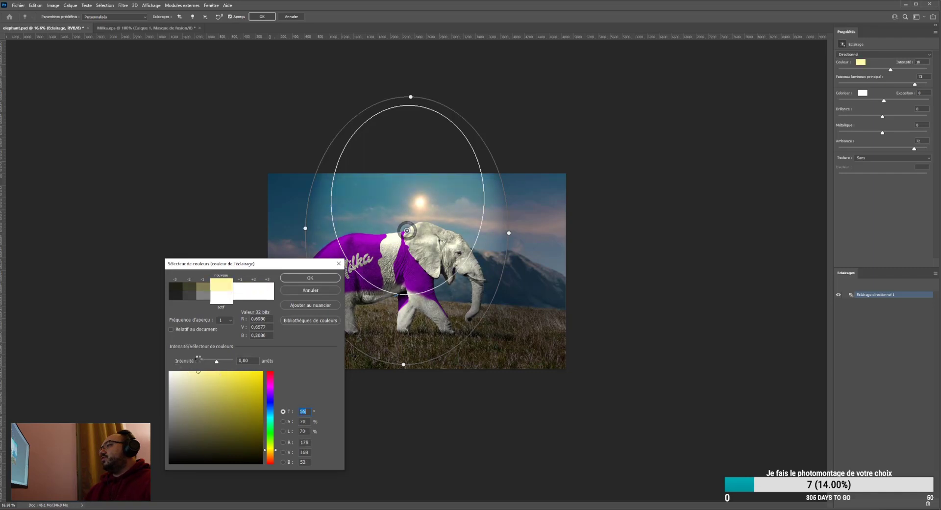
click(270, 457)
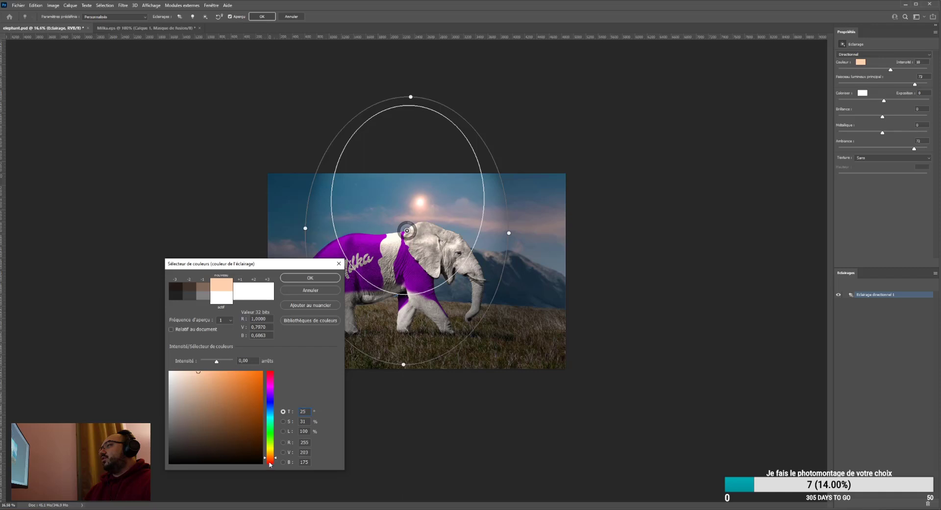
drag(269, 462, 270, 450)
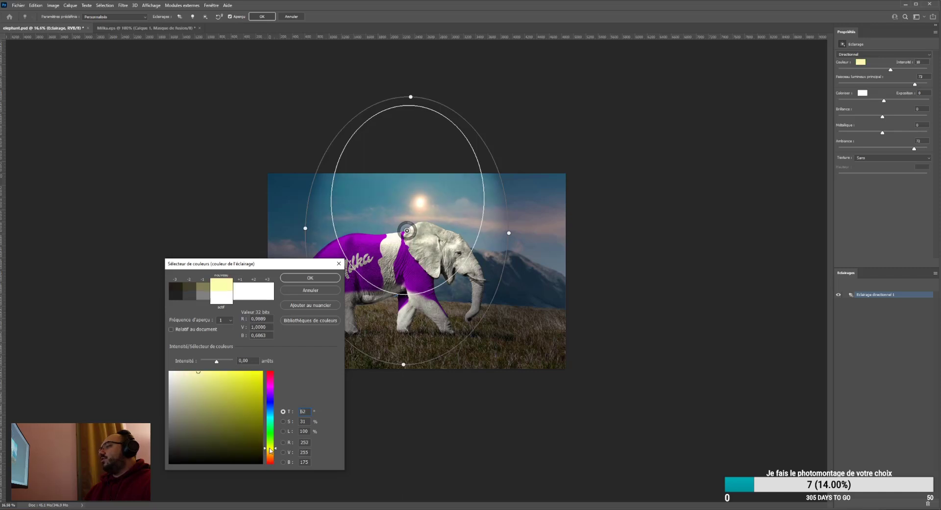
click(297, 277)
- Compare the image with and without the lighting, slightly lower the light's intensity and apply the Éclairage filter
click(230, 16)
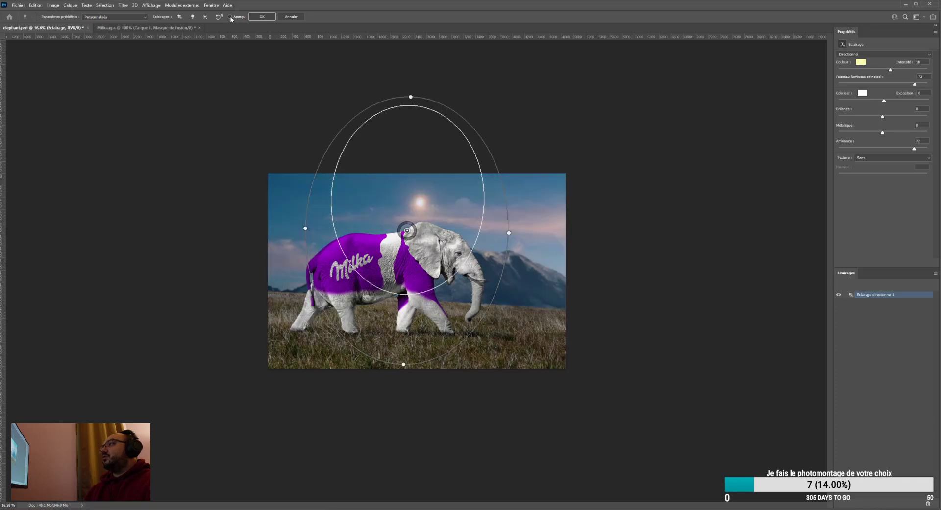
click(230, 16)
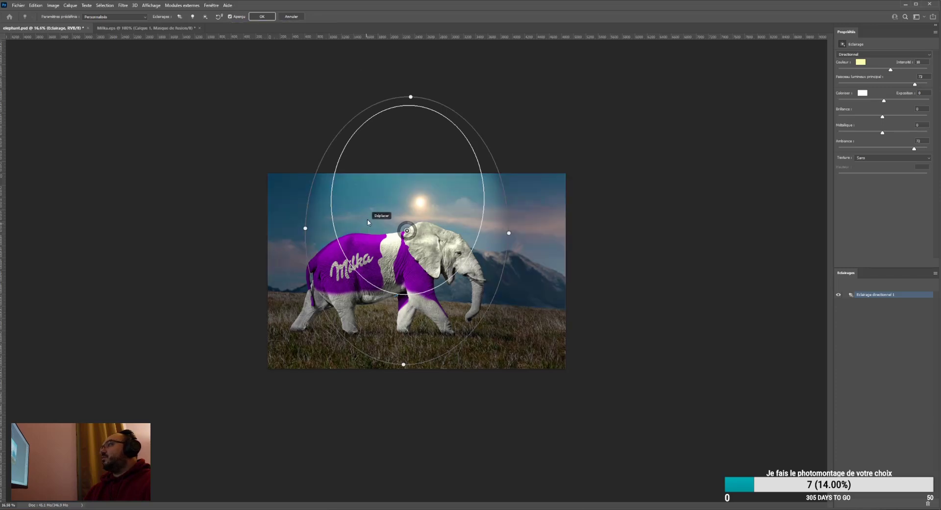
drag(411, 227, 409, 227)
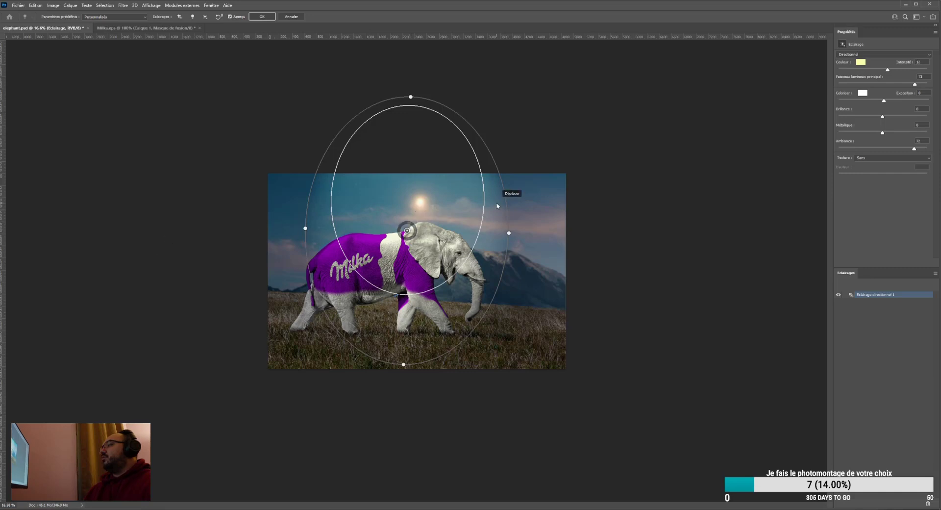
click(265, 18)
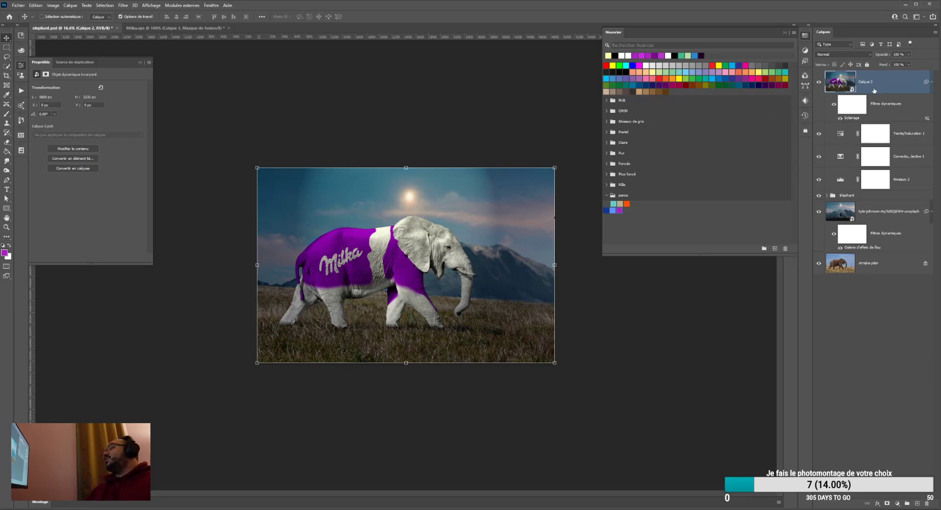
- Start Correction de l'objectif on the merged layer and set custom fringe corrections: red/cyan +17,46, green/magenta +47,62, blue/yellow +45,24
key(ctrl+plus)
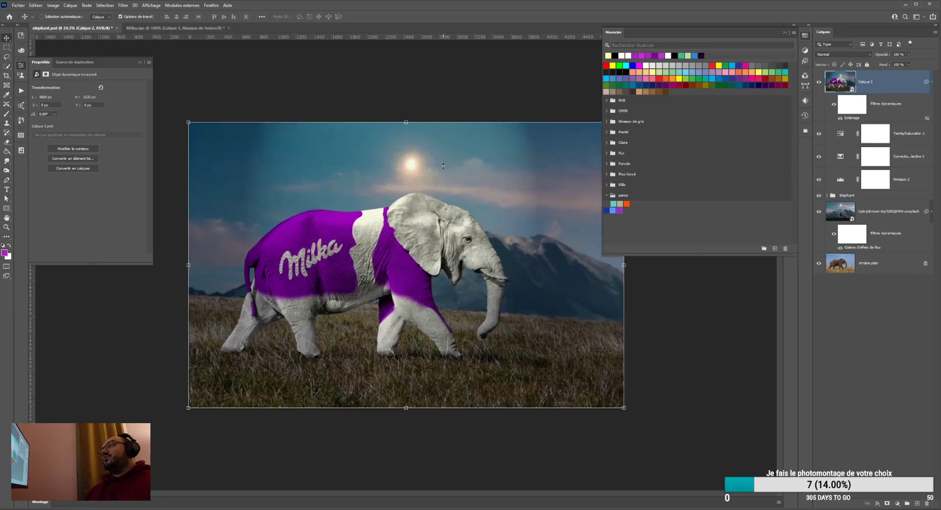
key(ctrl+minus)
click(123, 6)
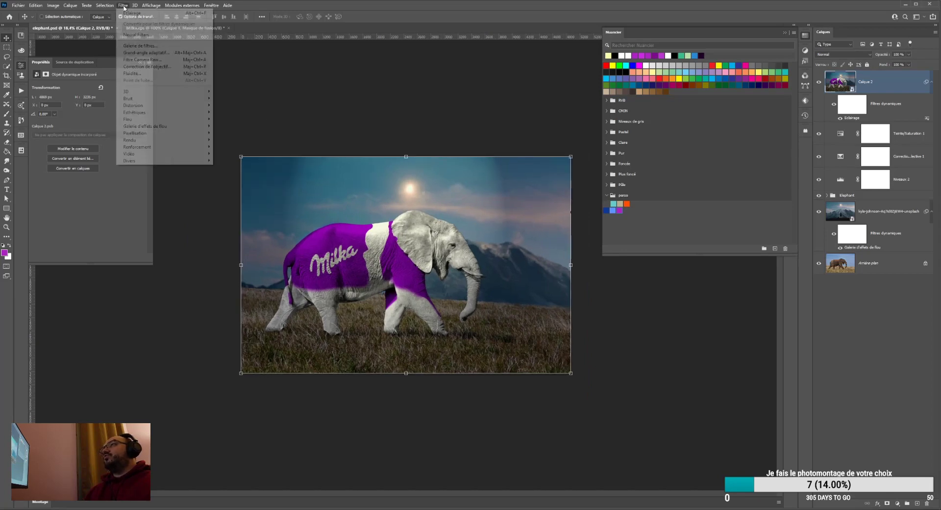
click(141, 67)
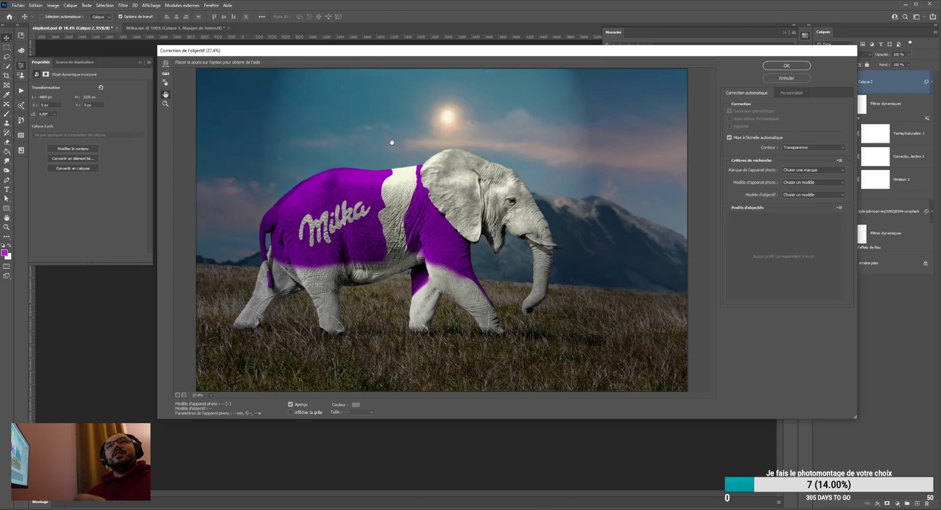
click(790, 93)
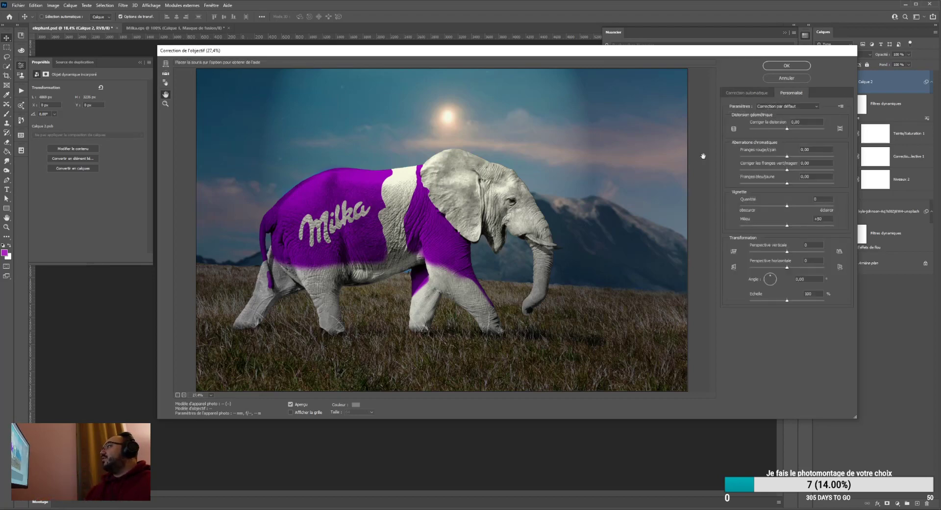
drag(788, 157, 801, 170)
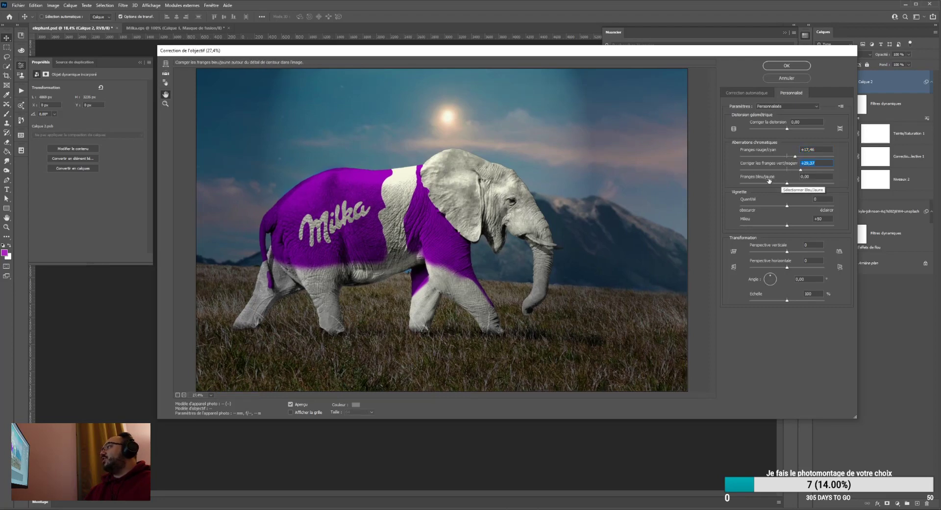
drag(787, 183, 793, 184)
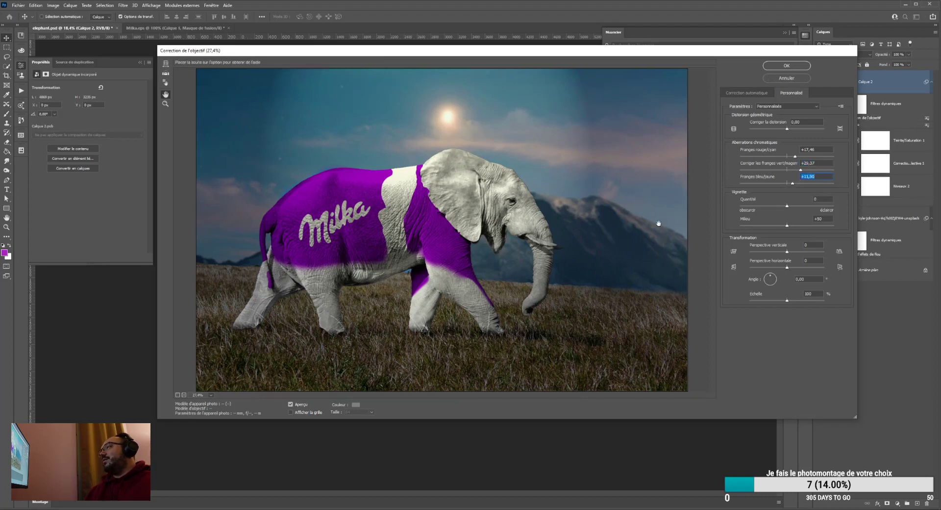
click(807, 184)
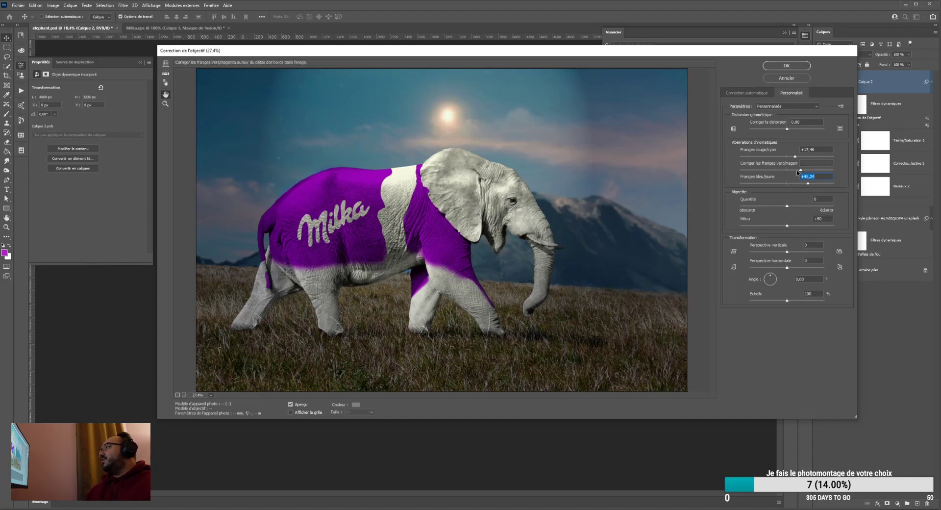
drag(801, 170, 809, 171)
- Set the vignette amount to +10, its midpoint to +60 and the vertical perspective to +1, and apply the lens correction
click(791, 205)
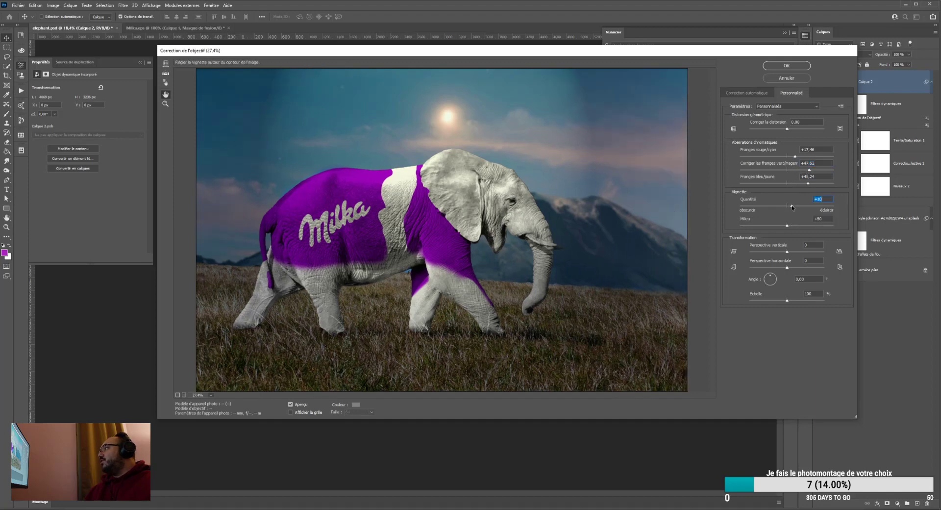
click(796, 226)
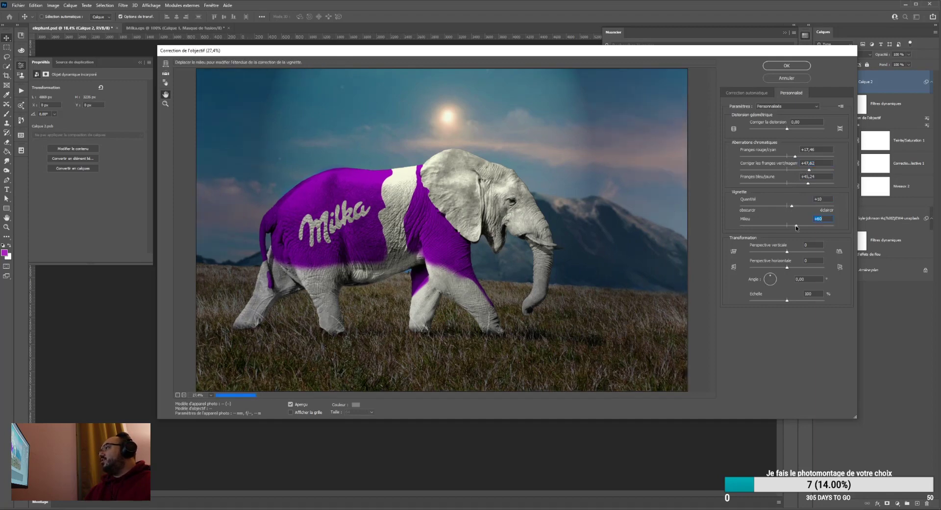
click(789, 253)
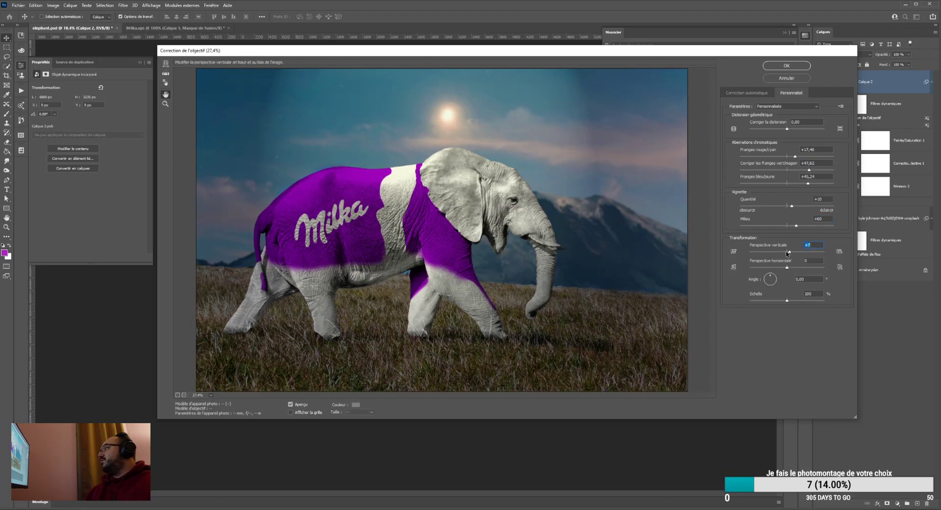
click(787, 253)
click(789, 252)
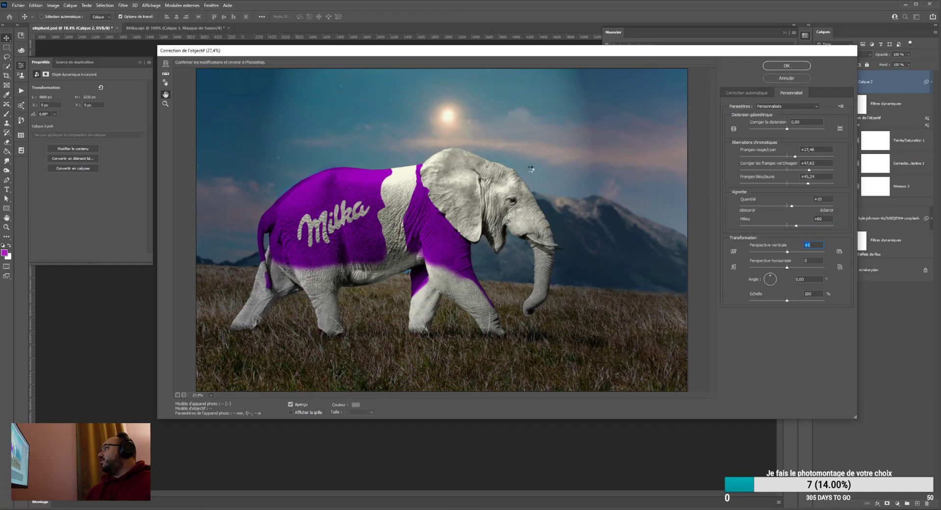
key(Return)
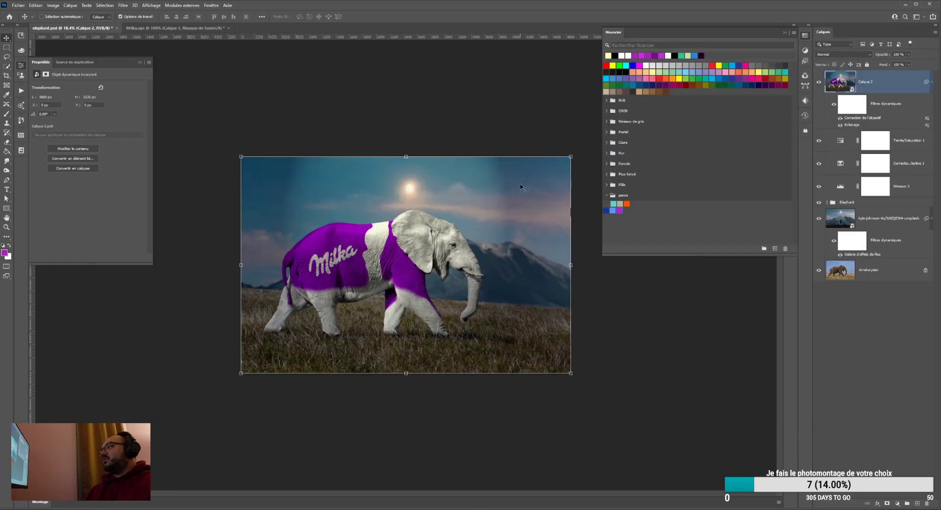
- Compare the elephant up close with and without the Correction de l'objectif smart filter
scroll(466, 250, up, 5)
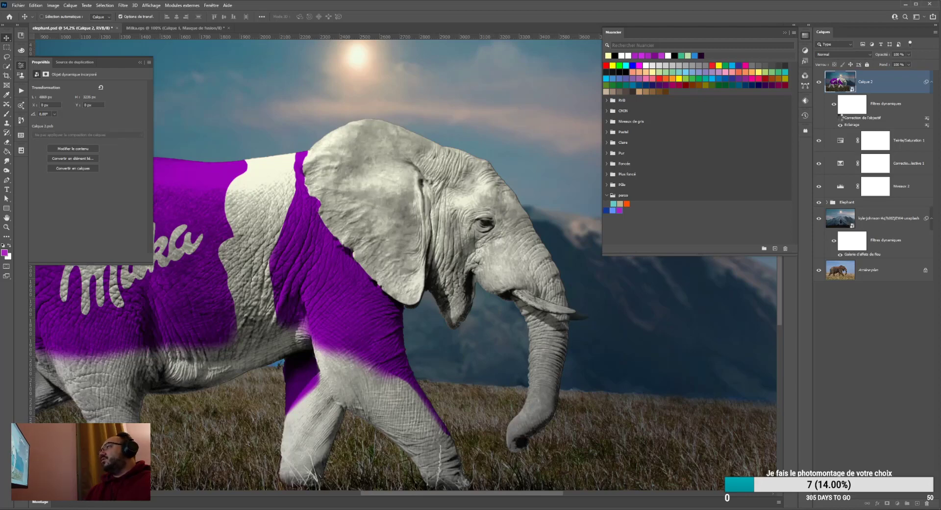
click(840, 119)
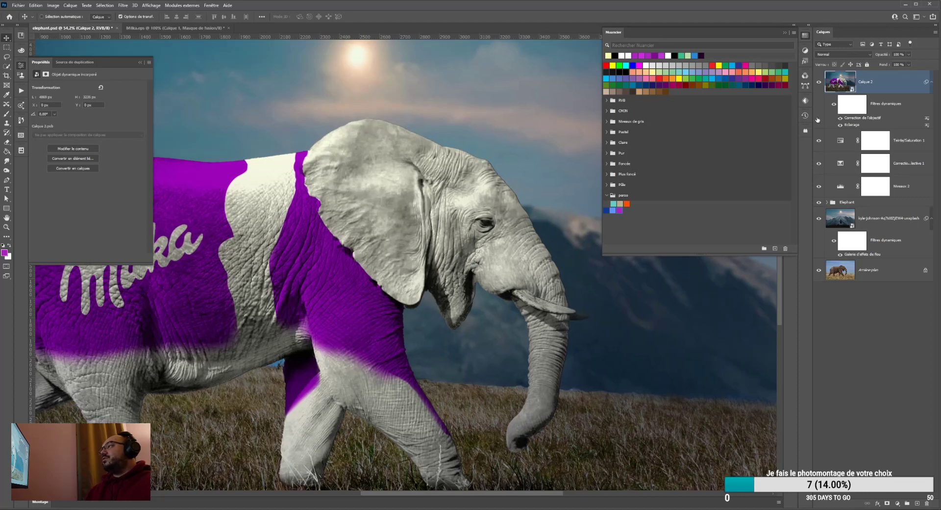
scroll(480, 148, down, 5)
- Reopen the merged layer's Correction de l'objectif filter and set the custom geometric distortion correction to +7,00
scroll(480, 147, up, 1)
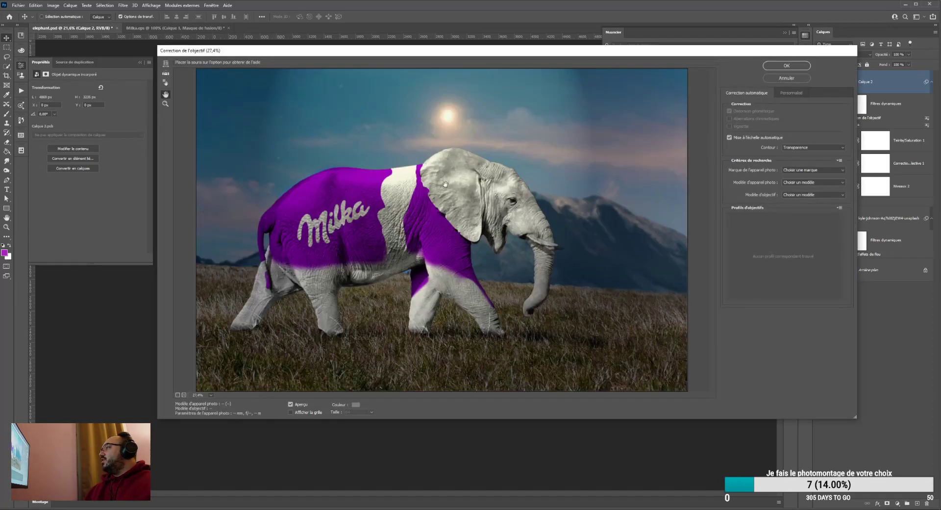
click(791, 92)
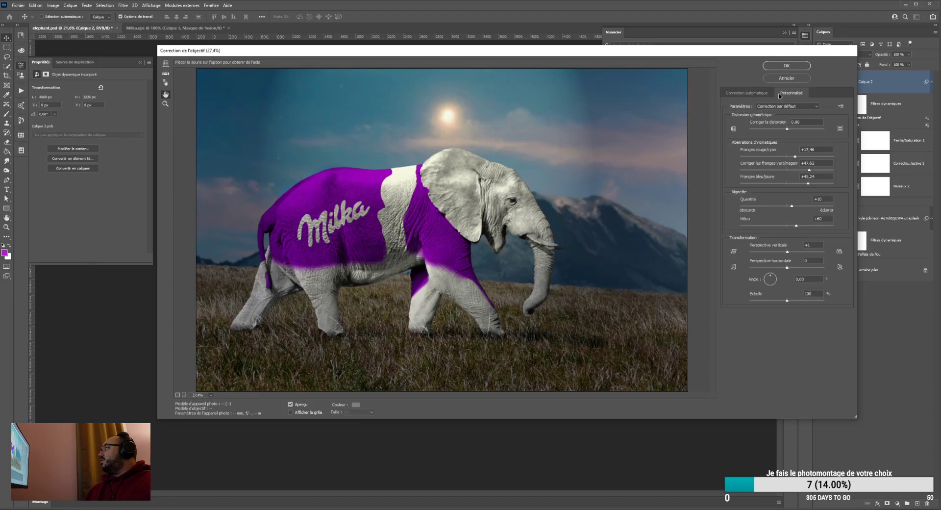
drag(787, 129, 790, 131)
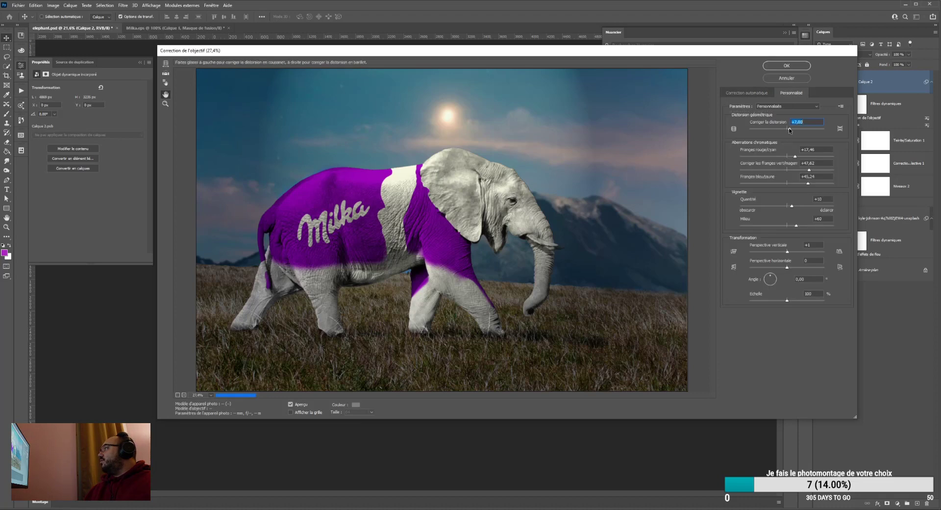
- Try automatic lens correction with the Apple, Canon, DJI and FUJIFILM camera makes and several Fujifilm lens profiles
click(742, 94)
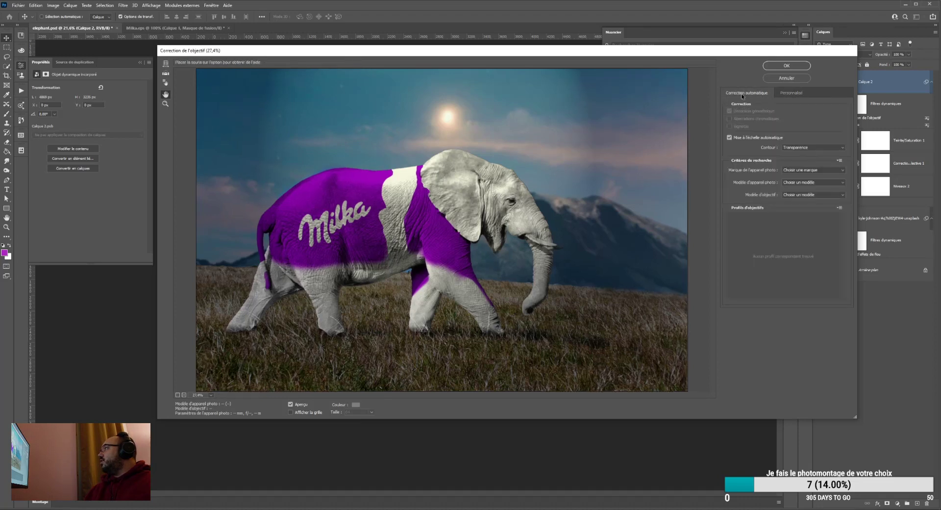
click(799, 170)
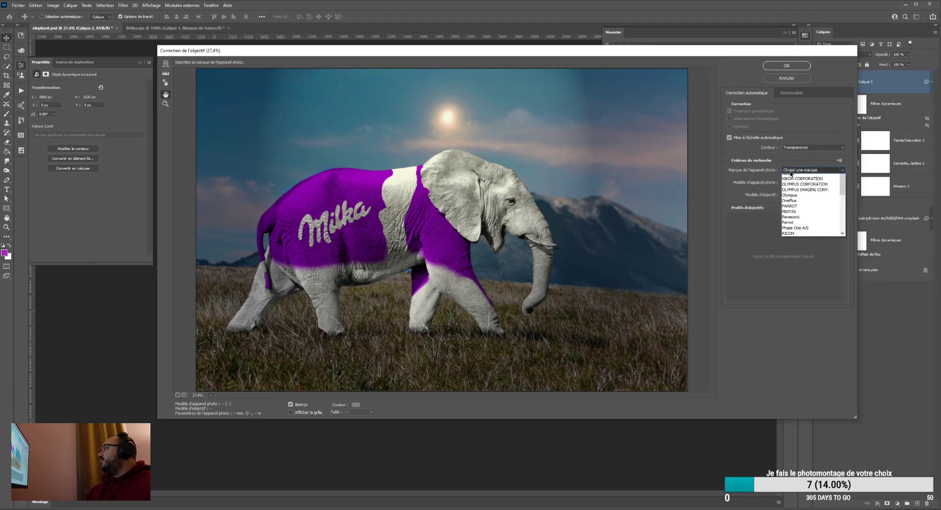
click(791, 170)
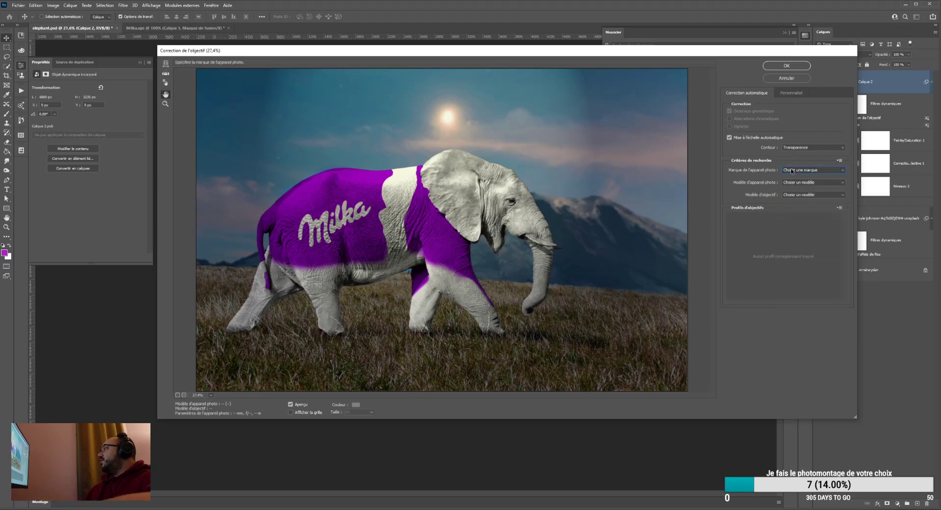
scroll(792, 170, down, 1)
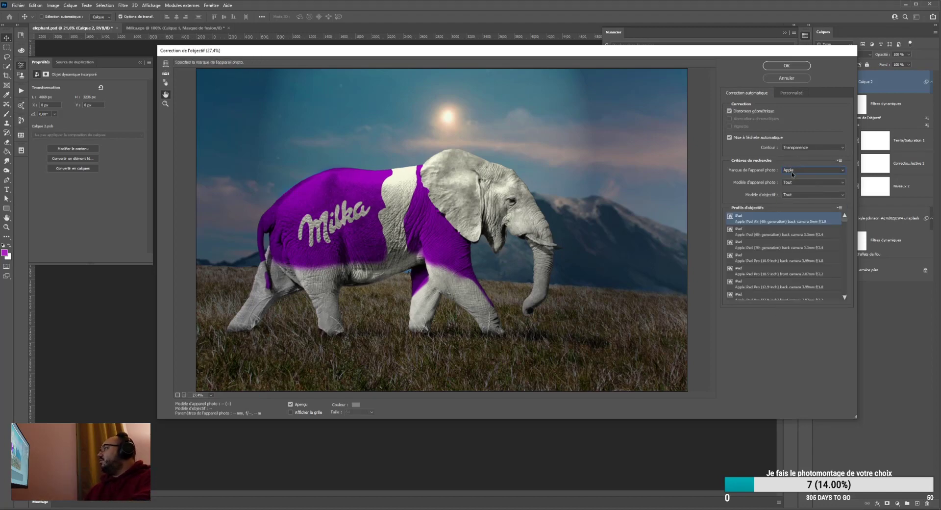
key(Down)
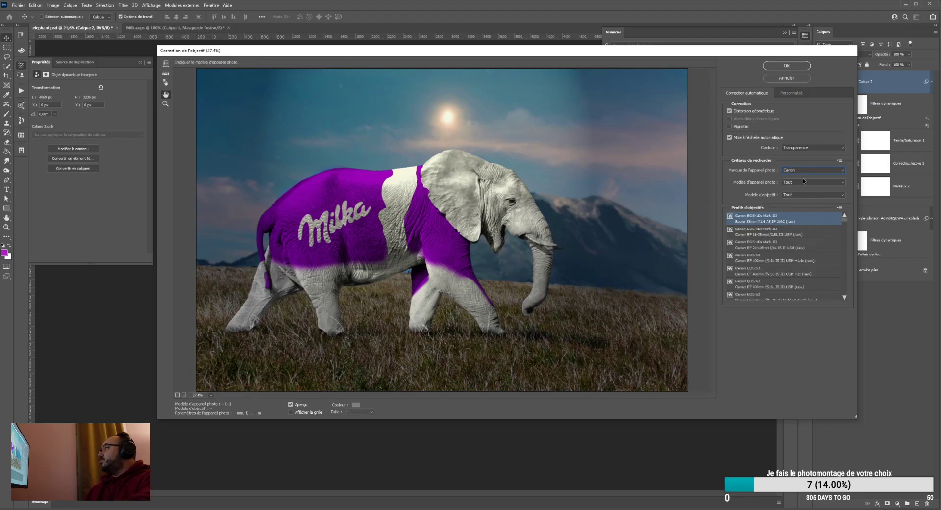
key(Down)
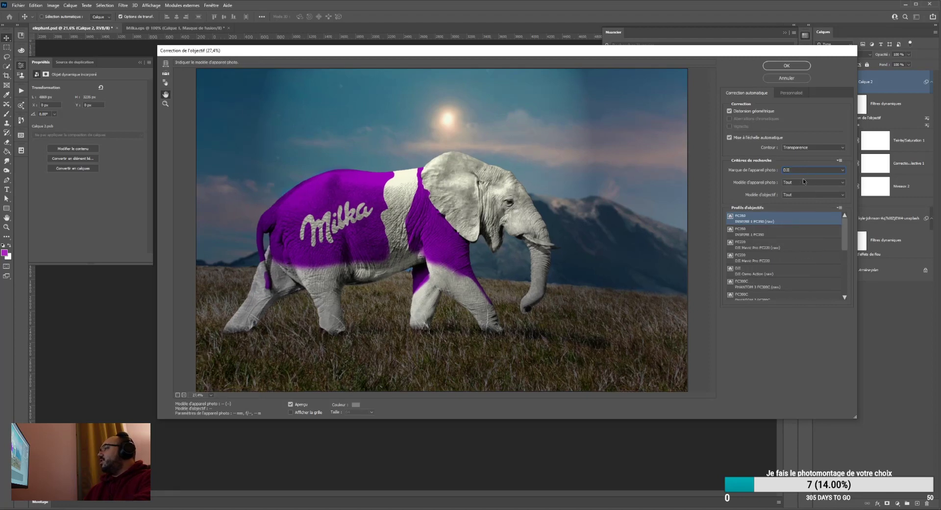
key(Down)
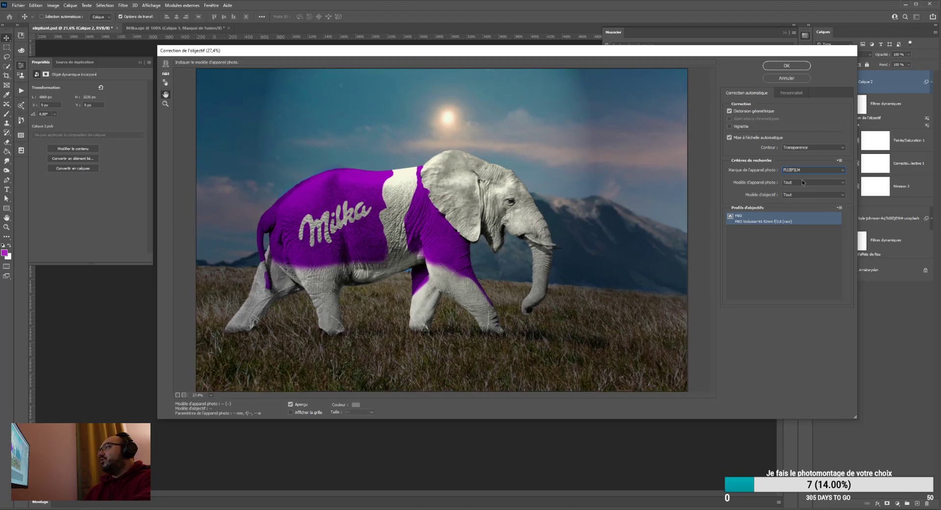
key(Down)
key(Down)
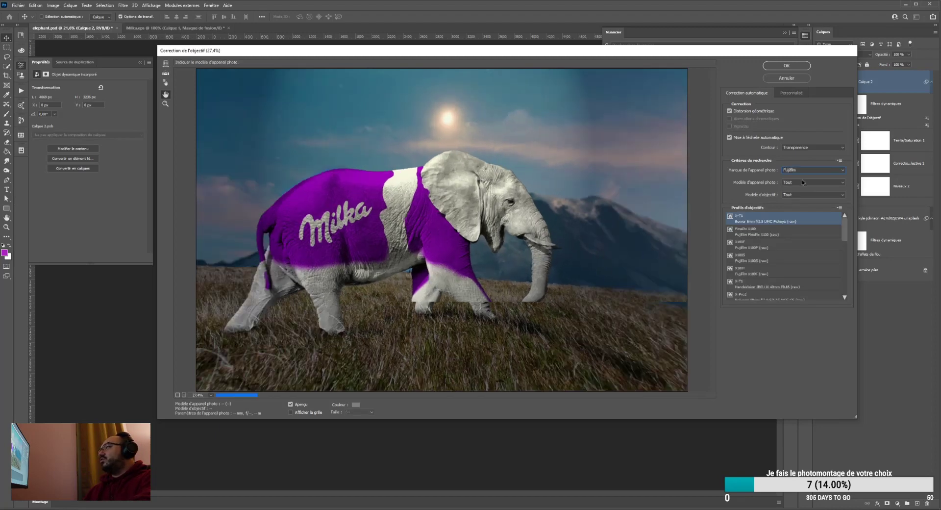
click(757, 229)
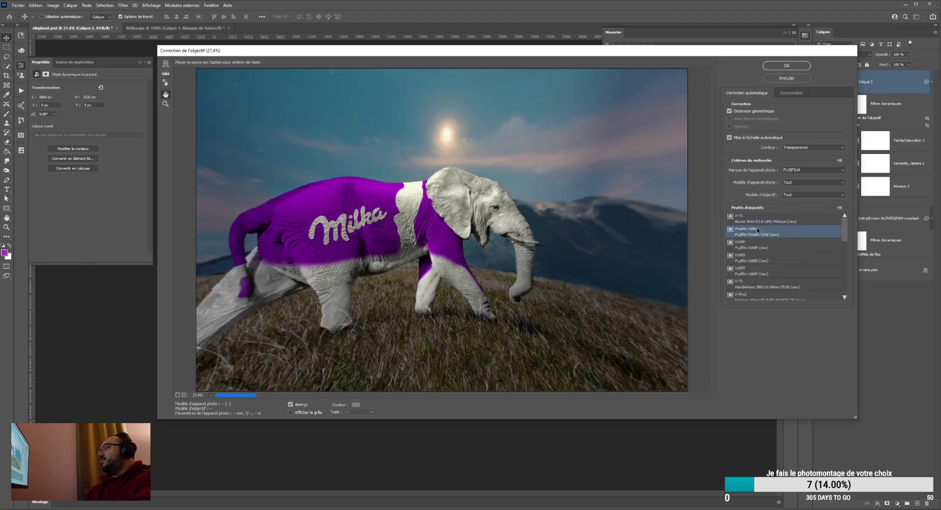
click(760, 222)
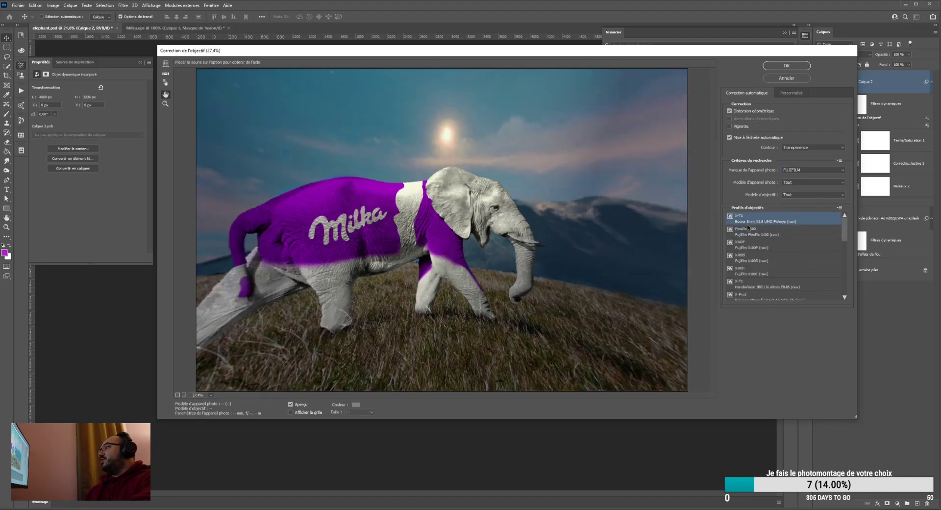
click(752, 257)
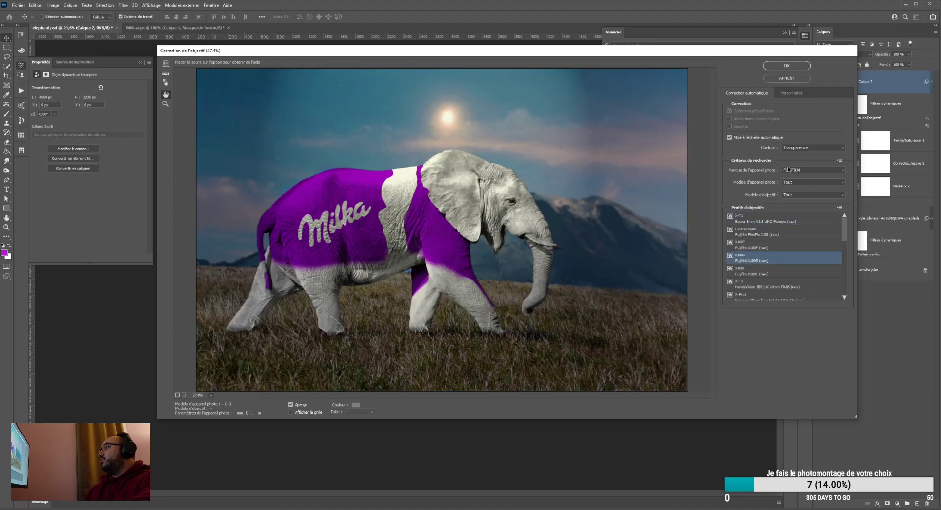
- Set the automatic correction's camera make to PENTAX and select its third listed Bower lens profile
click(787, 168)
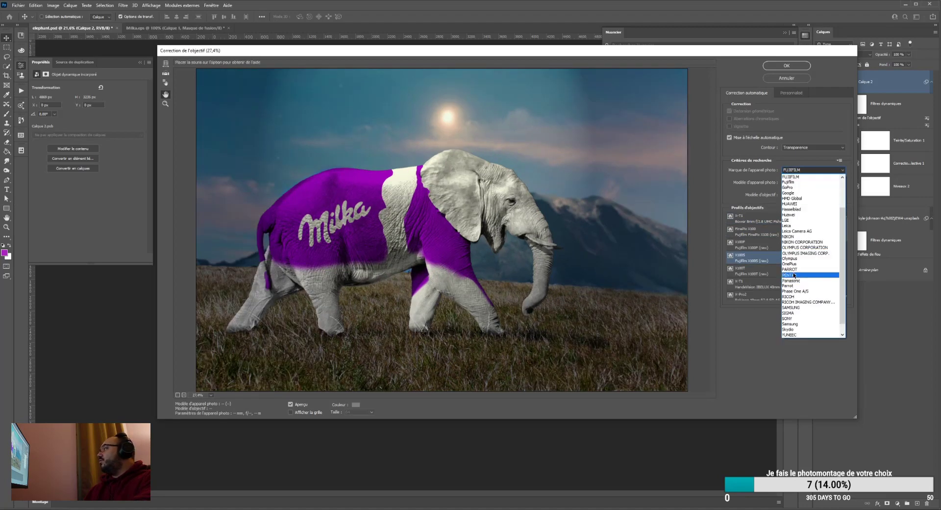
click(795, 275)
click(751, 224)
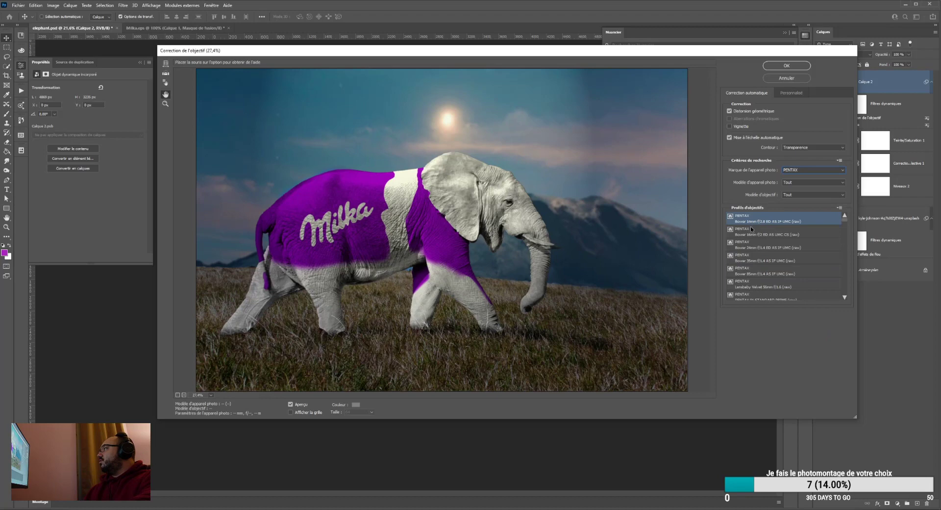
click(750, 234)
key(Down)
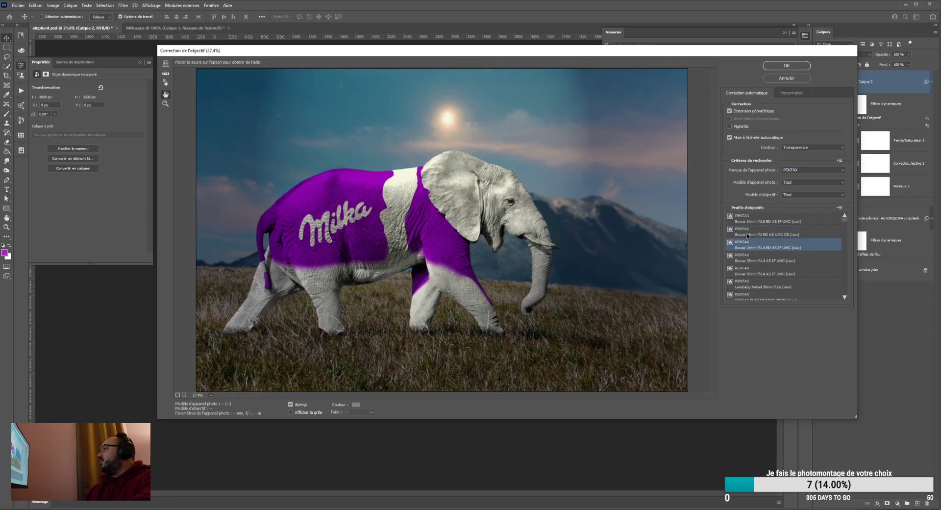
- In the custom lens corrections, set the vignette amount to +67, its midpoint to +63 and the vertical perspective to -1
click(788, 93)
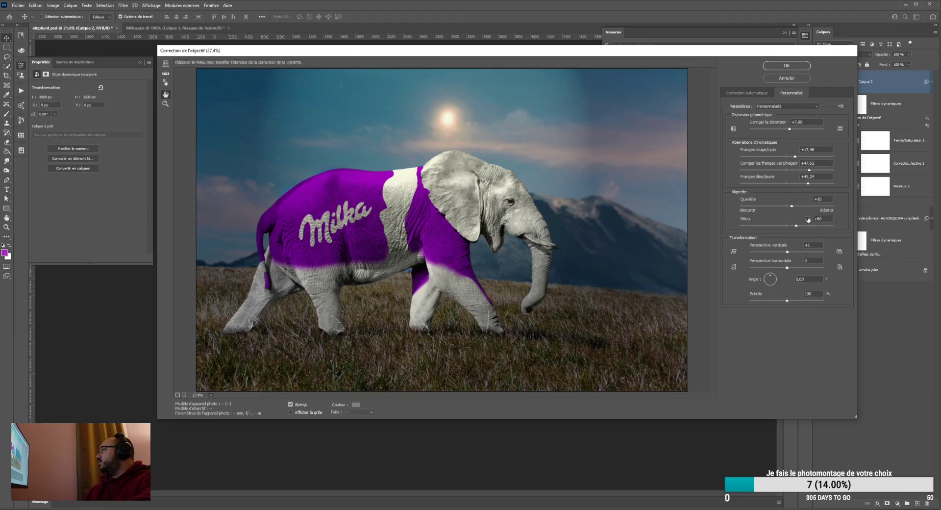
drag(791, 205, 818, 207)
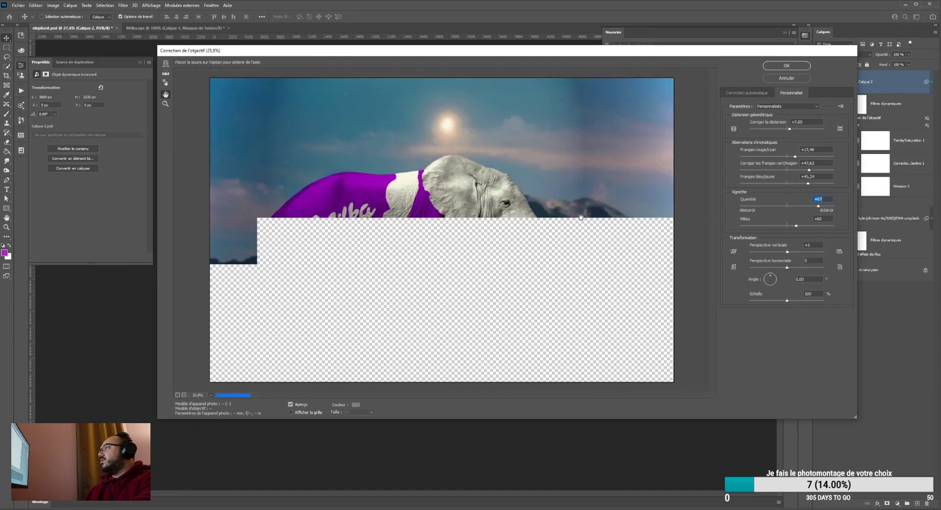
scroll(583, 215, down, 2)
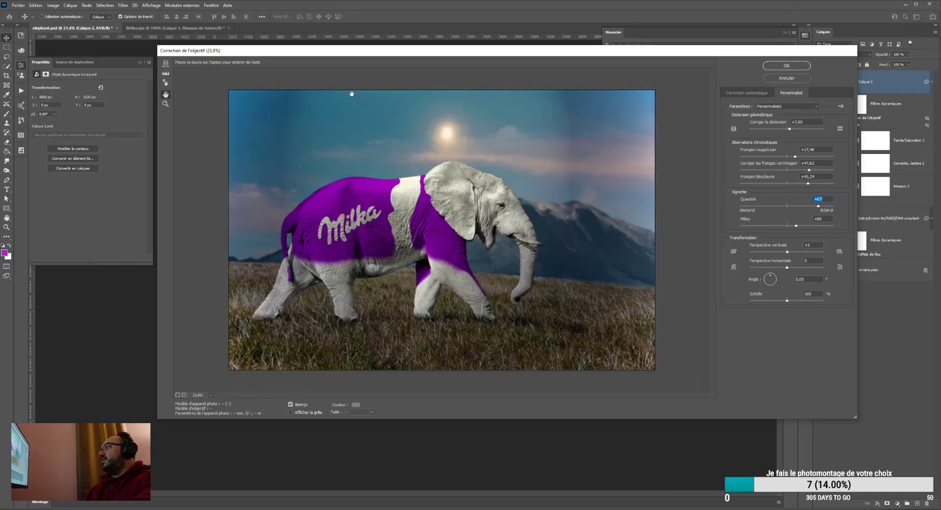
mouse_move(797, 225)
mouse_down()
mouse_move(812, 227)
mouse_move(799, 226)
mouse_up()
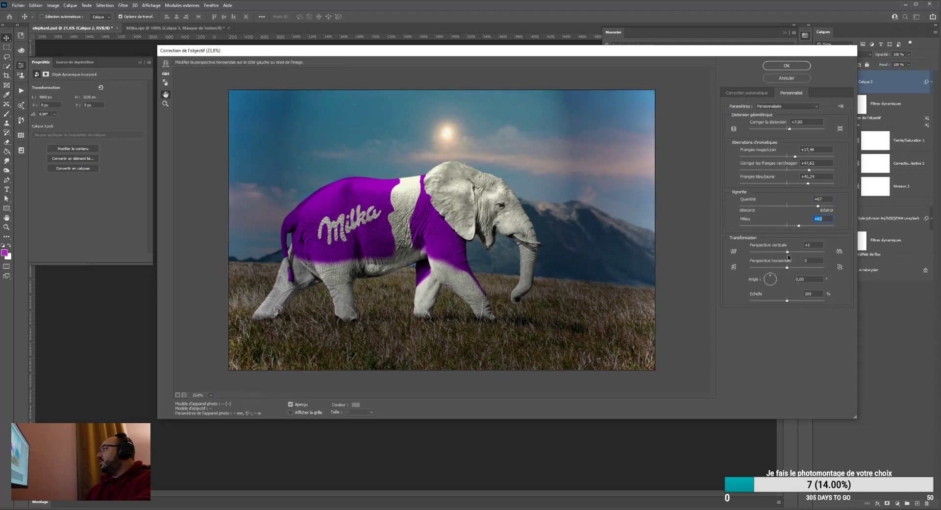
drag(789, 253, 786, 250)
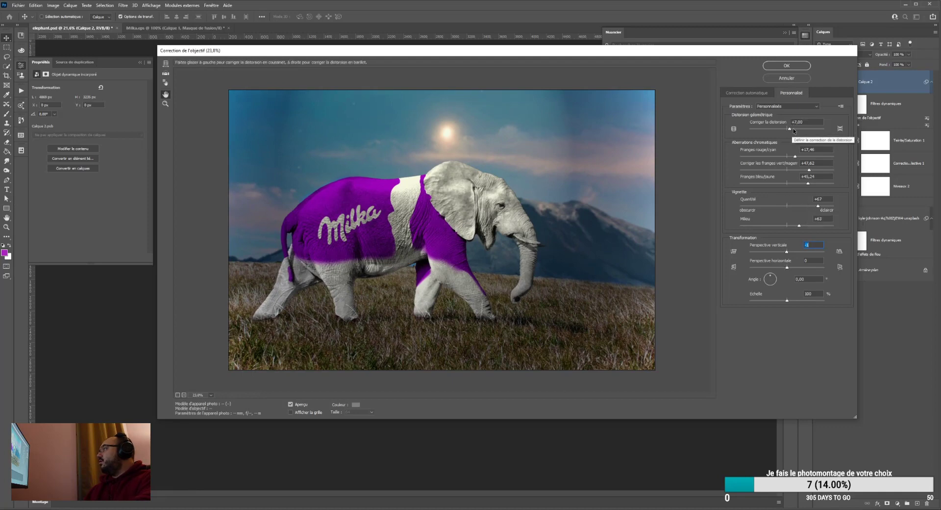
- Try strong positive and negative red/cyan fringe corrections to compare their effect on the preview
drag(795, 156, 821, 158)
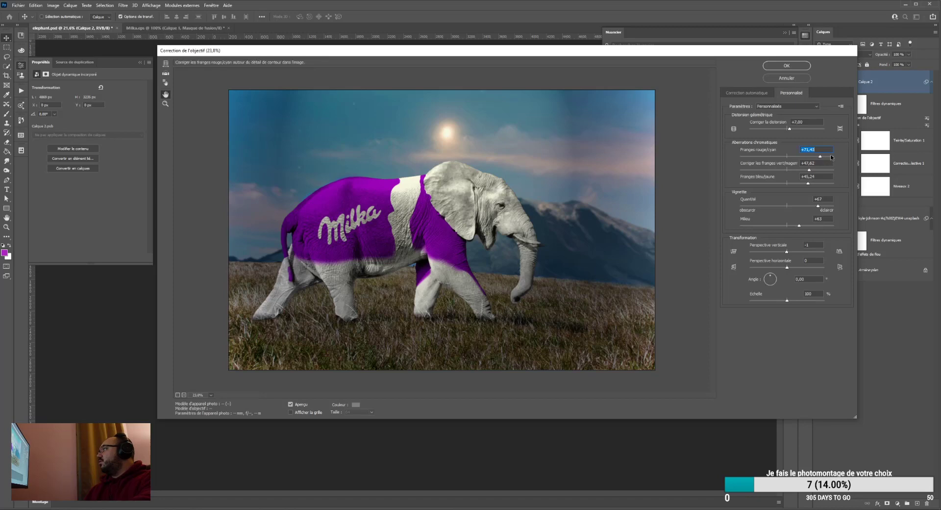
drag(826, 159, 829, 157)
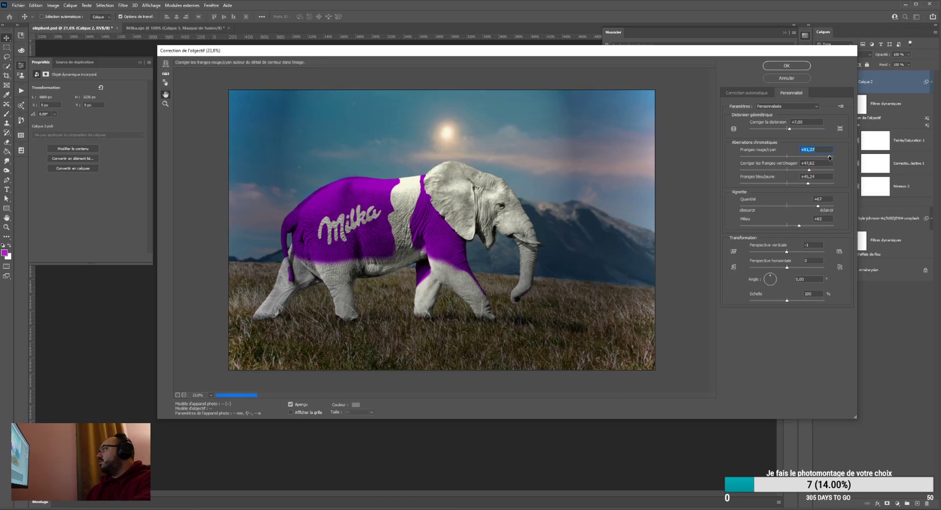
click(756, 157)
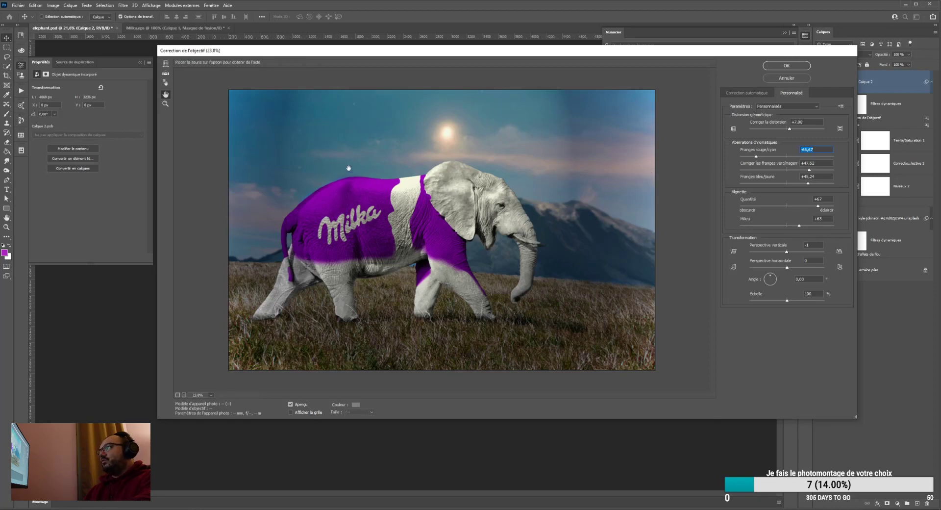
click(826, 158)
drag(826, 160, 827, 159)
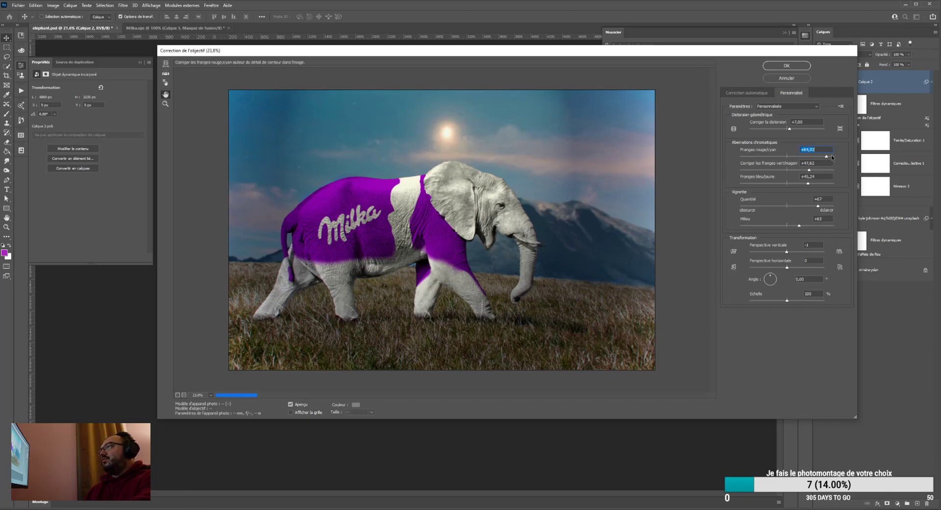
click(755, 157)
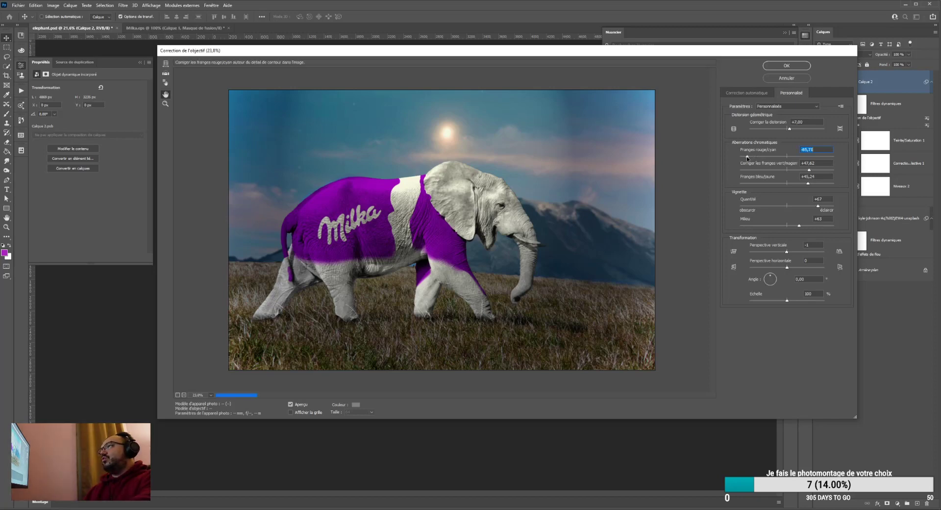
- Set fringe corrections of +39,68 for red/cyan, -61,11 for green/magenta and +27,78 for blue/yellow, and apply the lens correction
click(806, 157)
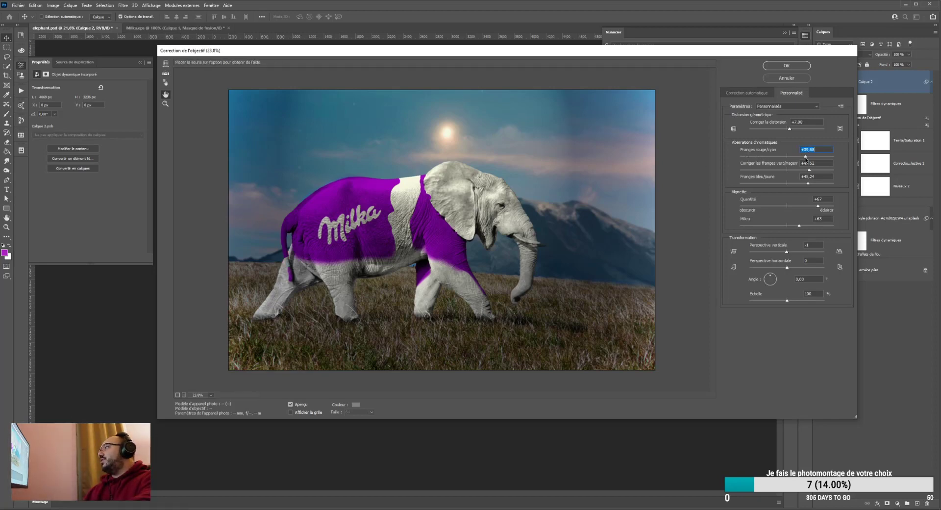
click(827, 170)
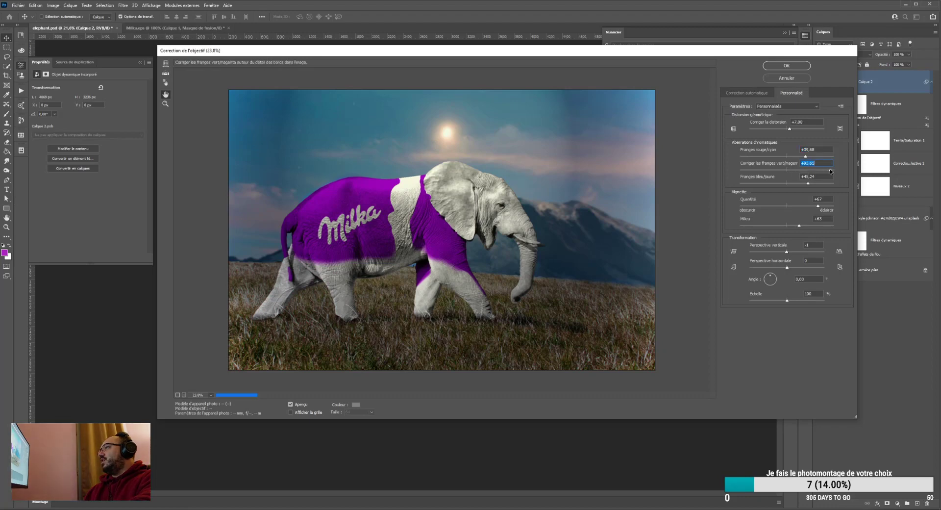
click(758, 169)
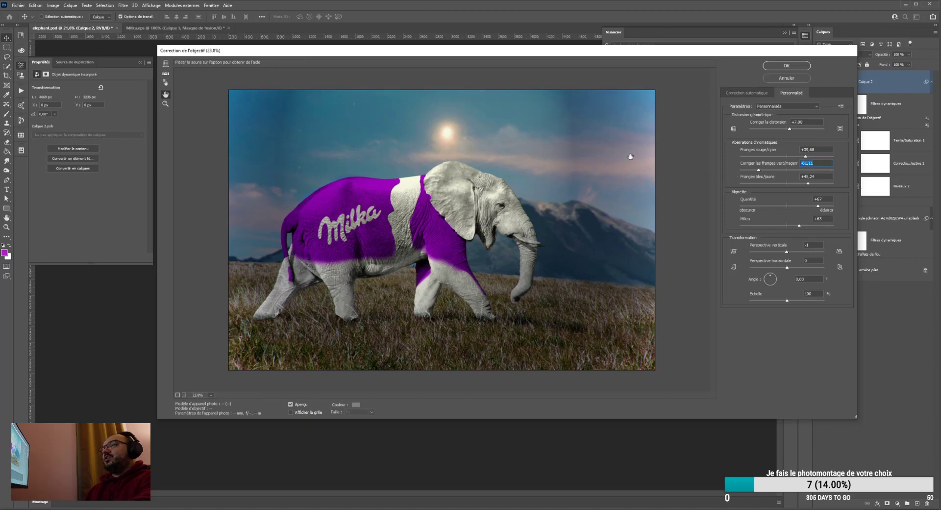
click(801, 183)
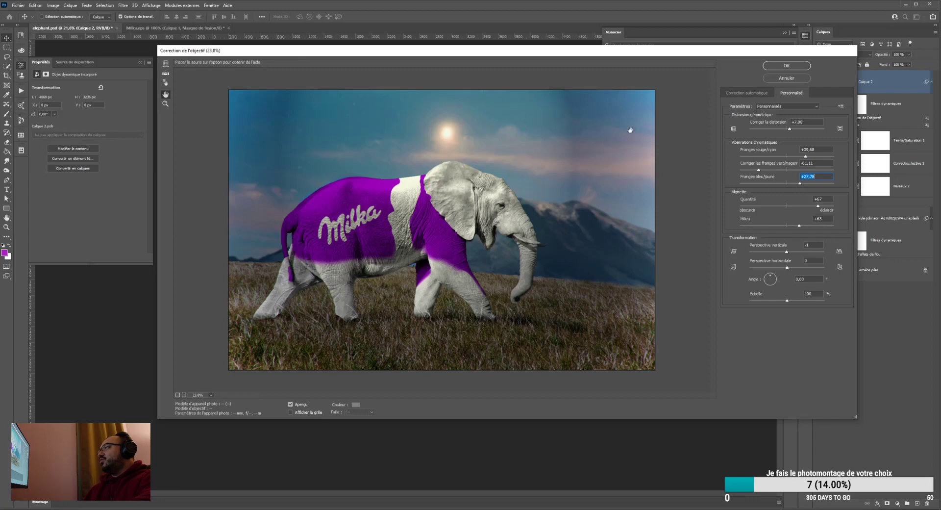
click(777, 69)
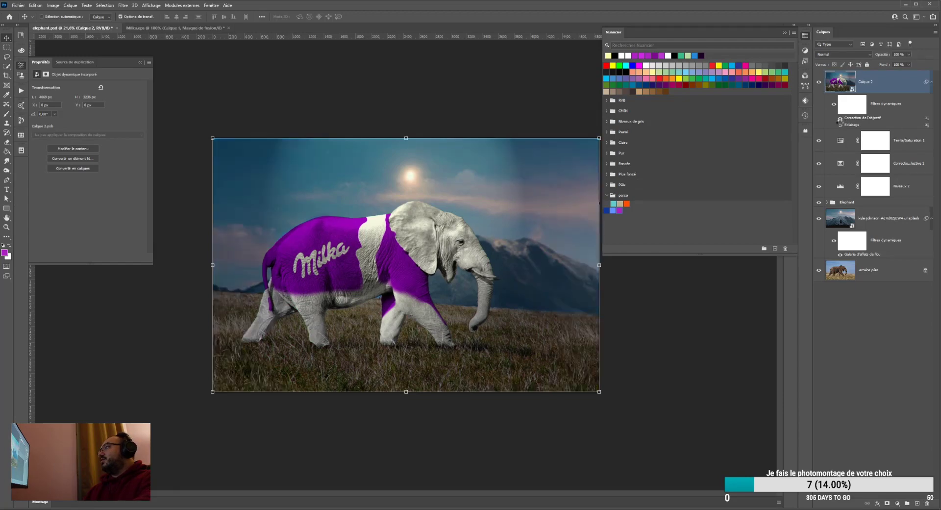
- Compare the whole montage with and without the updated Correction de l'objectif smart filter
click(840, 118)
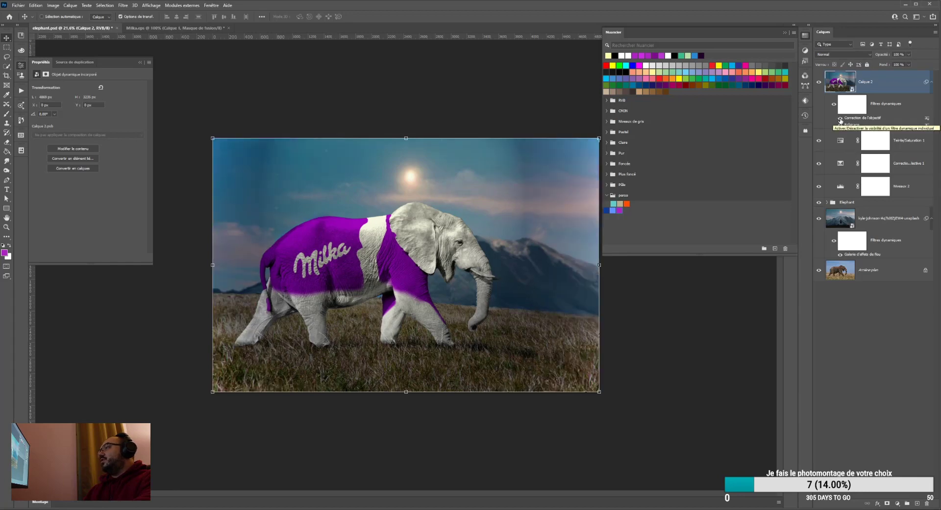
scroll(545, 169, down, 3)
scroll(497, 206, up, 2)
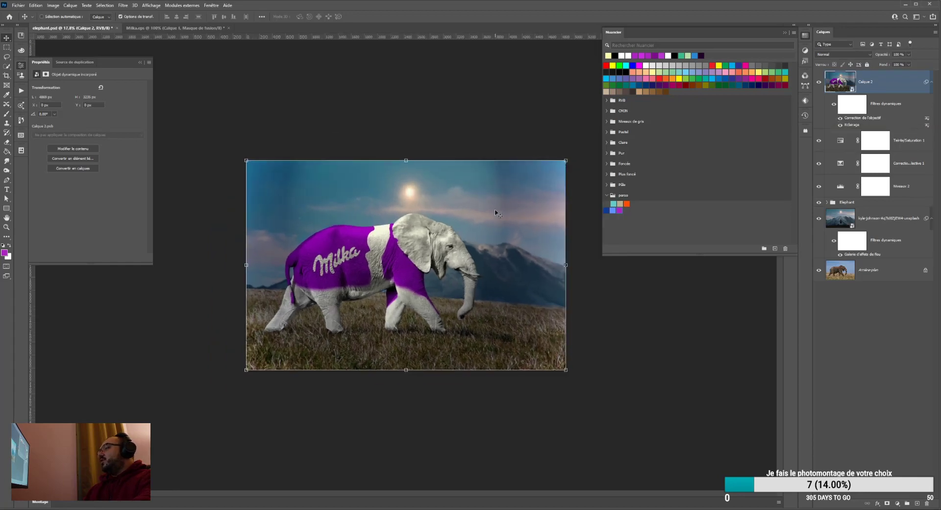
scroll(496, 206, down, 2)
scroll(495, 206, up, 1)
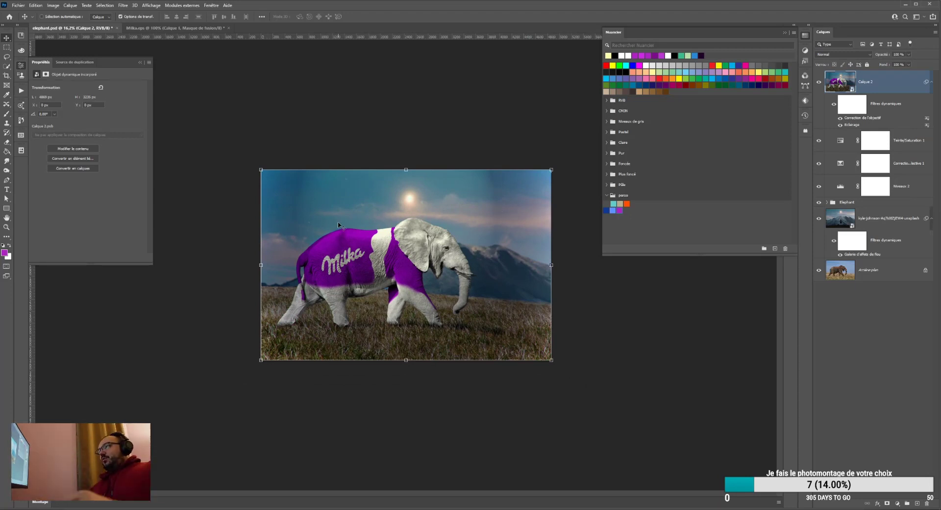
- Save the elephant PSD and add a Filtre photo adjustment layer above the merged layer
key(ctrl+s)
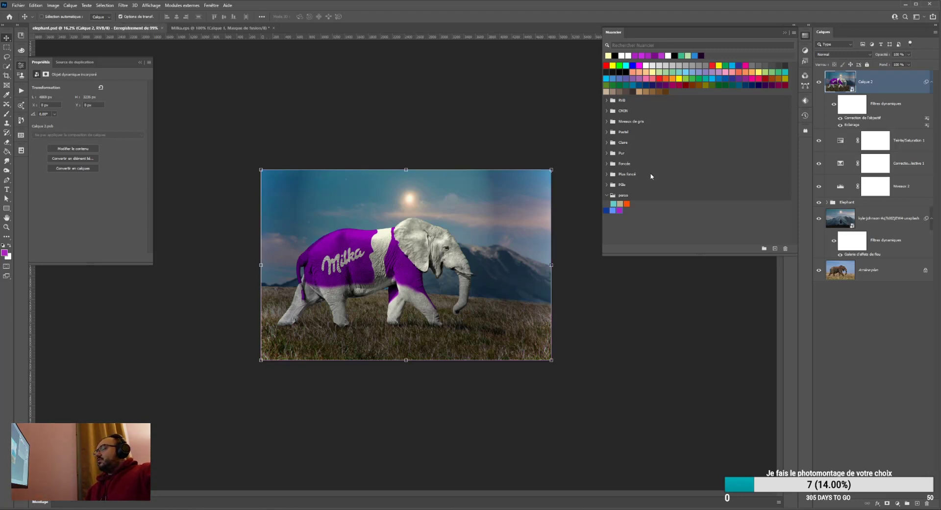
click(898, 503)
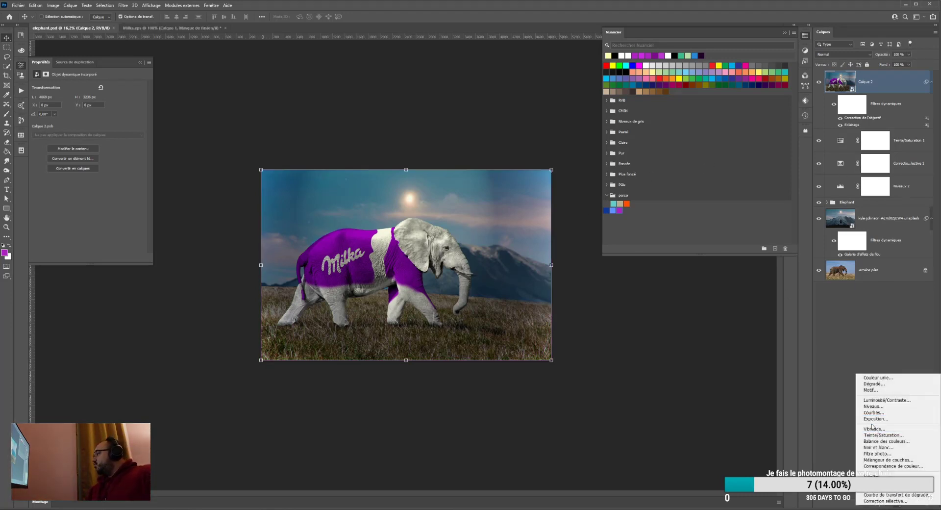
click(876, 454)
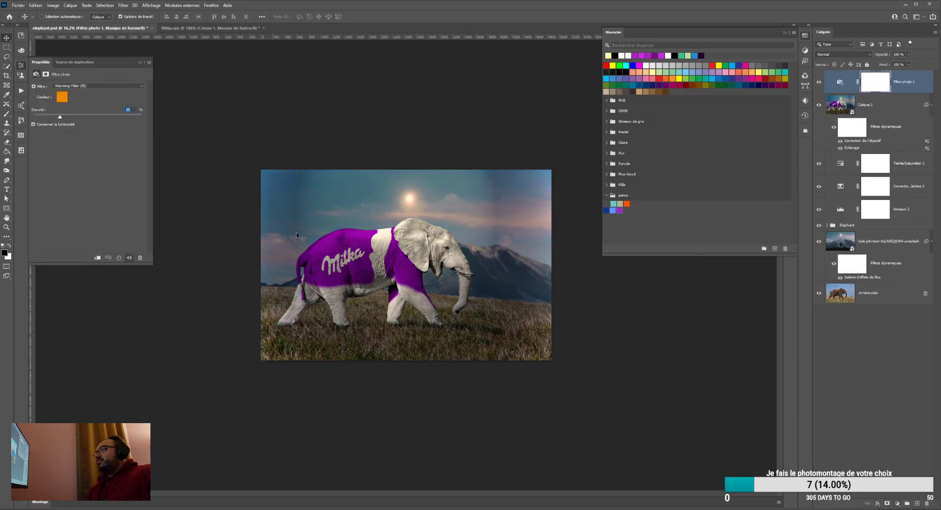
- Try the Warming Filter (LBA) and Cooling Filter (82) presets on the photo filter adjustment and lower its density
scroll(68, 86, down, 2)
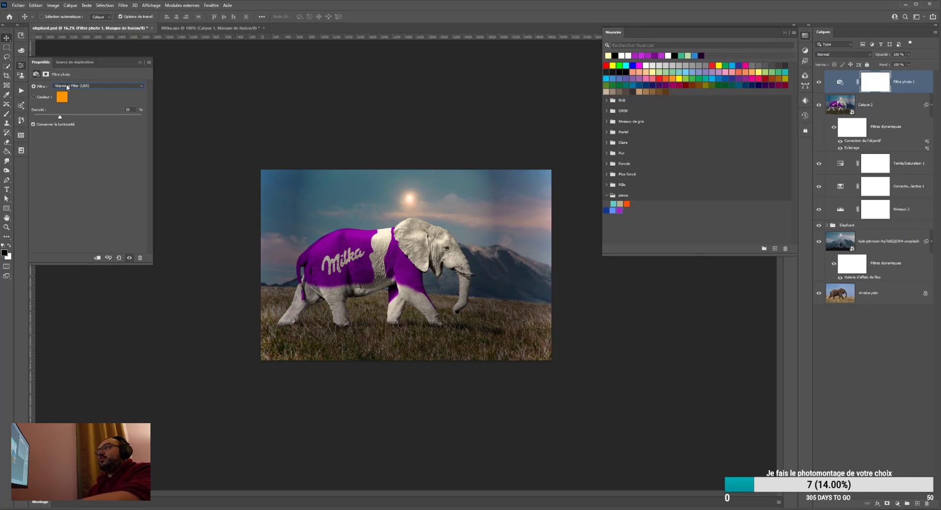
key(Down)
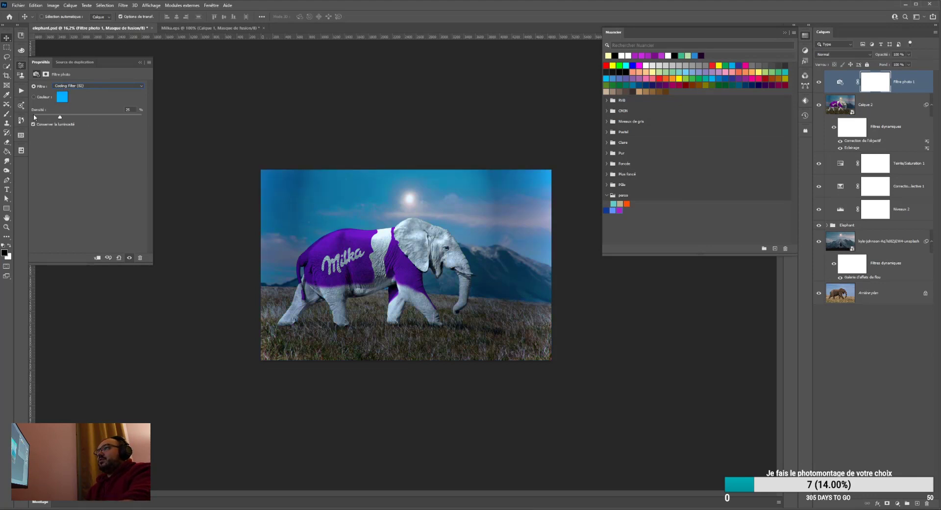
click(39, 117)
click(79, 86)
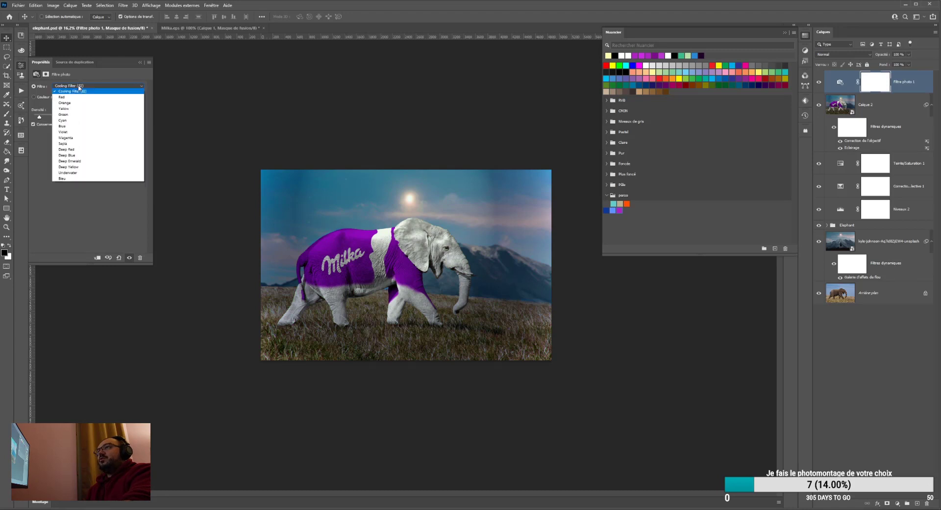
click(79, 88)
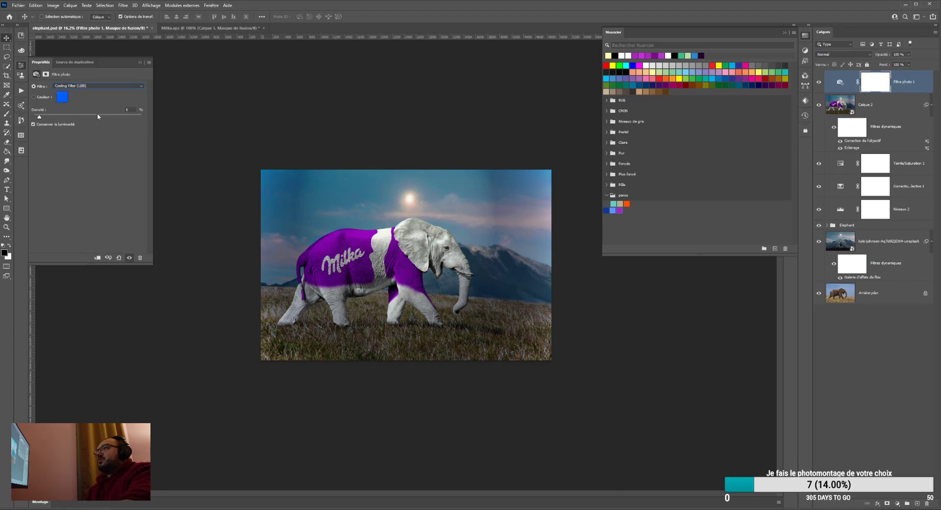
- Set the photo filter to Warming Filter (81) at about 16 % density, save the PSD and collapse the adjustment's properties
key(Up)
key(Up)
key(Up)
key(Down)
drag(39, 116, 50, 116)
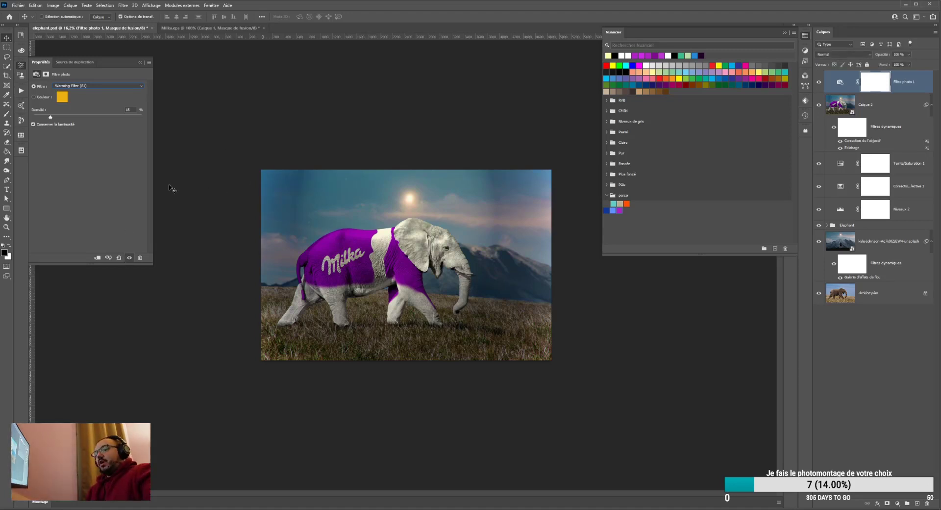
key(ctrl+s)
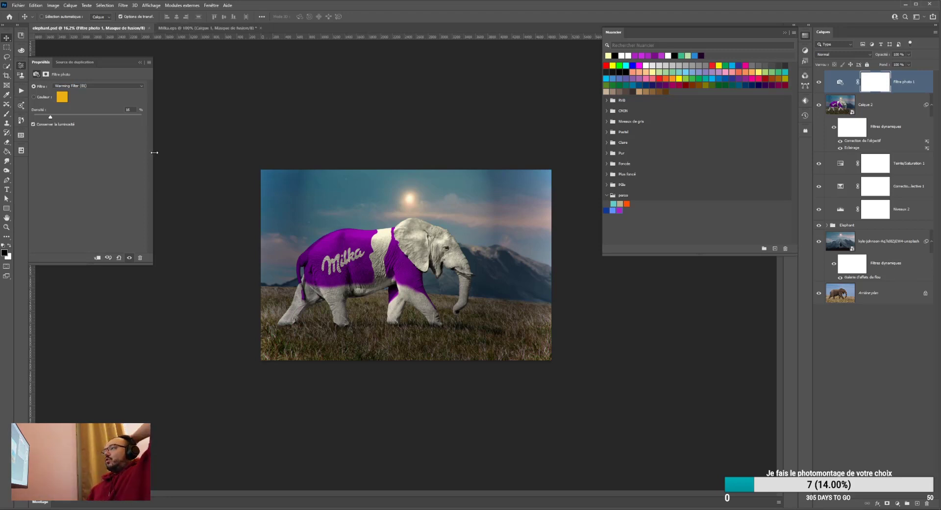
click(21, 65)
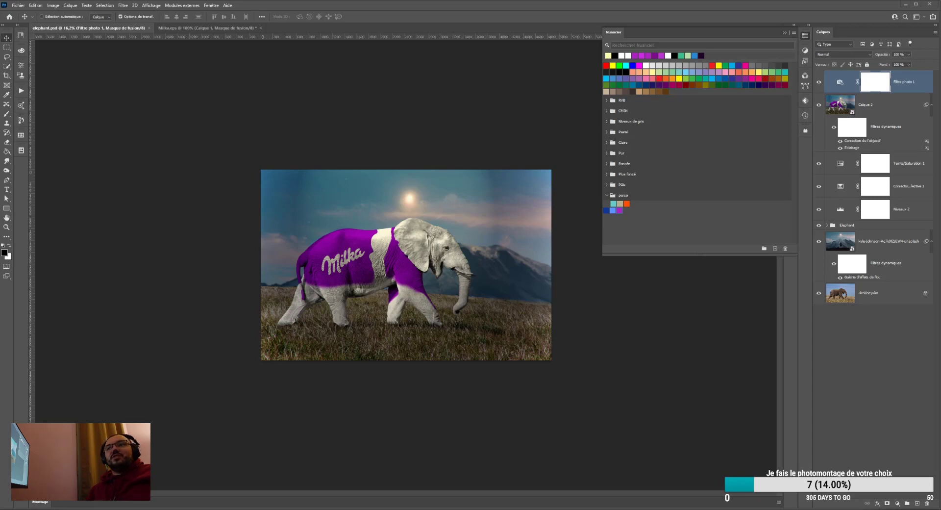
- Bring up Discord's defis-graphique channel, view the purple red panda montage enlarged and add an emoji reaction to its message
drag(0, 35, 334, 10)
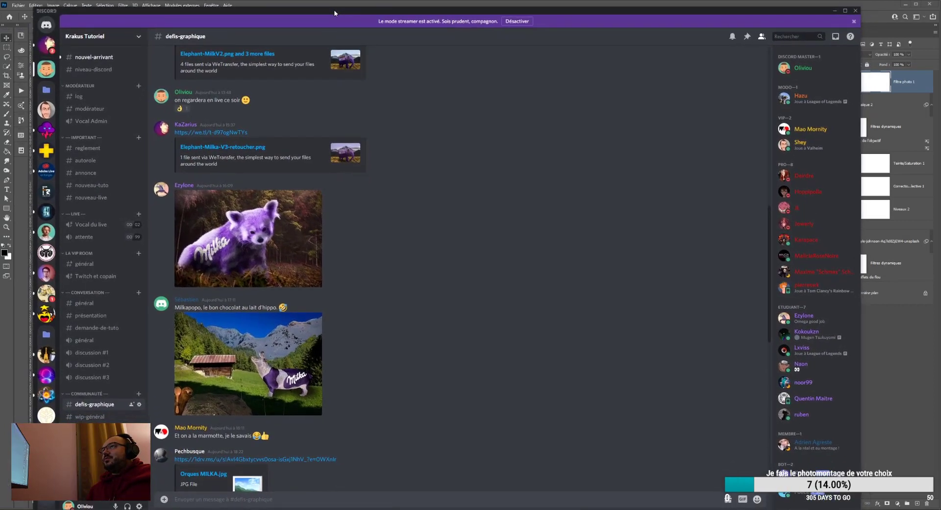
click(259, 243)
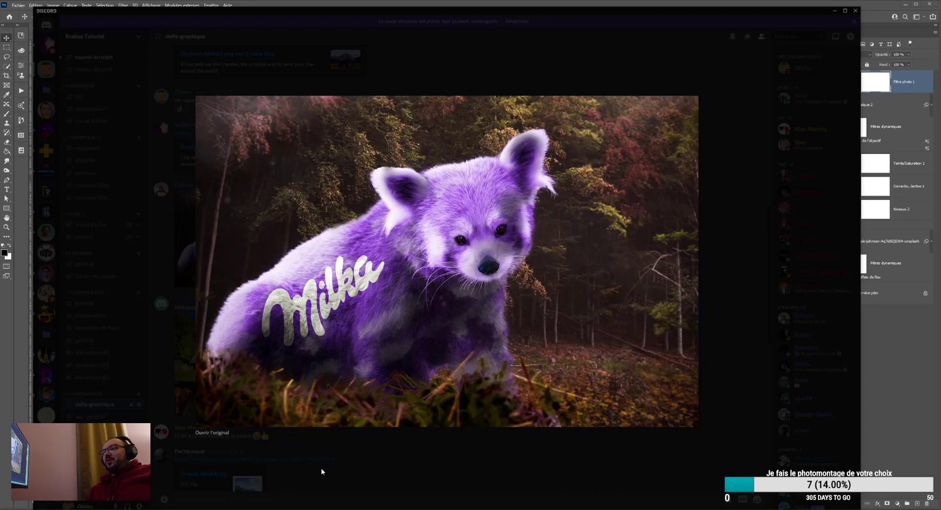
click(389, 445)
right_click(361, 239)
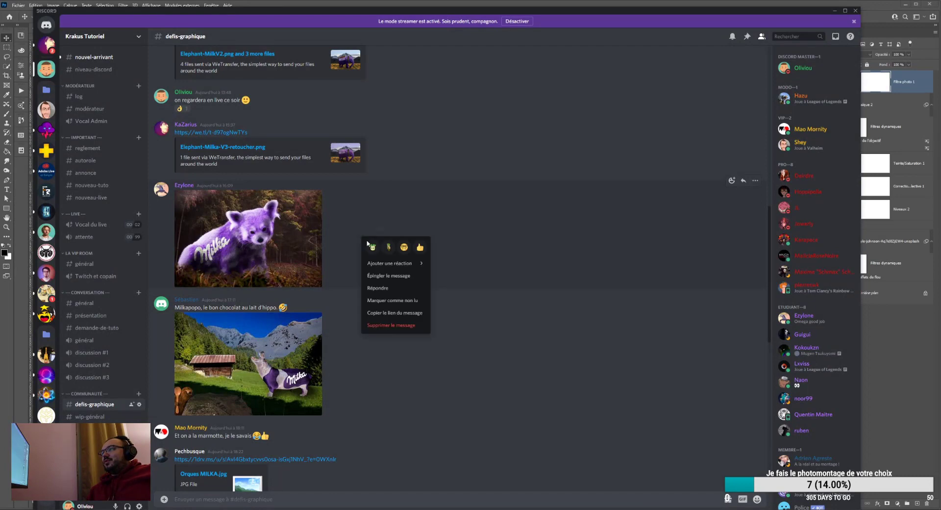
click(378, 247)
- View the Milka hippo and Milka orca montages from the channel one after the other at enlarged size
scroll(377, 346, down, 3)
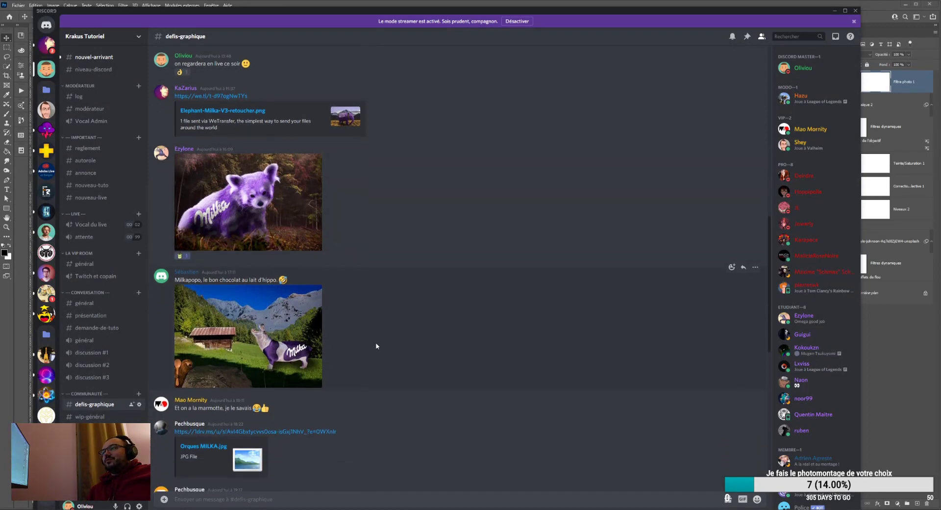
click(243, 317)
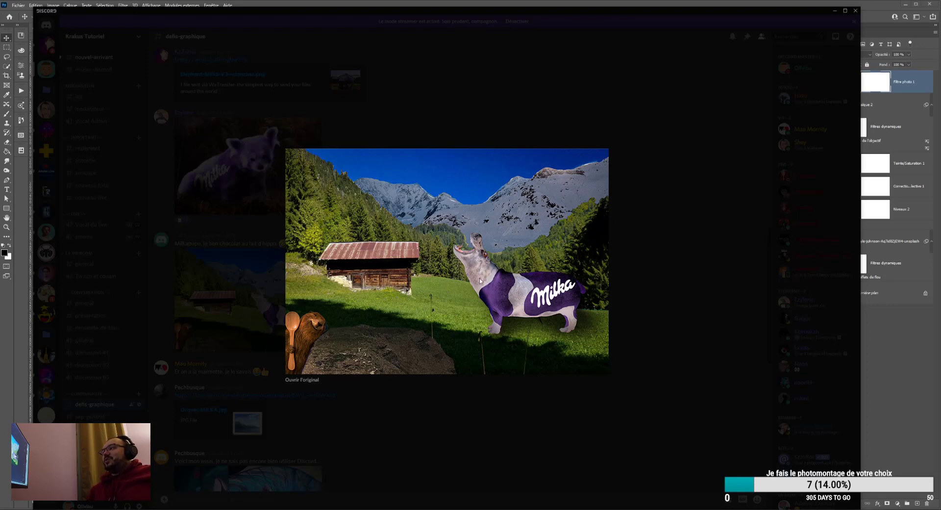
click(651, 287)
scroll(390, 313, down, 3)
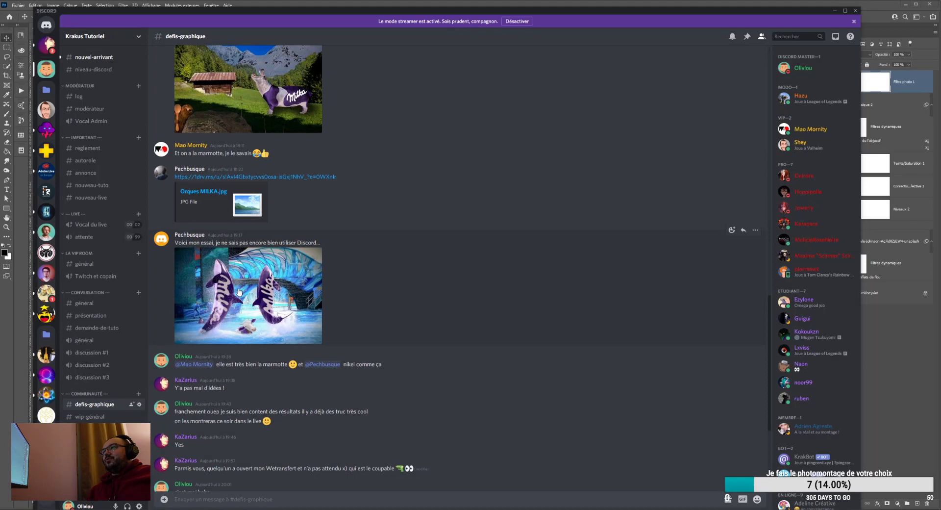
click(245, 280)
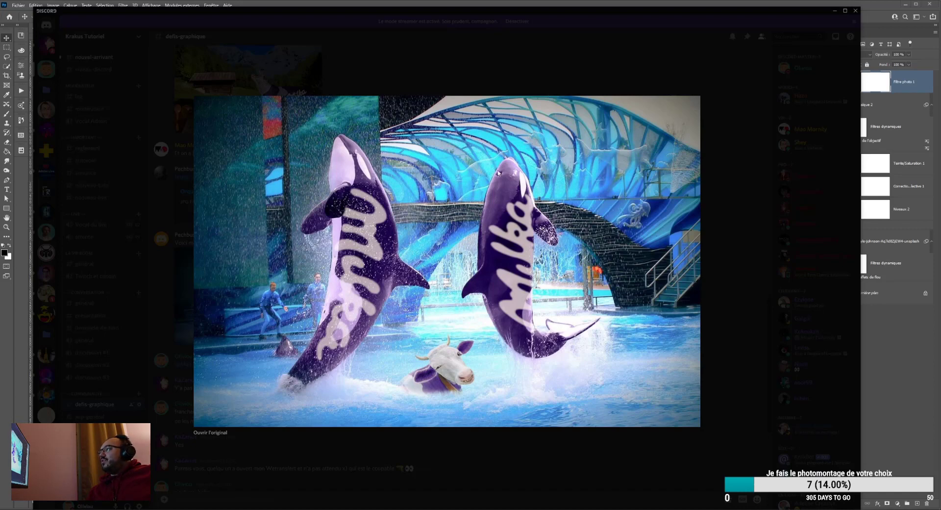
click(731, 254)
- Read the remaining messages below the orca montage and move the Discord window off this screen
scroll(467, 274, down, 2)
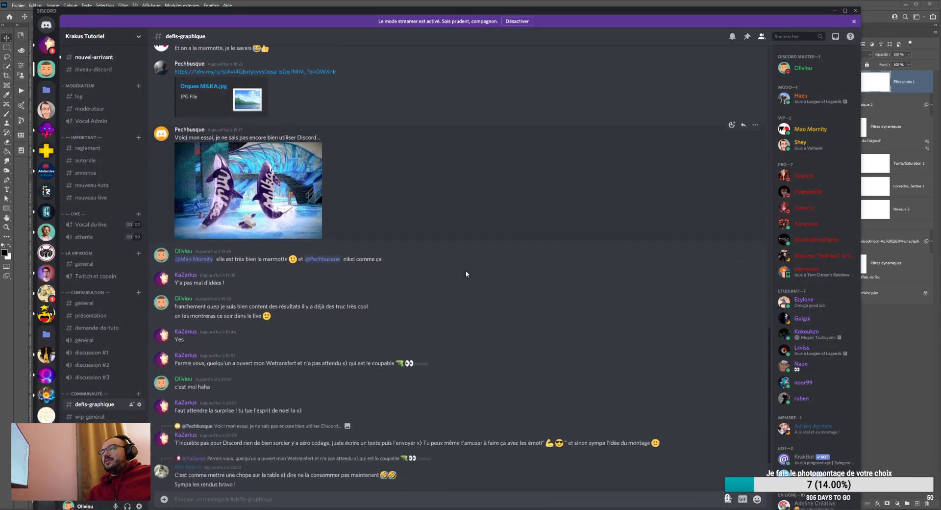
scroll(466, 274, down, 2)
scroll(466, 274, up, 2)
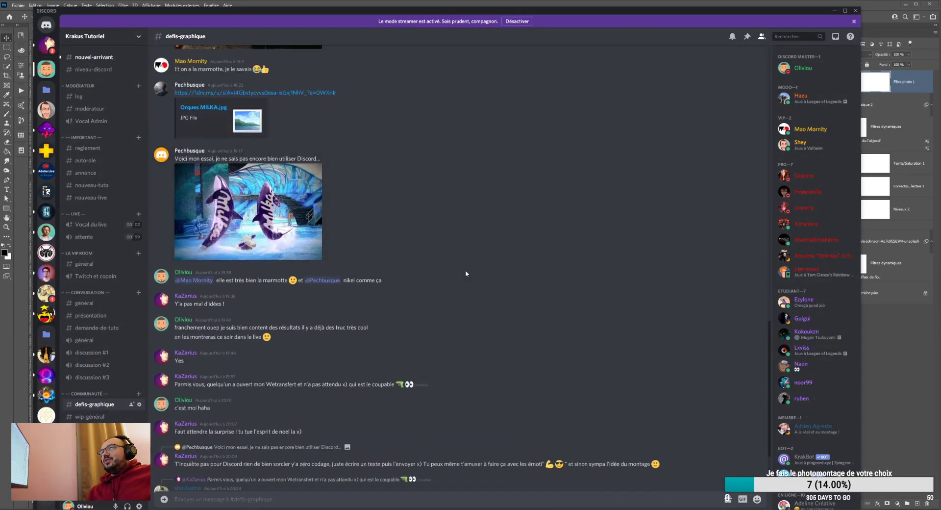
scroll(466, 274, down, 2)
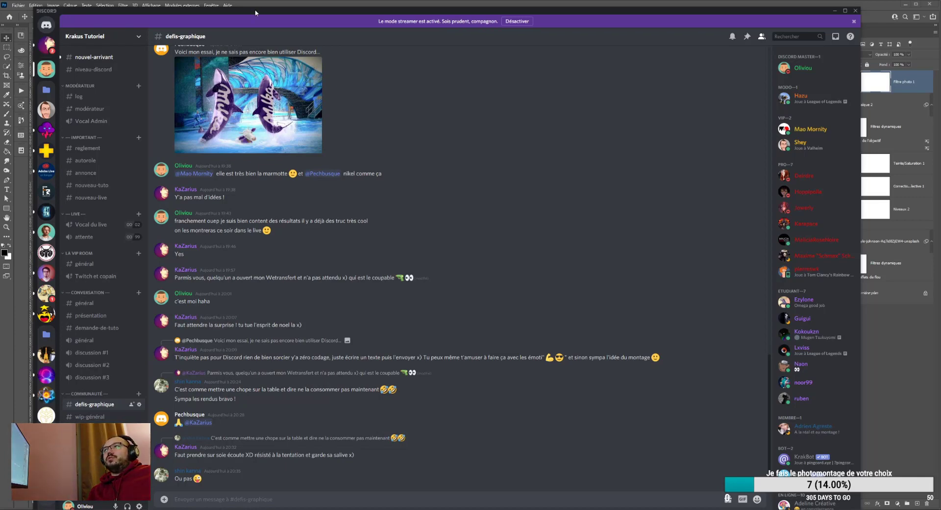
drag(255, 11, 0, 12)
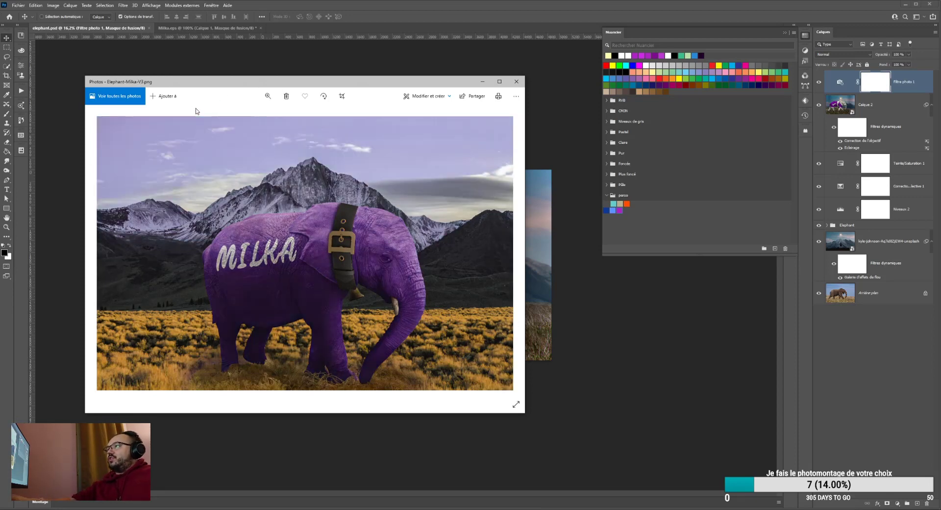
- Compare the submitted Milka elephant versions, including V2, V3 and V4, in the Photos viewer and close it
key(Right)
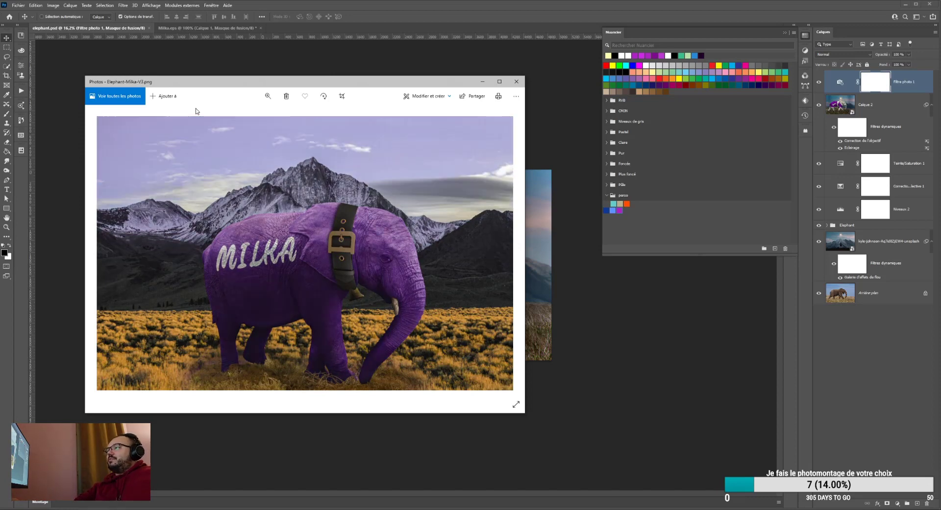
key(Left)
key(Right)
key(Right)
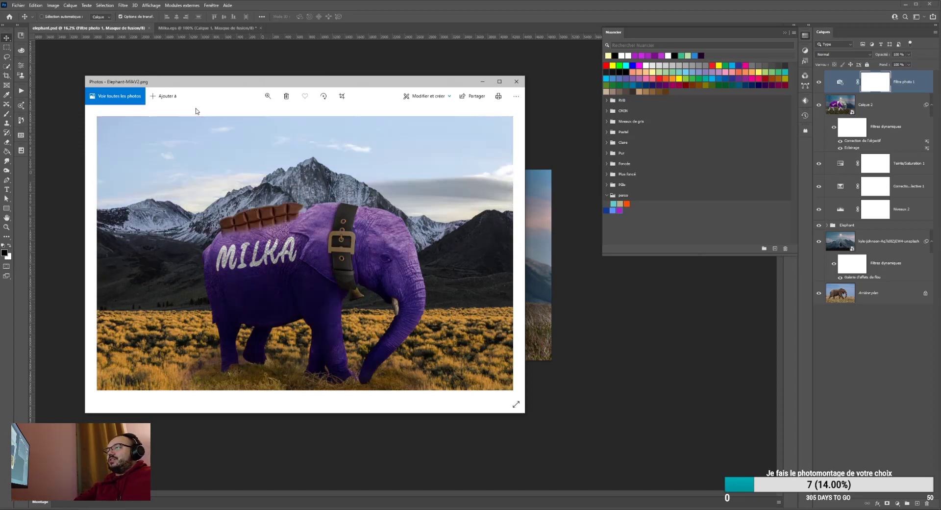
key(Left)
key(Right)
key(Right)
key(Left)
key(Right)
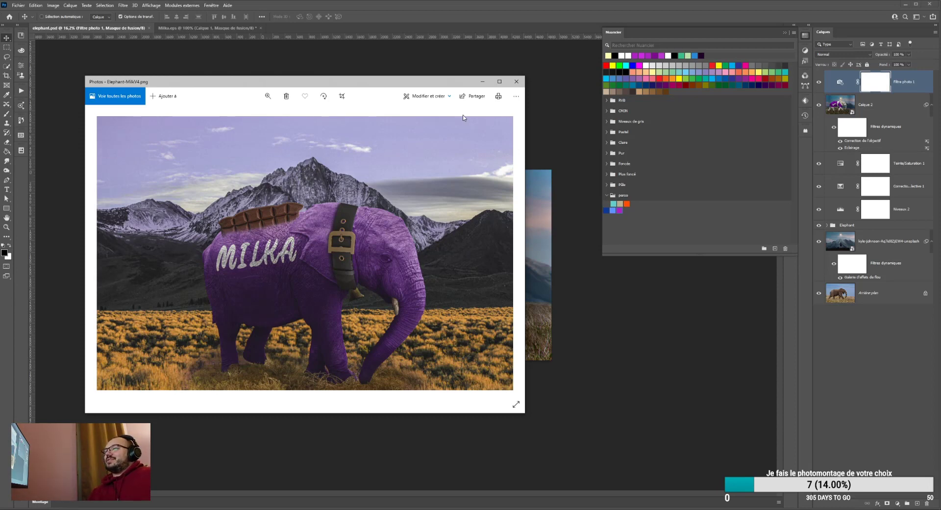
click(517, 82)
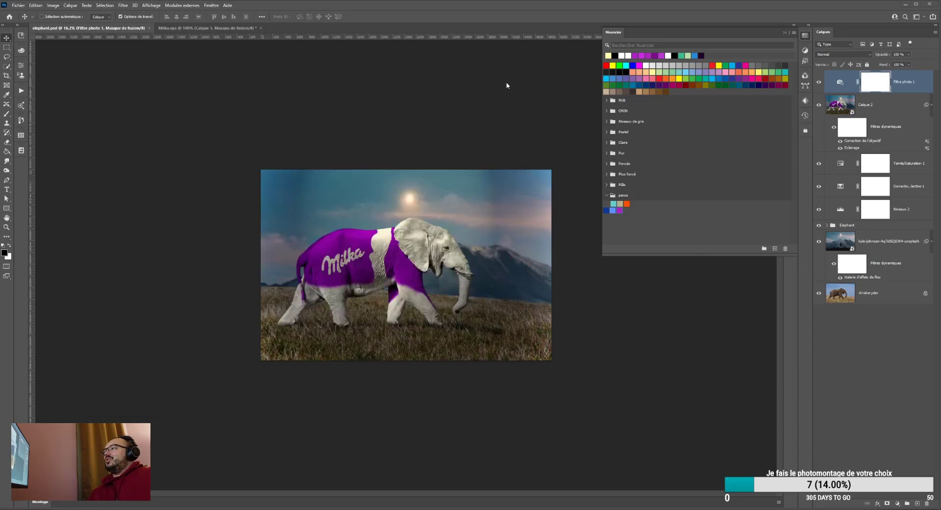